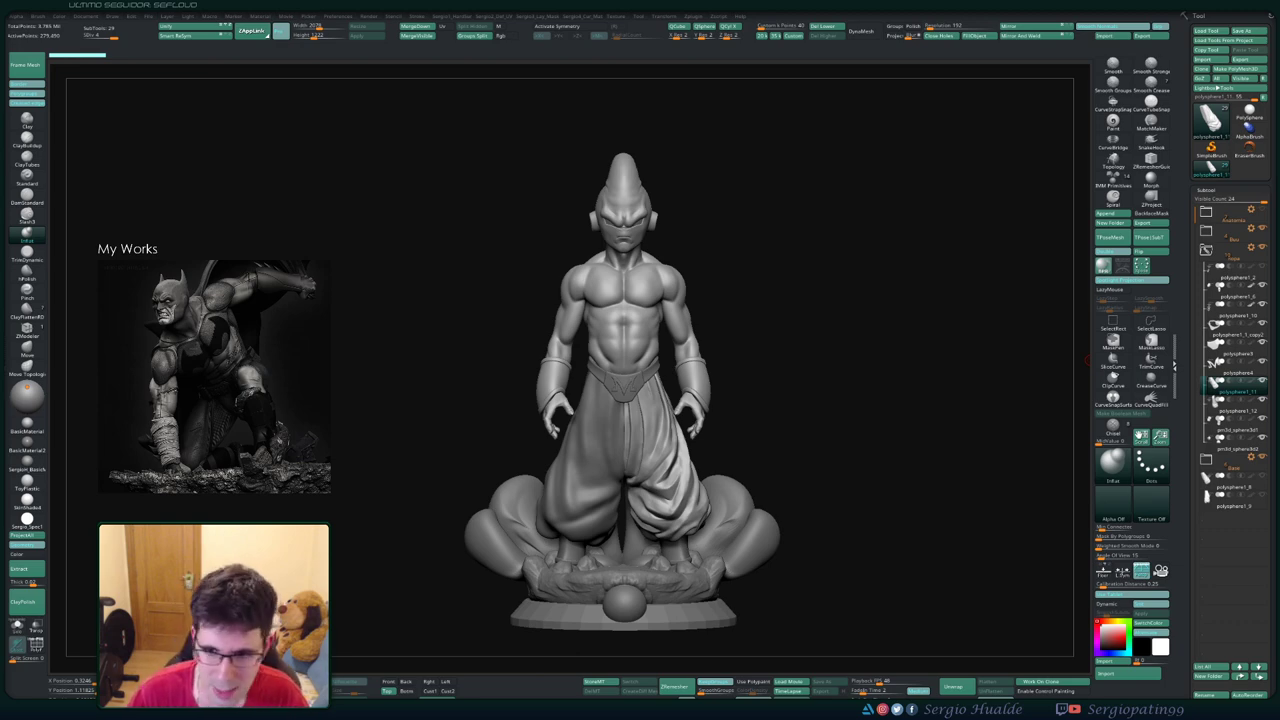
- Orbit and zoom from the full figure onto the Majin Buu bust's head, settling on a front view
mouse_move(865, 330)
mouse_down()
mouse_move(760, 357)
mouse_move(749, 374)
mouse_up()
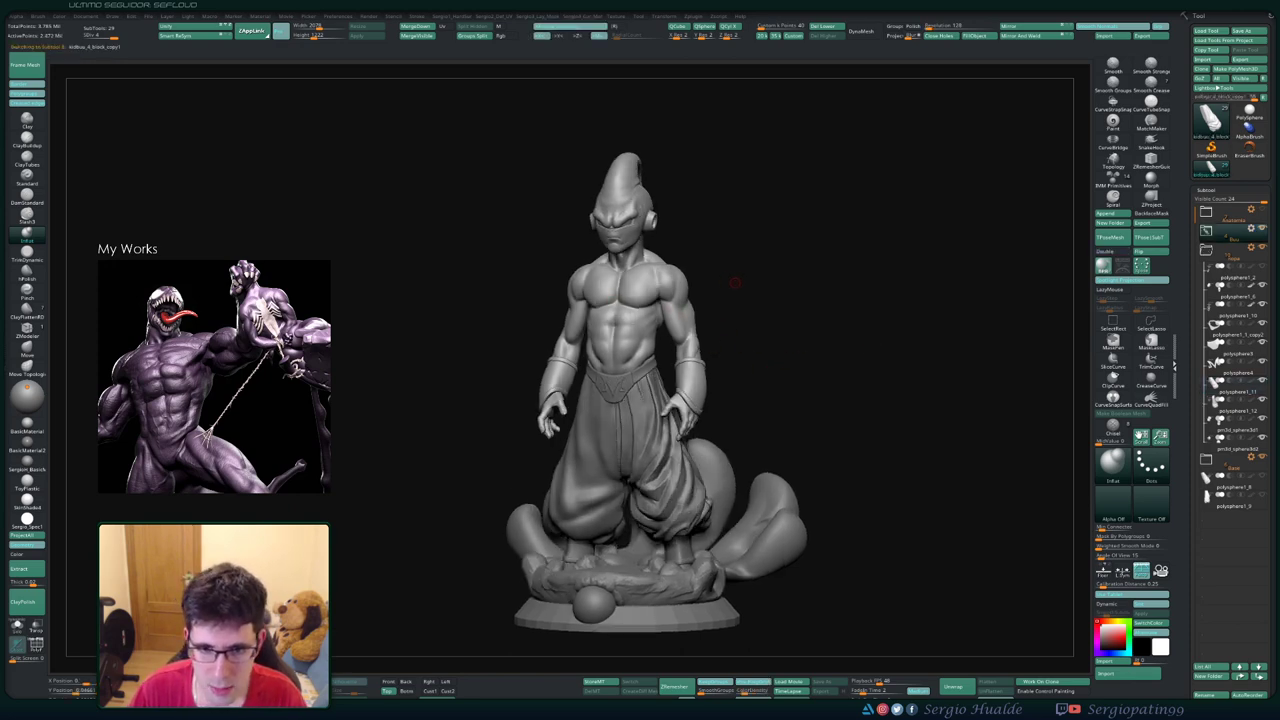
mouse_move(673, 312)
shift+mouse_down()
mouse_move(670, 302)
mouse_move(621, 377)
shift+mouse_up()
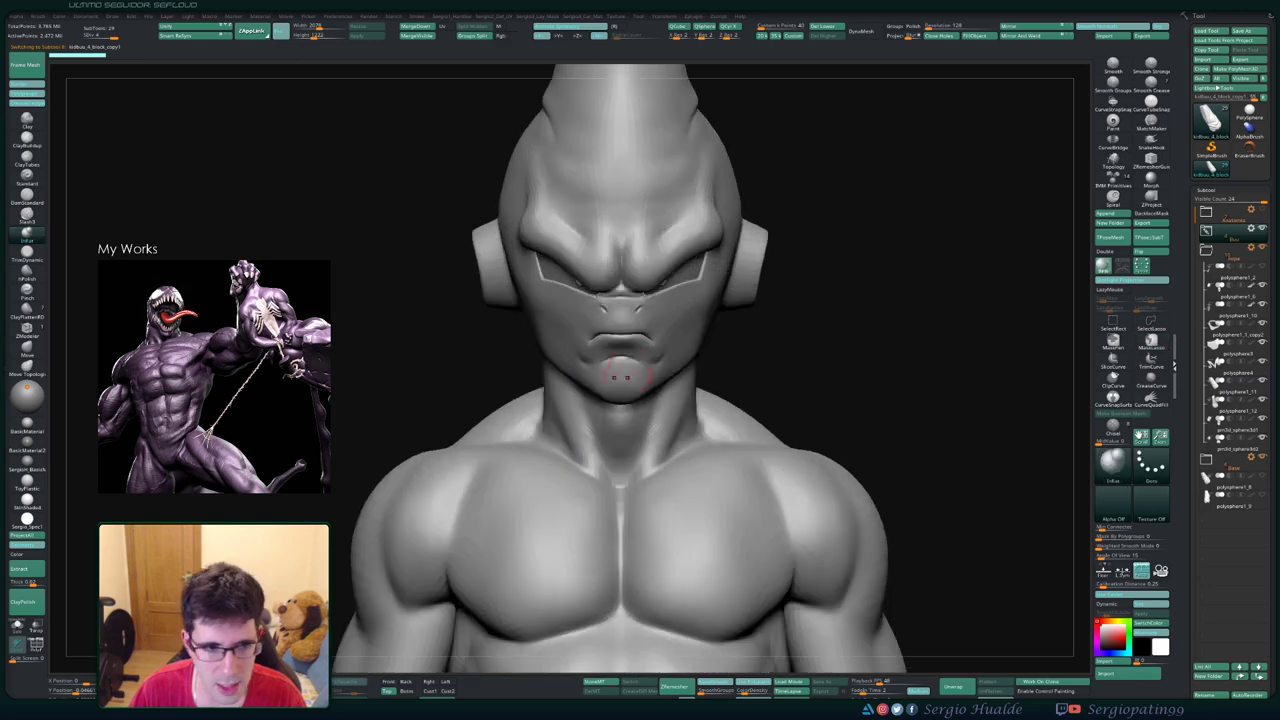
mouse_move(637, 330)
alt+mouse_down()
mouse_move(645, 312)
mouse_move(667, 338)
alt+mouse_up()
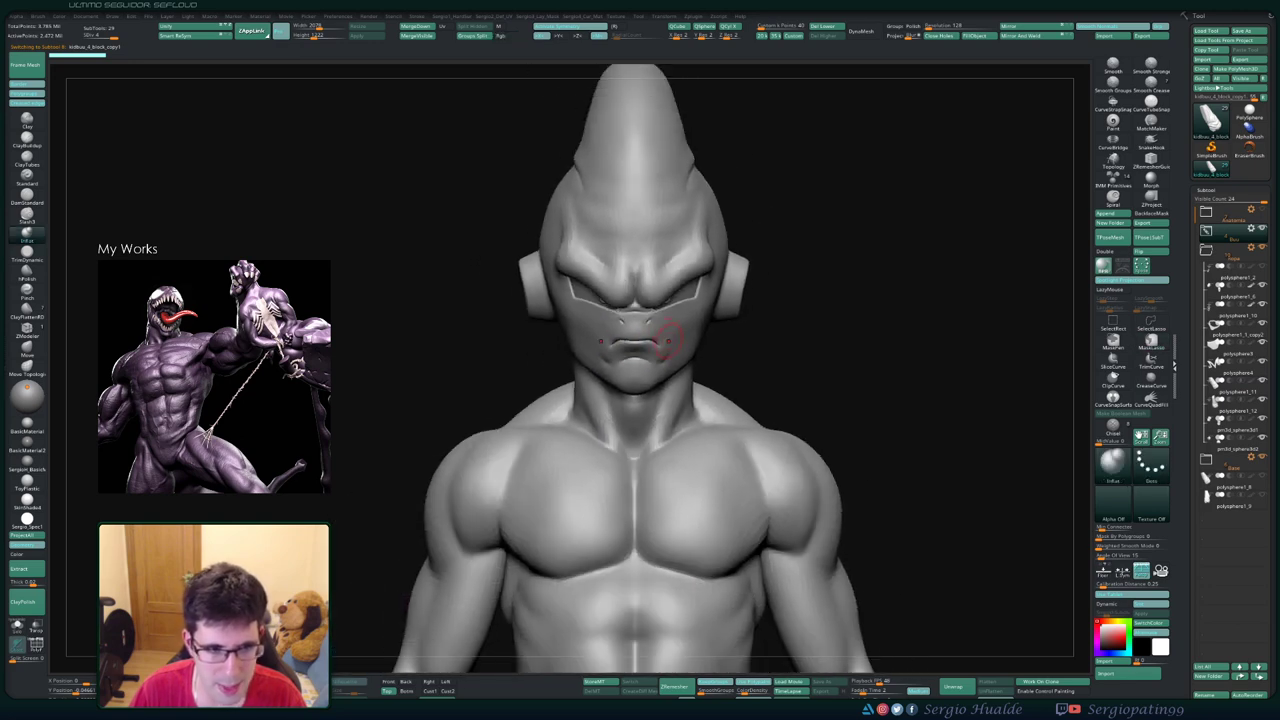
mouse_move(670, 351)
right_down()
mouse_move(657, 348)
mouse_move(664, 338)
right_up()
alt+drag(657, 342, 660, 330)
mouse_move(660, 330)
right_down()
mouse_move(628, 332)
mouse_move(663, 323)
right_up()
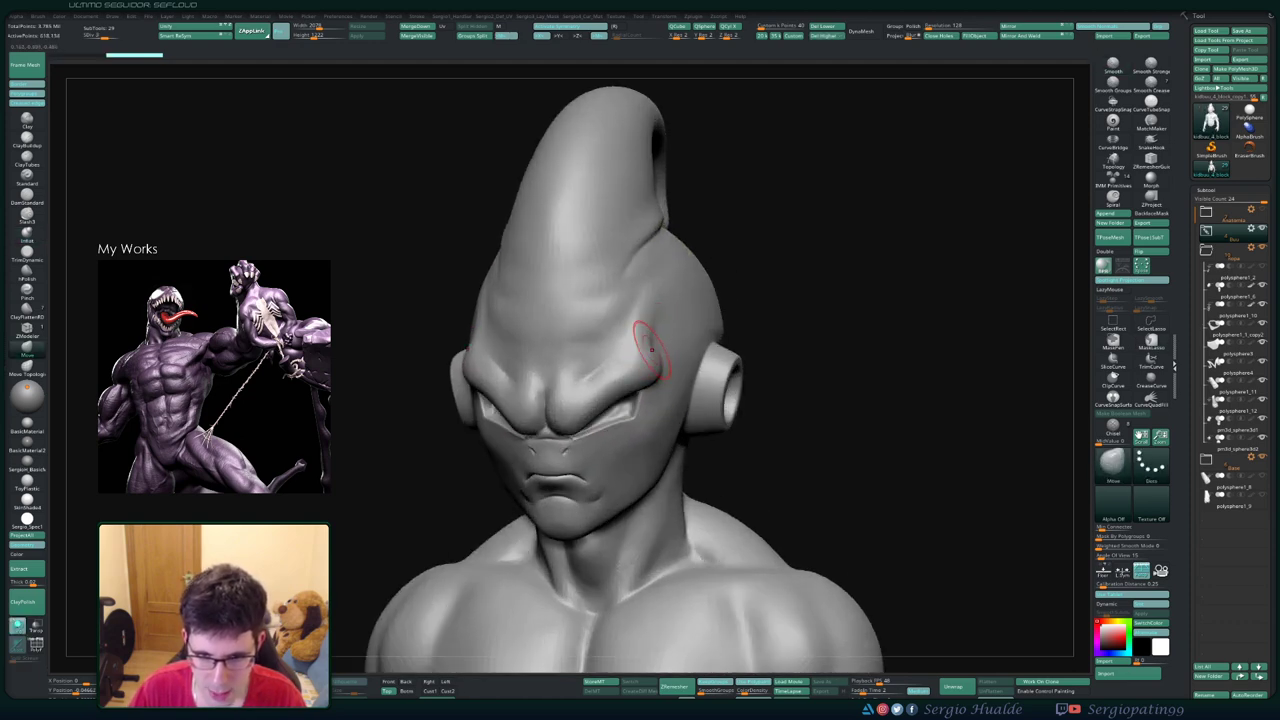
- Turn the bust to a straight front view
mouse_move(652, 350)
right_down()
mouse_move(642, 346)
mouse_move(656, 339)
mouse_move(660, 294)
right_up()
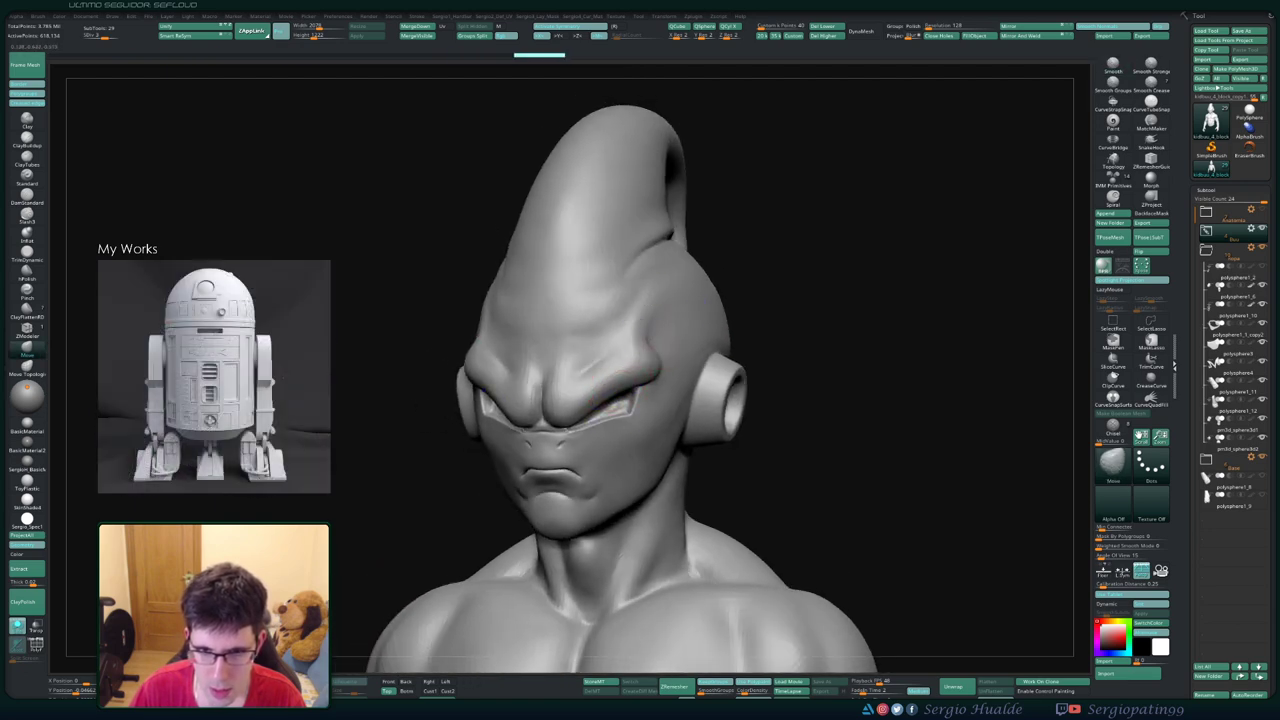
mouse_move(640, 312)
shift+right_down()
mouse_move(657, 316)
mouse_move(592, 329)
shift+right_up()
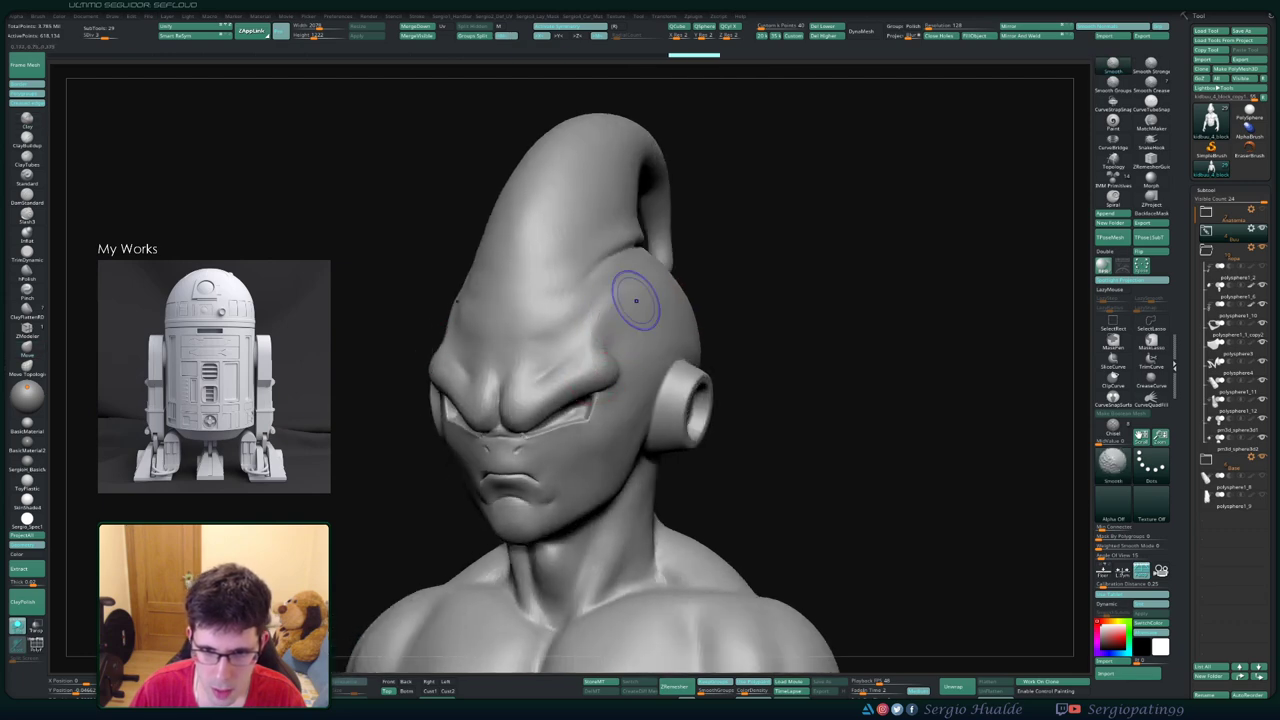
mouse_move(646, 297)
shift+right_down()
mouse_move(614, 334)
mouse_move(640, 300)
mouse_move(571, 337)
mouse_move(620, 340)
mouse_move(640, 320)
mouse_move(560, 340)
shift+right_up()
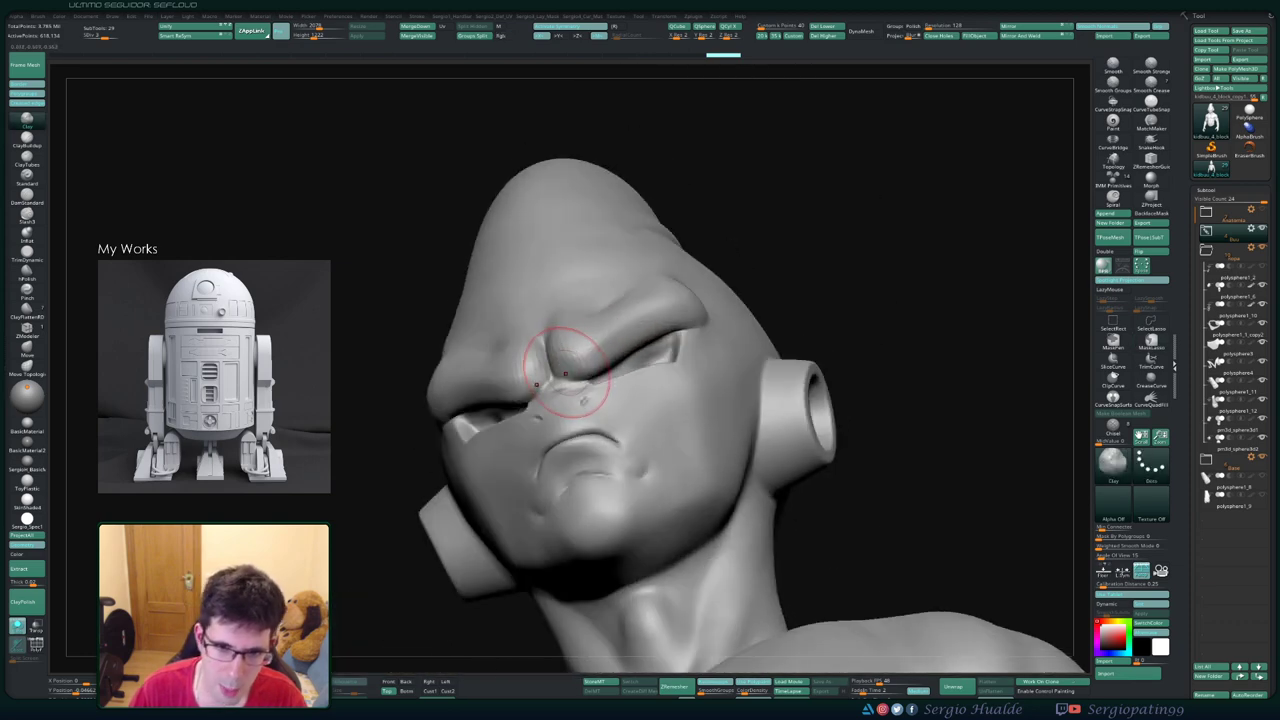
- Lasso-mask the brow area above the nose and a second traced area, then frame the face
mouse_move(540, 335)
ctrl+mouse_down()
mouse_move(550, 370)
mouse_move(600, 378)
mouse_move(650, 342)
mouse_move(690, 334)
mouse_move(533, 257)
ctrl+mouse_up()
mouse_move(600, 300)
right_down()
mouse_move(757, 320)
mouse_move(974, 200)
right_up()
mouse_move(870, 178)
ctrl+alt+mouse_down()
mouse_move(975, 360)
mouse_move(1015, 230)
mouse_move(923, 194)
ctrl+alt+mouse_up()
right_drag(826, 289, 850, 300)
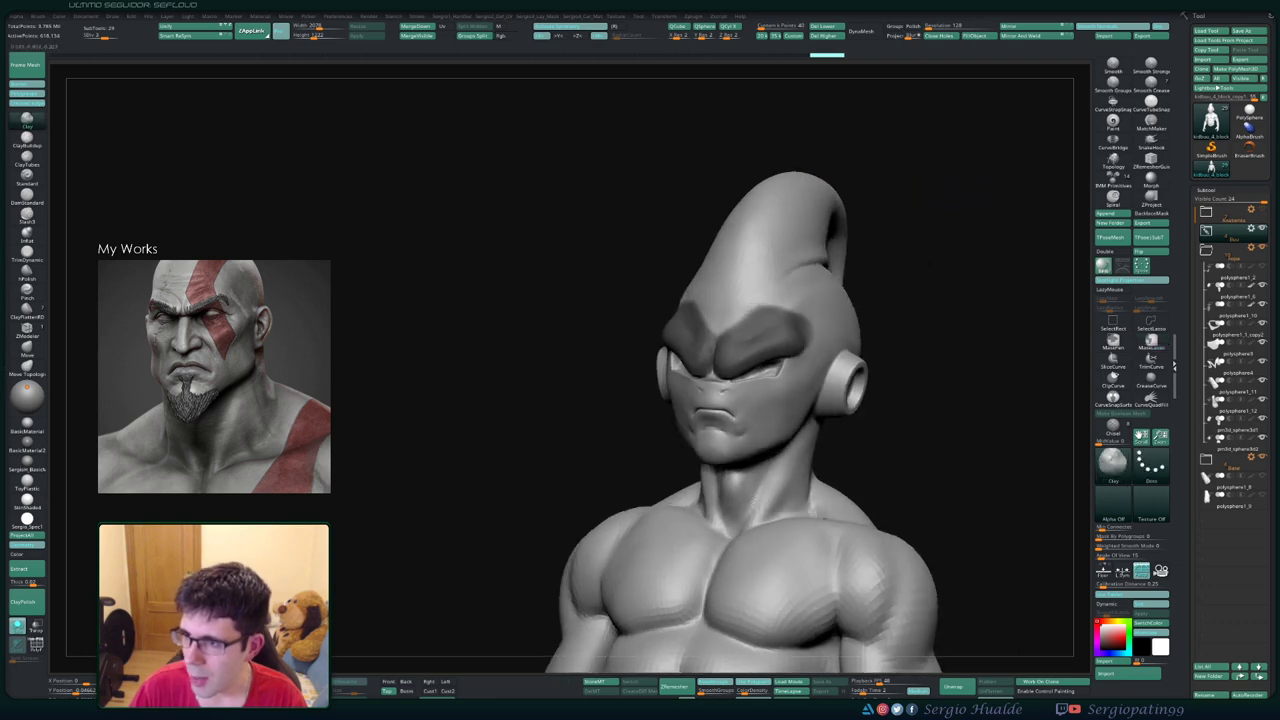
alt+right_drag(737, 327, 705, 325)
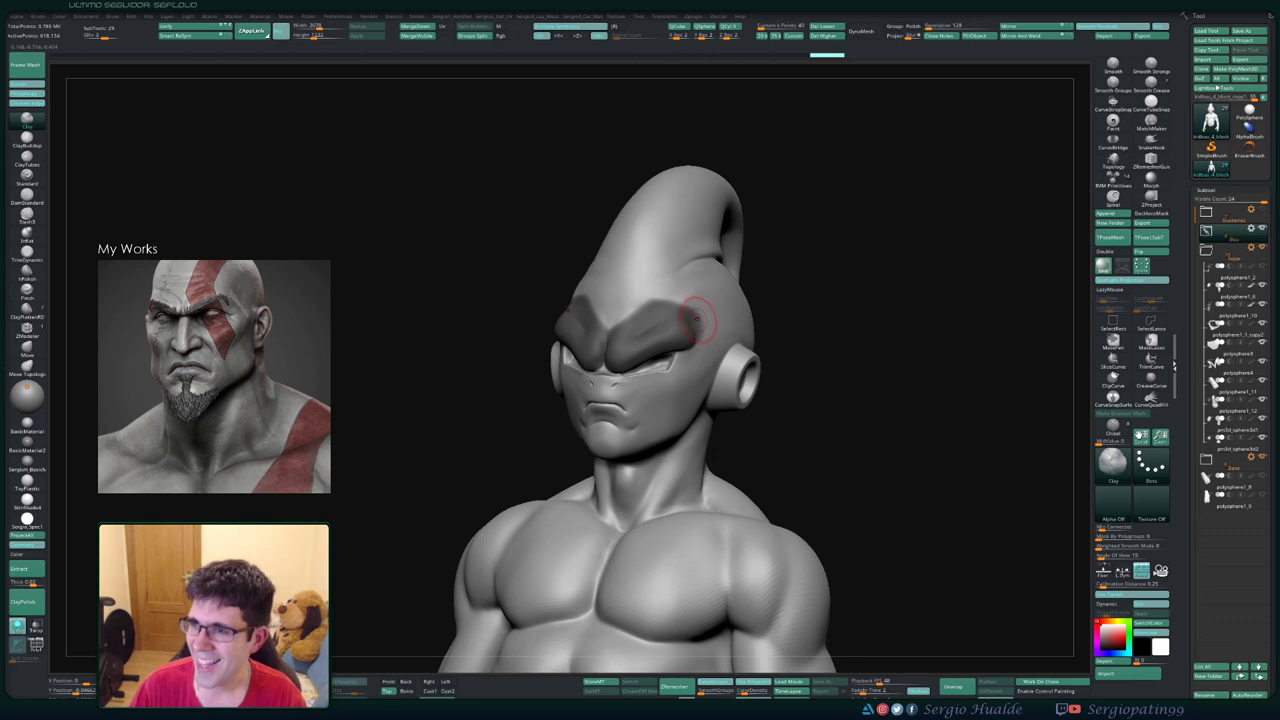
right_drag(704, 312, 690, 326)
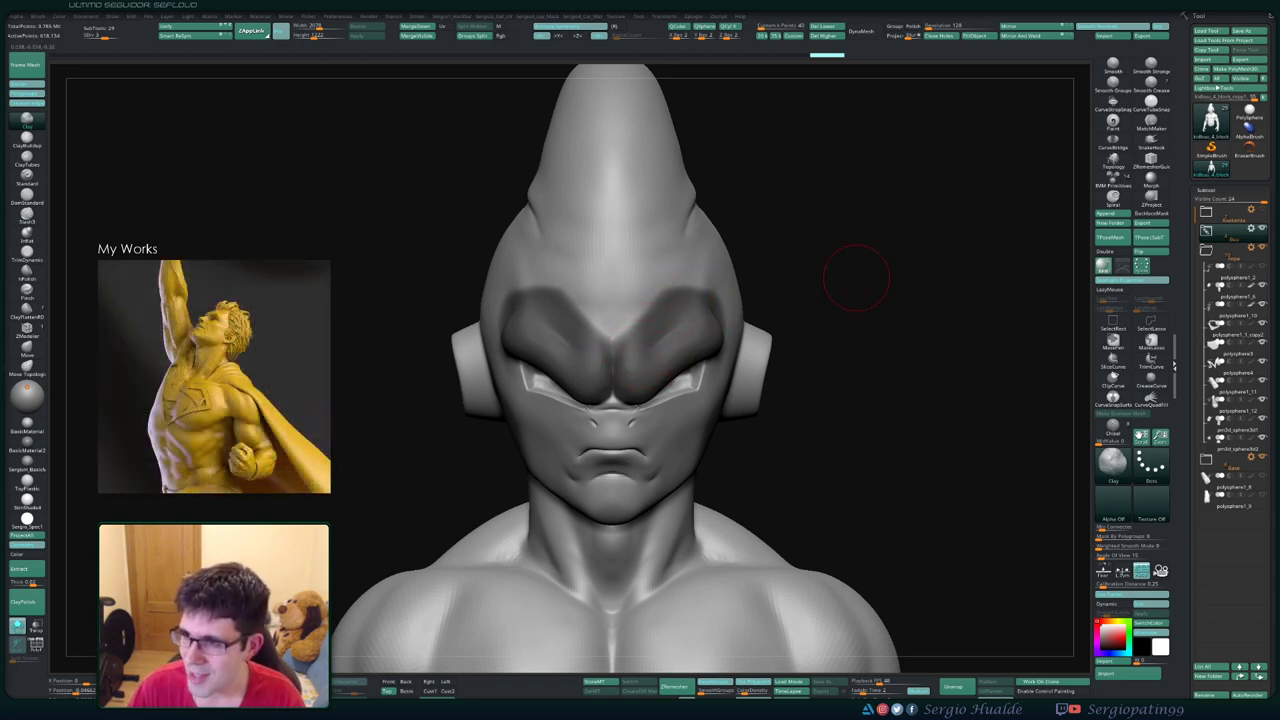
- Invert the mask so only the brows are editable, and pick the Move brush (B-M-V)
drag(856, 277, 835, 325)
ctrl+click(835, 325)
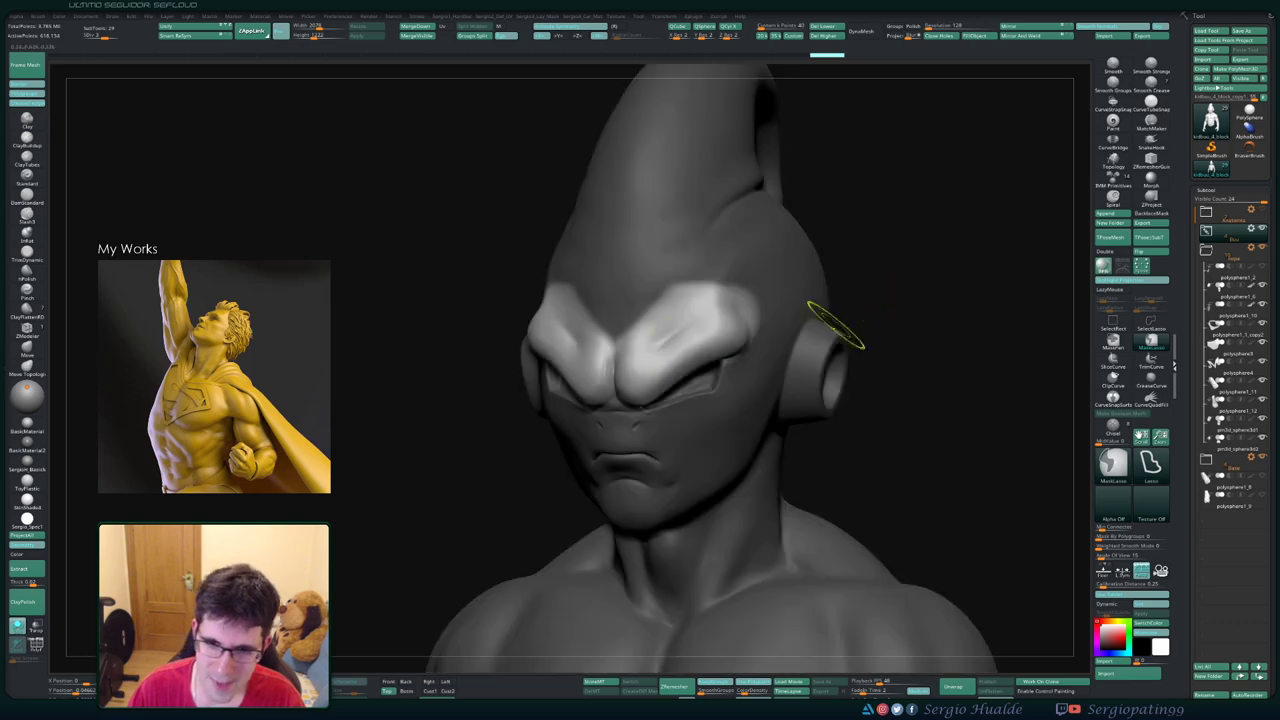
key(b)
key(m)
key(v)
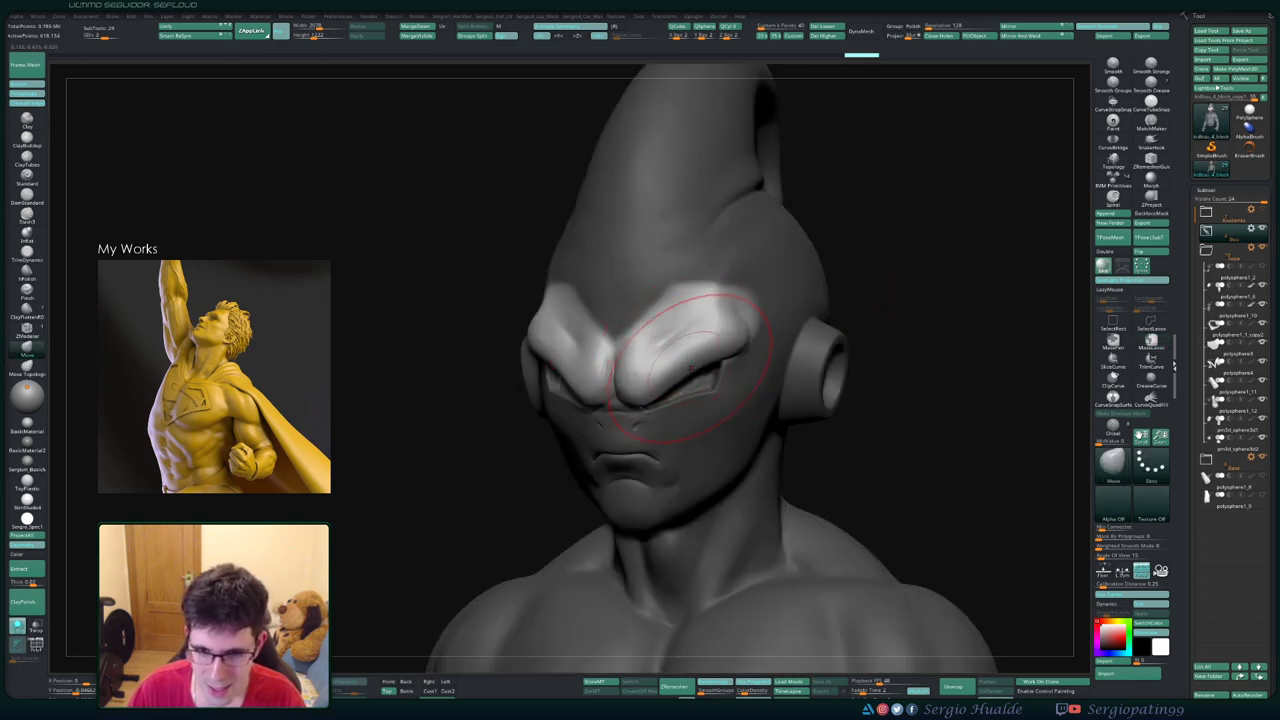
- Push the brow above the right eye, then zoom out to show head and chest
drag(690, 360, 702, 350)
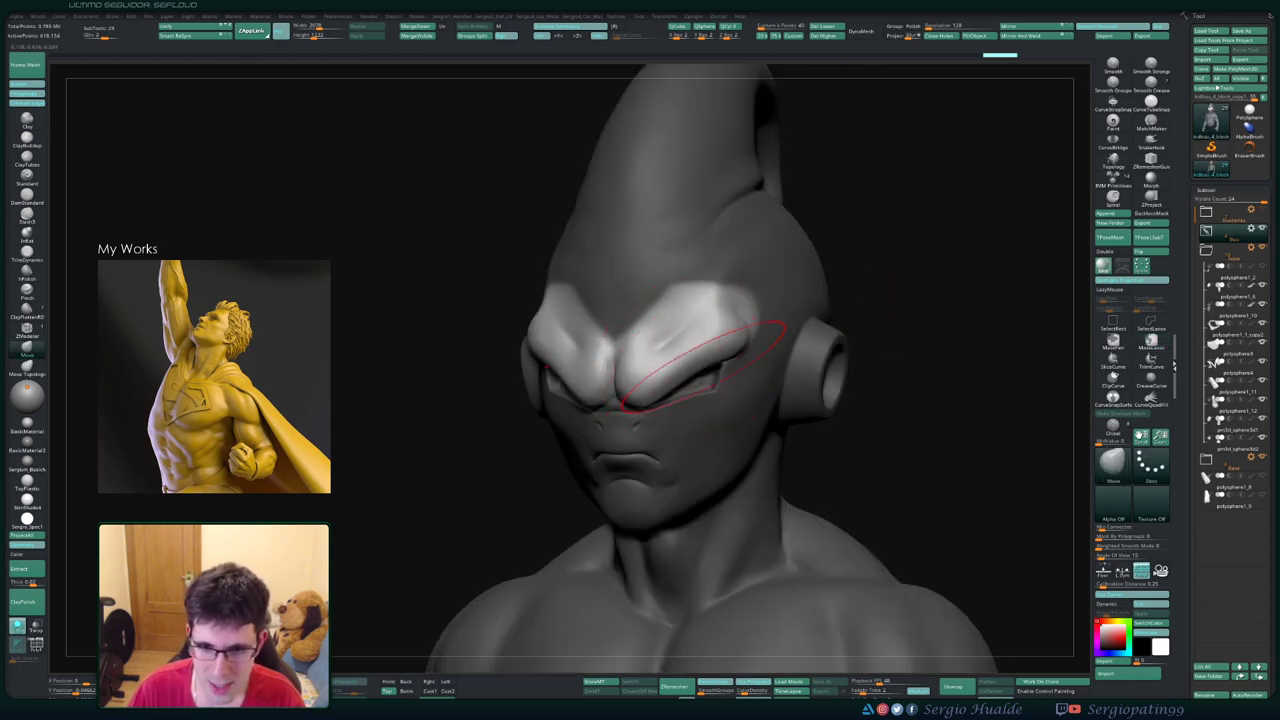
mouse_move(700, 360)
right_down()
mouse_move(690, 365)
mouse_move(714, 371)
mouse_move(700, 350)
right_up()
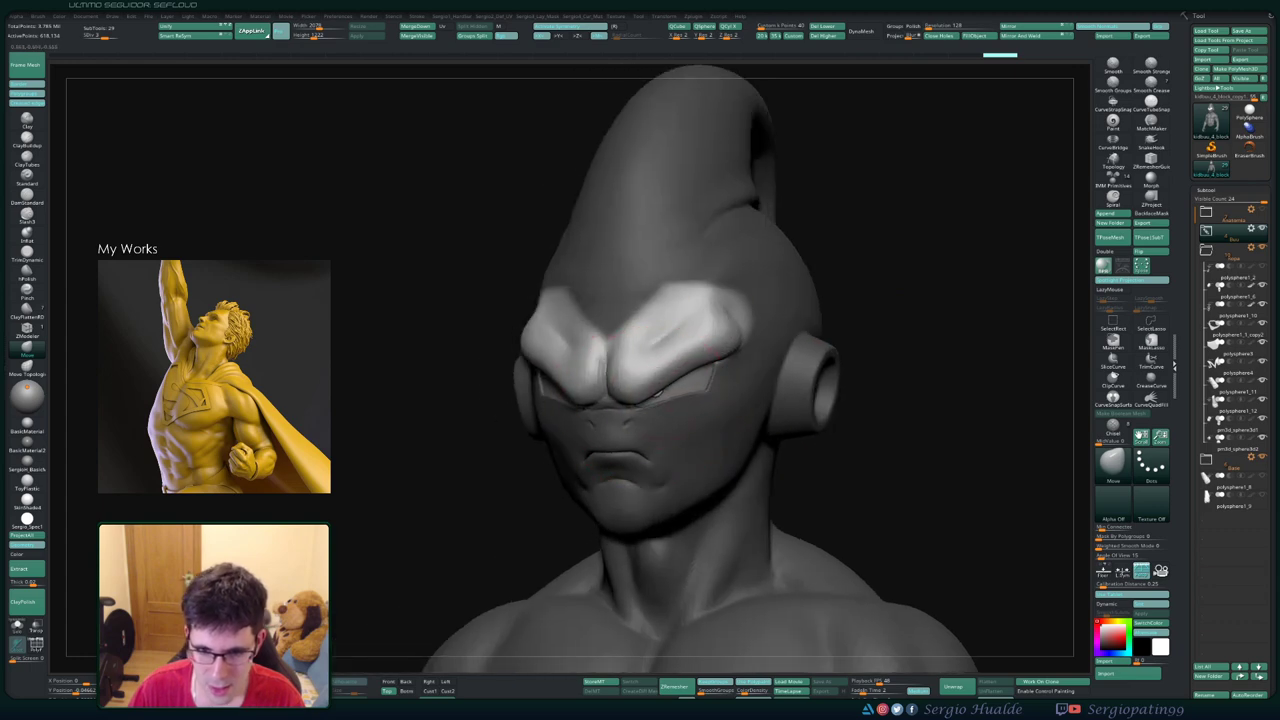
right_drag(630, 290, 700, 360)
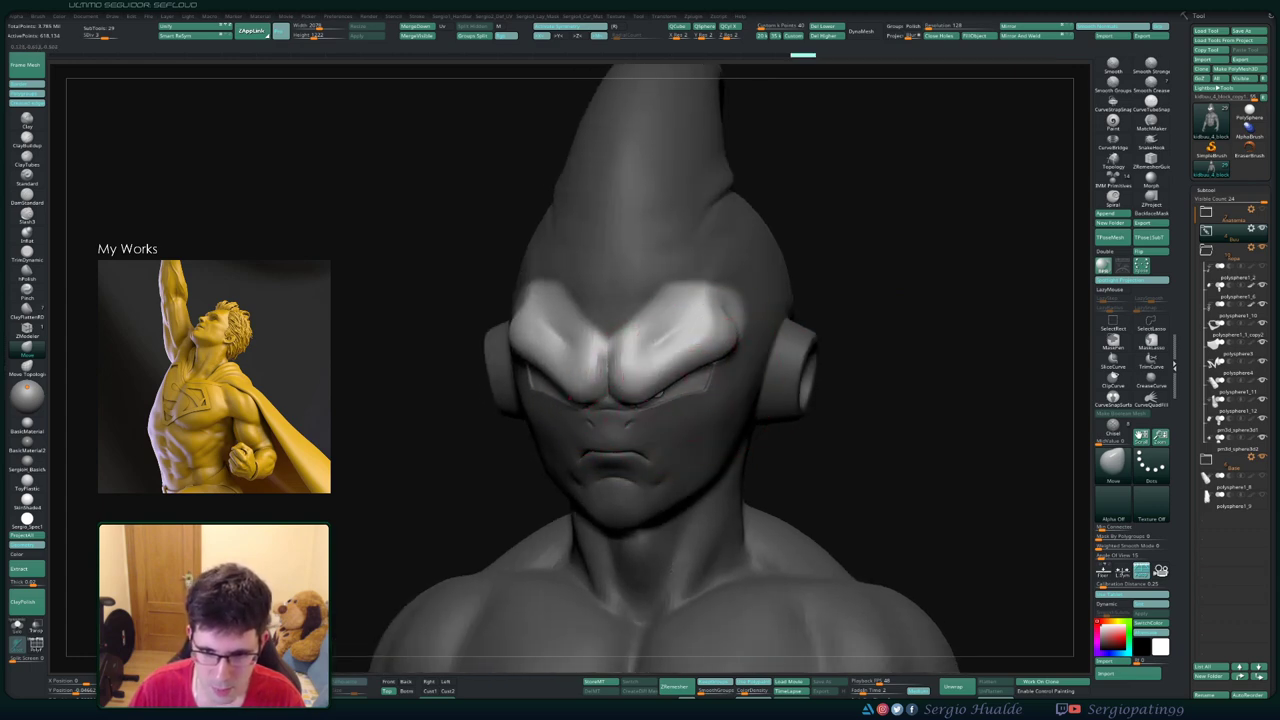
mouse_move(640, 400)
ctrl+right_down()
mouse_move(660, 440)
mouse_move(640, 420)
mouse_move(660, 395)
mouse_move(660, 420)
mouse_move(640, 400)
mouse_move(665, 395)
mouse_move(655, 385)
ctrl+right_up()
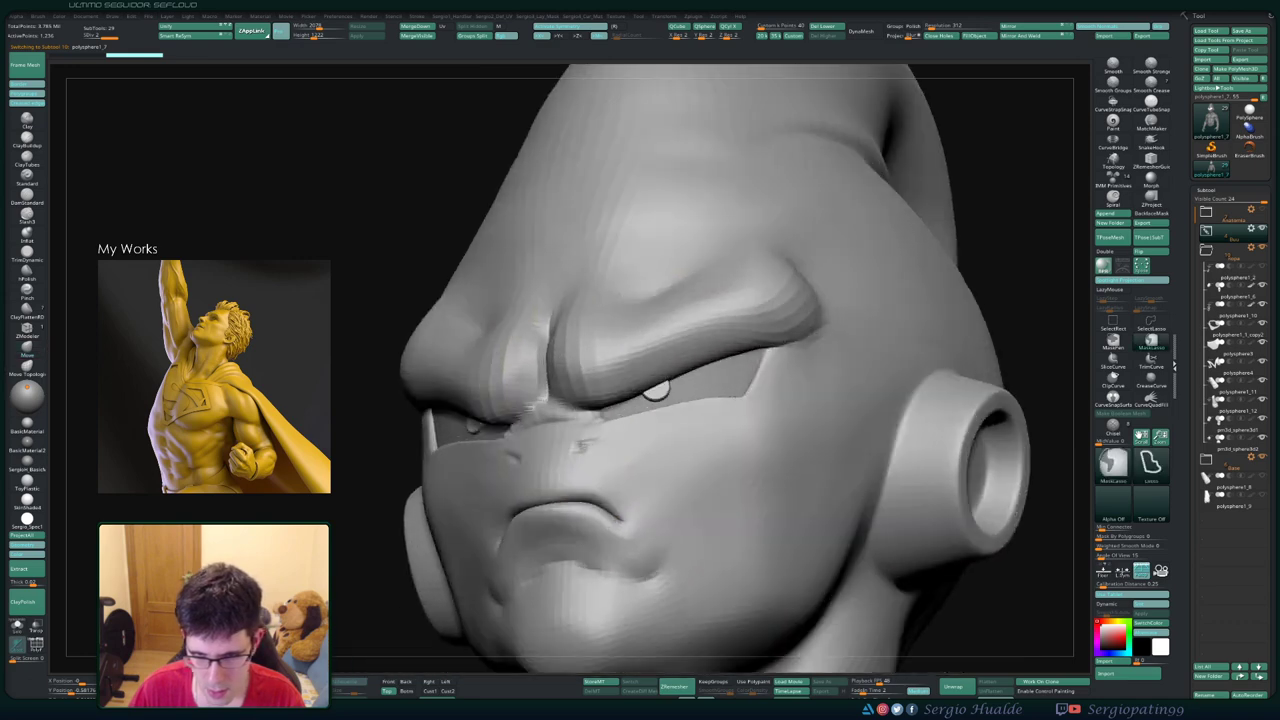
- Shift the eyeball inside its socket with the Transpose gizmo and isolate it in Solo mode
key(w)
drag(652, 376, 676, 396)
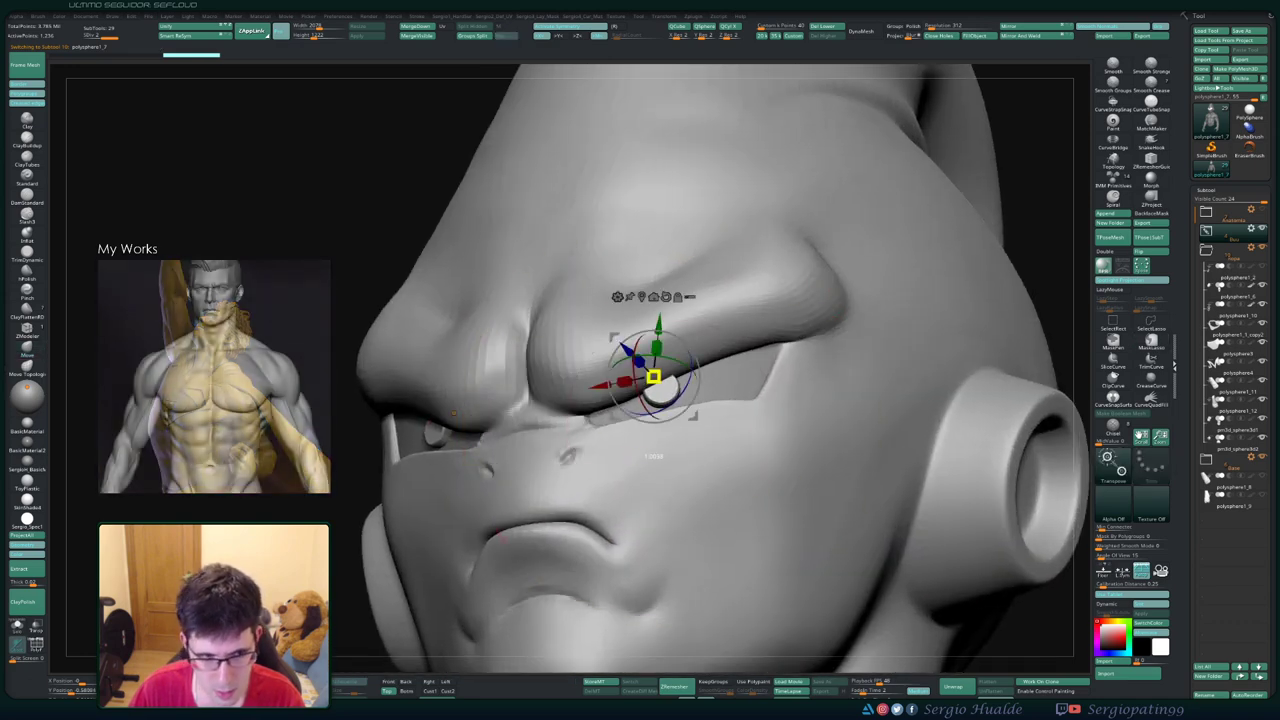
key(q)
right_drag(645, 372, 686, 357)
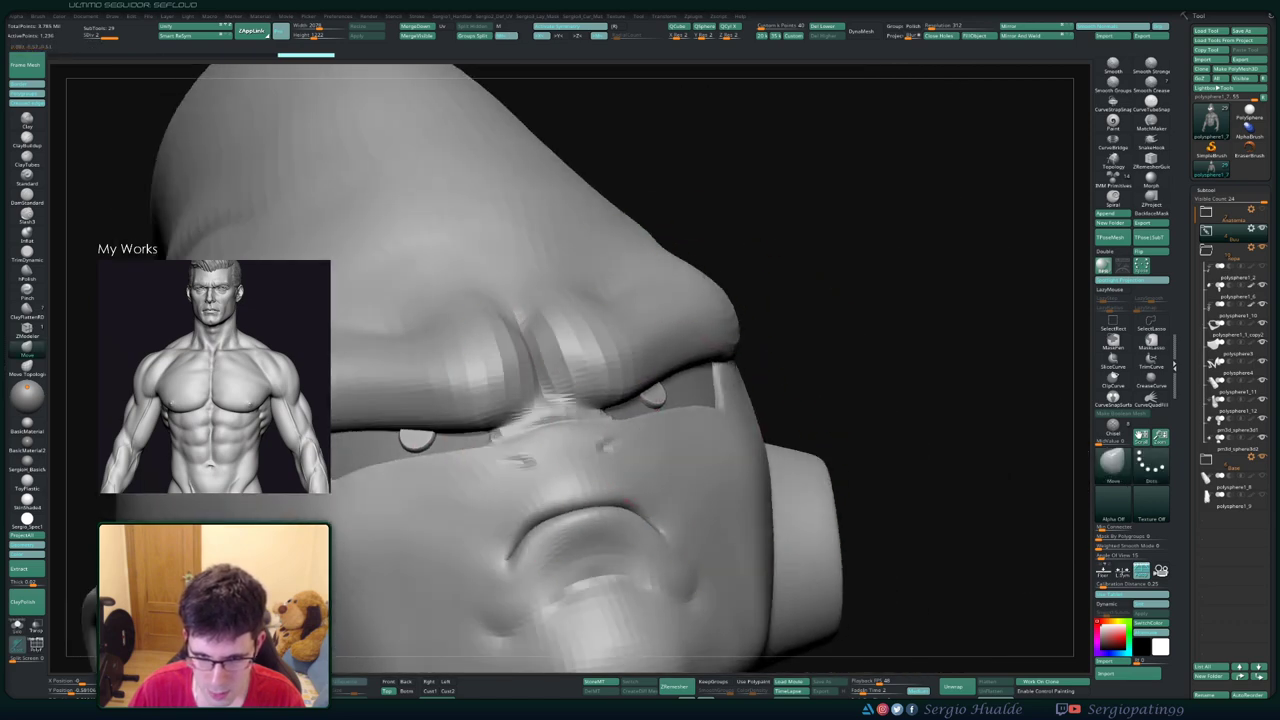
key(shift+alt+s)
- Rotate the isolated eyeball with polyframe shown, then return to the full head and Move brush
key(shift+alt+s)
mouse_move(700, 330)
right_down()
mouse_move(600, 430)
mouse_move(662, 450)
mouse_move(640, 380)
mouse_move(657, 286)
right_up()
key(w)
key(shift+alt+s)
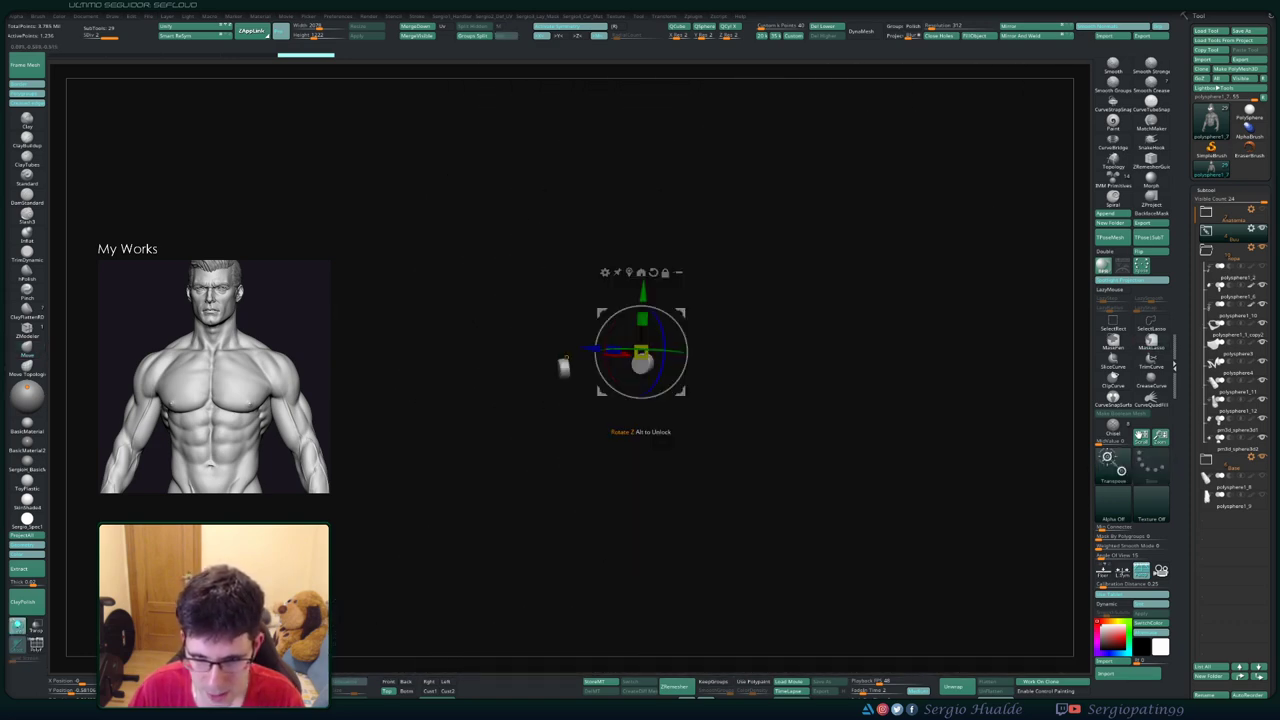
mouse_move(700, 400)
right_down()
mouse_move(640, 380)
mouse_move(612, 352)
right_up()
key(shift+f)
key(shift+alt+s)
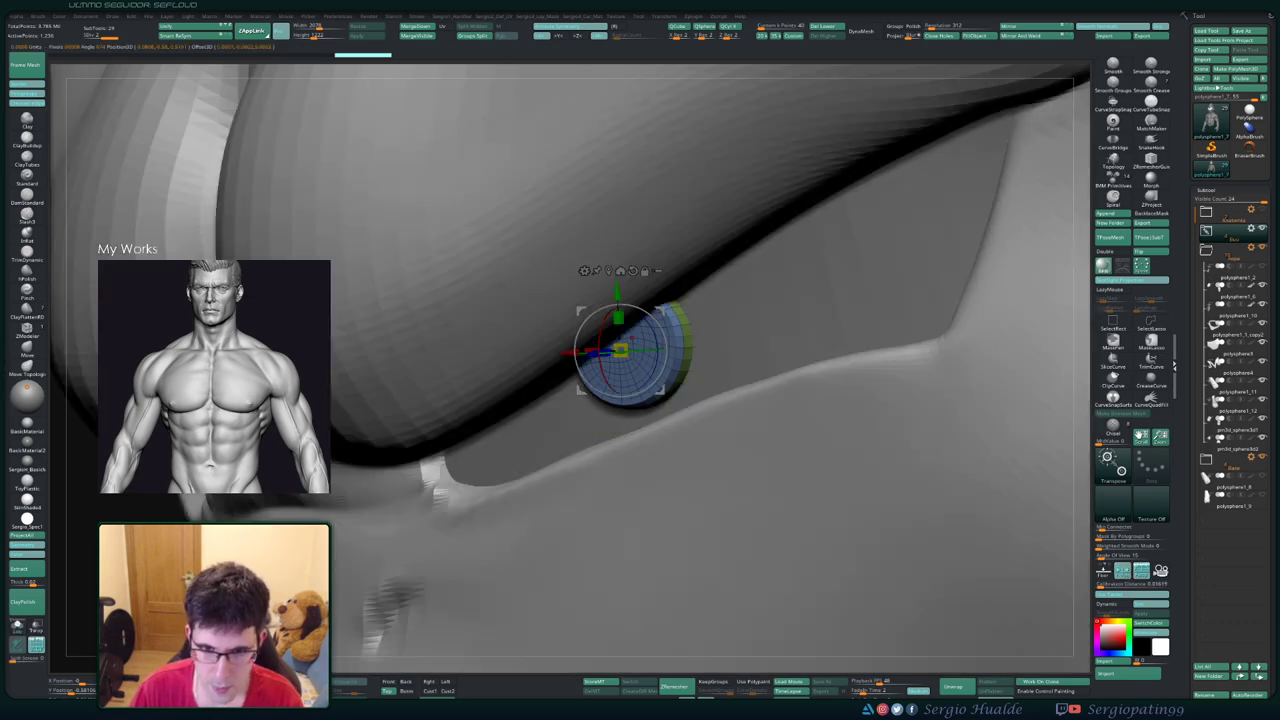
drag(640, 400, 622, 412)
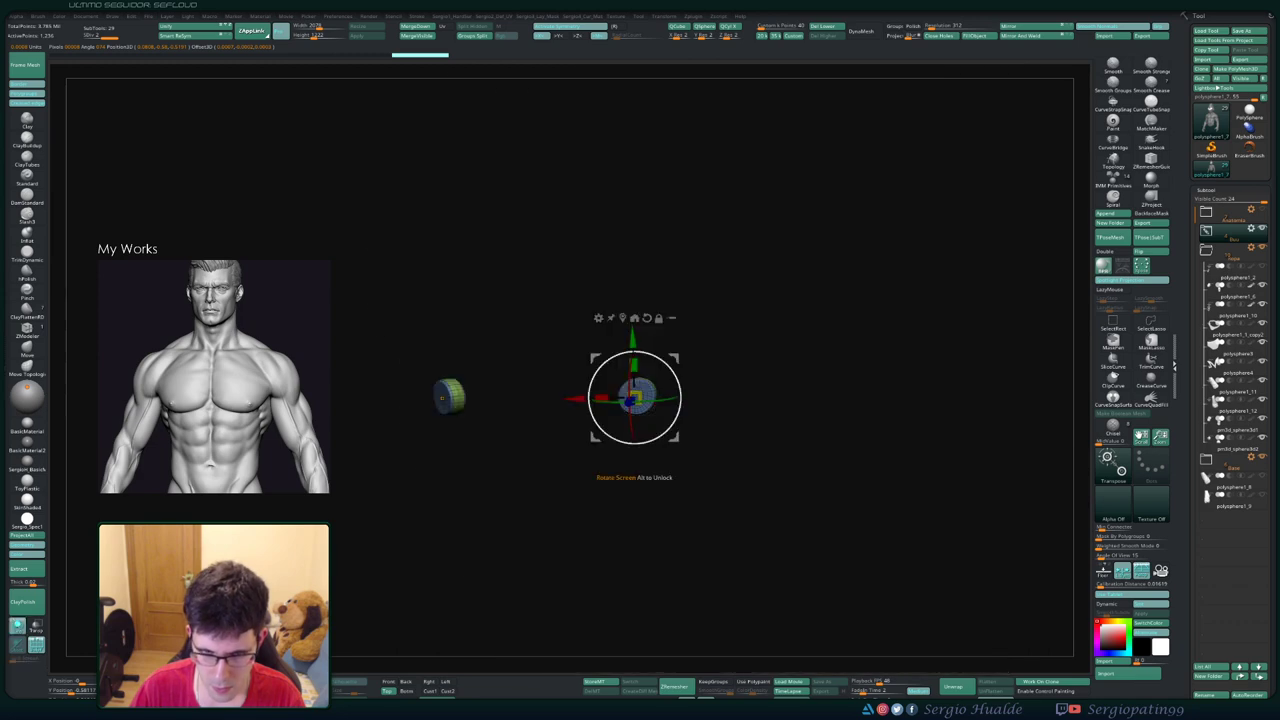
key(q)
mouse_move(686, 400)
right_down()
mouse_move(721, 343)
mouse_move(686, 386)
mouse_move(637, 405)
right_up()
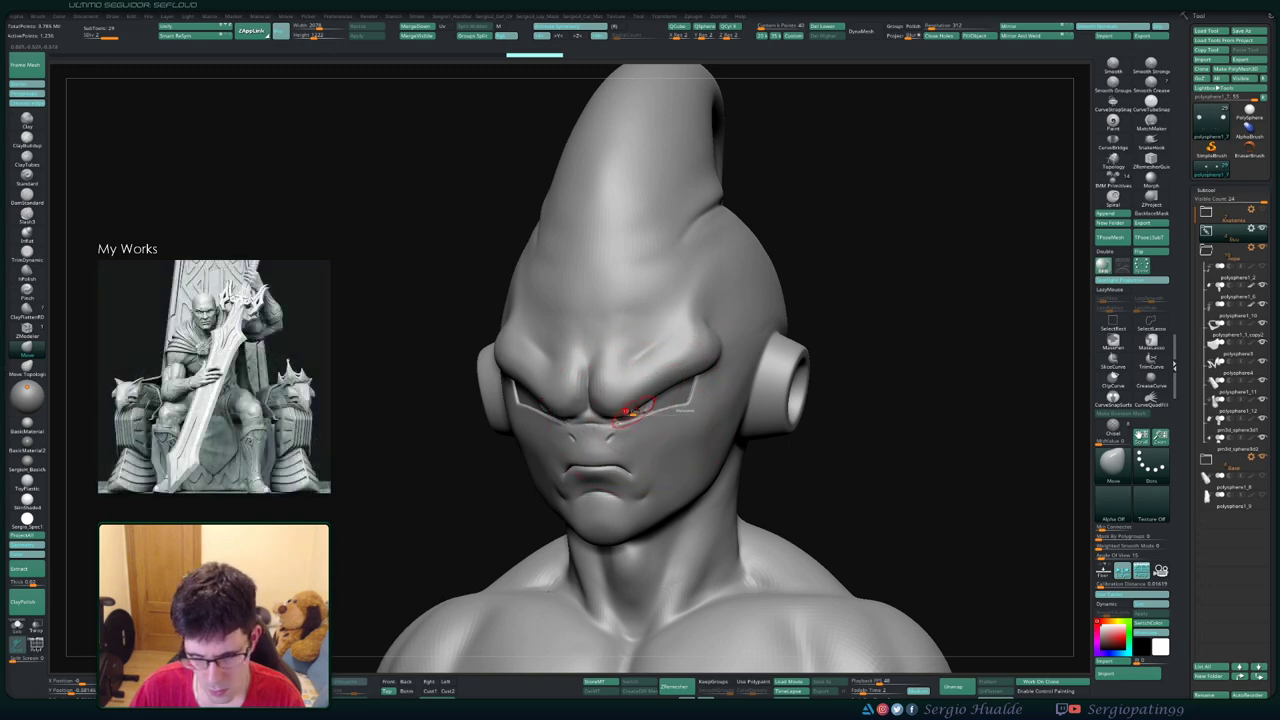
- Orbit to a side profile and select the head subtool
right_drag(645, 403, 660, 455)
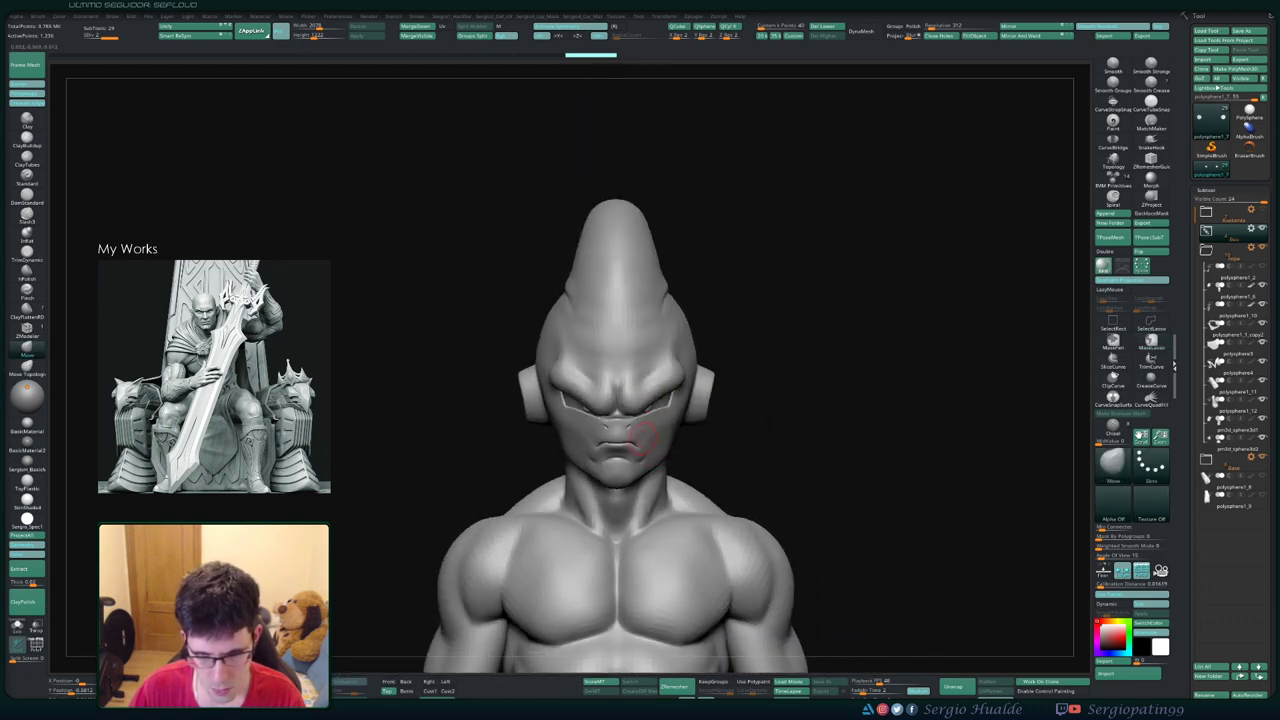
right_drag(640, 433, 630, 432)
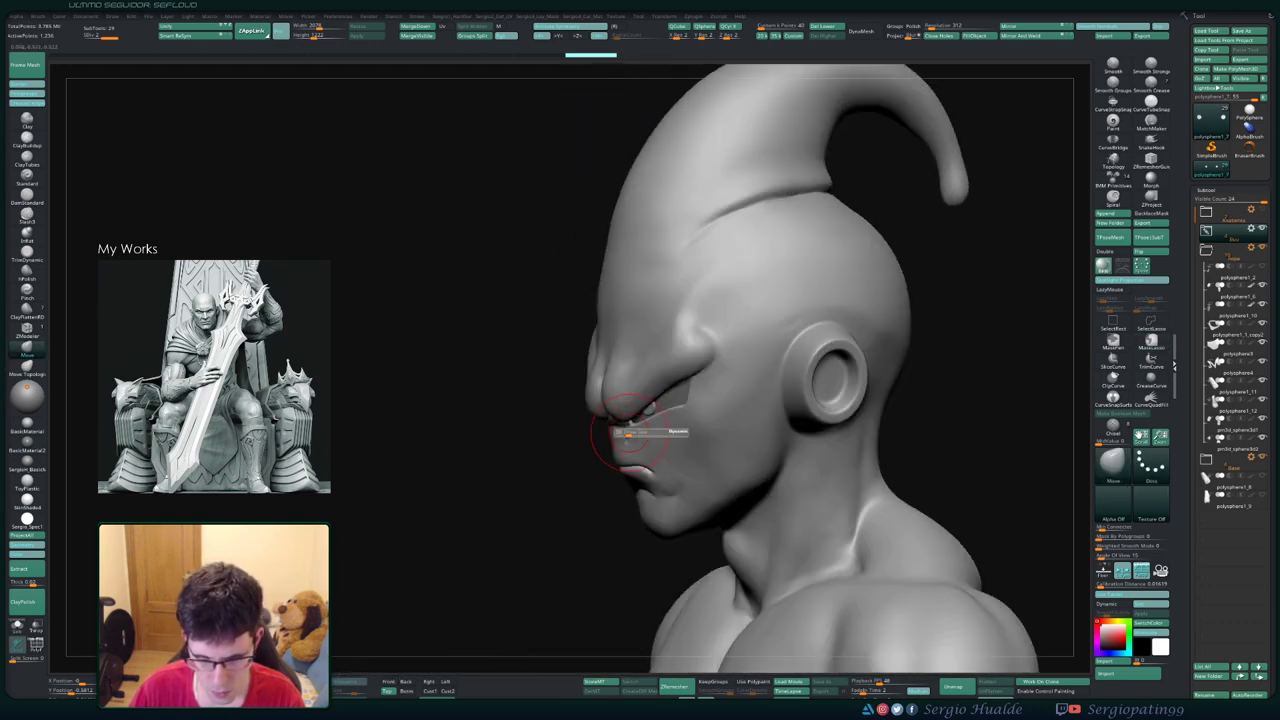
alt+click(628, 428)
right_drag(625, 428, 681, 395)
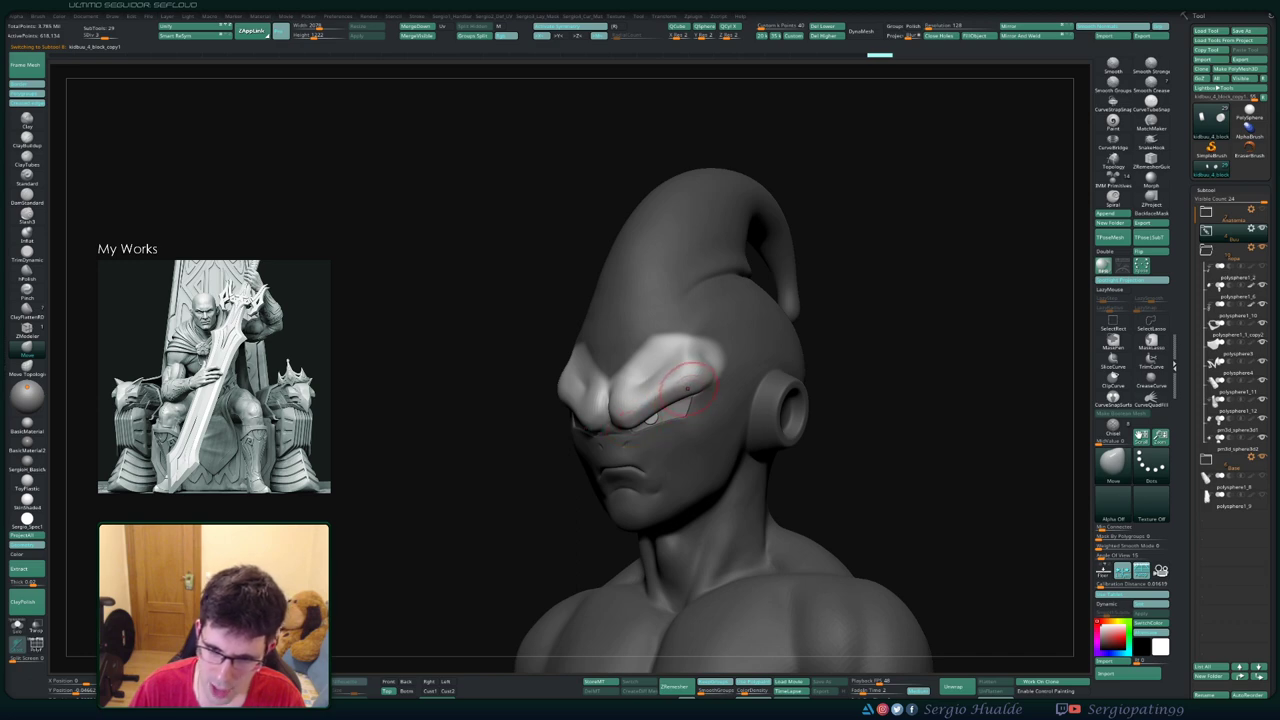
- Sculpt the mouth, lips and mouth corner with the Move brush from several angles
mouse_move(693, 383)
right_down()
mouse_move(690, 435)
mouse_move(615, 425)
right_up()
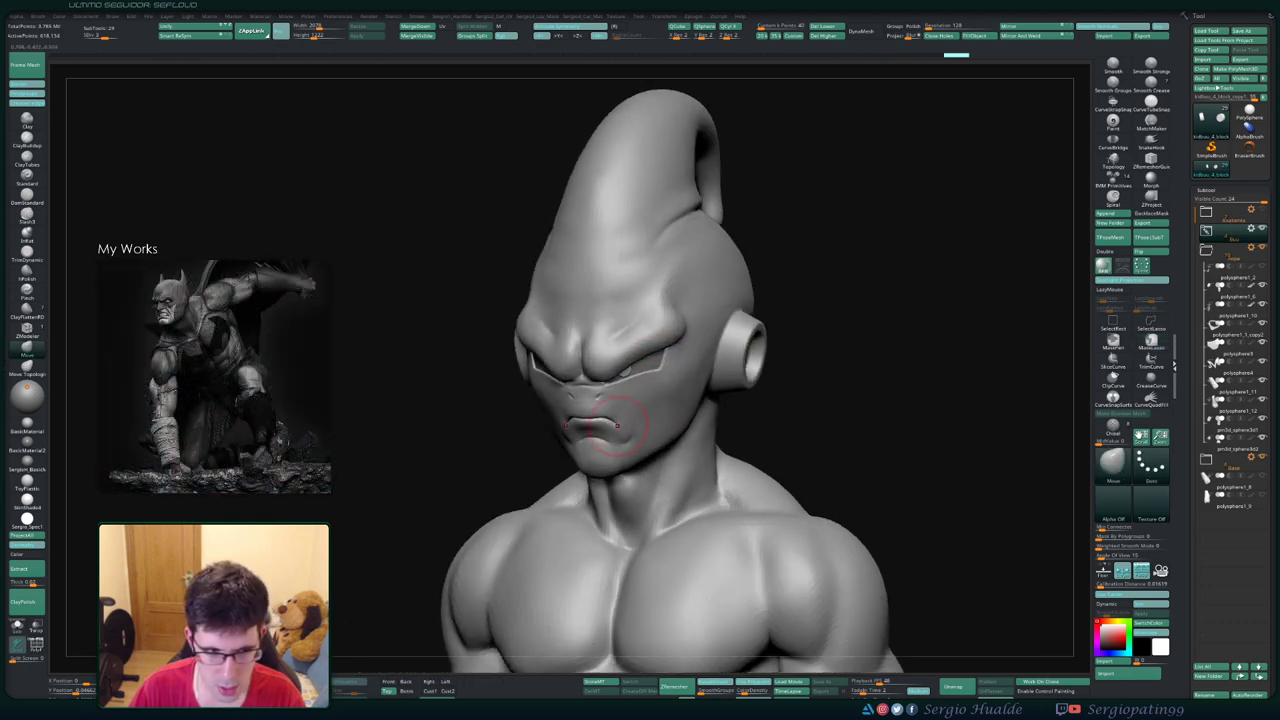
drag(615, 425, 672, 428)
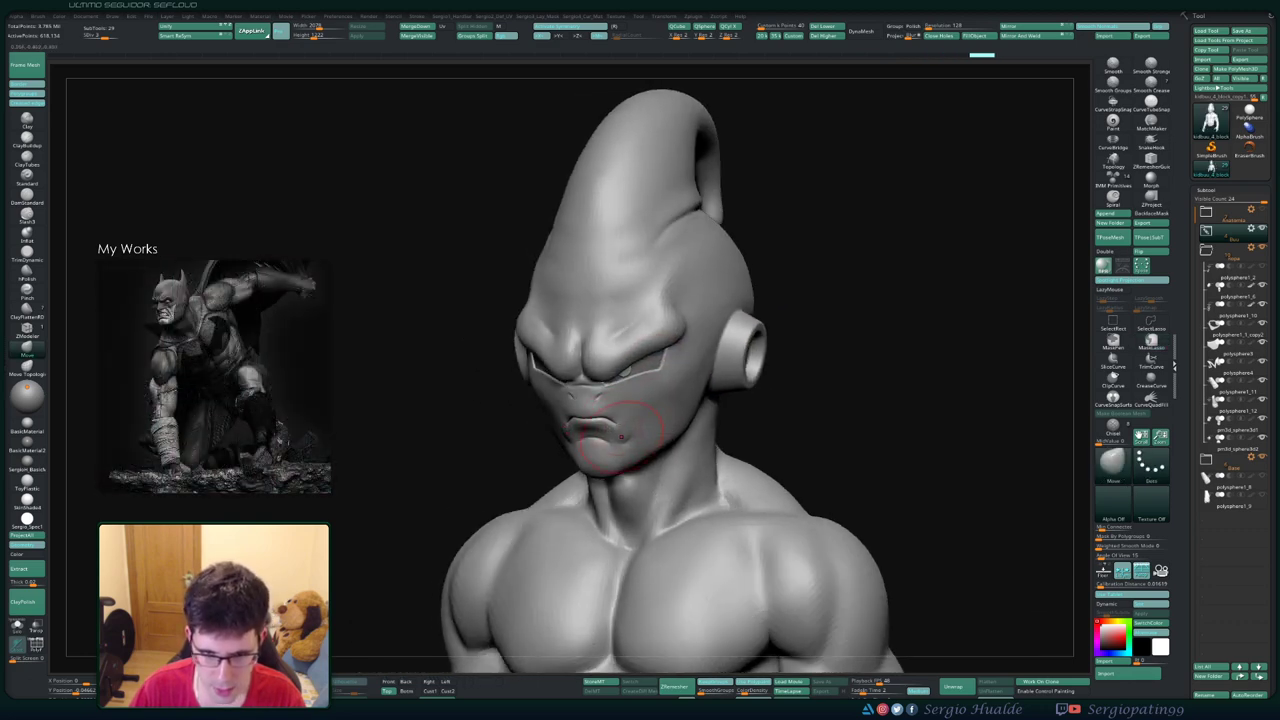
right_drag(576, 432, 600, 430)
drag(600, 430, 640, 432)
mouse_move(640, 432)
right_down()
mouse_move(593, 437)
mouse_move(620, 428)
right_up()
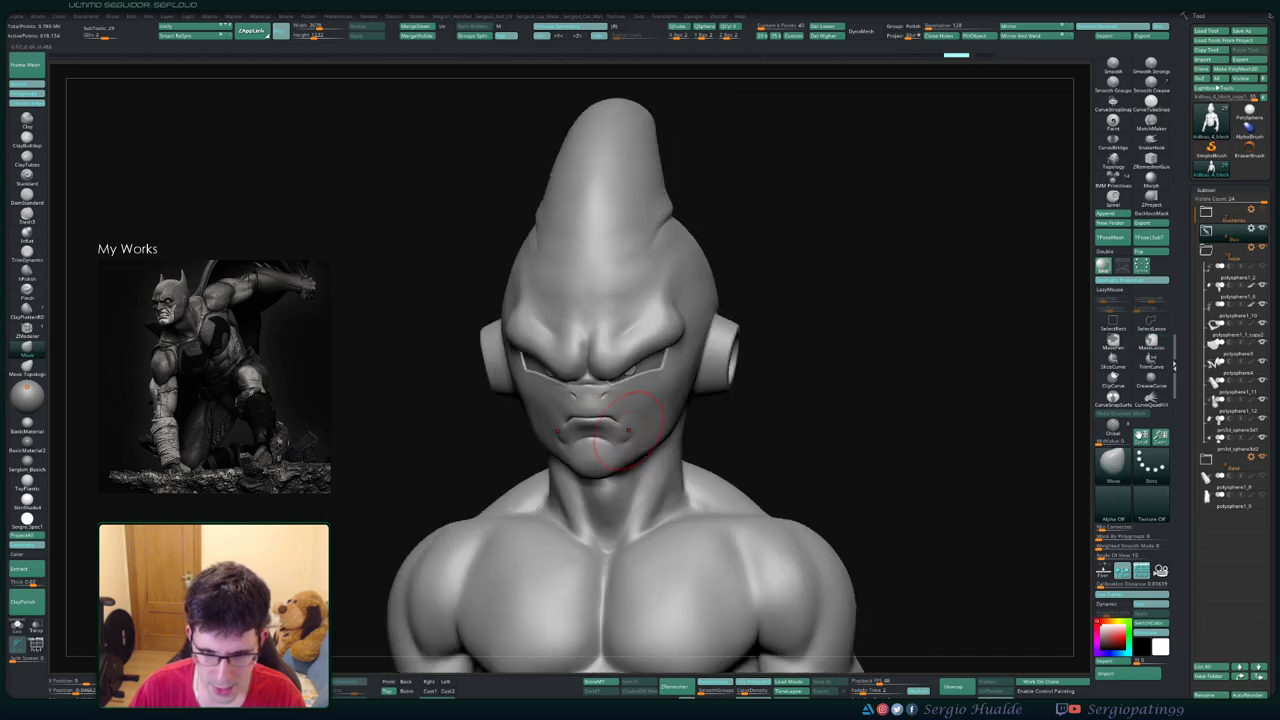
drag(624, 428, 695, 430)
right_drag(695, 430, 618, 425)
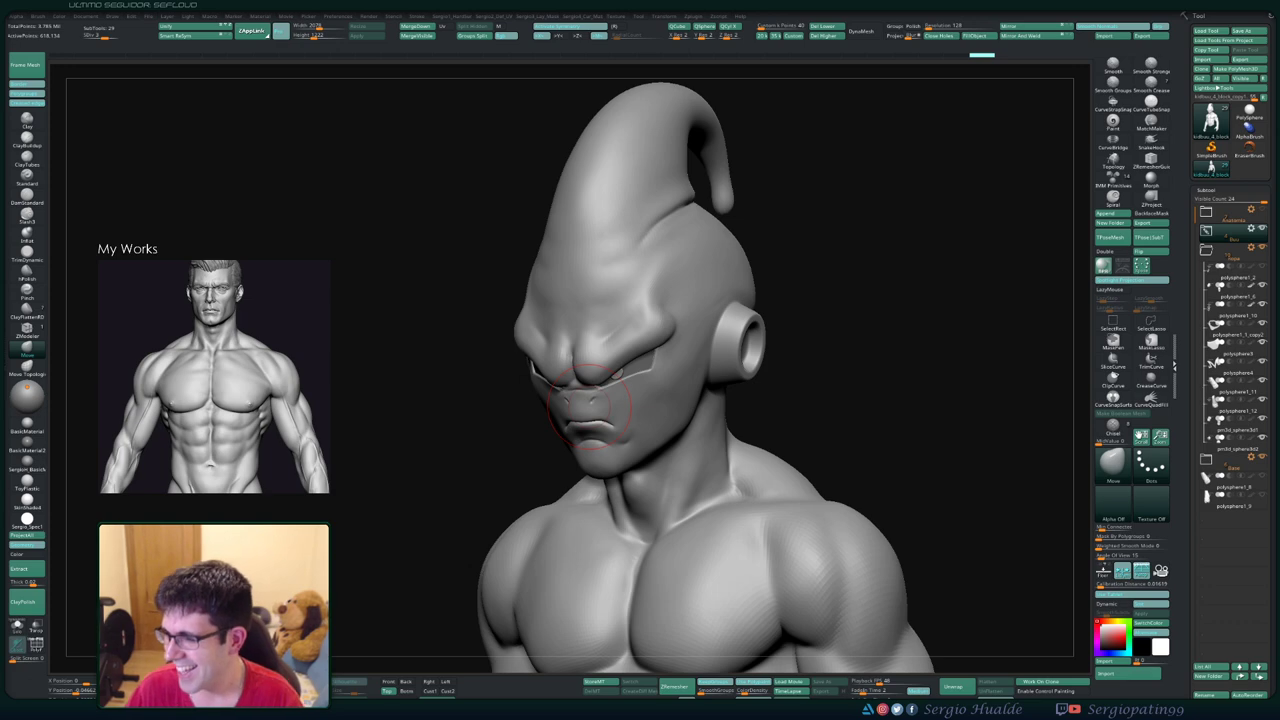
- Orbit the head to a side profile and inflate the ear's inner disc to raise it
drag(814, 371, 766, 371)
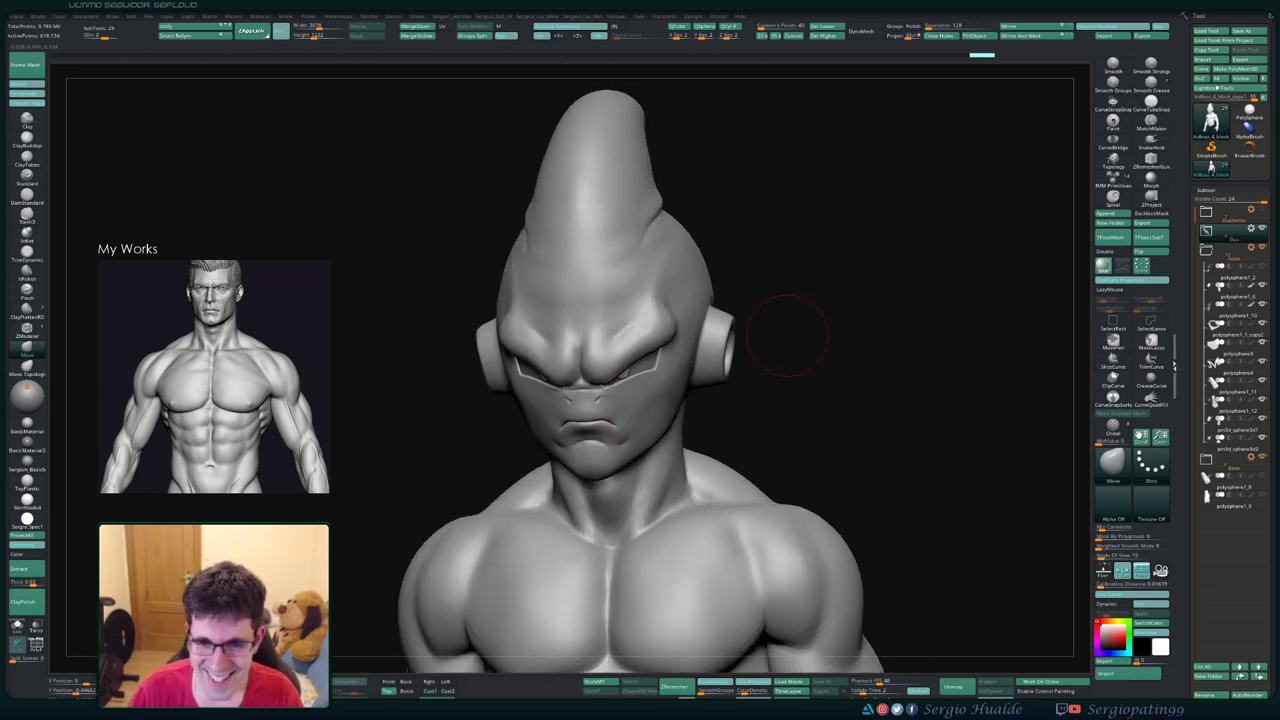
mouse_move(597, 355)
mouse_down()
mouse_move(620, 350)
mouse_move(598, 345)
mouse_up()
mouse_move(594, 335)
right_down()
mouse_move(610, 320)
mouse_move(600, 370)
mouse_move(632, 386)
mouse_move(614, 423)
mouse_move(588, 350)
mouse_move(642, 404)
mouse_move(600, 432)
mouse_move(610, 420)
mouse_move(590, 404)
right_up()
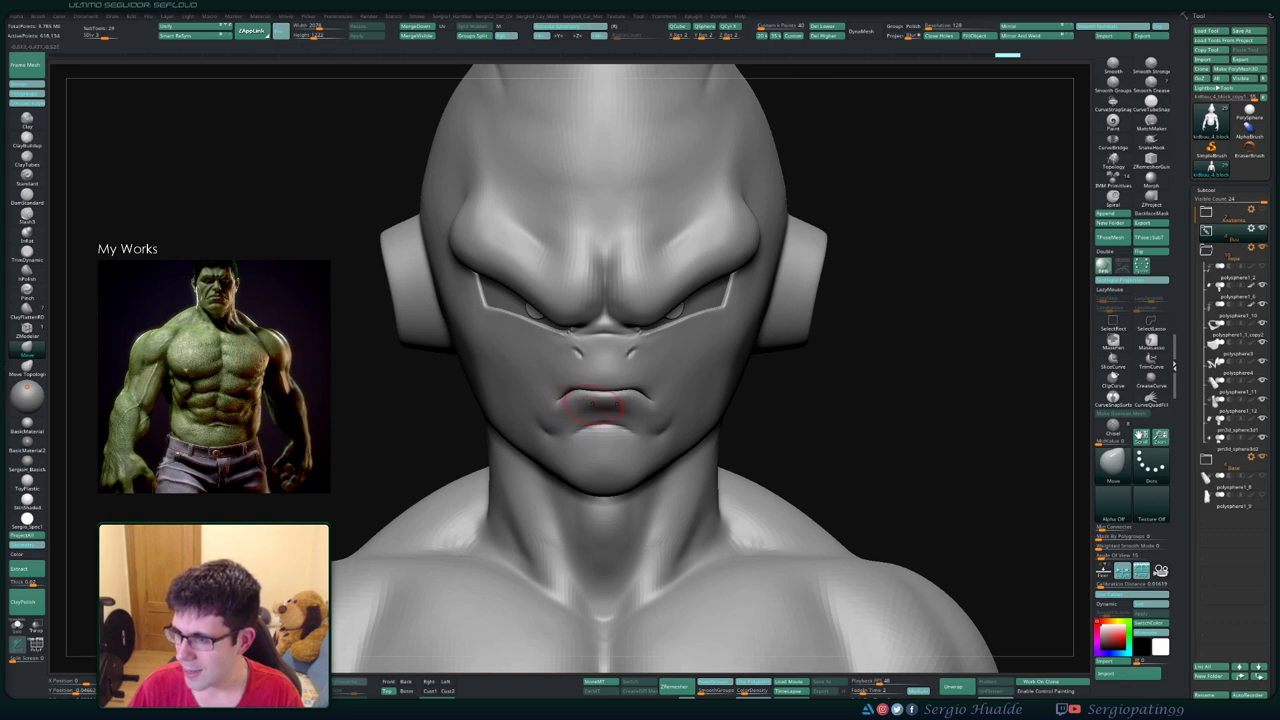
right_drag(597, 405, 595, 395)
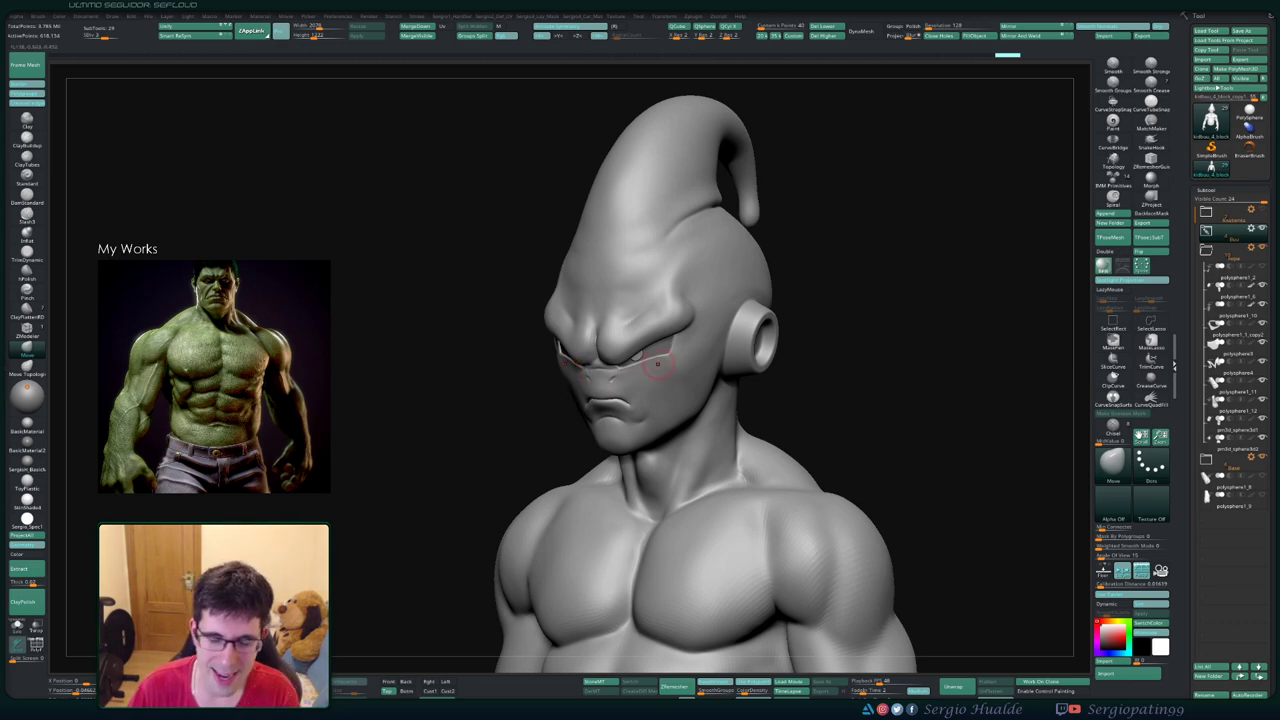
mouse_move(584, 371)
right_down()
mouse_move(640, 372)
mouse_move(560, 380)
right_up()
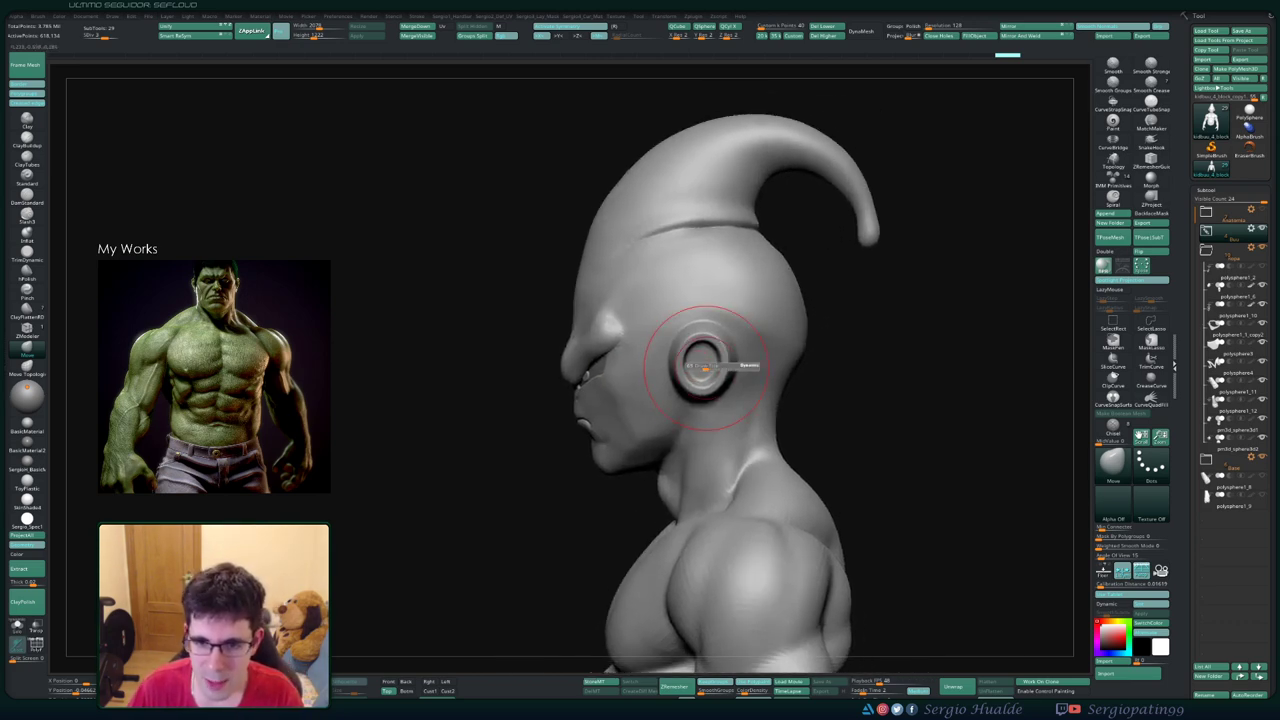
drag(703, 362, 716, 366)
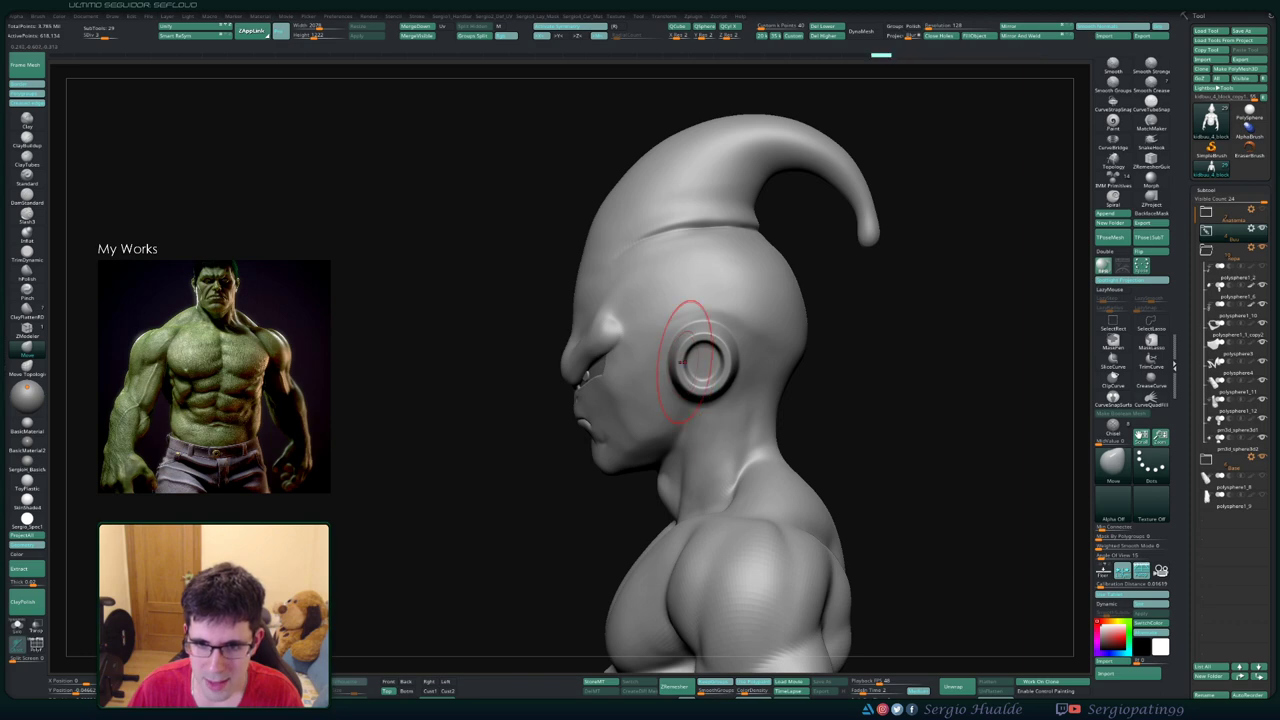
mouse_move(652, 357)
right_down()
mouse_move(643, 257)
mouse_move(627, 398)
right_up()
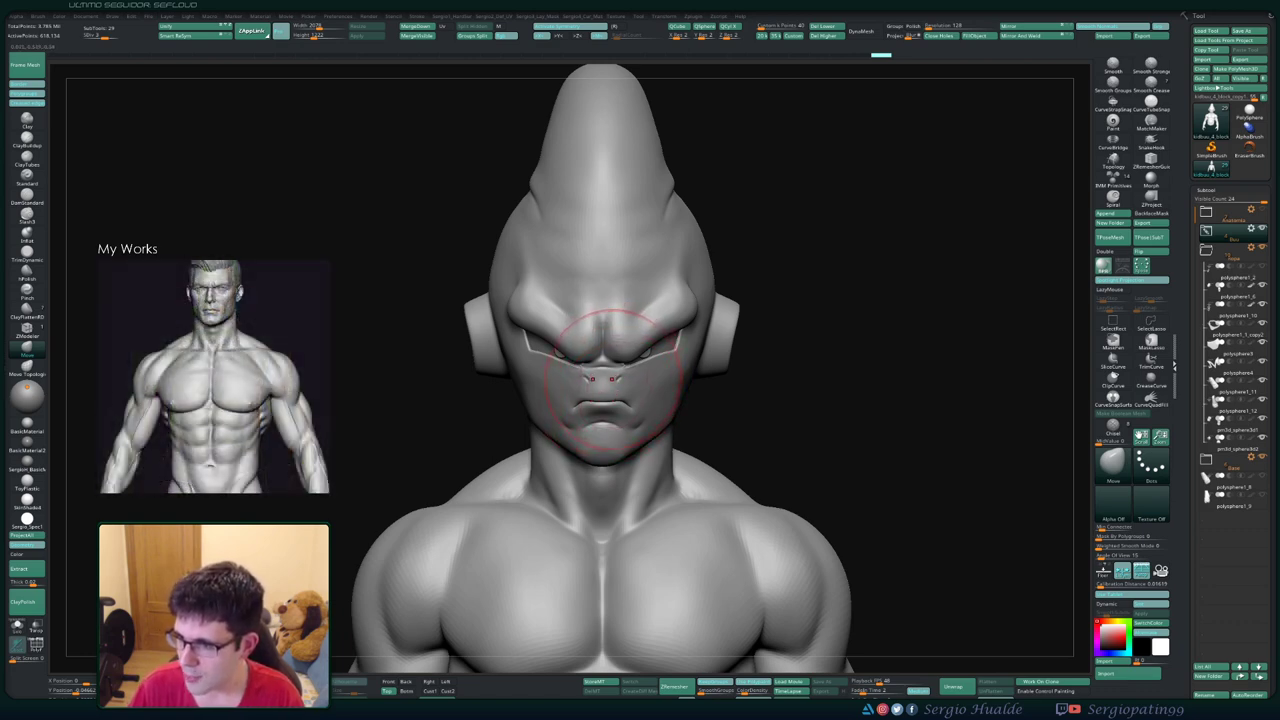
mouse_move(605, 380)
right_down()
mouse_move(590, 370)
mouse_move(620, 395)
mouse_move(739, 331)
mouse_move(641, 386)
mouse_move(628, 378)
right_up()
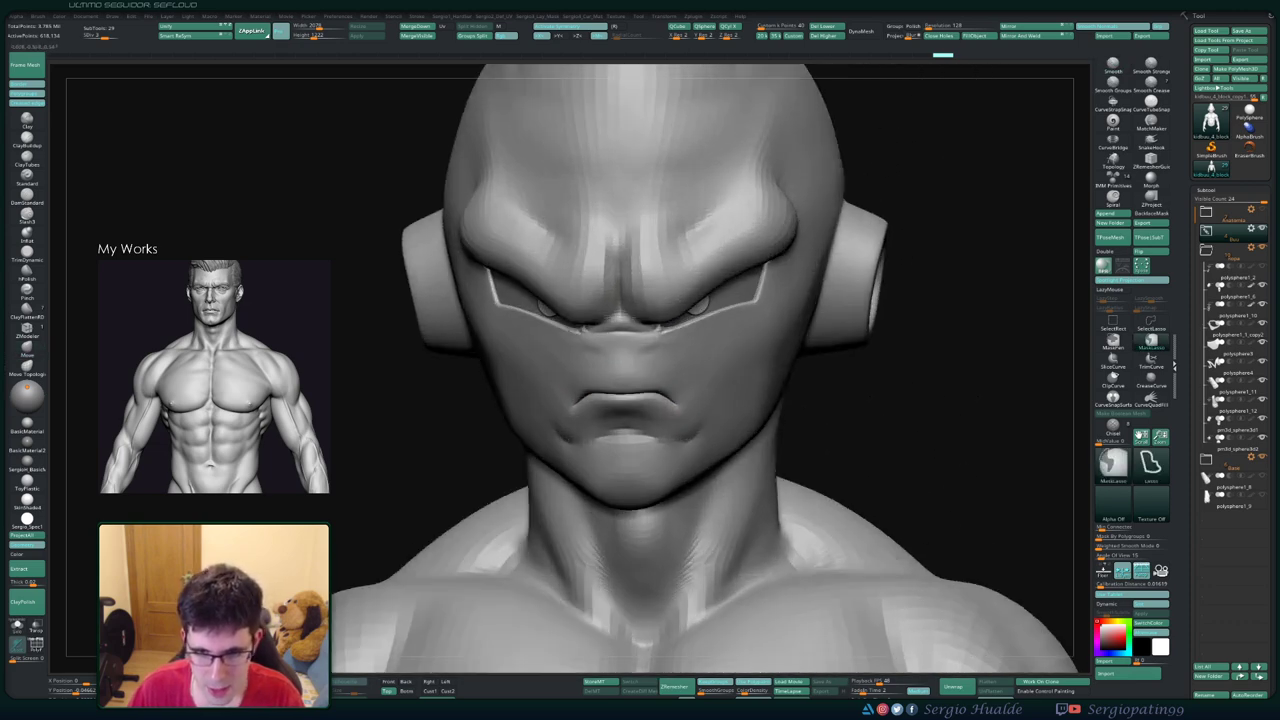
- Select the TrimDynamic brush with B-T-D and pull back to the whole upper body
key(b)
key(t)
key(d)
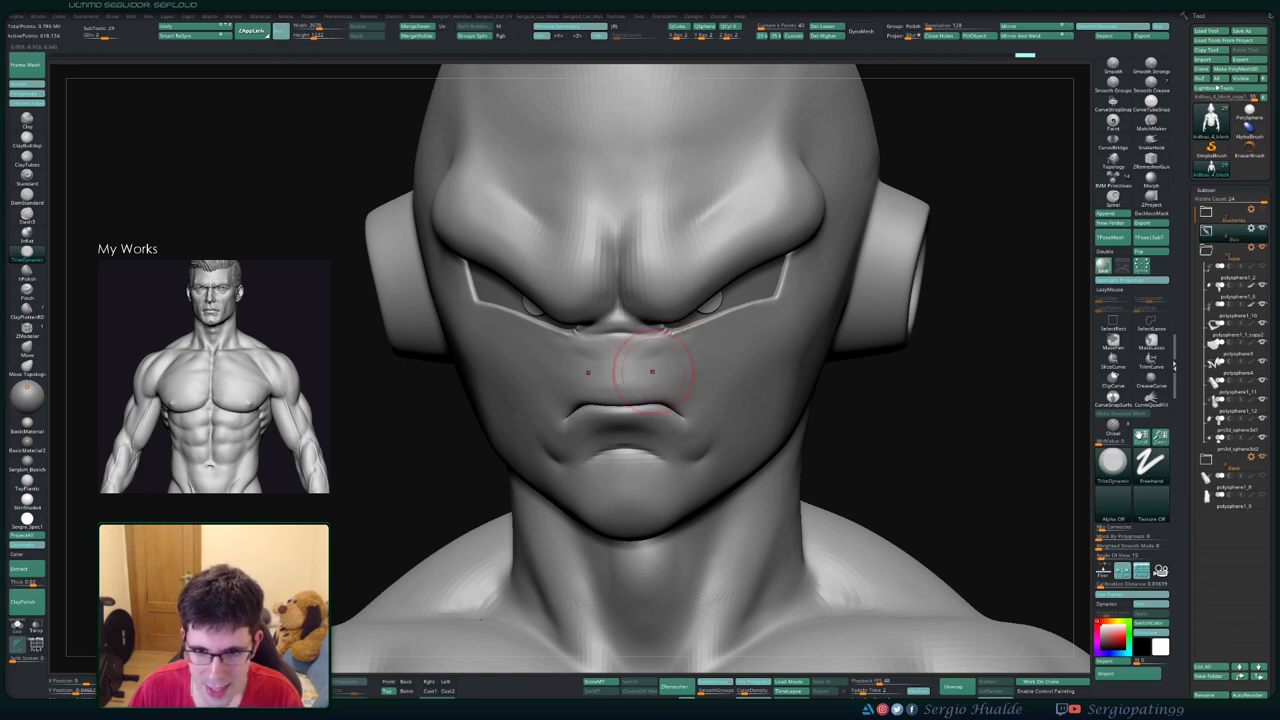
ctrl+right_drag(699, 375, 668, 323)
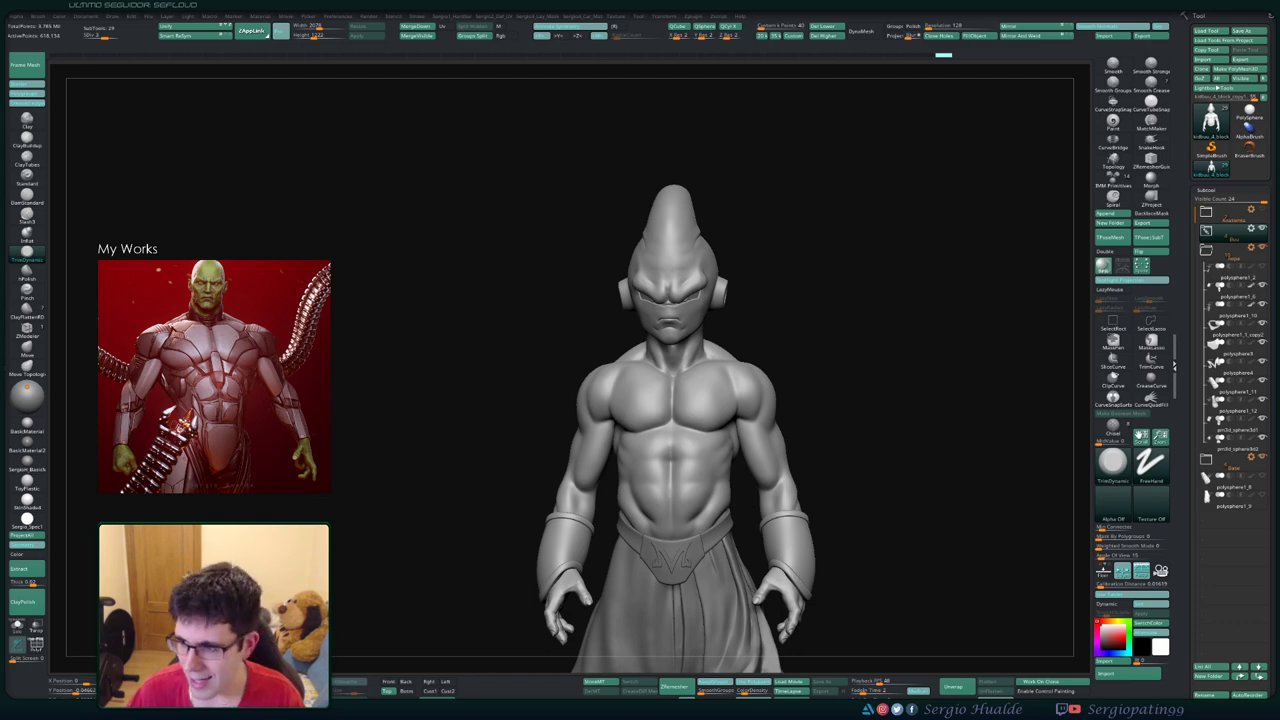
- Move in on the head and switch between DamStandard and Standard brushes, with Shift smoothing
ctrl+right_drag(660, 420, 660, 340)
mouse_move(620, 418)
right_down()
mouse_move(657, 418)
mouse_move(657, 455)
mouse_move(697, 405)
right_up()
key(b)
key(d)
key(s)
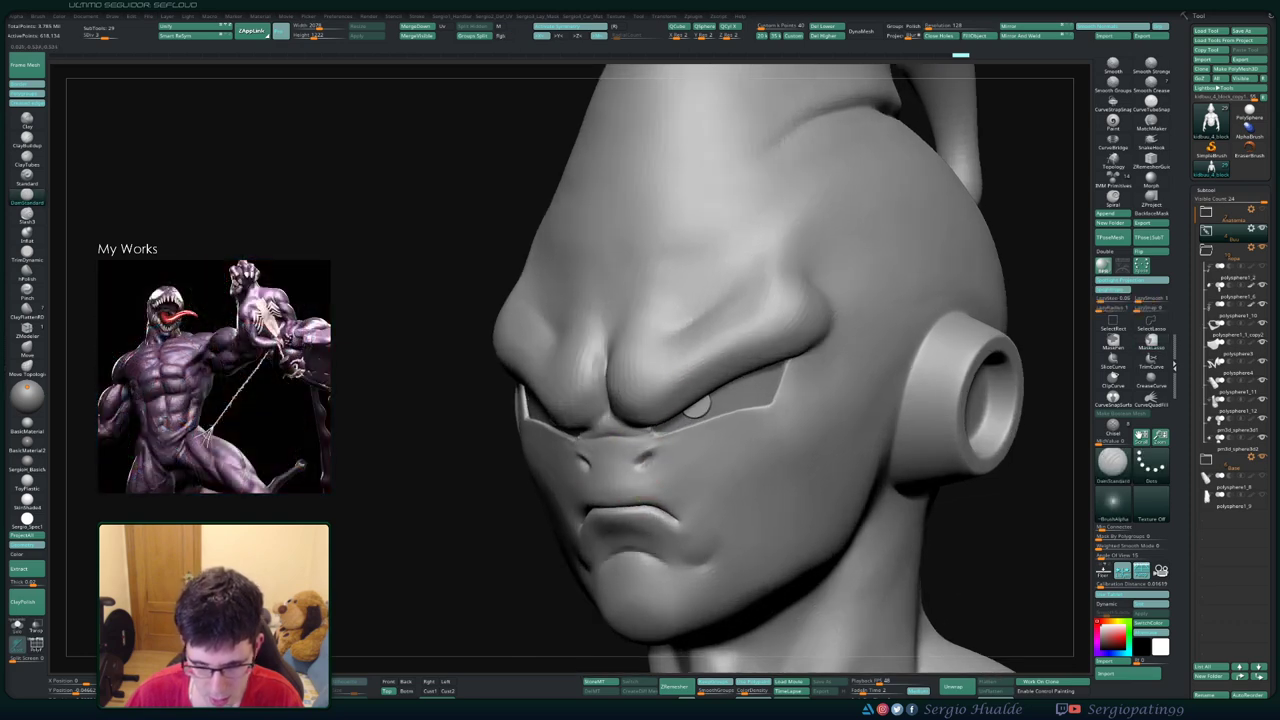
key(b)
key(s)
key(t)
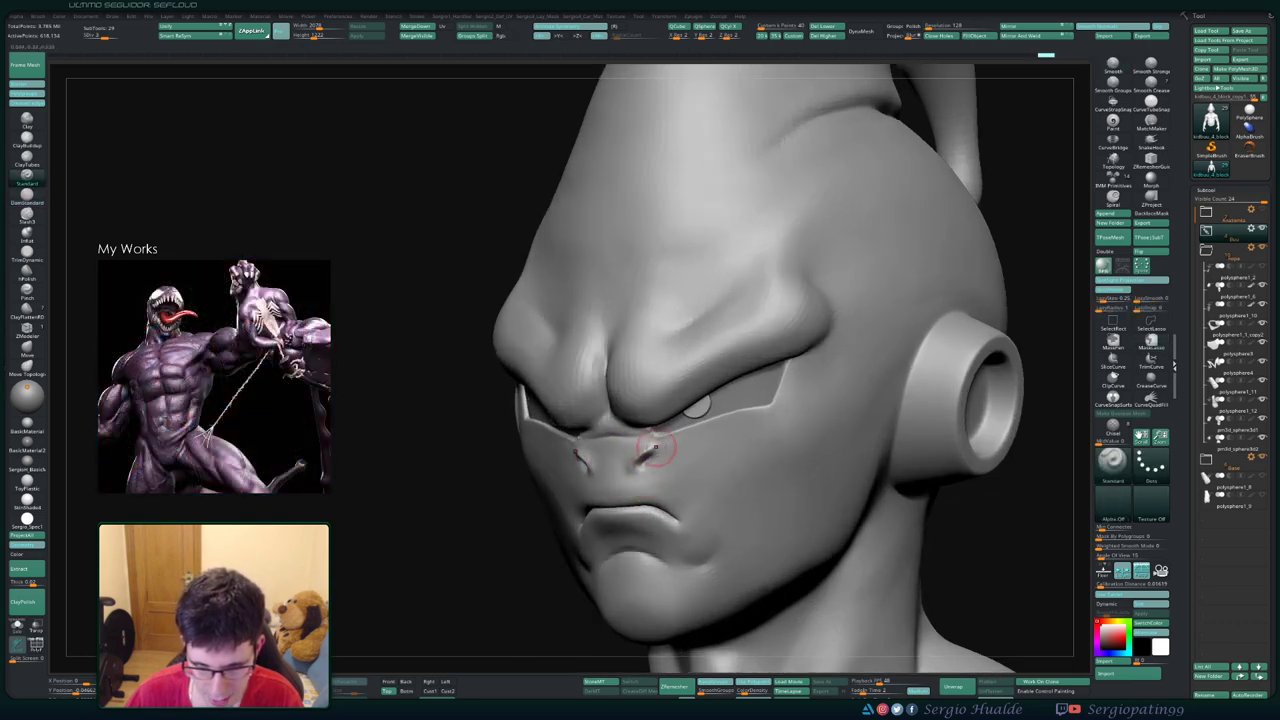
key(shift)
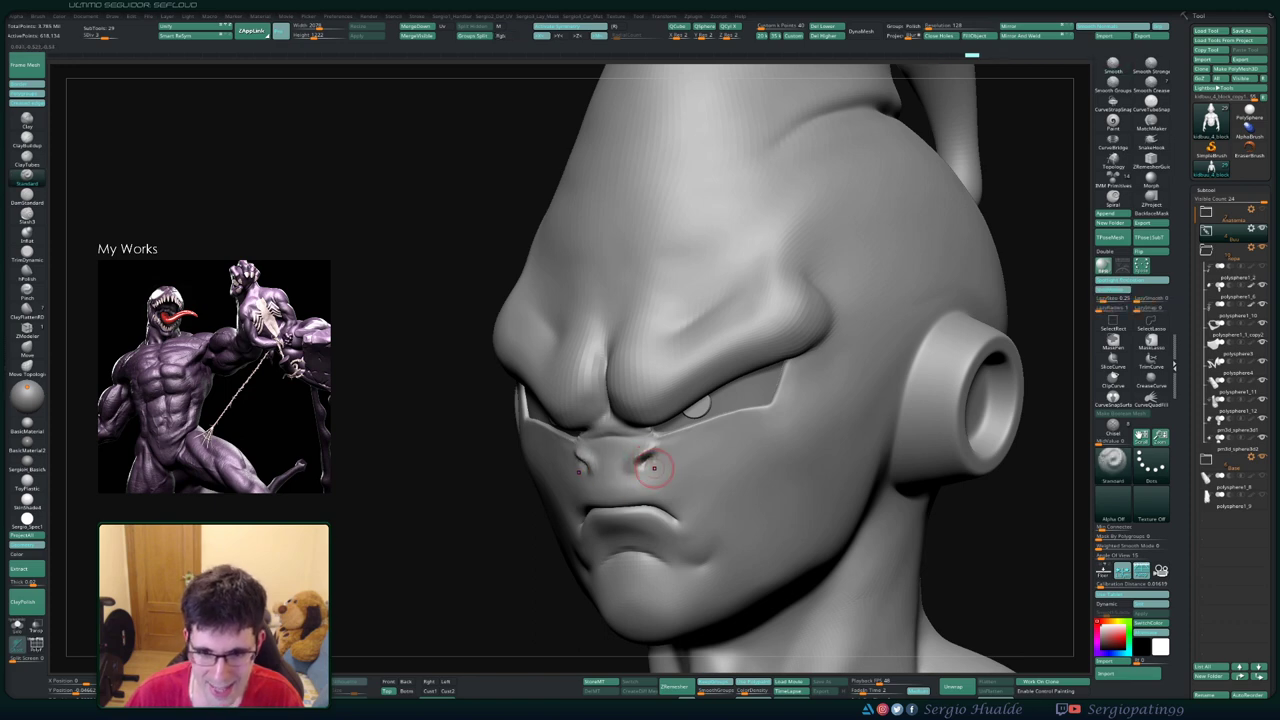
- Select the Clay brush and touch up the nostril from a front view
key(b)
key(c)
key(l)
right_drag(657, 458, 657, 472)
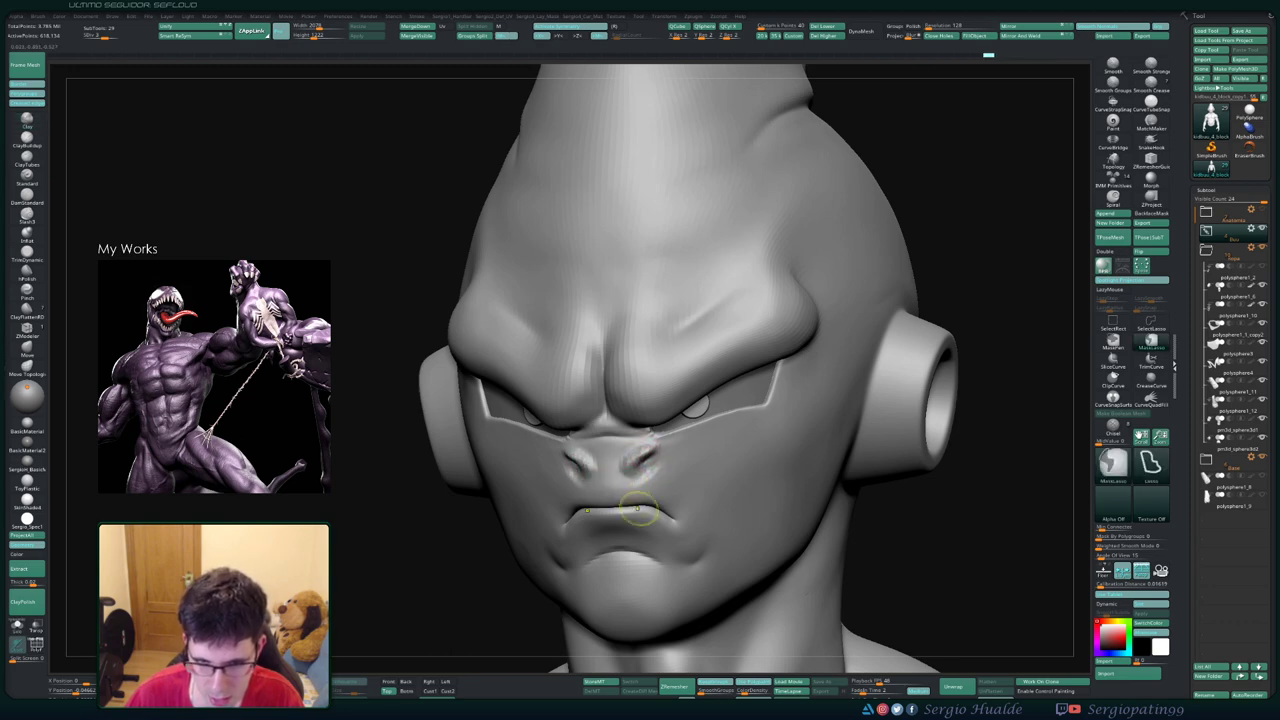
mouse_move(626, 461)
right_down()
mouse_move(600, 465)
mouse_move(655, 487)
right_up()
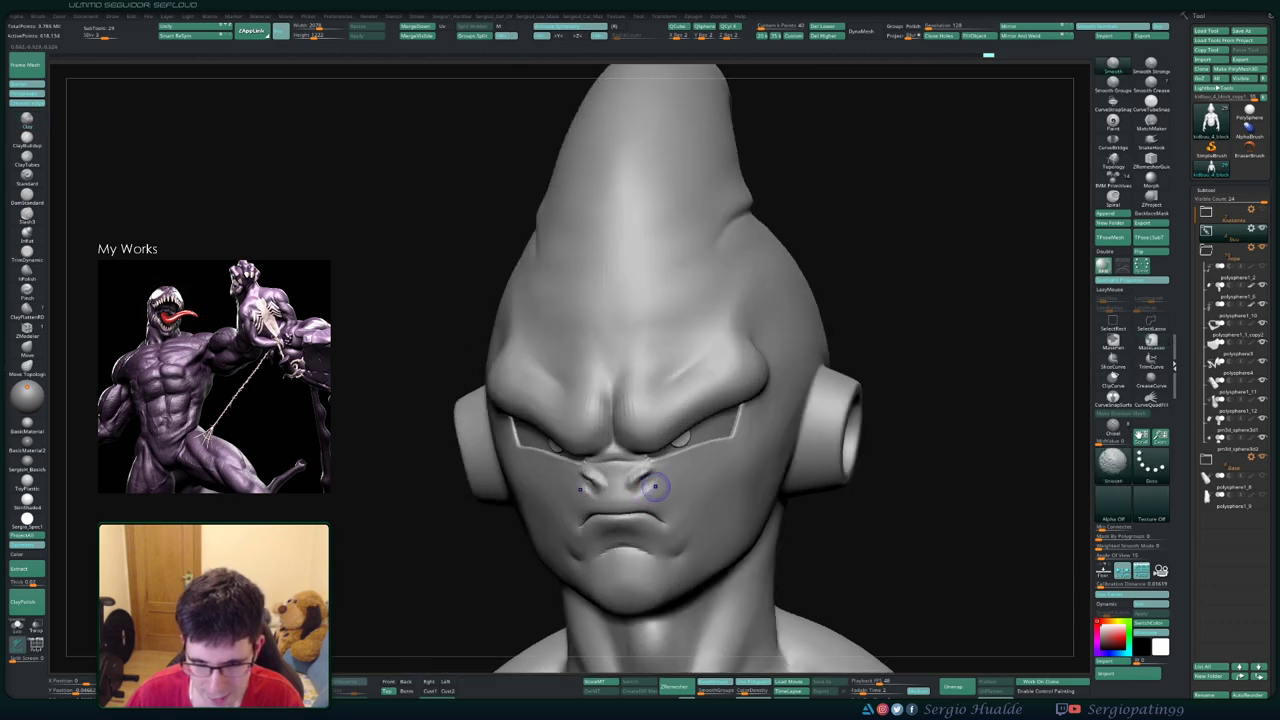
drag(646, 494, 657, 480)
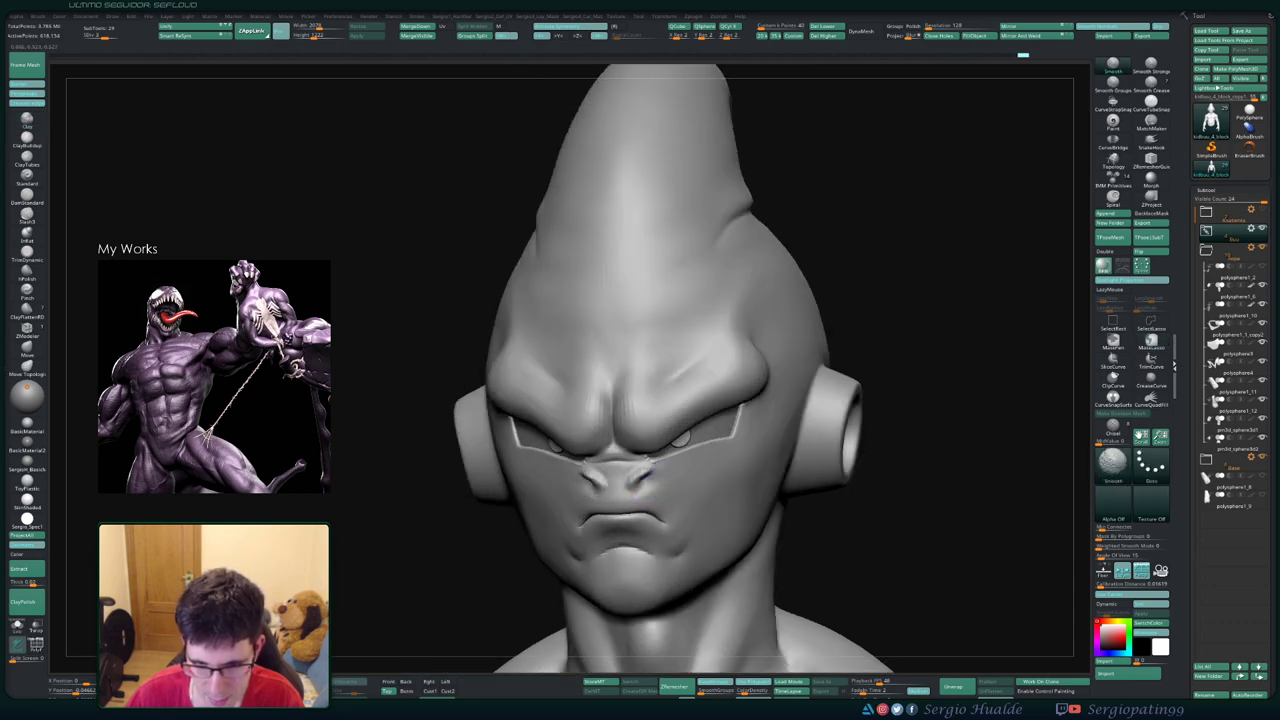
mouse_move(657, 480)
ctrl+right_down()
mouse_move(640, 440)
mouse_move(640, 462)
mouse_move(690, 393)
ctrl+right_up()
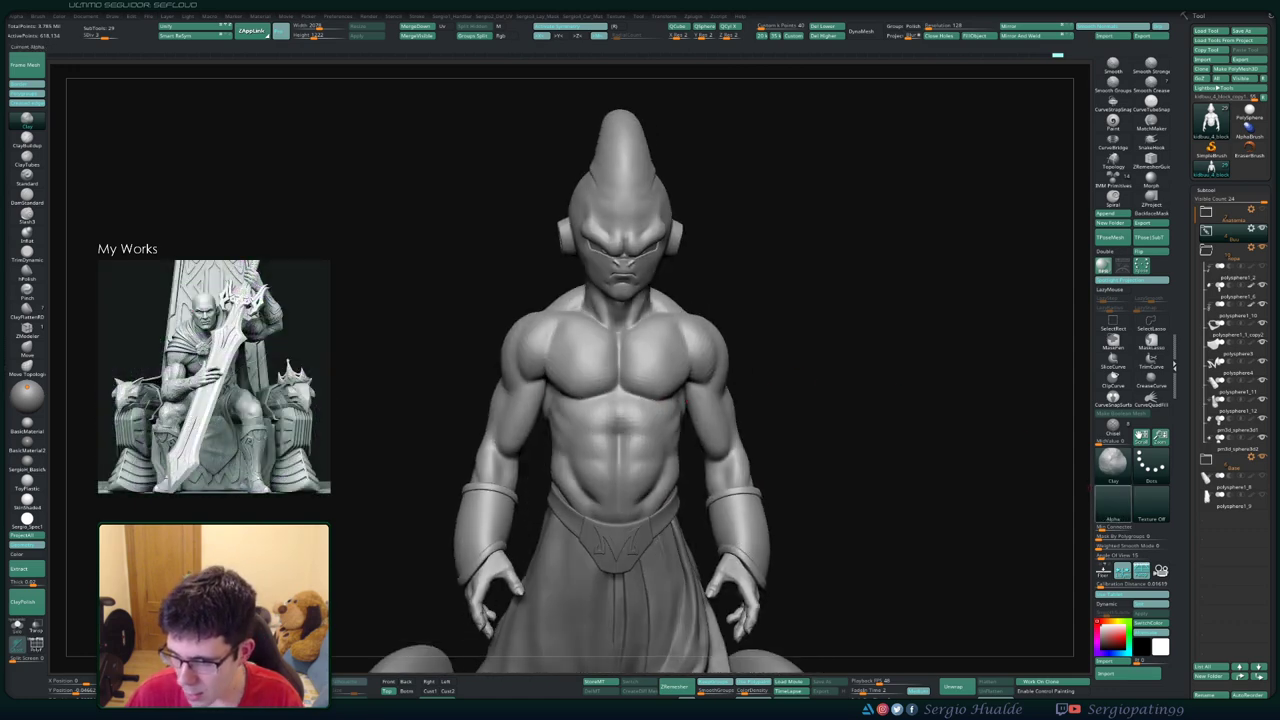
- Browse the brush alphas, then open the Tool picker's starter 3D meshes
click(1112, 500)
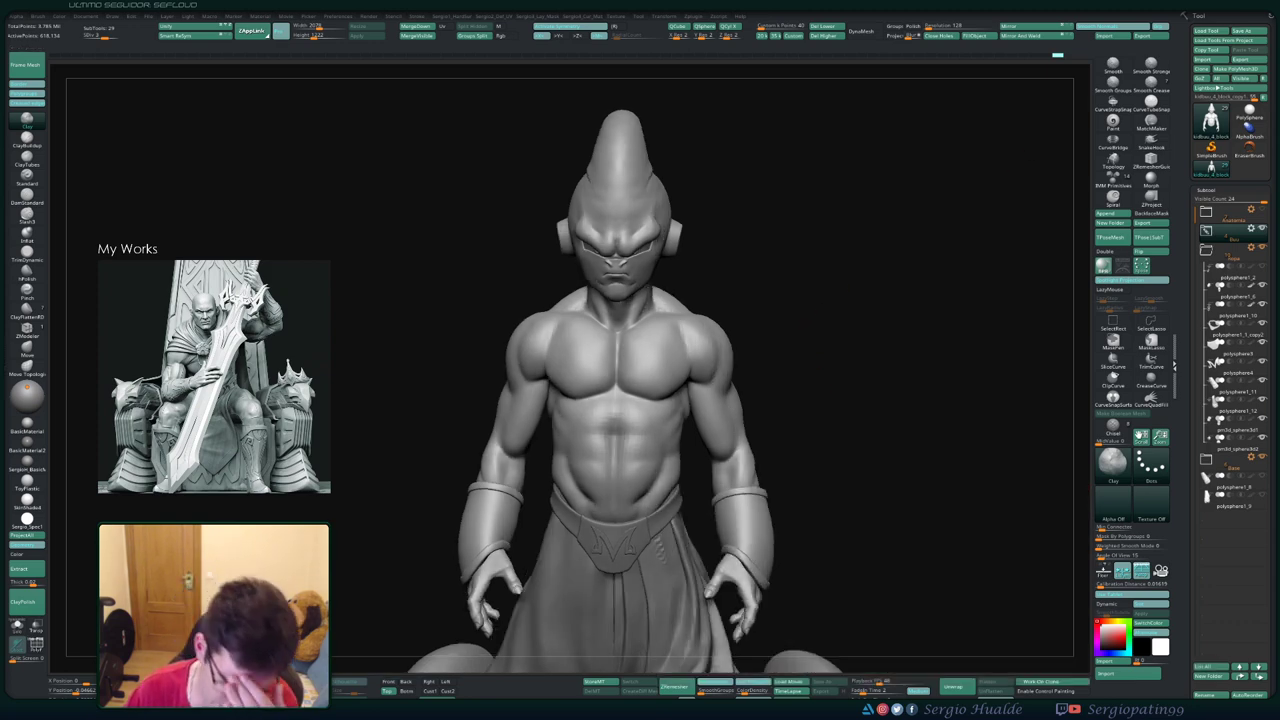
right_drag(740, 420, 796, 410)
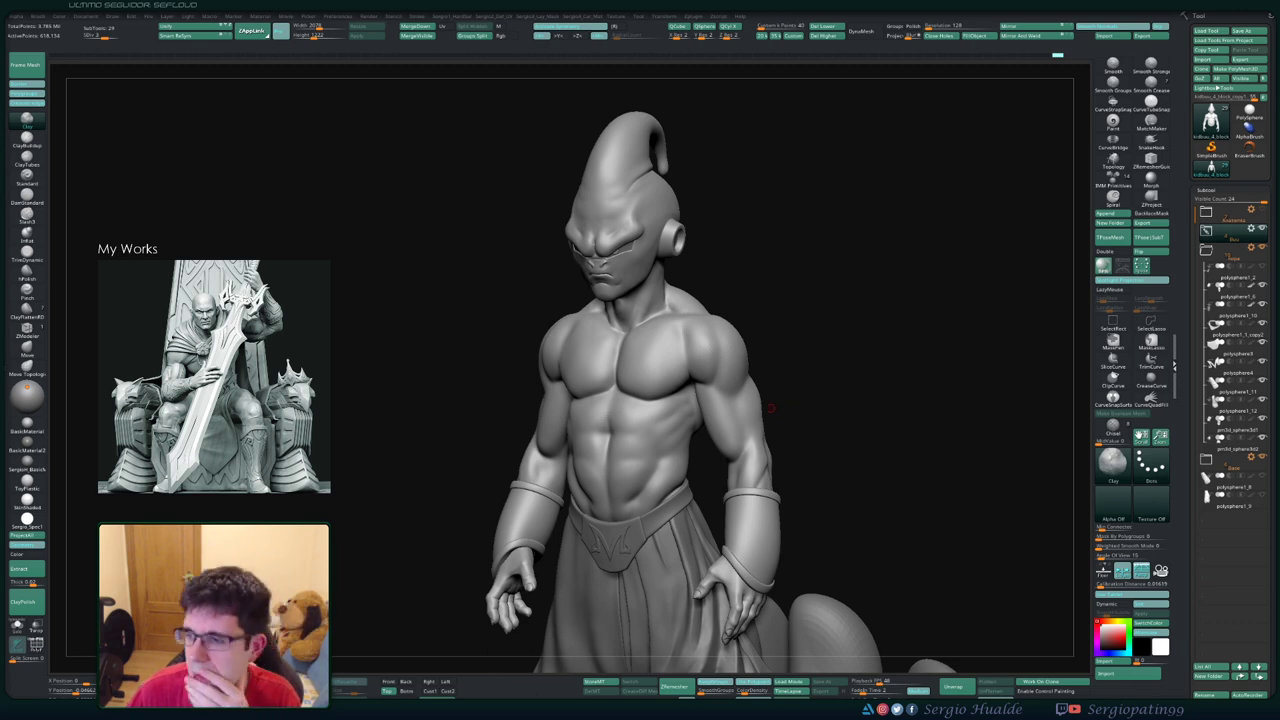
mouse_move(798, 398)
right_down()
mouse_move(831, 406)
mouse_move(762, 407)
mouse_move(766, 365)
mouse_move(810, 381)
right_up()
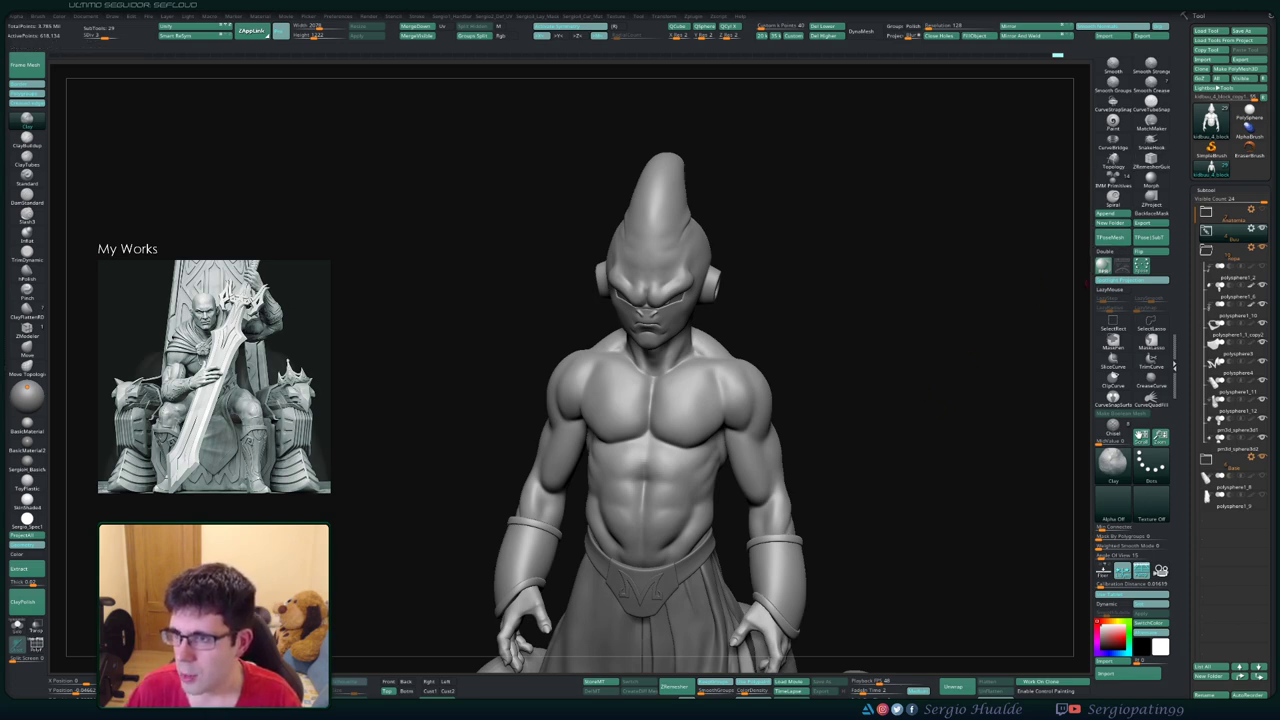
click(1250, 115)
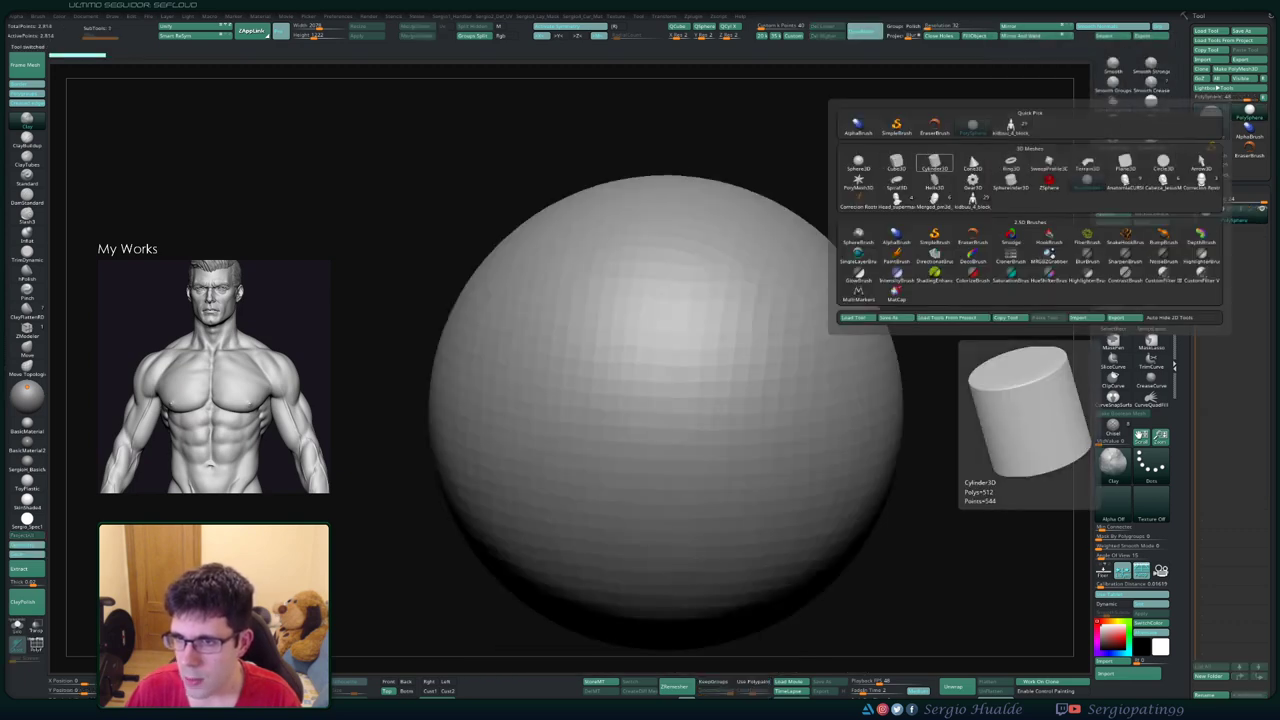
- Load Cylinder3D, make it a PolyMesh3D and show its polyframe
click(934, 162)
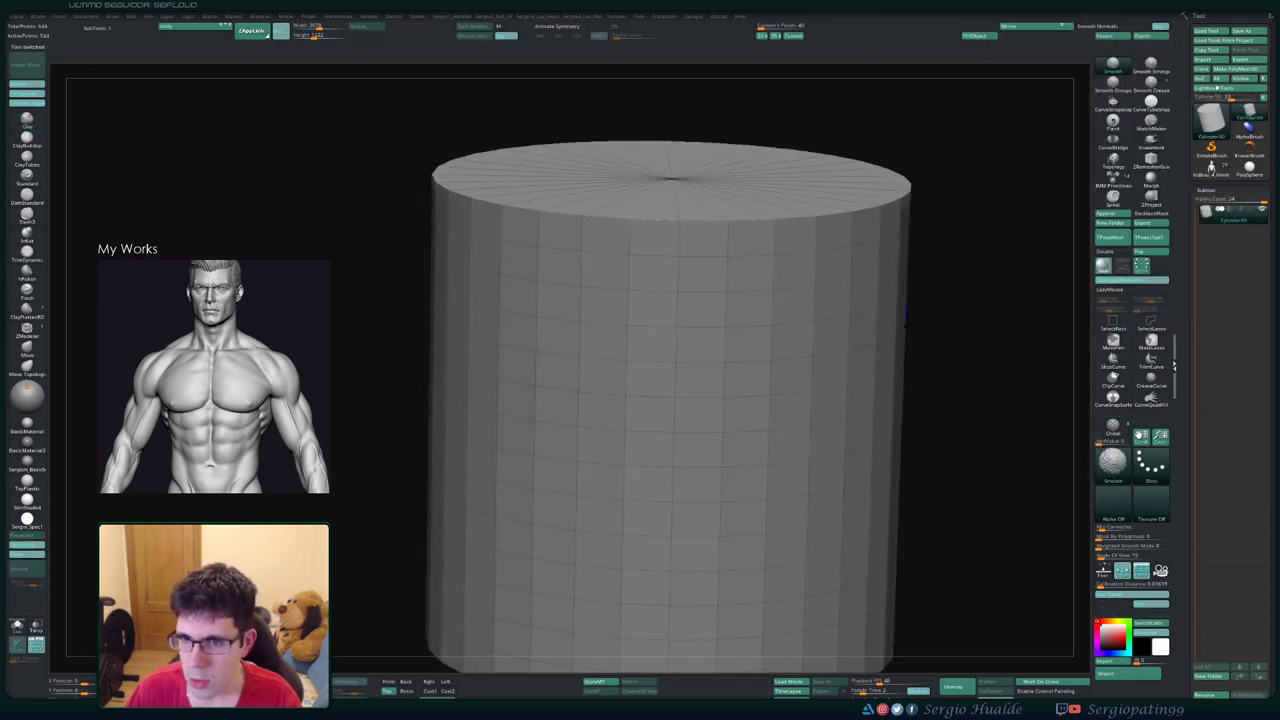
click(1240, 68)
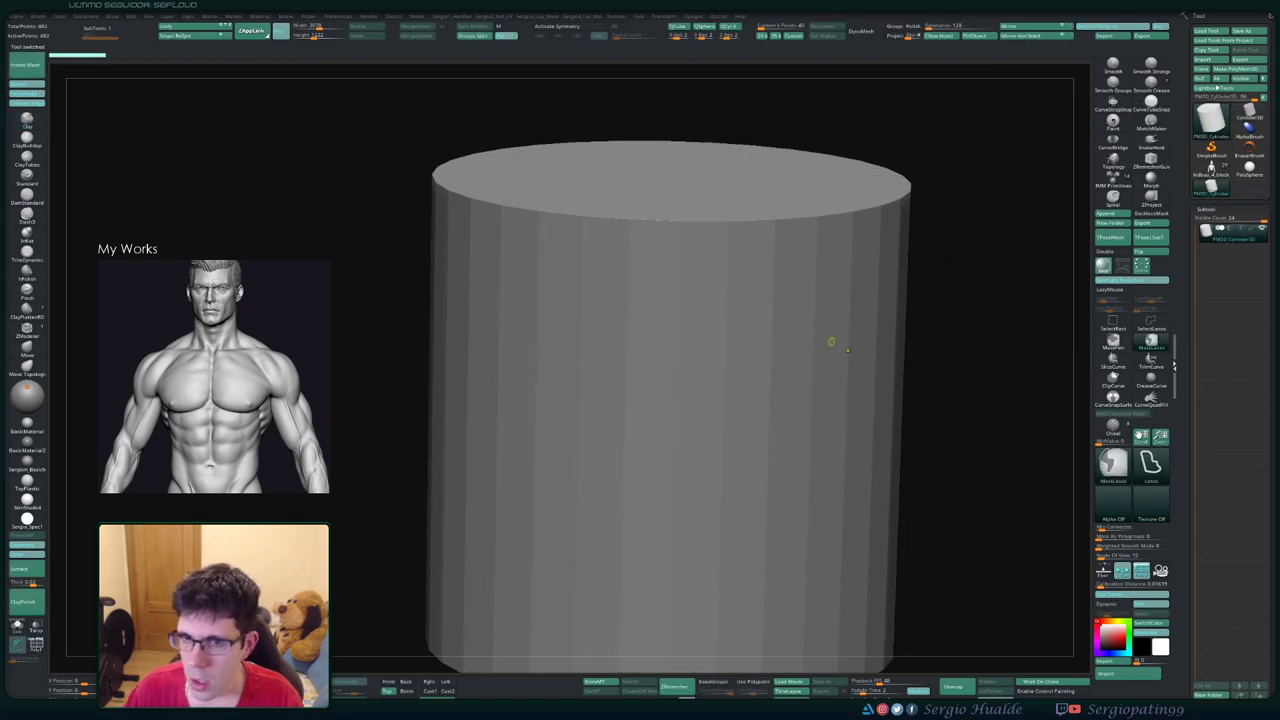
key(shift+f)
- Select the ZModeler brush (B-Z-M) and tilt the cylinder to view its cap
key(b)
key(z)
key(m)
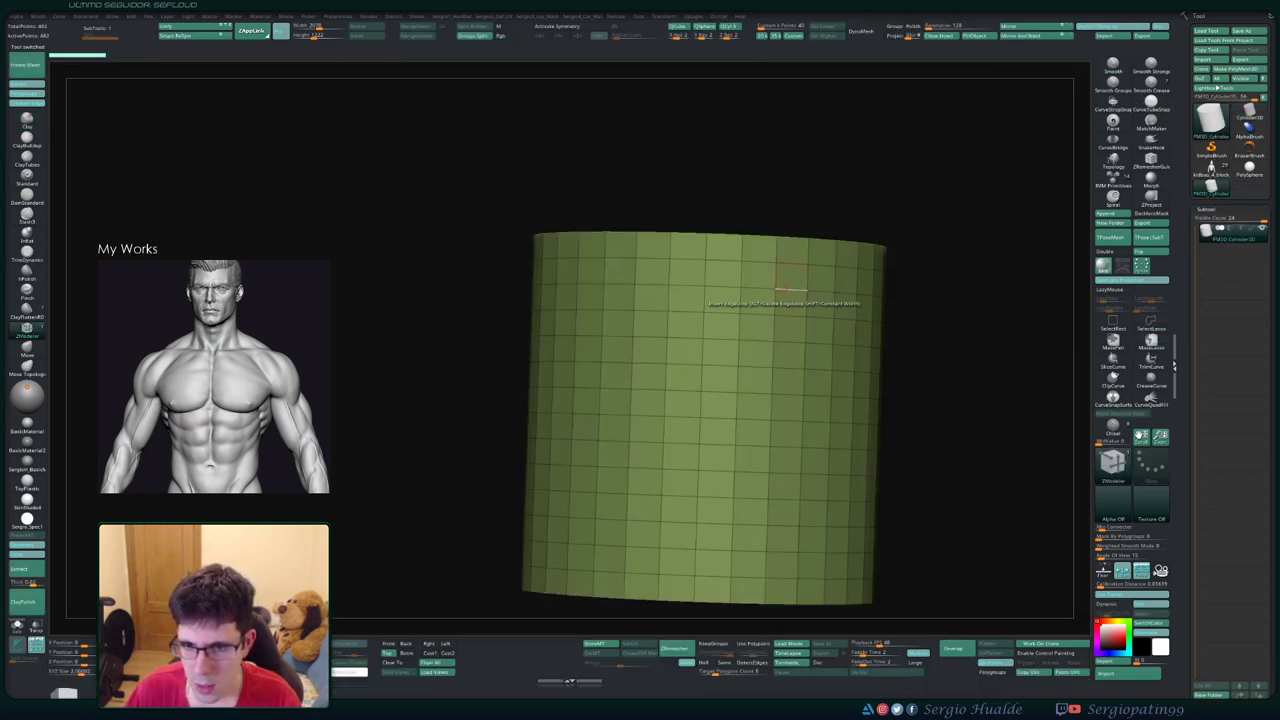
key(space)
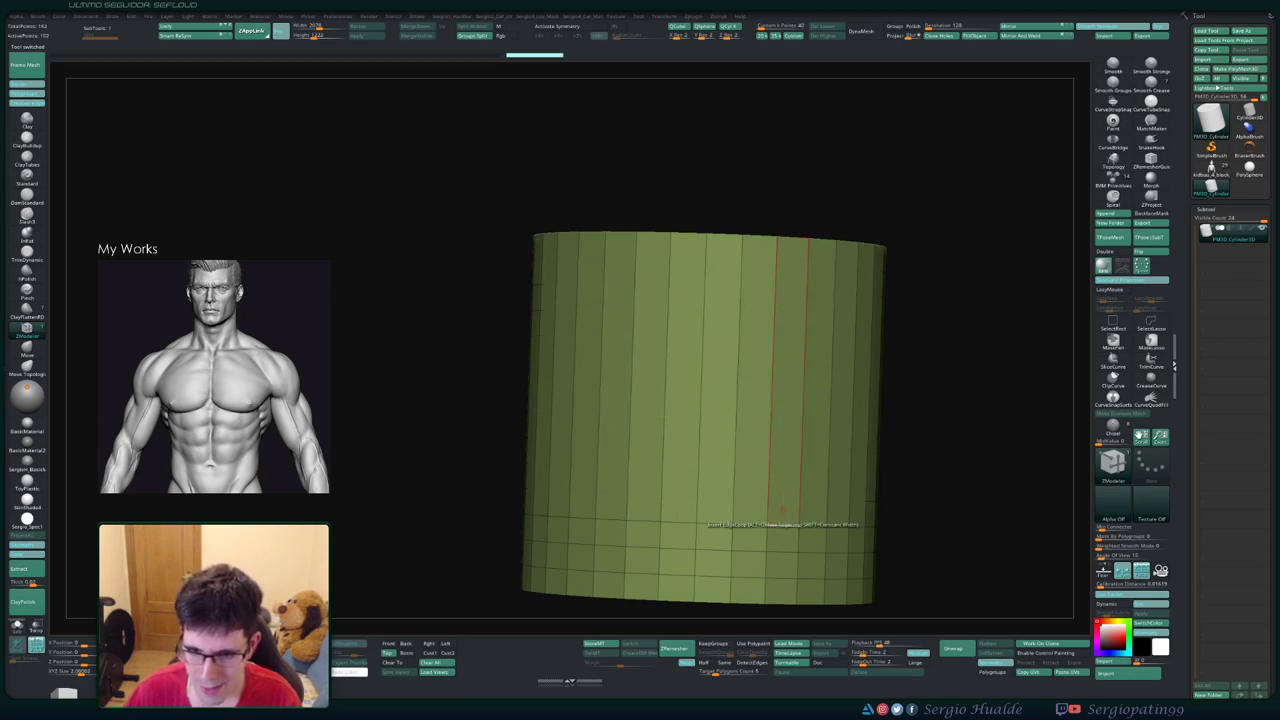
ctrl+right_drag(779, 570, 800, 500)
mouse_move(800, 500)
alt+right_down()
mouse_move(808, 448)
mouse_move(814, 508)
mouse_move(705, 290)
mouse_move(820, 394)
alt+right_up()
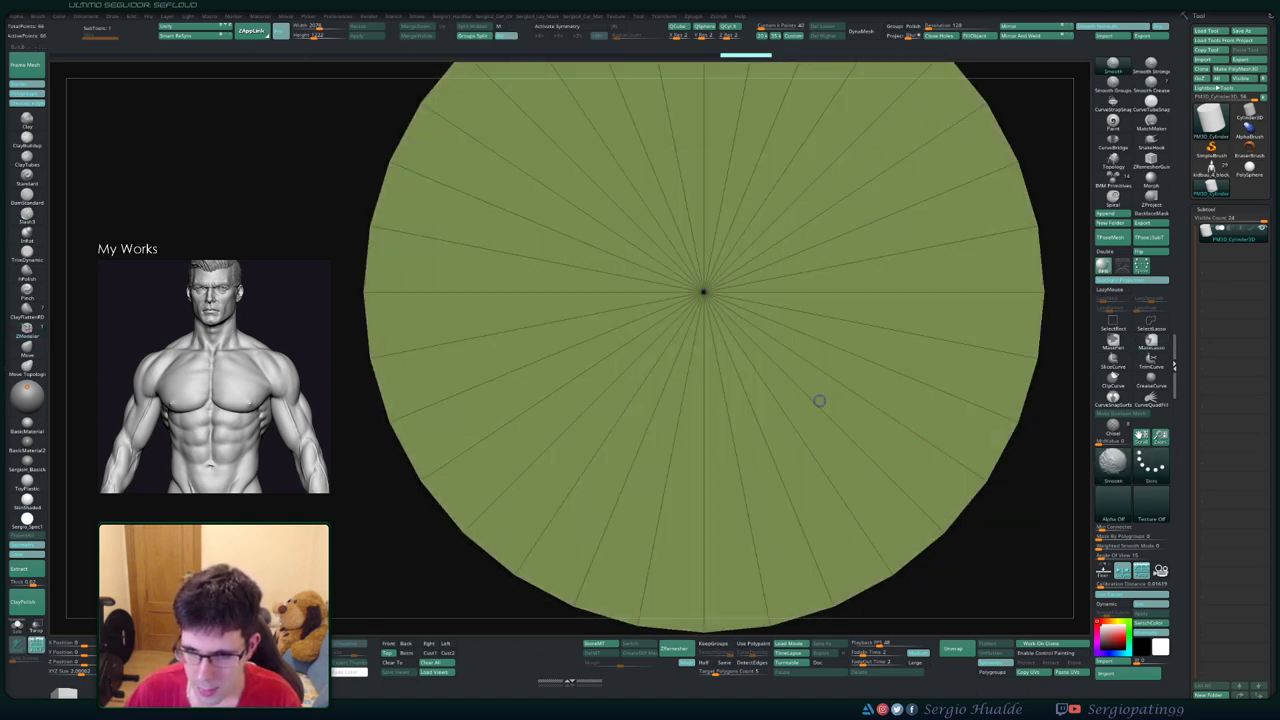
- Insert an edge loop ring around the cap centre and move in close
key(space)
click(833, 431)
drag(820, 394, 770, 350)
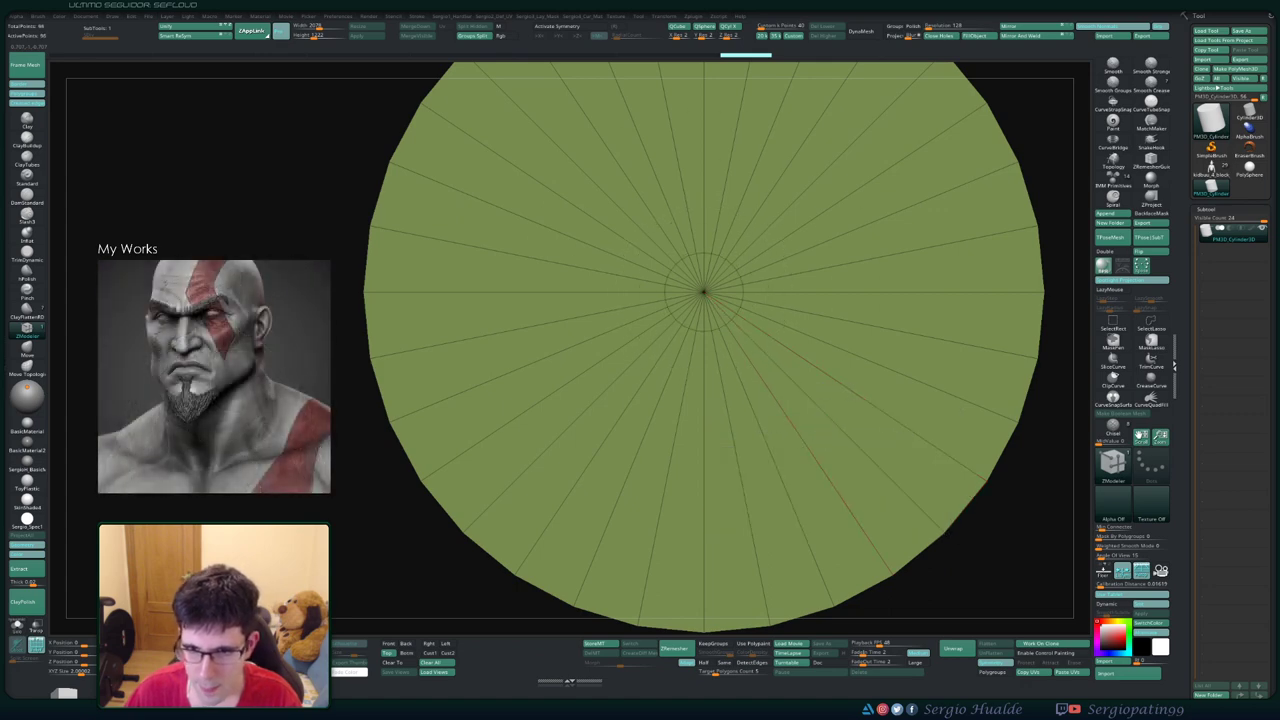
mouse_move(740, 295)
ctrl+right_down()
mouse_move(717, 201)
mouse_move(750, 571)
mouse_move(733, 410)
ctrl+right_up()
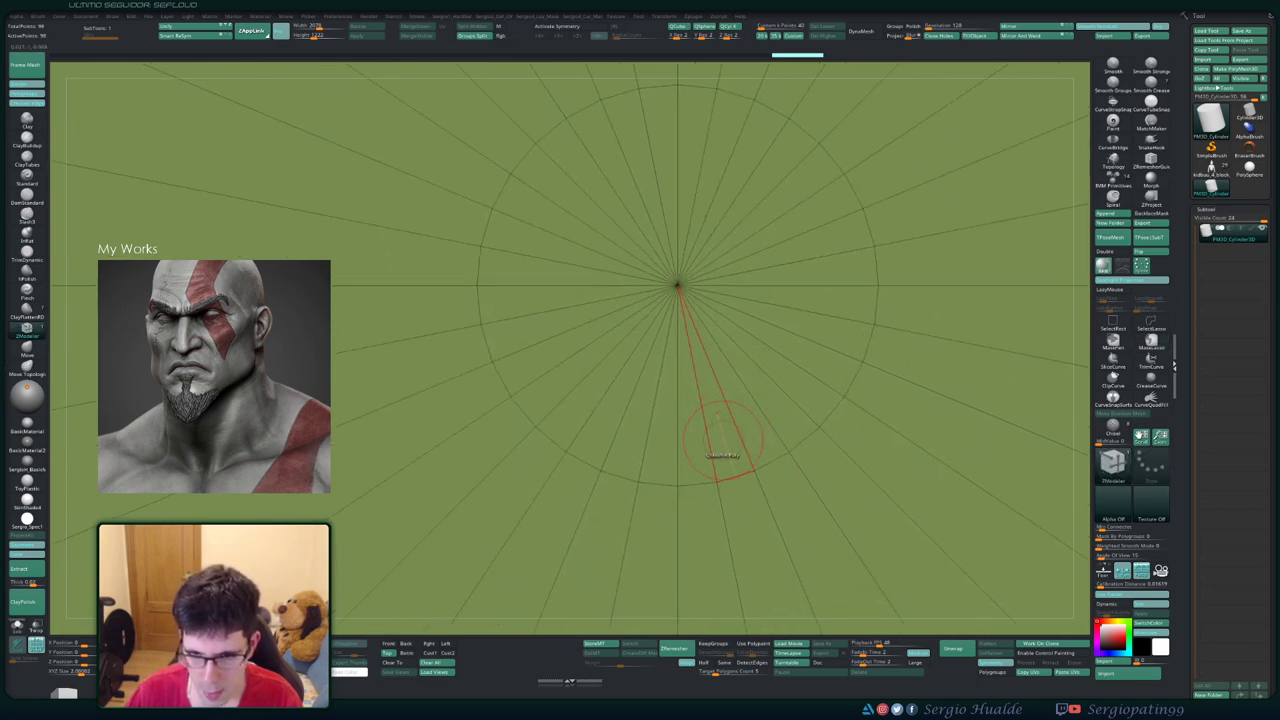
- Inset the whole cap and extrude the disc to give it thickness
key(space)
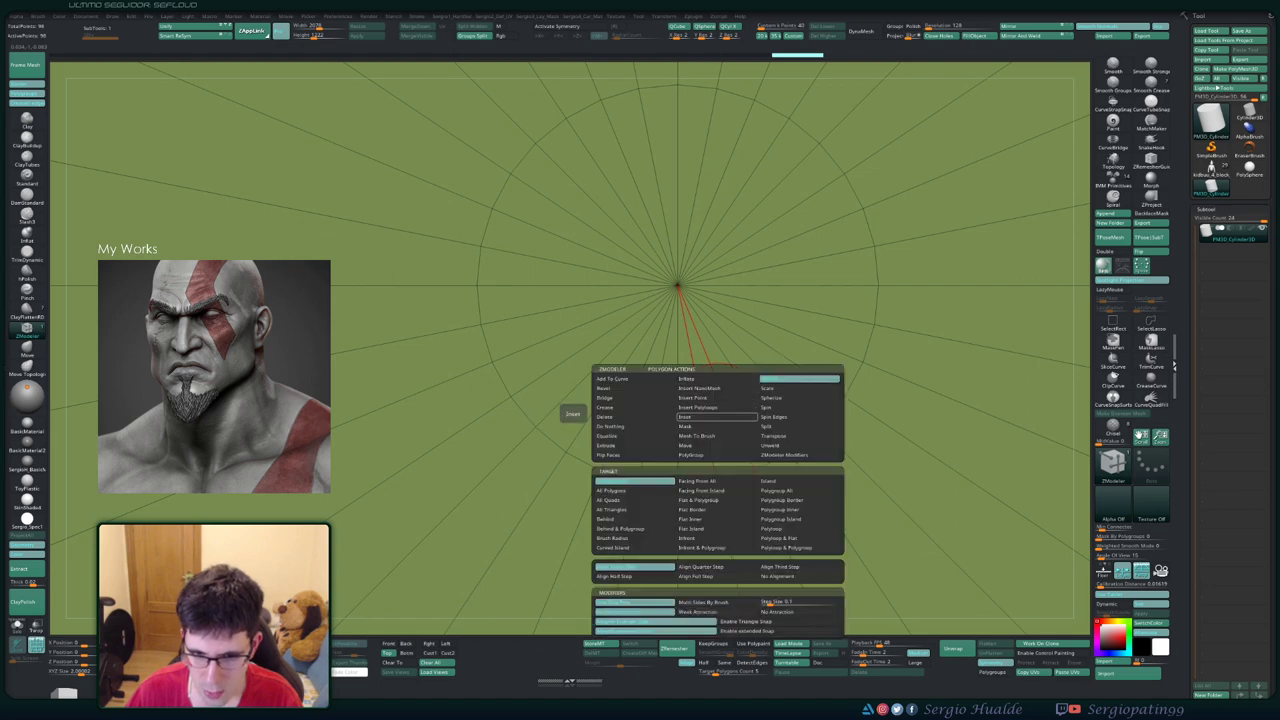
click(800, 529)
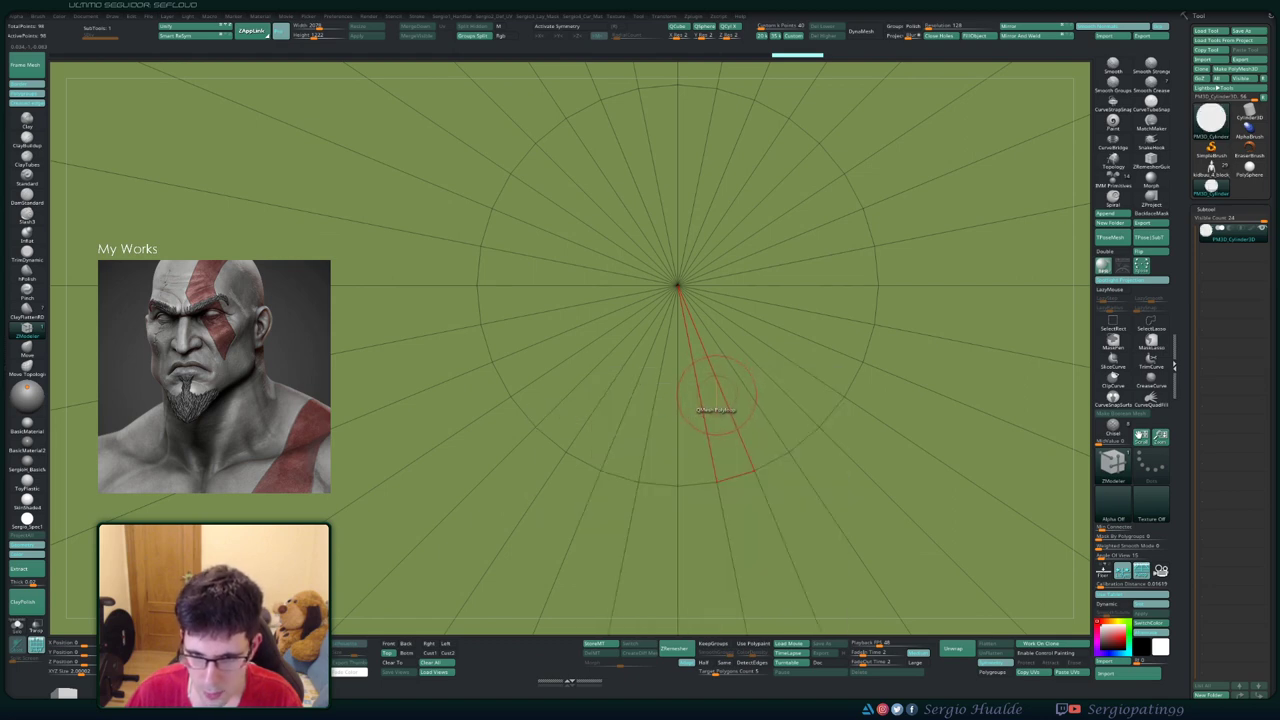
click(718, 412)
drag(900, 450, 708, 400)
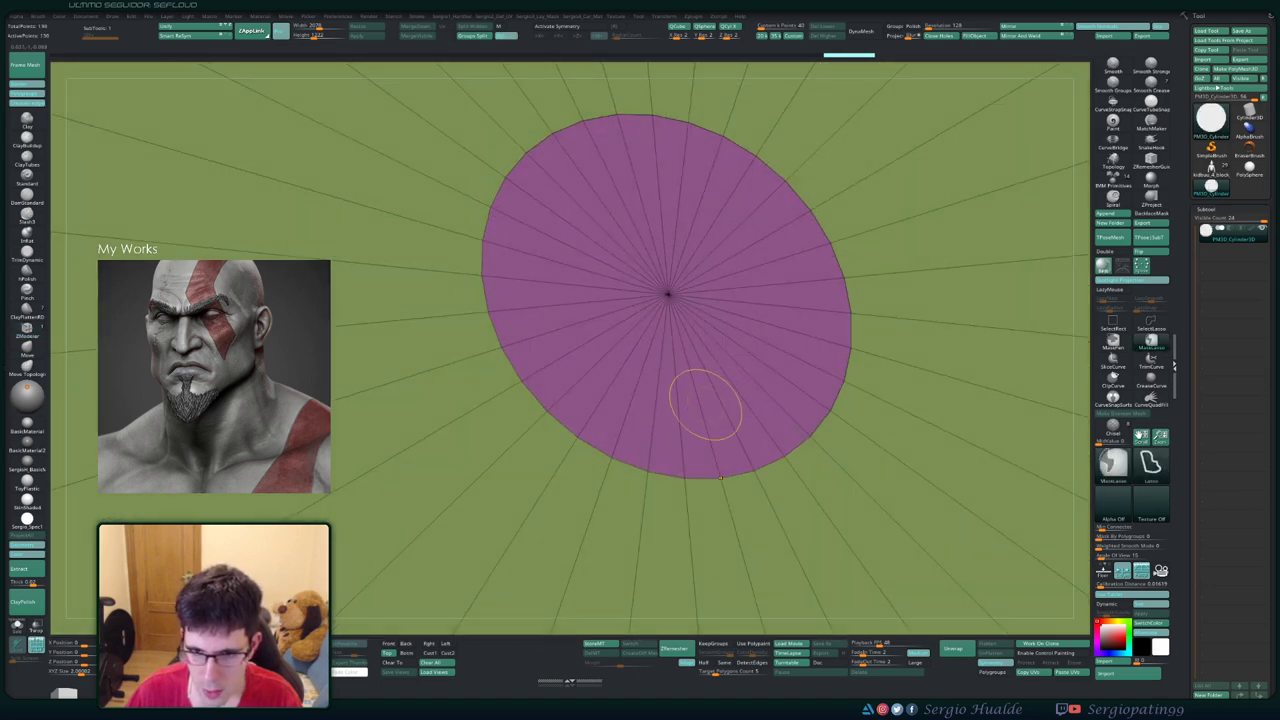
drag(668, 293, 673, 288)
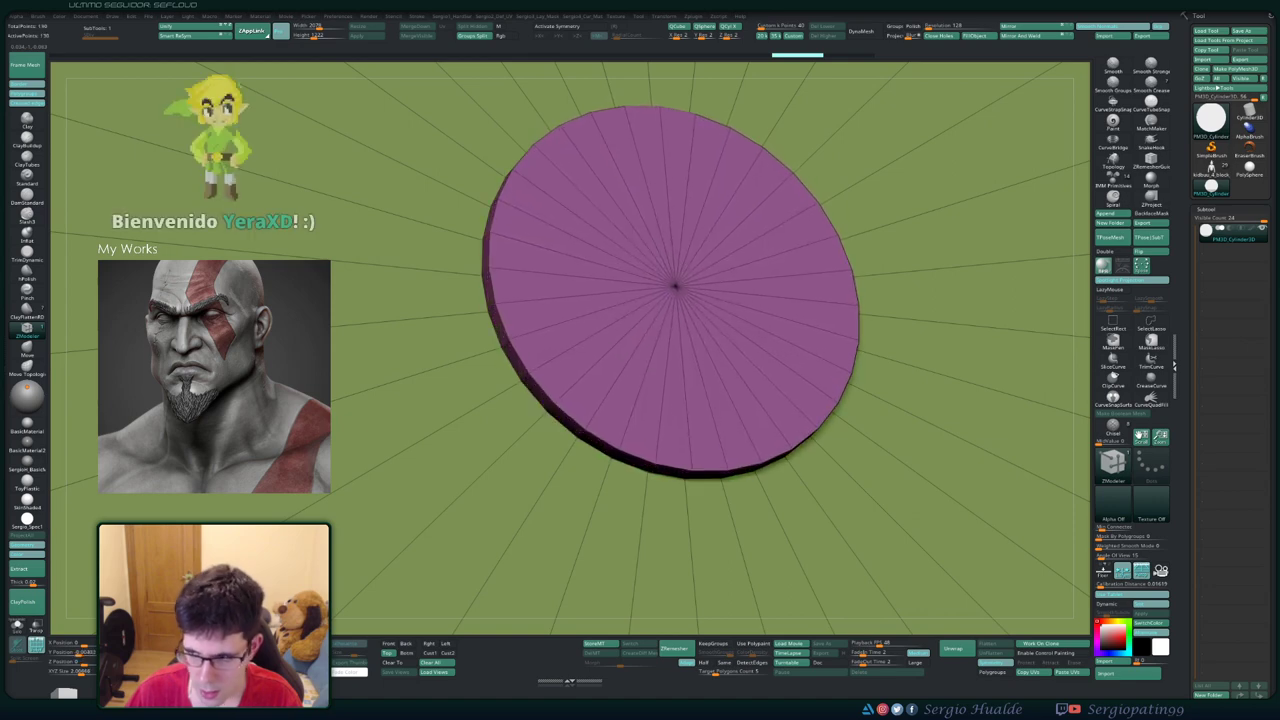
- Add two more concentric edge loops around the disc from a front view
shift+drag(880, 480, 880, 430)
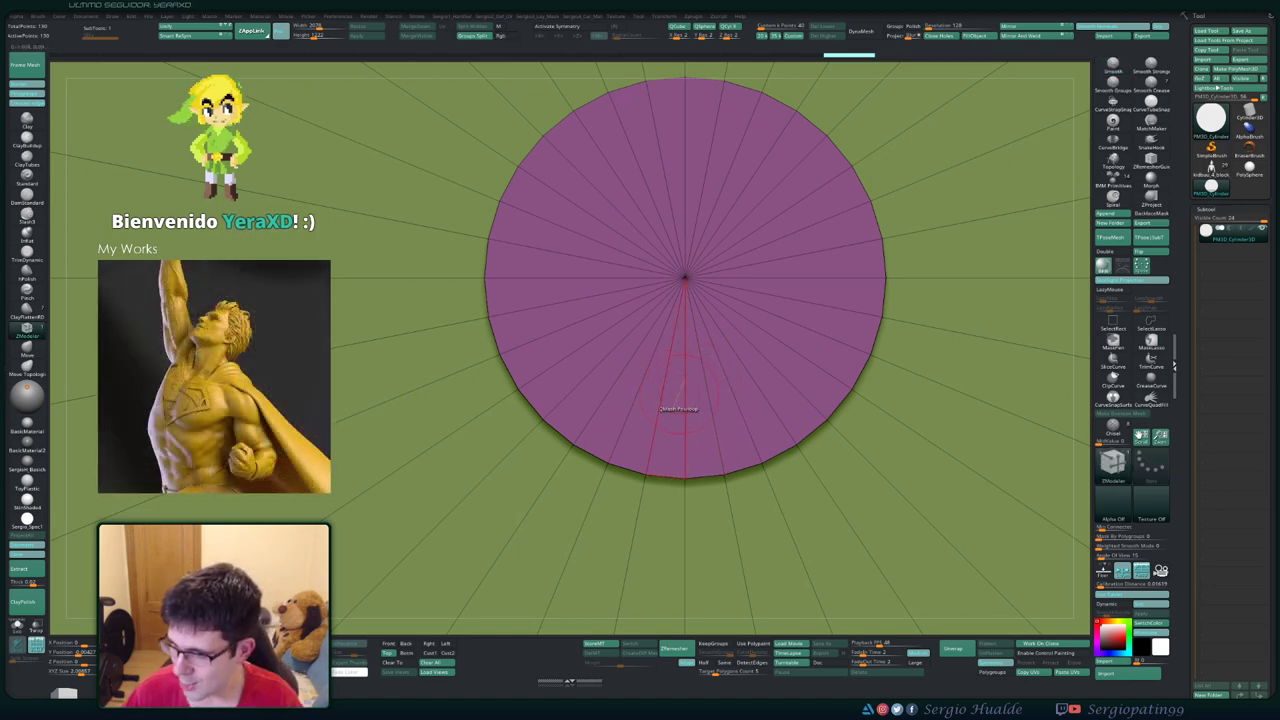
mouse_move(757, 287)
alt+right_down()
mouse_move(690, 350)
mouse_move(720, 400)
alt+right_up()
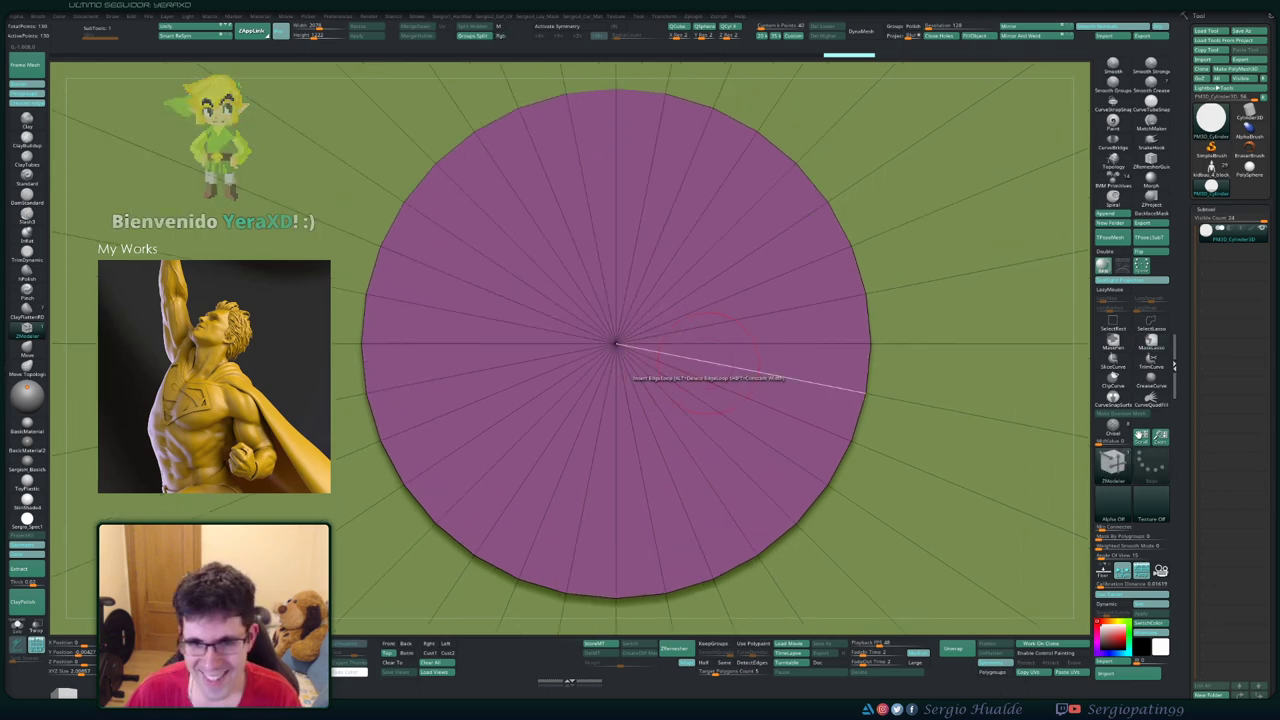
click(730, 490)
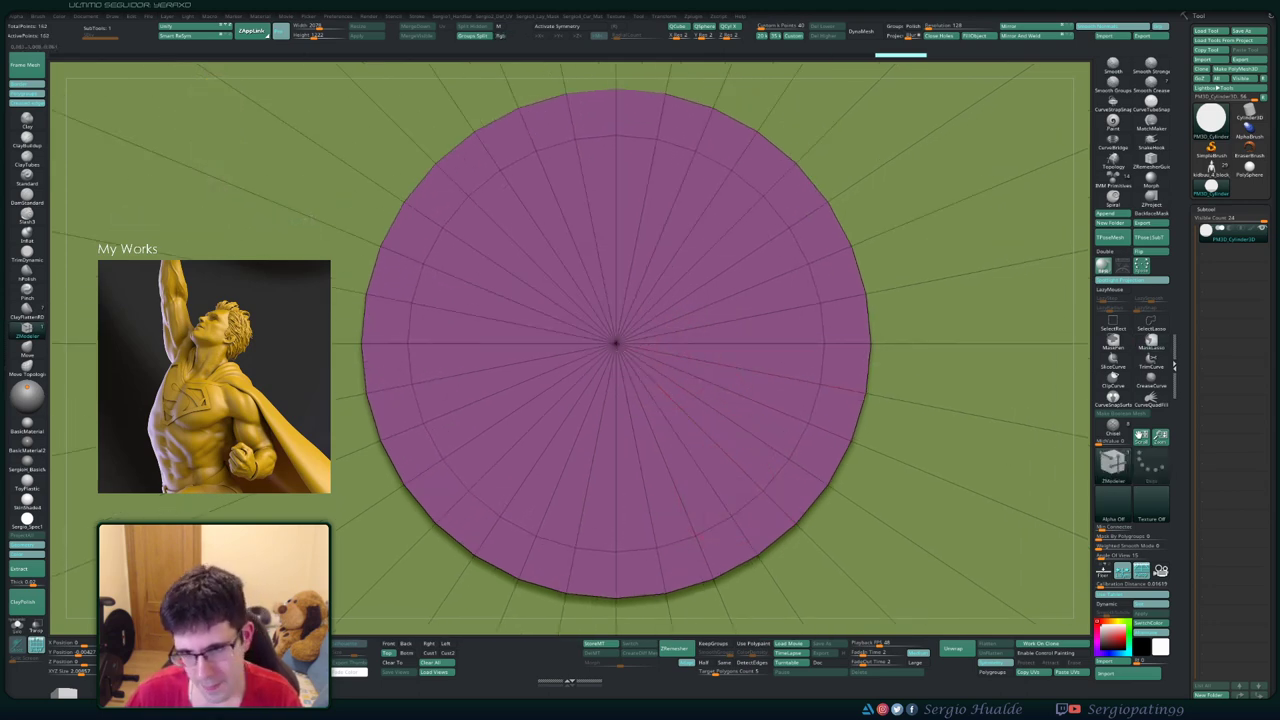
alt+right_drag(700, 500, 676, 440)
click(700, 440)
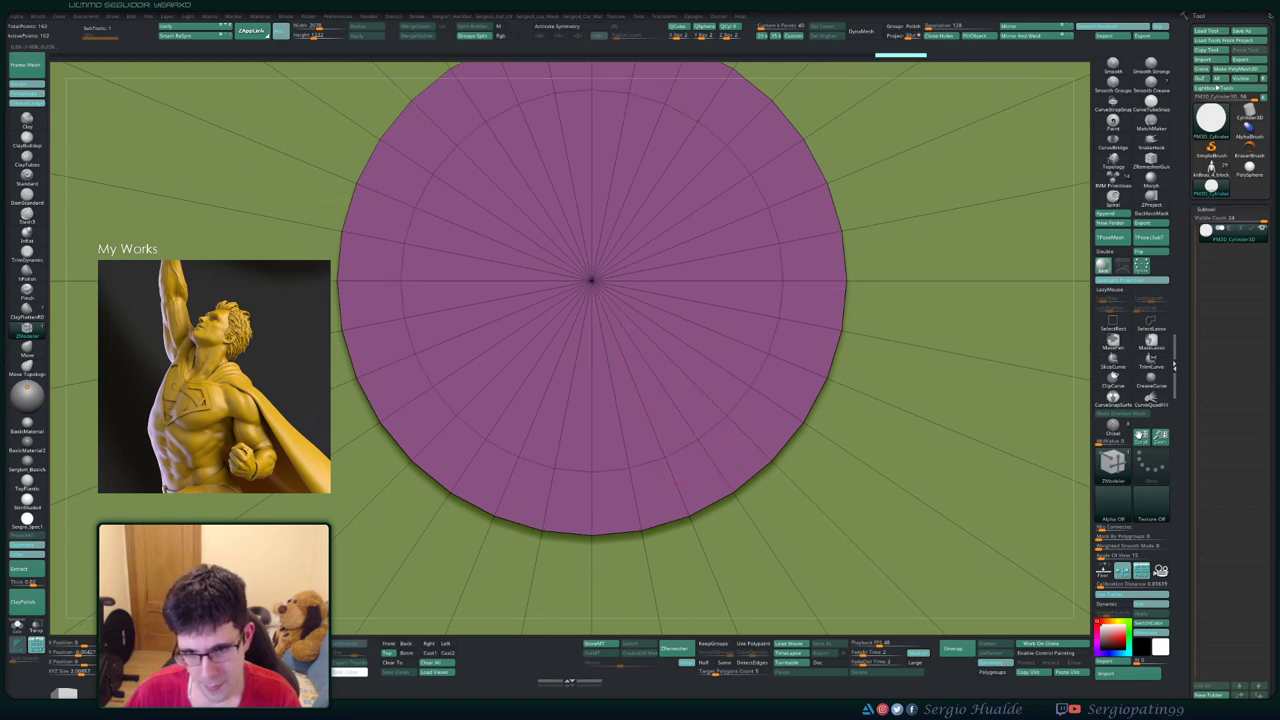
right_drag(668, 443, 663, 414)
key(space)
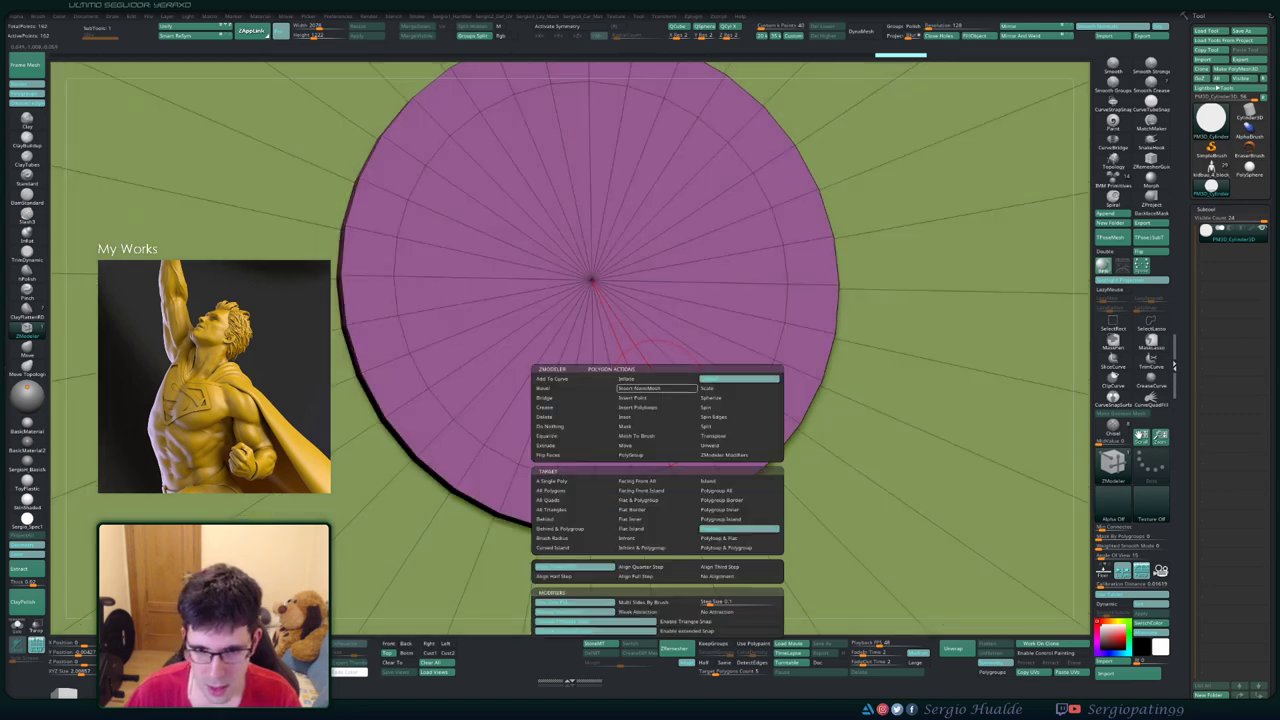
- Push the inner disc inward and try ZModeler's Scale and Insert EdgeLoop actions
drag(657, 397, 518, 463)
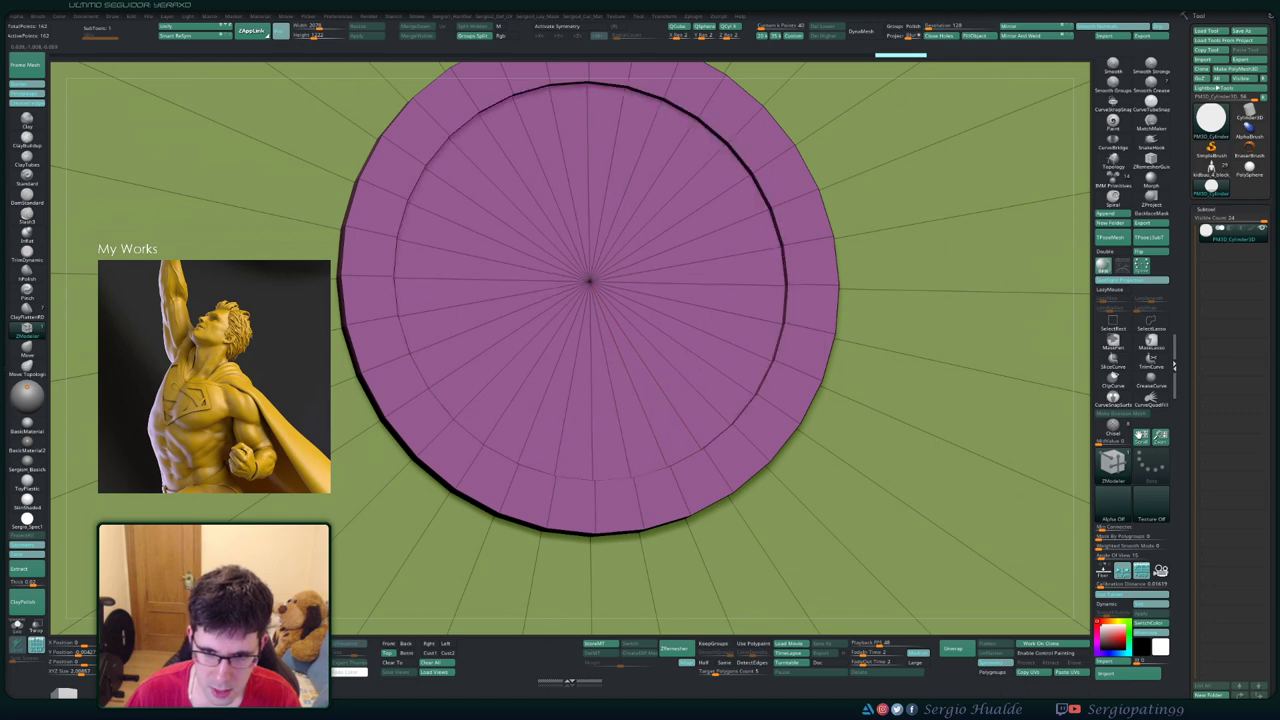
right_drag(518, 463, 690, 435)
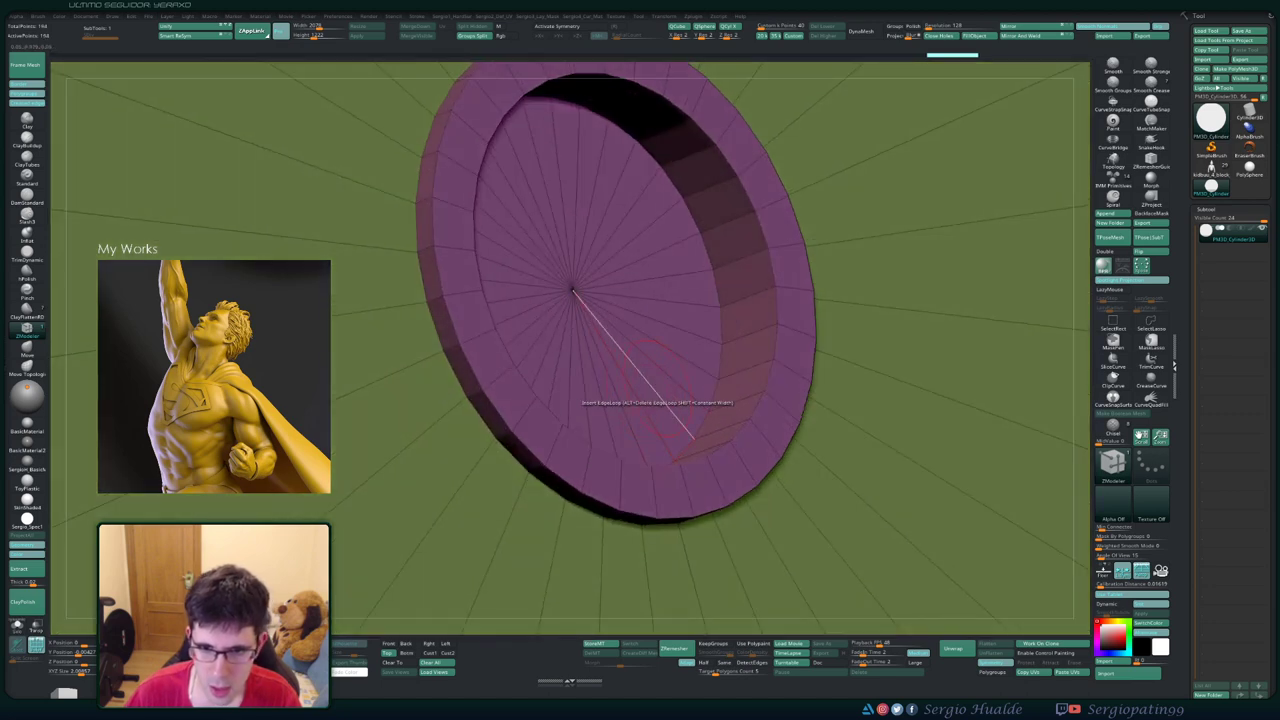
key(space)
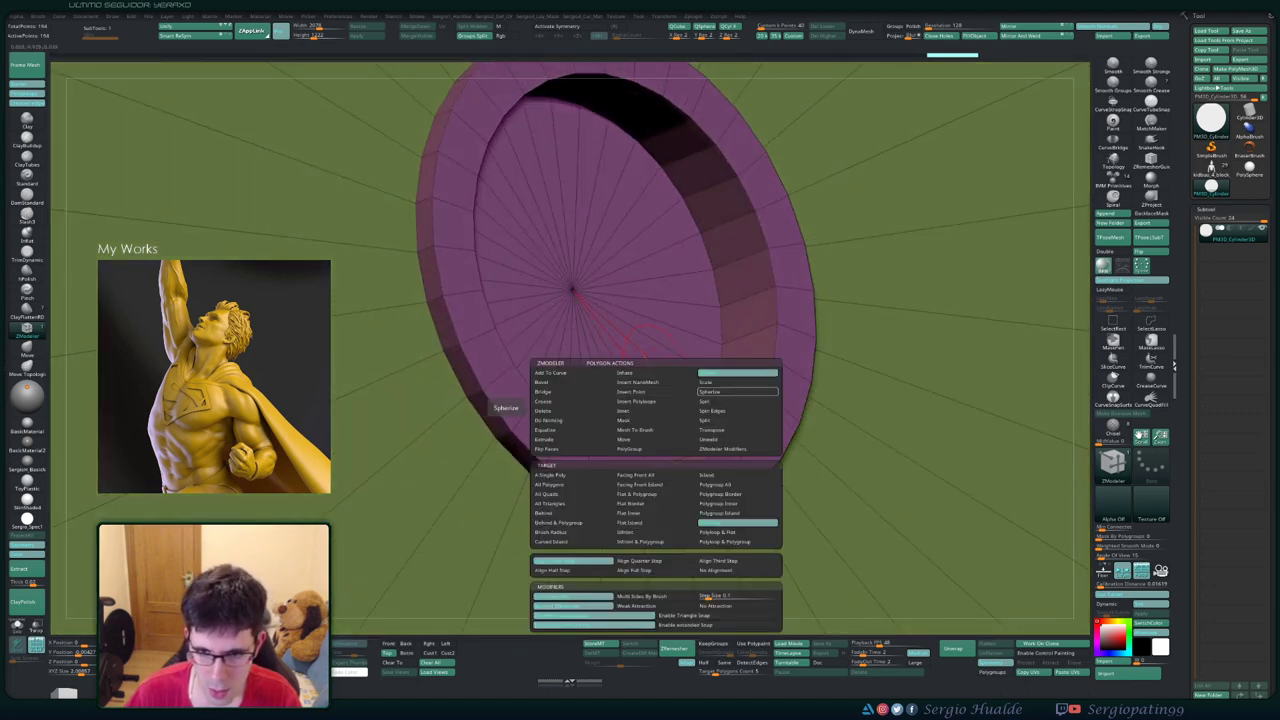
click(737, 372)
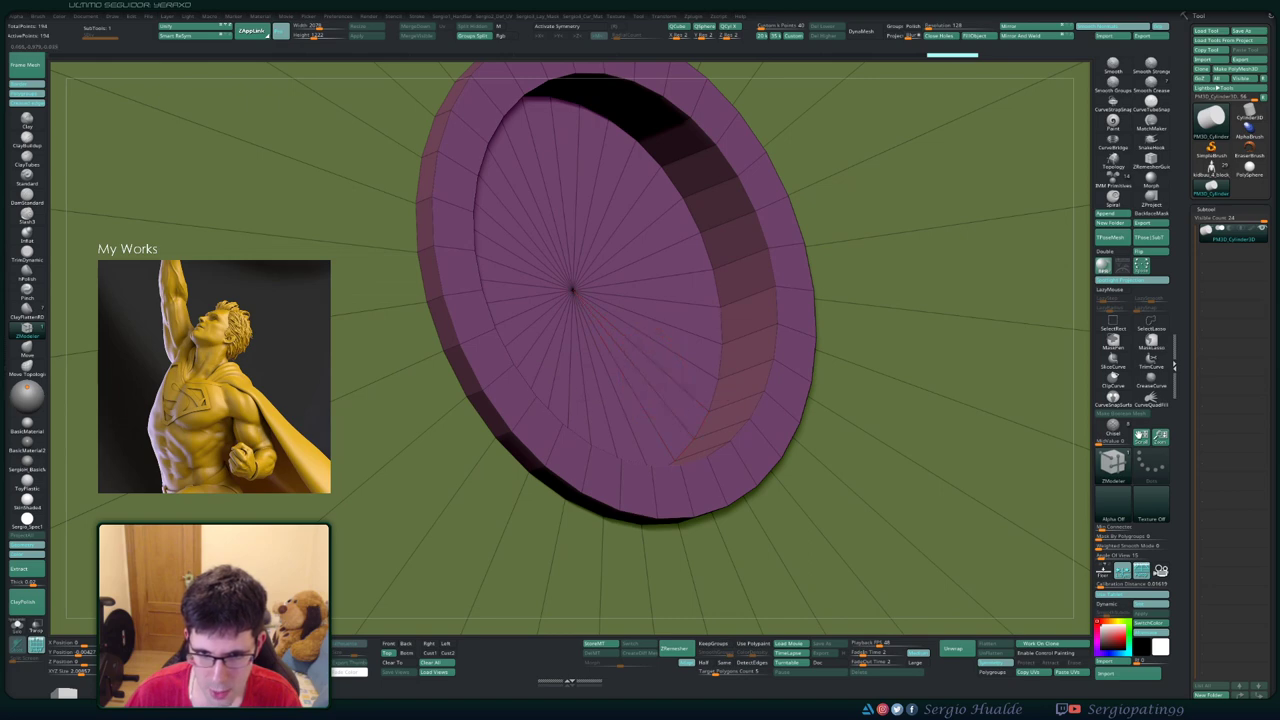
key(space)
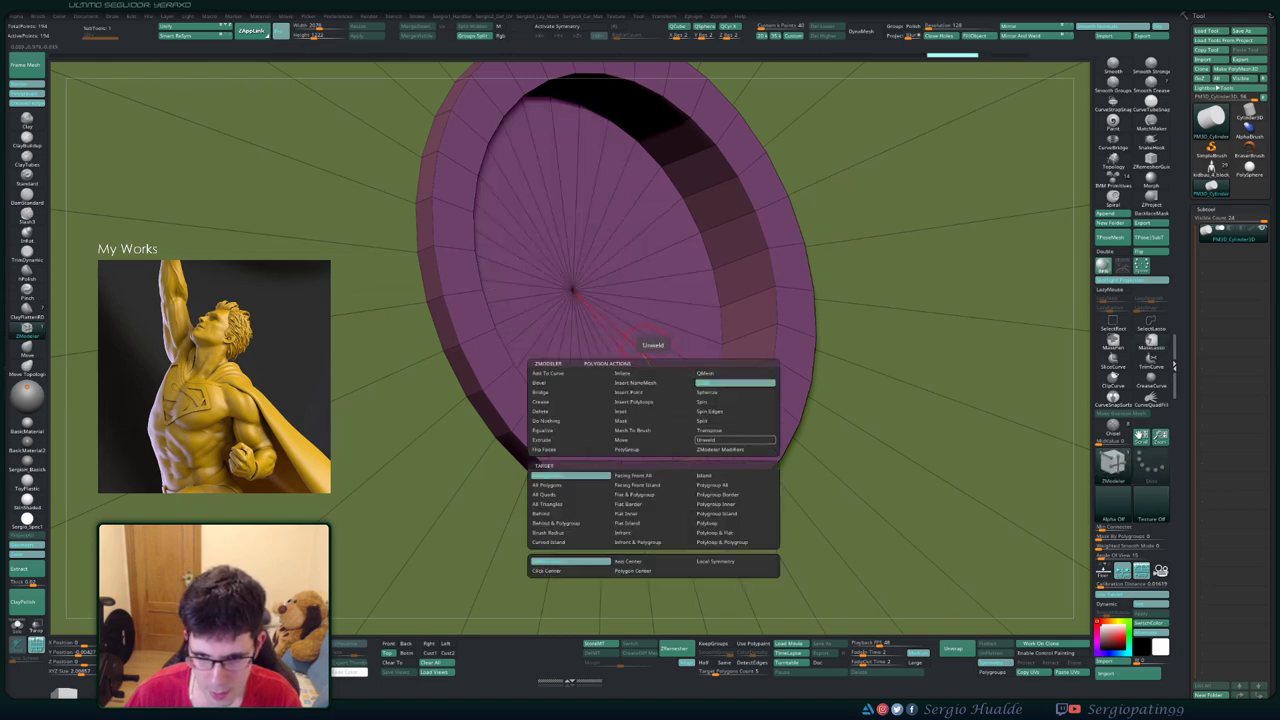
click(735, 523)
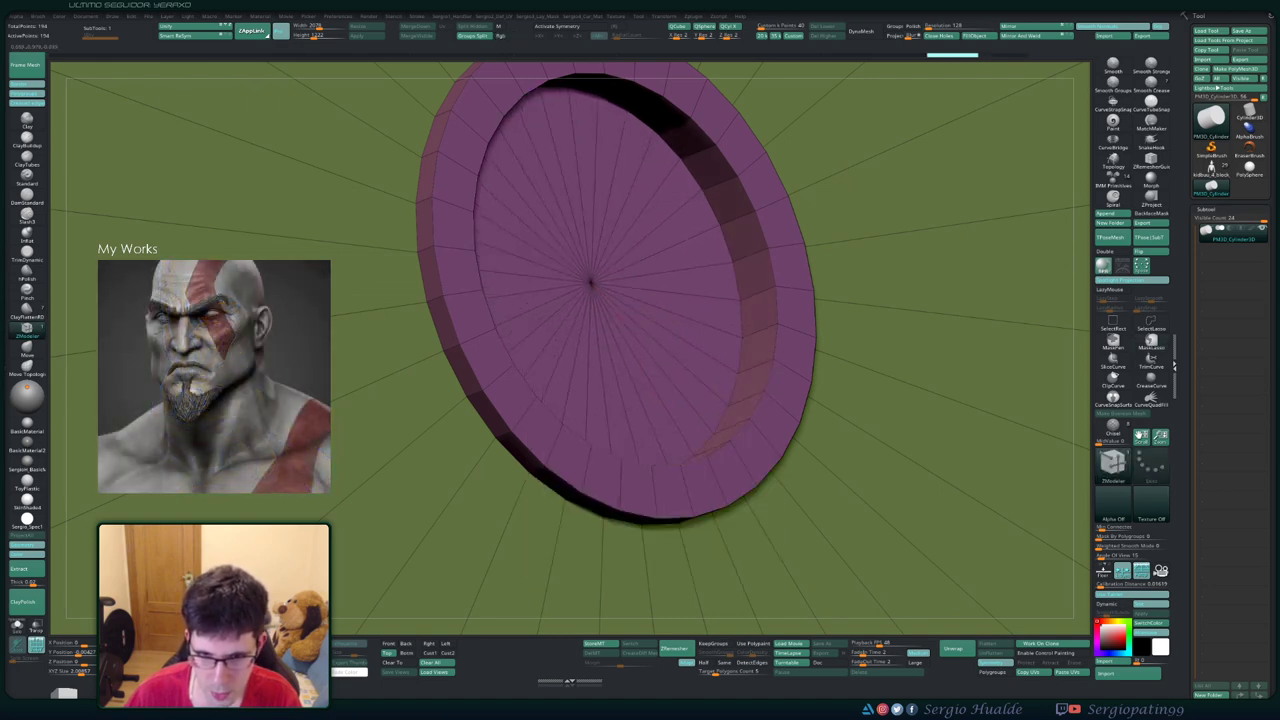
- QMesh the inner face deep into the cylinder, undoing and redoing it once
drag(652, 362, 700, 340)
key(ctrl+z)
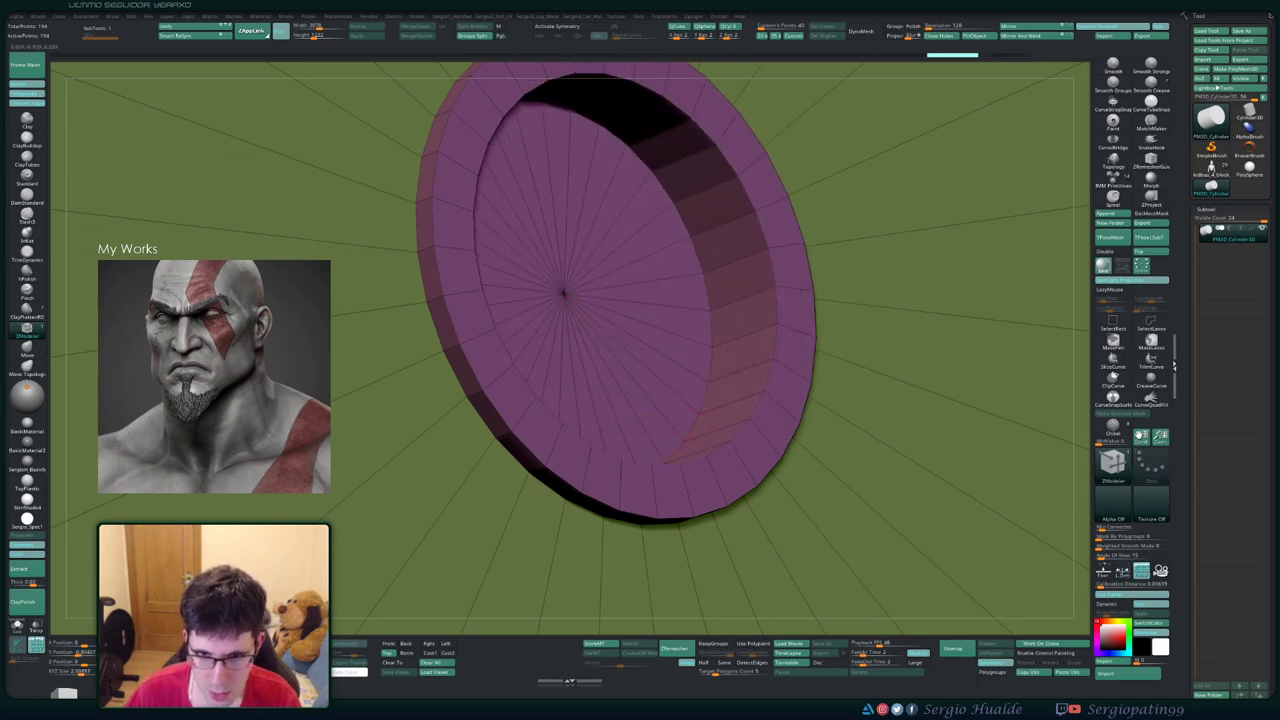
drag(655, 378, 634, 414)
key(f)
mouse_move(497, 354)
shift+mouse_down()
mouse_move(598, 400)
mouse_move(640, 450)
mouse_move(615, 440)
mouse_move(707, 440)
mouse_move(687, 500)
shift+mouse_up()
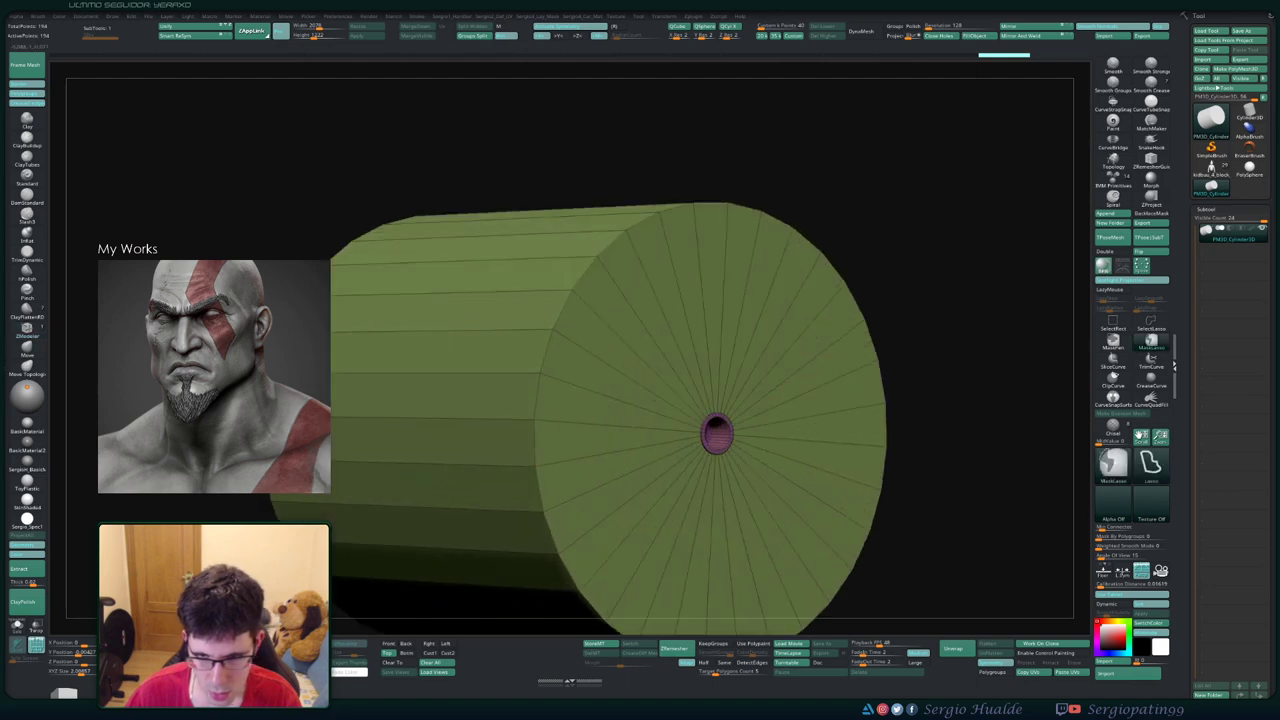
- Switch to ZModeler (B-Z-M), push the inner cap deeper, then pull it nearly flush with the rim
key(b)
key(z)
key(m)
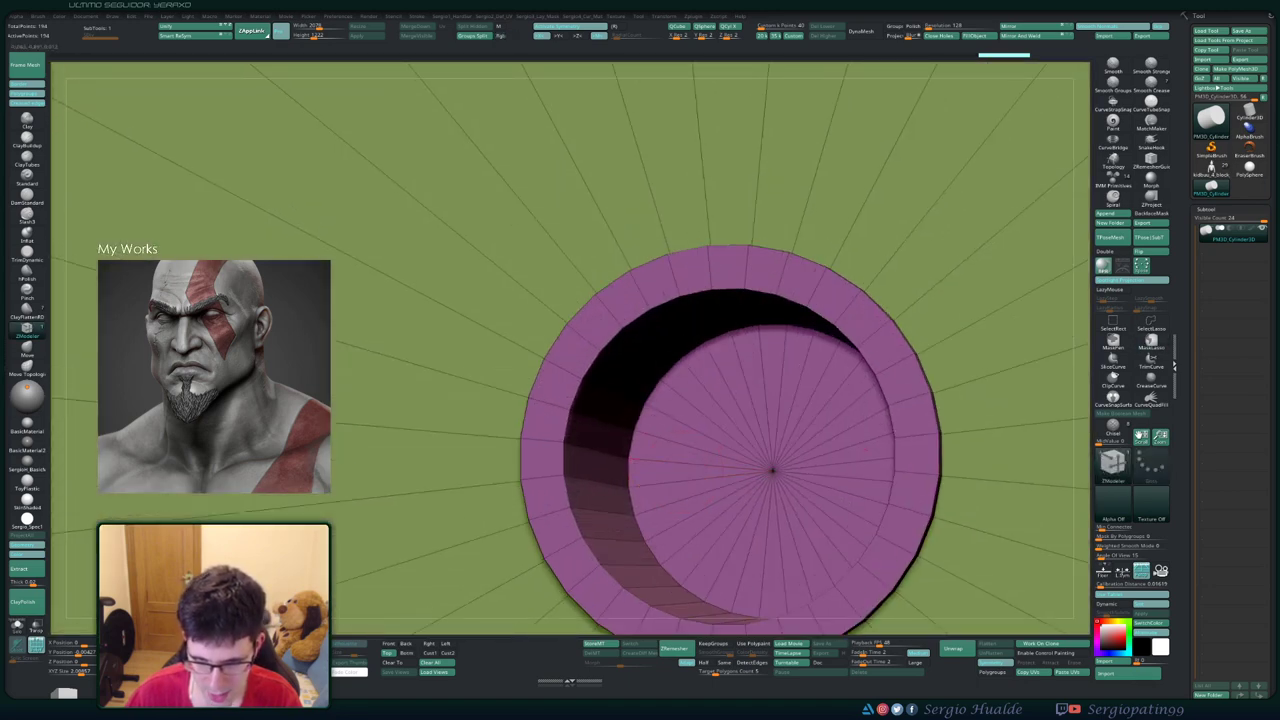
drag(630, 462, 690, 480)
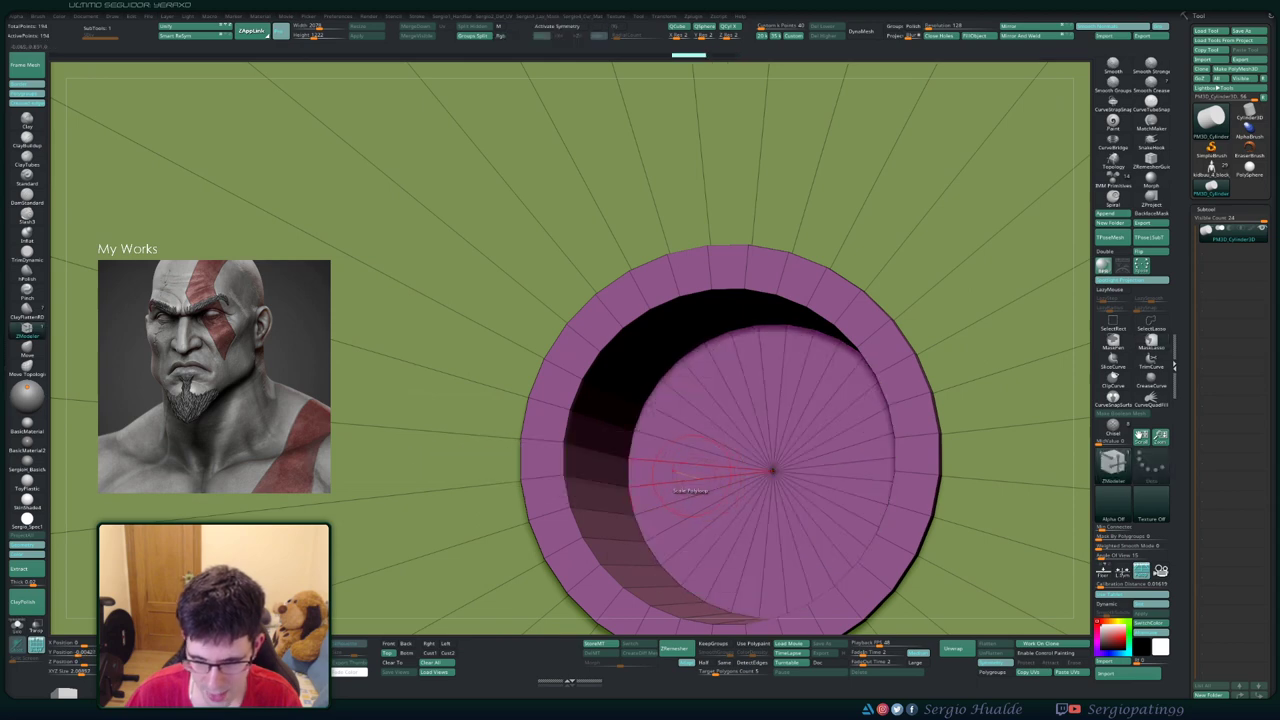
mouse_move(772, 470)
mouse_down()
mouse_move(740, 488)
mouse_move(690, 450)
mouse_move(652, 457)
mouse_up()
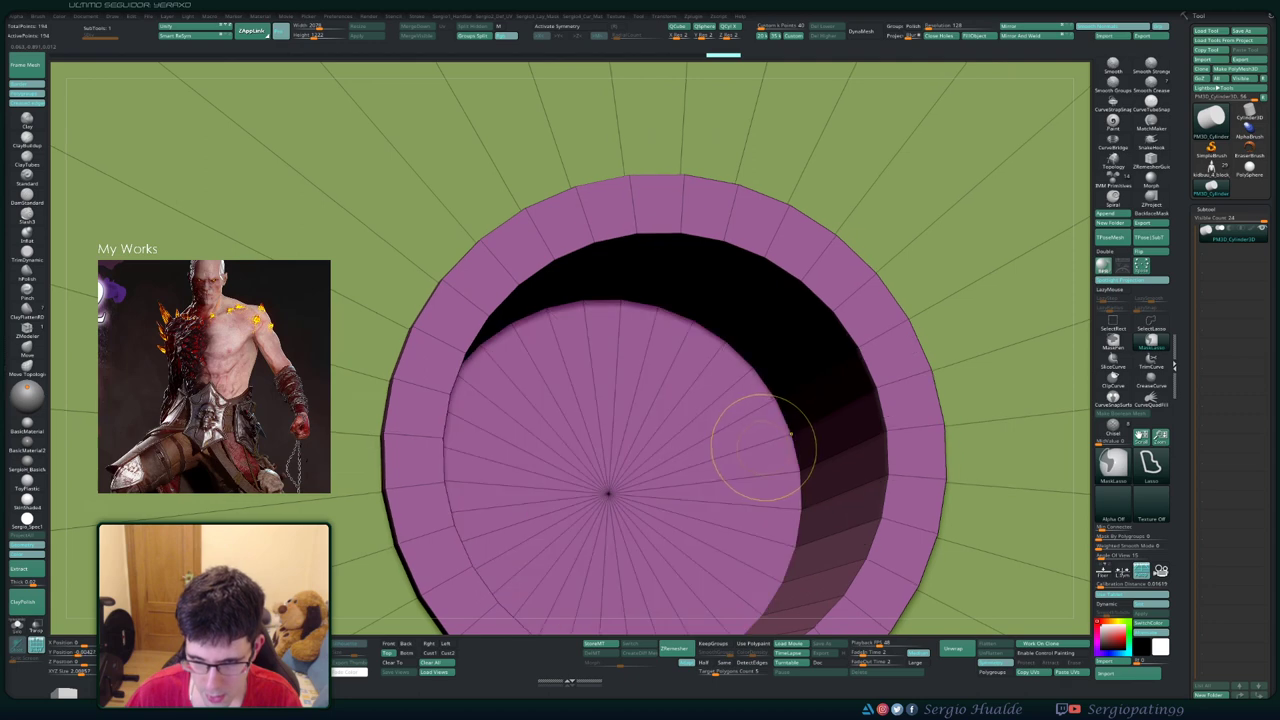
mouse_move(652, 457)
right_down()
mouse_move(665, 451)
mouse_move(651, 437)
mouse_move(690, 415)
right_up()
- Set the masking stroke to Freehand and snap the cylinder to a side view
ctrl+right_drag(684, 461, 697, 364)
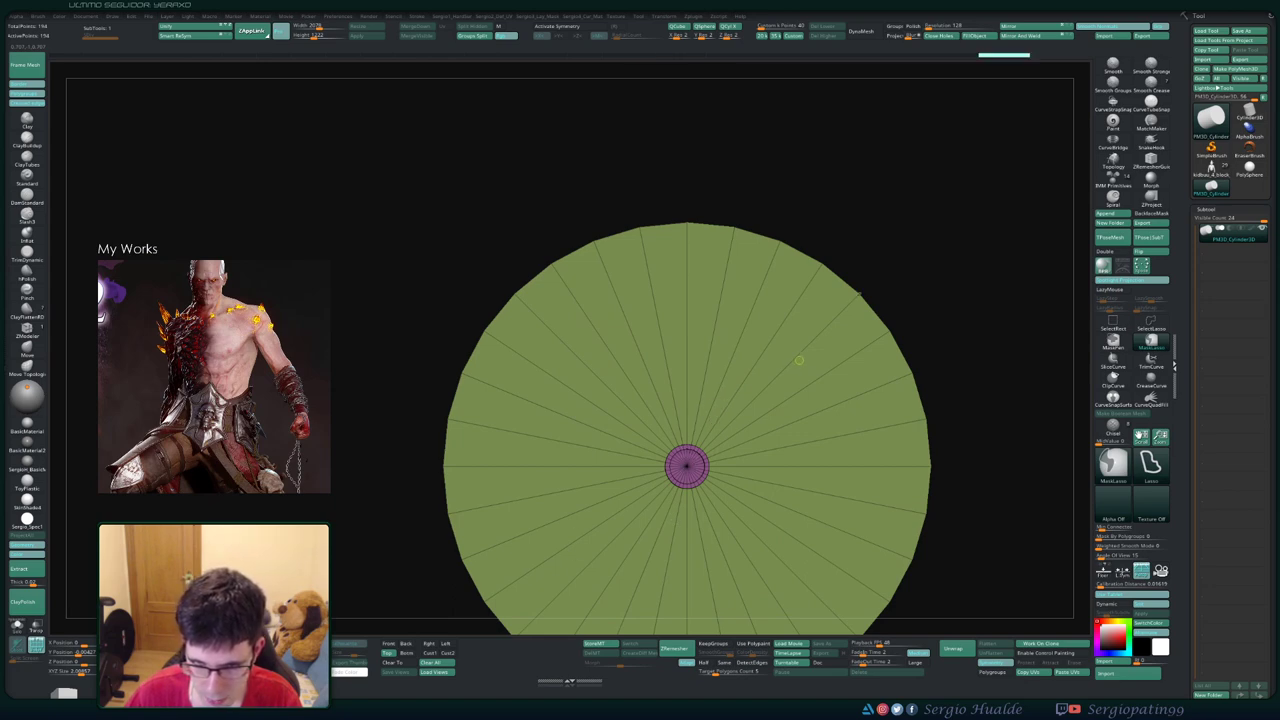
click(1113, 342)
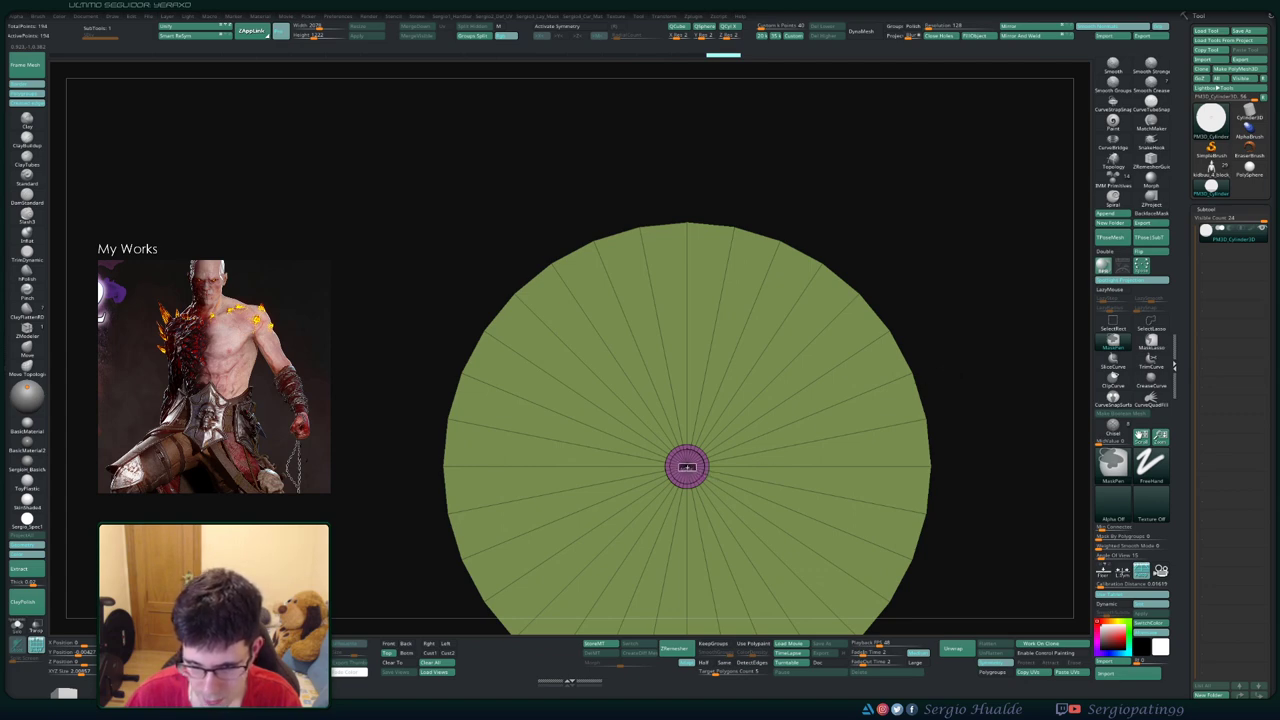
drag(850, 250, 700, 260)
- Rectangle-mask the cylinder's left part, leaving only the purple inset unmasked
ctrl+shift+drag(414, 335, 516, 611)
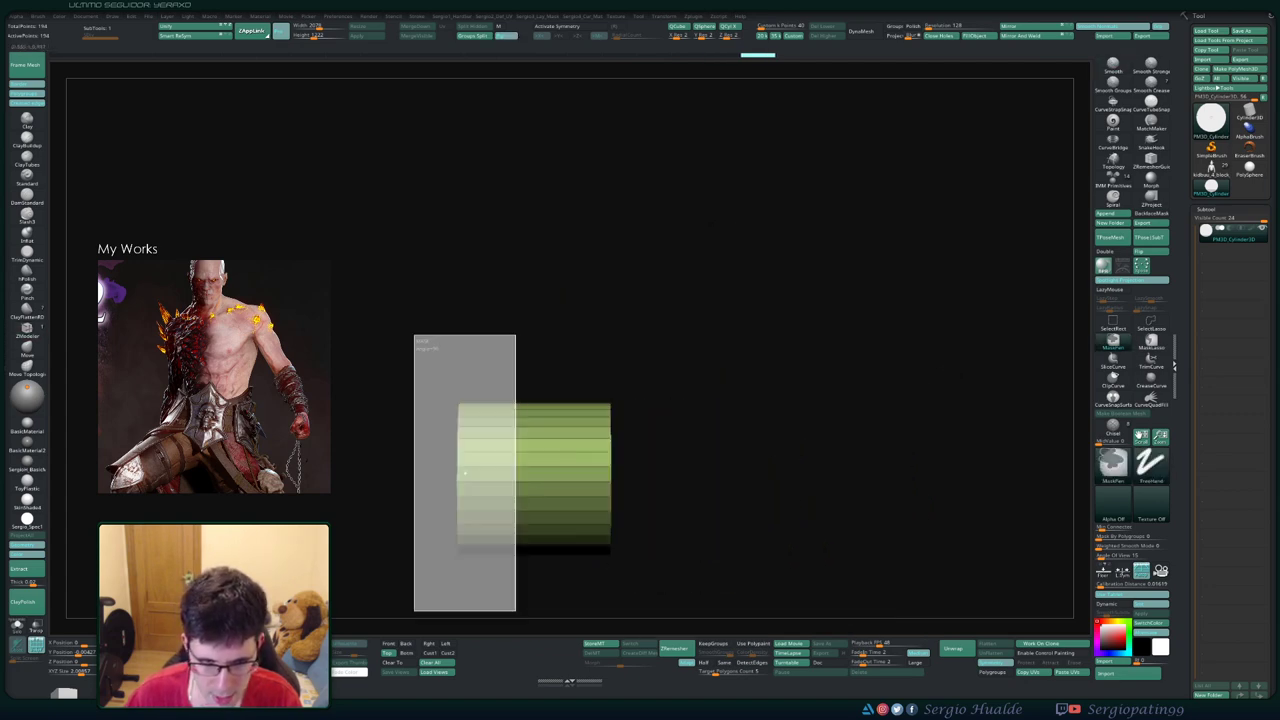
shift+drag(700, 300, 700, 500)
scroll(700, 519, up, 10)
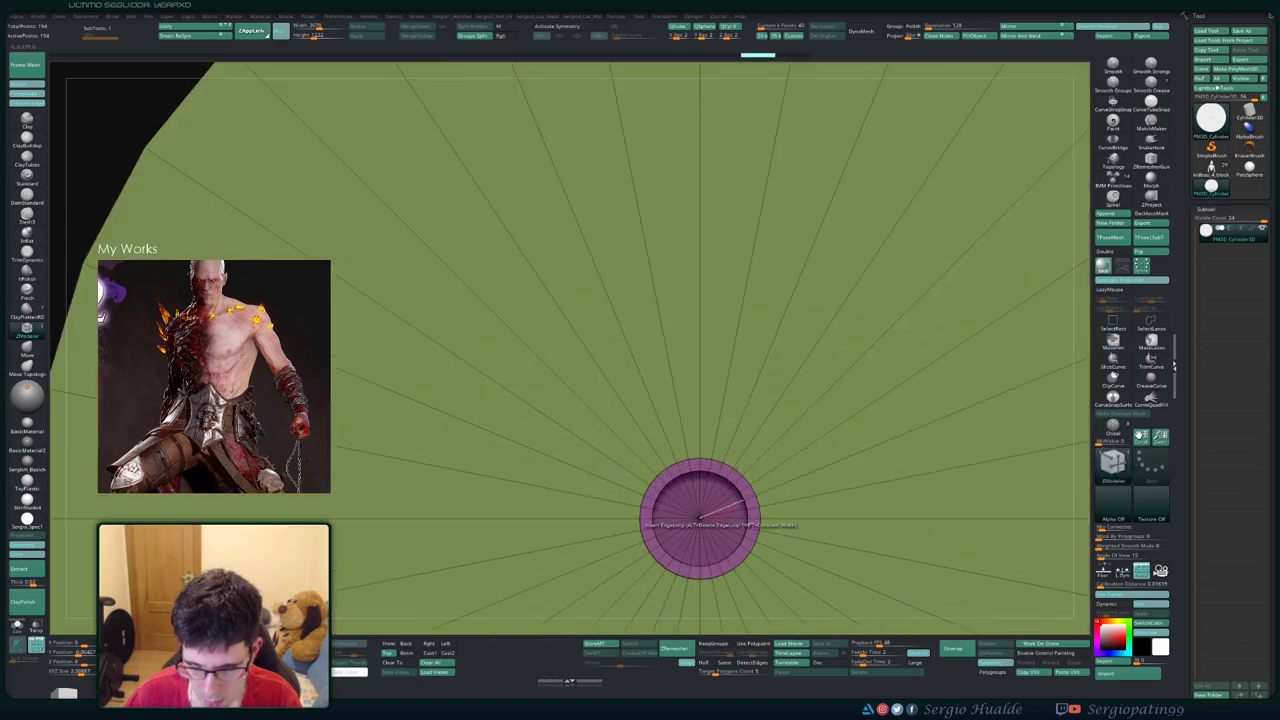
scroll(700, 519, up, 3)
key(w)
scroll(708, 472, down, 3)
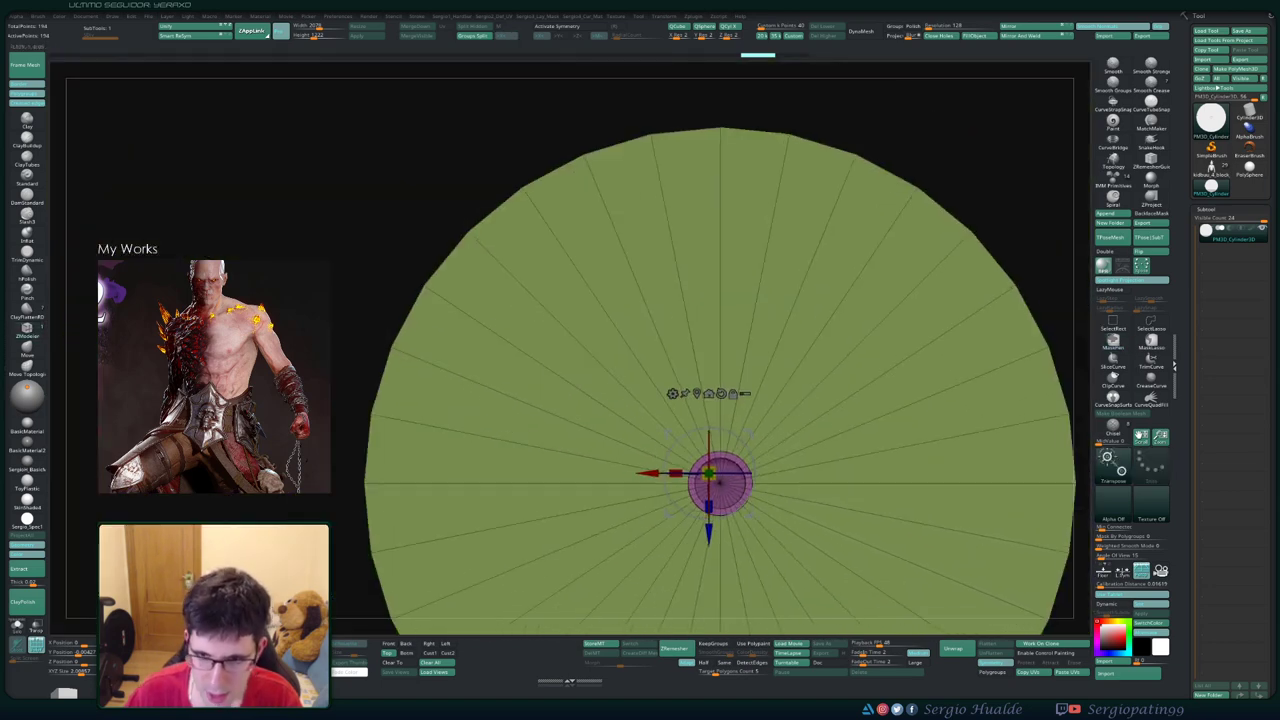
ctrl+click(720, 480)
scroll(680, 470, up, 5)
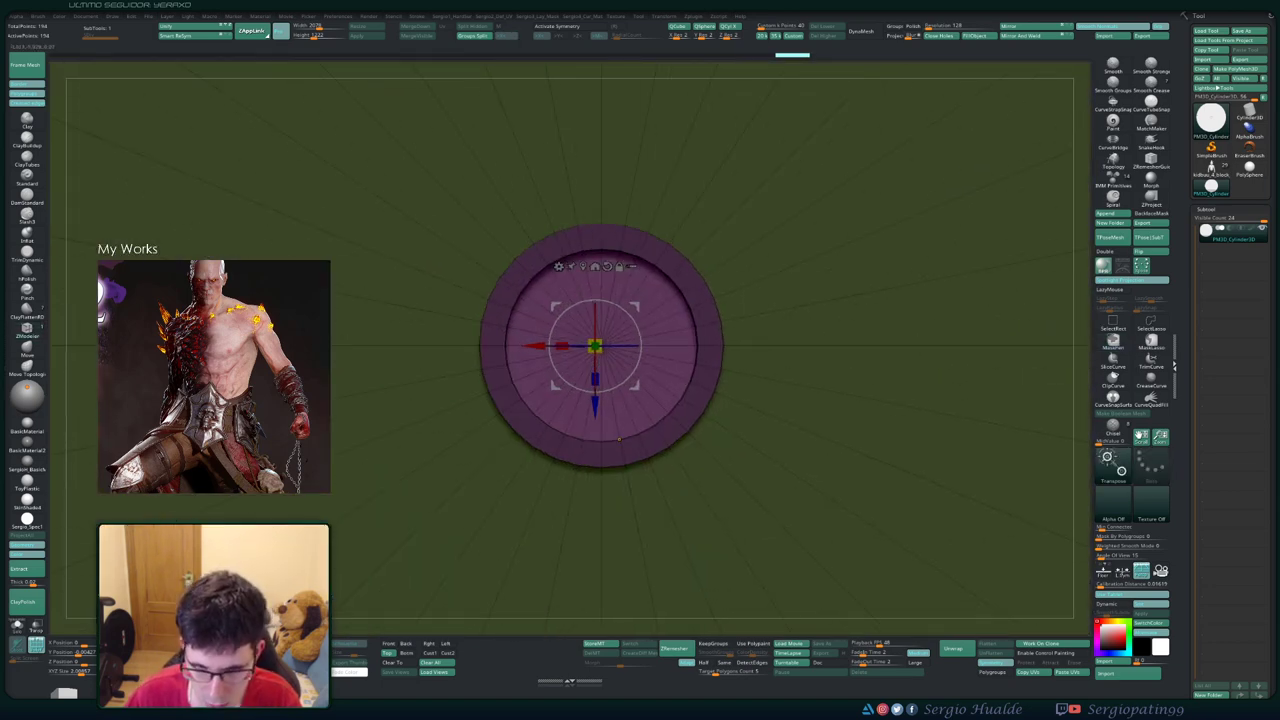
scroll(619, 438, up, 5)
scroll(619, 430, up, 3)
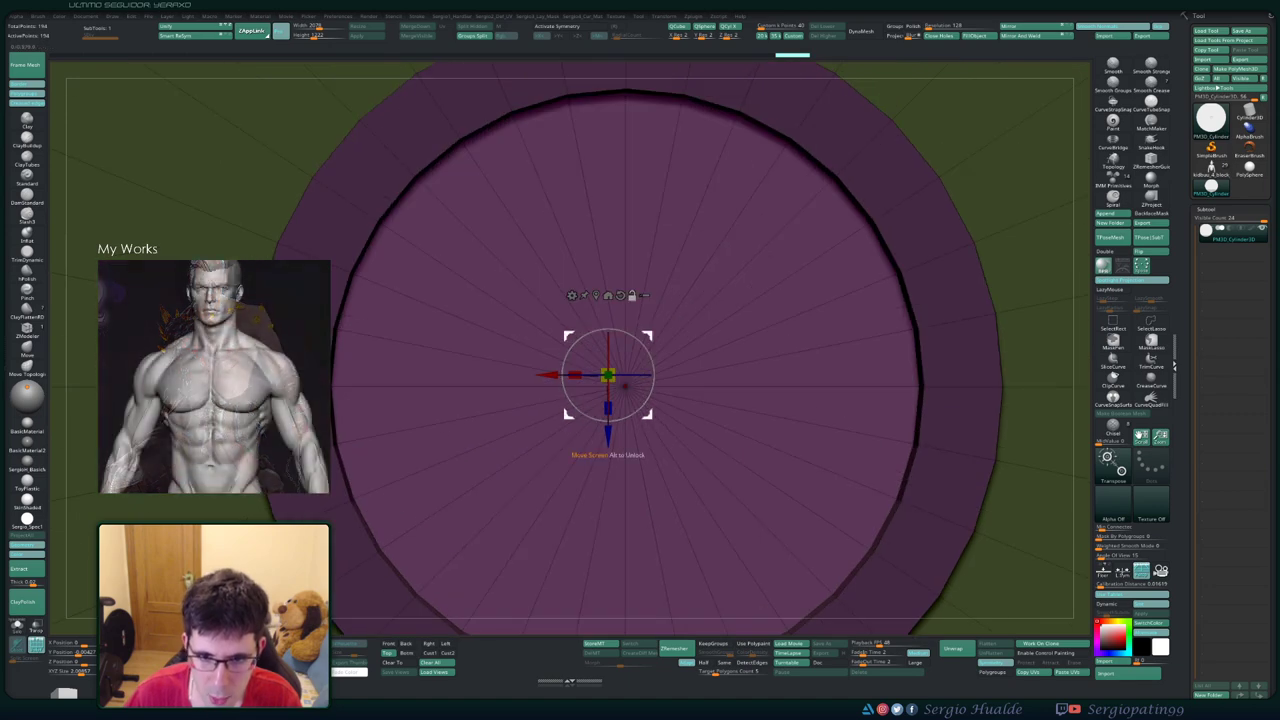
- Reorient the move gizmo's axes, frame the cap, and refine the mask on it
drag(650, 375, 570, 380)
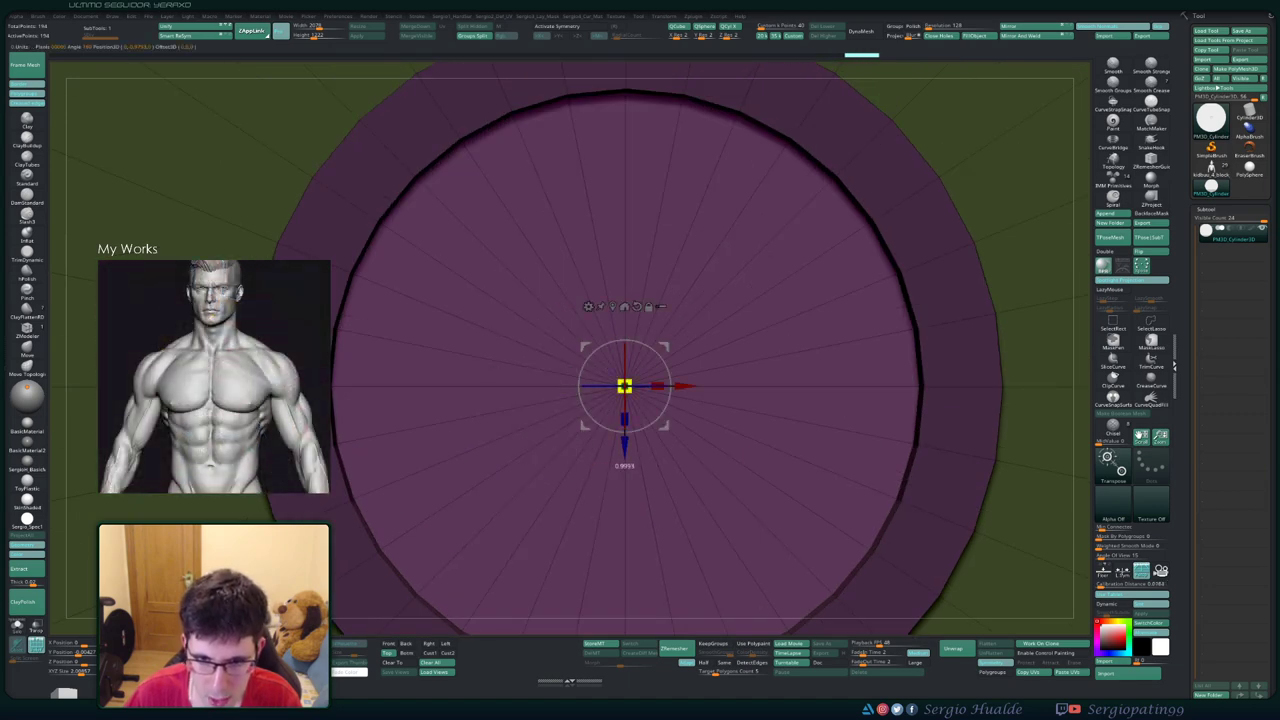
scroll(710, 565, down, 5)
scroll(710, 565, down, 3)
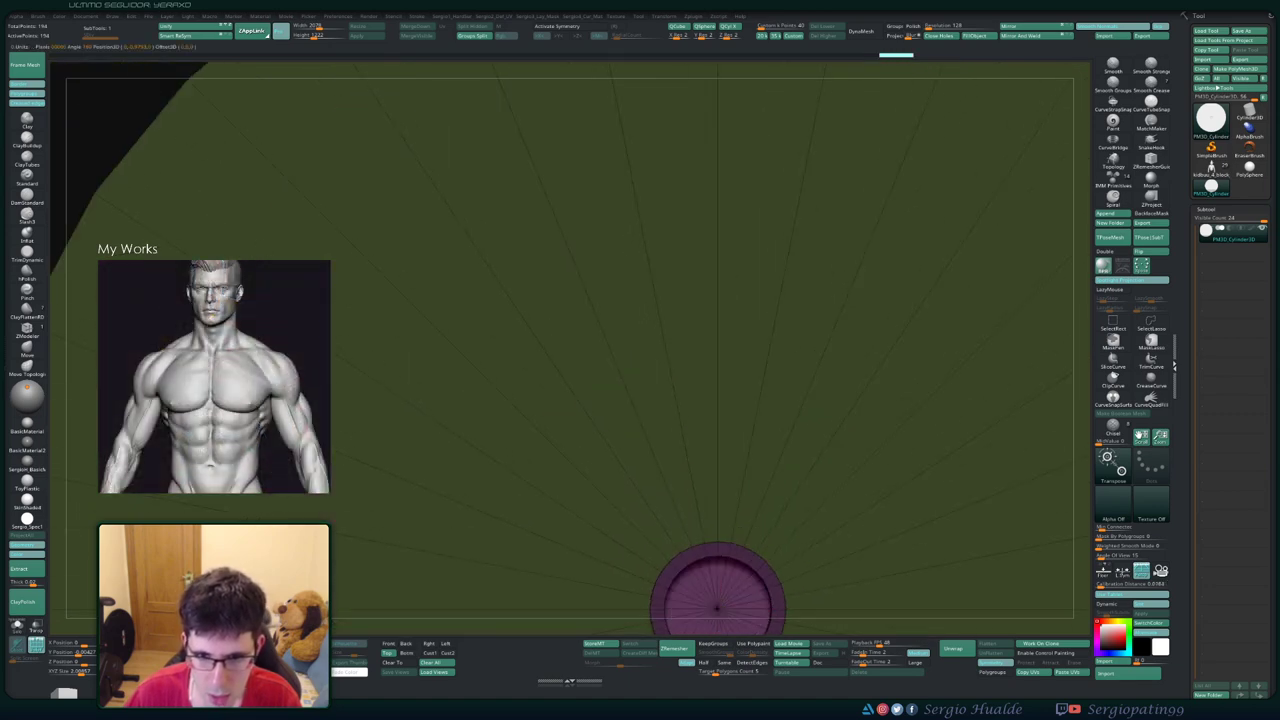
scroll(710, 565, down, 5)
key(f)
scroll(620, 400, up, 5)
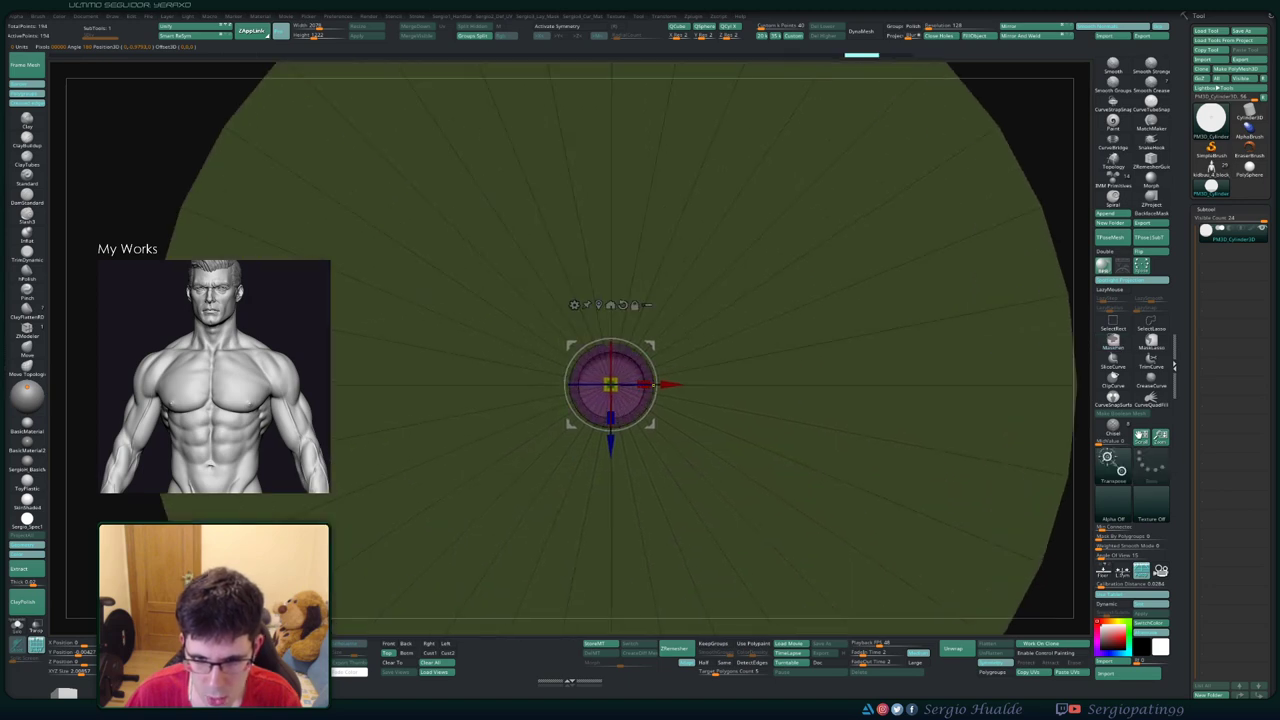
scroll(620, 400, up, 3)
scroll(620, 420, down, 3)
key(ctrl)
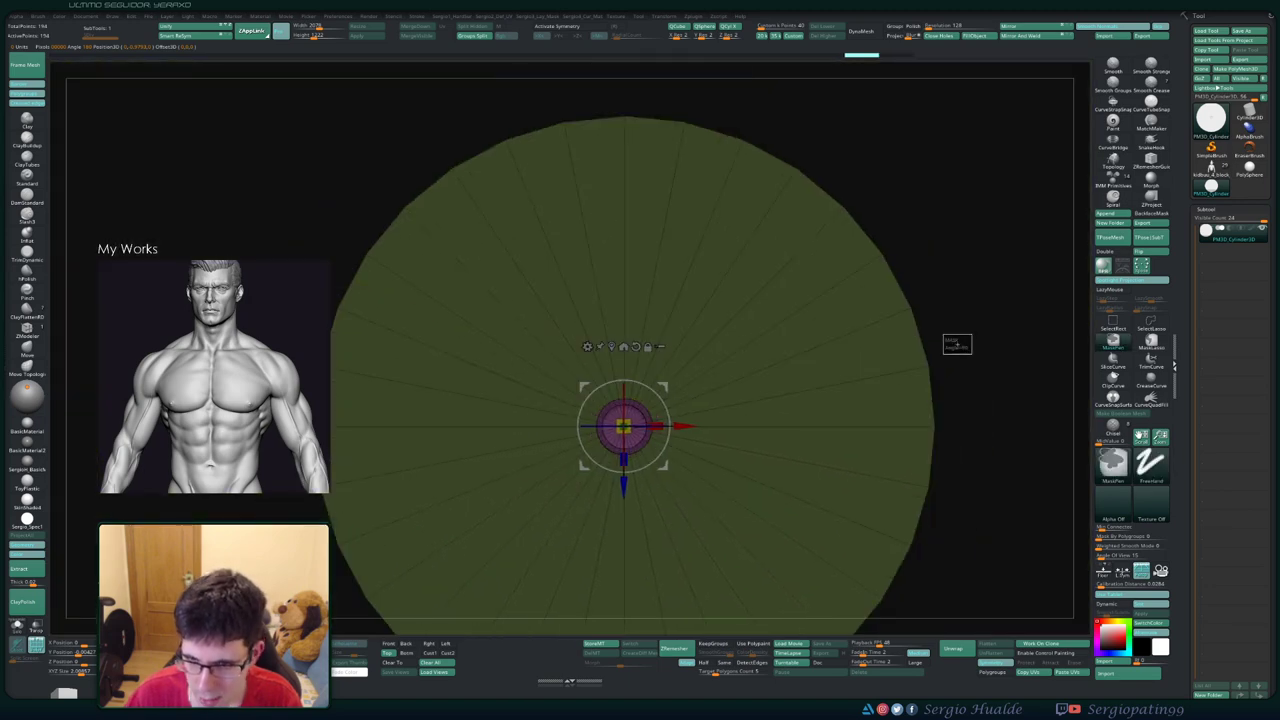
ctrl+click(945, 350)
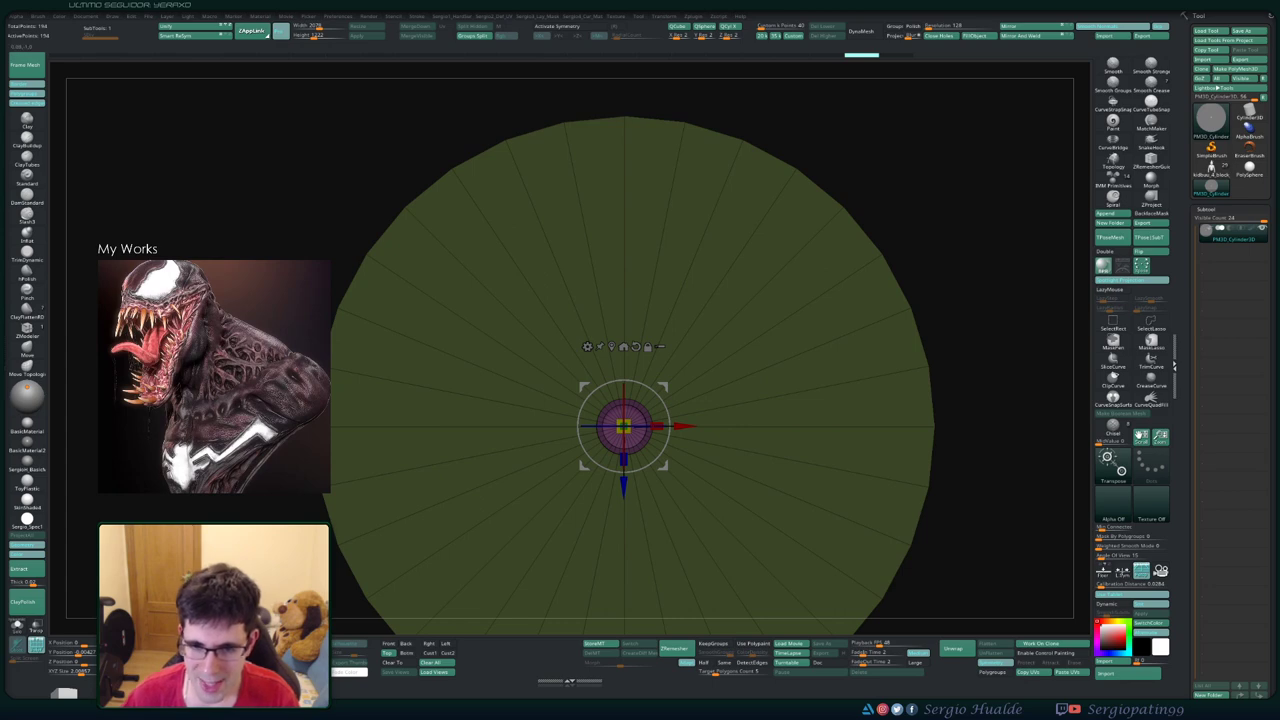
- Scale the ring's complete outer edge loop outward and deepen the inner hole wall
key(q)
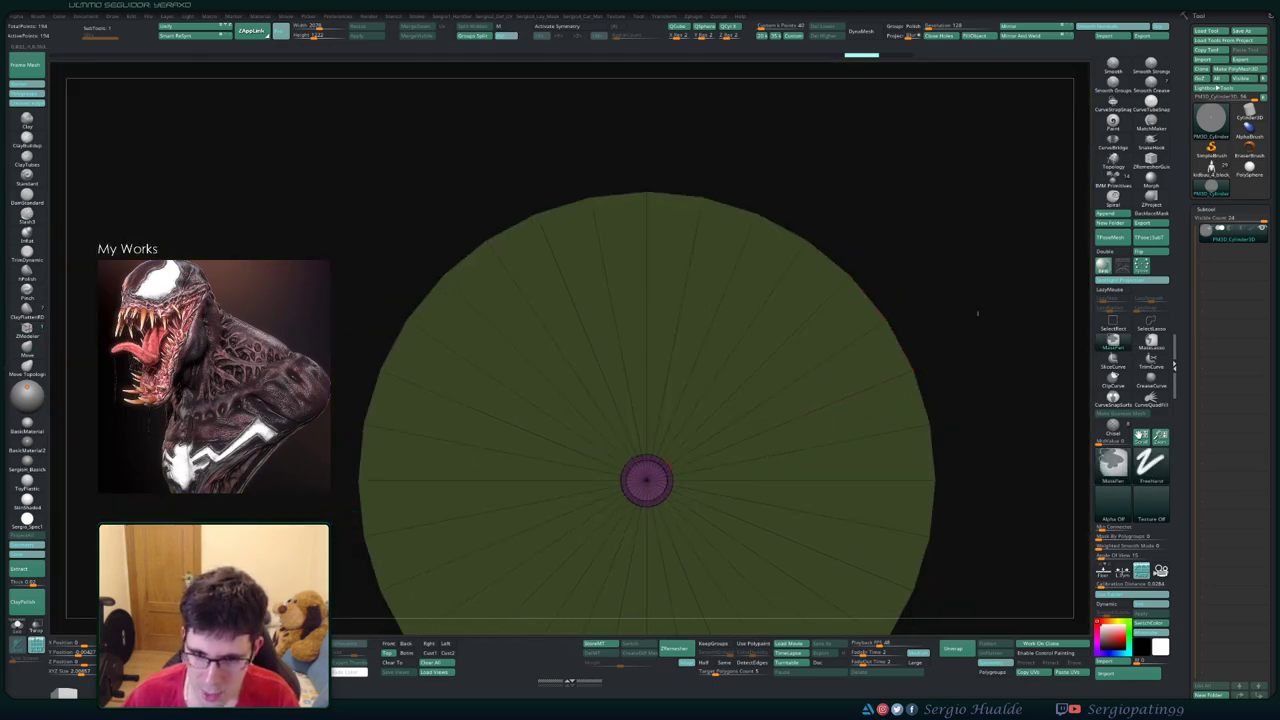
scroll(978, 313, up, 5)
drag(978, 313, 676, 455)
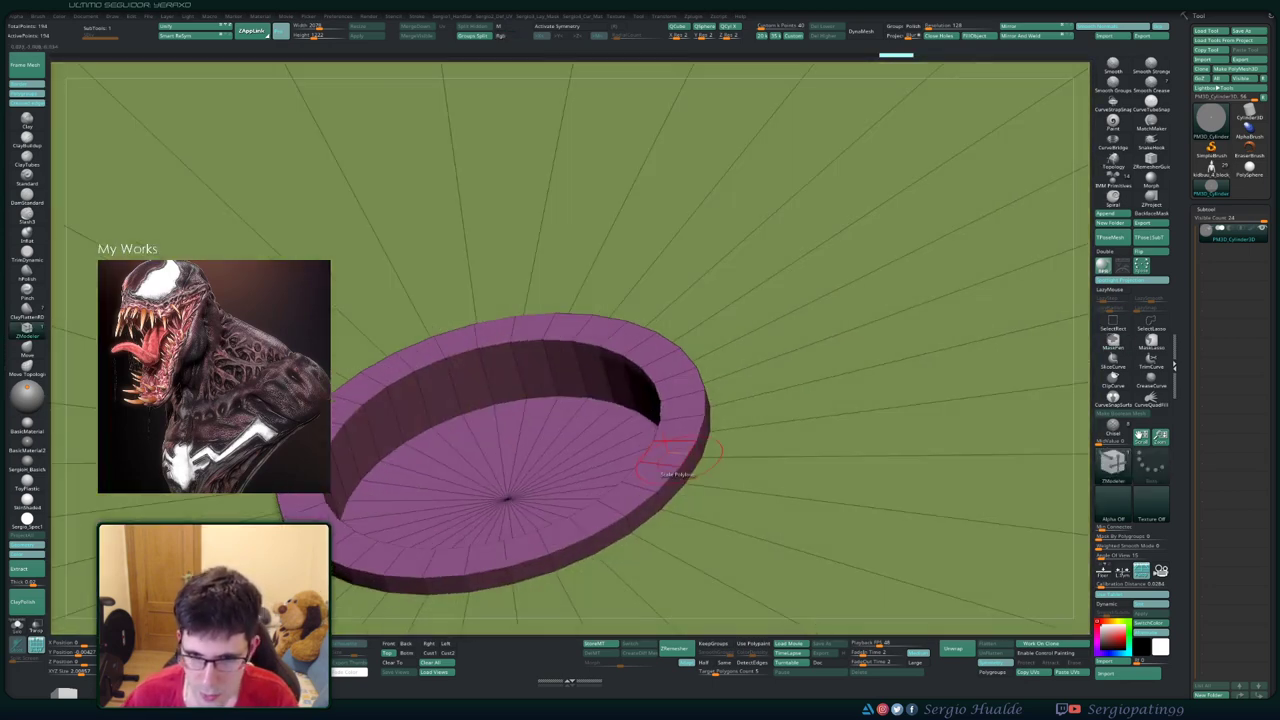
key(space)
click(760, 474)
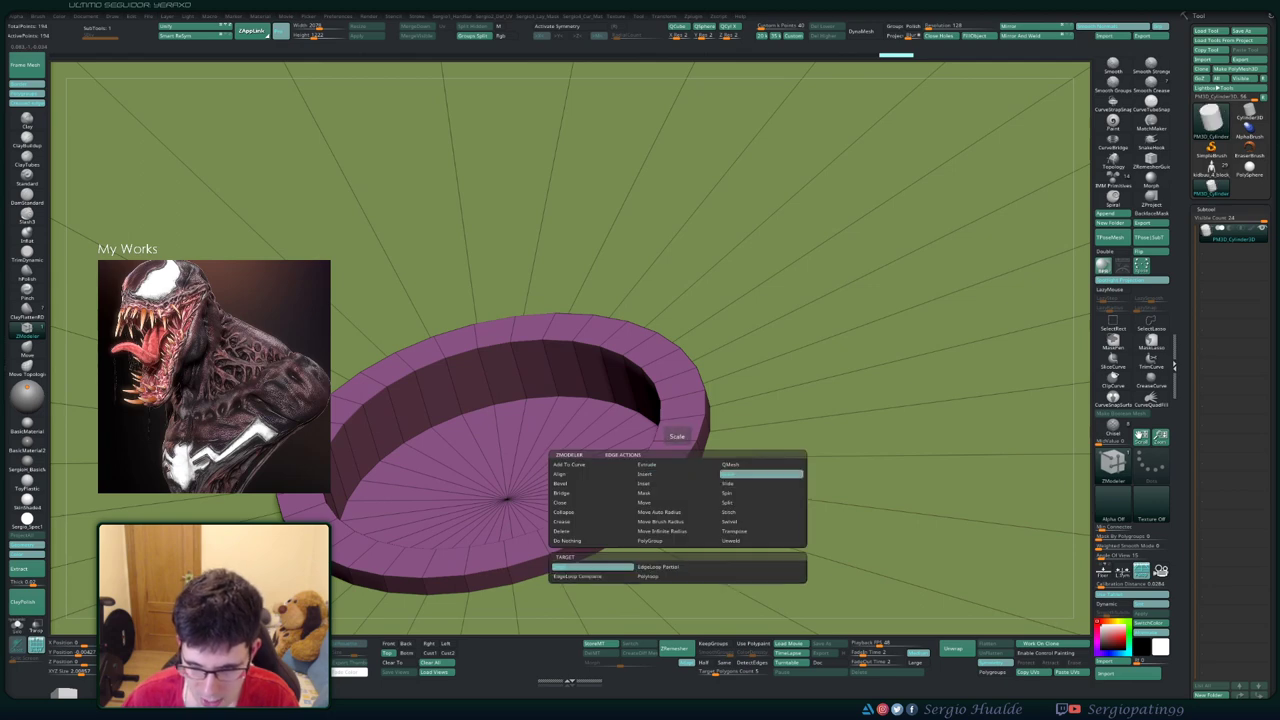
click(592, 576)
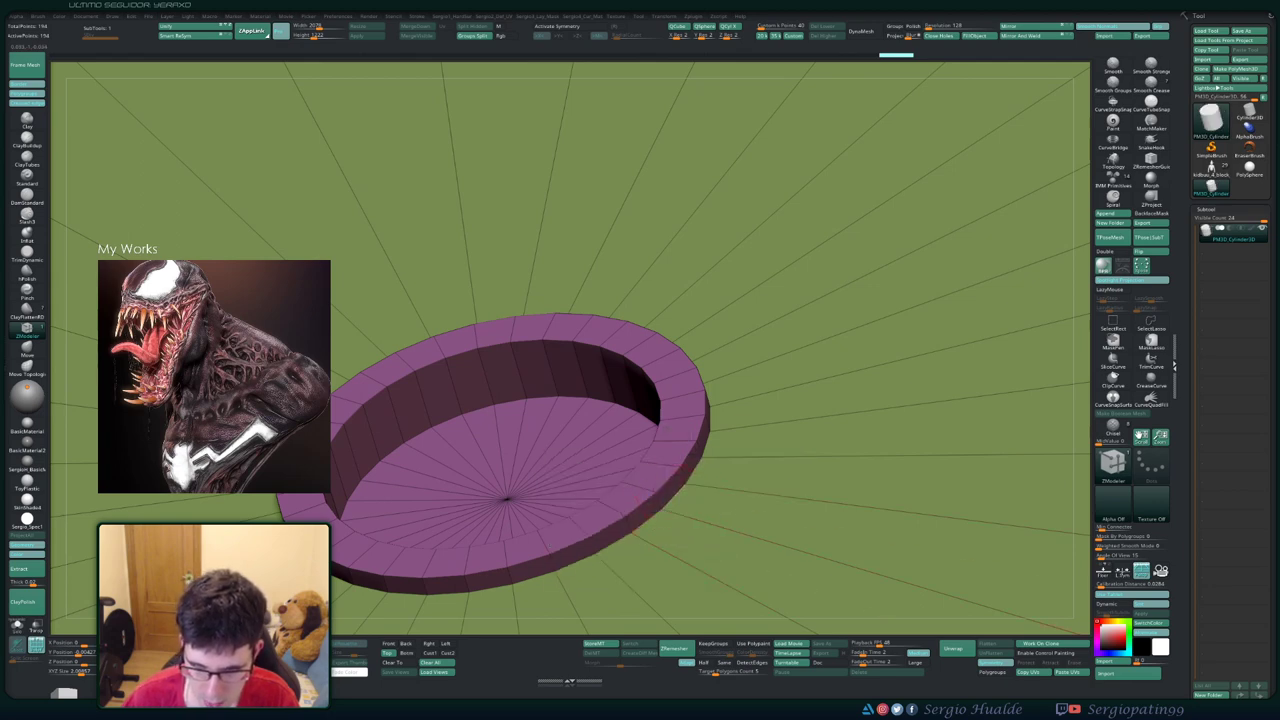
mouse_move(592, 576)
mouse_down()
mouse_move(630, 600)
mouse_move(681, 499)
mouse_up()
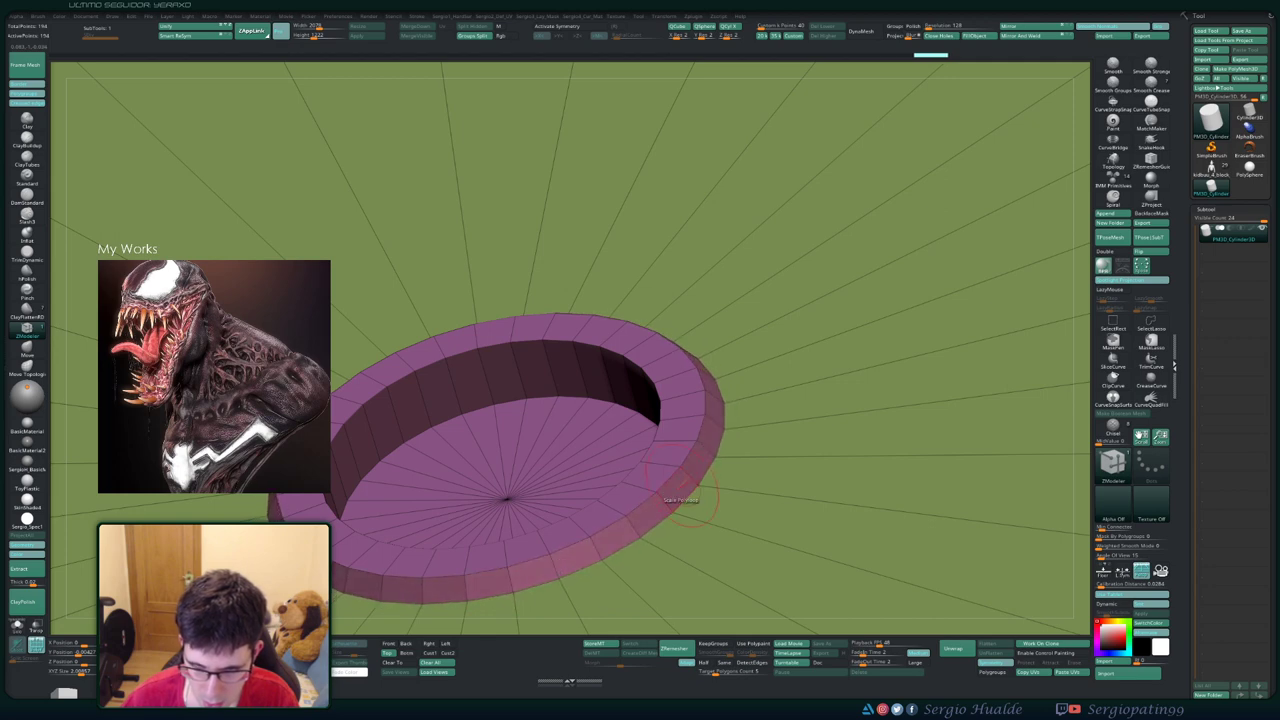
right_drag(681, 499, 577, 485)
drag(578, 490, 540, 480)
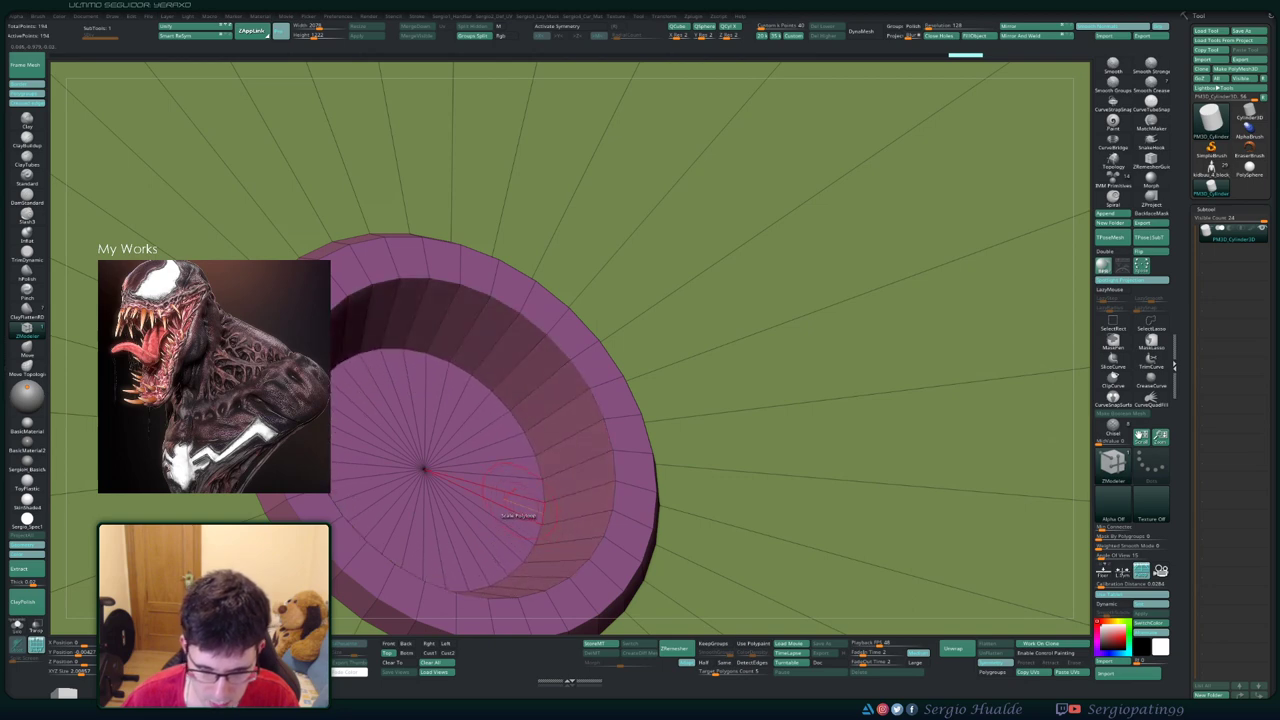
- Scale the flat polygon island into a wide disc around the recessed well and check it
key(space)
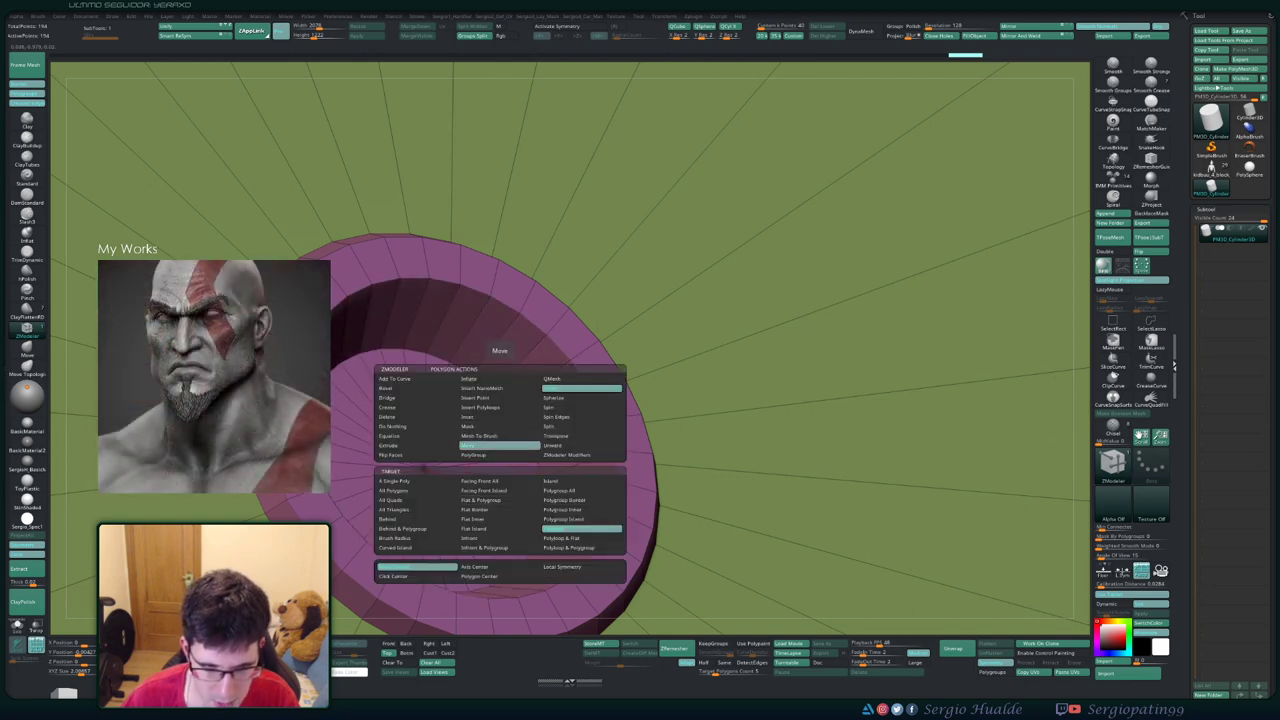
click(575, 519)
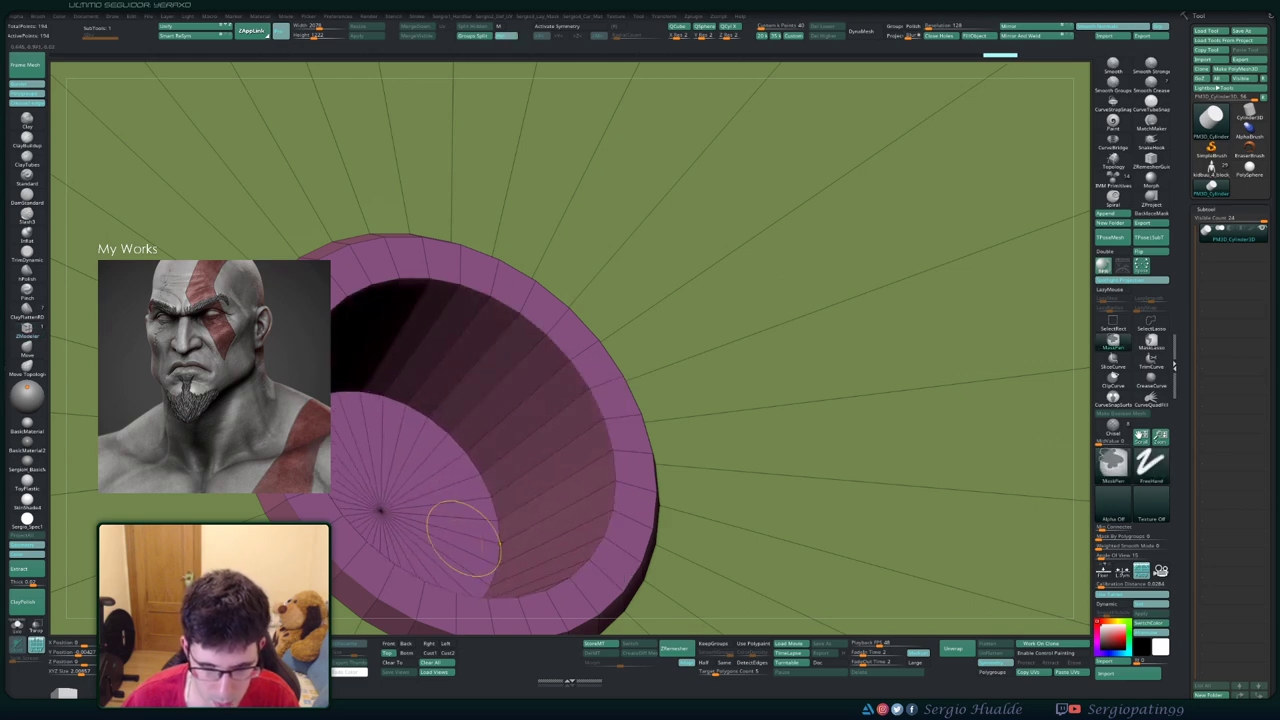
drag(457, 528, 505, 458)
mouse_move(505, 458)
right_down()
mouse_move(490, 510)
mouse_move(507, 525)
right_up()
drag(494, 532, 567, 572)
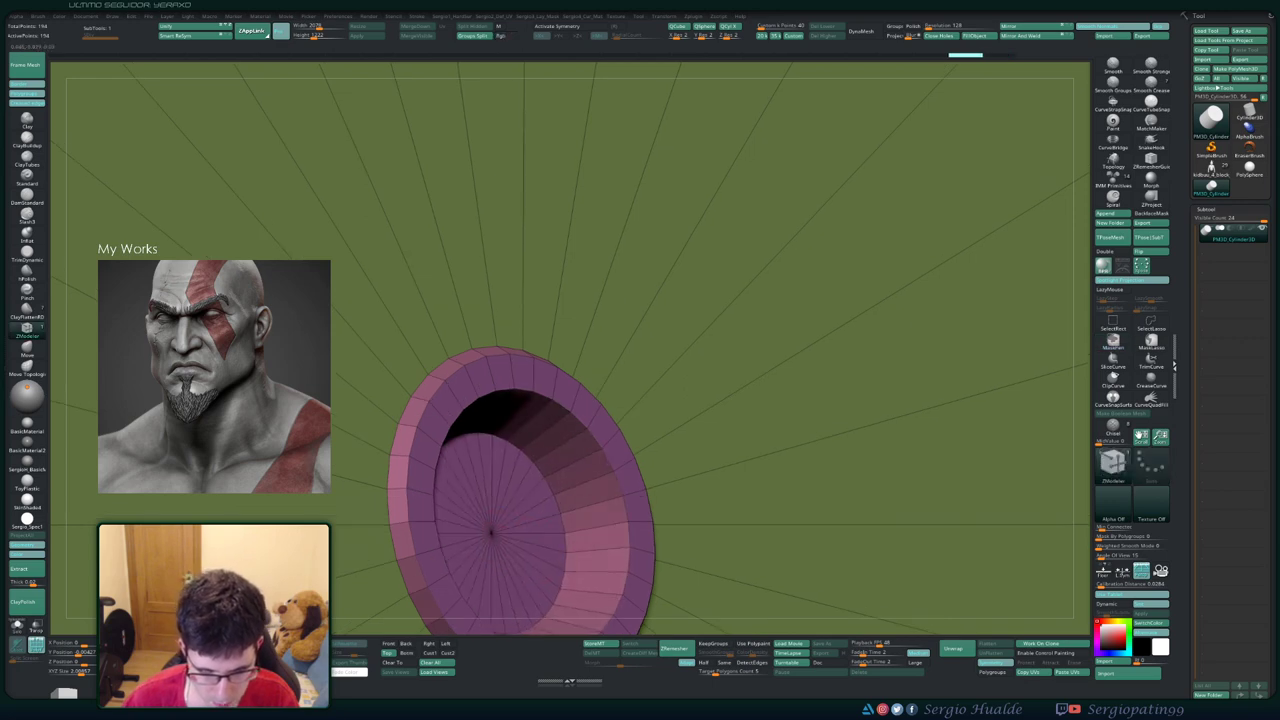
mouse_move(494, 532)
right_down()
mouse_move(430, 586)
mouse_move(530, 436)
mouse_move(487, 571)
mouse_move(505, 478)
mouse_move(640, 330)
mouse_move(627, 248)
right_up()
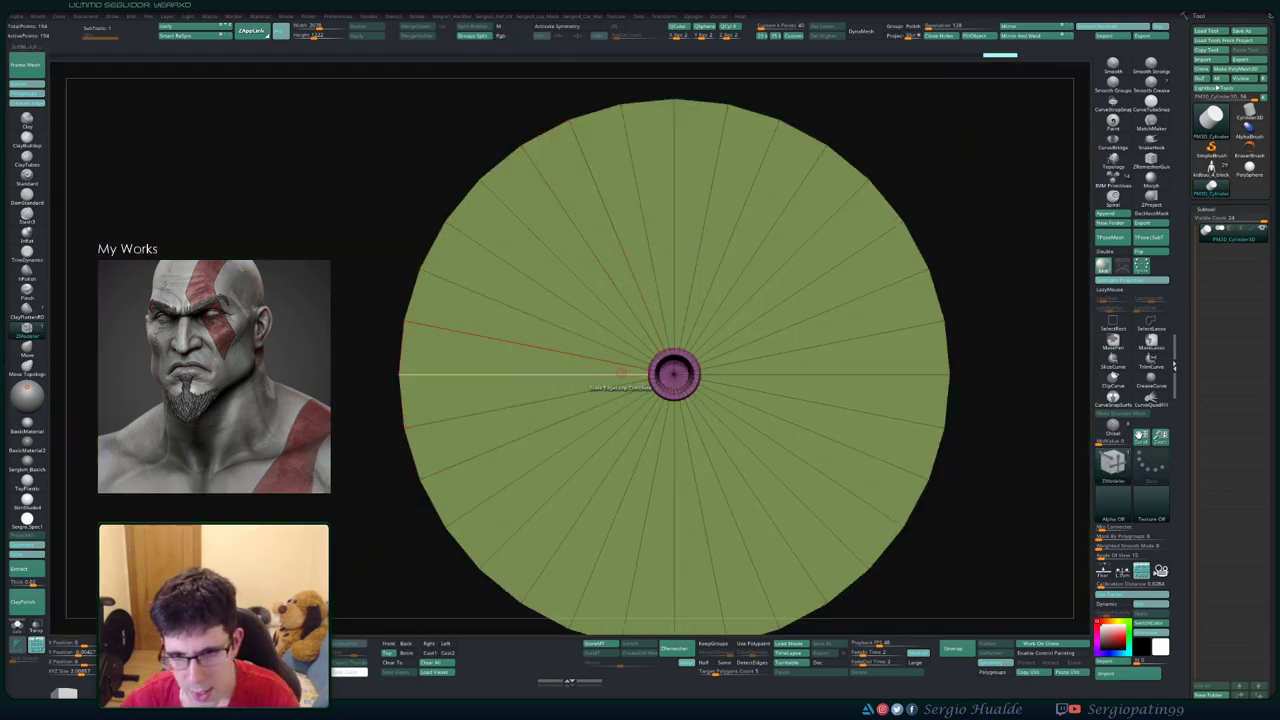
right_drag(400, 366, 520, 372)
mouse_move(600, 480)
shift+right_down()
mouse_move(620, 488)
mouse_move(620, 470)
shift+right_up()
right_drag(588, 428, 655, 450)
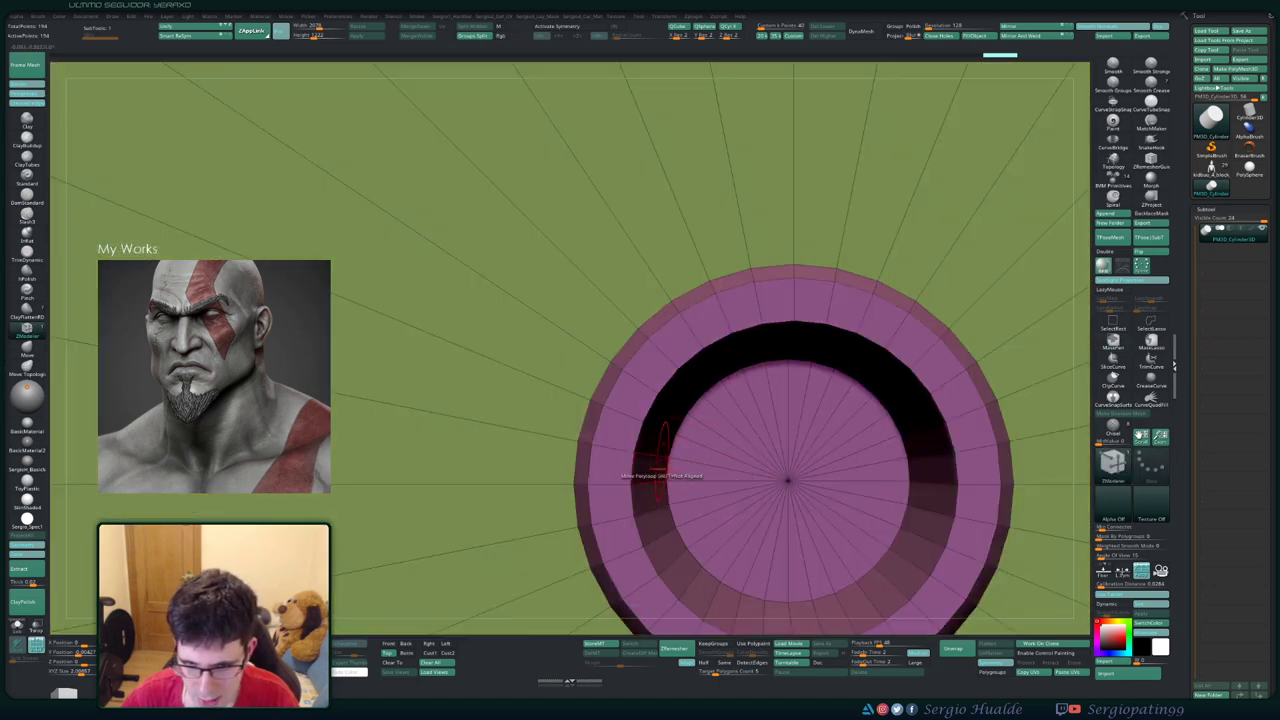
- Insert two extra edge loops into the ring around the hole
key(space)
click(597, 502)
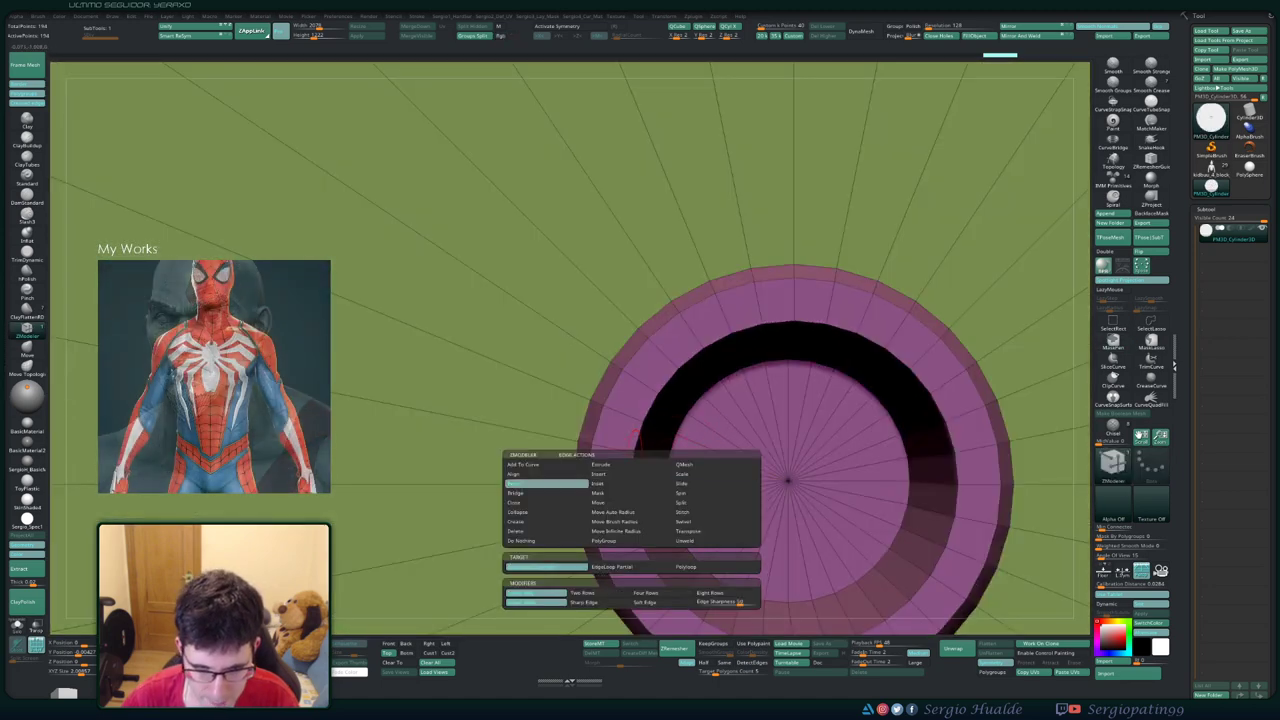
click(602, 576)
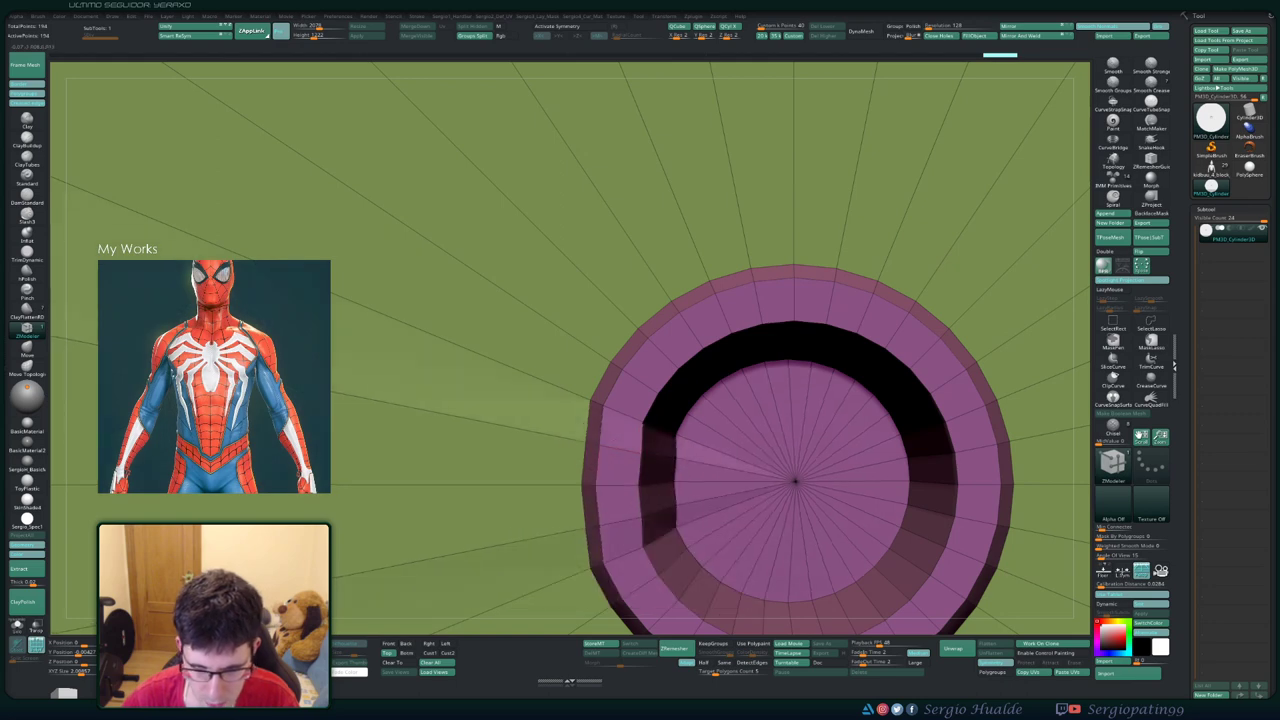
click(587, 487)
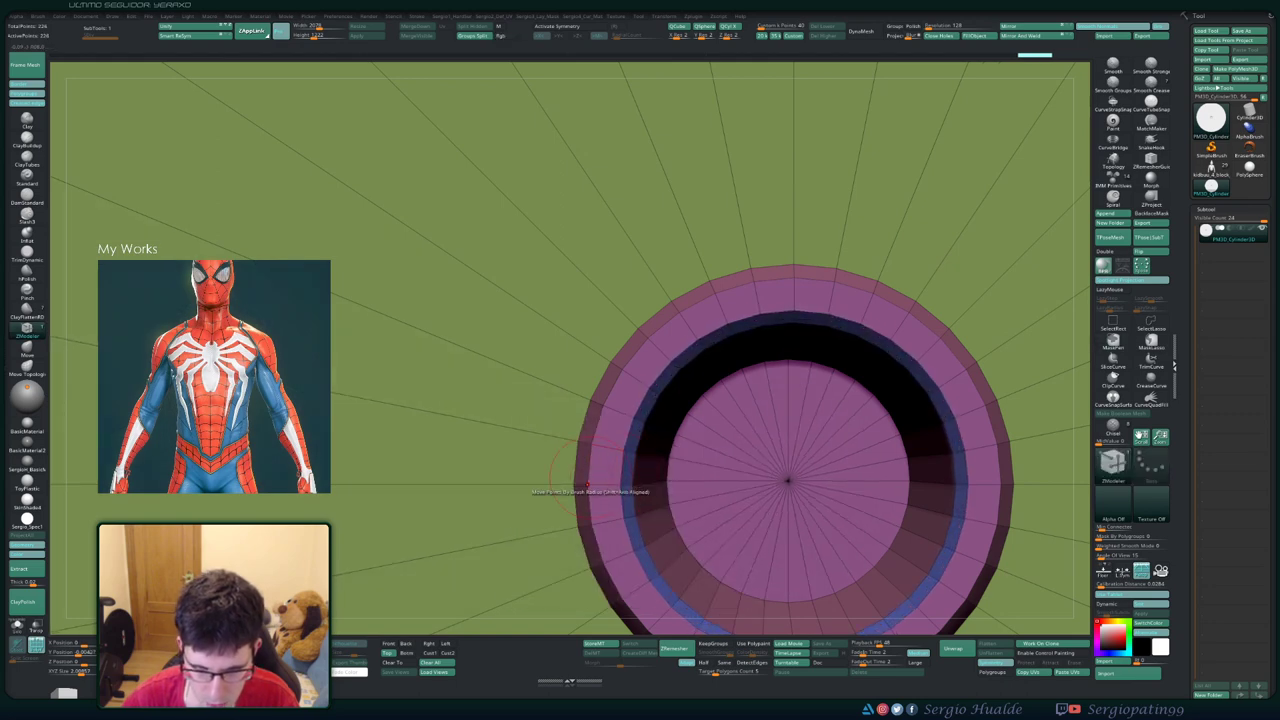
click(598, 498)
- Tilt the cylinder to see its rim and choose the Inset edge action
drag(572, 484, 540, 493)
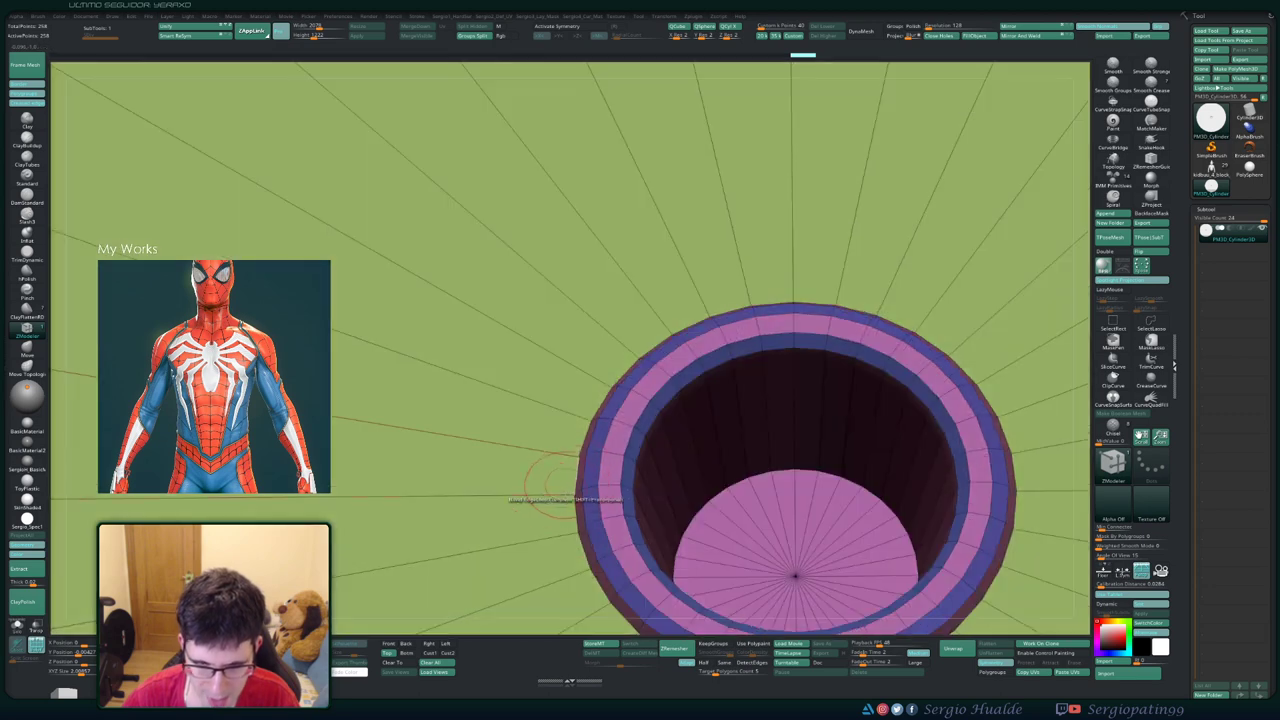
key(space)
click(540, 484)
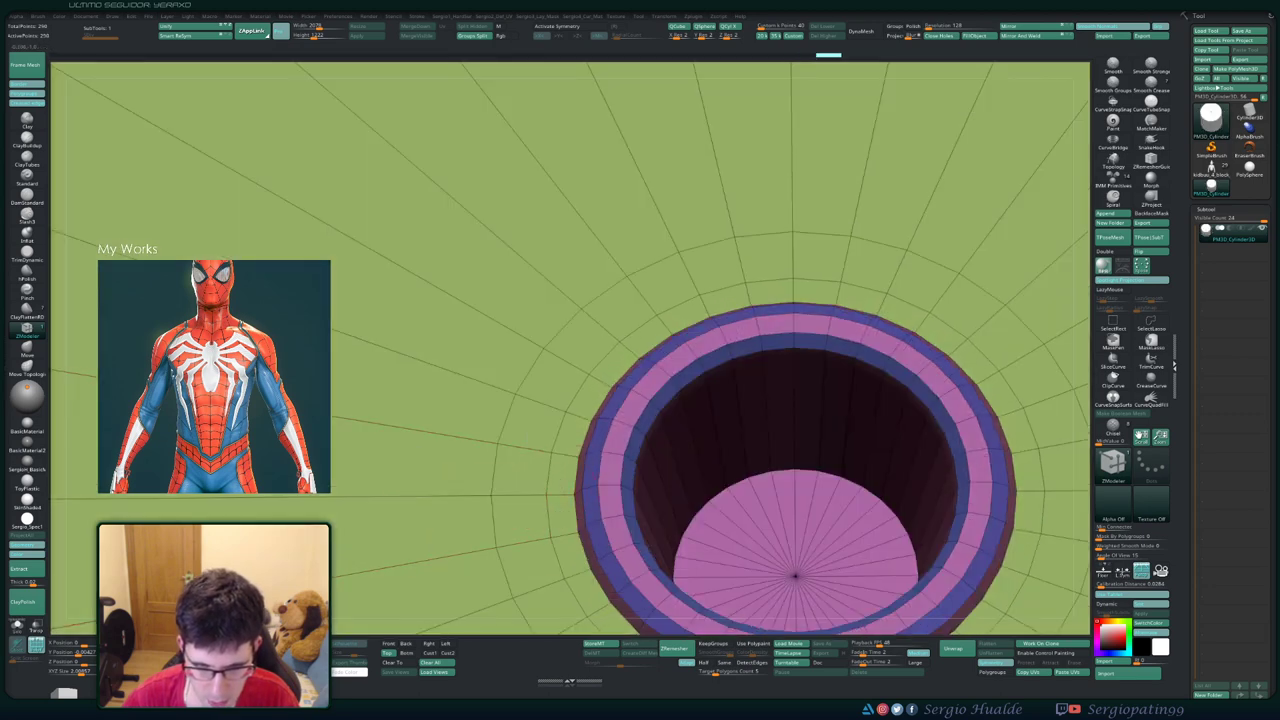
drag(514, 491, 598, 430)
key(space)
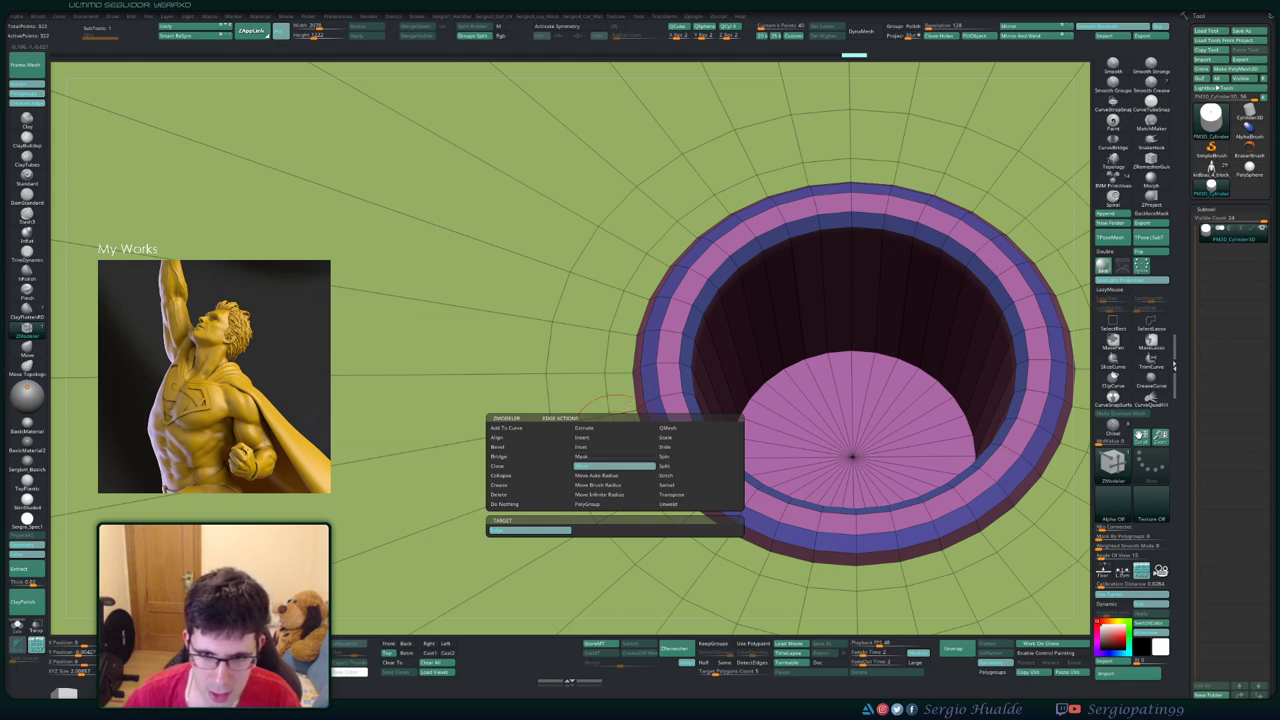
- Insert an edge loop ring around the hole
click(612, 430)
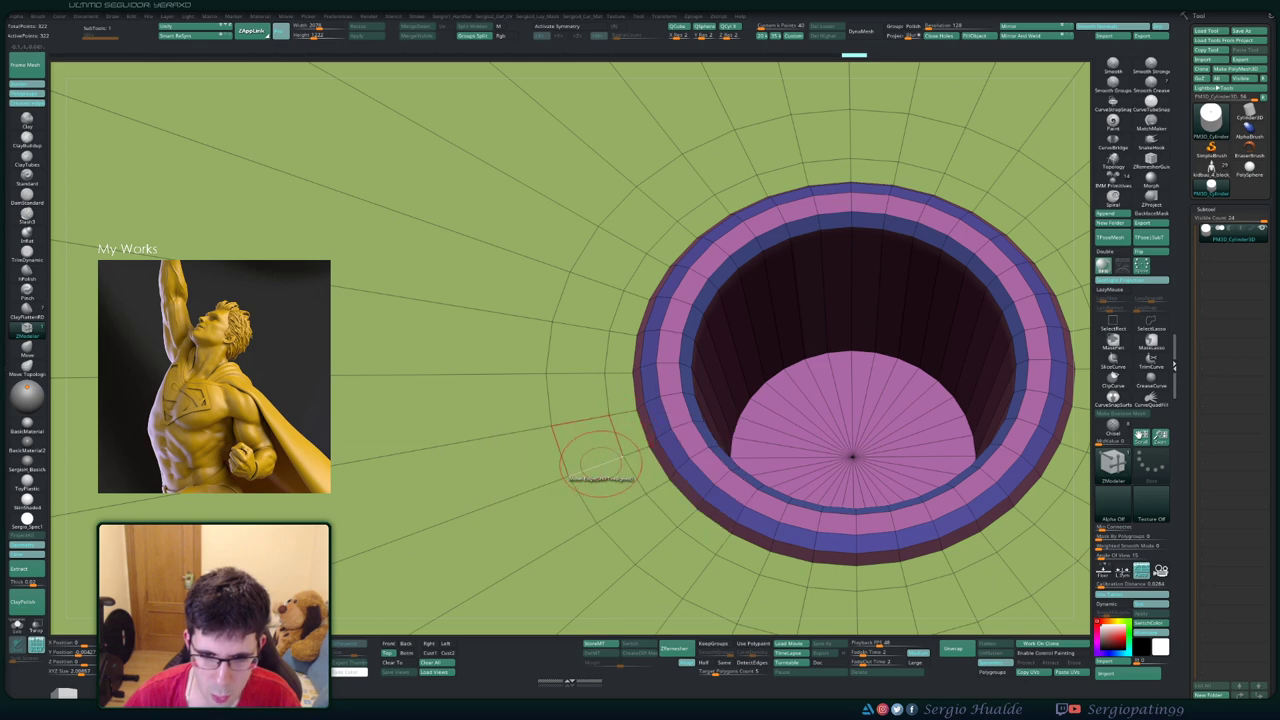
key(space)
click(578, 474)
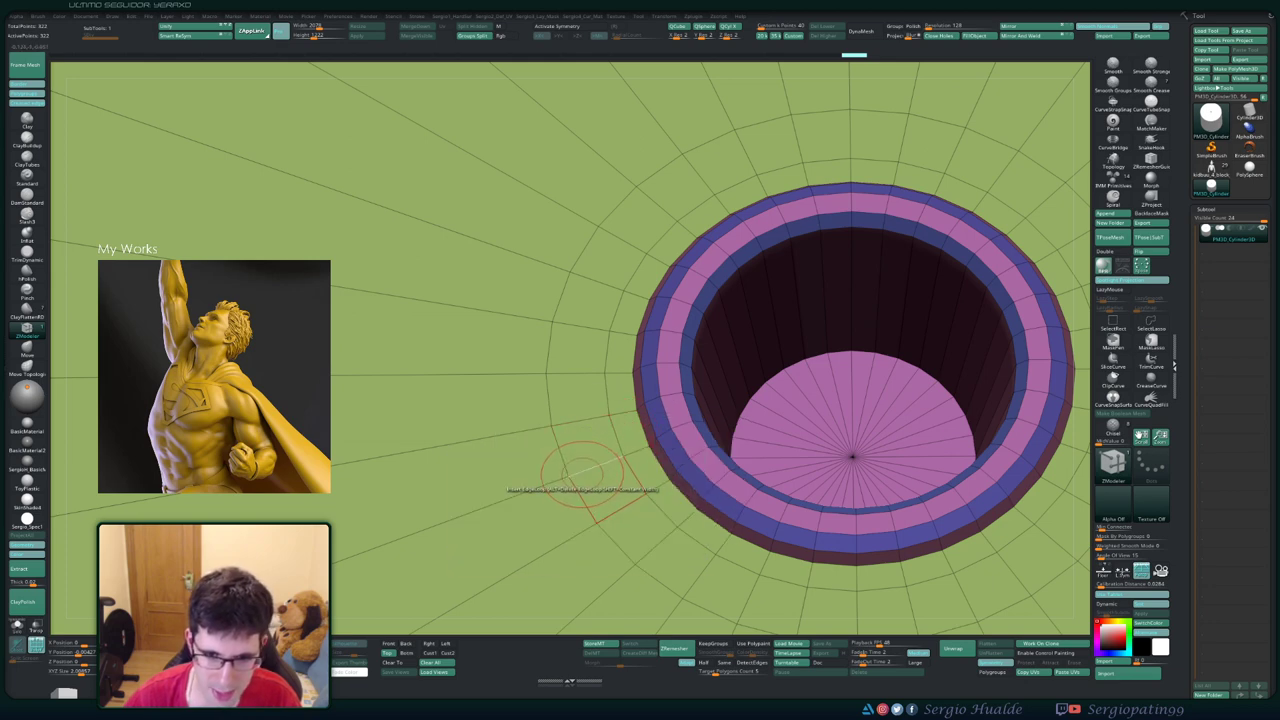
key(space)
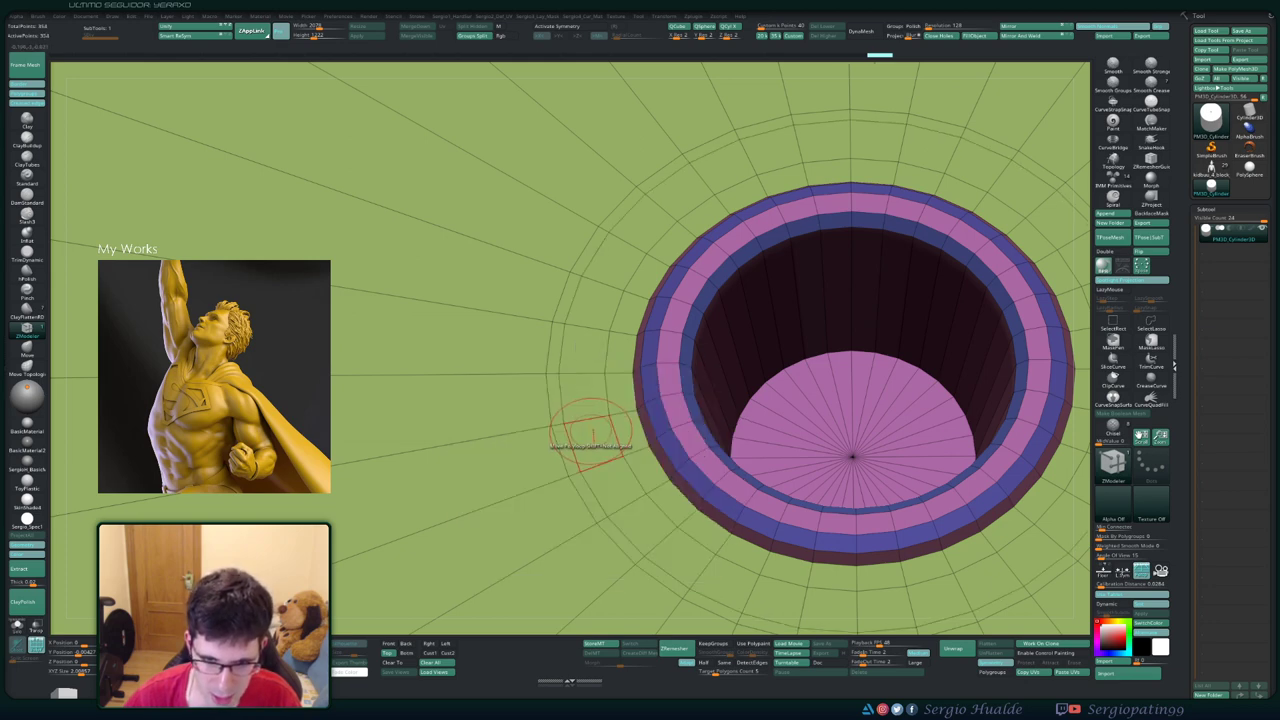
key(space)
click(590, 432)
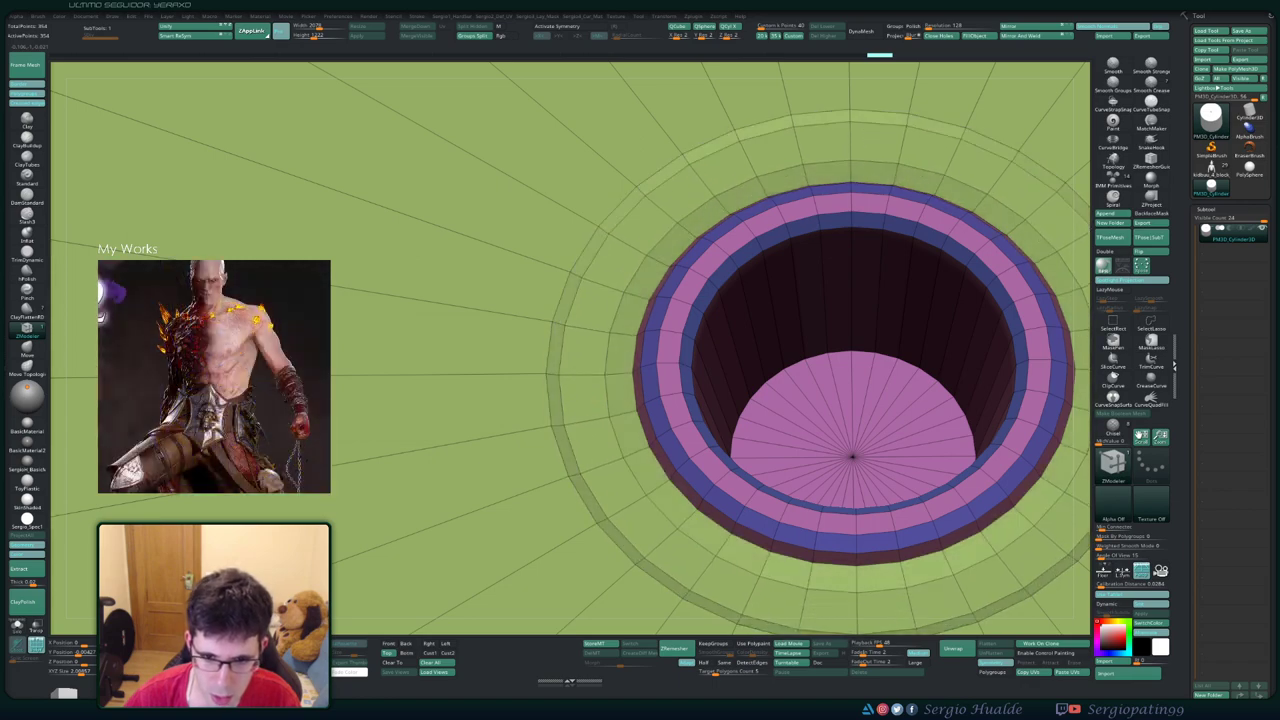
- Add more concentric edge loops in the flat ring, then centre the hole and turn off PolyFrame
mouse_move(600, 450)
mouse_down()
mouse_move(610, 520)
mouse_move(595, 450)
mouse_up()
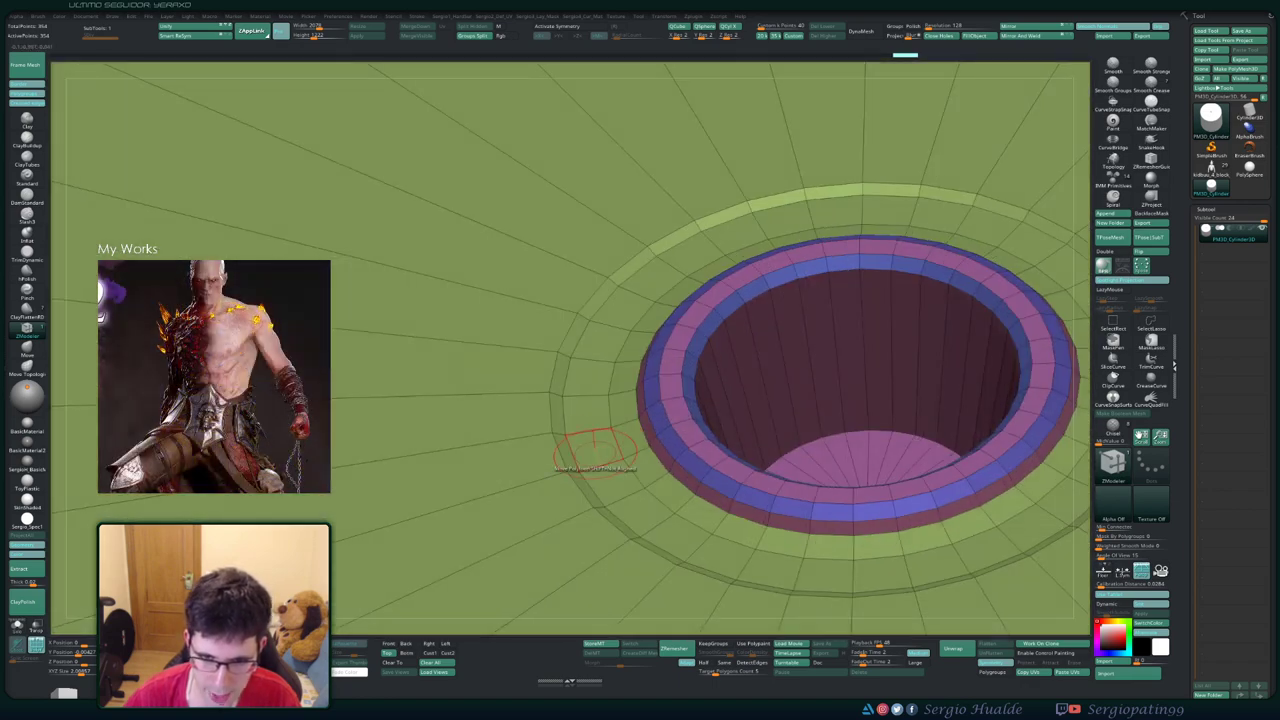
click(600, 439)
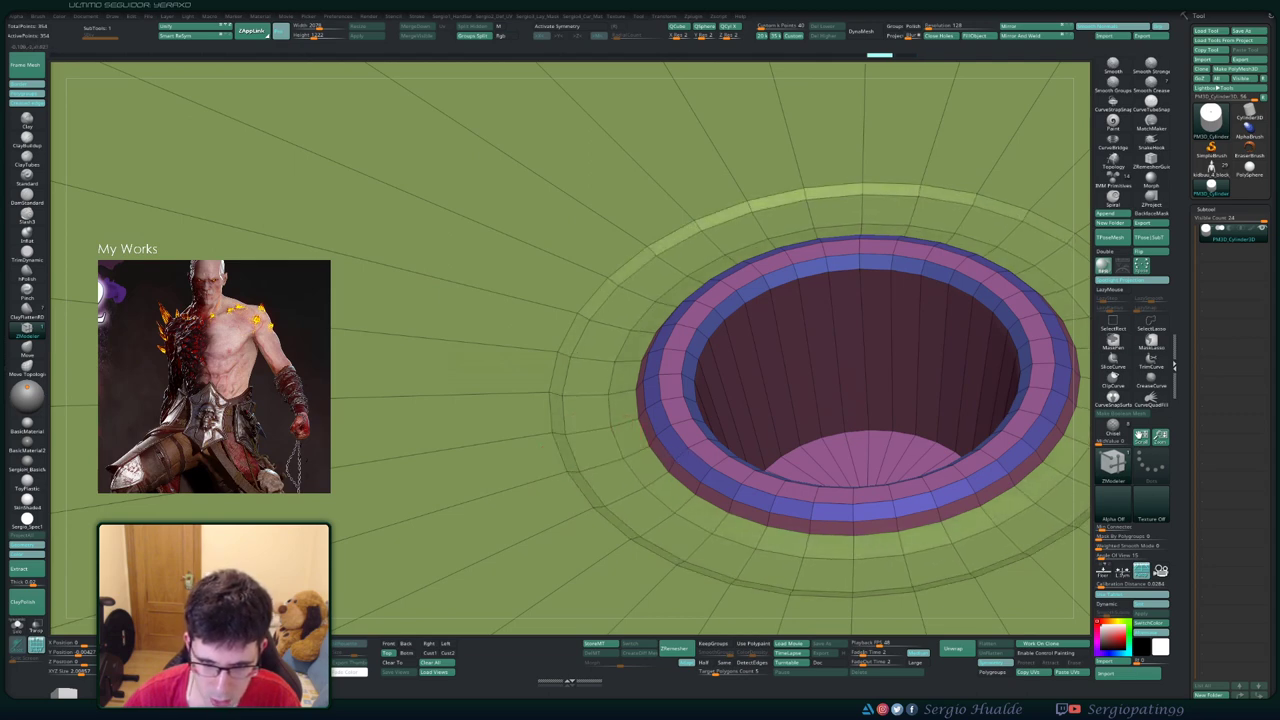
key(space)
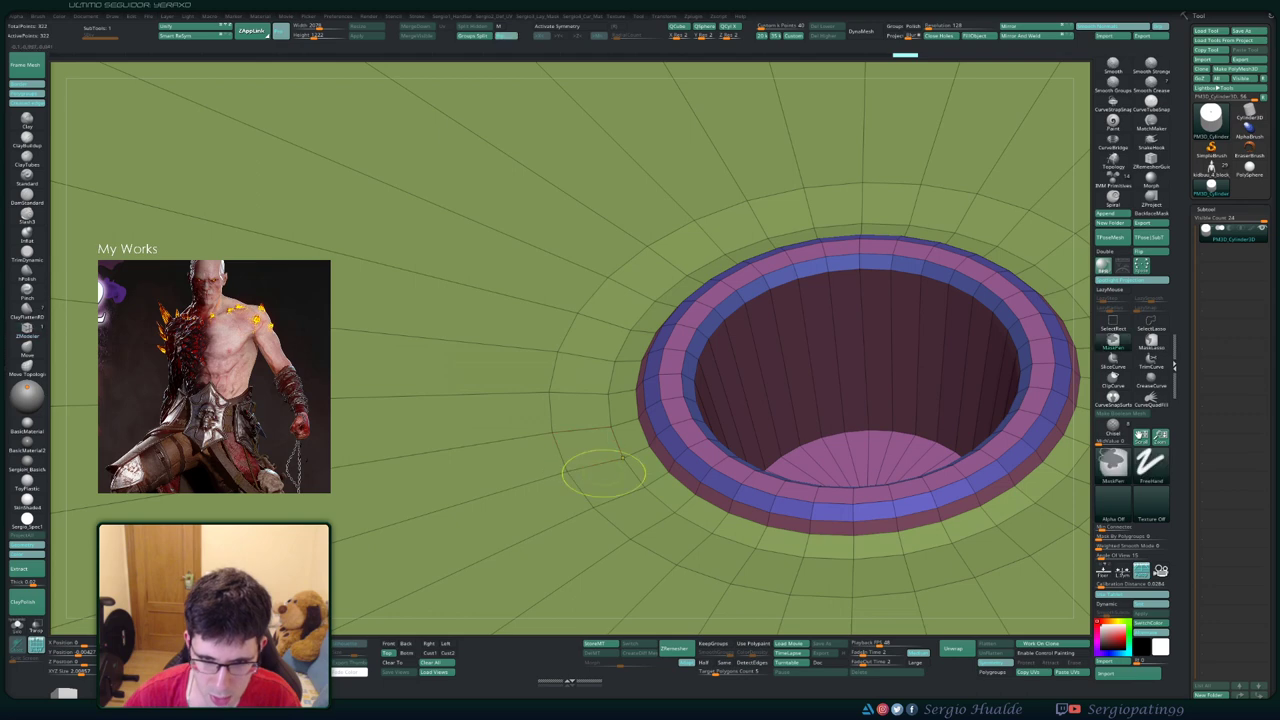
key(f)
key(shift+f)
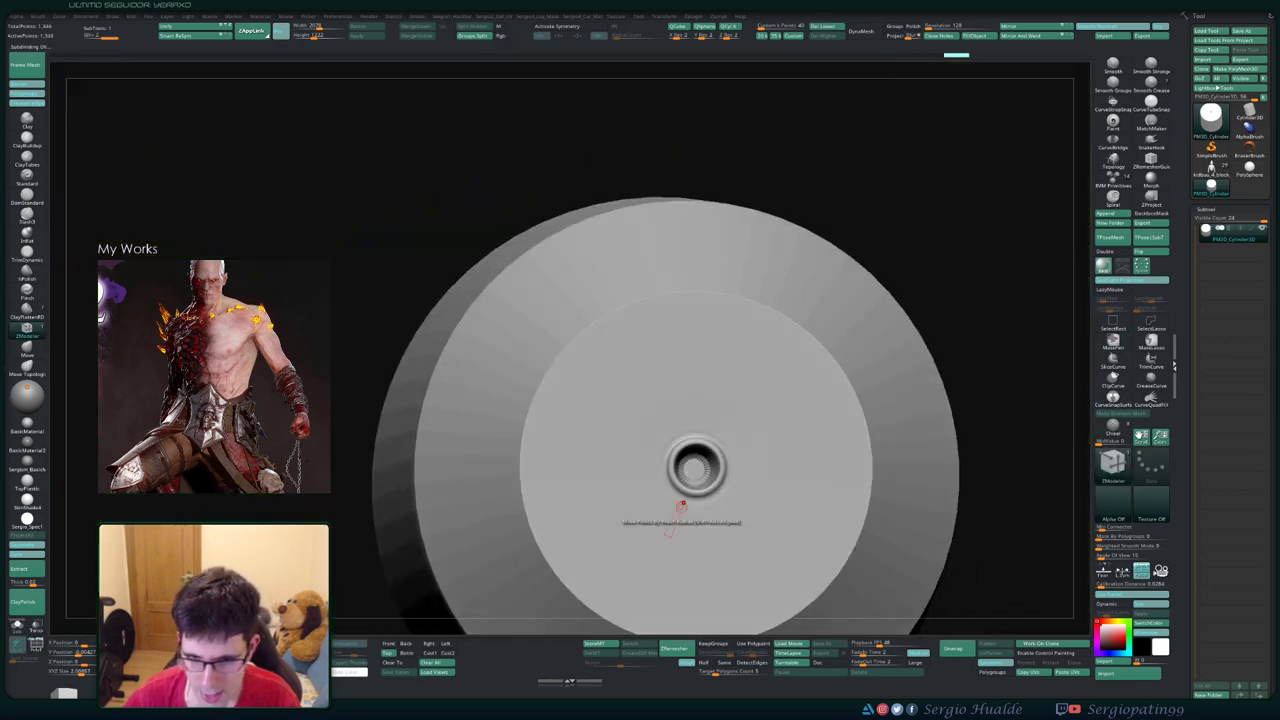
- Extrude the disc face into a long cylinder, checking it from front and side views
shift+drag(600, 428, 712, 519)
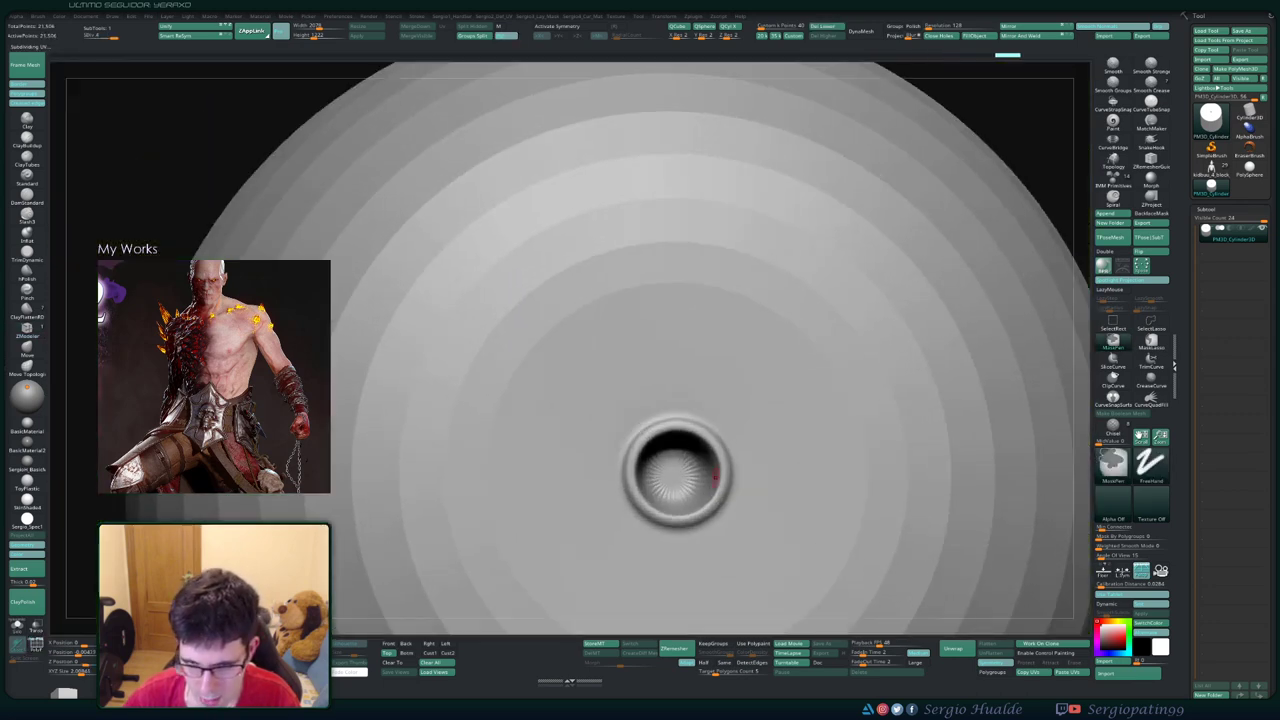
mouse_move(712, 519)
right_down()
mouse_move(738, 496)
mouse_move(691, 458)
right_up()
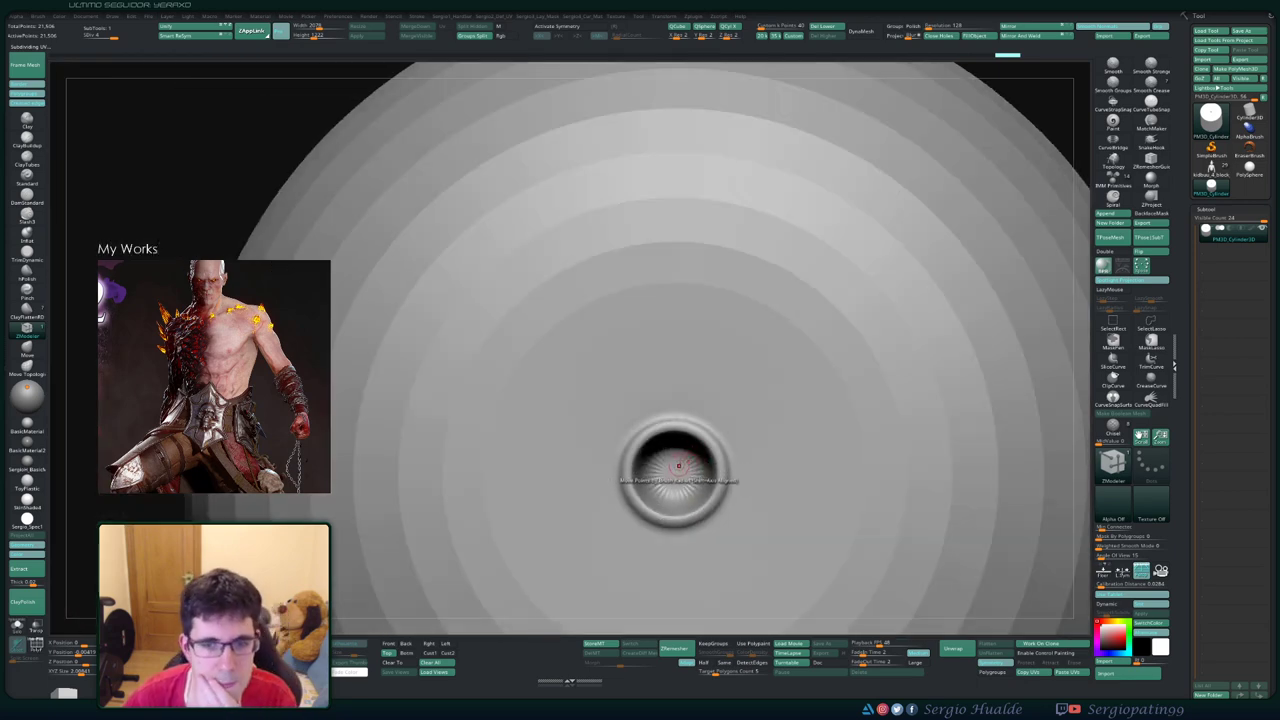
key(f)
right_drag(686, 470, 715, 488)
drag(715, 488, 734, 480)
right_drag(734, 480, 770, 480)
key(f)
- Lasso-hide part of the cylinder, reveal it again, and shrink the document canvas
mouse_move(798, 192)
ctrl+shift+mouse_down()
mouse_move(578, 455)
mouse_move(585, 465)
ctrl+shift+mouse_up()
ctrl+shift+click(650, 186)
ctrl+shift+drag(650, 186, 801, 425)
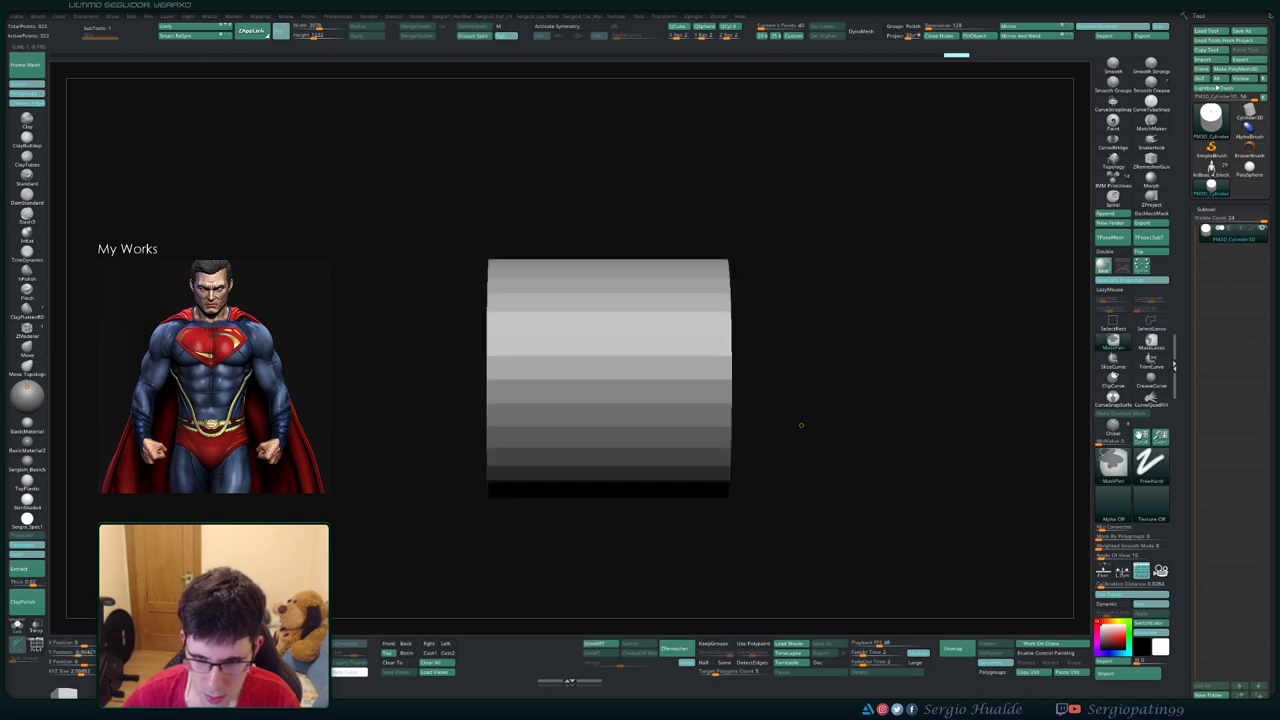
mouse_move(801, 425)
right_down()
mouse_move(782, 427)
mouse_move(800, 420)
mouse_move(770, 360)
mouse_move(727, 408)
right_up()
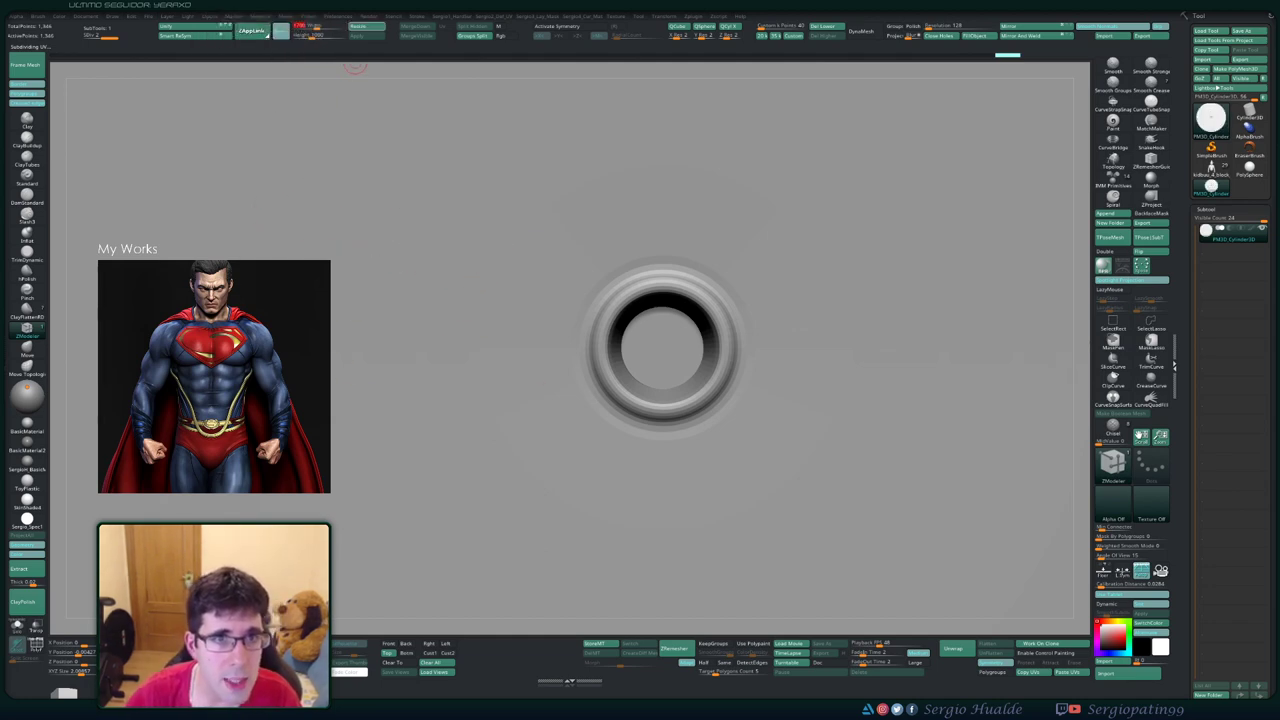
click(355, 64)
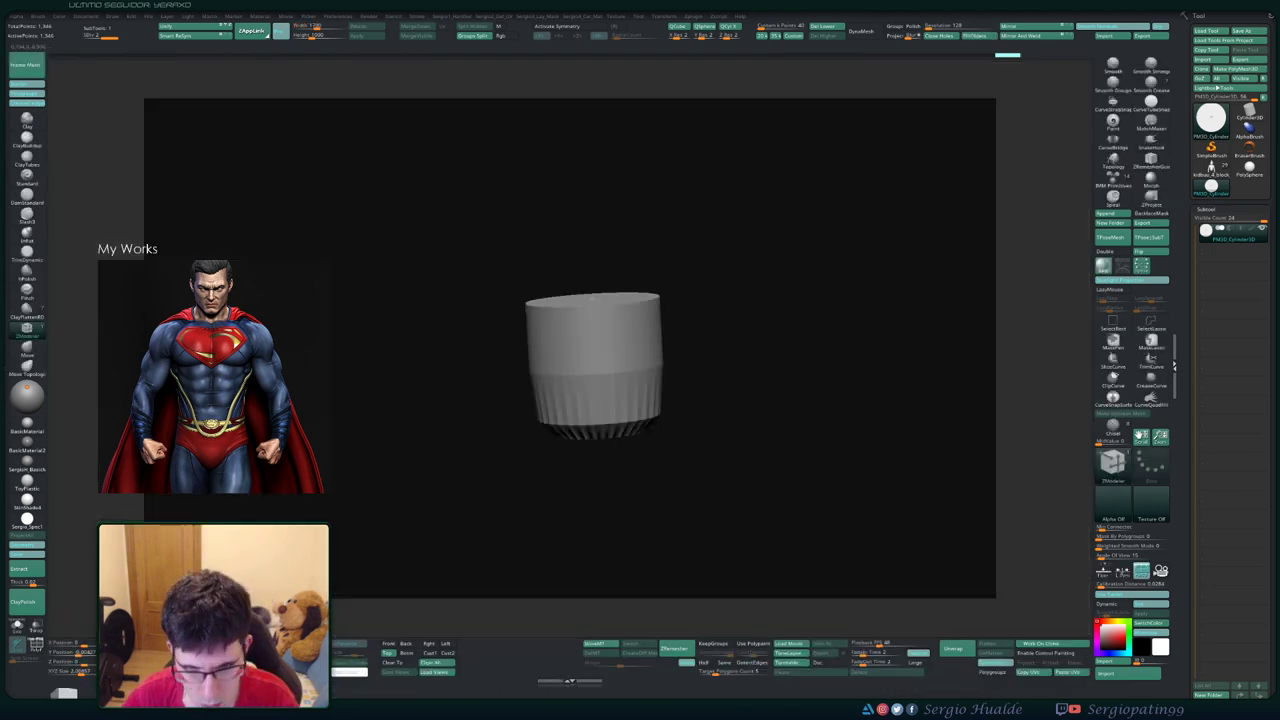
- Make the document square, redraw the cylinder in Edit mode, and zoom into its hole from above
shift+drag(620, 391, 624, 428)
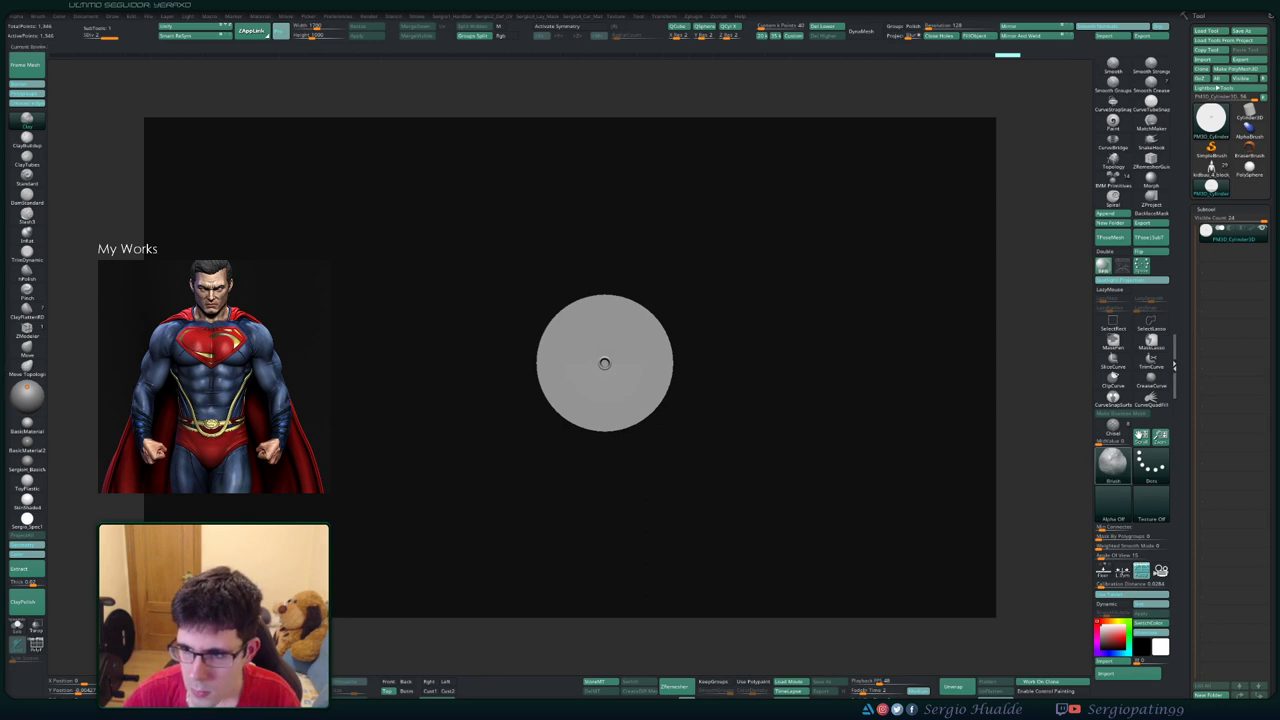
key(minus)
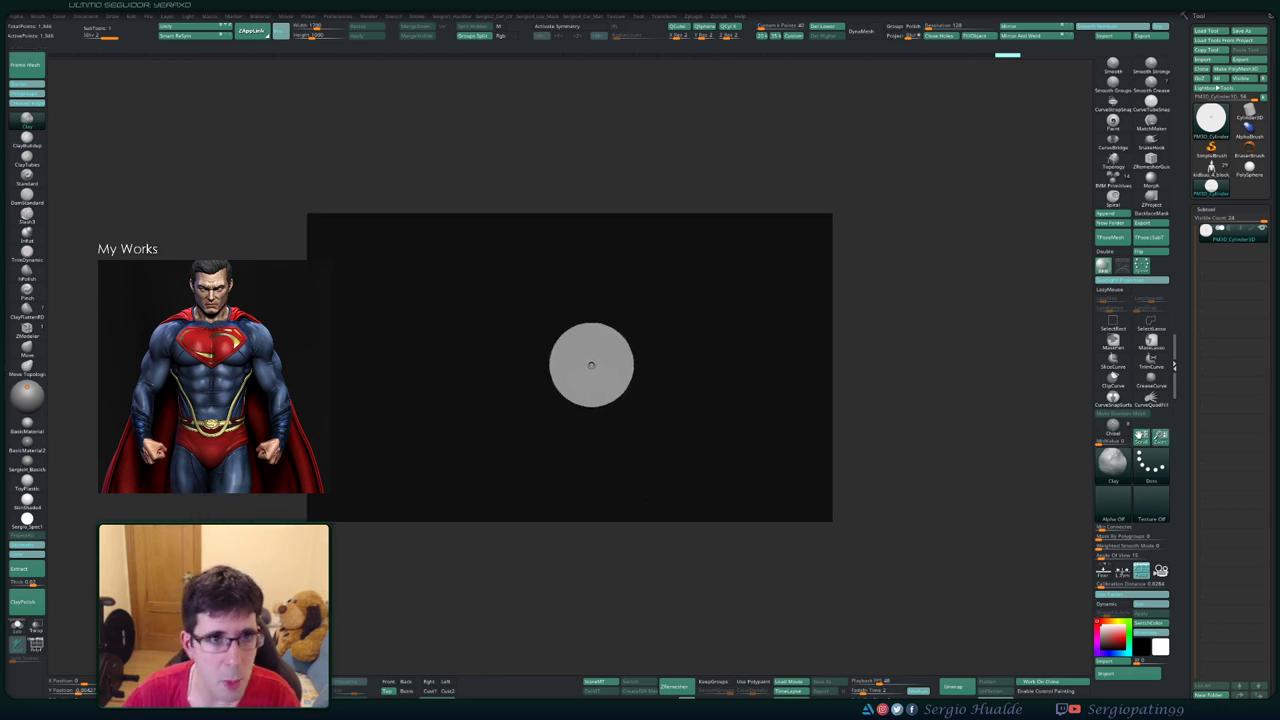
click(300, 27)
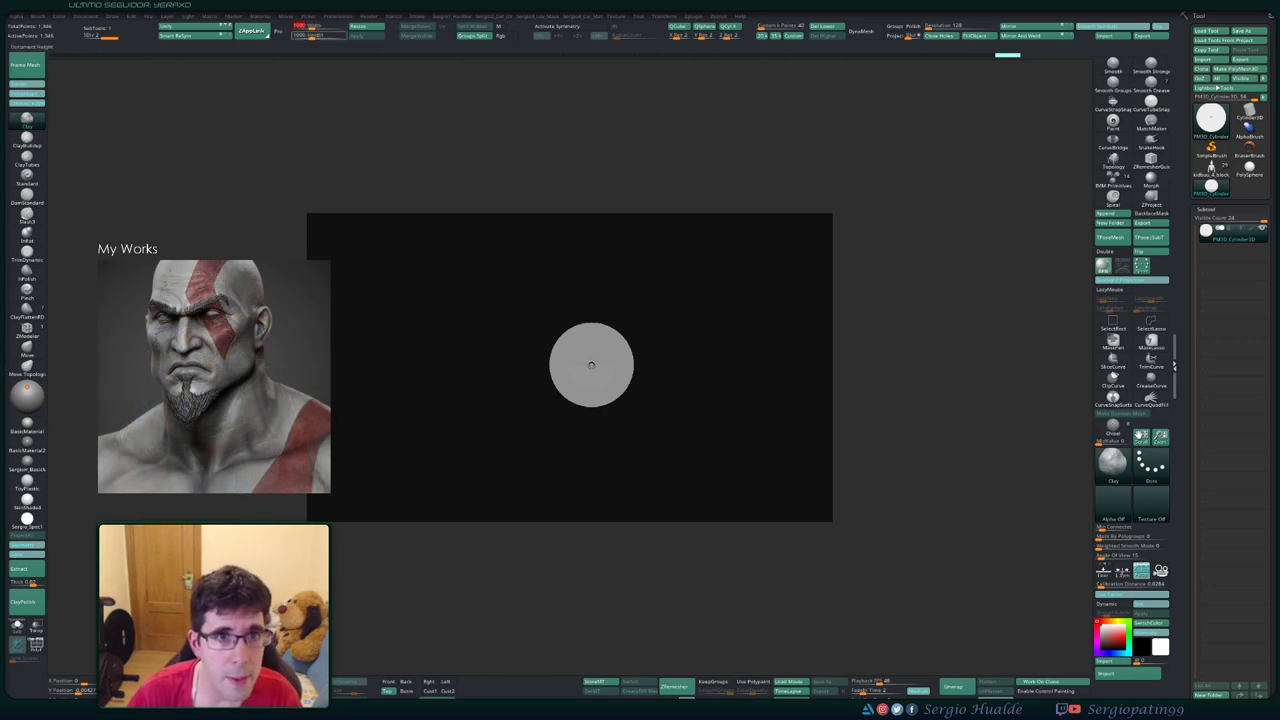
key(Return)
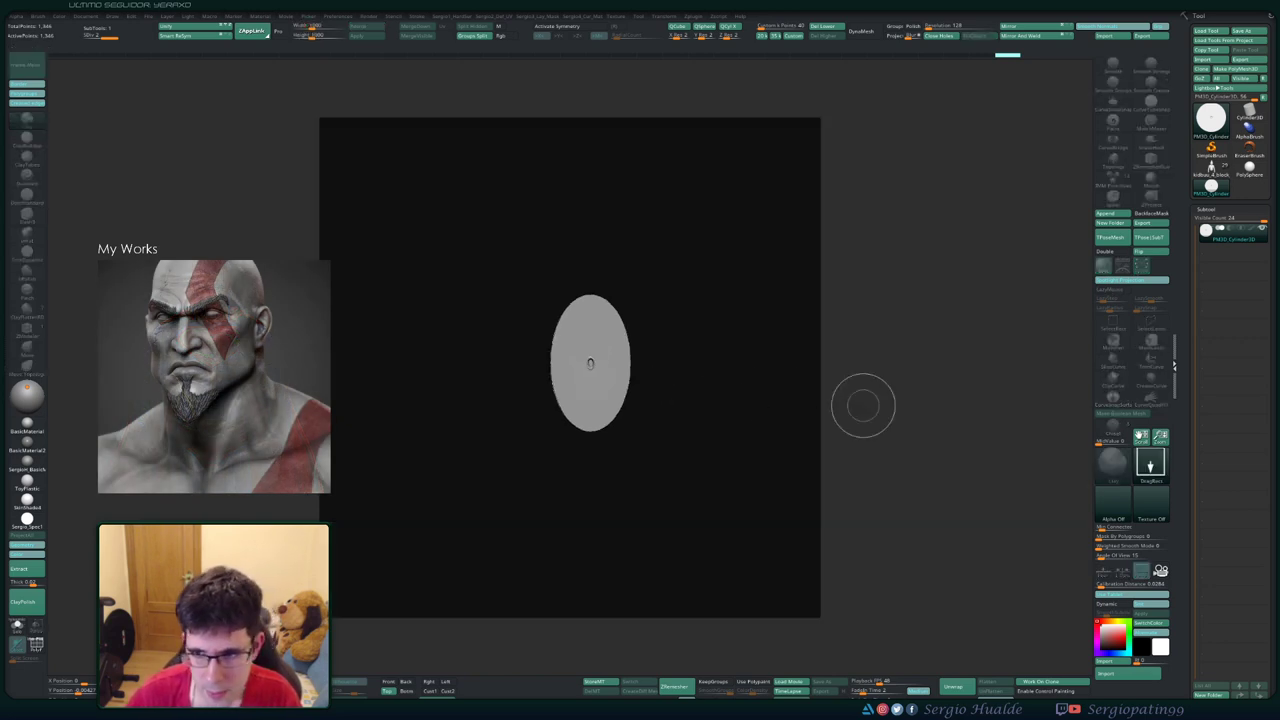
drag(590, 363, 557, 523)
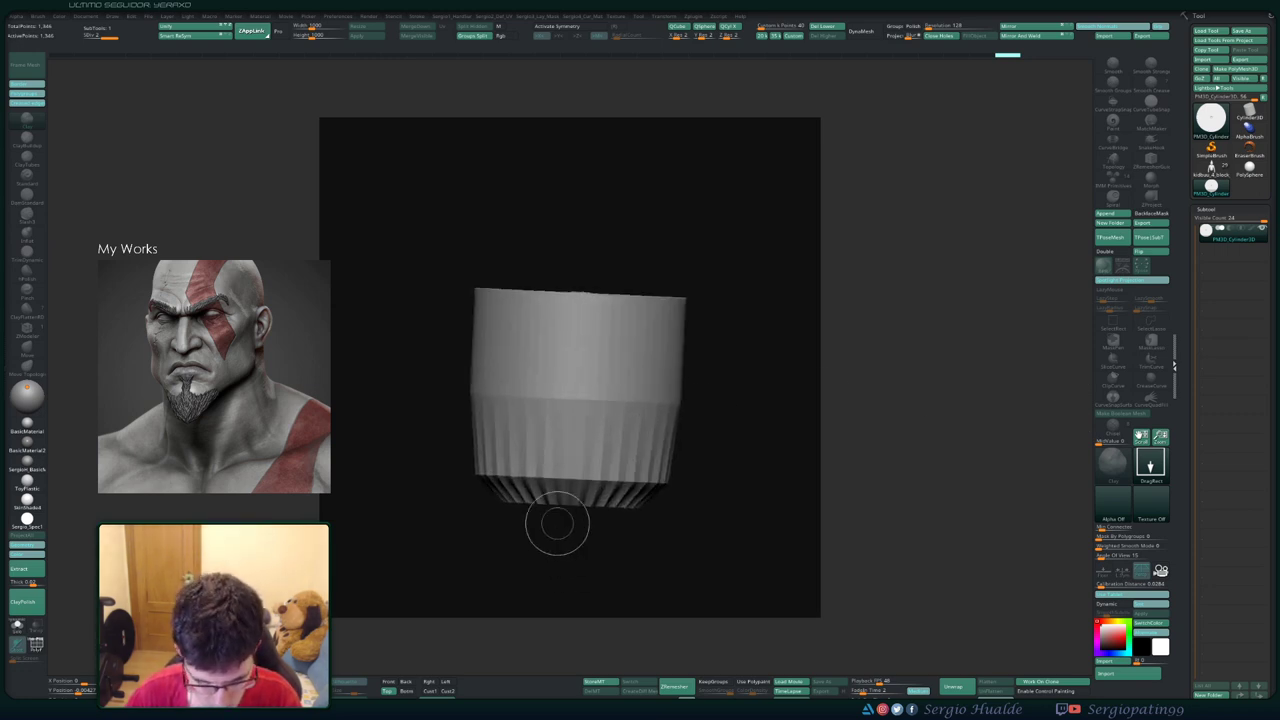
key(t)
alt+drag(604, 473, 604, 380)
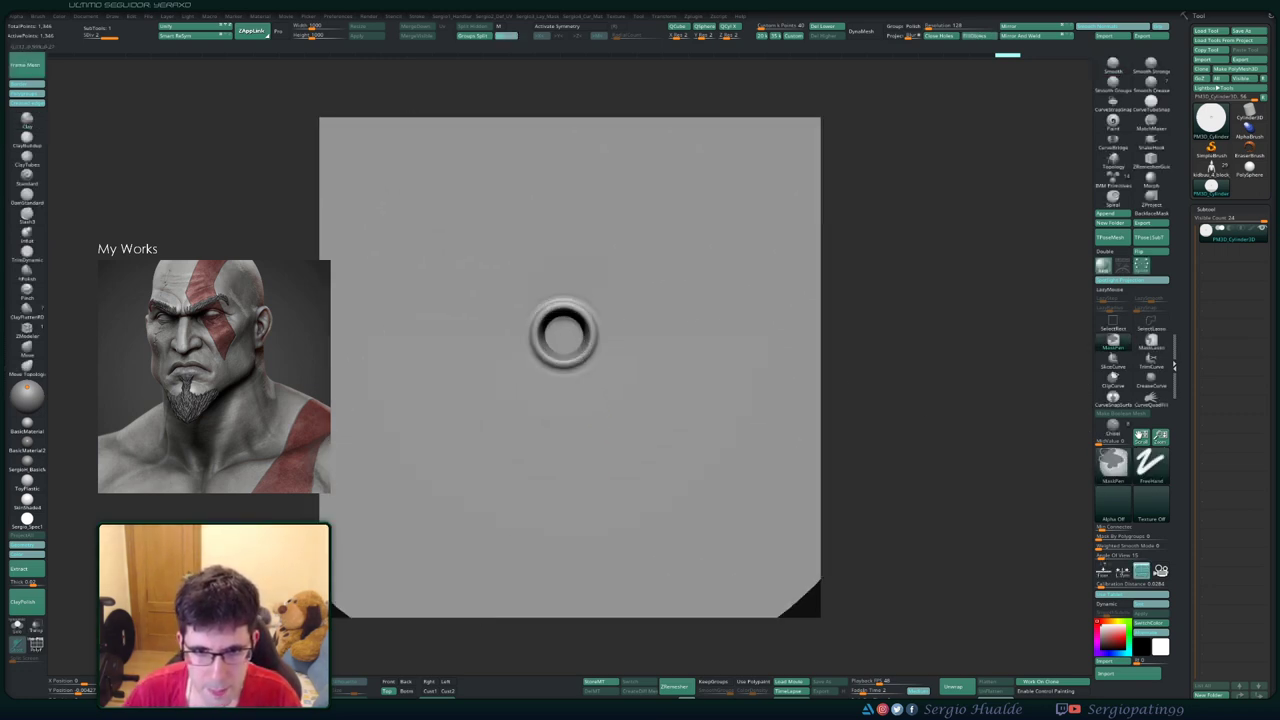
mouse_move(614, 484)
alt+mouse_down()
mouse_move(628, 457)
mouse_move(596, 458)
alt+mouse_up()
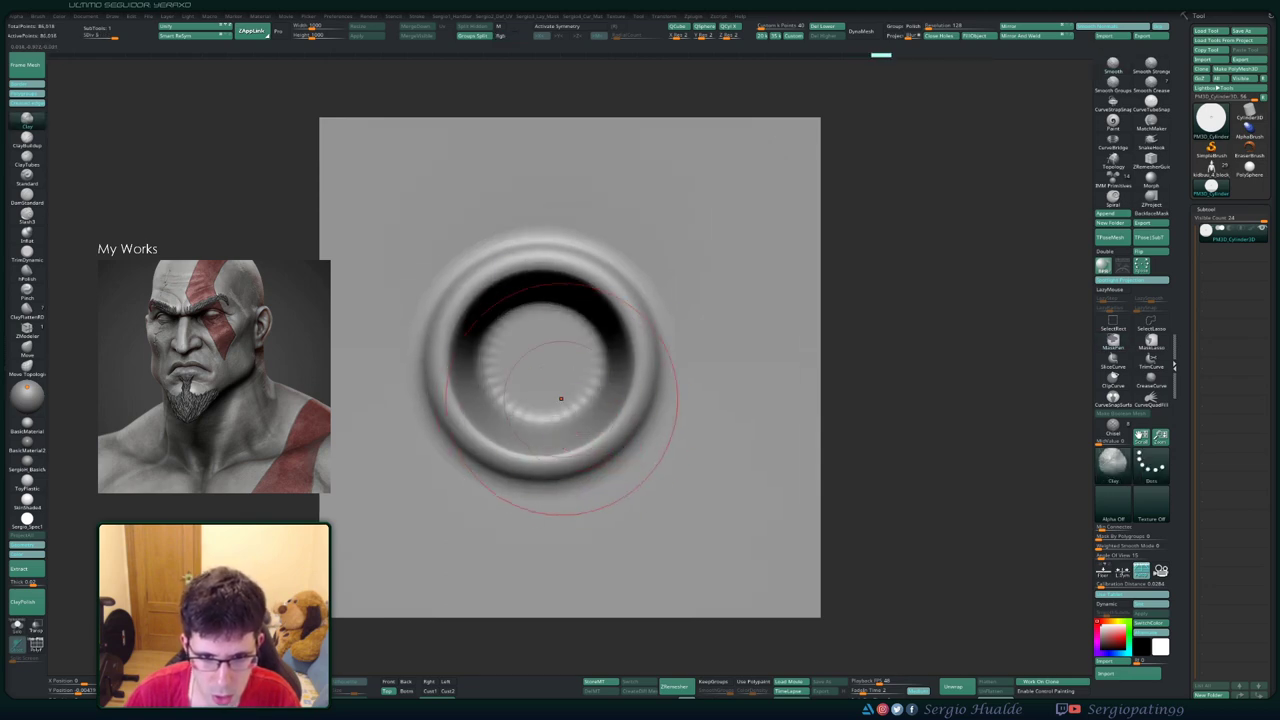
- Smooth the hole's inner edge and the bumps on its inner disc, toggling PolyFrame to check
shift+drag(552, 371, 523, 371)
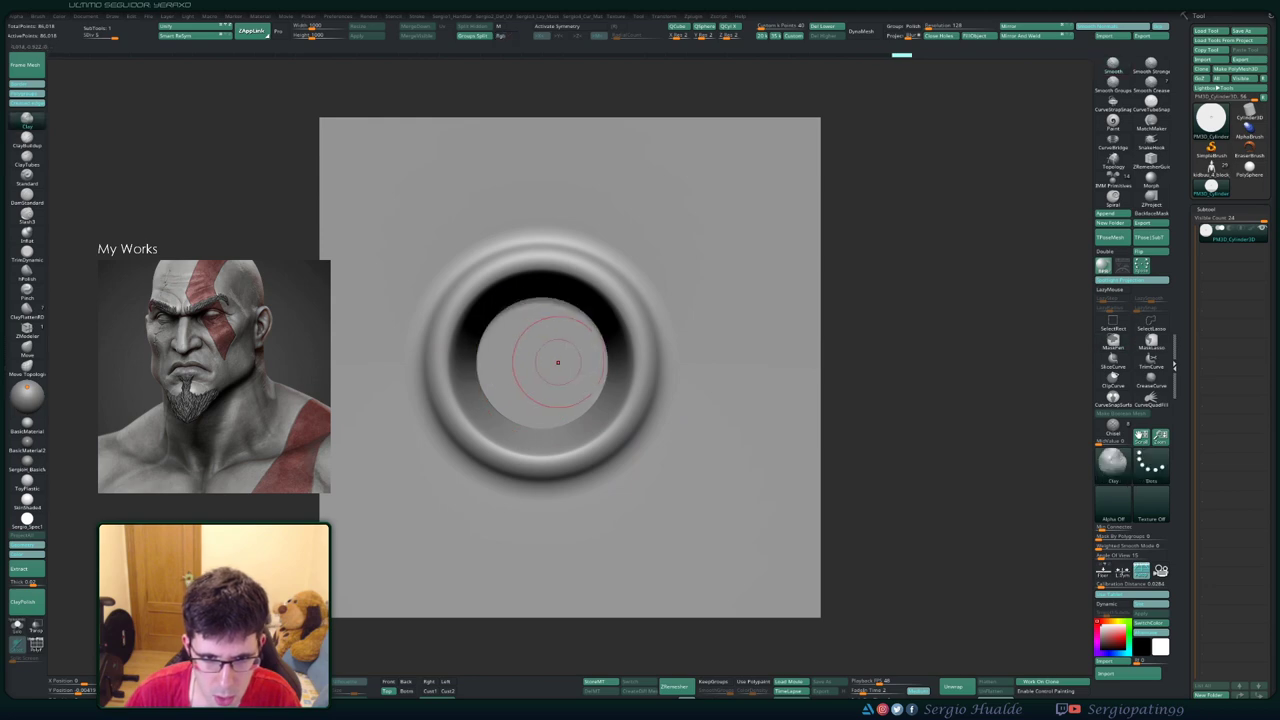
shift+drag(557, 313, 530, 330)
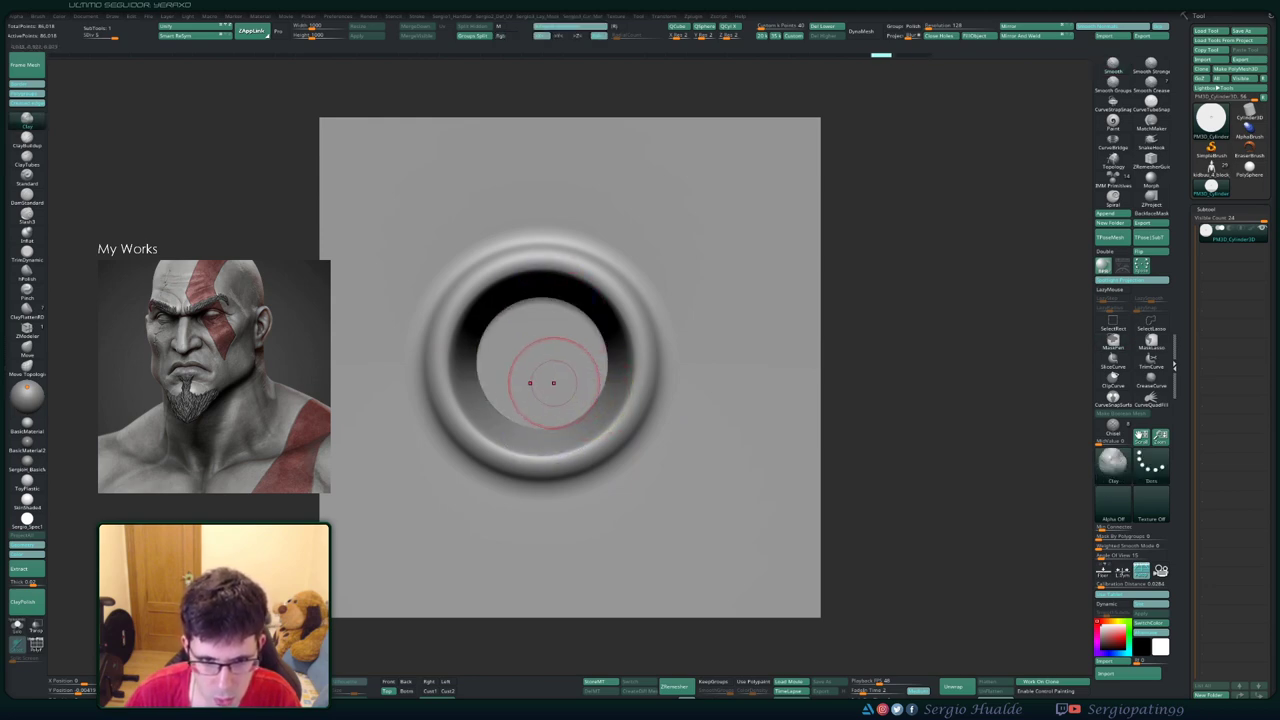
ctrl+shift+click(547, 382)
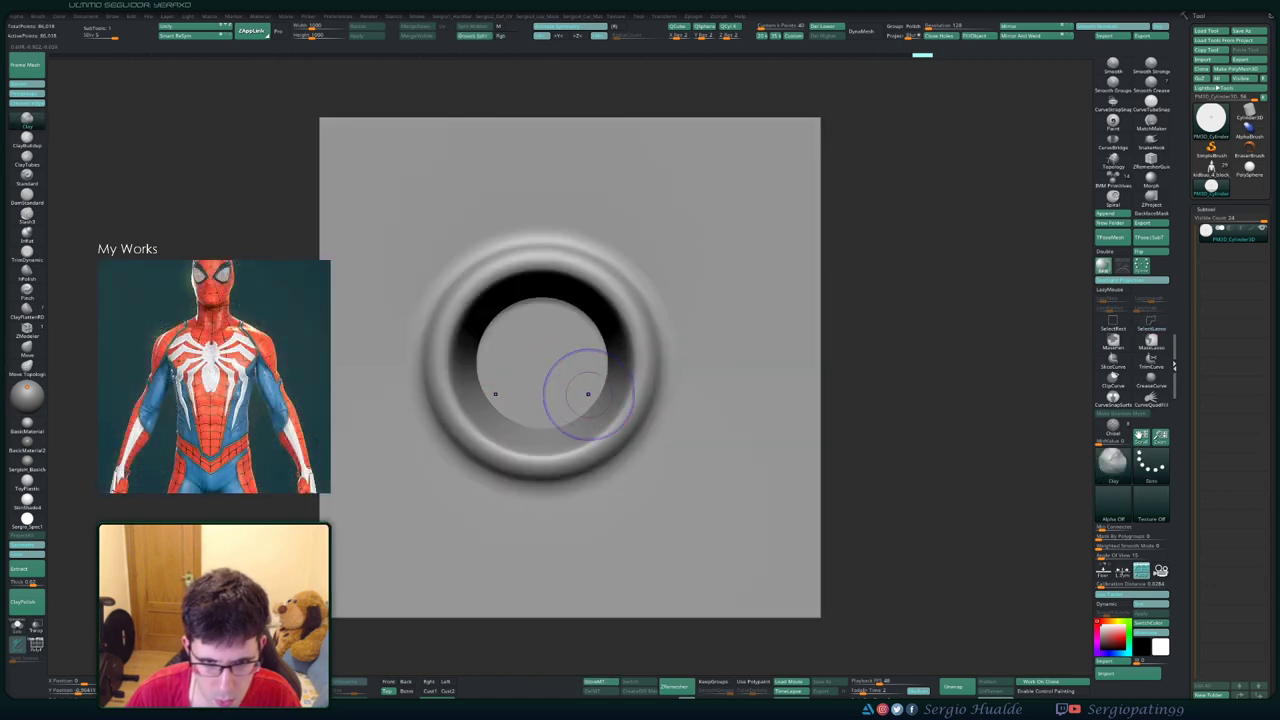
key(g)
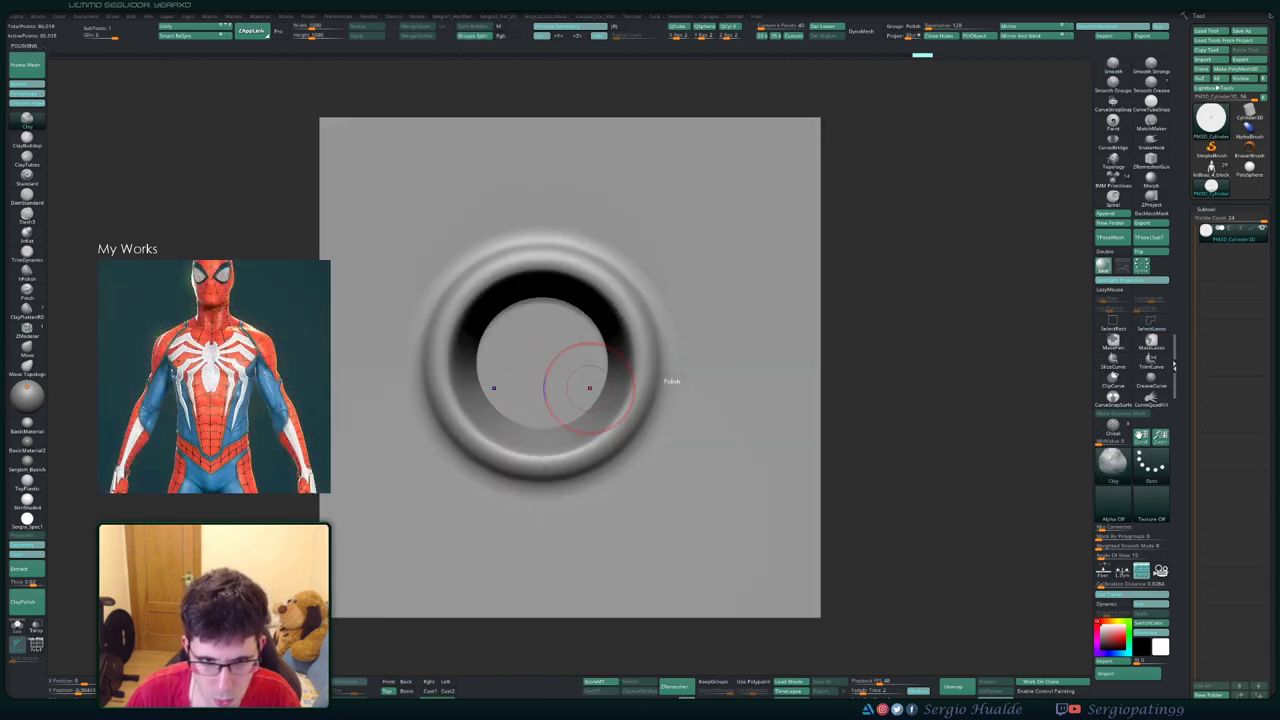
shift+drag(577, 354, 585, 325)
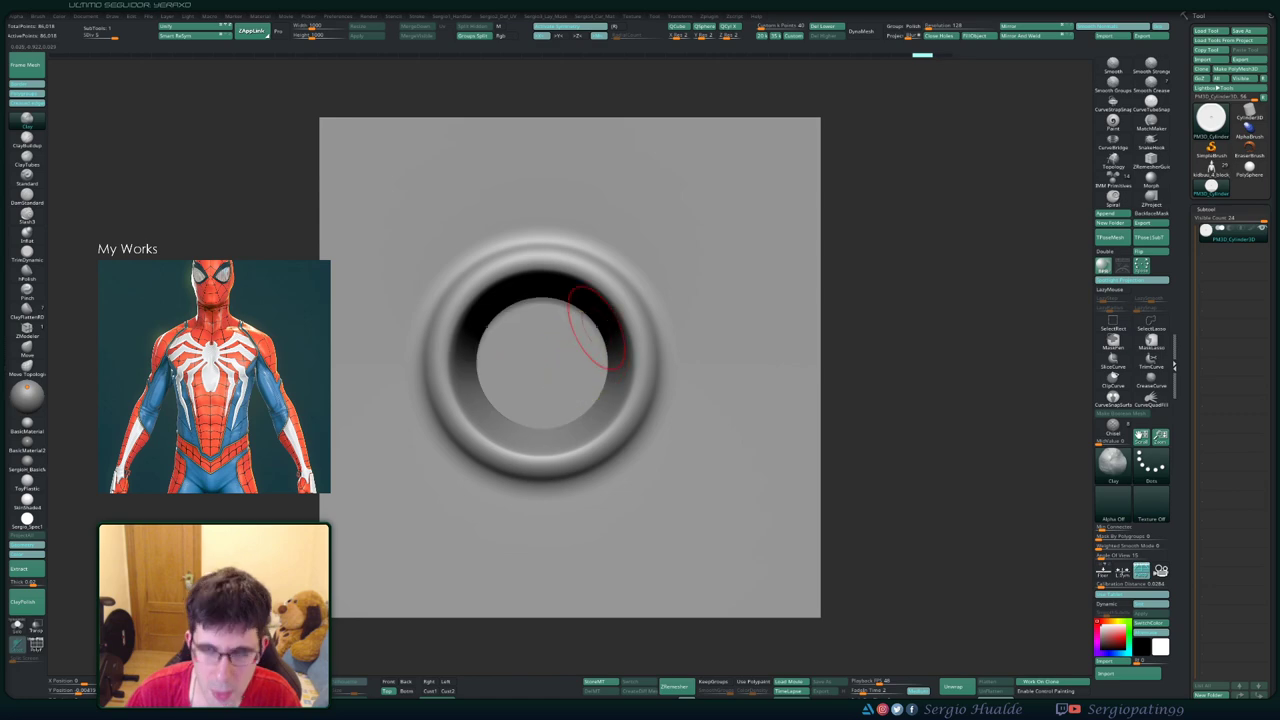
key(shift+f)
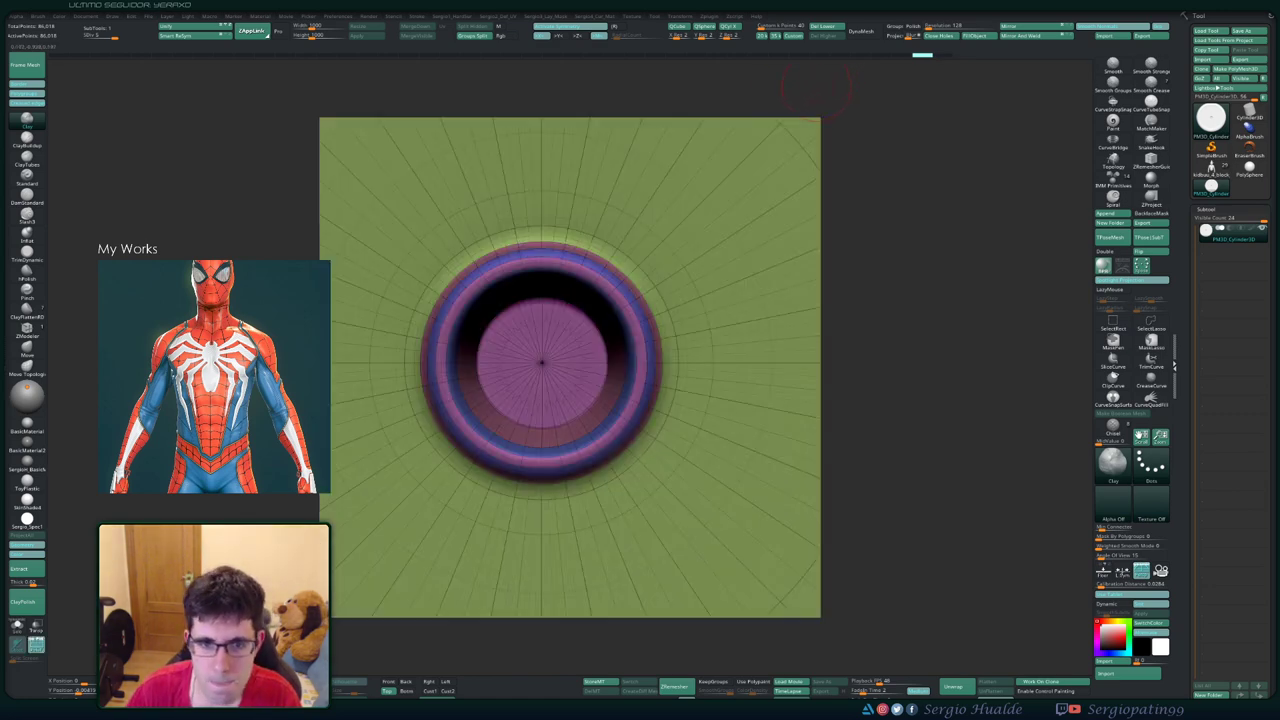
key(shift+f)
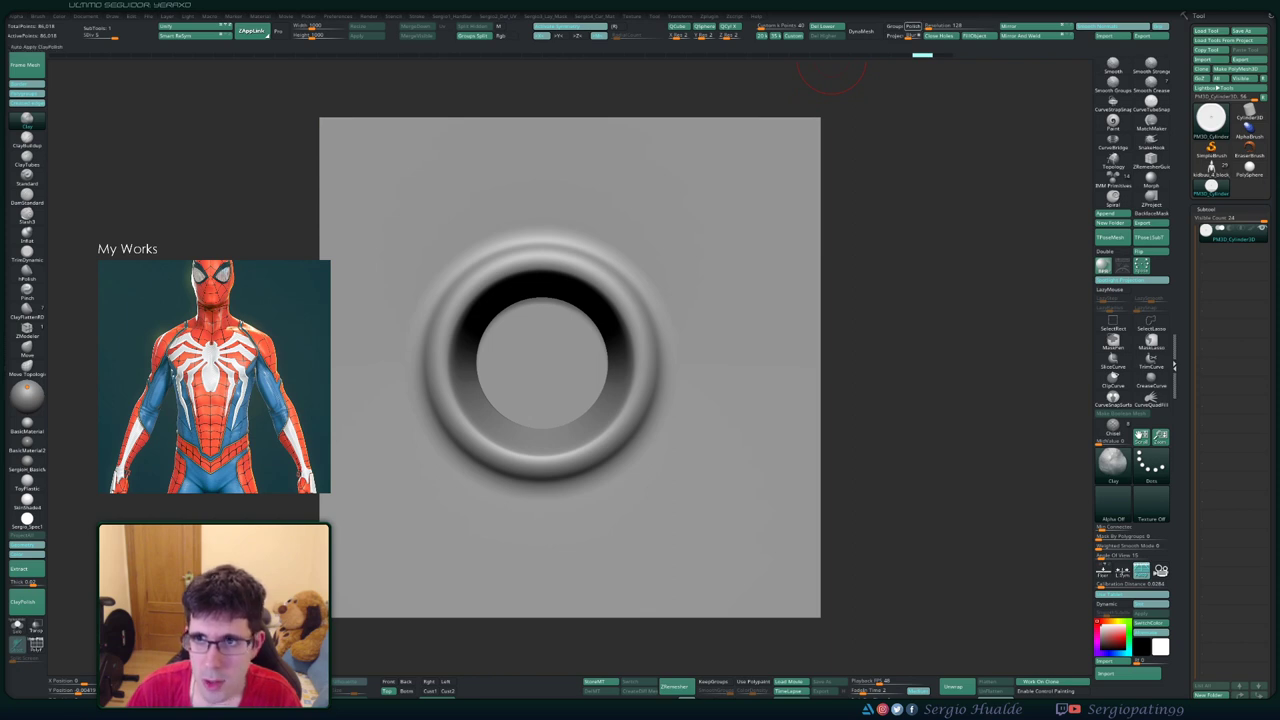
- DynaMesh the holed piece twice, declining to freeze subdivisions, and zoom out
click(861, 31)
click(839, 57)
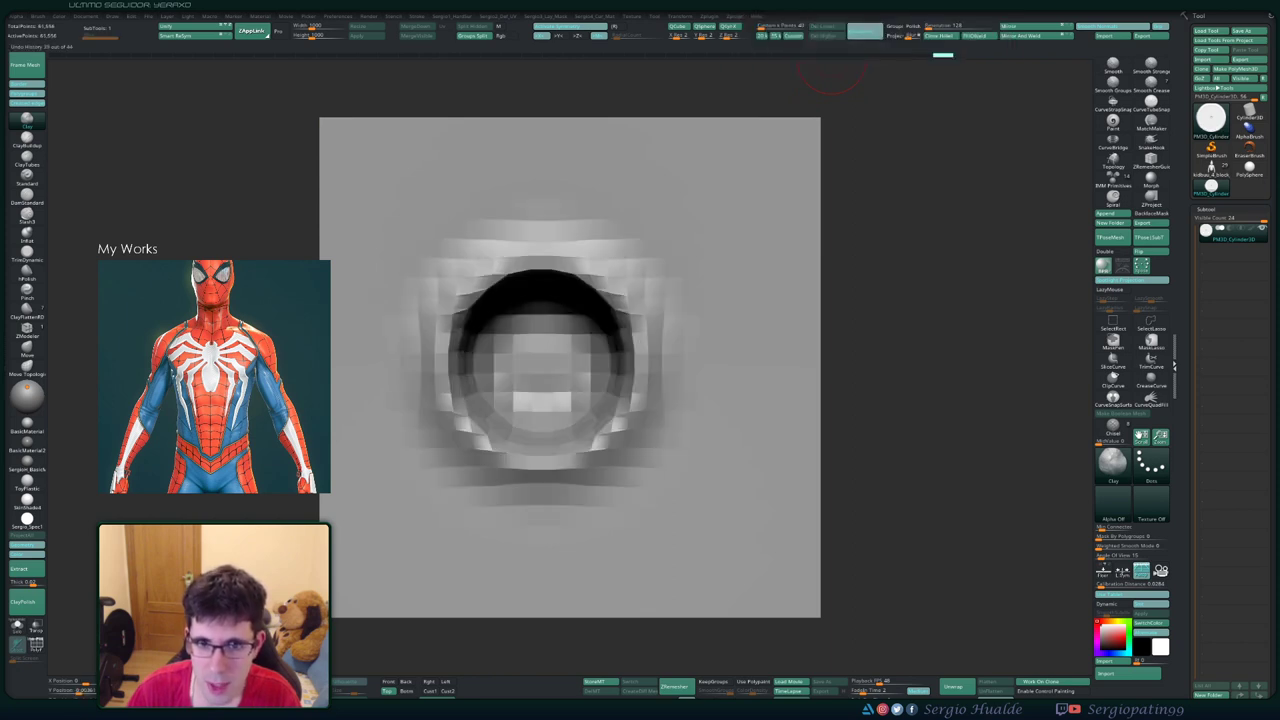
click(861, 31)
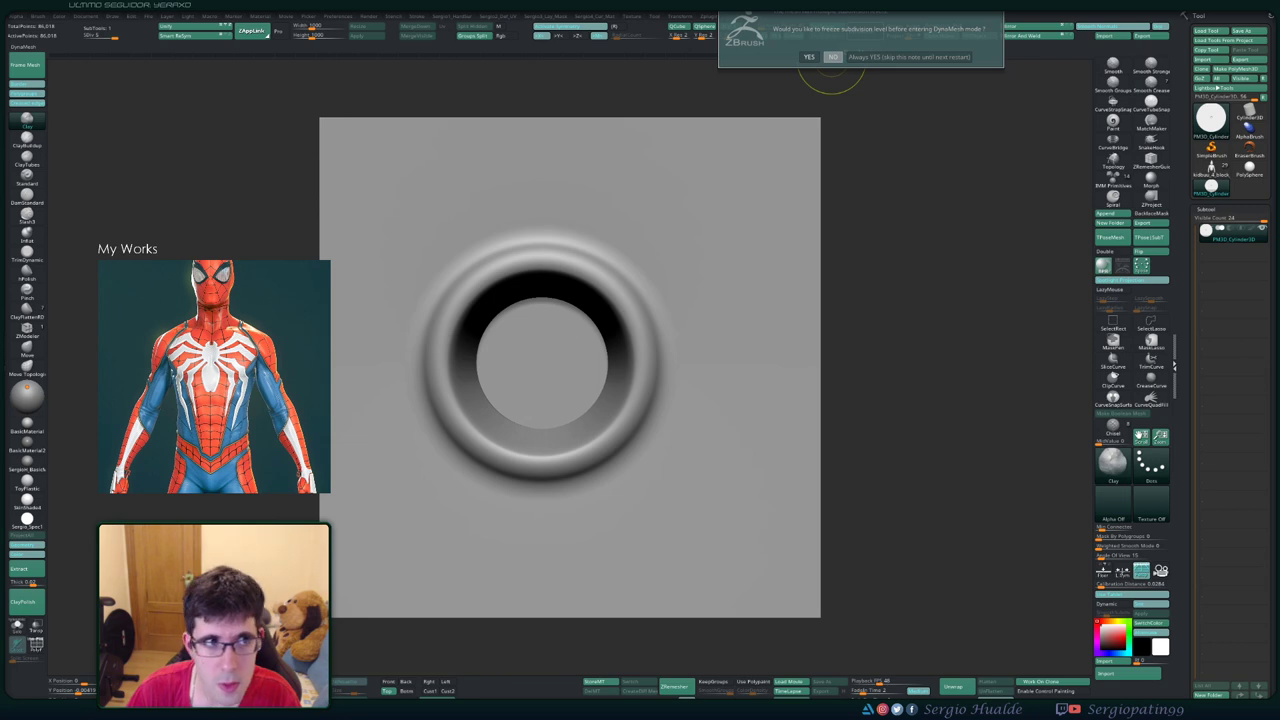
click(832, 57)
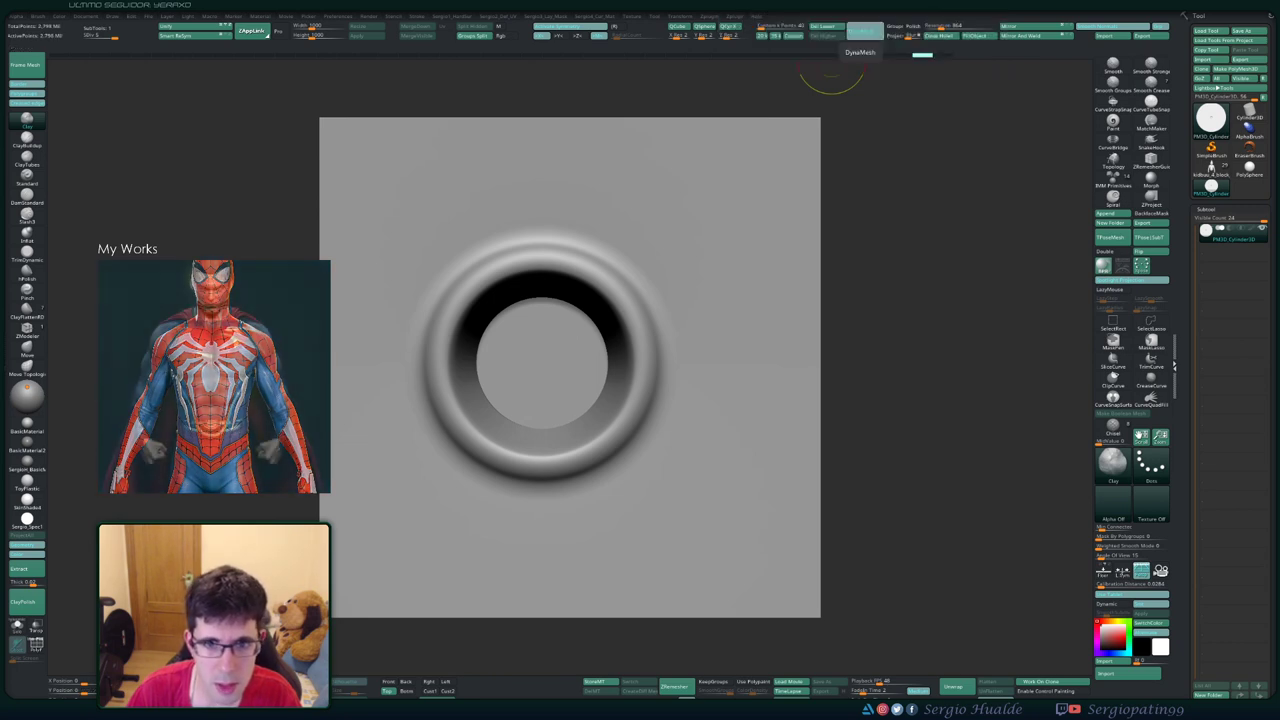
alt+drag(748, 160, 793, 175)
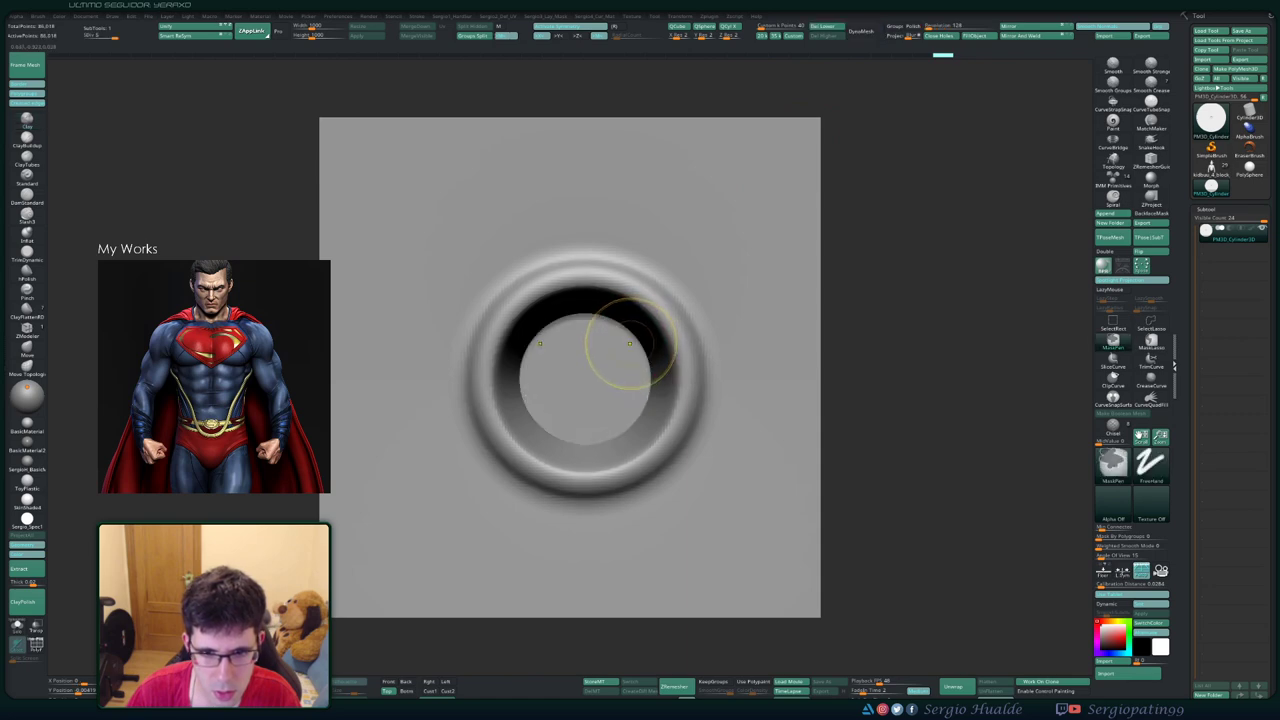
mouse_move(623, 349)
ctrl+right_down()
mouse_move(598, 265)
mouse_move(594, 392)
mouse_move(591, 365)
mouse_move(619, 380)
mouse_move(608, 391)
mouse_move(608, 371)
mouse_move(655, 375)
mouse_move(778, 331)
ctrl+right_up()
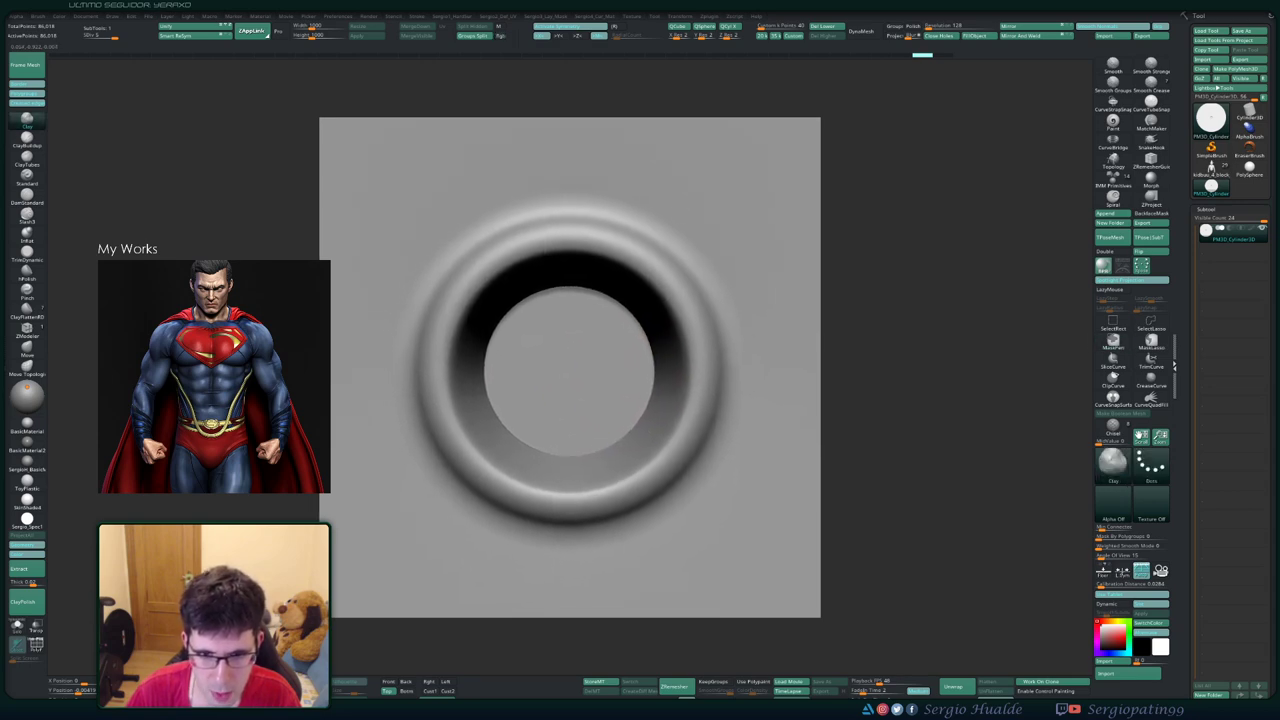
- Switch to the Standard brush with the dot-shaped alpha and load the multi-part character model
key(b)
key(s)
key(t)
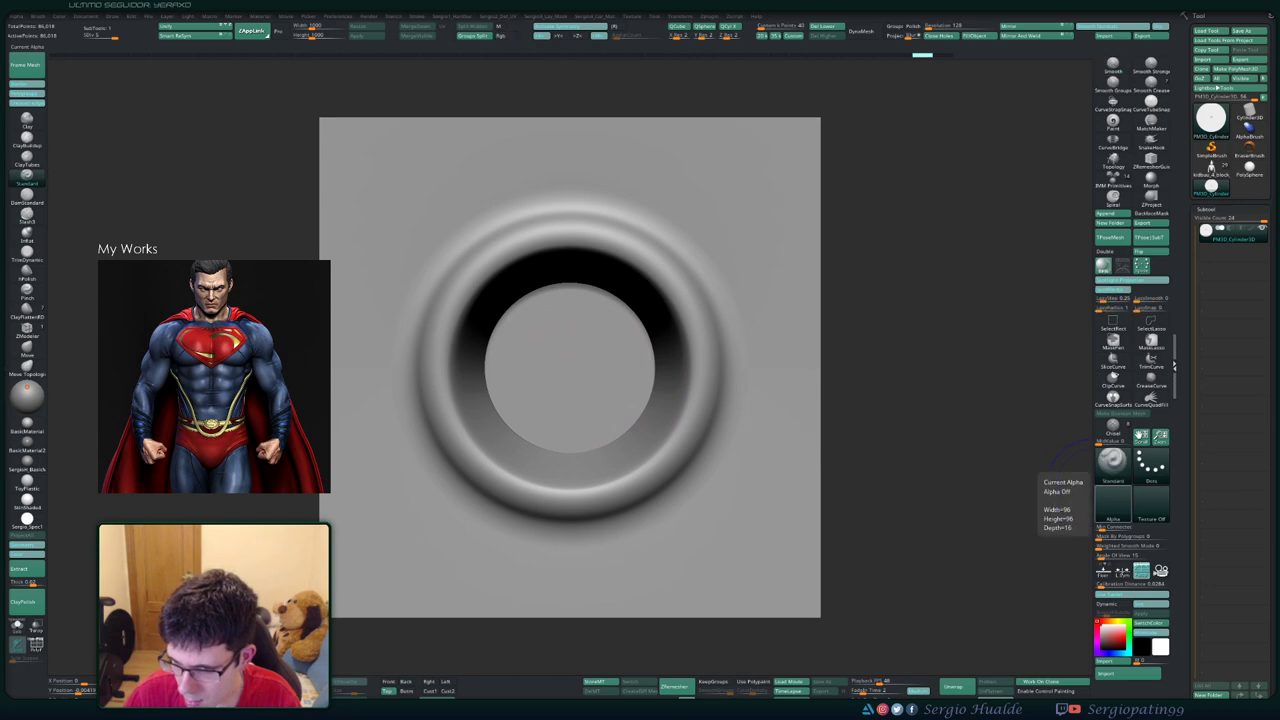
key(alt+a)
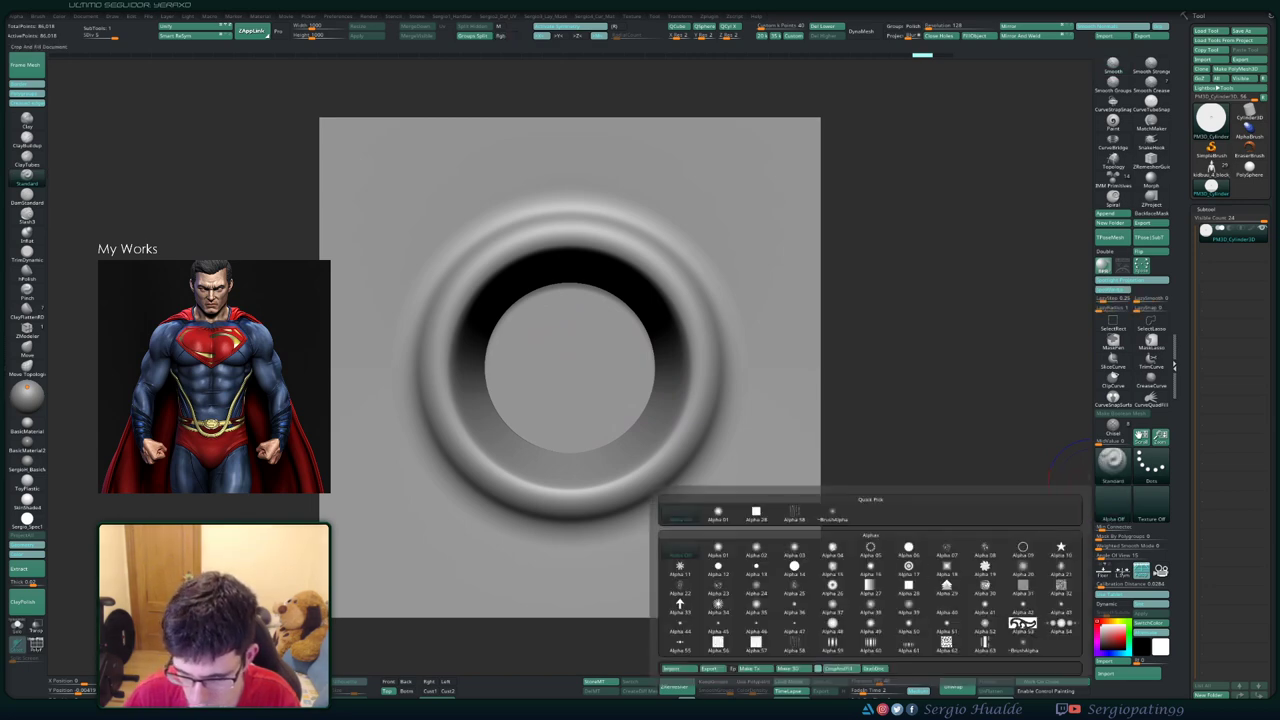
click(1211, 118)
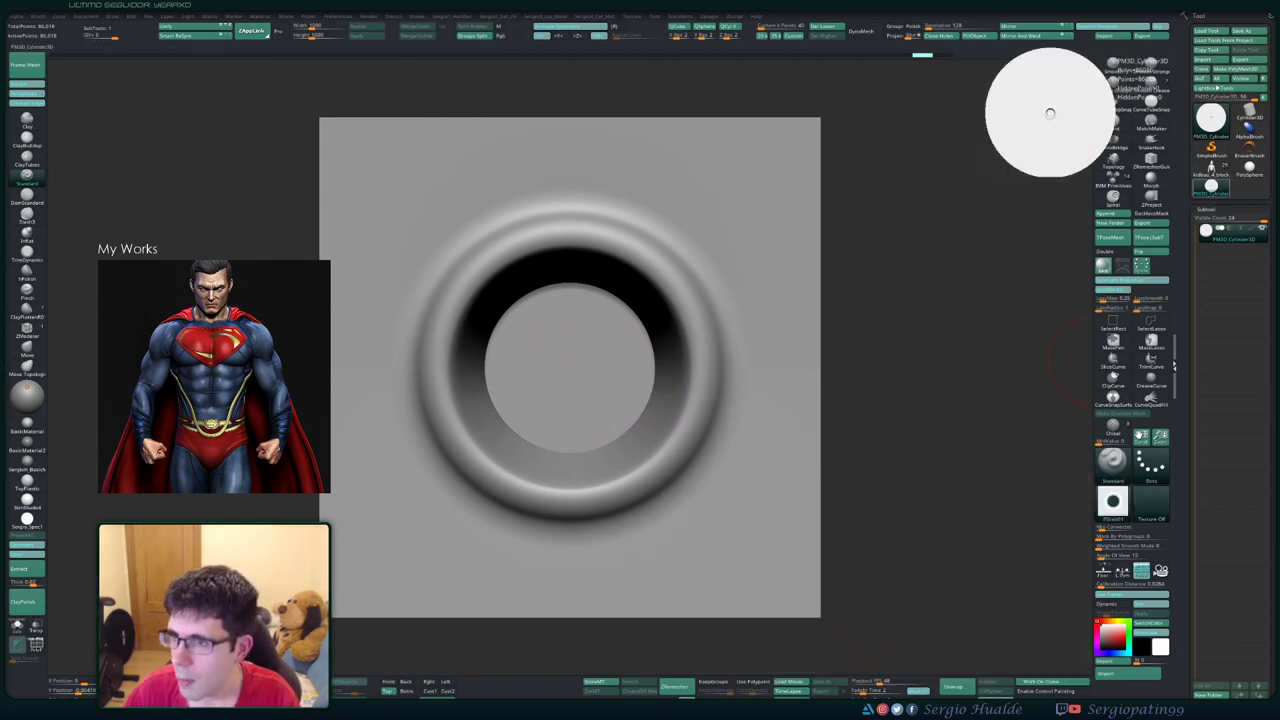
click(1049, 136)
ctrl+right_drag(629, 400, 550, 272)
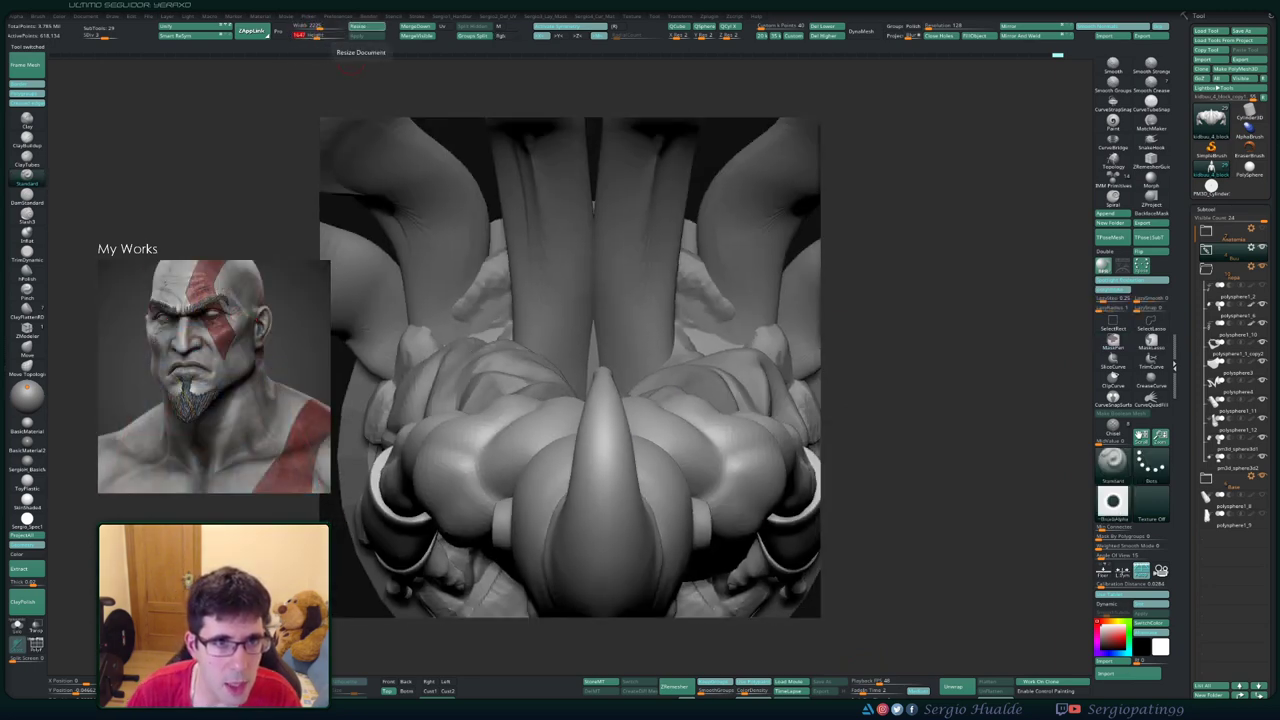
- Enlarge the document, set a DragDot stroke, and frame the character's chest from above
click(357, 33)
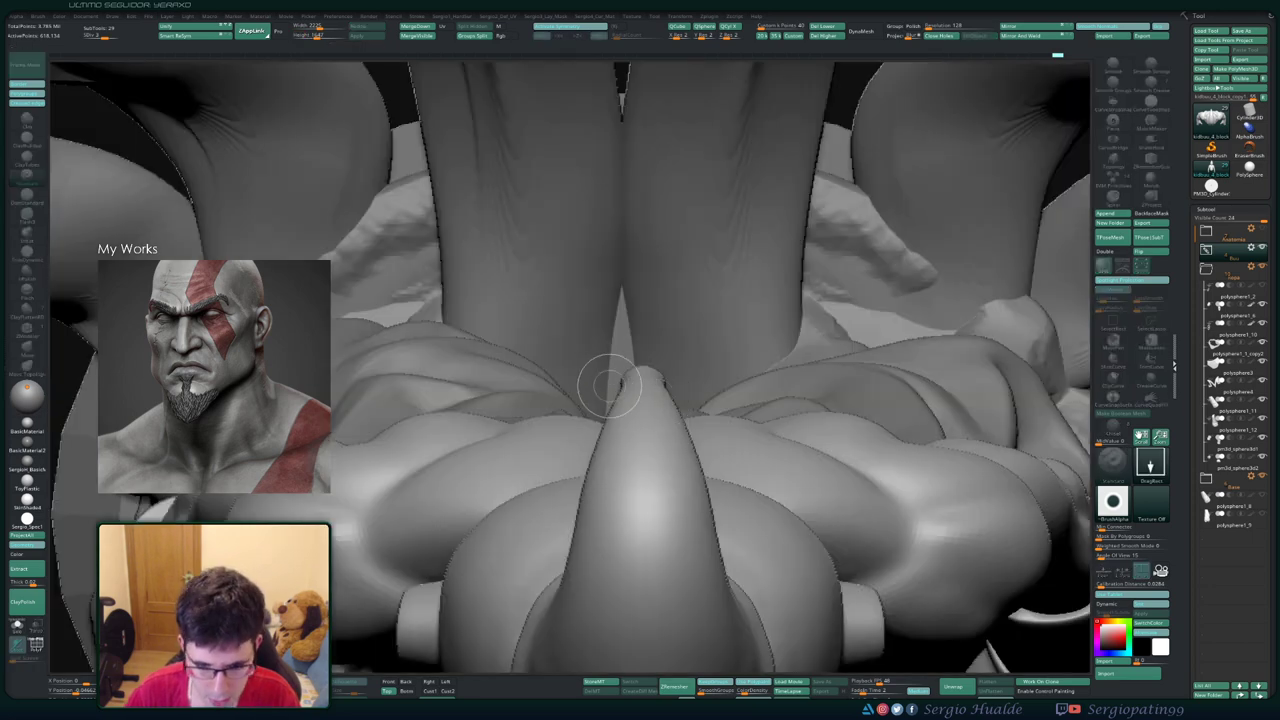
key(f)
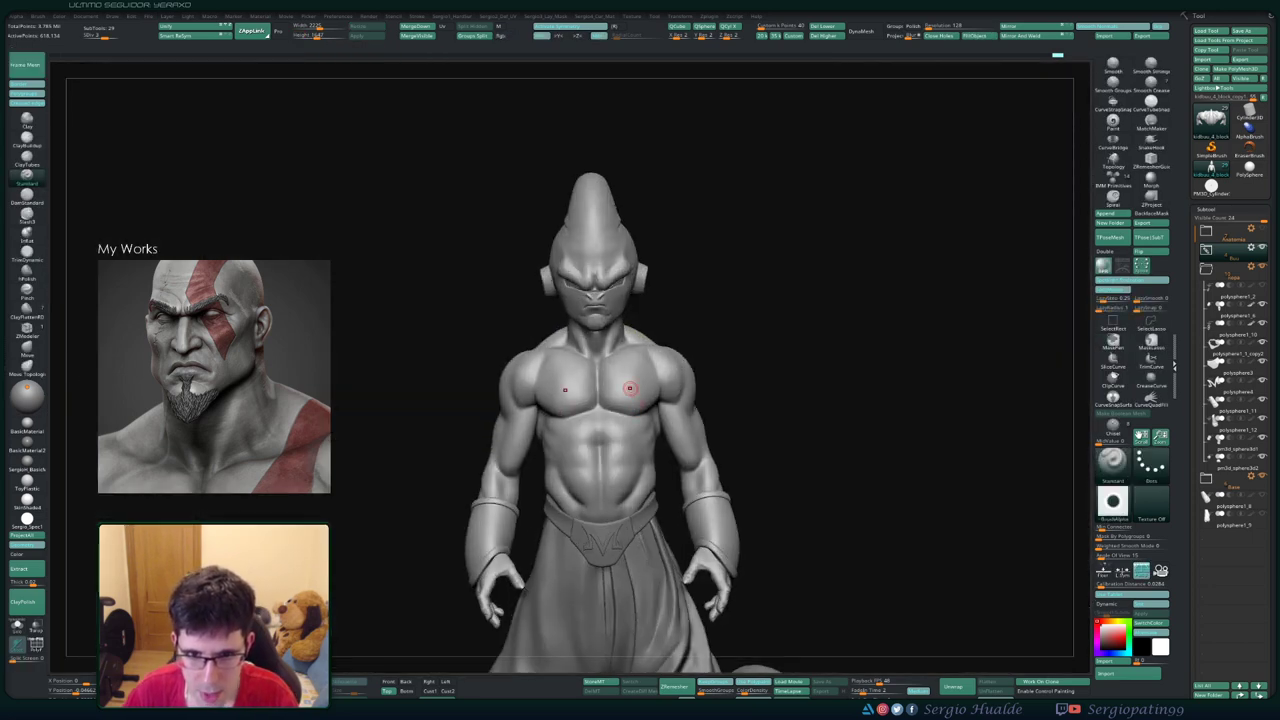
ctrl+right_drag(629, 388, 802, 413)
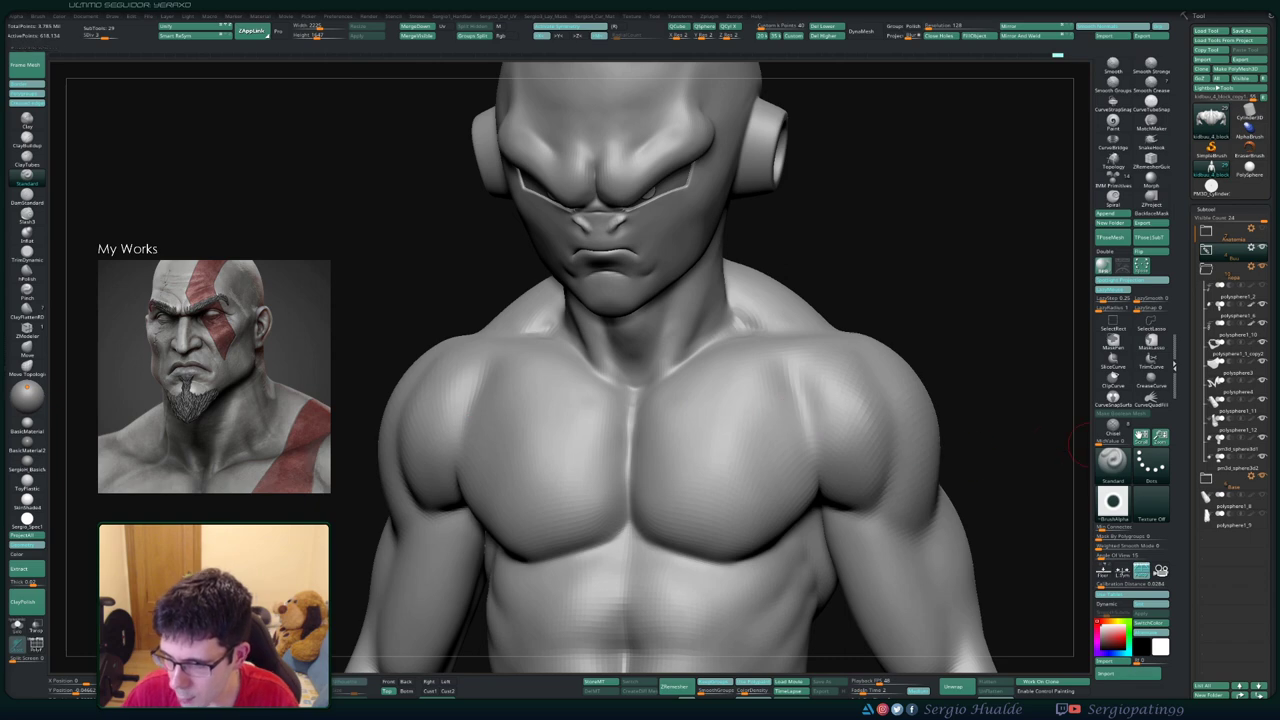
click(1150, 465)
click(1061, 476)
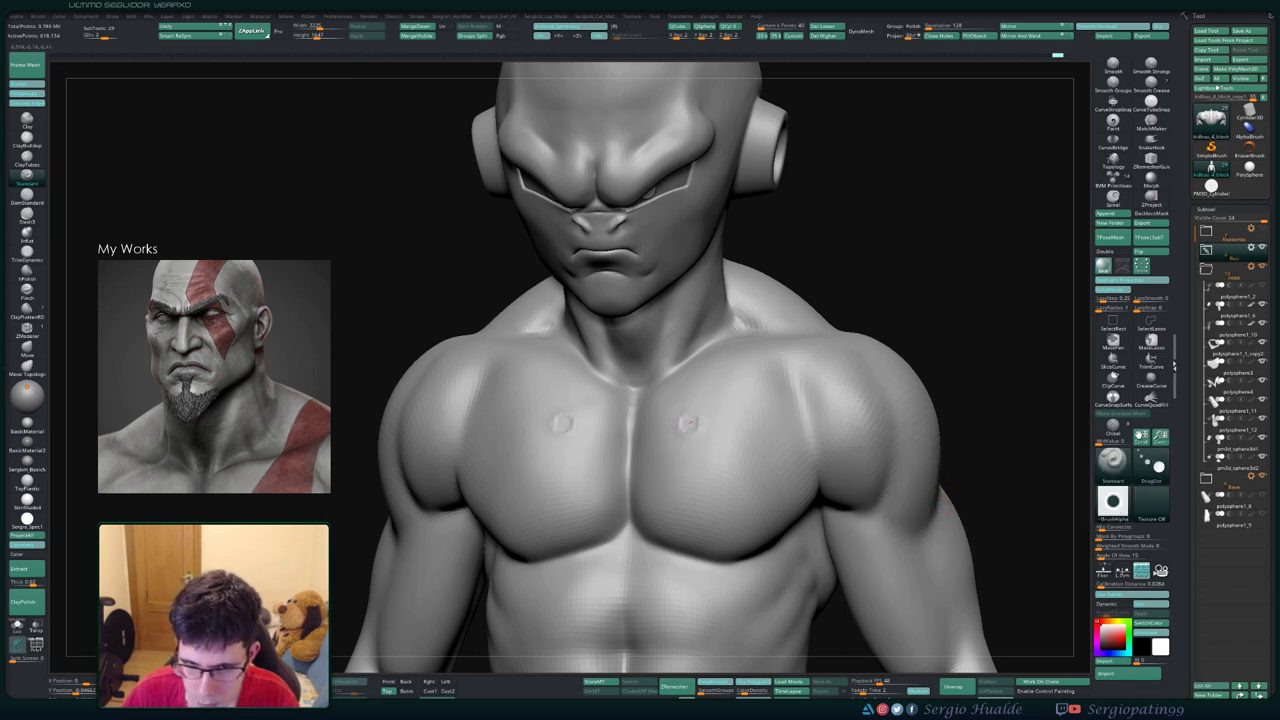
key(ctrl)
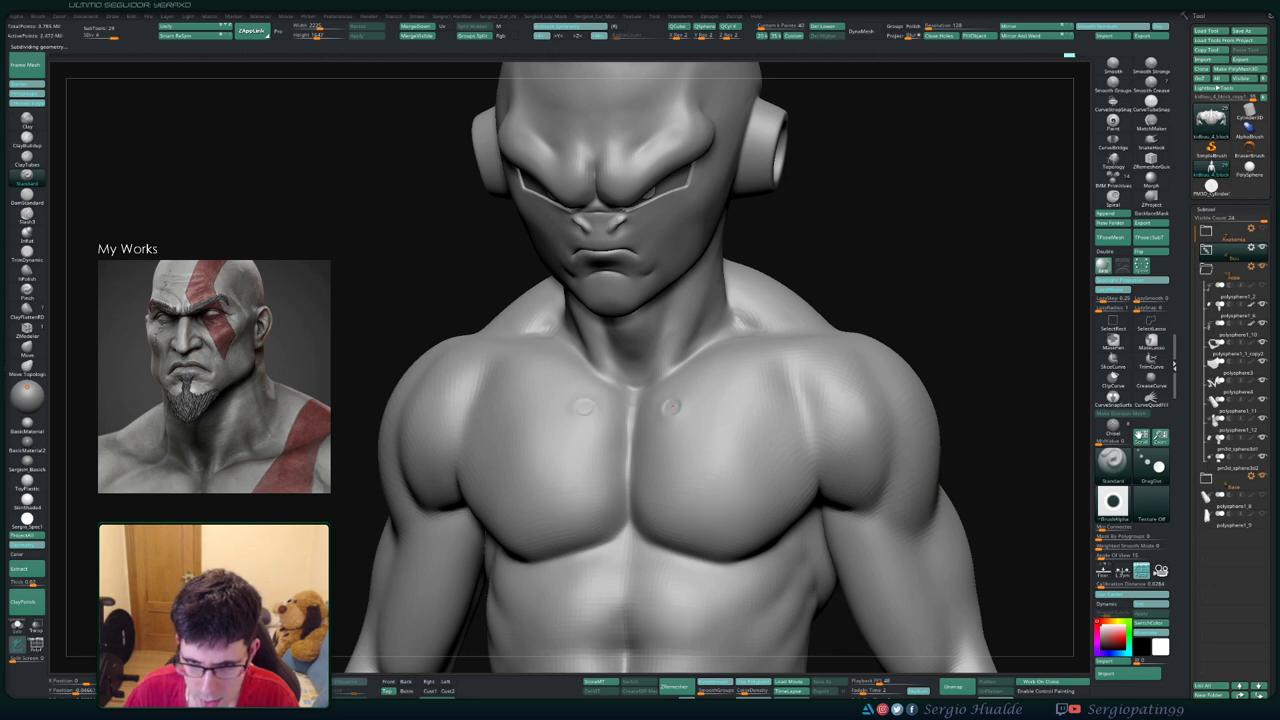
right_drag(676, 403, 686, 423)
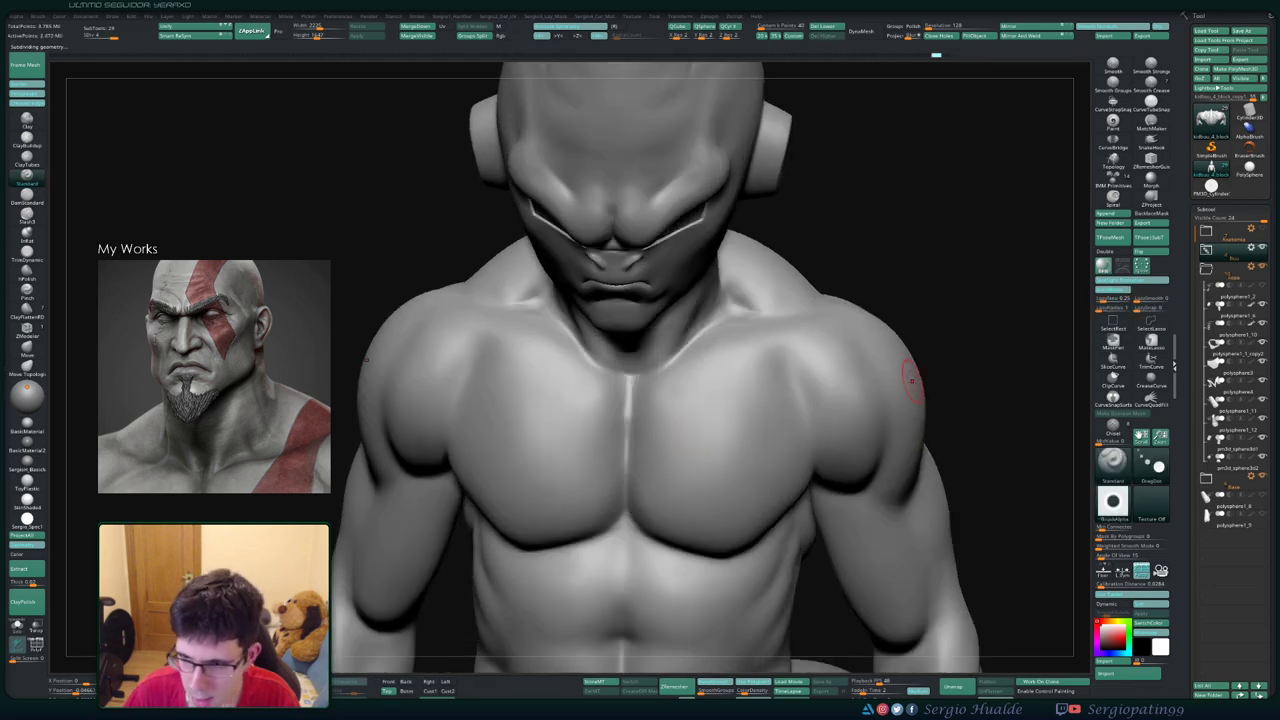
key(space)
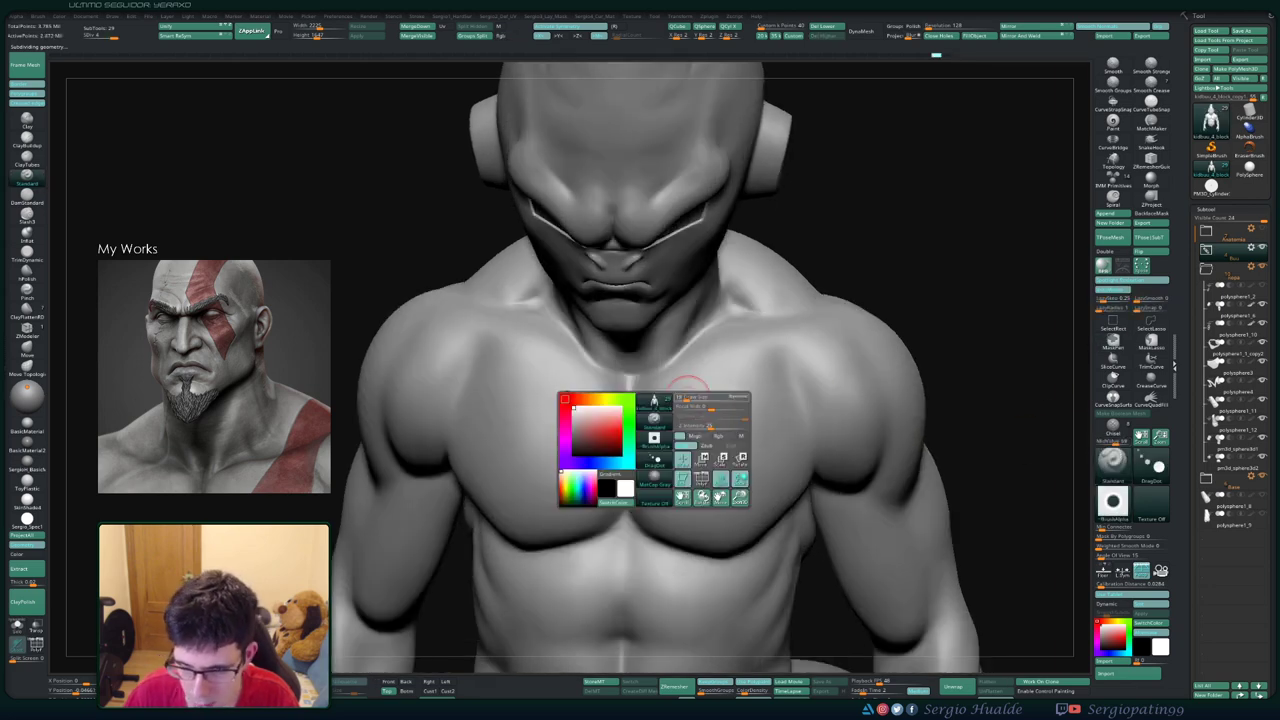
drag(668, 394, 668, 396)
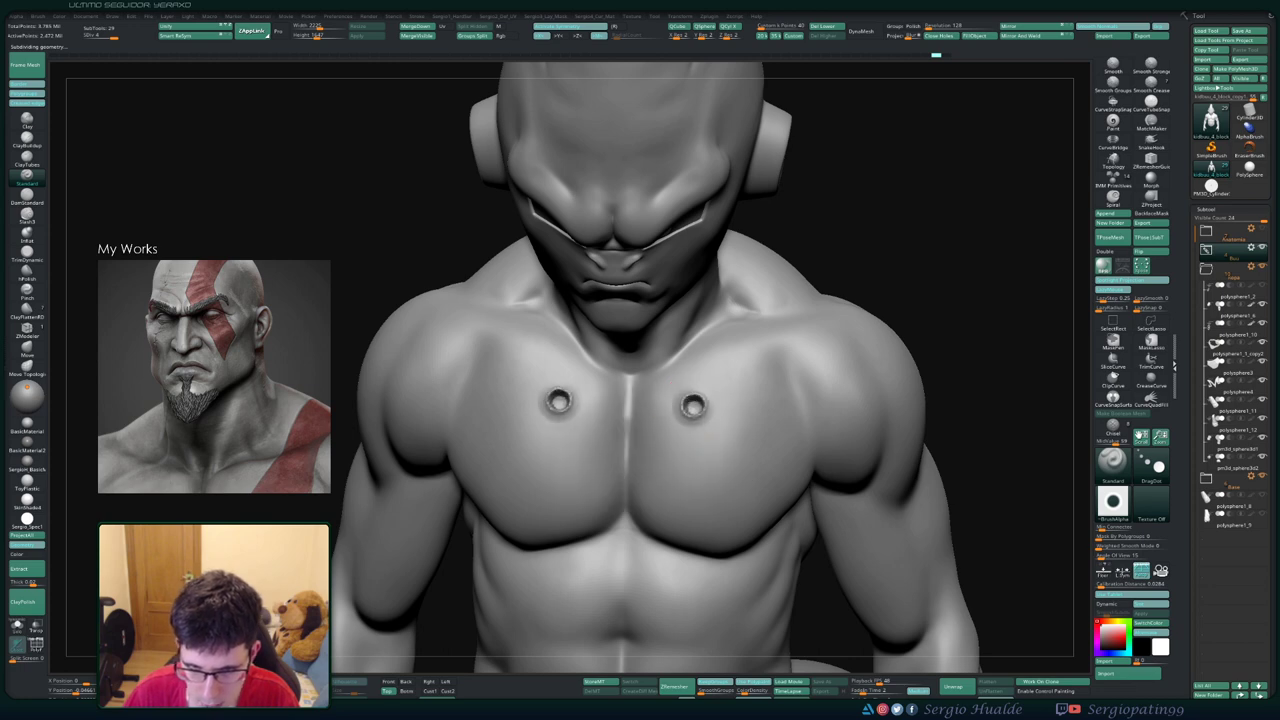
key(ctrl+z)
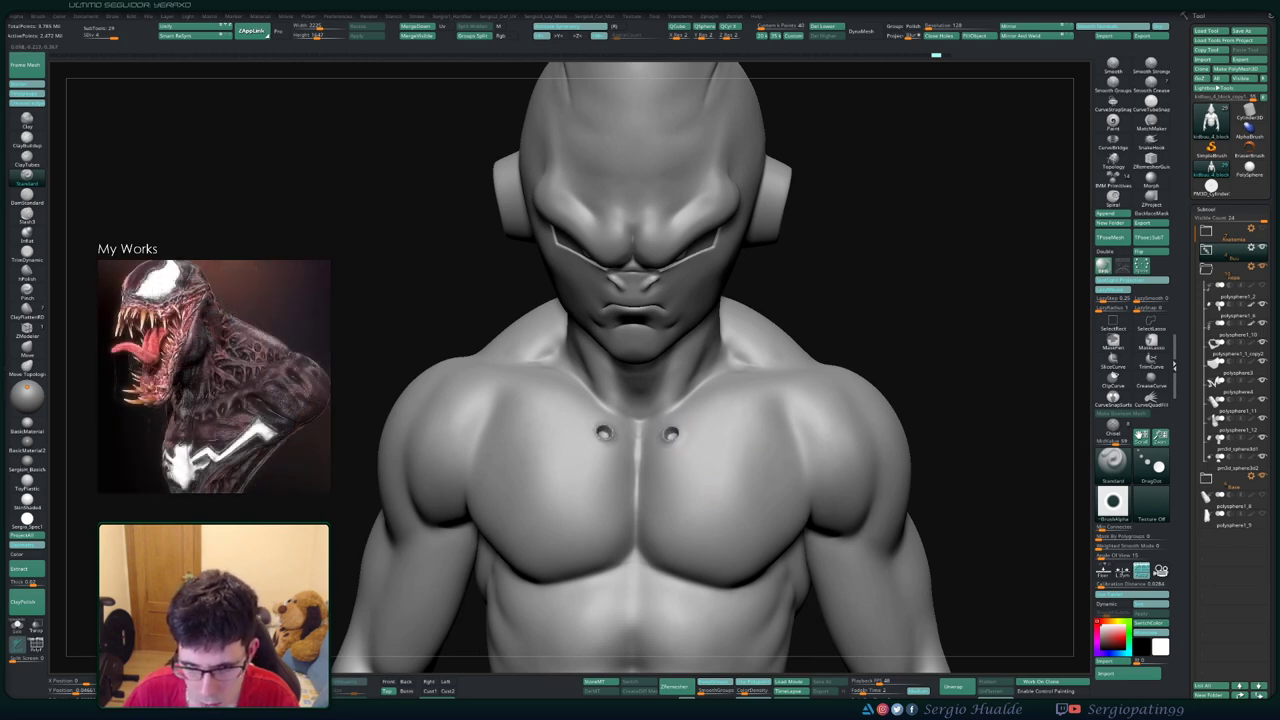
drag(706, 419, 708, 412)
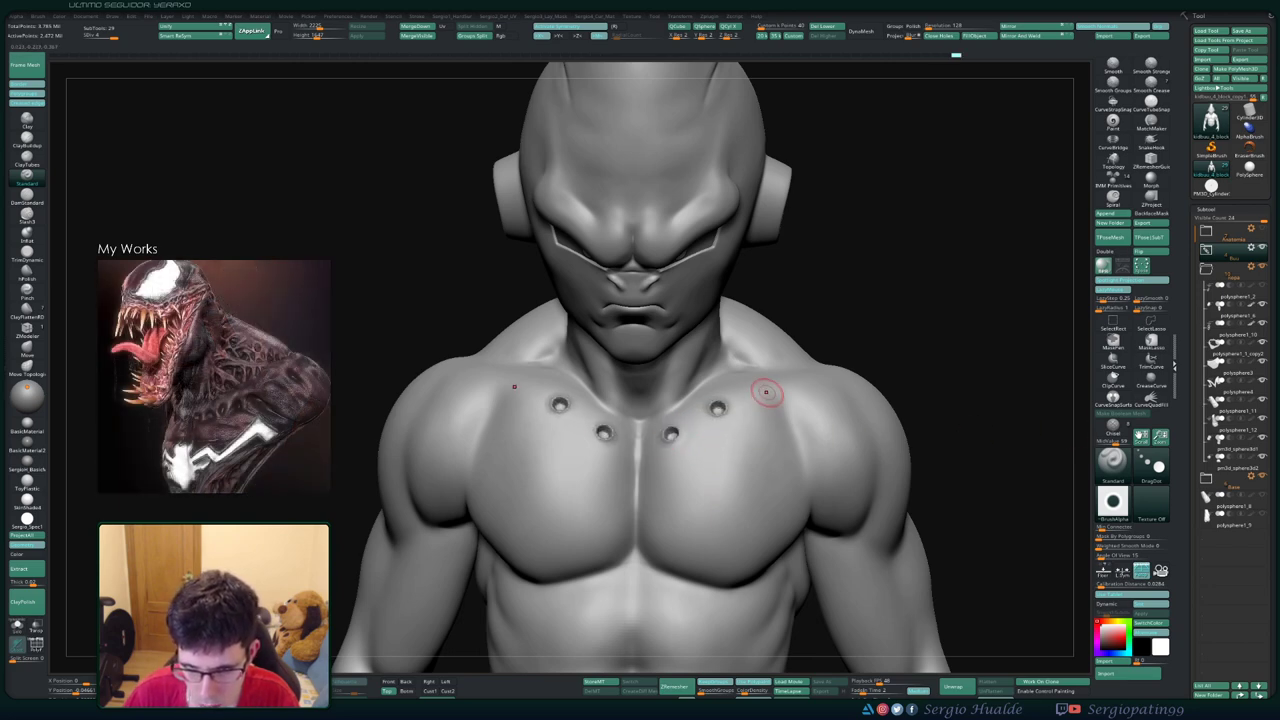
key(f)
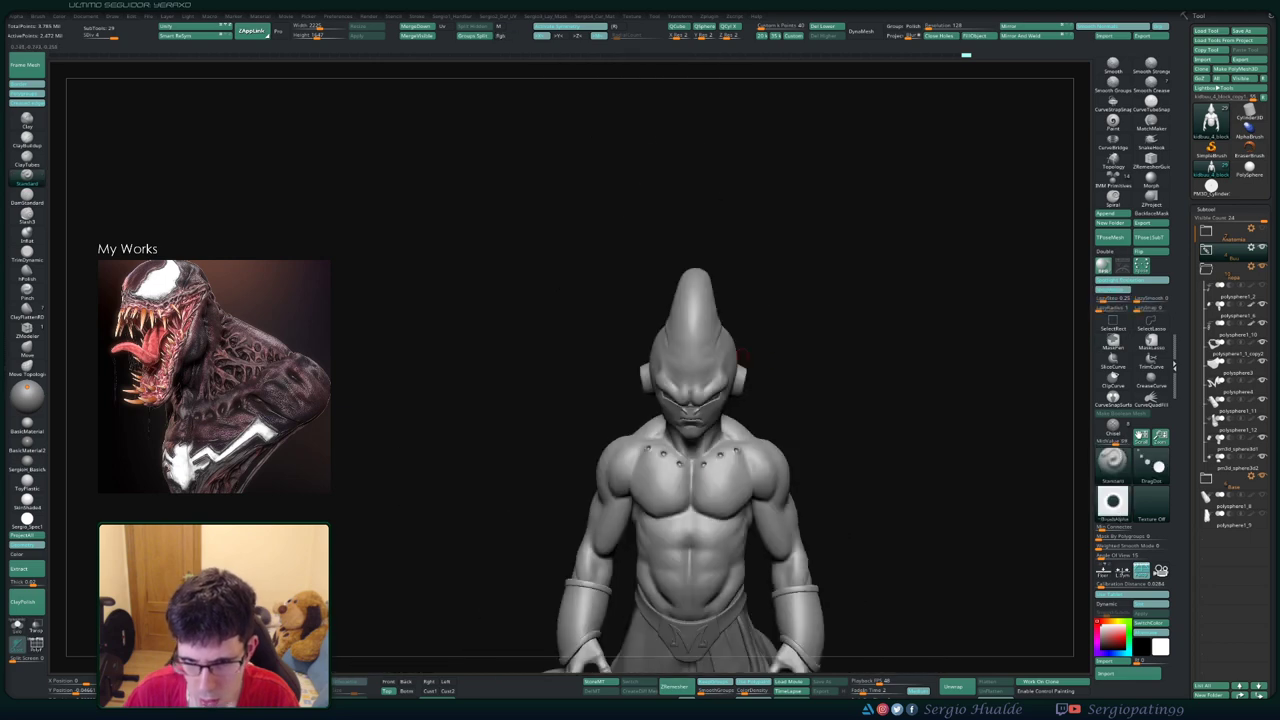
drag(900, 400, 980, 390)
alt+drag(900, 420, 723, 480)
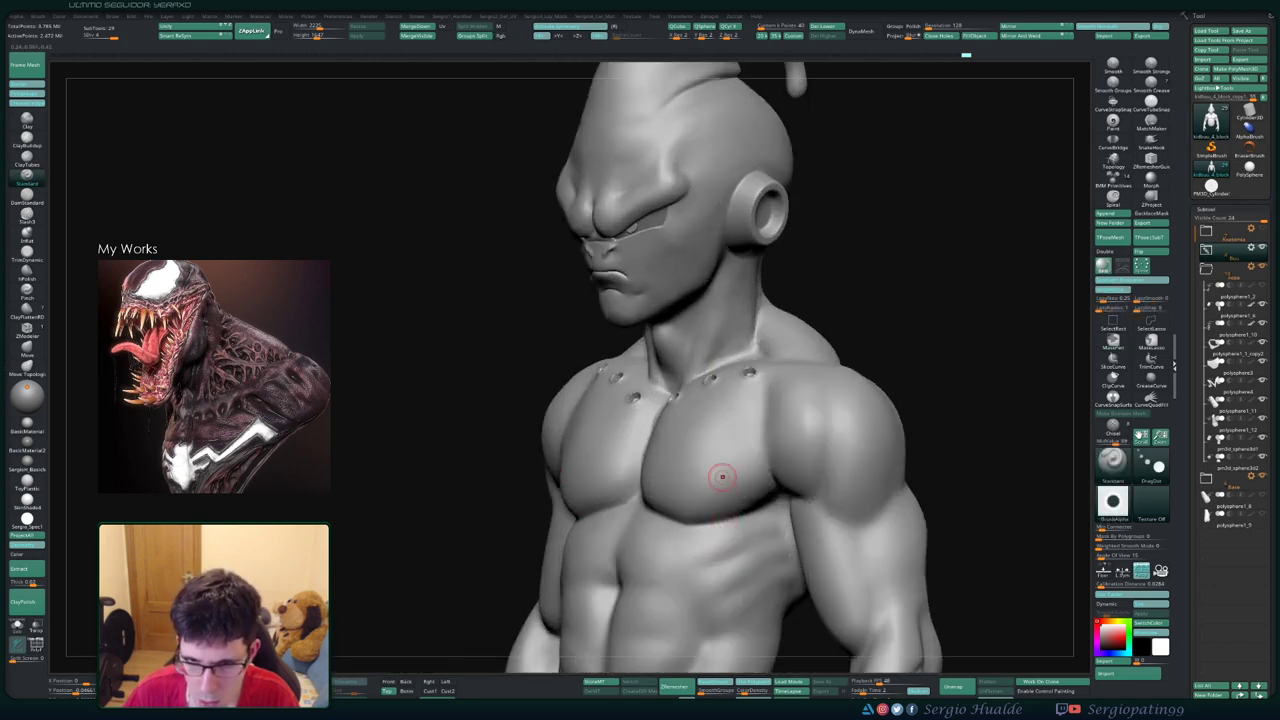
mouse_move(880, 450)
mouse_down()
mouse_move(960, 450)
mouse_move(880, 450)
mouse_move(950, 380)
mouse_move(948, 364)
mouse_up()
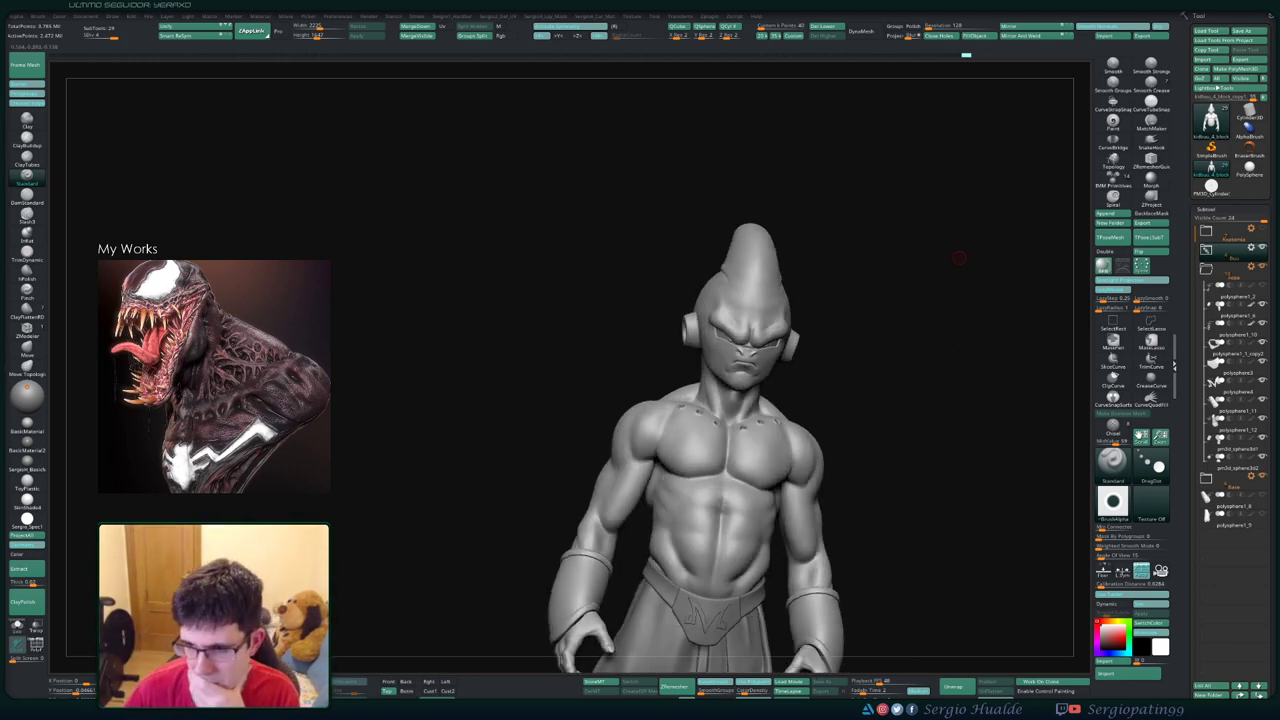
drag(947, 323, 919, 374)
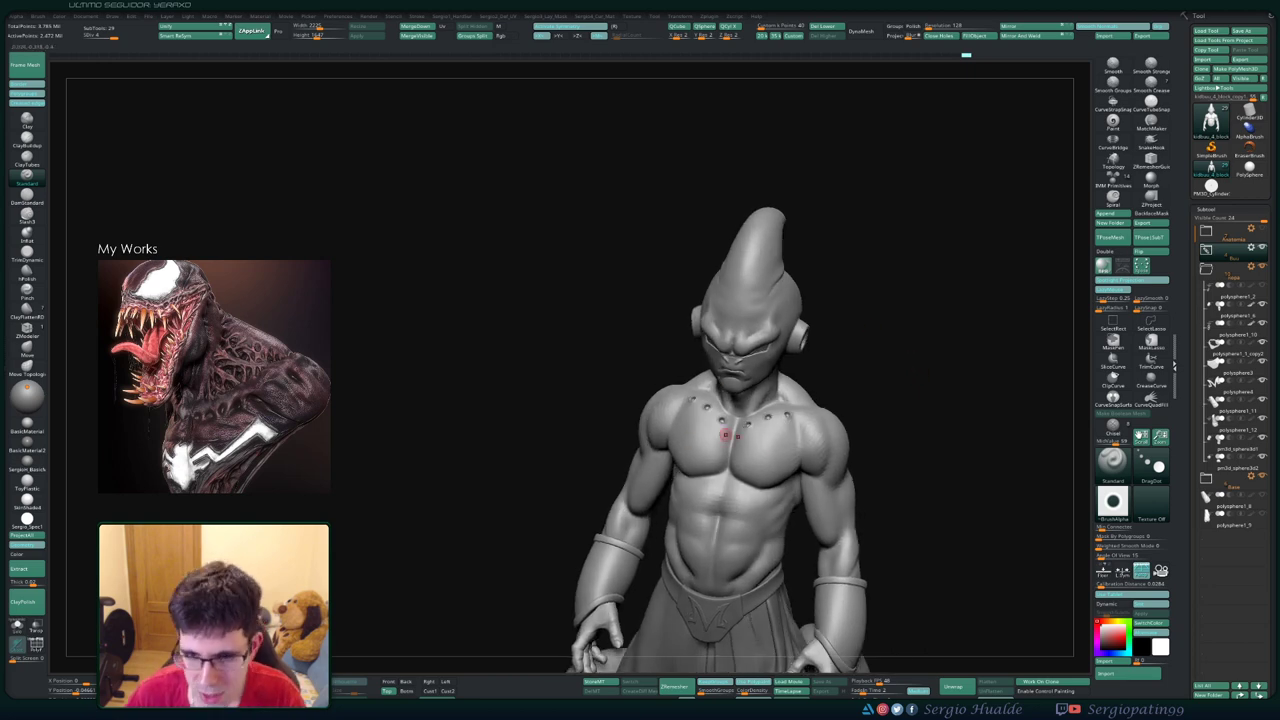
scroll(727, 440, up, 2)
scroll(735, 530, up, 2)
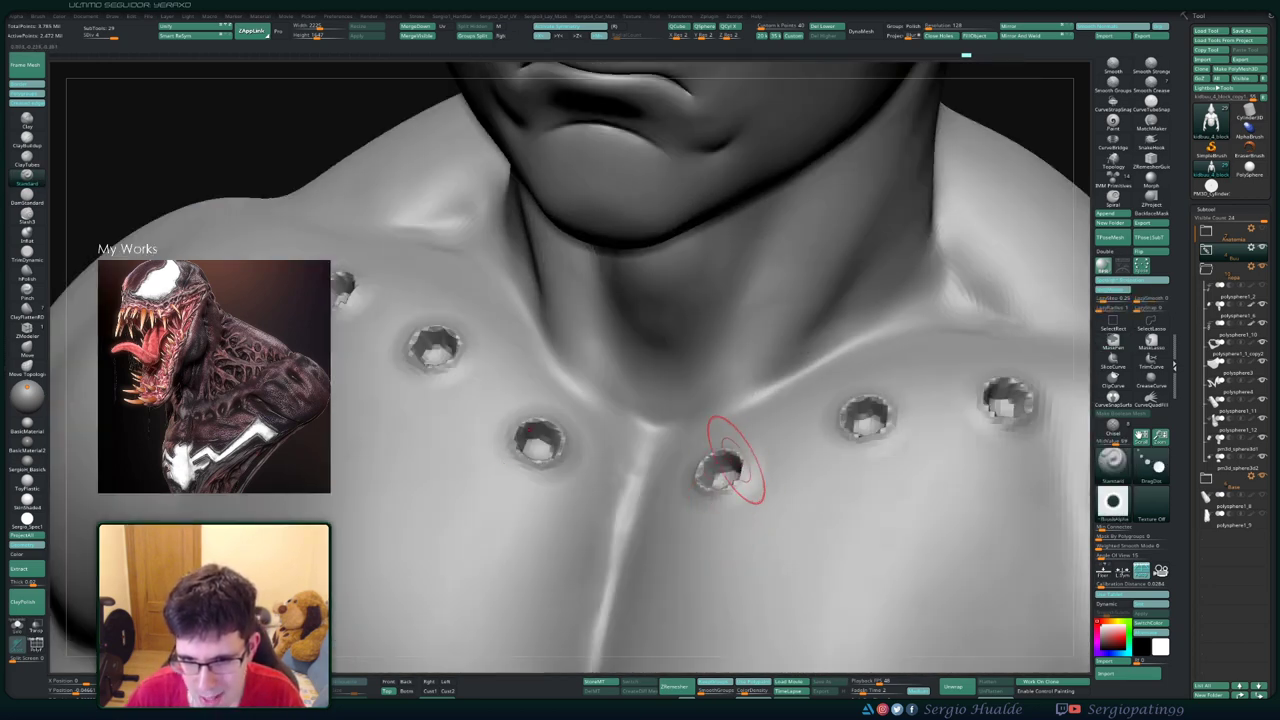
key(b)
key(s)
key(t)
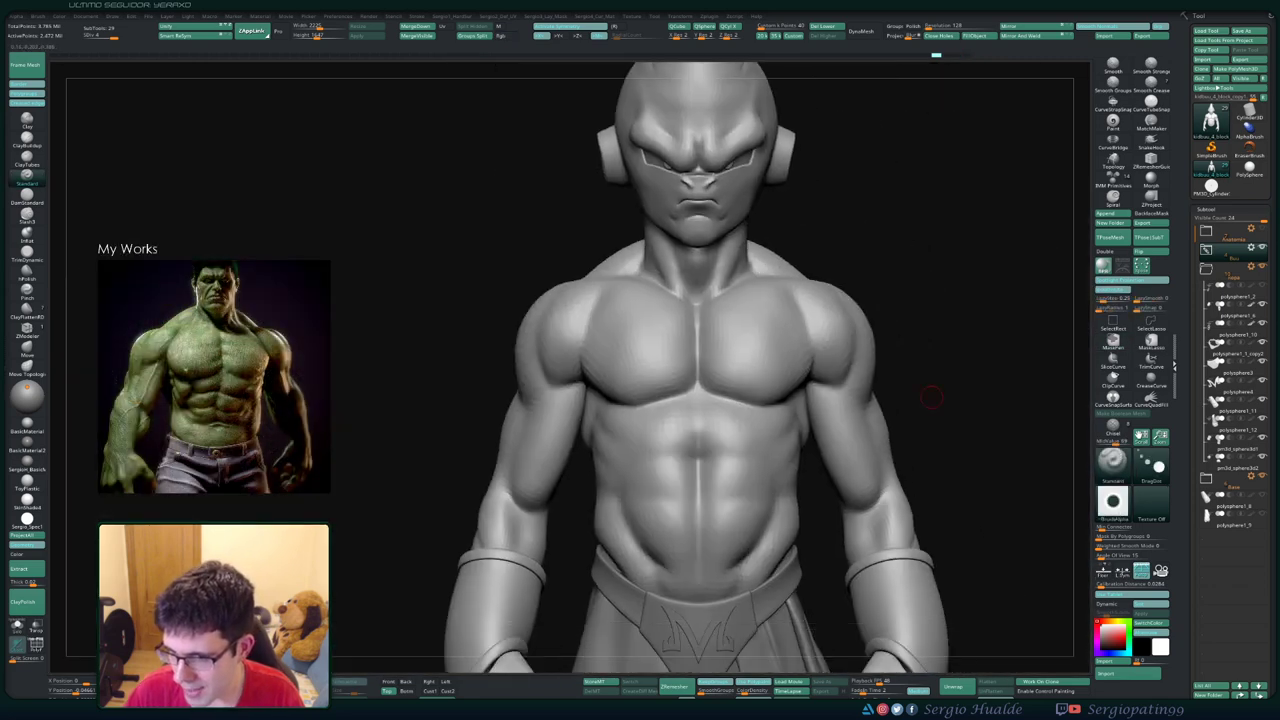
click(1113, 500)
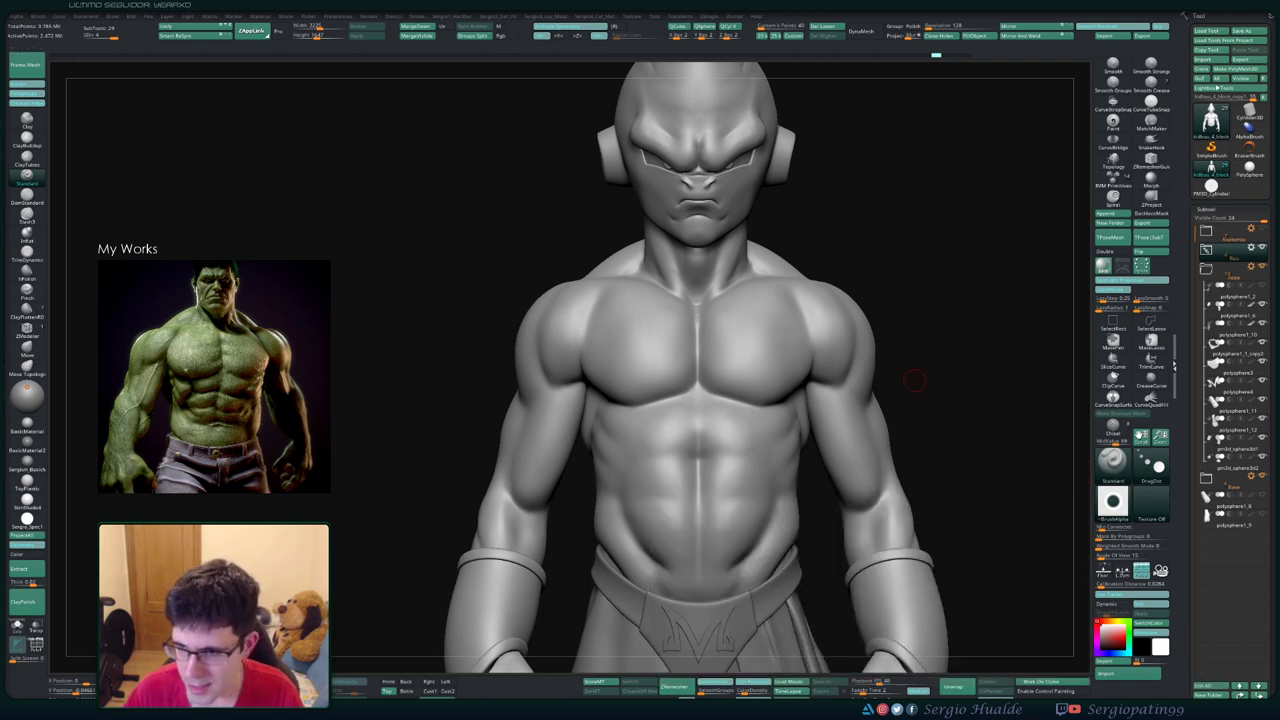
- Switch to the PM3D_Cylinder tool, frame it and show its polygroups with PolyF
click(1211, 186)
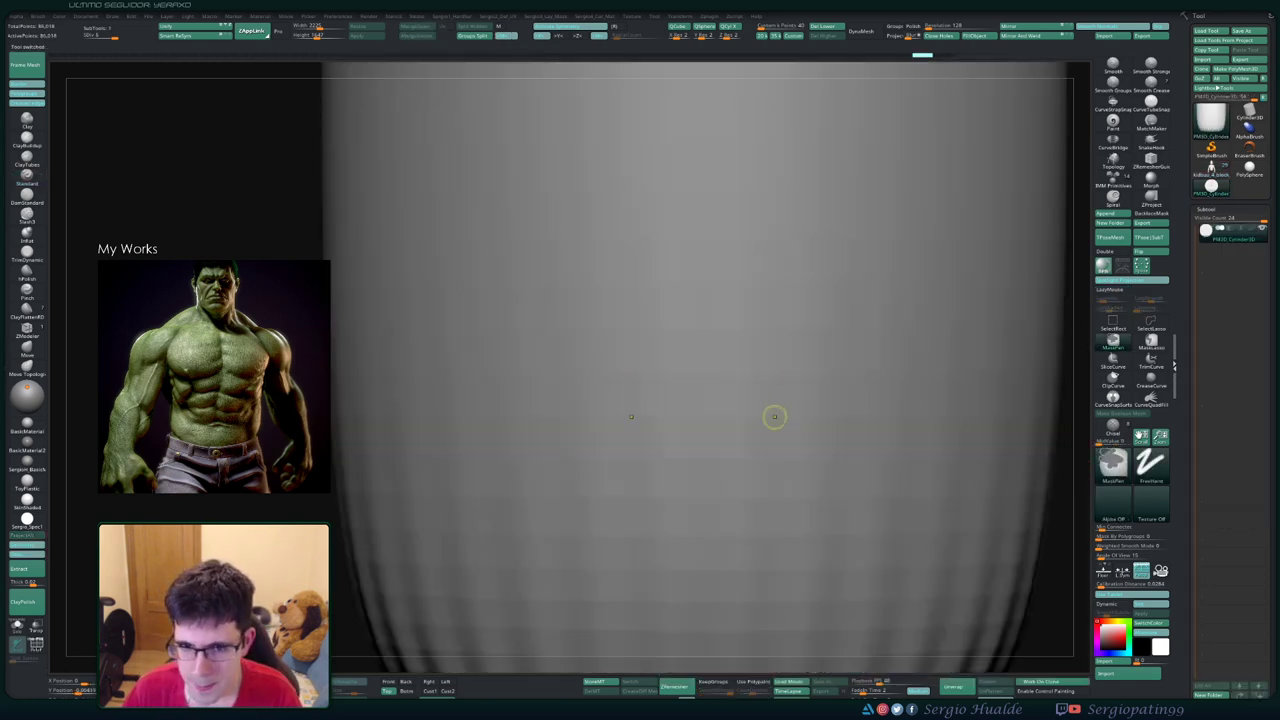
key(f)
key(shift+f)
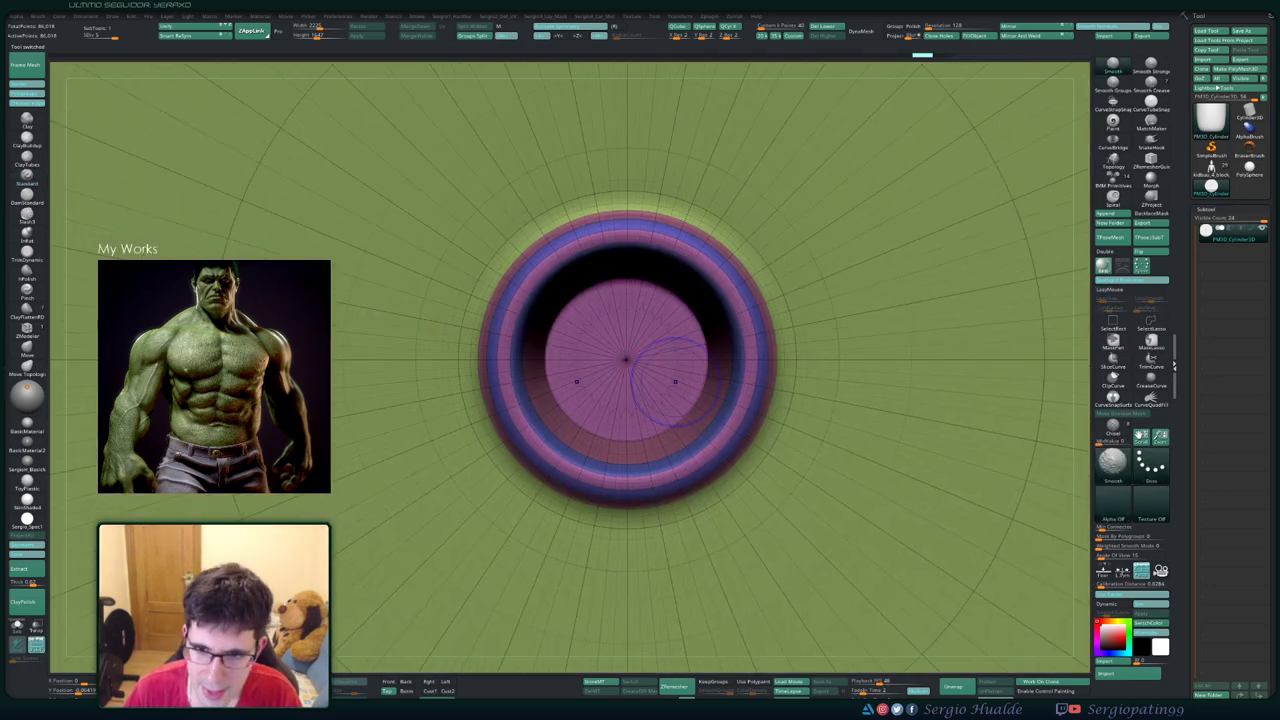
right_drag(677, 385, 660, 340)
ctrl+right_drag(728, 315, 677, 297)
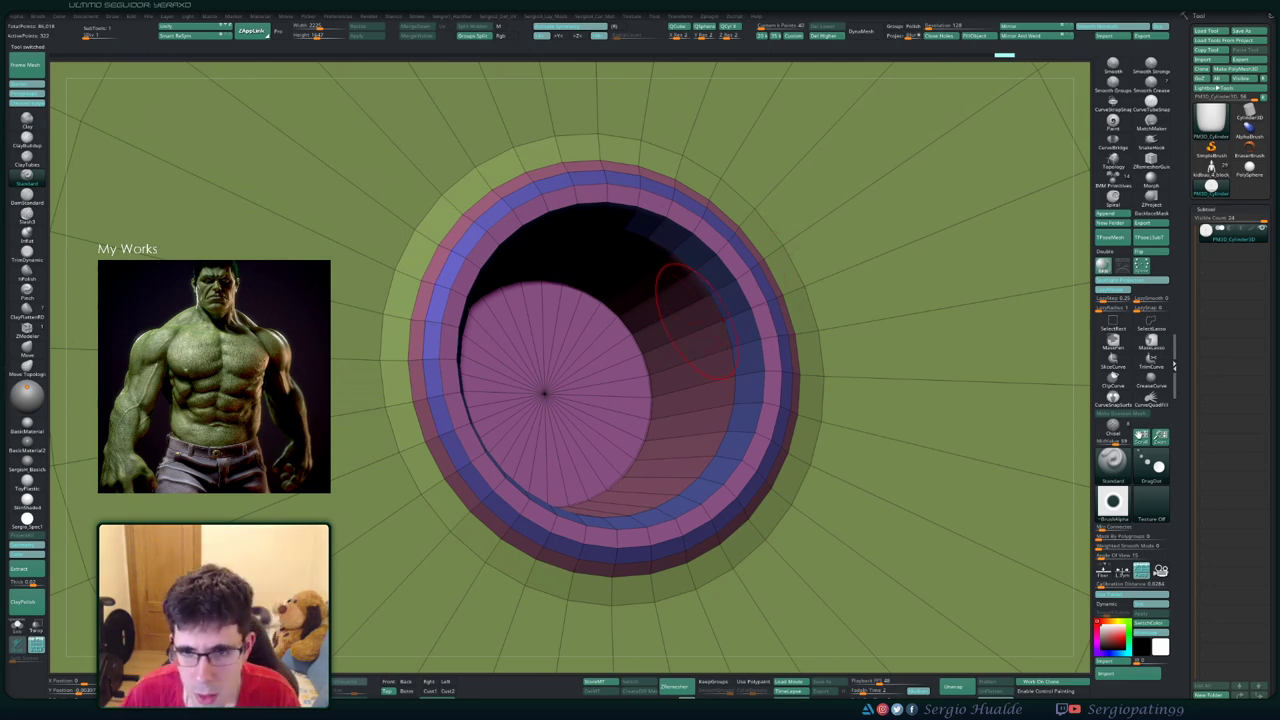
- Set the ZModeler brush to move whole polyloops
key(b)
key(z)
key(m)
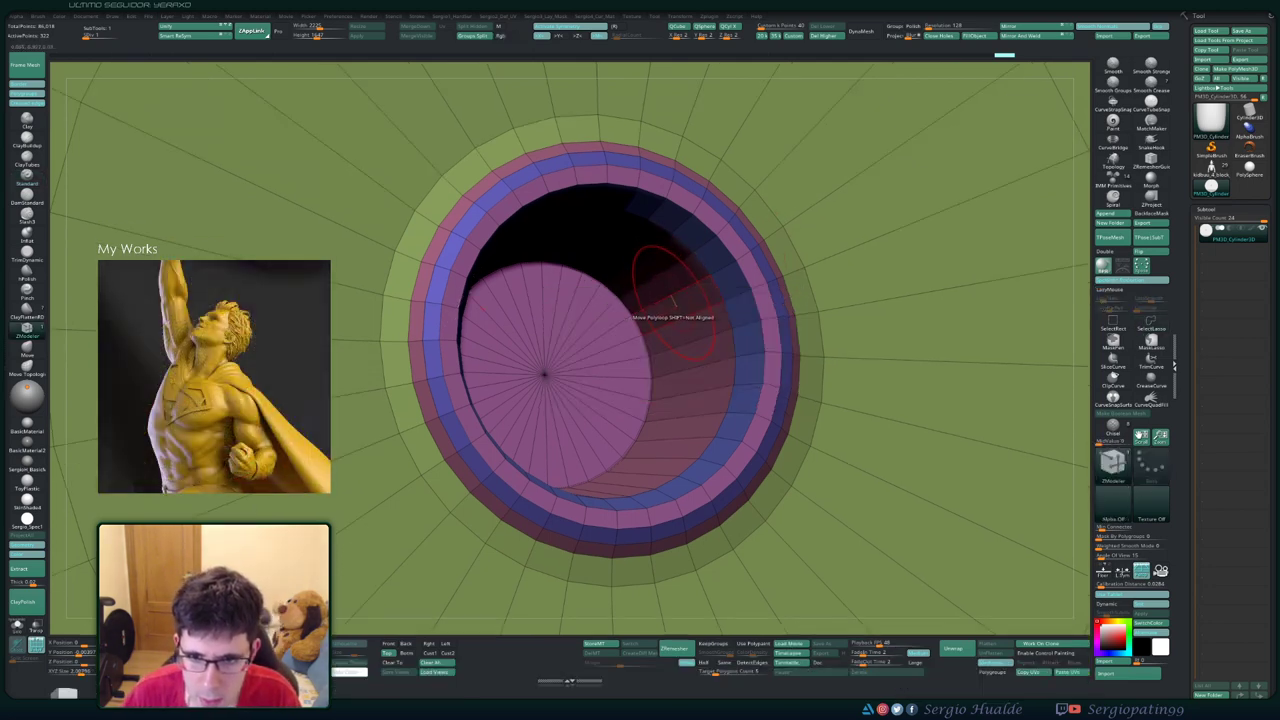
key(space)
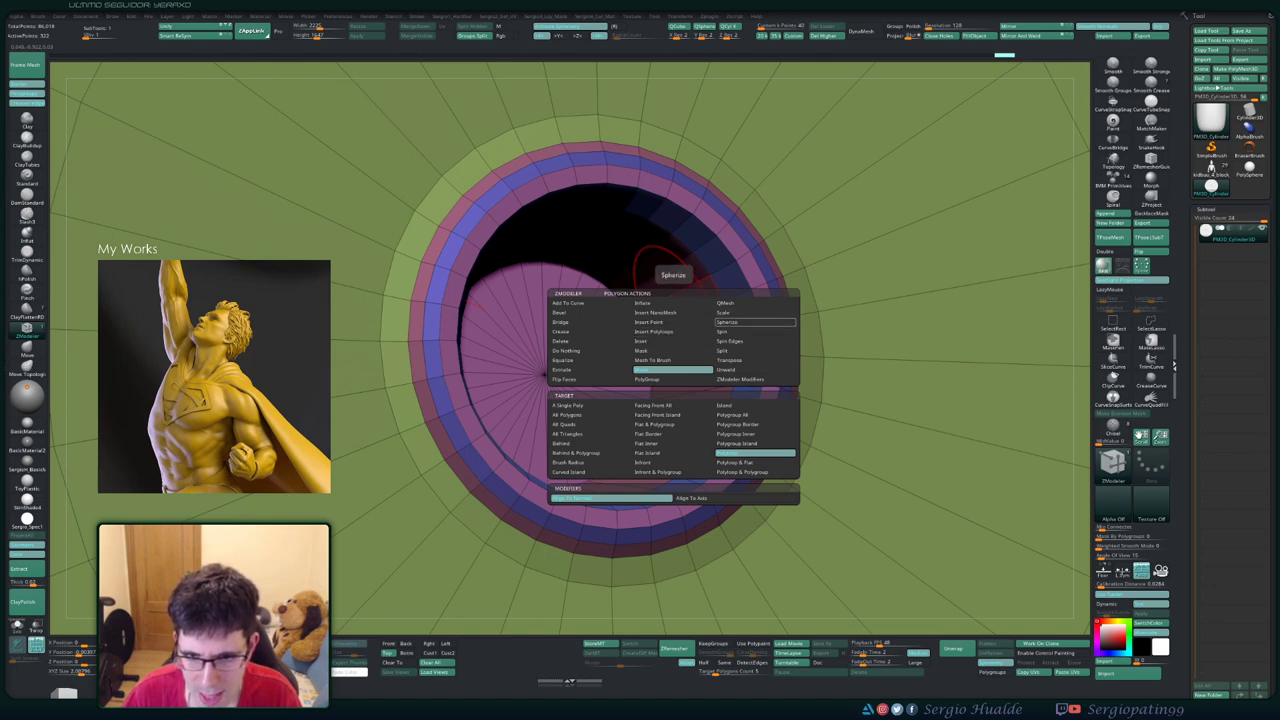
click(755, 453)
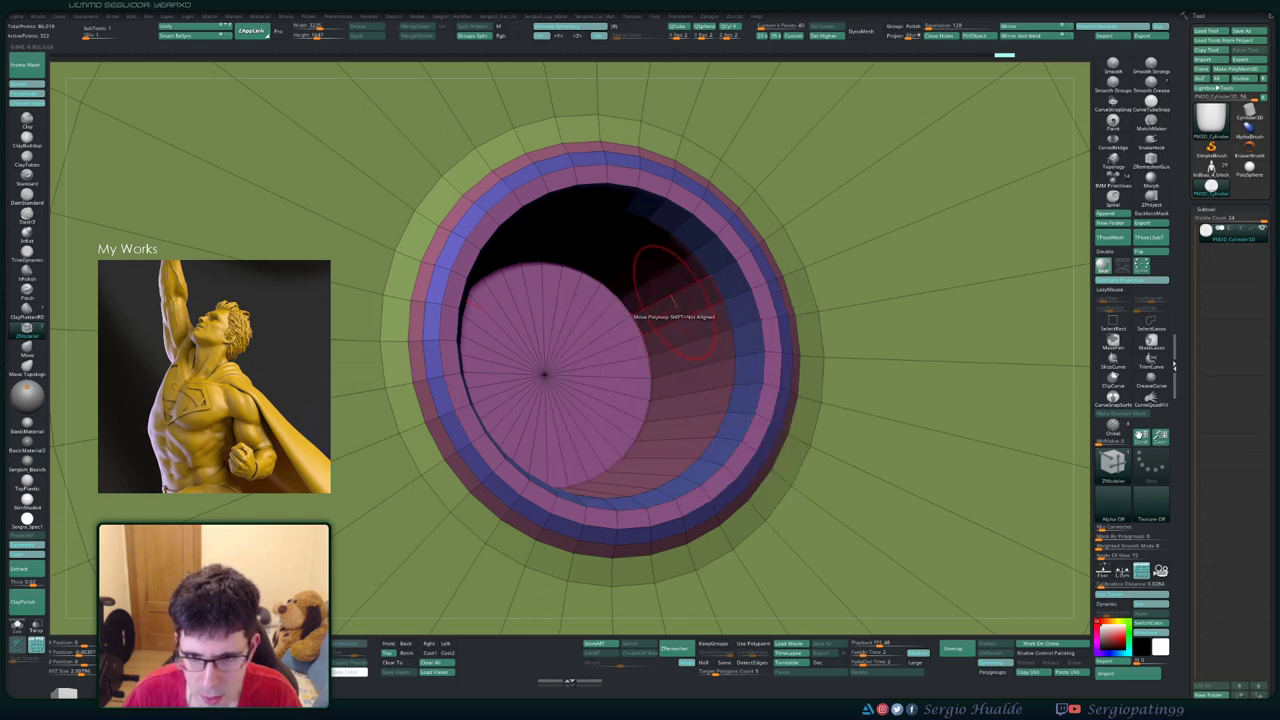
click(674, 300)
- Bring up the Gizmo and relocate it onto the hole's inner rim
mouse_move(675, 310)
shift+right_down()
mouse_move(640, 280)
mouse_move(660, 300)
shift+right_up()
right_click(660, 300)
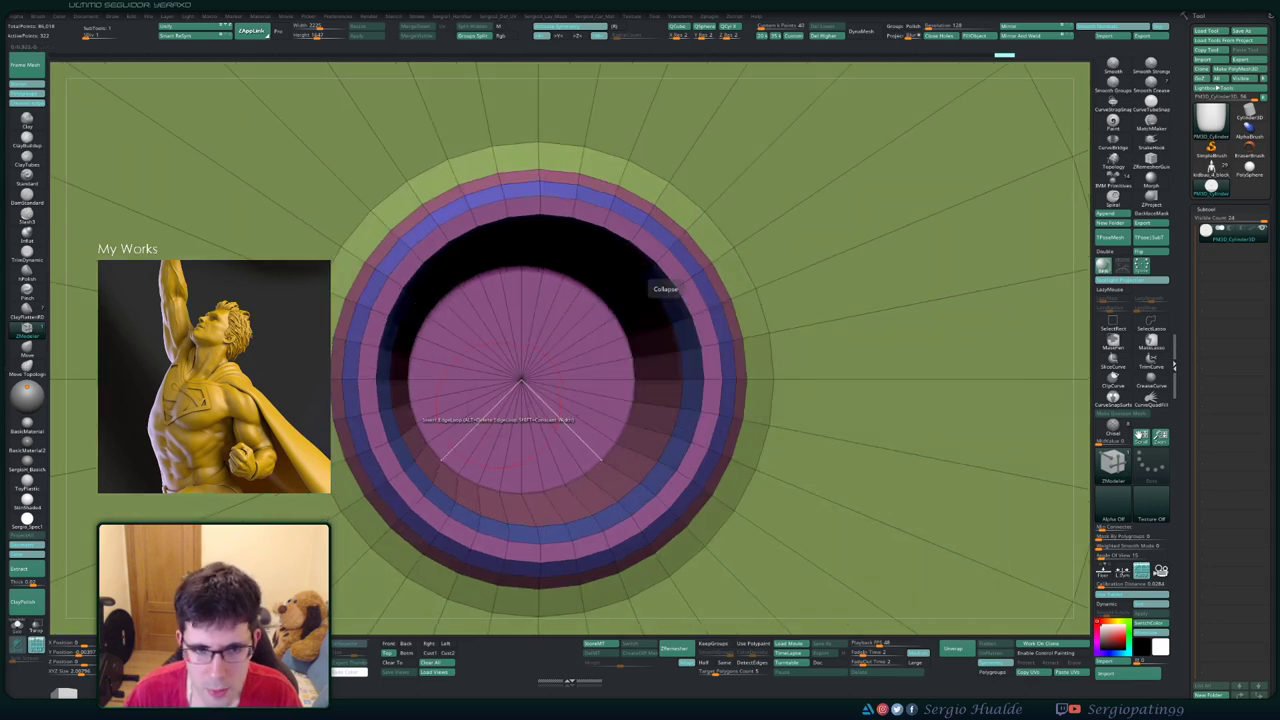
key(w)
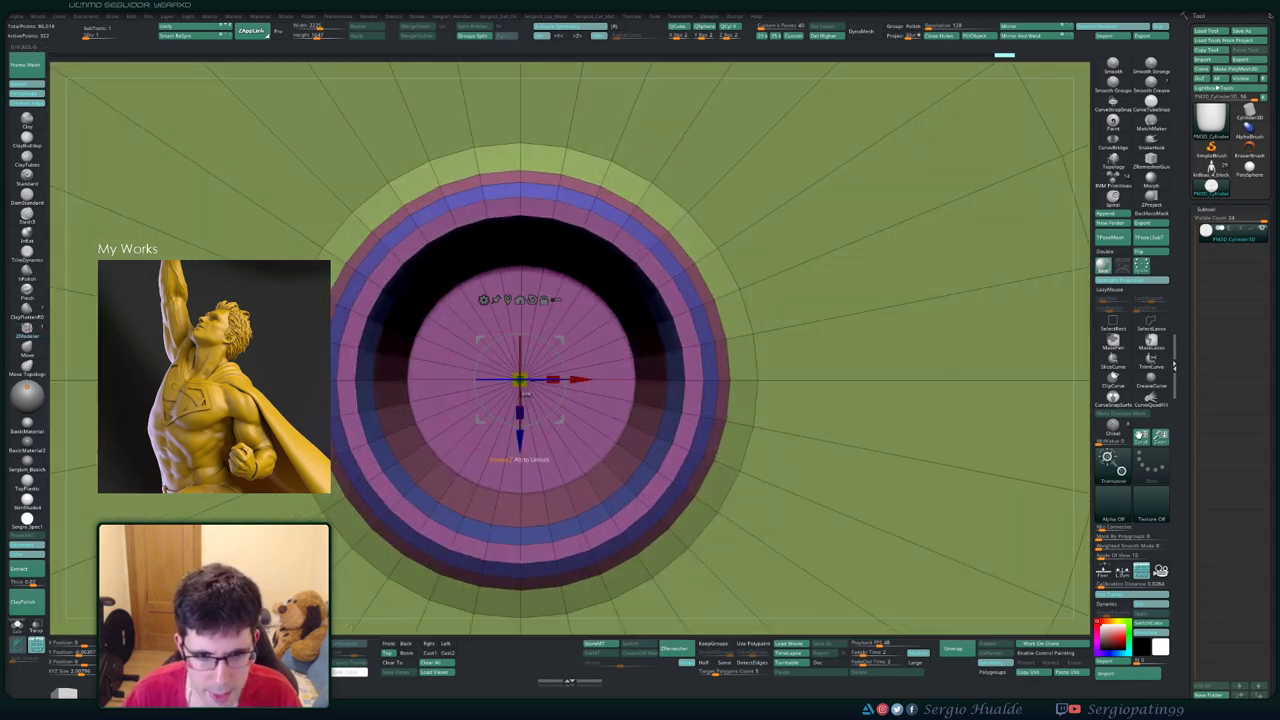
click(398, 418)
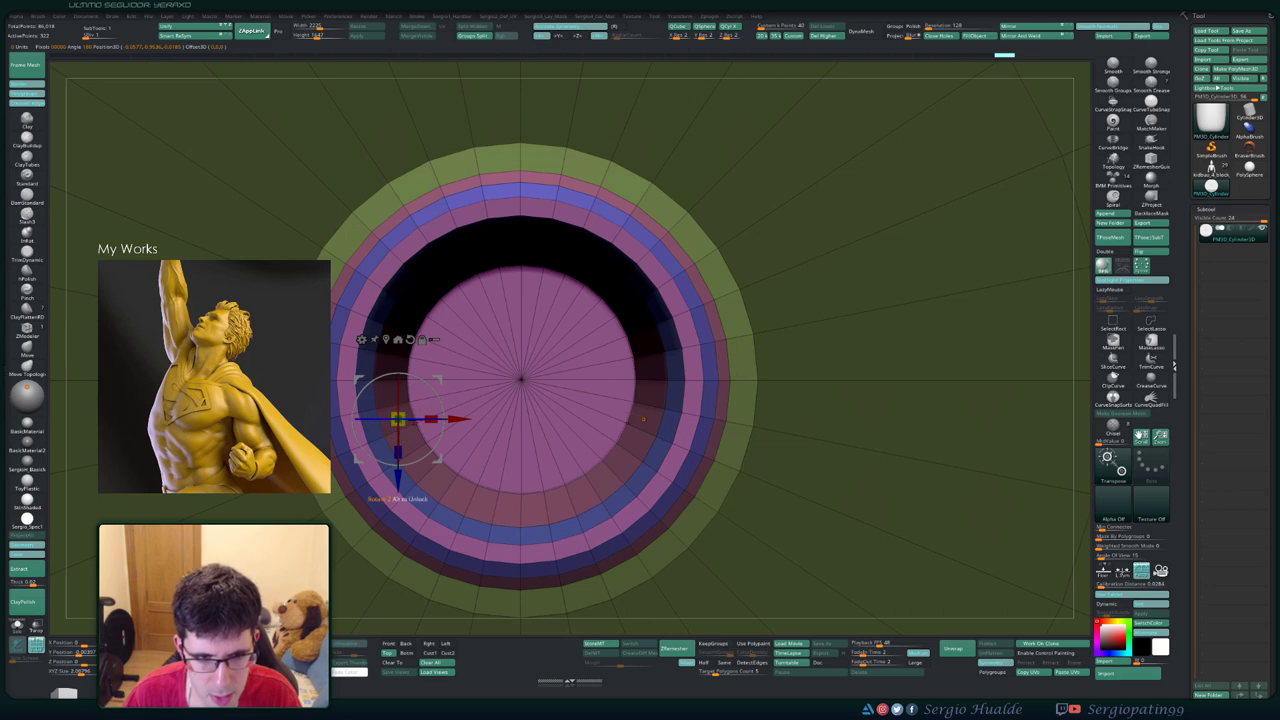
drag(643, 419, 386, 414)
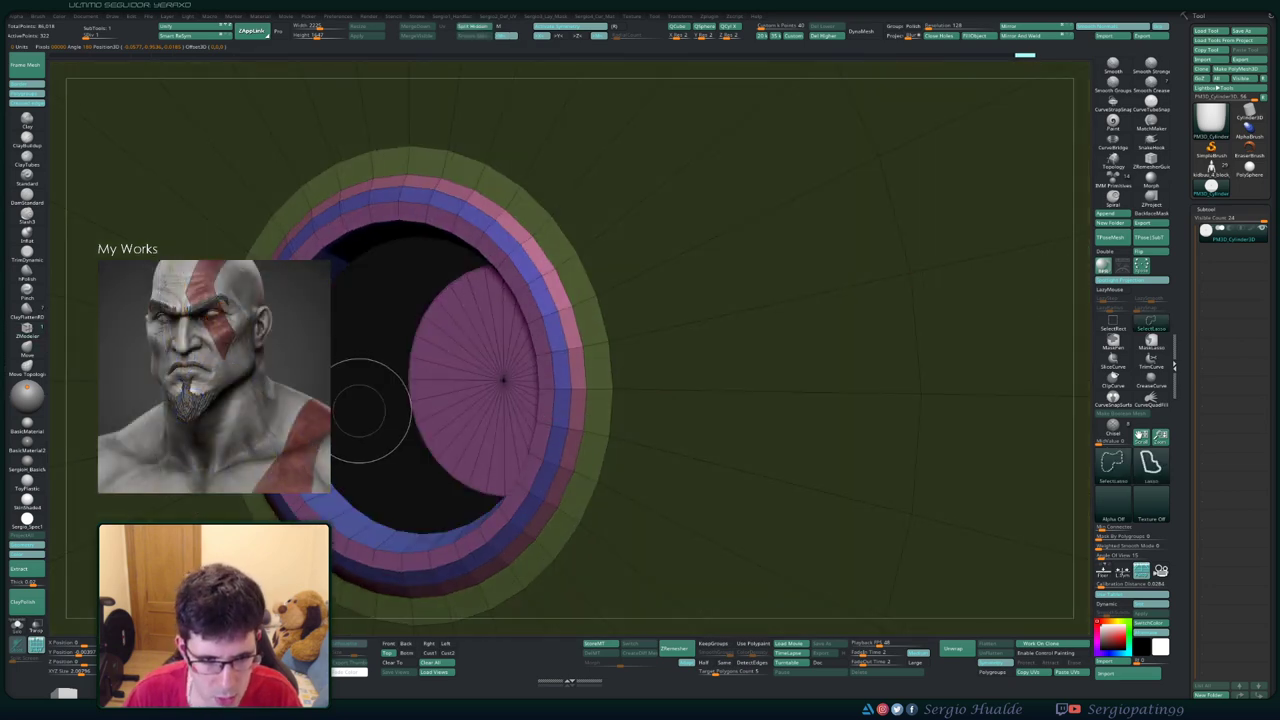
key(b)
key(z)
key(m)
mouse_move(502, 378)
mouse_down()
mouse_move(457, 229)
mouse_move(811, 240)
mouse_up()
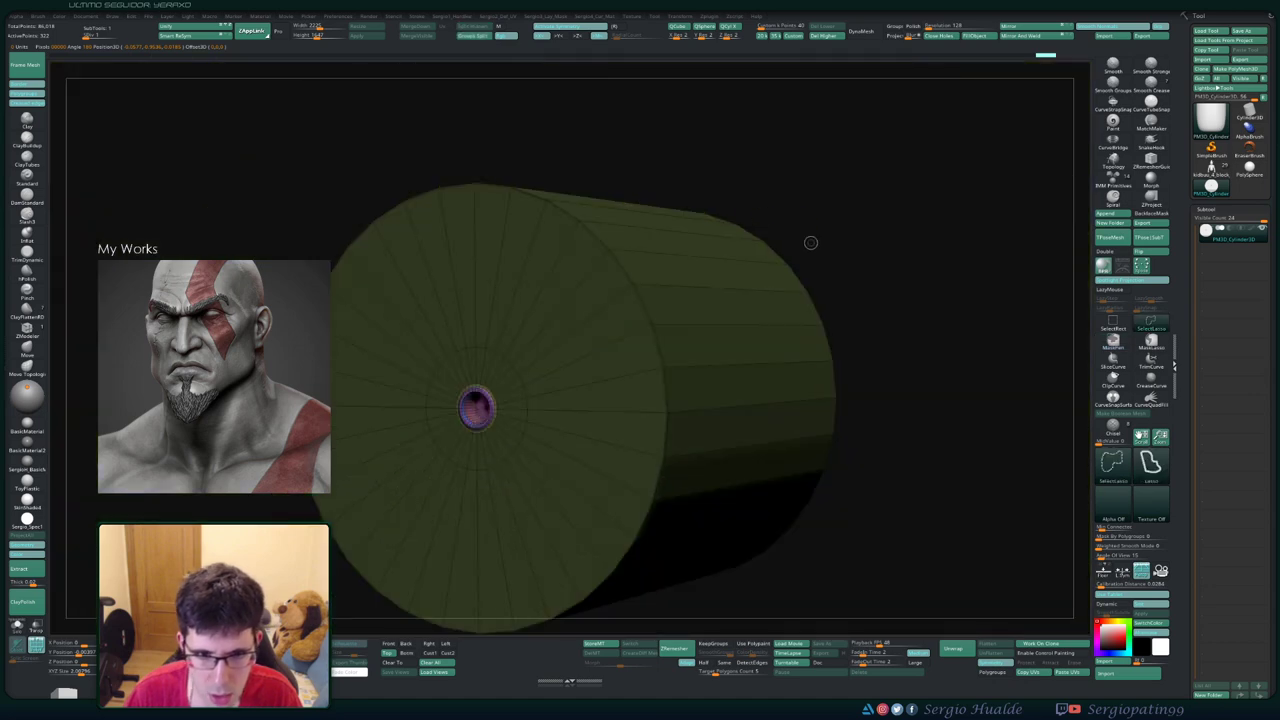
key(f)
key(f)
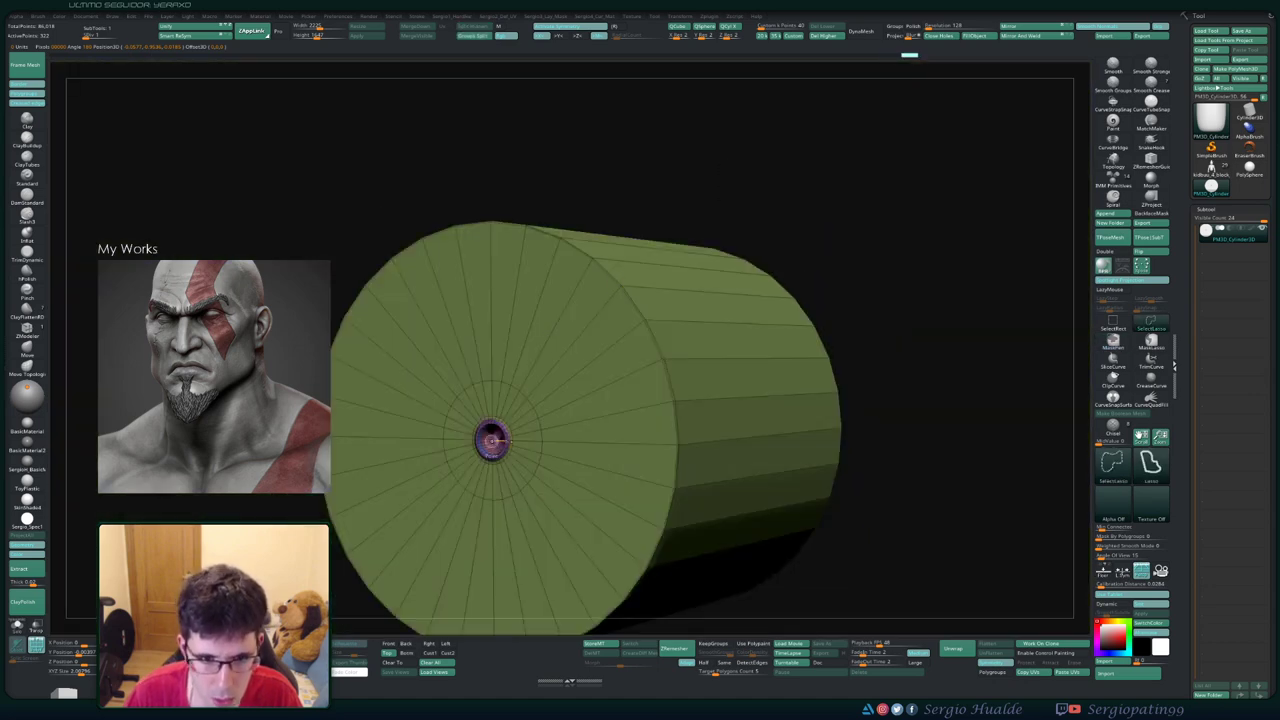
shift+drag(560, 320, 480, 388)
scroll(485, 400, up, 5)
mouse_move(500, 429)
right_down()
mouse_move(505, 440)
mouse_move(554, 284)
right_up()
scroll(512, 460, down, 3)
scroll(554, 284, down, 5)
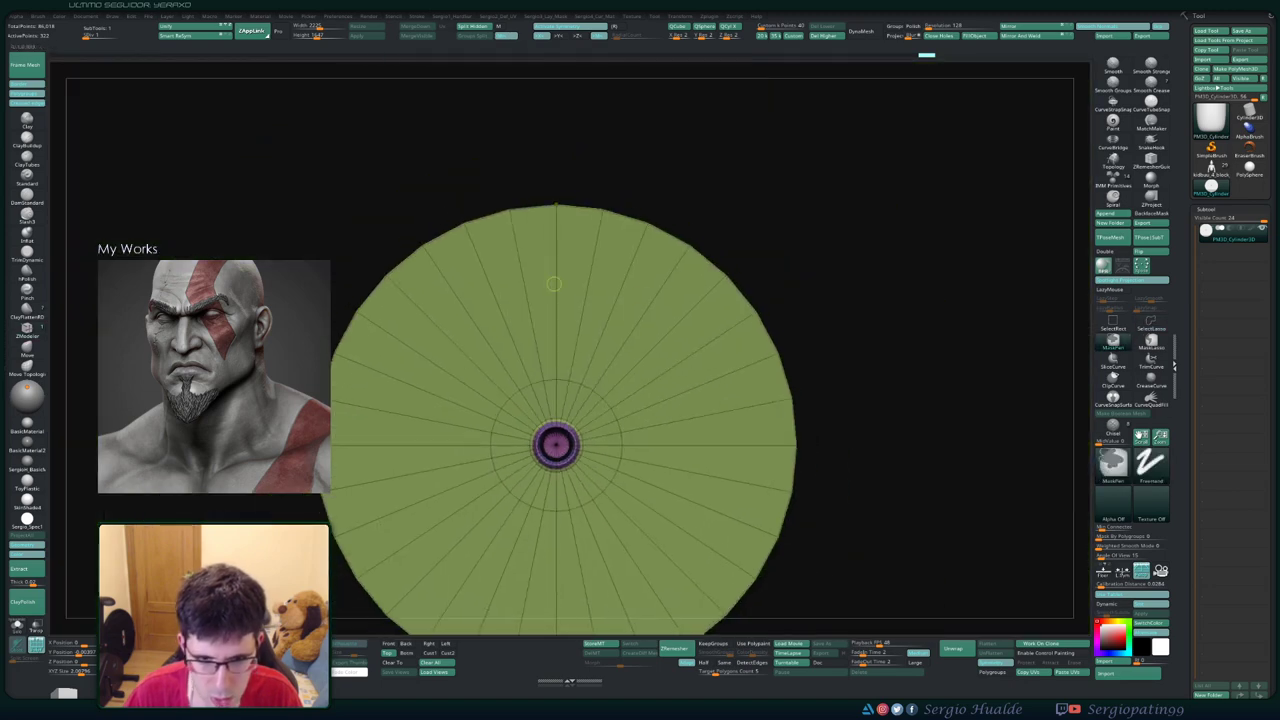
key(b)
key(z)
key(m)
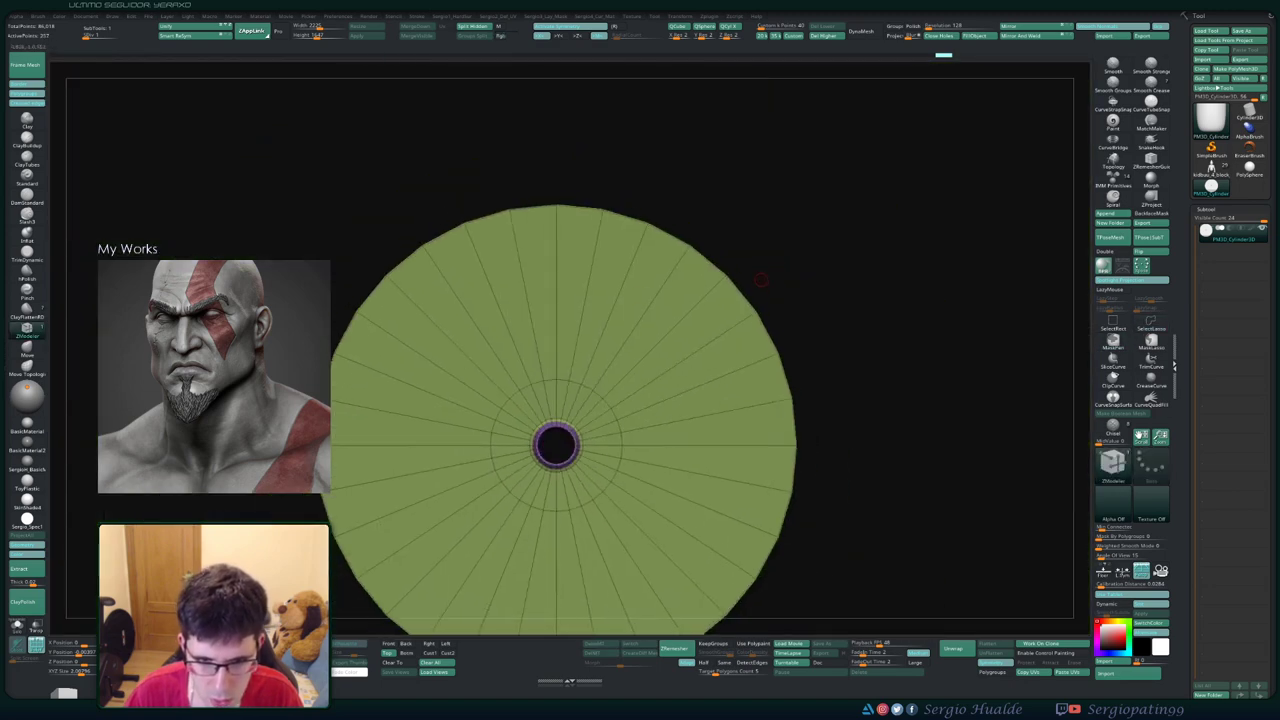
scroll(663, 386, down, 10)
scroll(620, 420, up, 3)
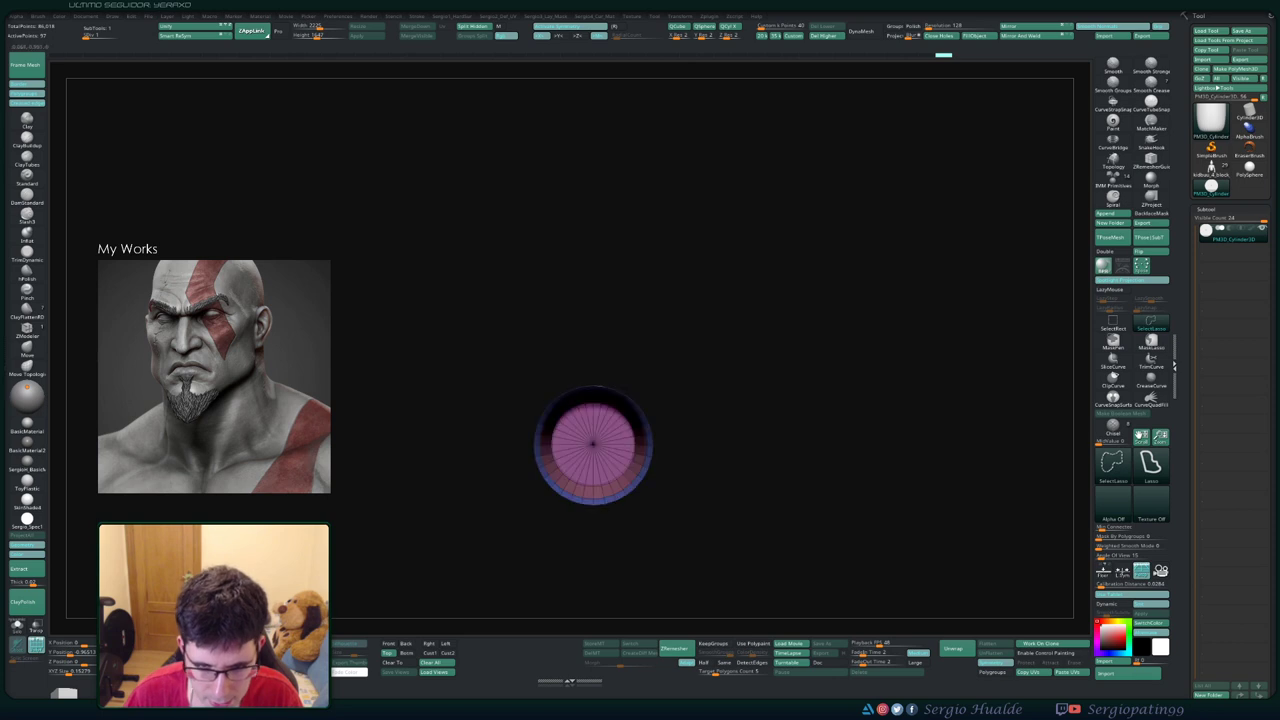
scroll(600, 438, up, 2)
ctrl+alt+shift+click(600, 445)
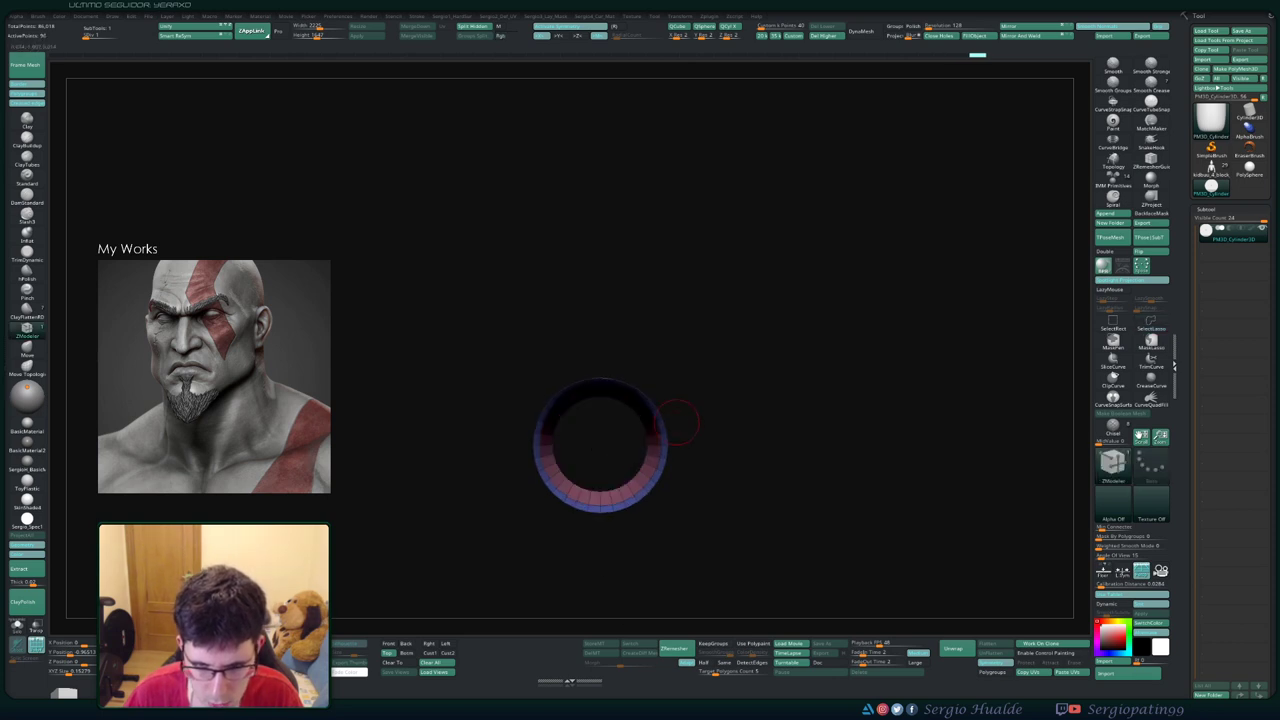
scroll(683, 430, up, 2)
key(b)
key(m)
key(v)
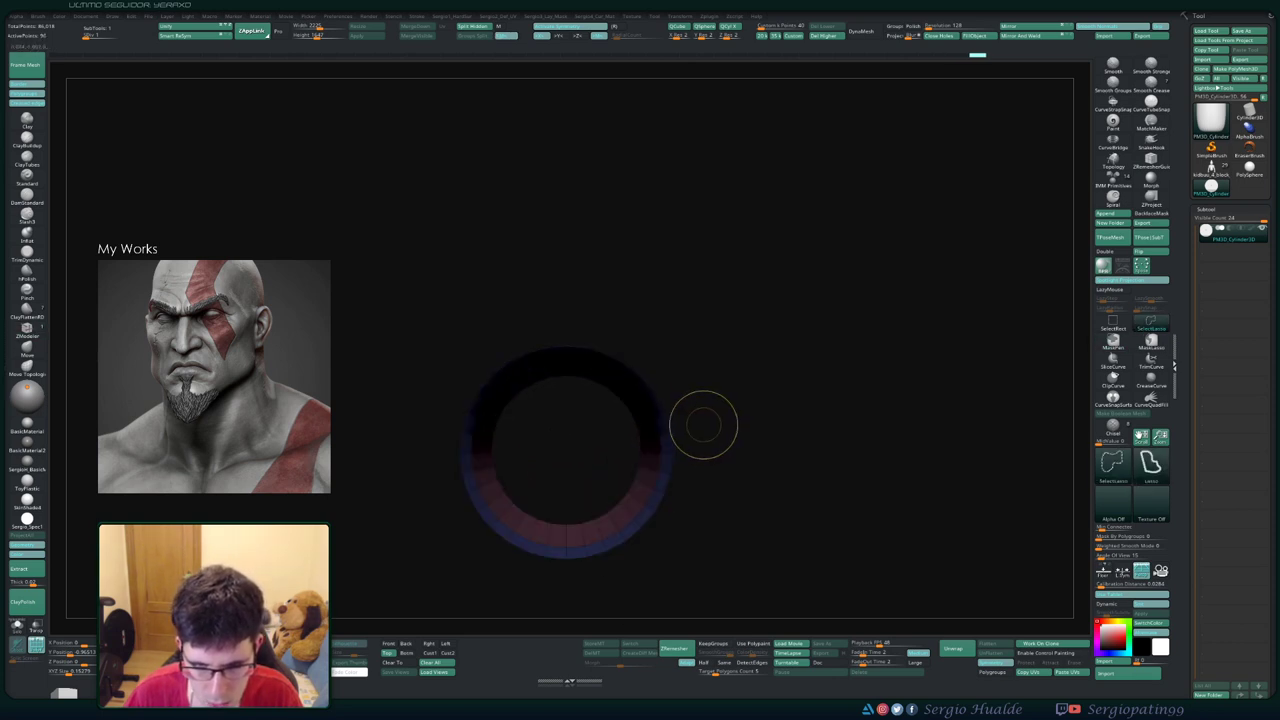
scroll(672, 455, down, 3)
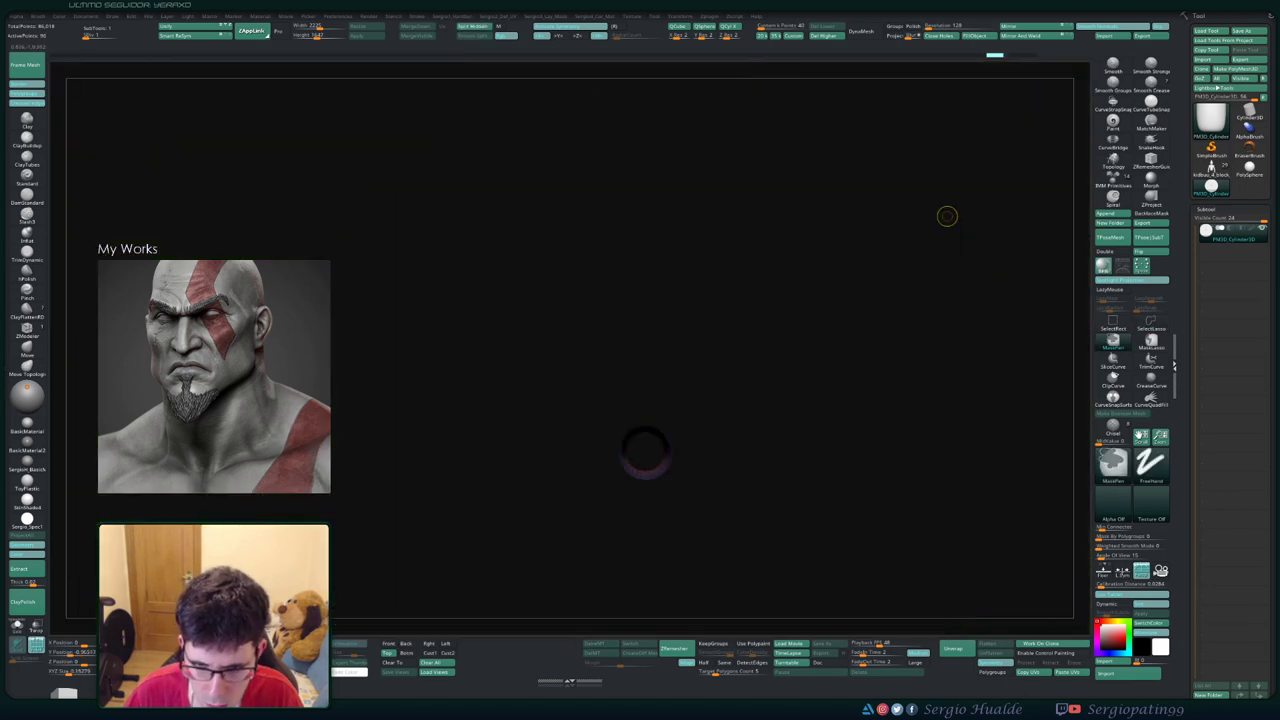
ctrl+shift+click(946, 216)
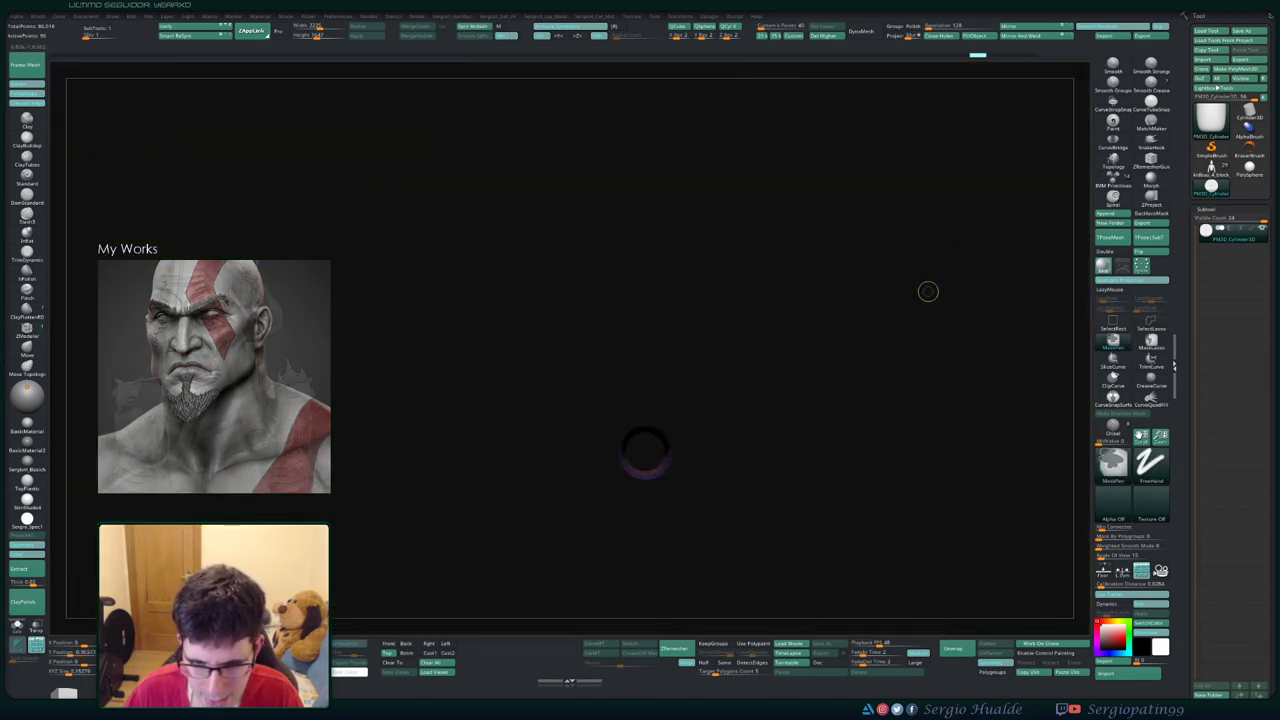
ctrl+shift+click(925, 287)
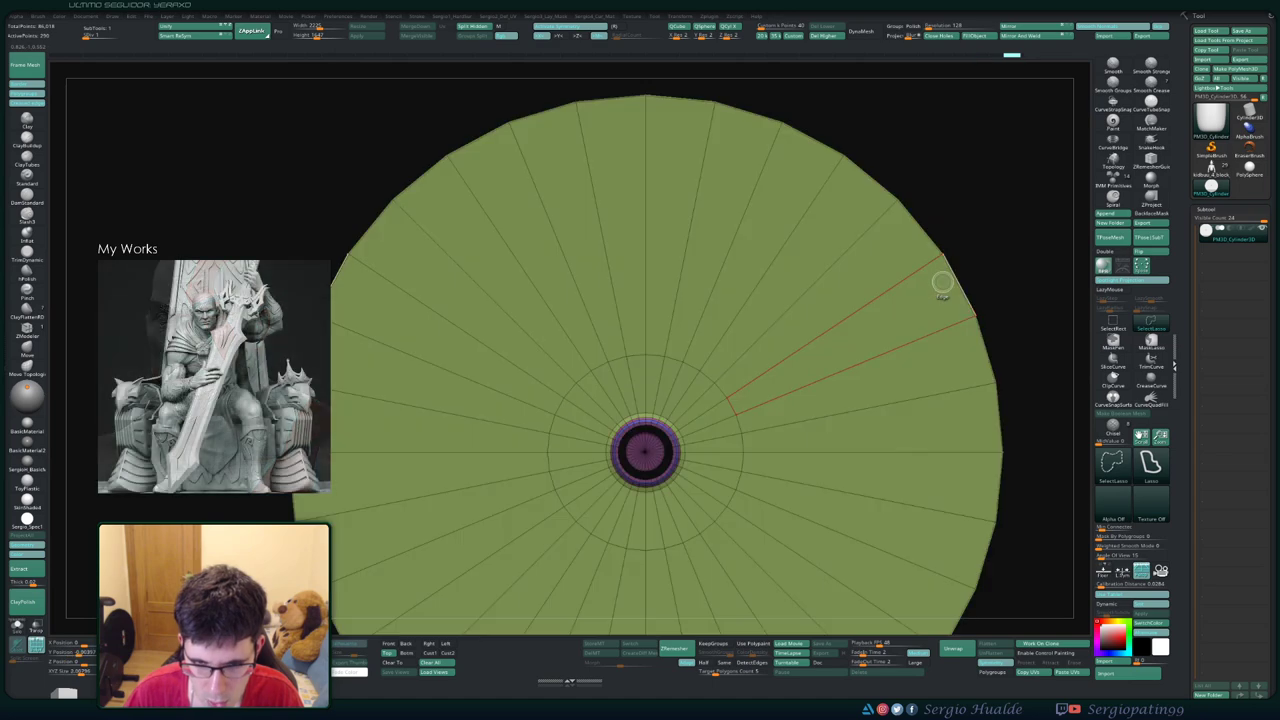
- Invert the mask and scale the inner ring smaller with the Transpose gizmo
ctrl+click(990, 225)
key(w)
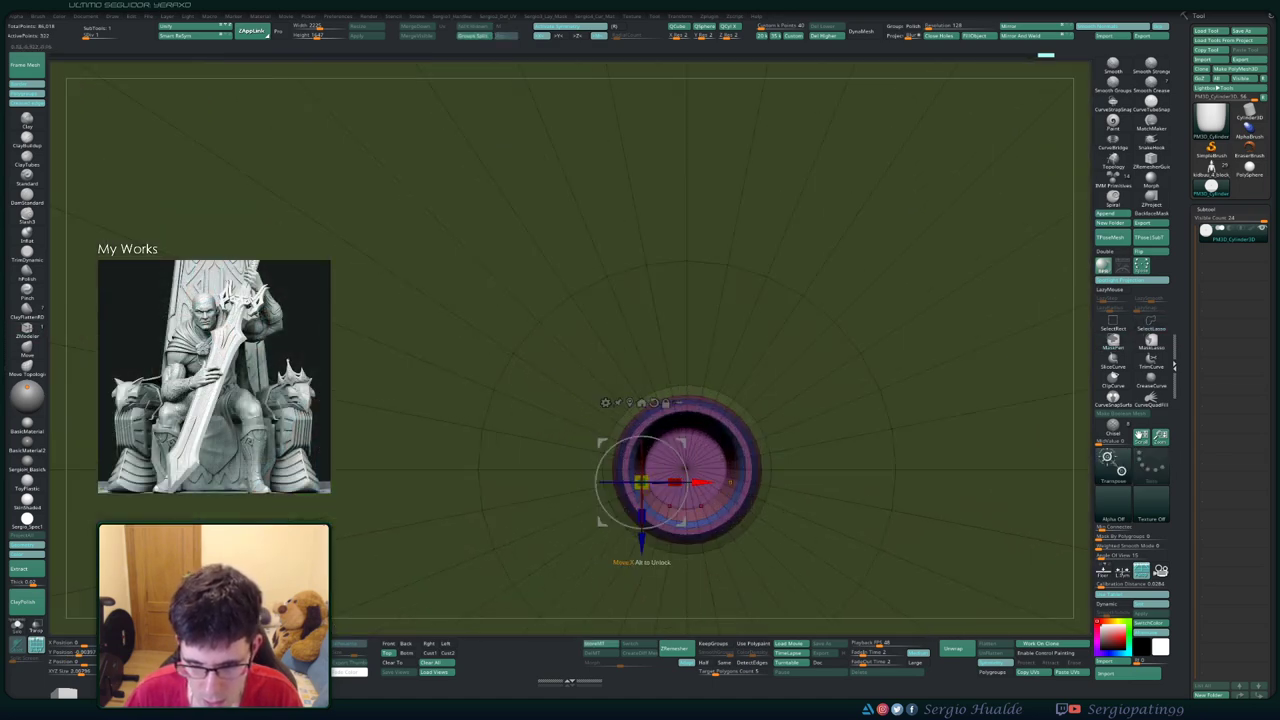
alt+drag(700, 450, 596, 405)
click(404, 325)
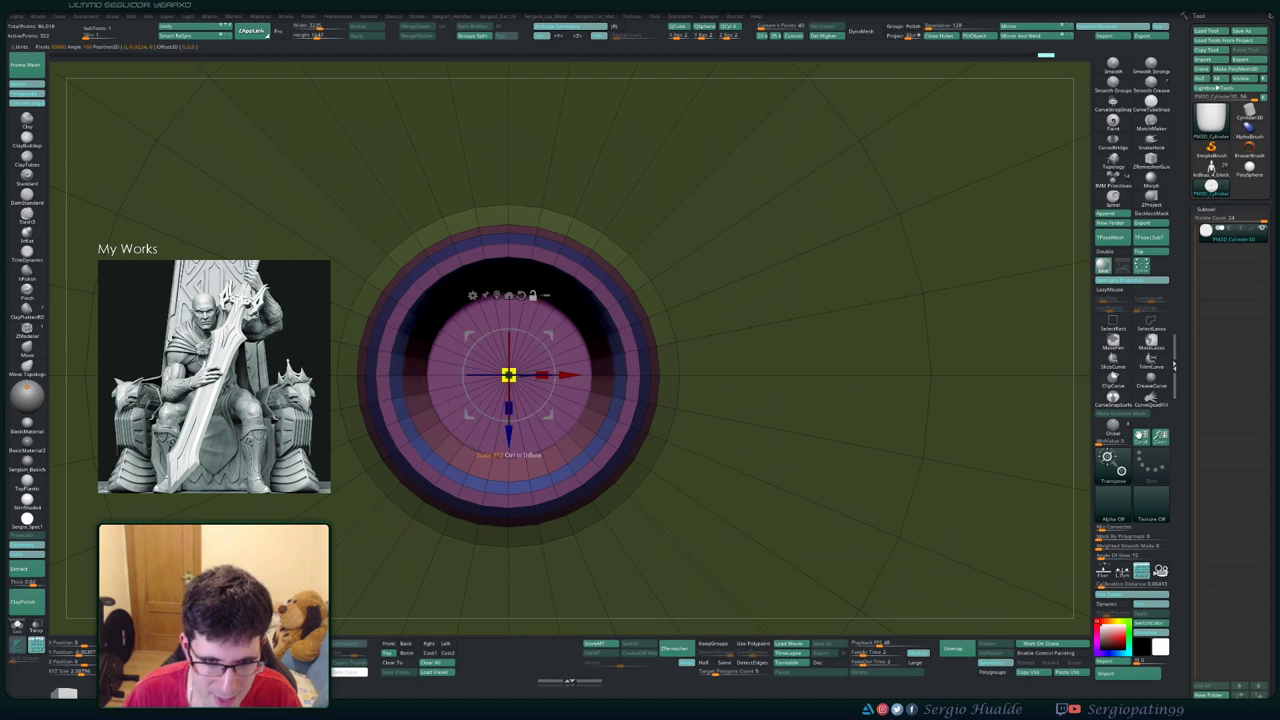
drag(509, 375, 500, 380)
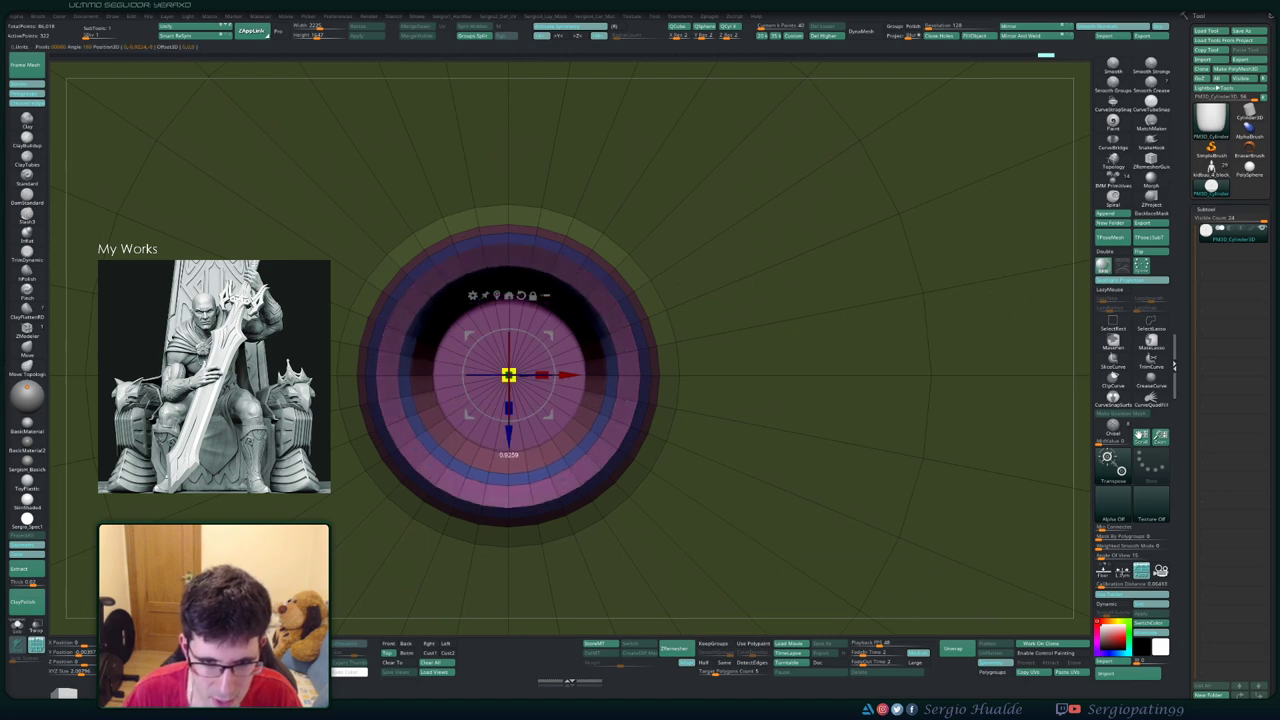
drag(760, 380, 930, 378)
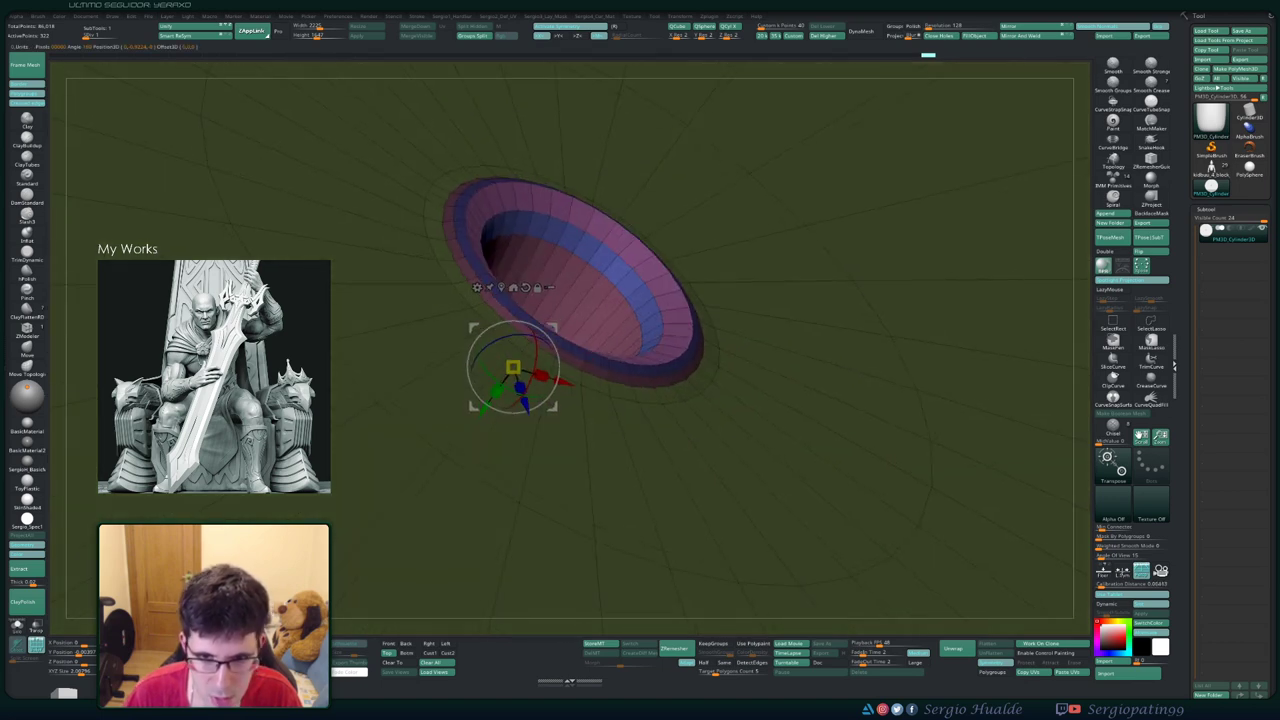
drag(760, 420, 700, 400)
key(q)
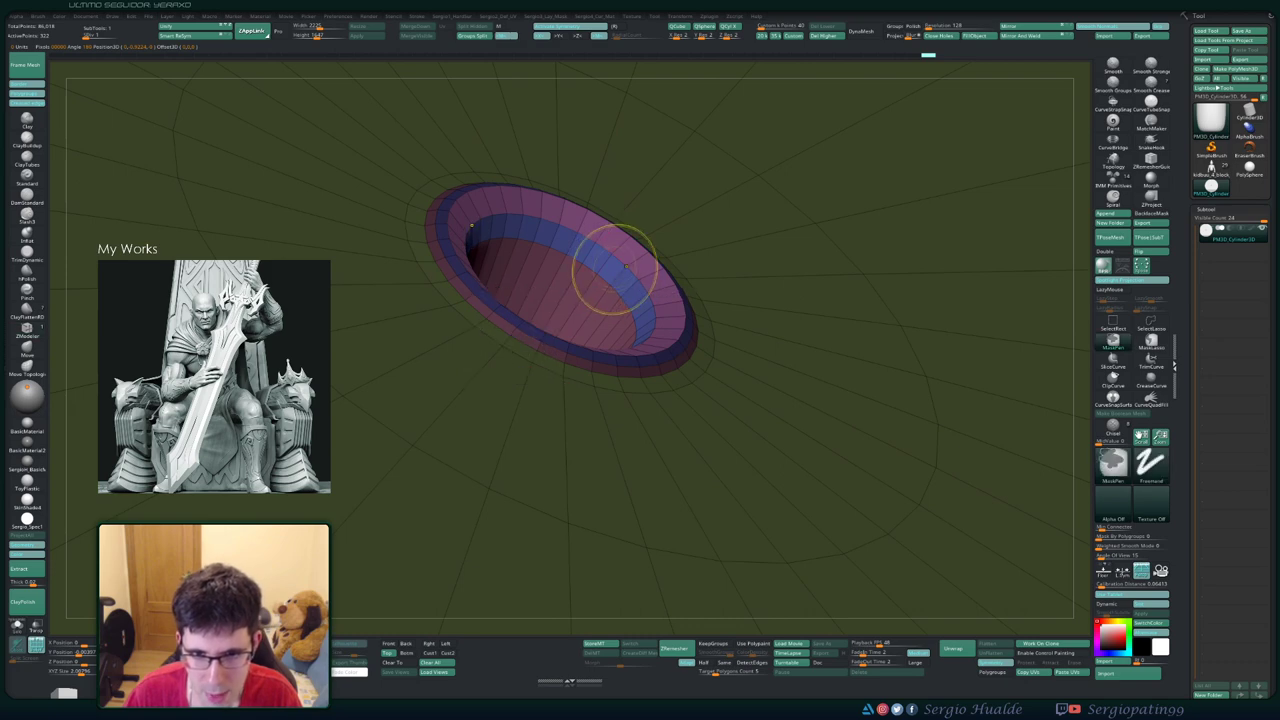
- Try the ZModeler move edge-loop action on the ring's inner edge loop
key(b)
key(z)
key(m)
mouse_move(625, 265)
mouse_down()
mouse_move(470, 450)
mouse_move(466, 478)
mouse_up()
key(w)
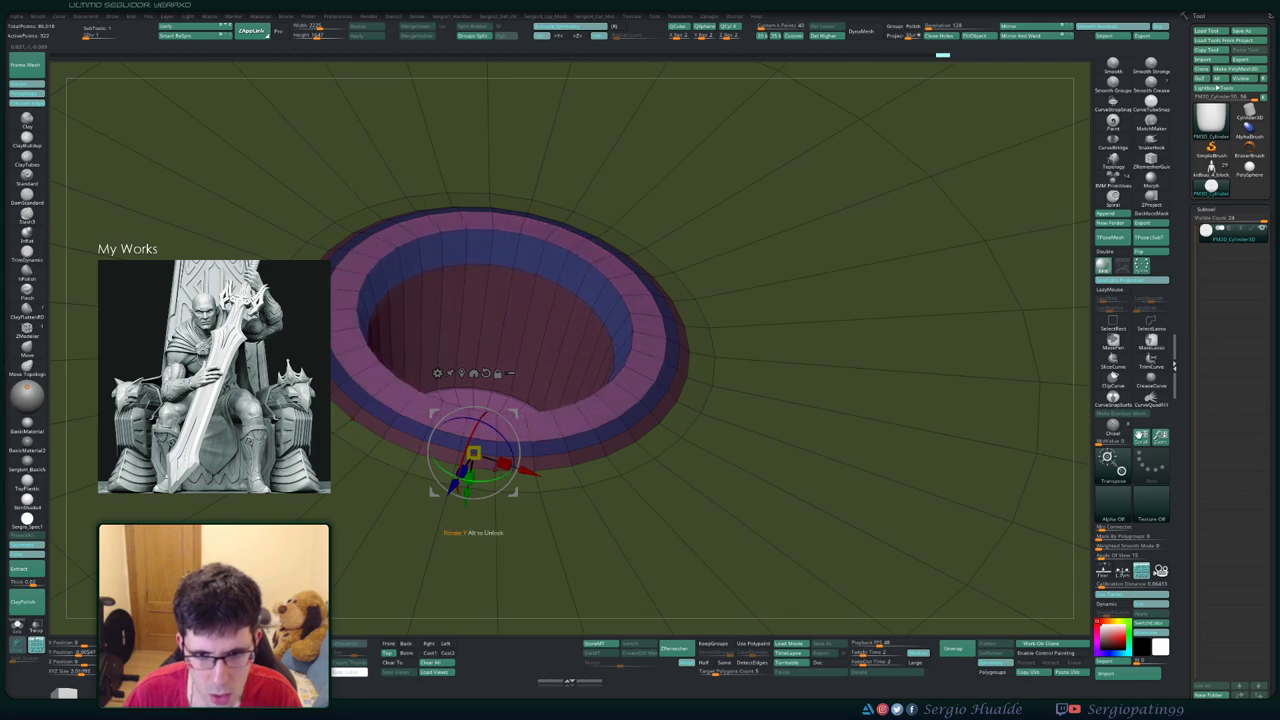
drag(470, 478, 420, 330)
key(q)
key(space)
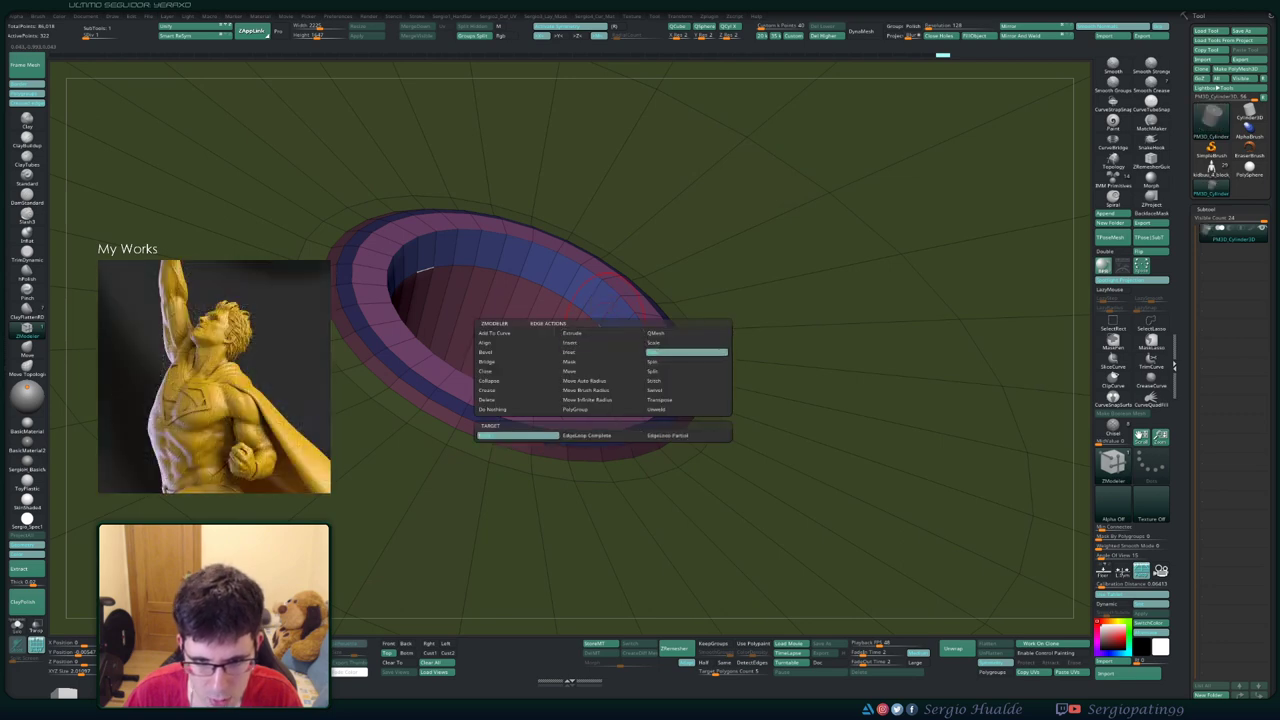
click(520, 435)
click(616, 354)
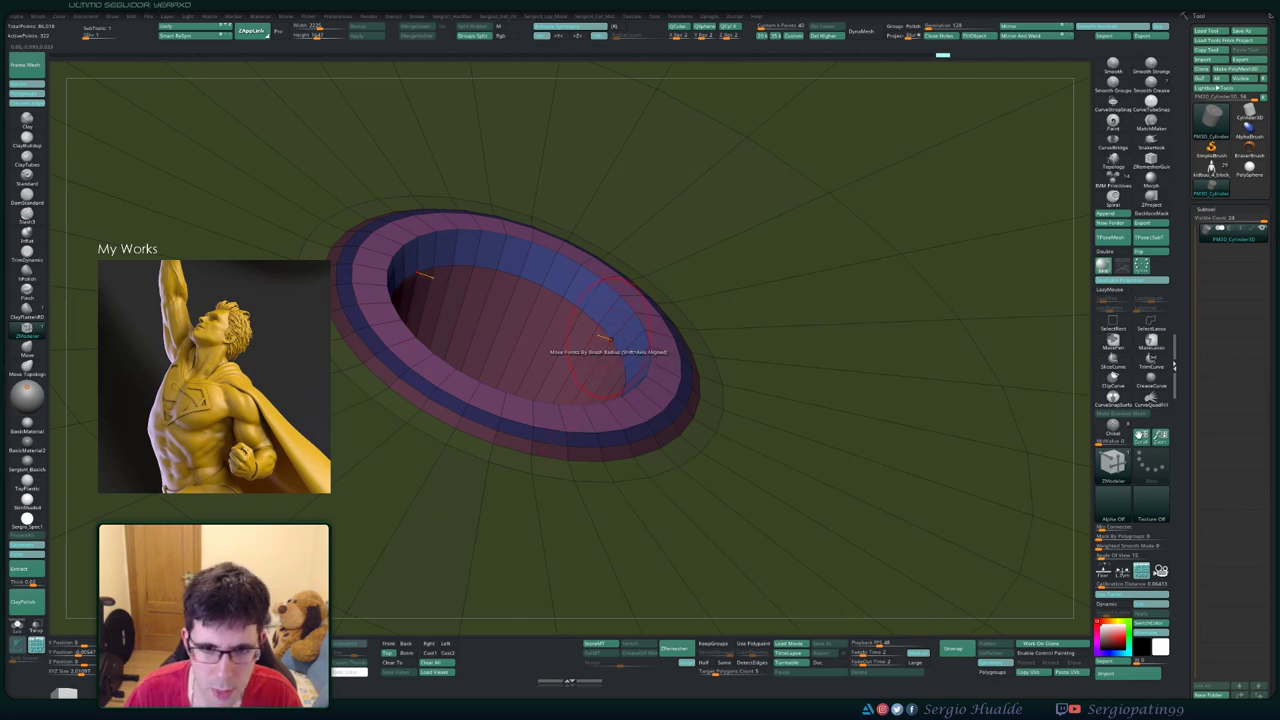
- Isolate the inner ring strip, then restore the full disc in a top-down view
right_drag(609, 338, 575, 365)
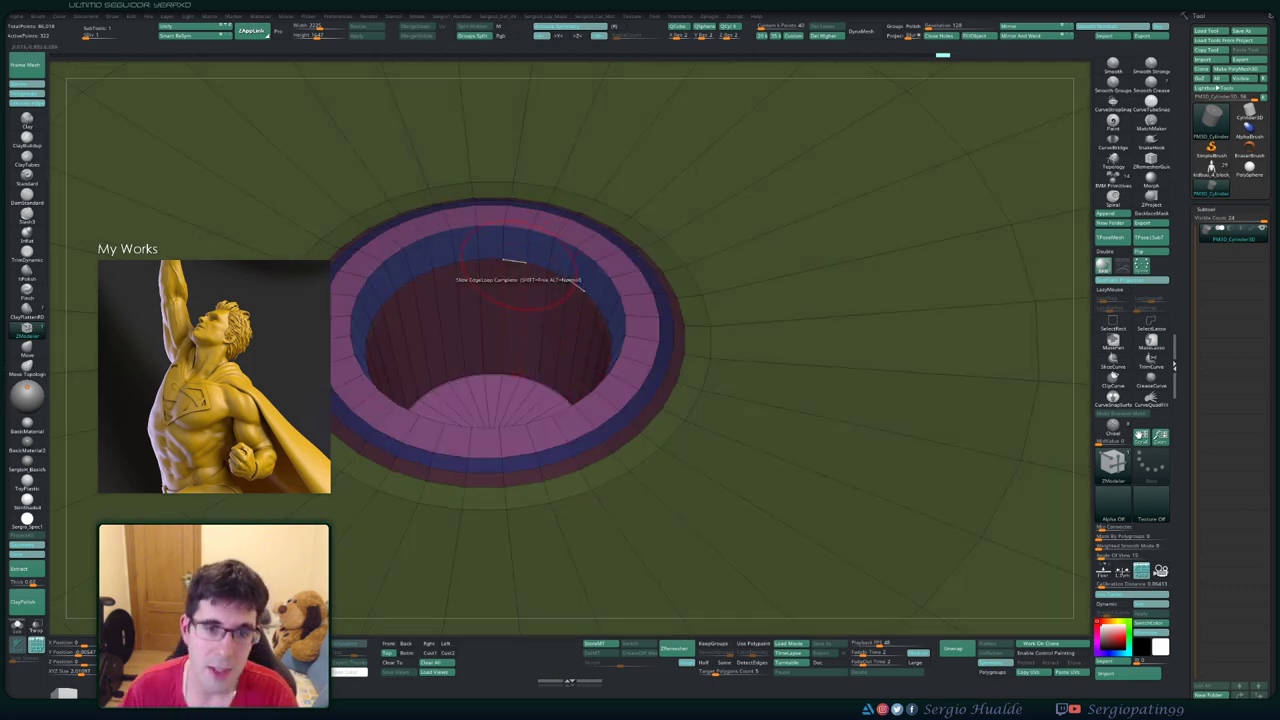
mouse_move(515, 290)
right_down()
mouse_move(515, 275)
mouse_move(500, 274)
mouse_move(610, 372)
mouse_move(600, 343)
mouse_move(729, 357)
mouse_move(1010, 175)
right_up()
ctrl+shift+click(652, 372)
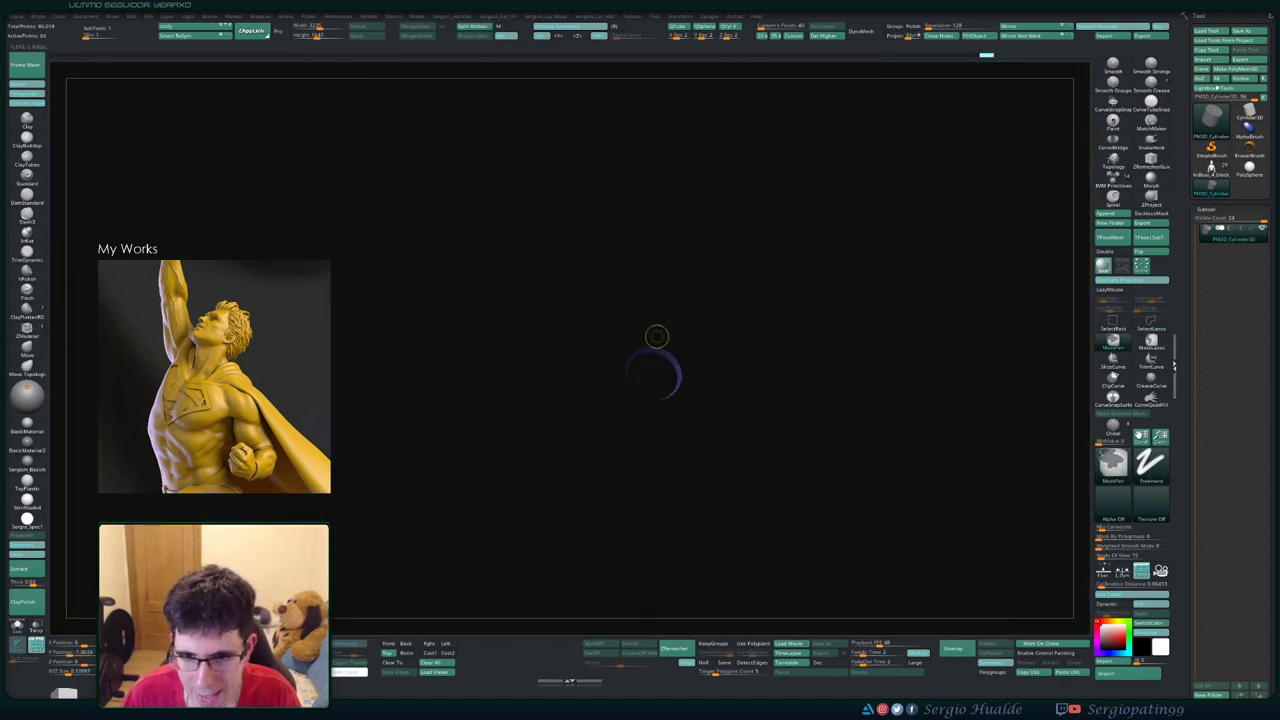
drag(654, 334, 669, 355)
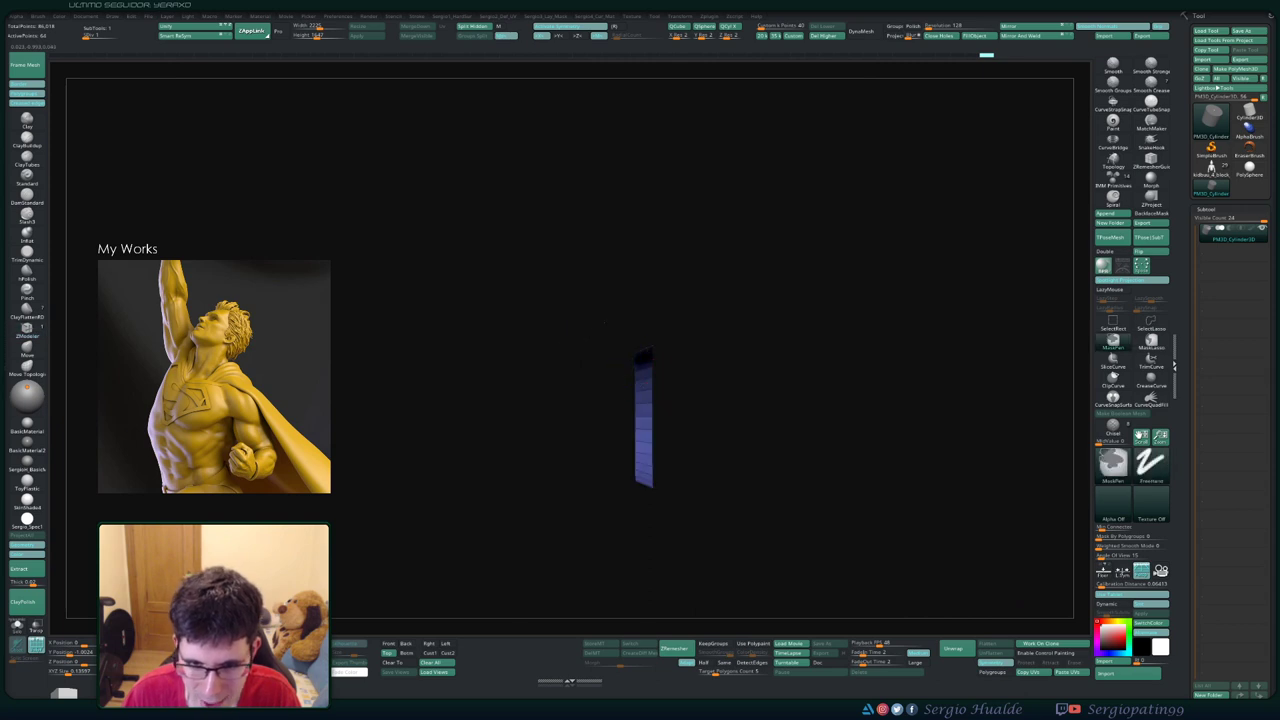
ctrl+shift+drag(604, 322, 646, 530)
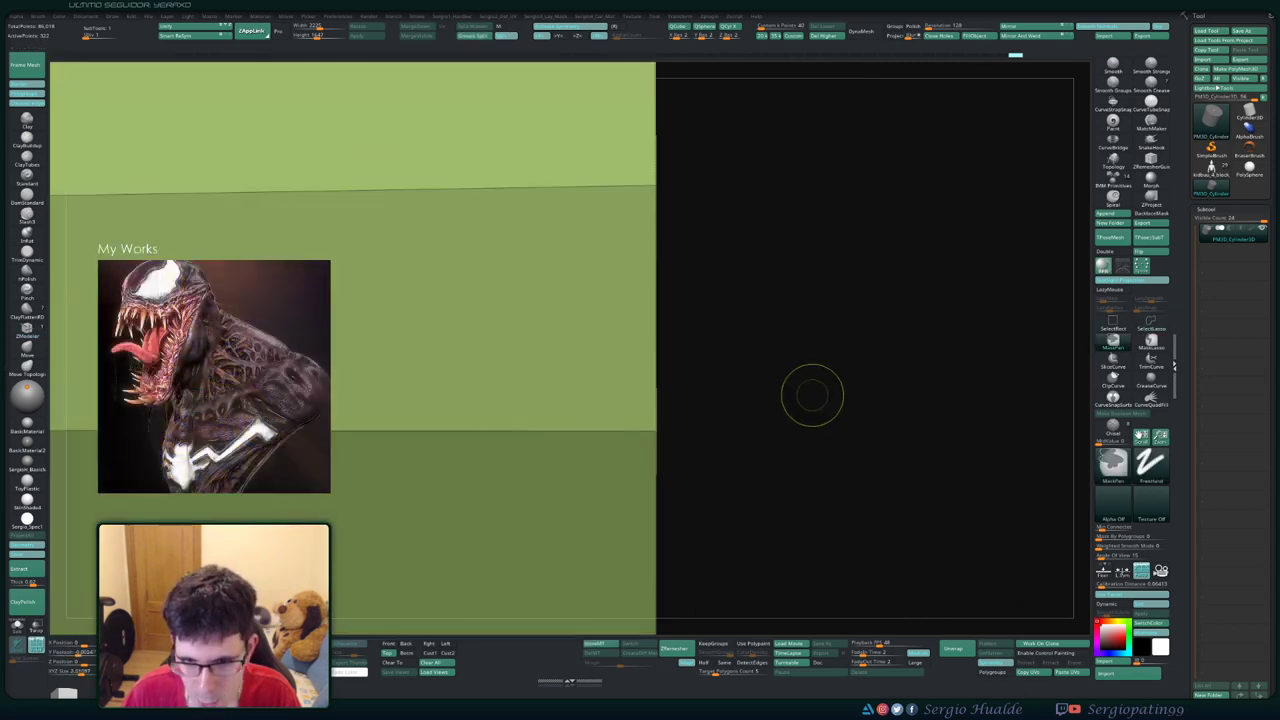
mouse_move(829, 400)
shift+mouse_down()
mouse_move(830, 520)
mouse_move(800, 450)
shift+mouse_up()
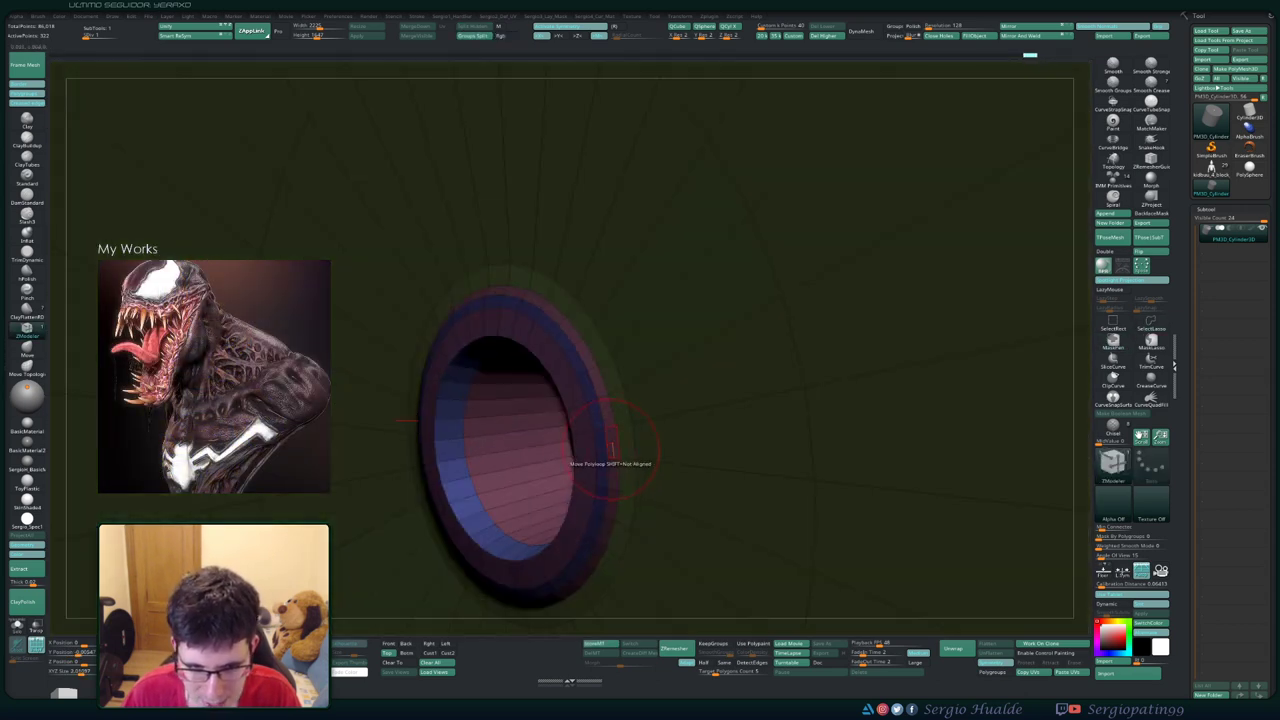
key(w)
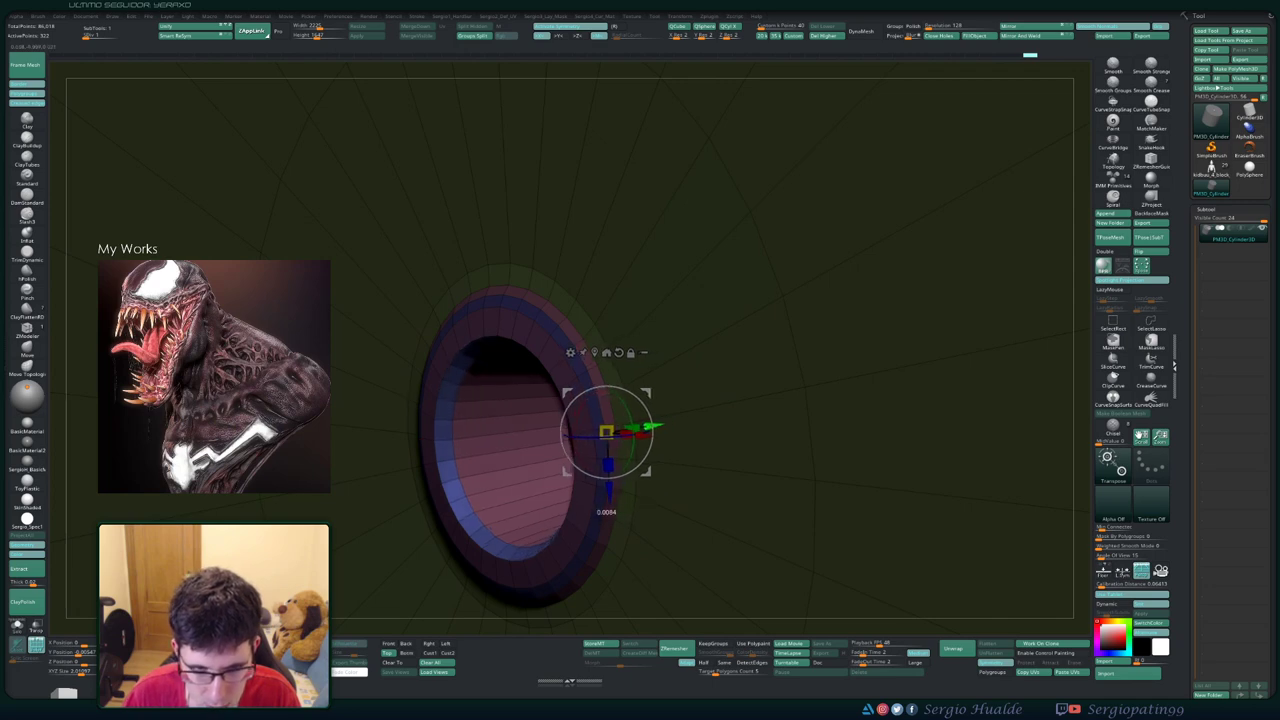
scroll(540, 460, down, 3)
key(q)
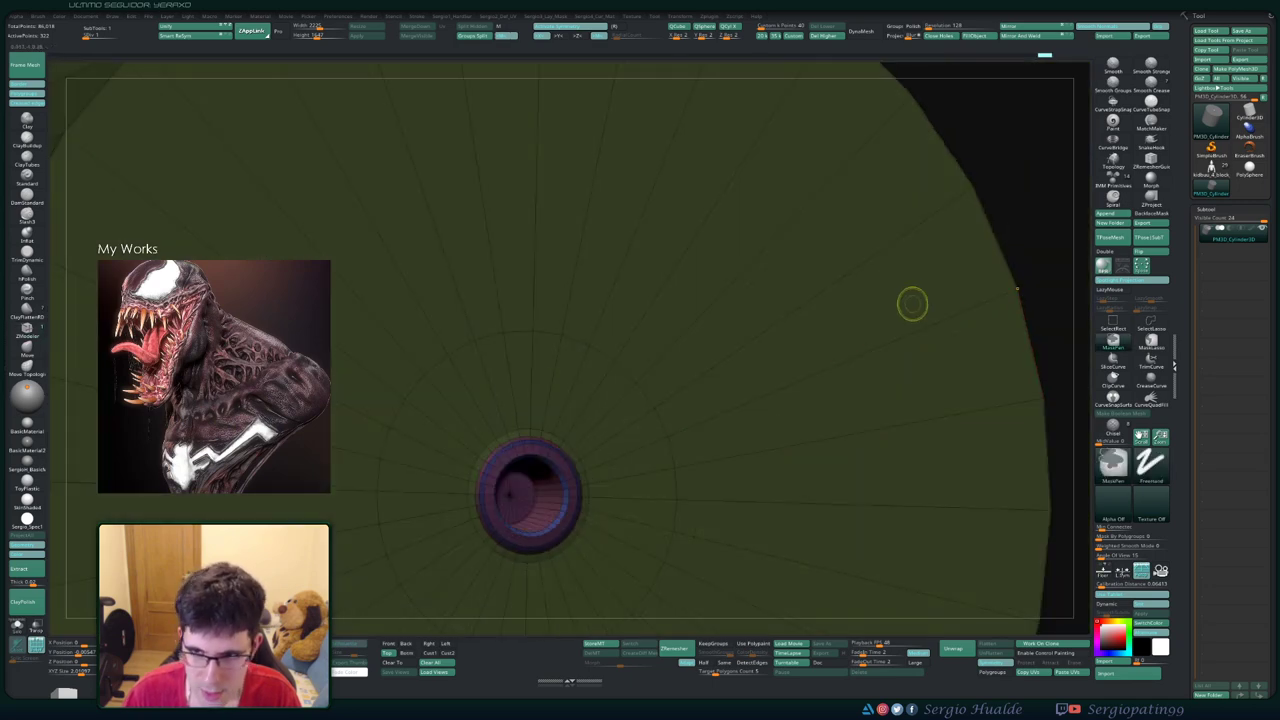
shift+drag(1023, 177, 1000, 260)
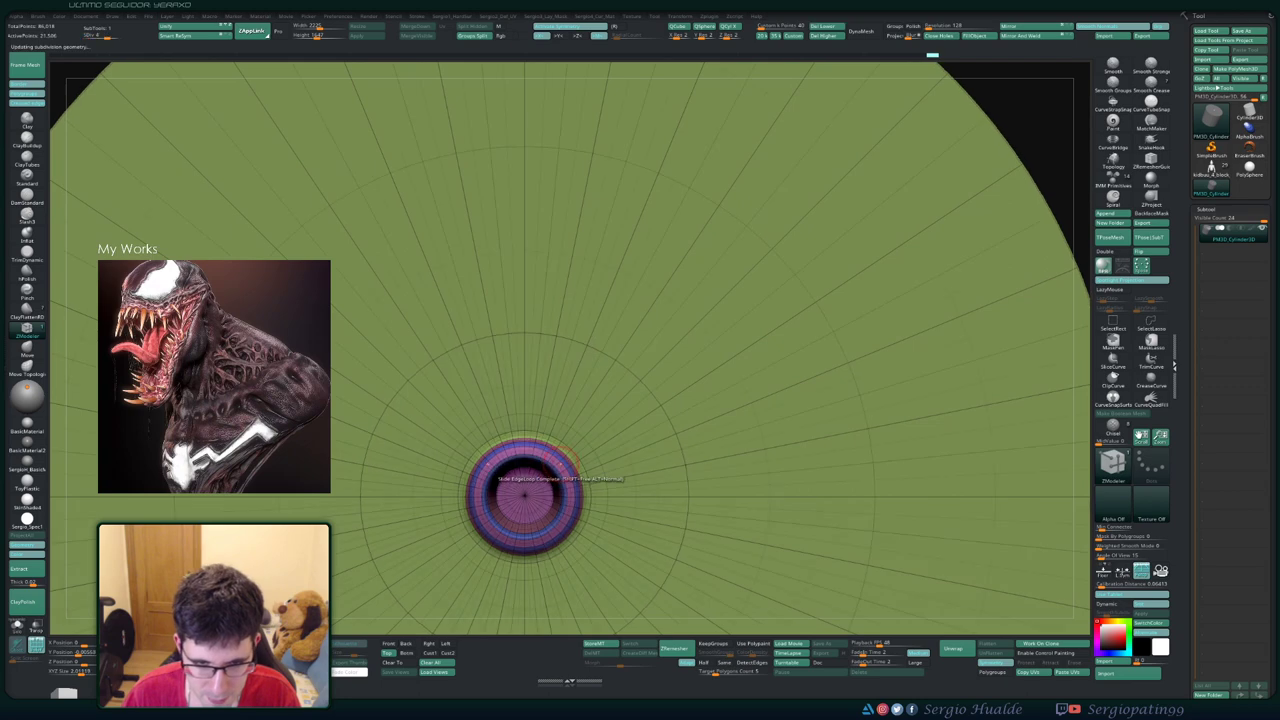
- Subdivide the cylinder with Ctrl+D, frame it, and resize the document to a square canvas
key(ctrl+d)
key(b)
key(m)
key(v)
key(f)
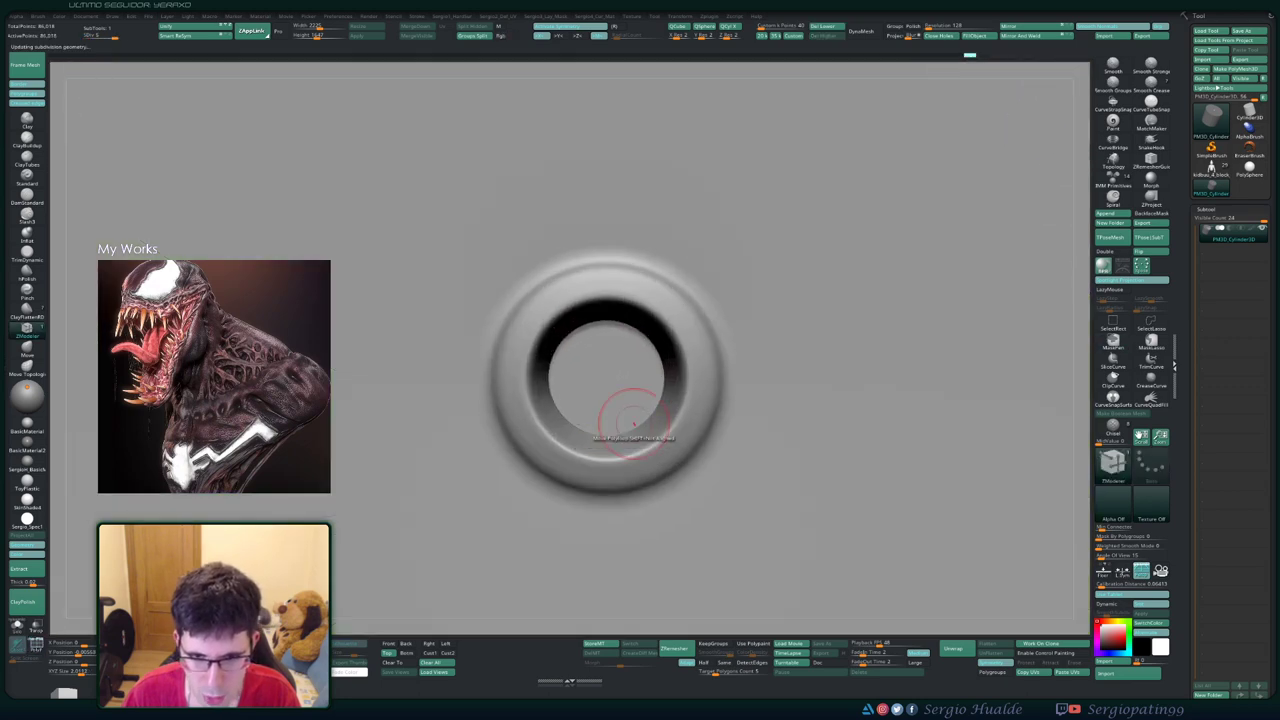
ctrl+right_drag(640, 425, 670, 370)
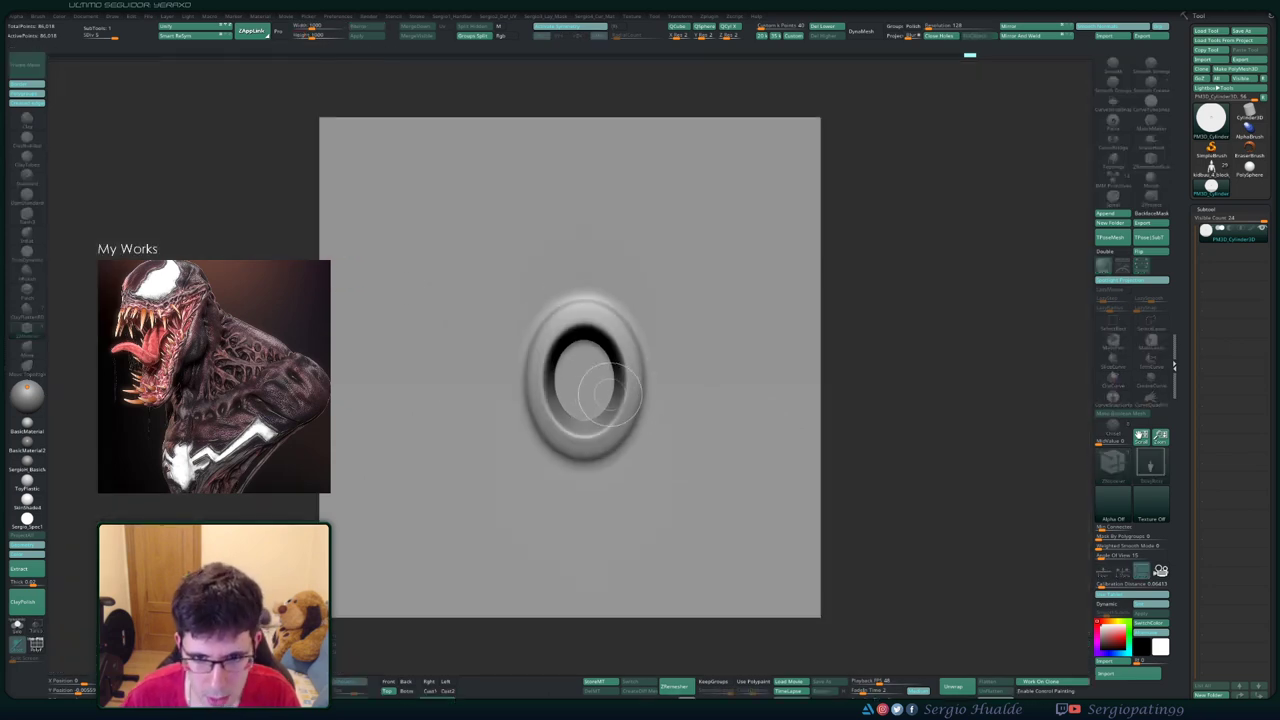
drag(614, 534, 598, 495)
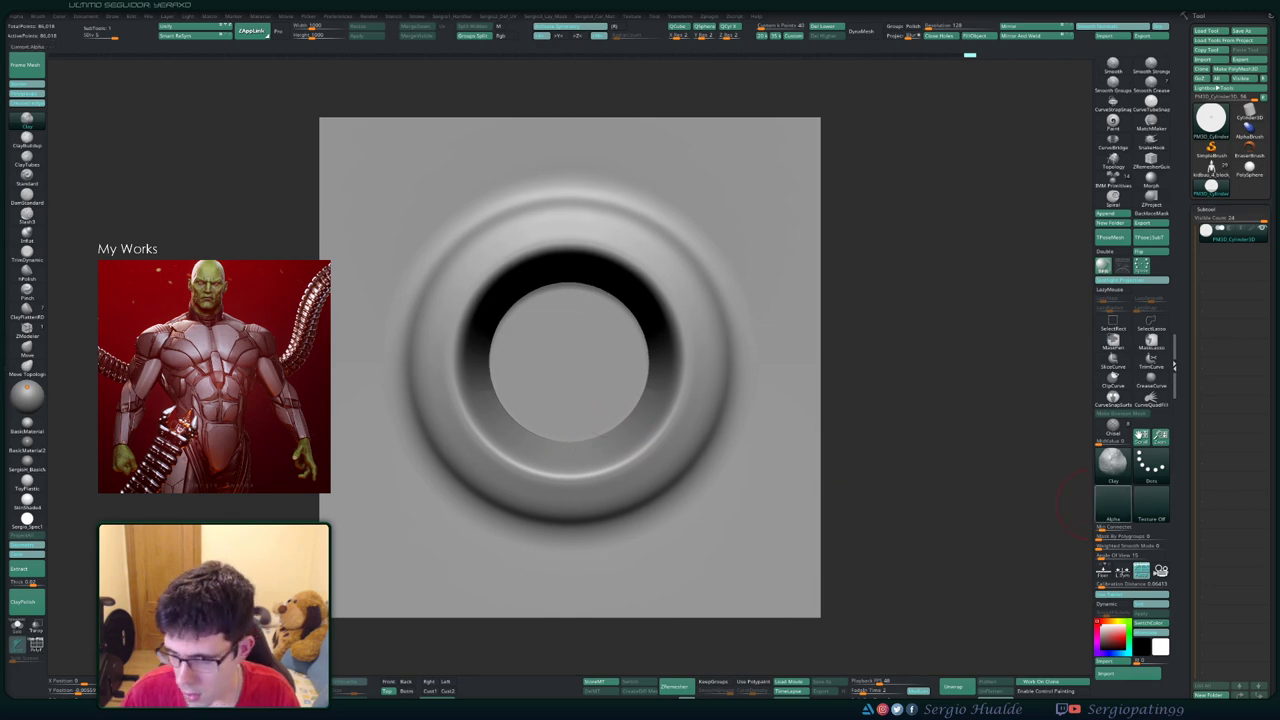
- Pick the newly grabbed ring alpha from the Alpha palette for the brush
click(1113, 500)
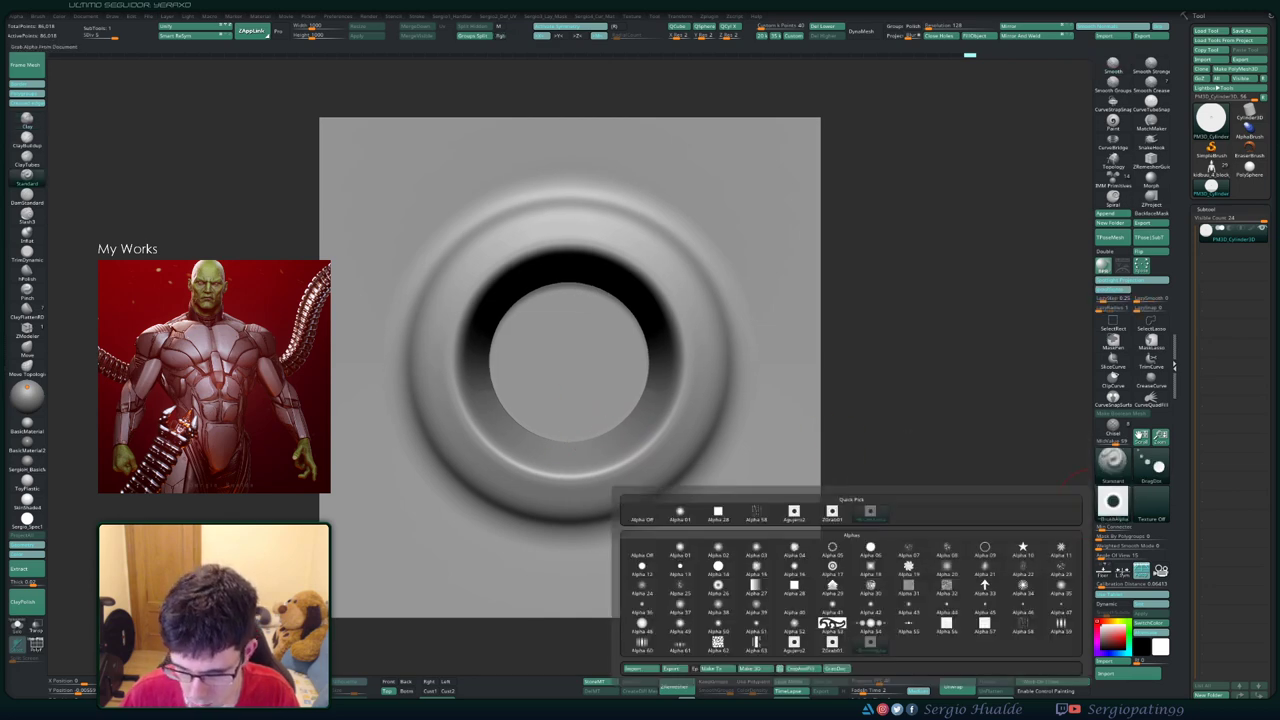
click(835, 645)
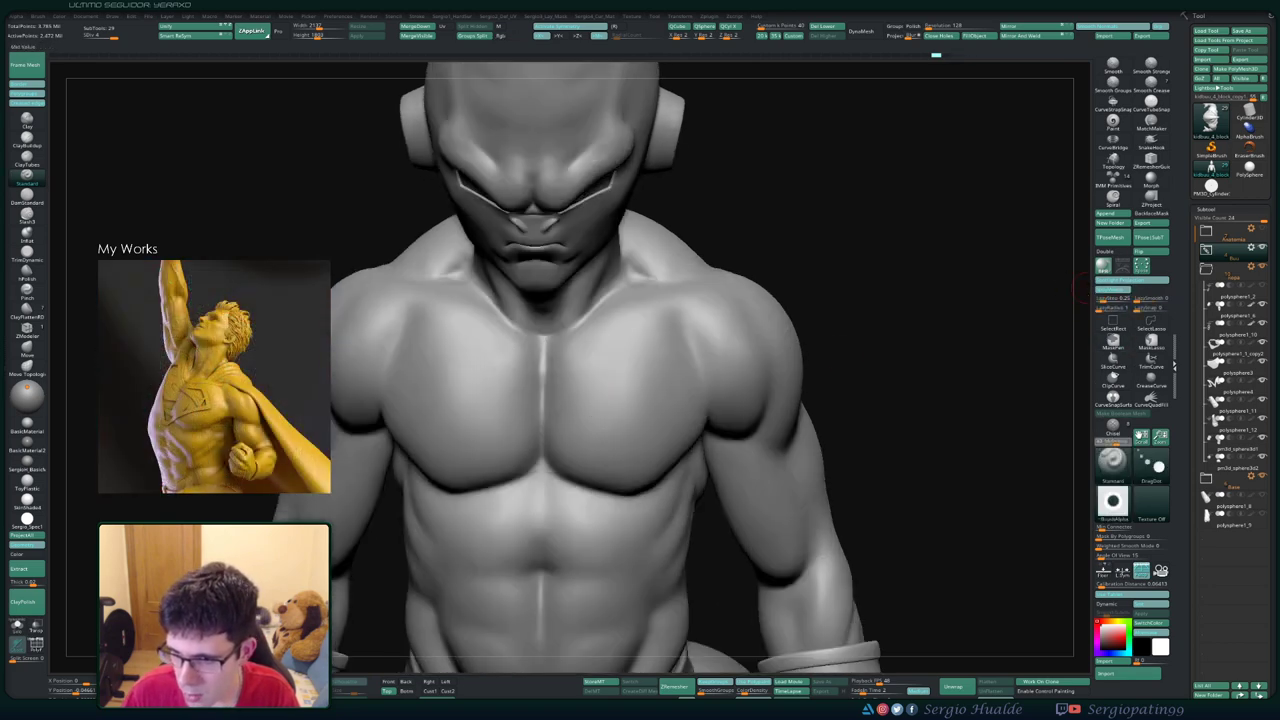
- Drag the ring alpha onto the chest as mirrored holes, then frame the figure
click(572, 352)
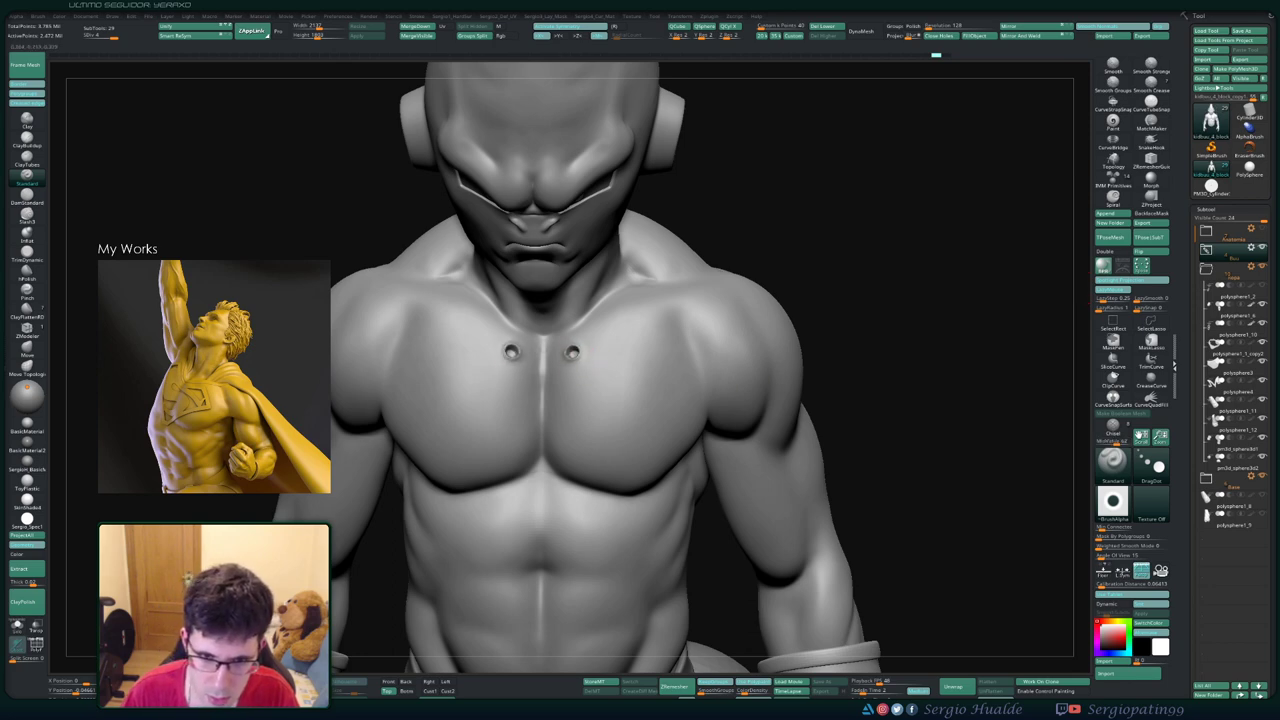
drag(572, 352, 662, 311)
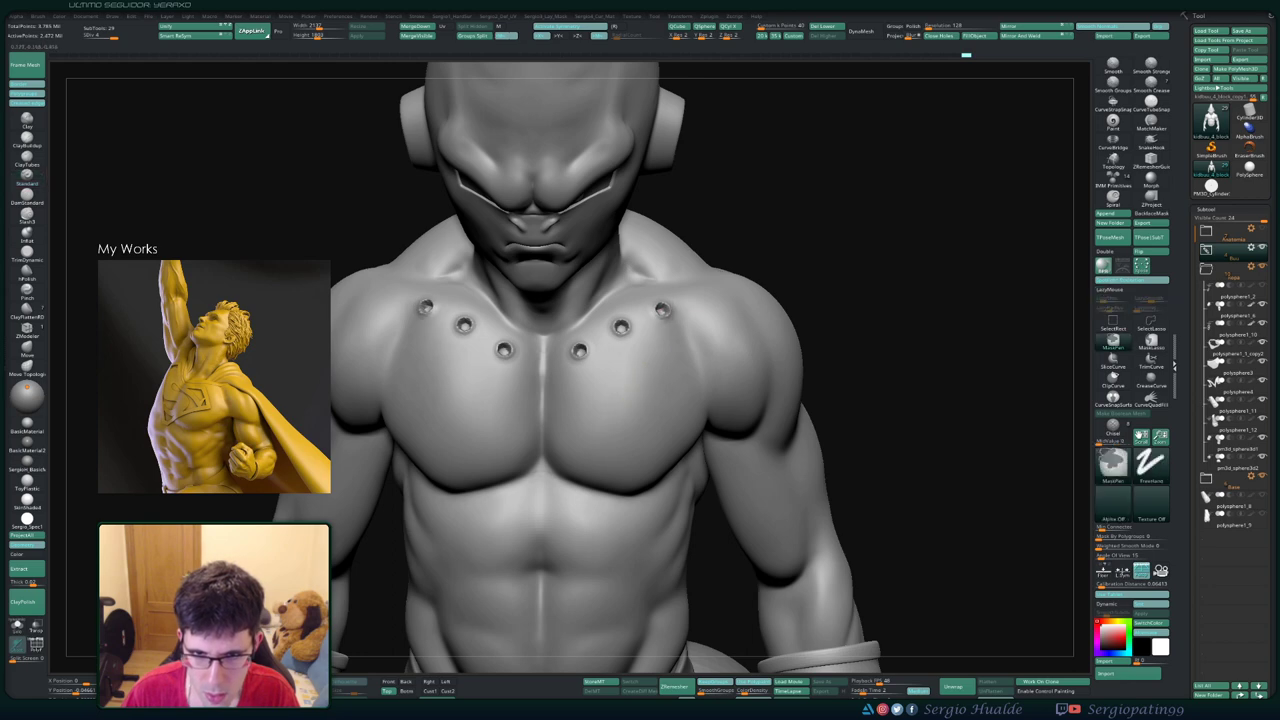
key(f)
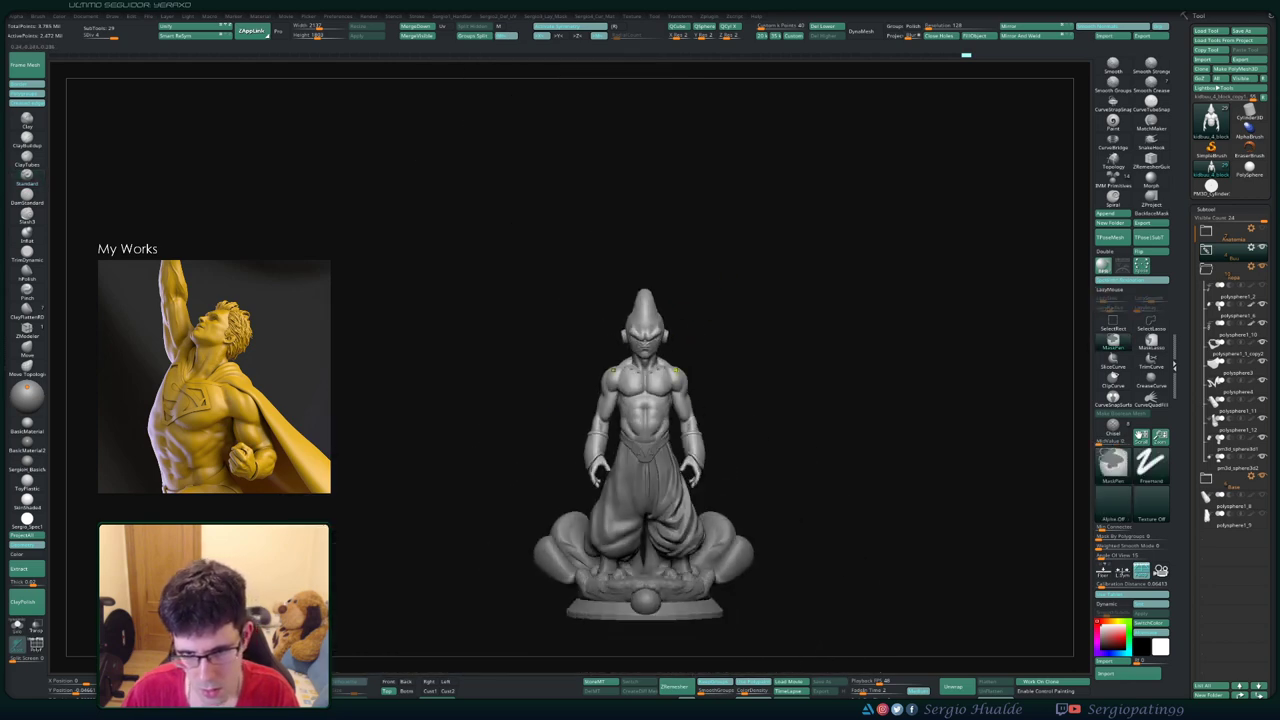
alt+drag(708, 306, 661, 369)
drag(700, 326, 734, 325)
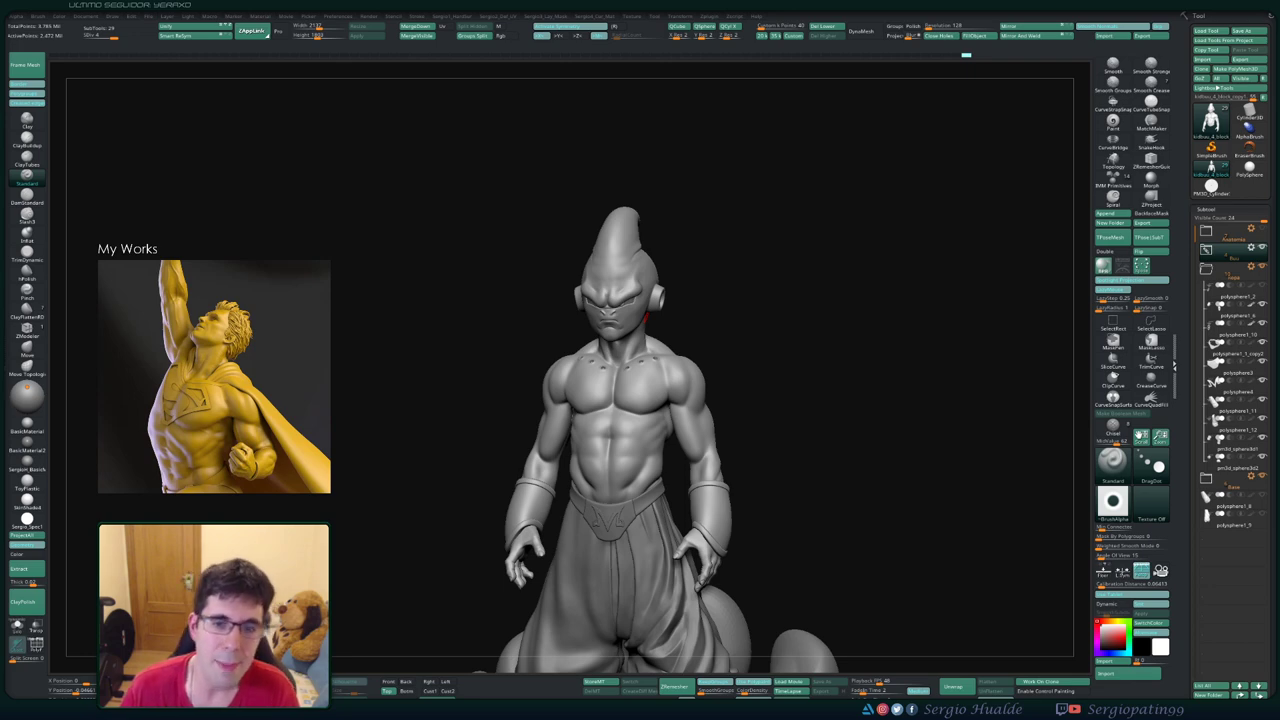
- Orbit the figure to a three-quarter view from slightly above
drag(843, 241, 830, 285)
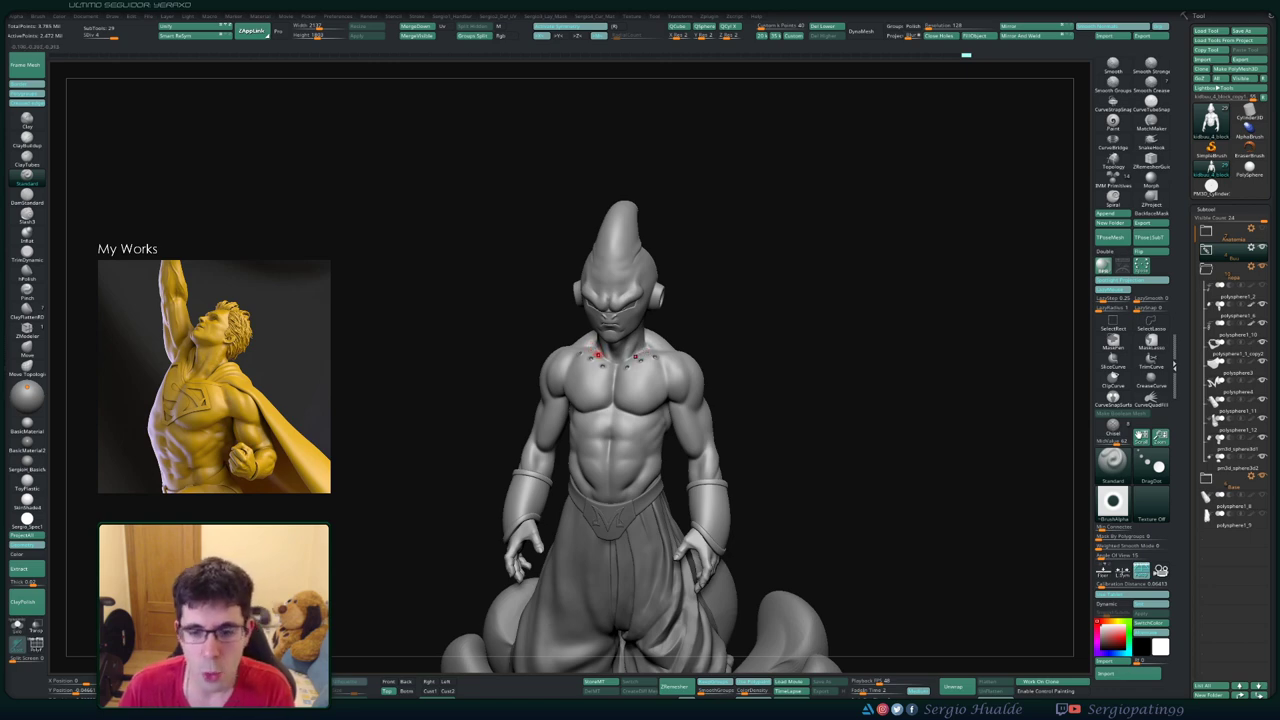
mouse_move(590, 352)
mouse_down()
mouse_move(713, 334)
mouse_move(702, 279)
mouse_up()
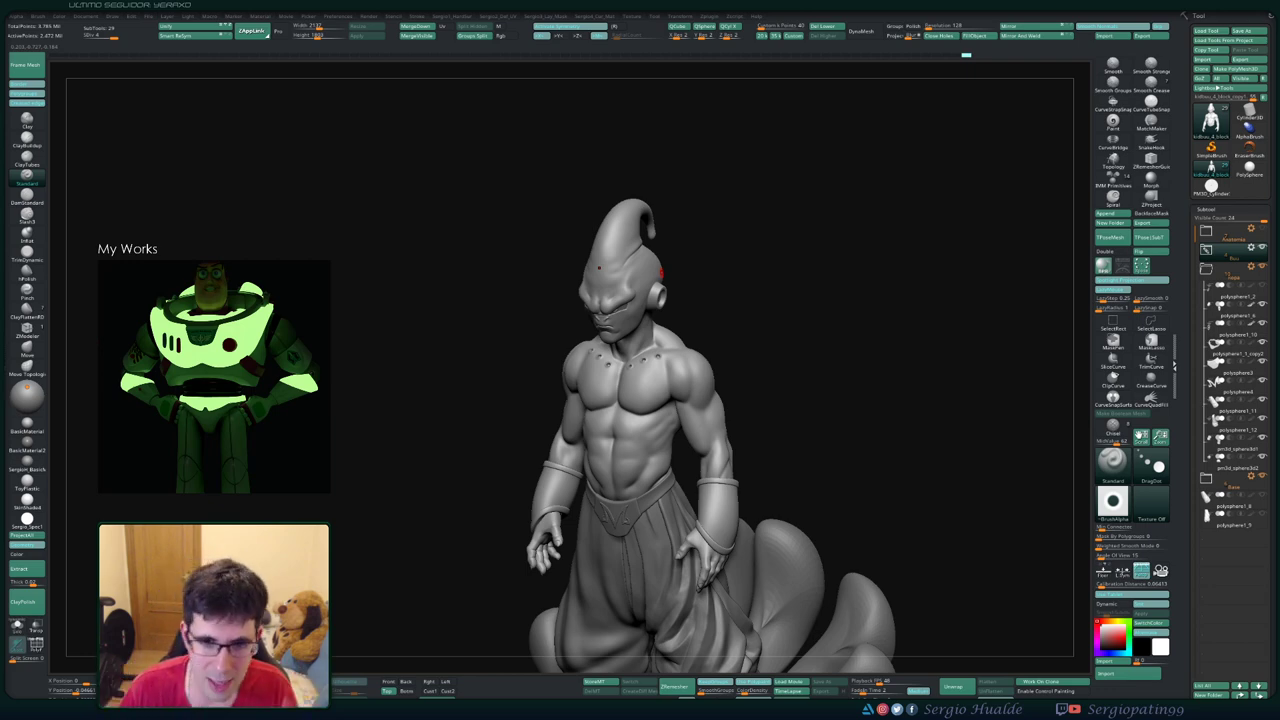
- Switch to the Paint brush with Dots stroke, zoom onto the chest, and drop a subdivision level
drag(730, 289, 889, 214)
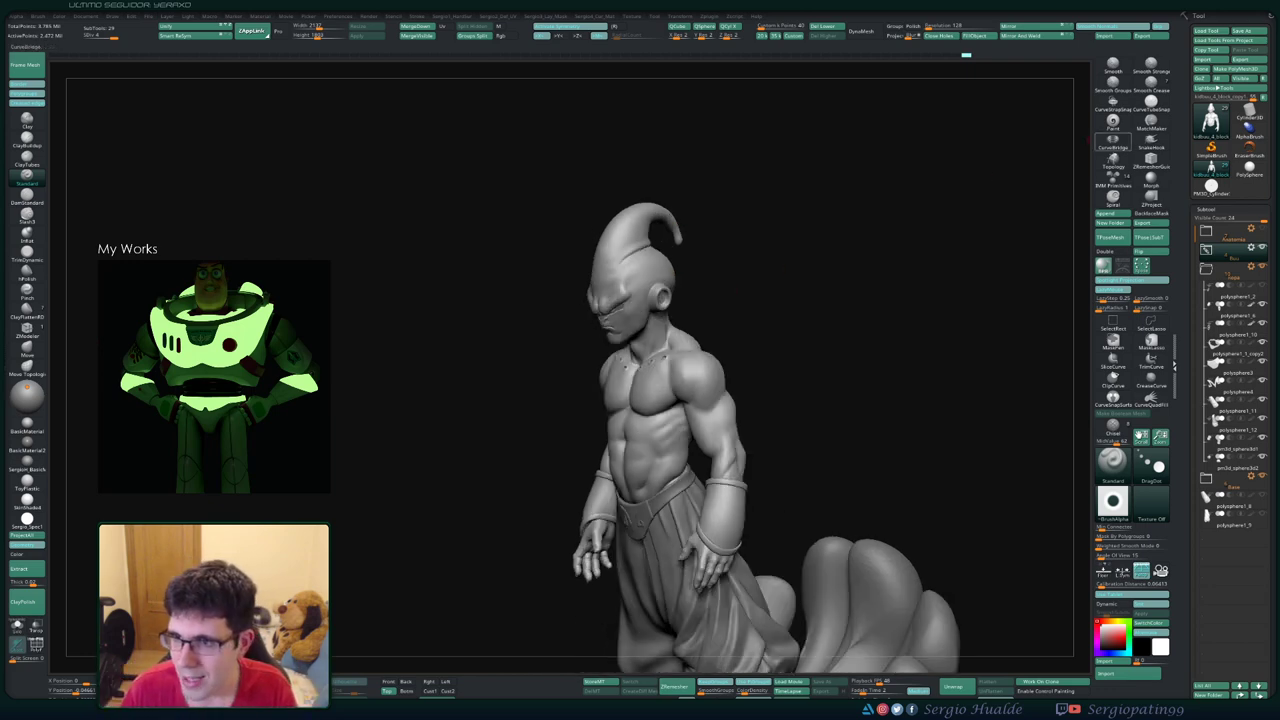
click(1112, 120)
scroll(657, 378, up, 3)
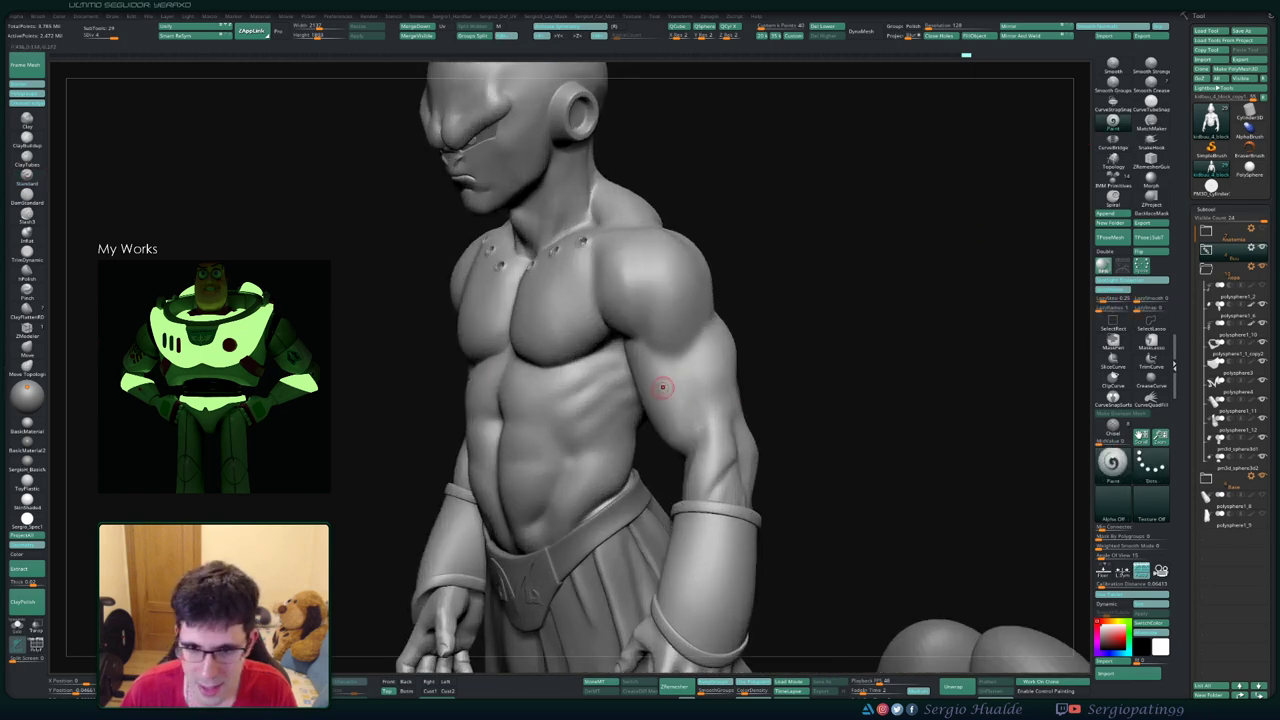
scroll(657, 378, up, 2)
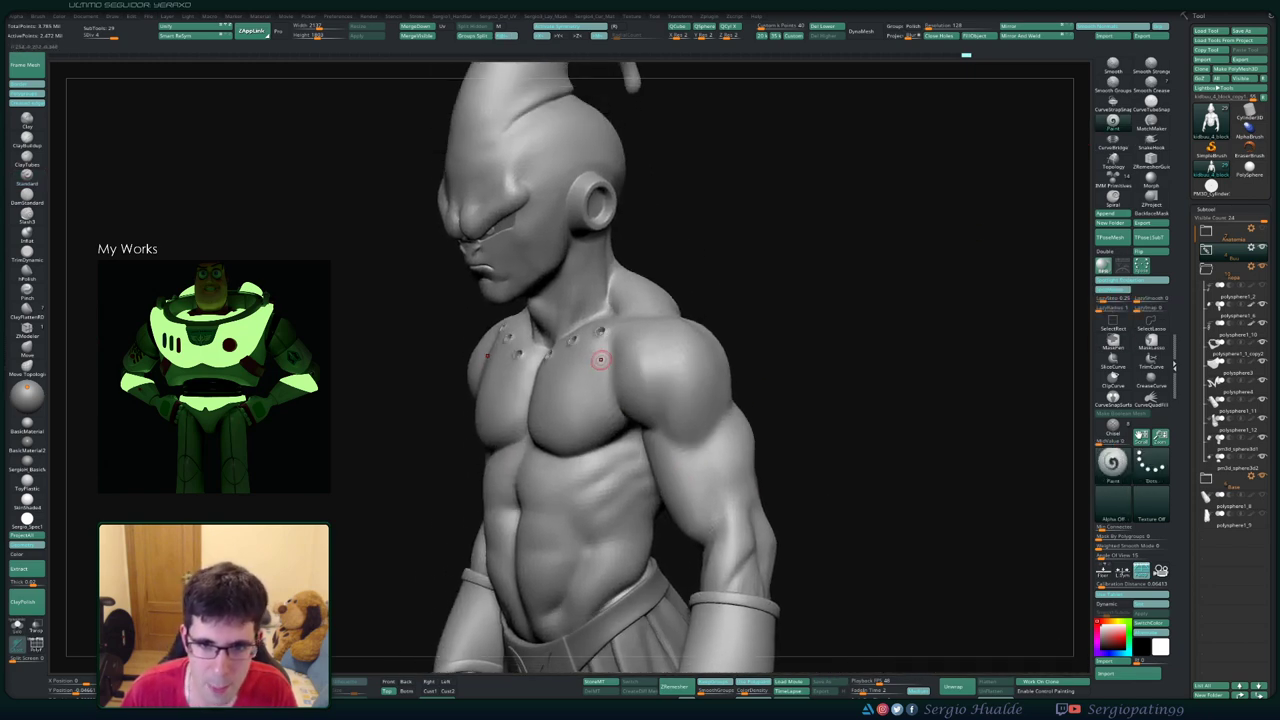
scroll(600, 354, up, 2)
scroll(586, 363, up, 3)
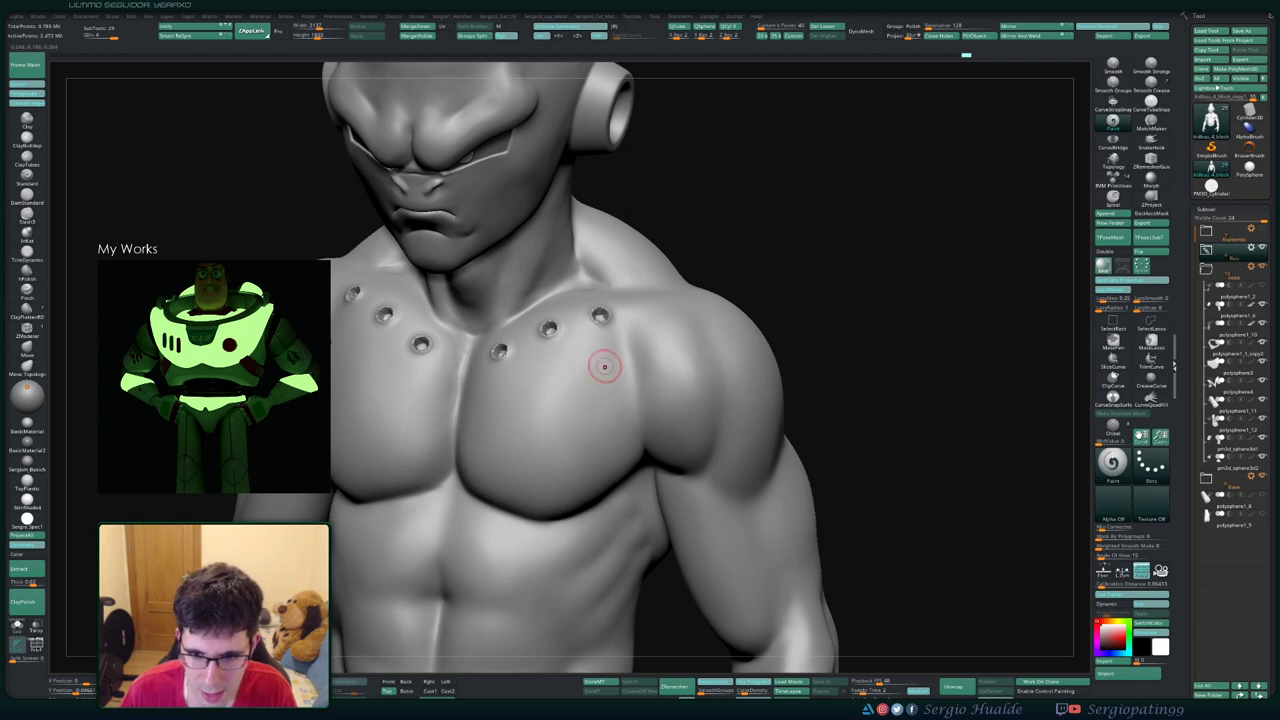
mouse_move(585, 430)
right_down()
mouse_move(590, 475)
mouse_move(543, 374)
right_up()
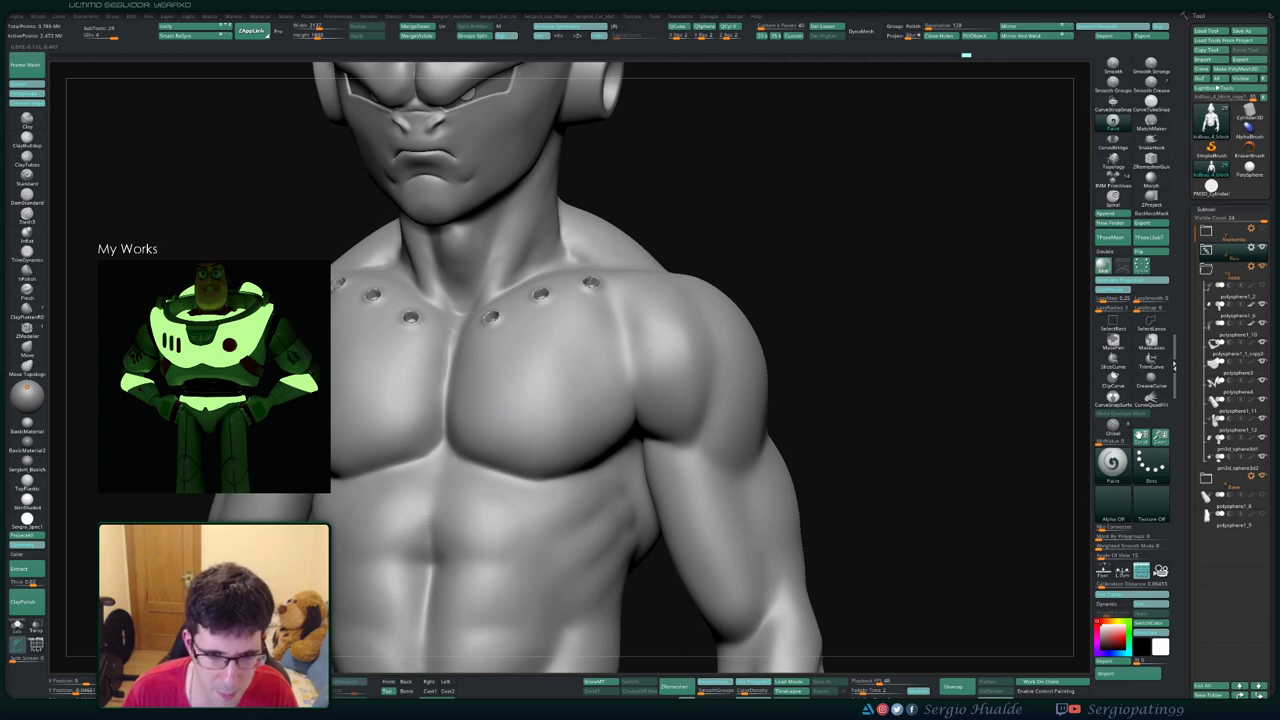
key(space)
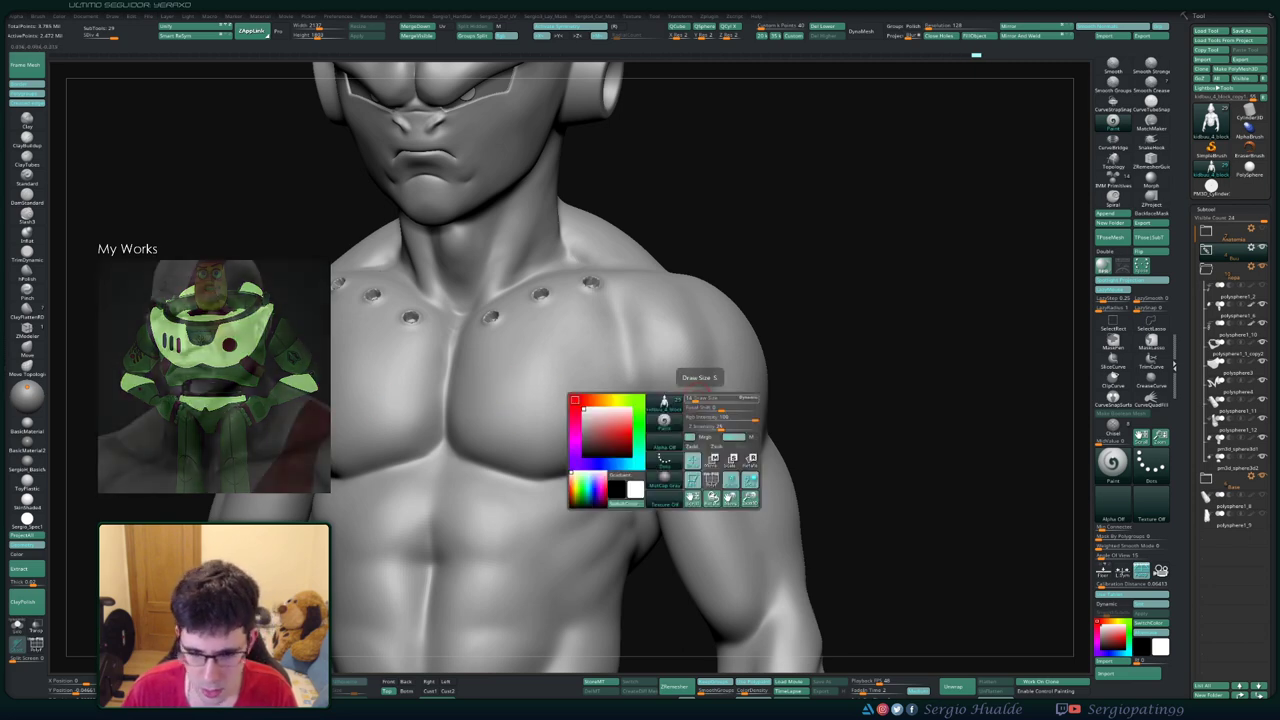
key(space)
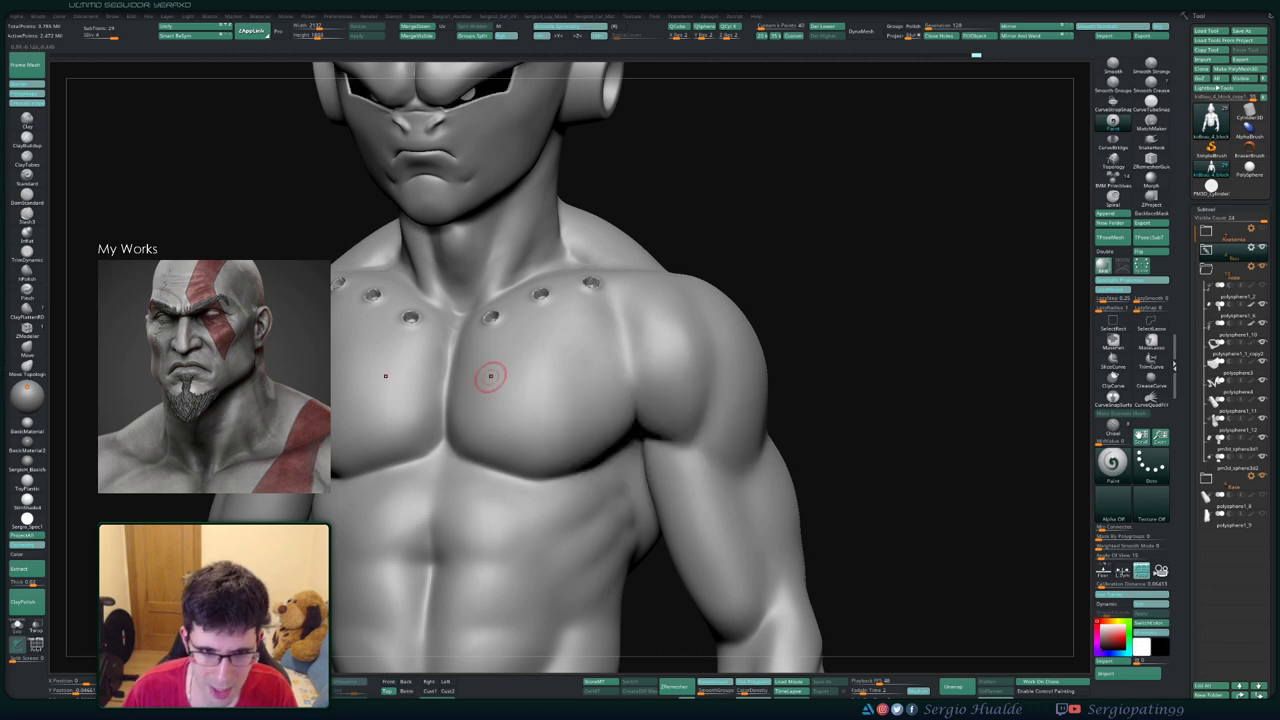
key(shift+d)
- Carve mirrored seams down the sternum, below the collarbones and across the lower pecs
key(d)
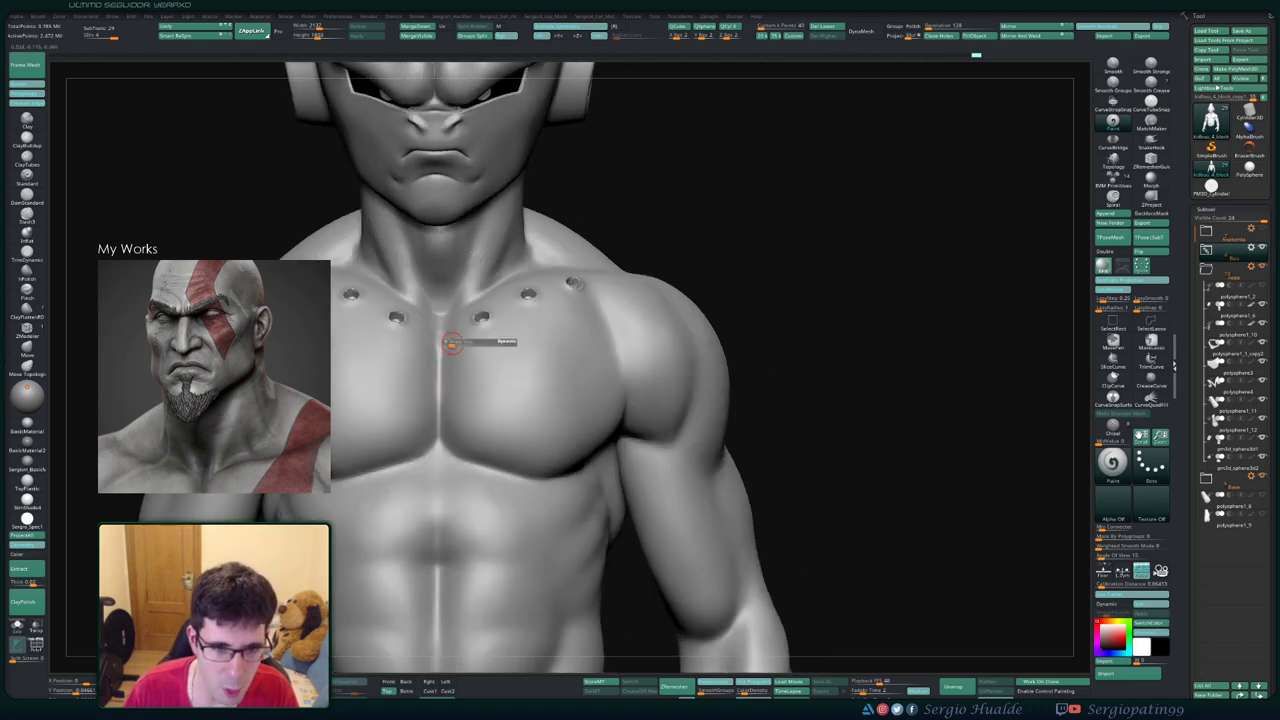
mouse_move(440, 320)
mouse_down()
mouse_move(438, 405)
mouse_move(458, 455)
mouse_up()
mouse_move(478, 350)
mouse_down()
mouse_move(458, 320)
mouse_move(480, 352)
mouse_move(472, 450)
mouse_move(562, 458)
mouse_up()
drag(900, 400, 840, 410)
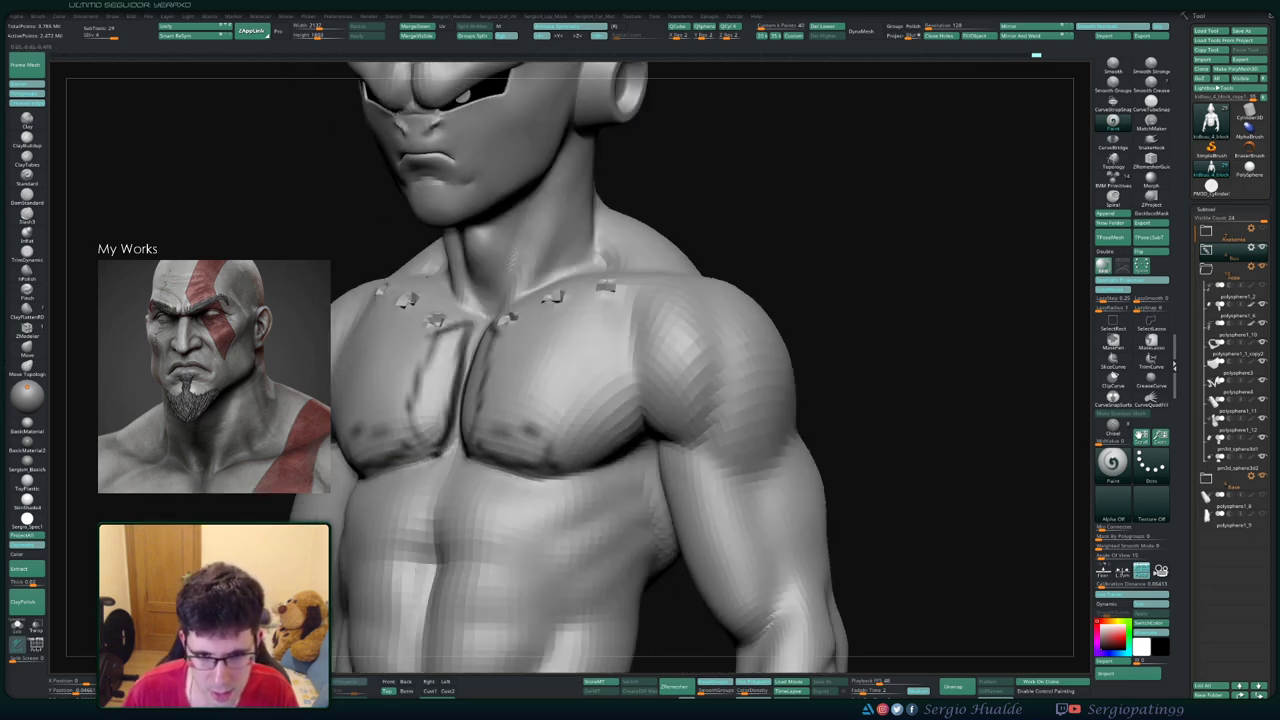
drag(546, 436, 630, 400)
drag(566, 470, 645, 437)
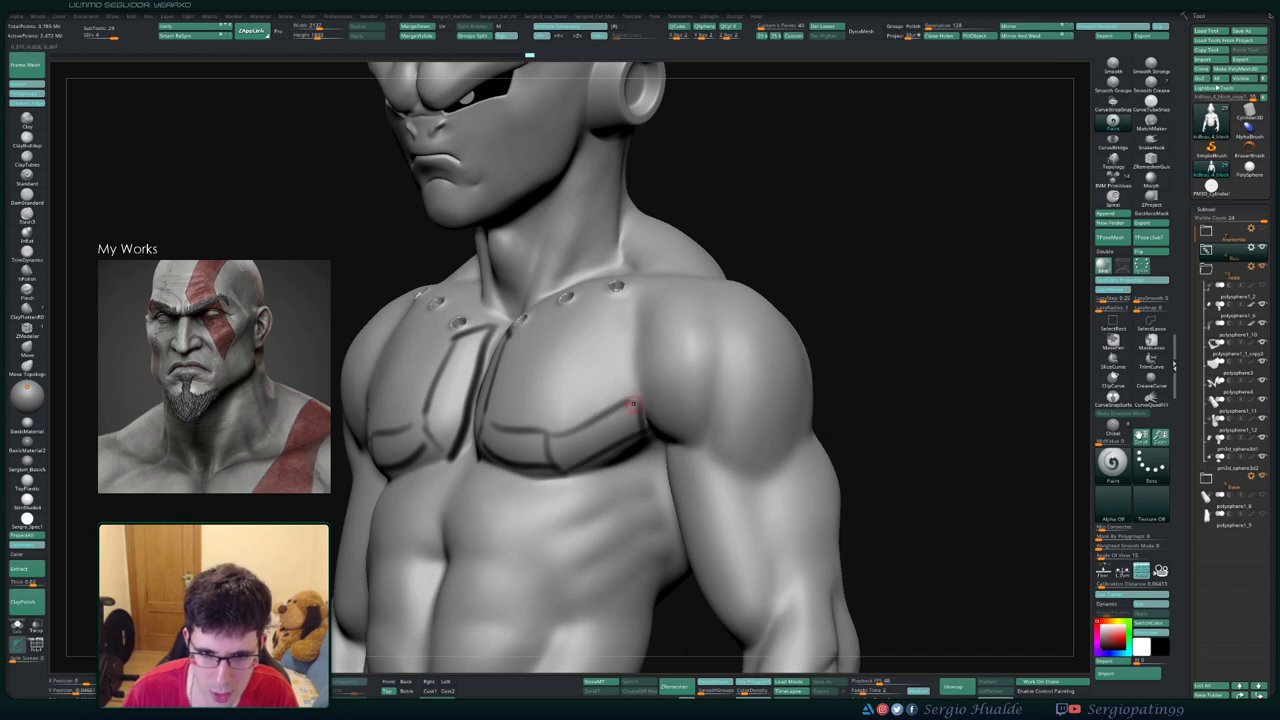
- Add short cross seams on the pec plates and marks along the lower pec line
drag(880, 420, 950, 420)
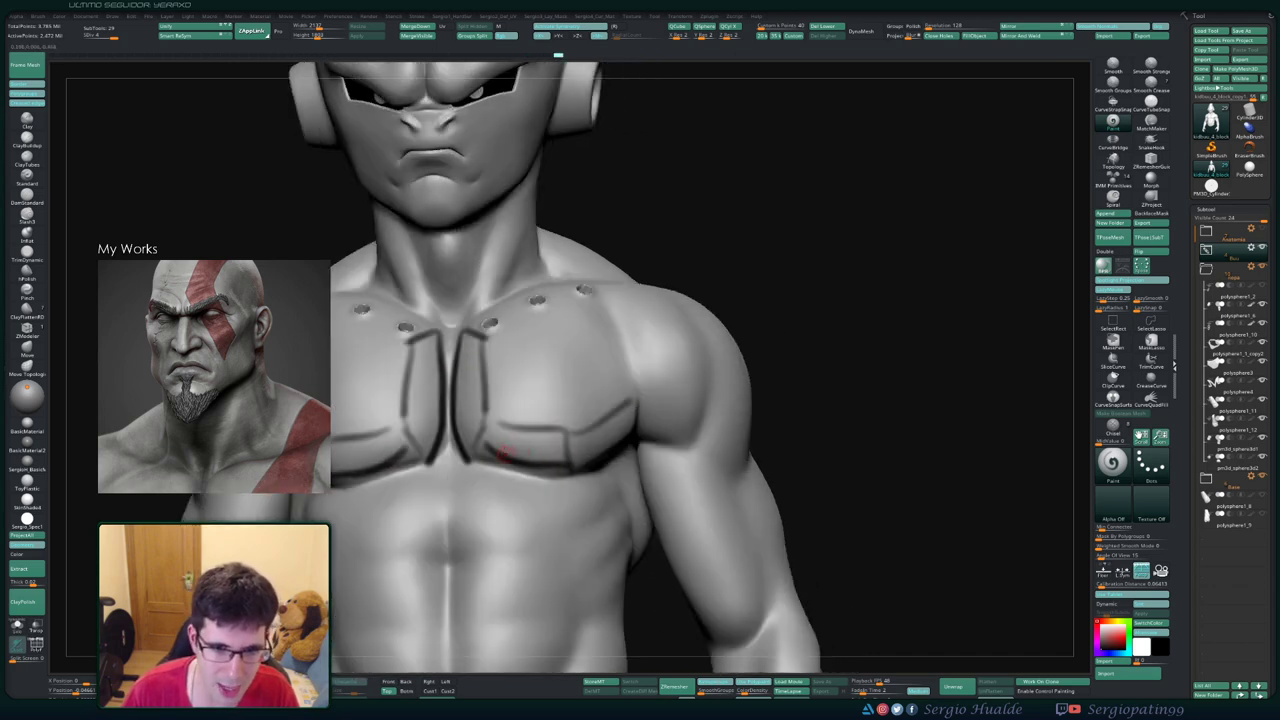
drag(368, 440, 372, 468)
drag(522, 434, 526, 462)
drag(405, 390, 435, 388)
drag(458, 388, 486, 386)
mouse_move(600, 430)
mouse_down()
mouse_move(604, 450)
mouse_move(460, 392)
mouse_up()
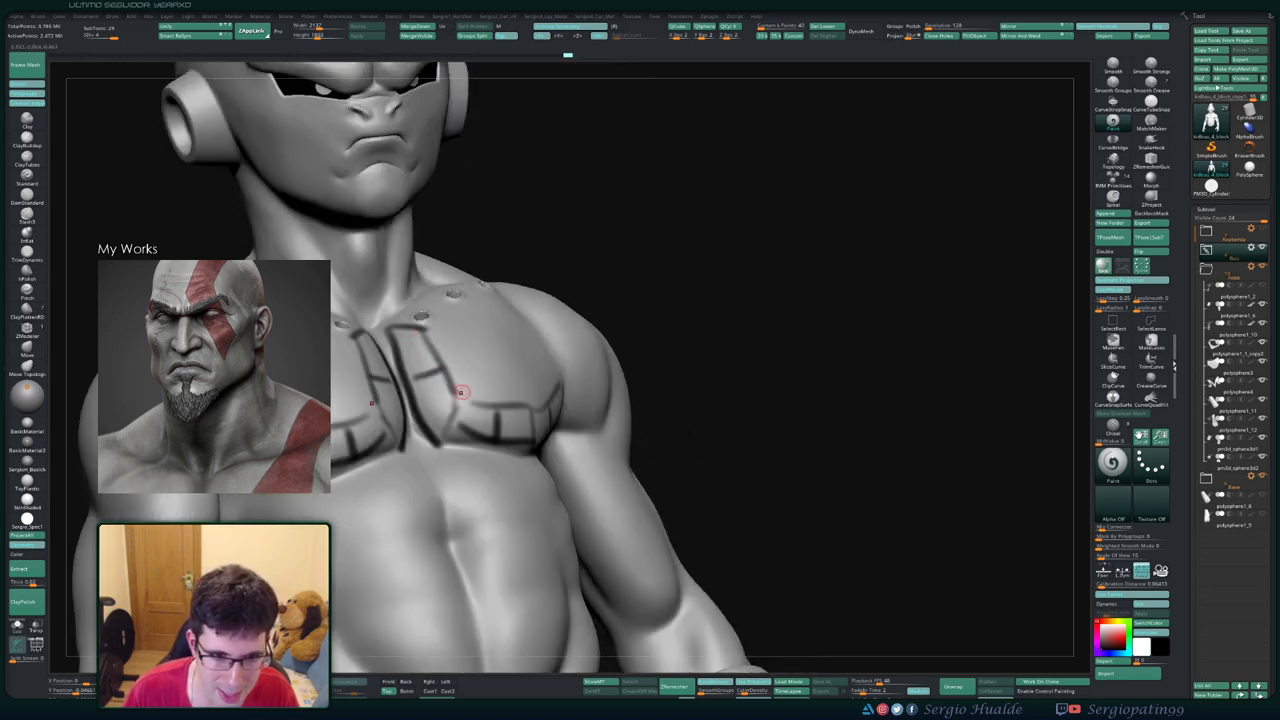
- Rotate to a frontal chest view and carve mirrored seams along both sides of the abdomen
mouse_move(760, 250)
mouse_down()
mouse_move(471, 245)
mouse_move(466, 288)
mouse_up()
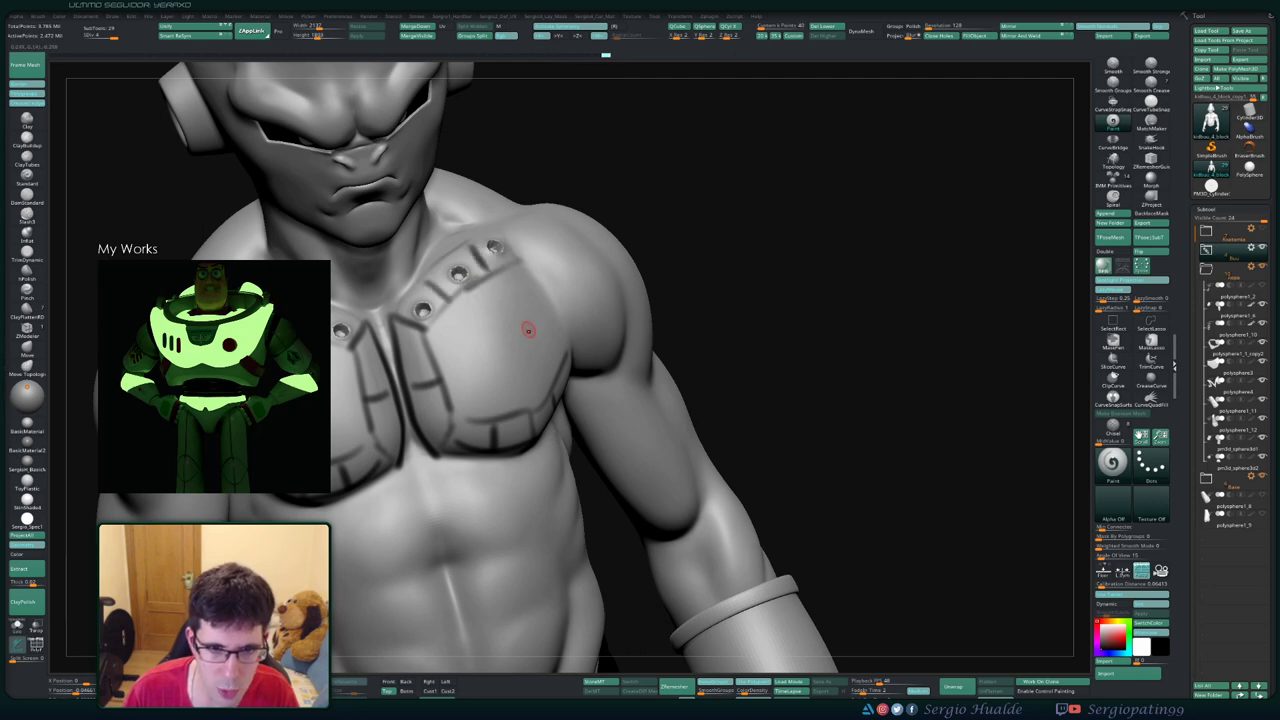
mouse_move(528, 330)
mouse_down()
mouse_move(434, 363)
mouse_move(480, 277)
mouse_up()
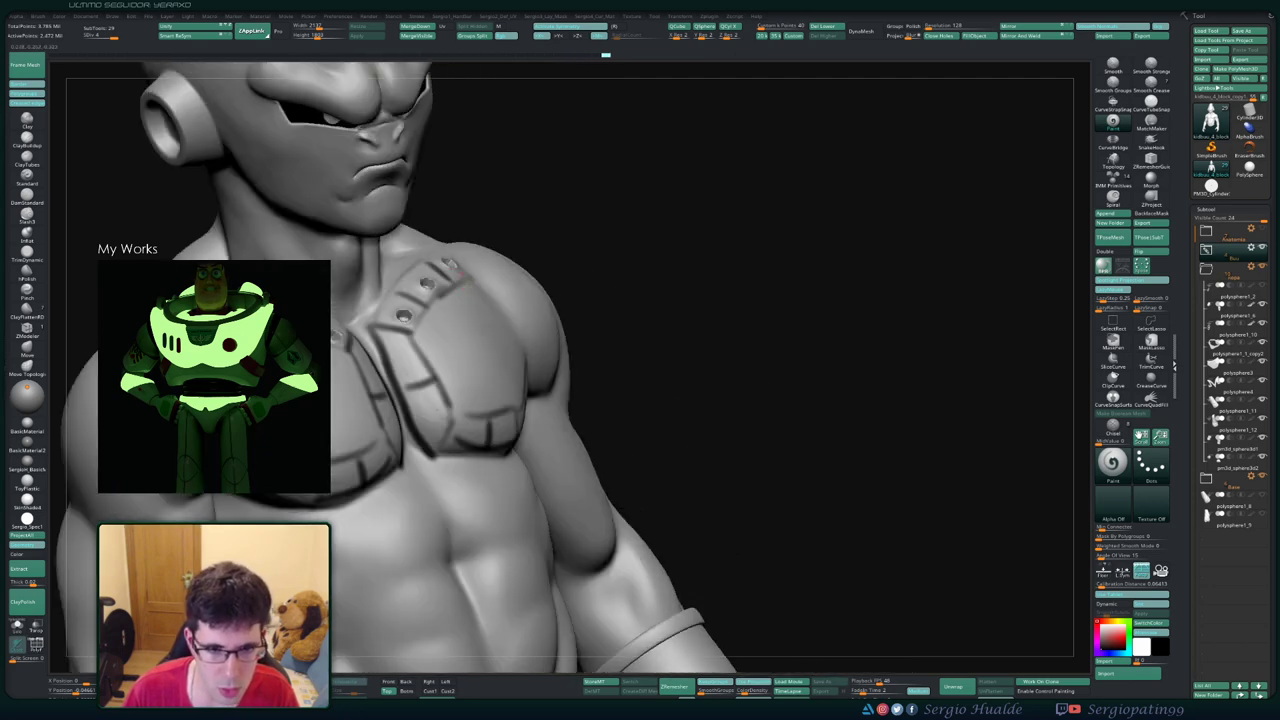
drag(570, 405, 482, 432)
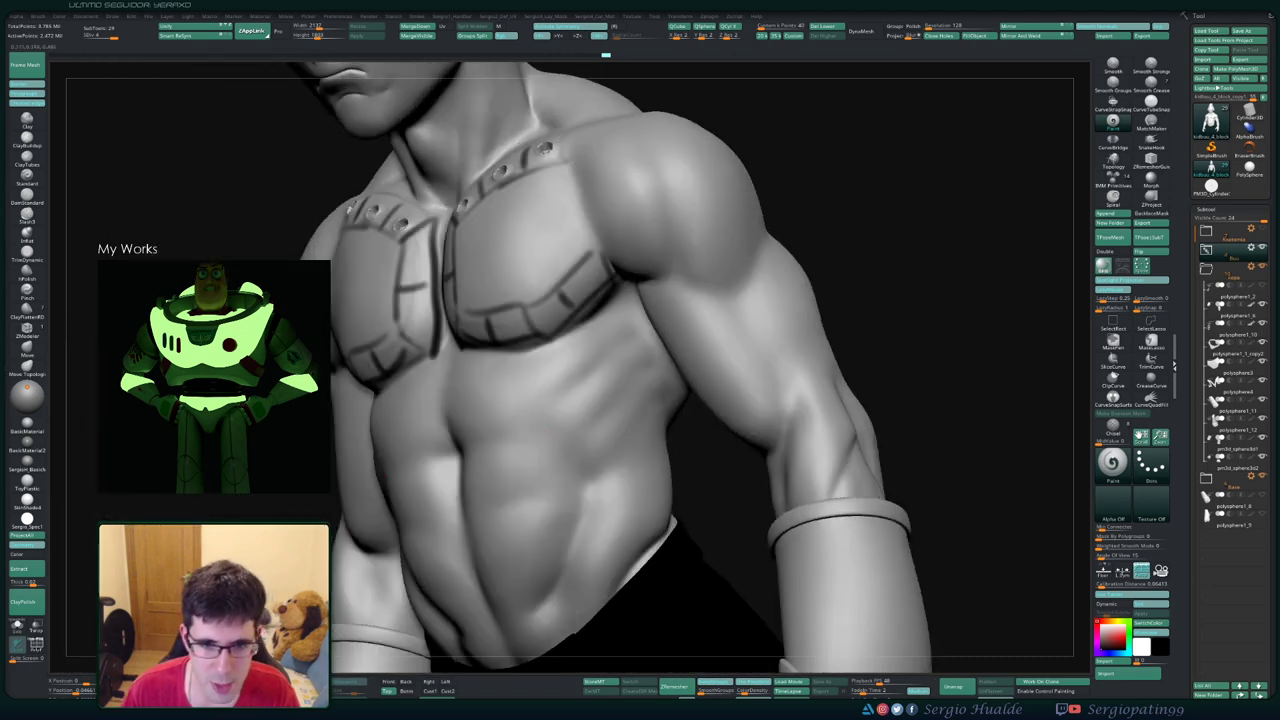
mouse_move(571, 429)
mouse_down()
mouse_move(500, 386)
mouse_move(498, 484)
mouse_move(540, 614)
mouse_up()
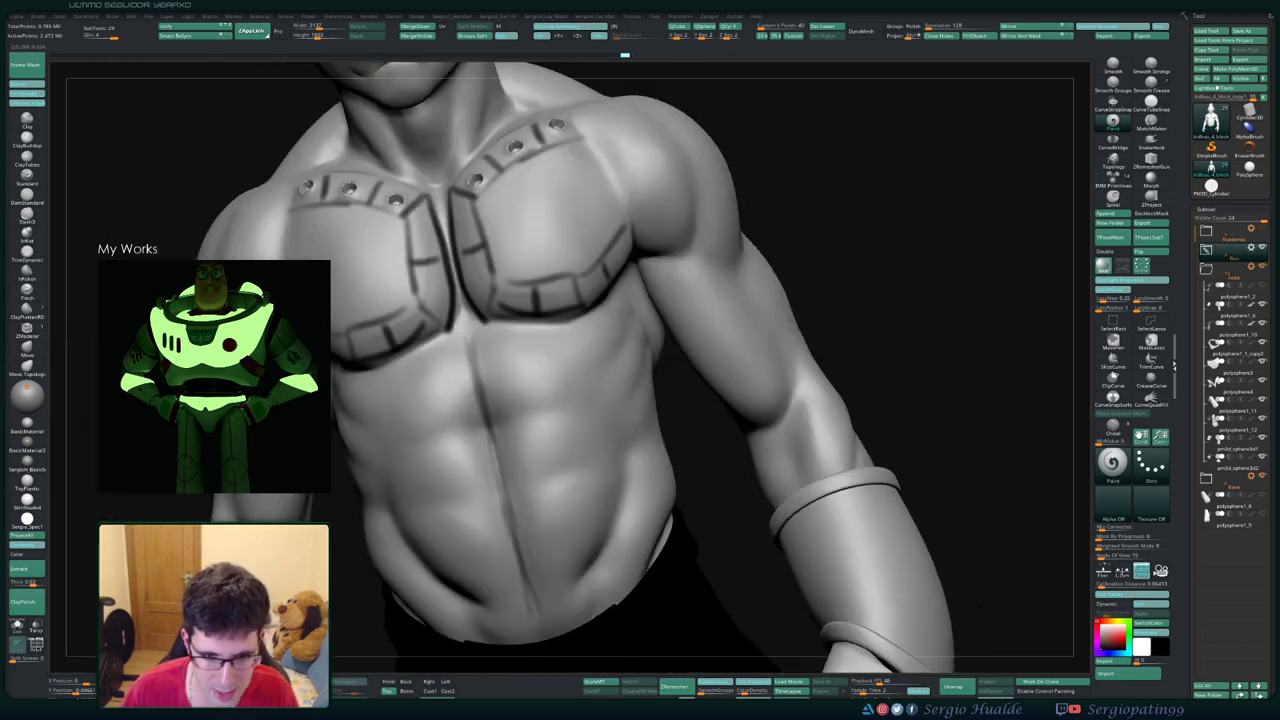
drag(583, 568, 563, 587)
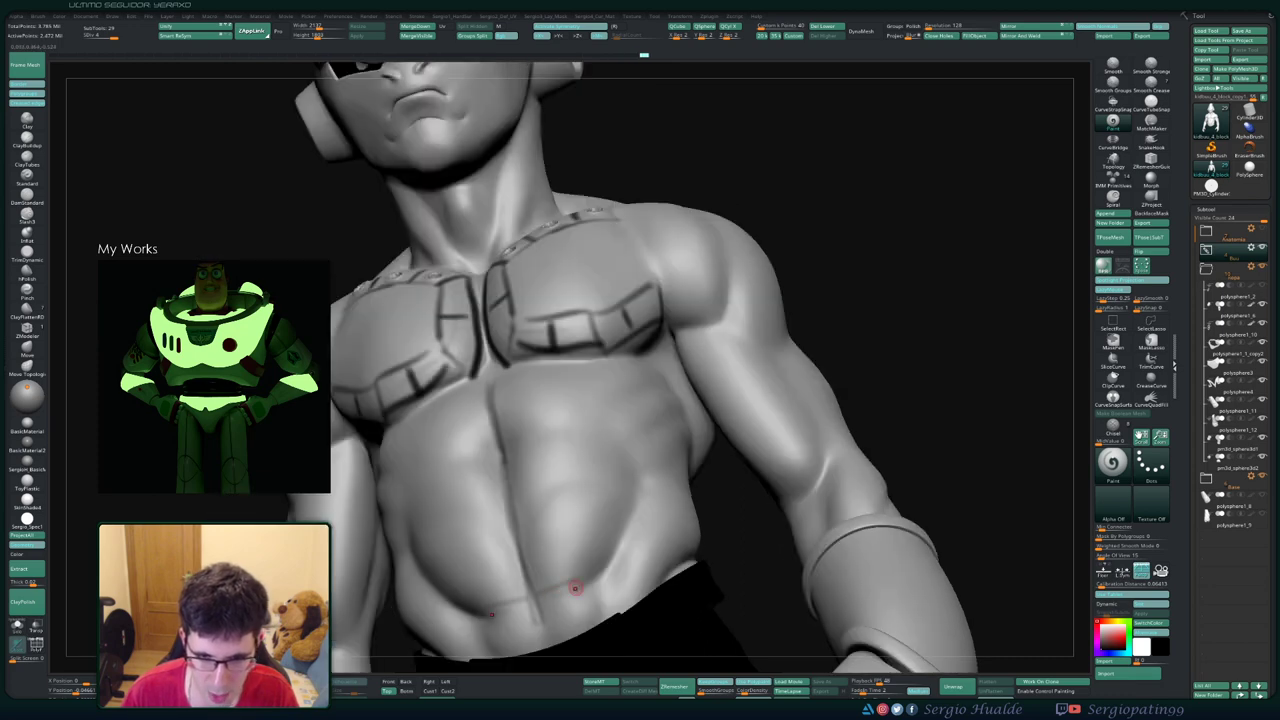
mouse_move(600, 526)
mouse_down()
mouse_move(572, 404)
mouse_move(546, 378)
mouse_up()
- Carve grooves down the right abdomen and a horizontal seam across the abdomen
mouse_move(608, 451)
mouse_down()
mouse_move(597, 403)
mouse_move(640, 496)
mouse_move(586, 549)
mouse_up()
drag(594, 500, 640, 489)
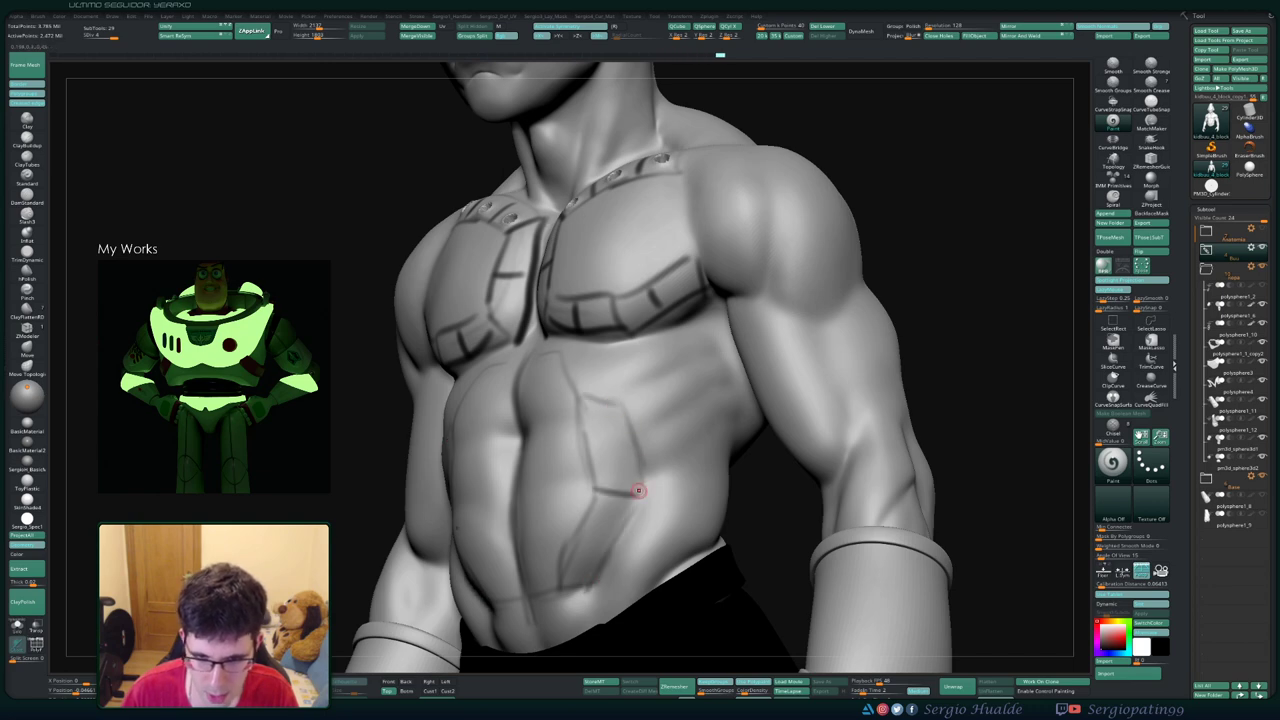
drag(569, 352, 608, 398)
drag(990, 420, 900, 410)
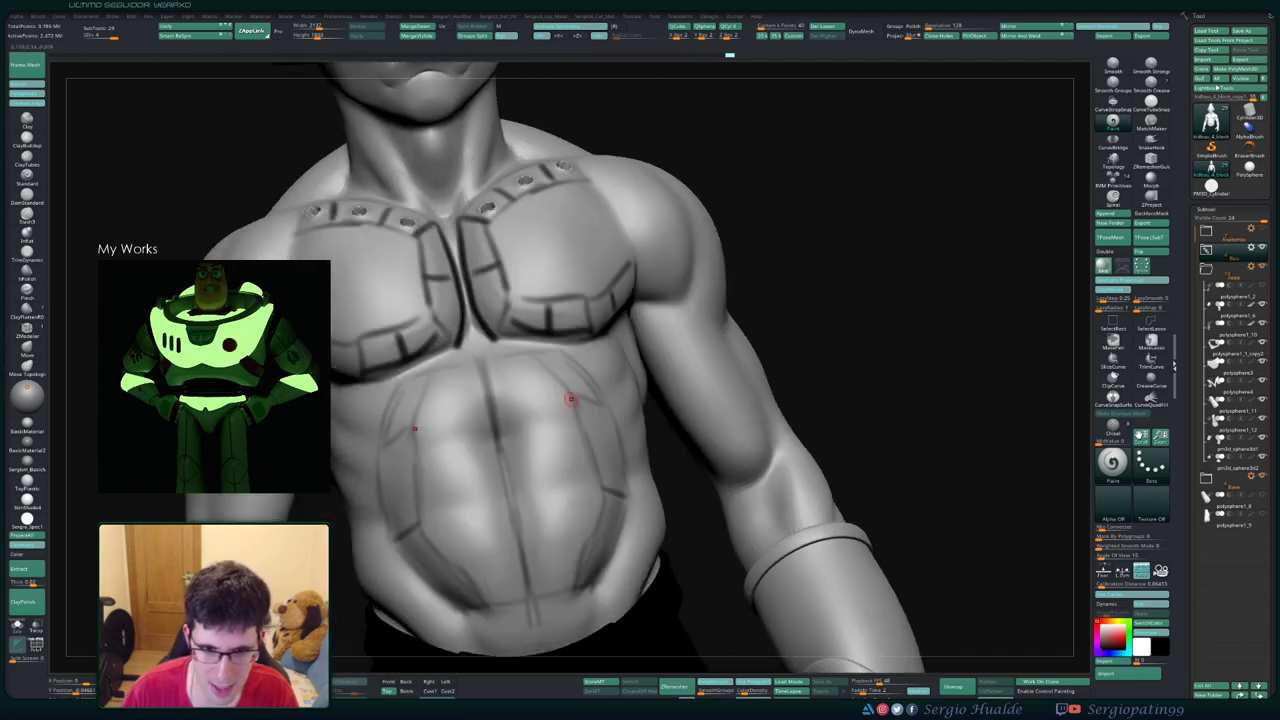
mouse_move(436, 424)
mouse_down()
mouse_move(562, 402)
mouse_move(600, 491)
mouse_move(600, 447)
mouse_up()
right_drag(600, 447, 526, 463)
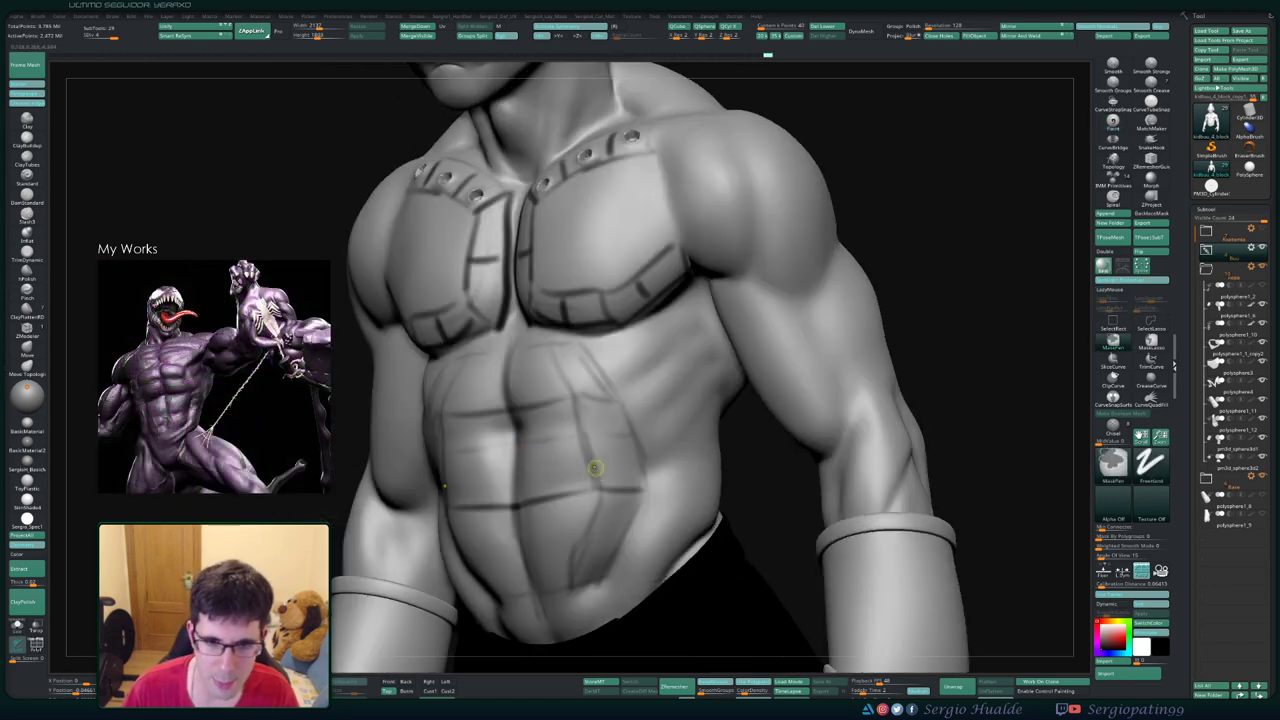
mouse_move(578, 453)
right_down()
mouse_move(545, 350)
mouse_move(811, 384)
mouse_move(680, 349)
mouse_move(663, 434)
mouse_move(612, 465)
right_up()
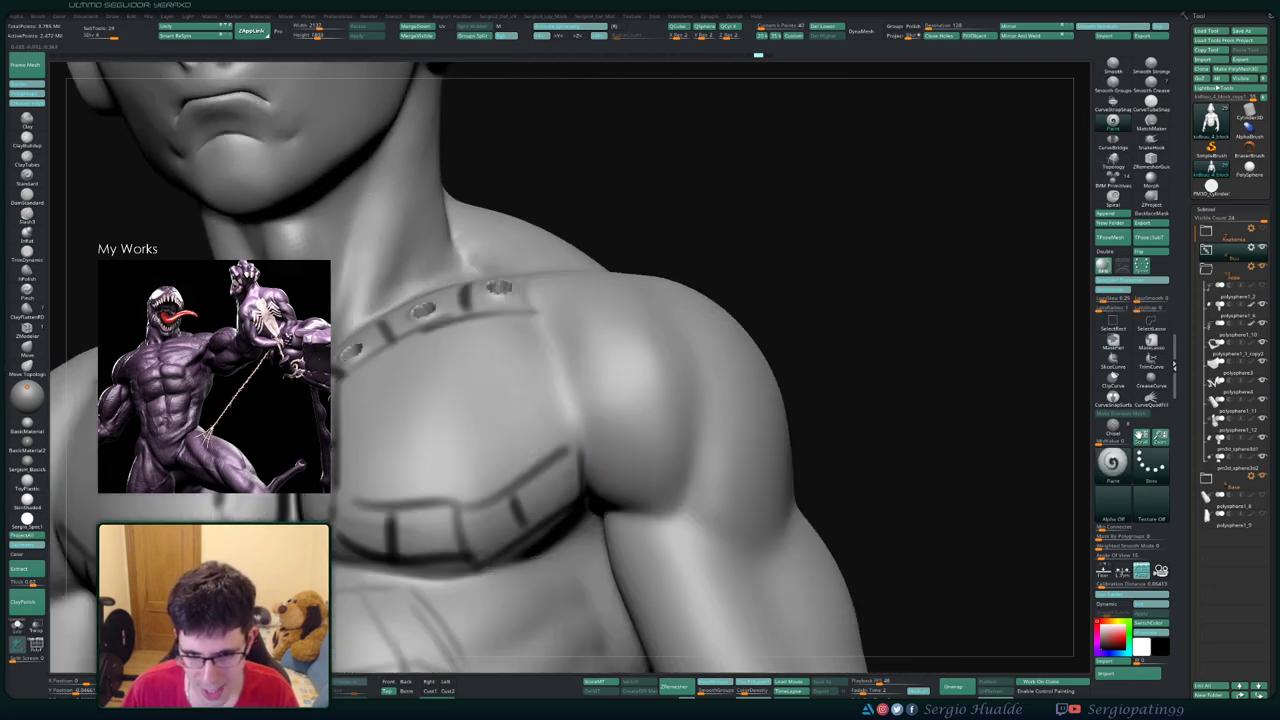
- Crease and deepen the seams along the shoulder-plate edge toward the armpit
drag(614, 457, 690, 465)
drag(606, 503, 678, 505)
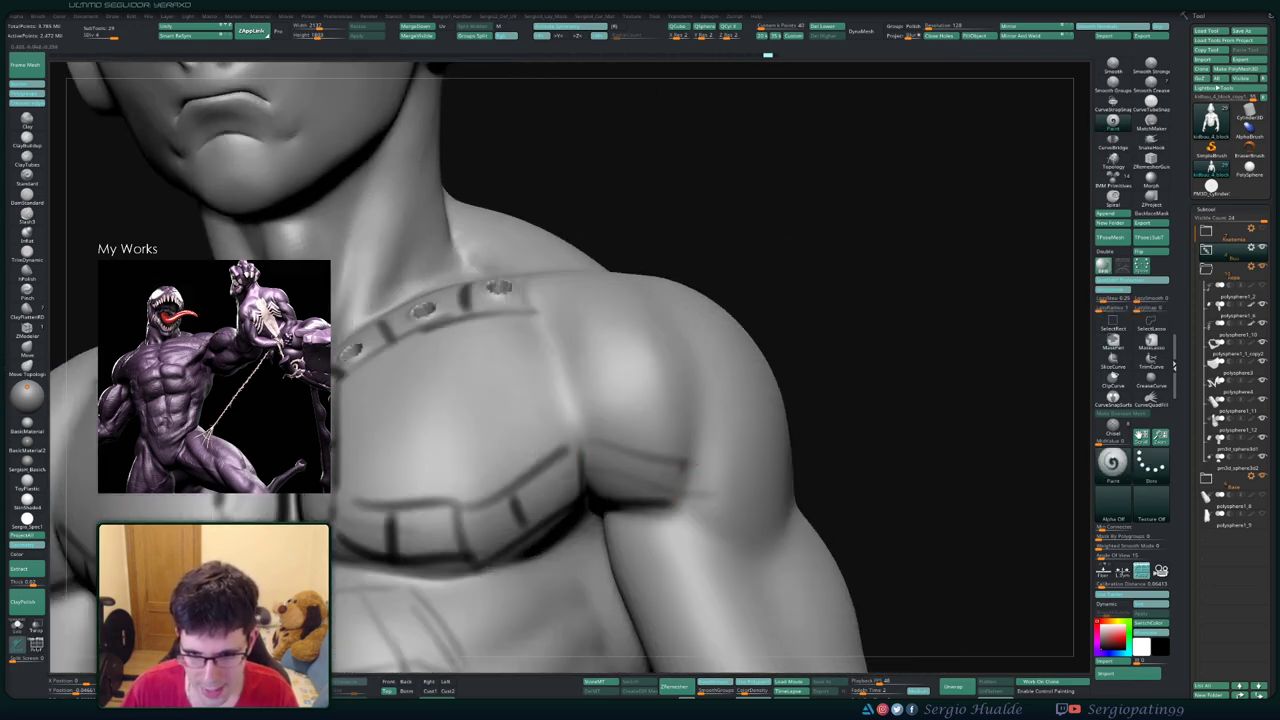
mouse_move(686, 497)
ctrl+right_down()
mouse_move(640, 440)
mouse_move(700, 470)
ctrl+right_up()
mouse_move(700, 468)
mouse_down()
mouse_move(790, 520)
mouse_move(720, 540)
mouse_up()
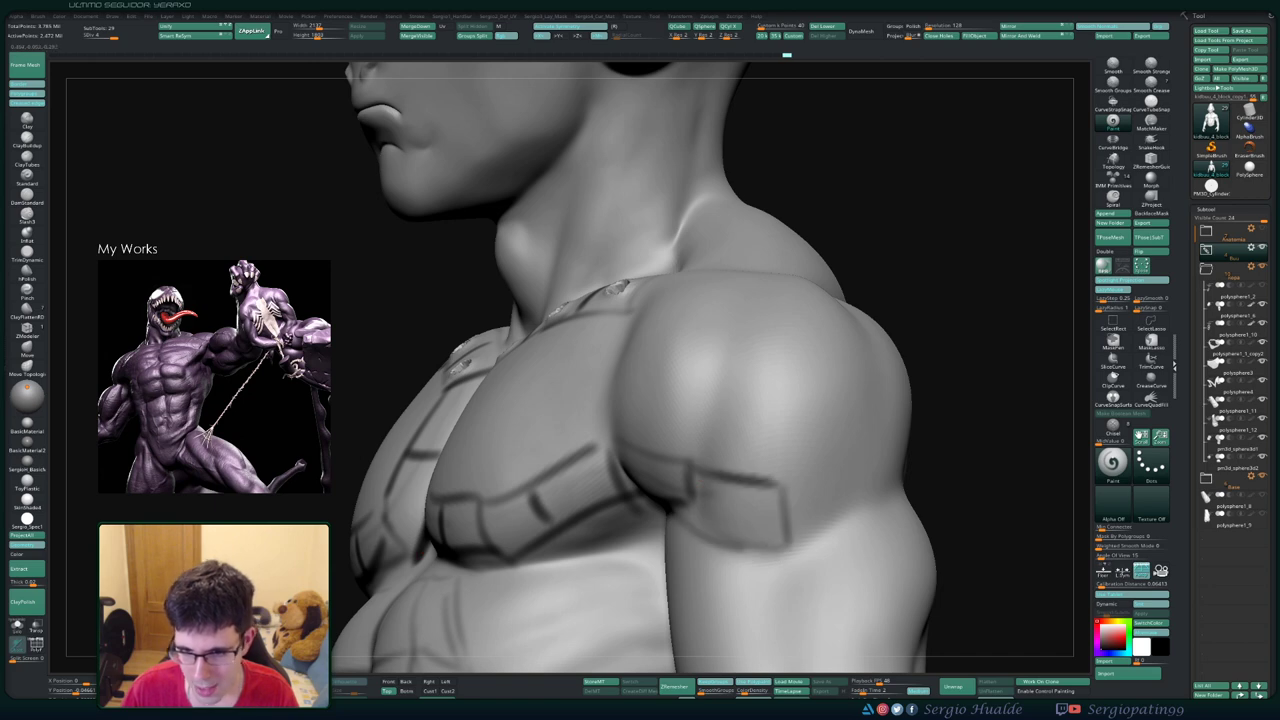
drag(786, 486, 880, 470)
mouse_move(840, 530)
right_down()
mouse_move(893, 468)
mouse_move(871, 471)
right_up()
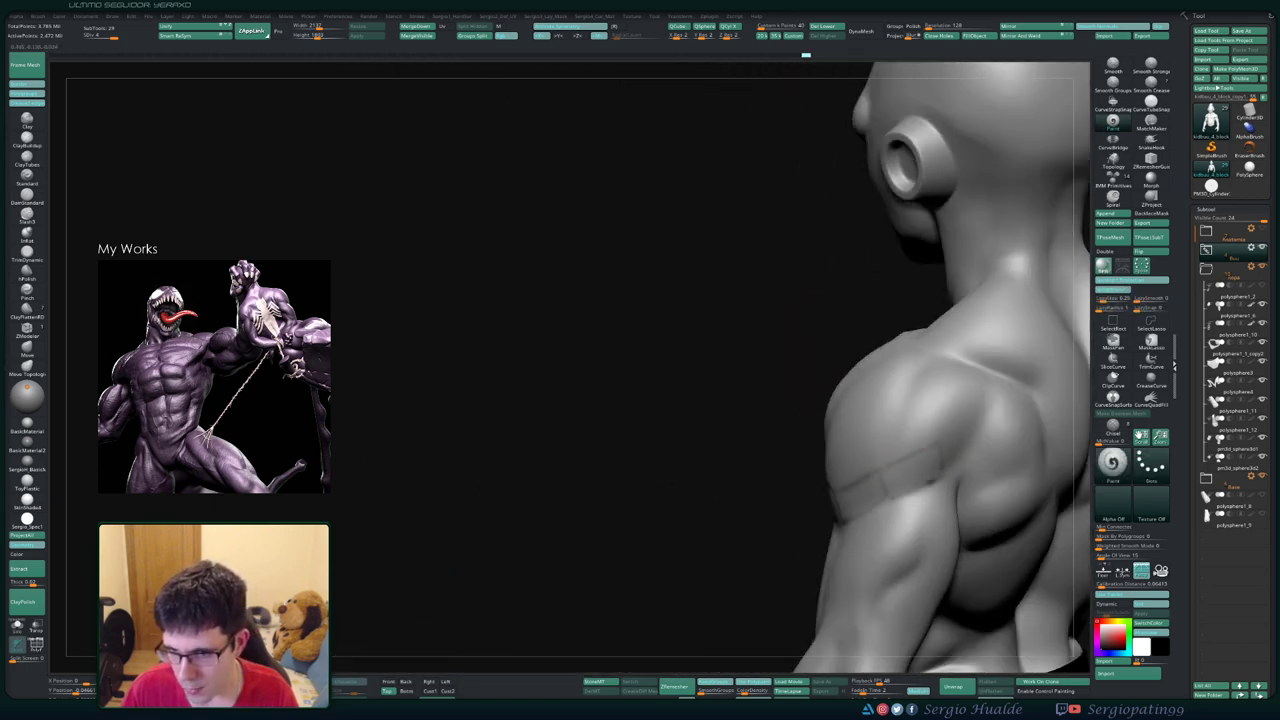
right_drag(870, 477, 776, 448)
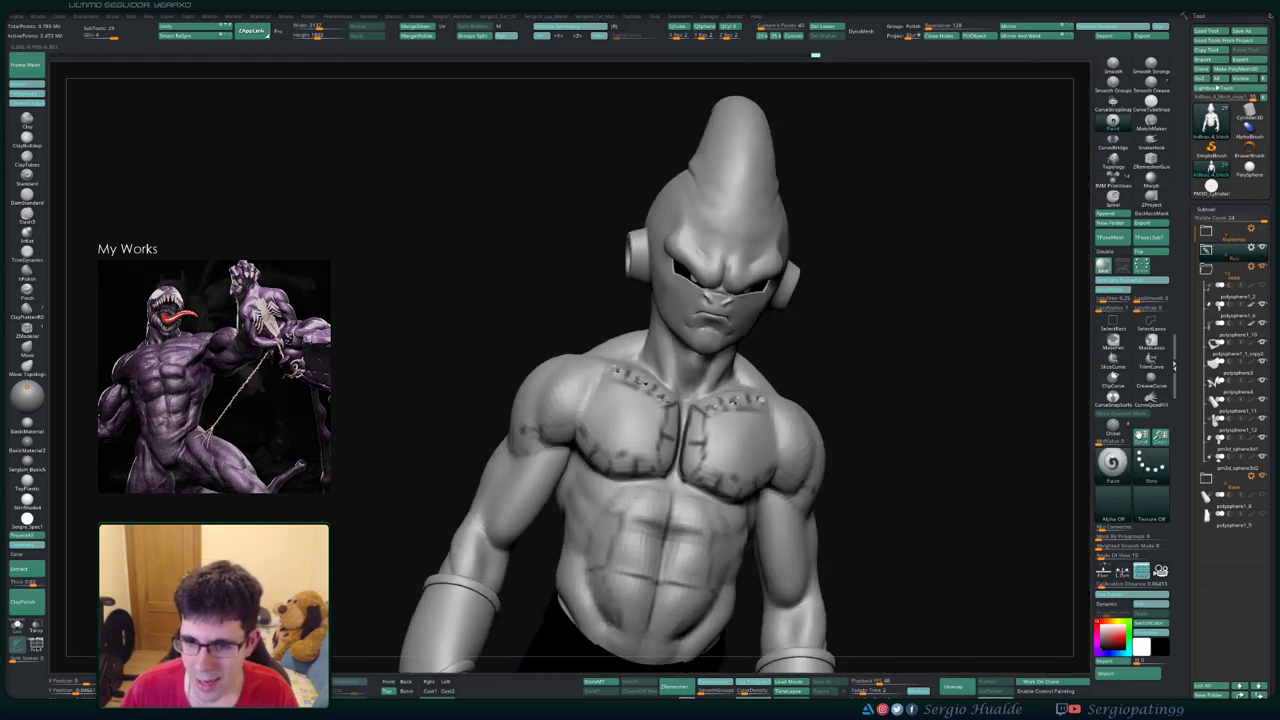
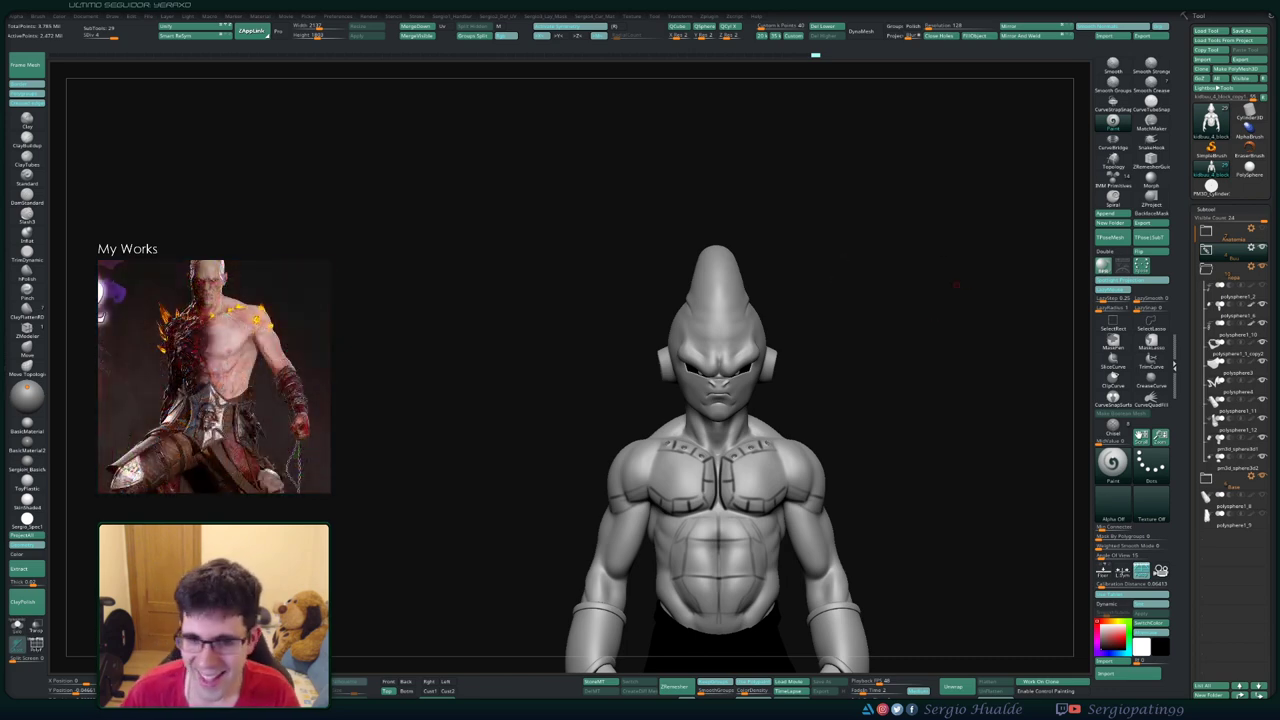
- Undo the chest armour panel grooves and inspect the row of chest studs up close
drag(787, 319, 690, 305)
key(space)
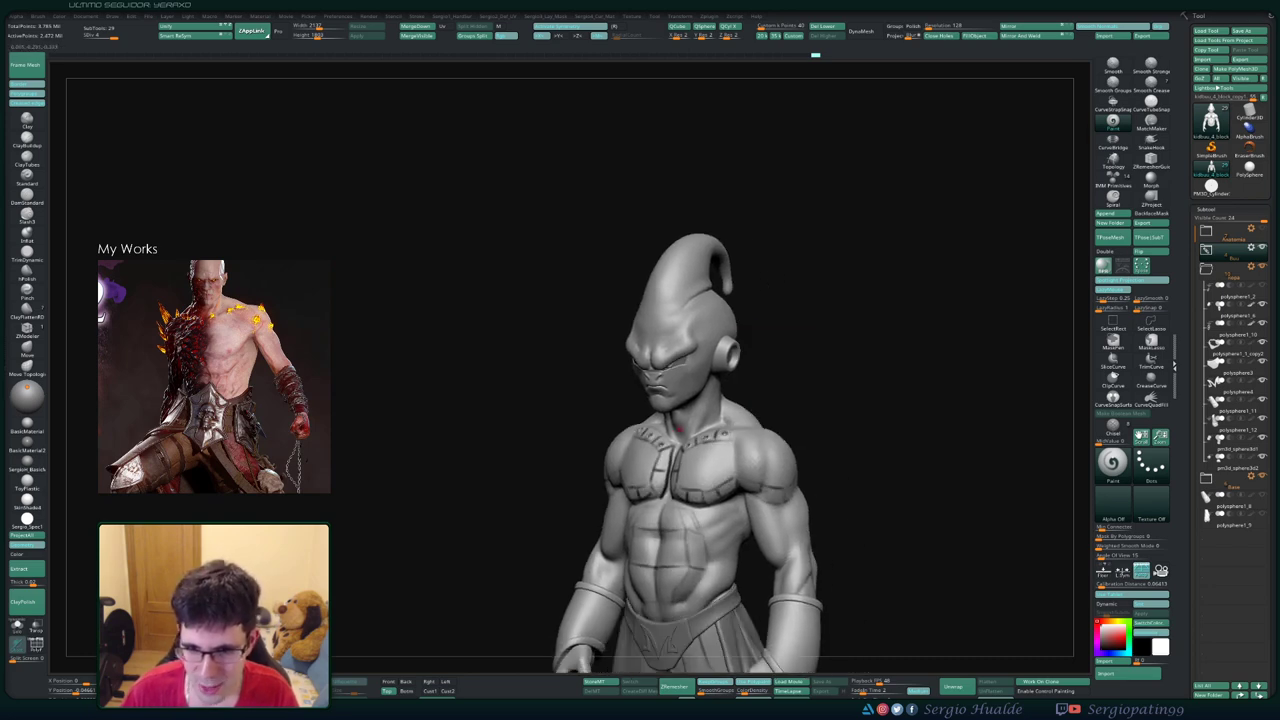
drag(816, 403, 880, 405)
scroll(936, 406, up, 3)
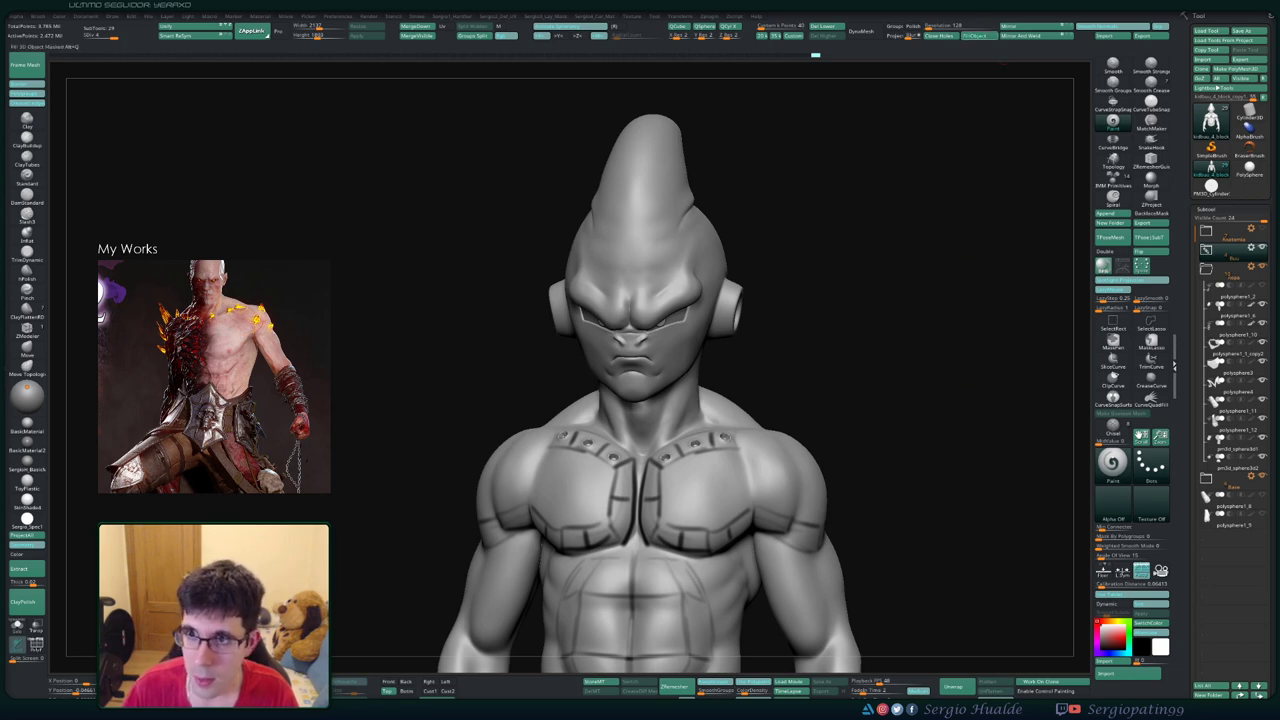
key(ctrl+z)
drag(720, 350, 691, 345)
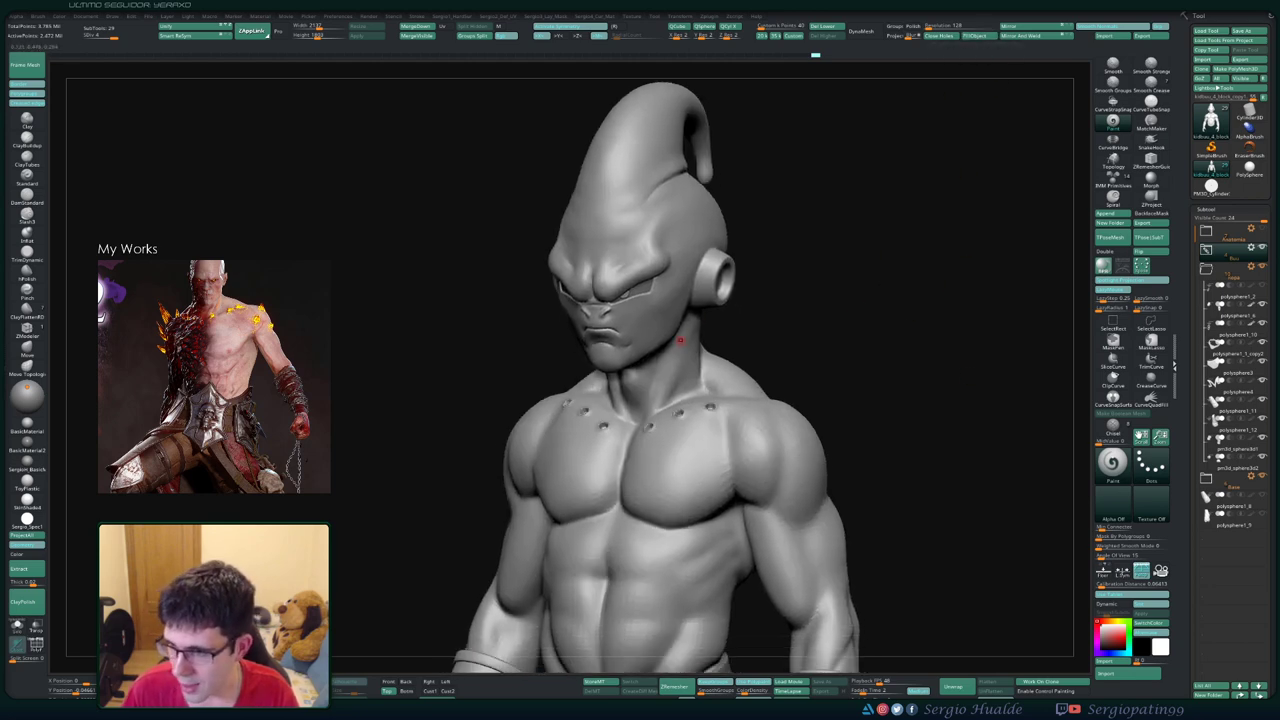
drag(930, 400, 960, 395)
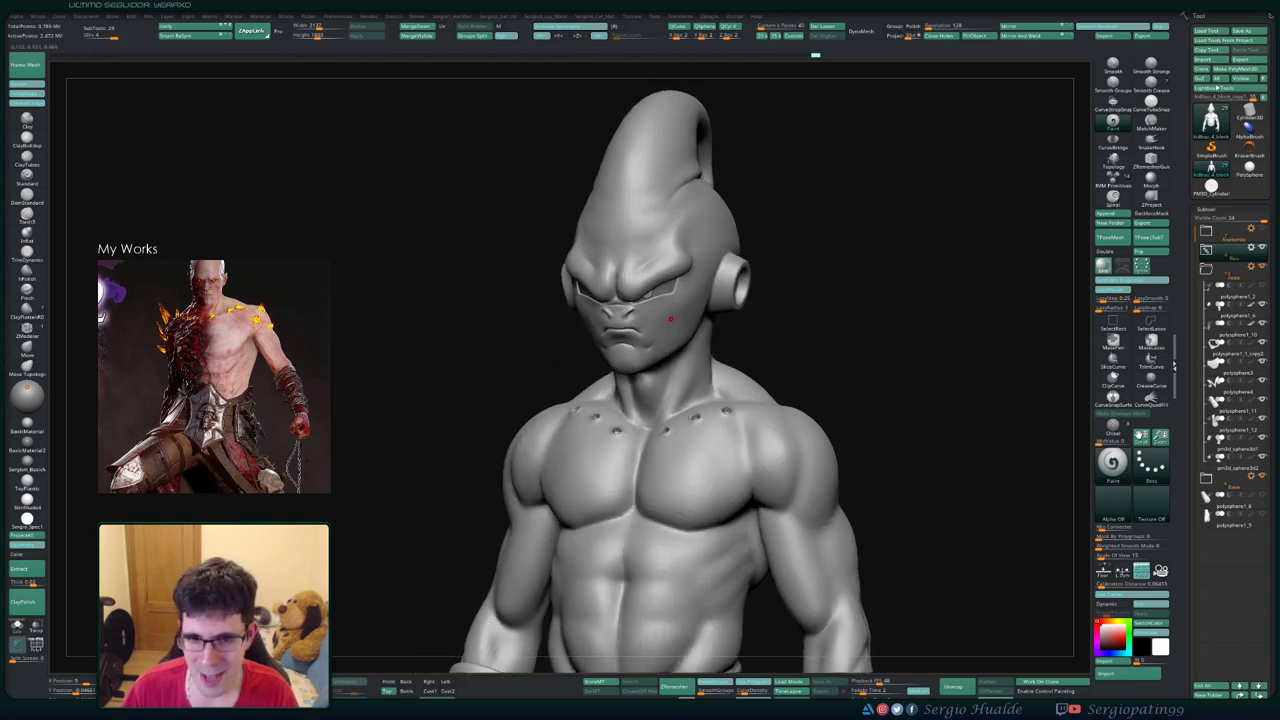
alt+right_drag(690, 434, 628, 393)
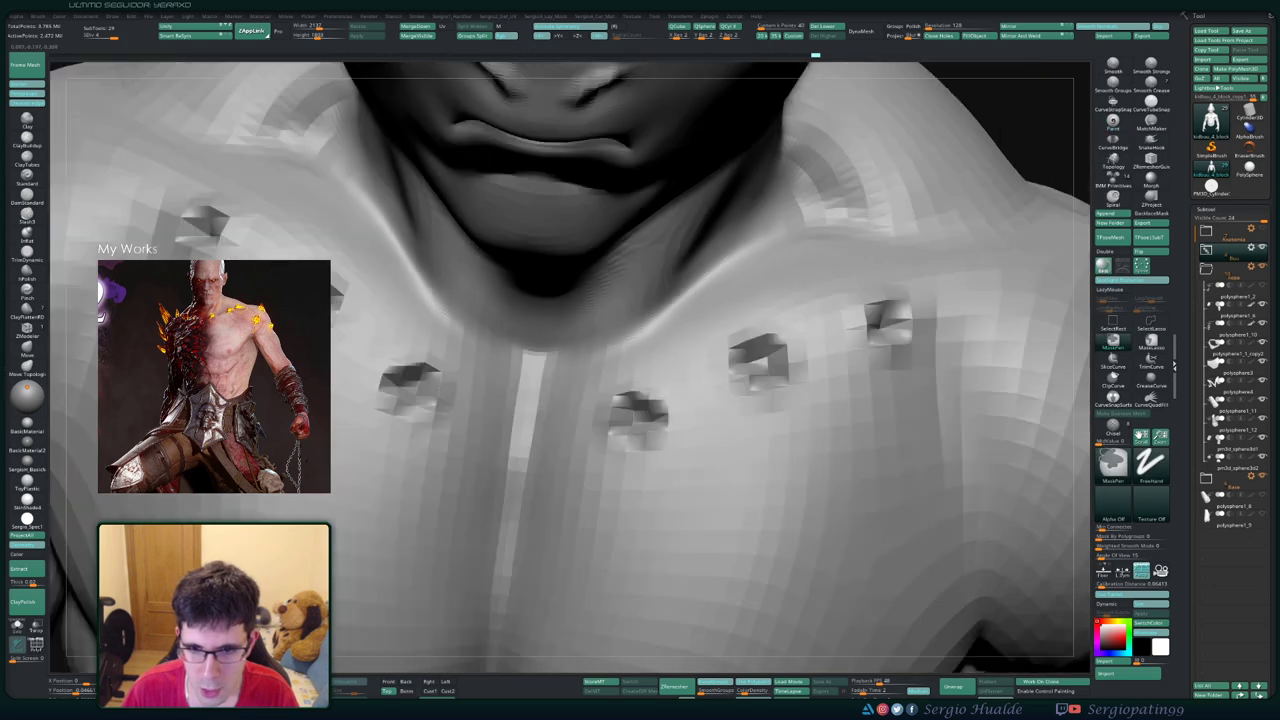
alt+right_drag(628, 393, 676, 383)
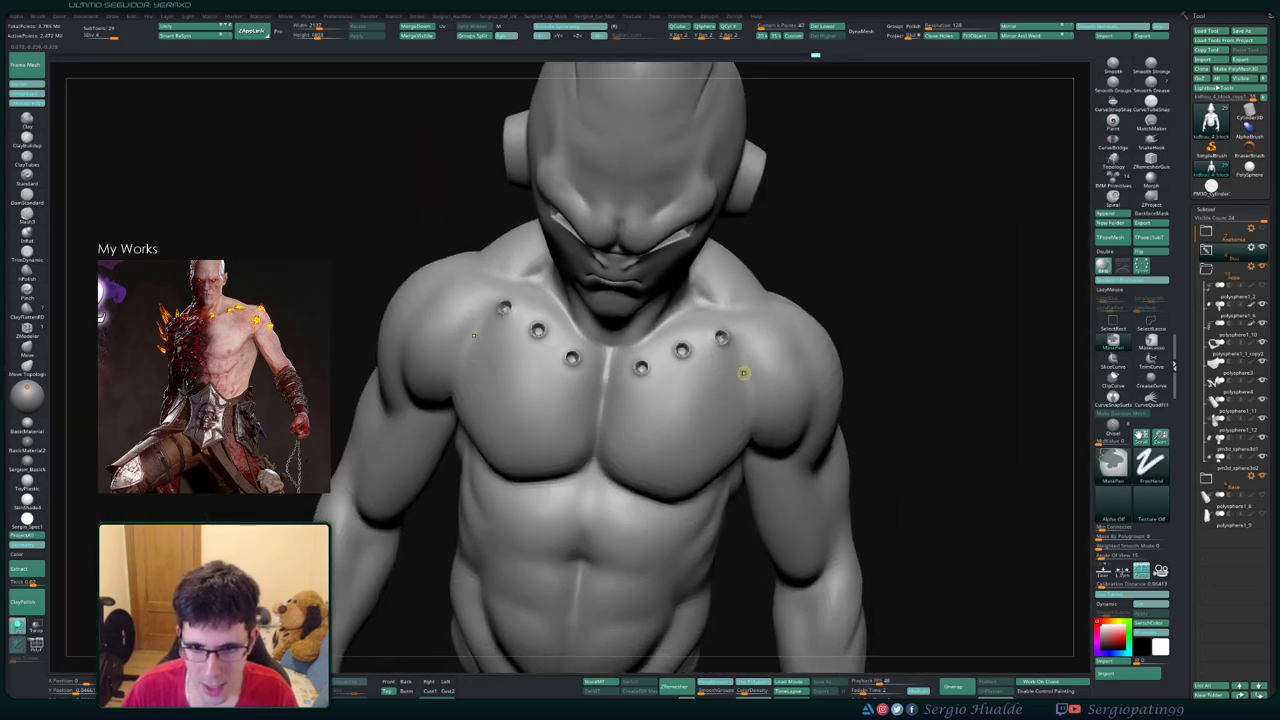
- Compare the chest with and without grooves, then roll the history back before the abdomen grooves
key(ctrl+z)
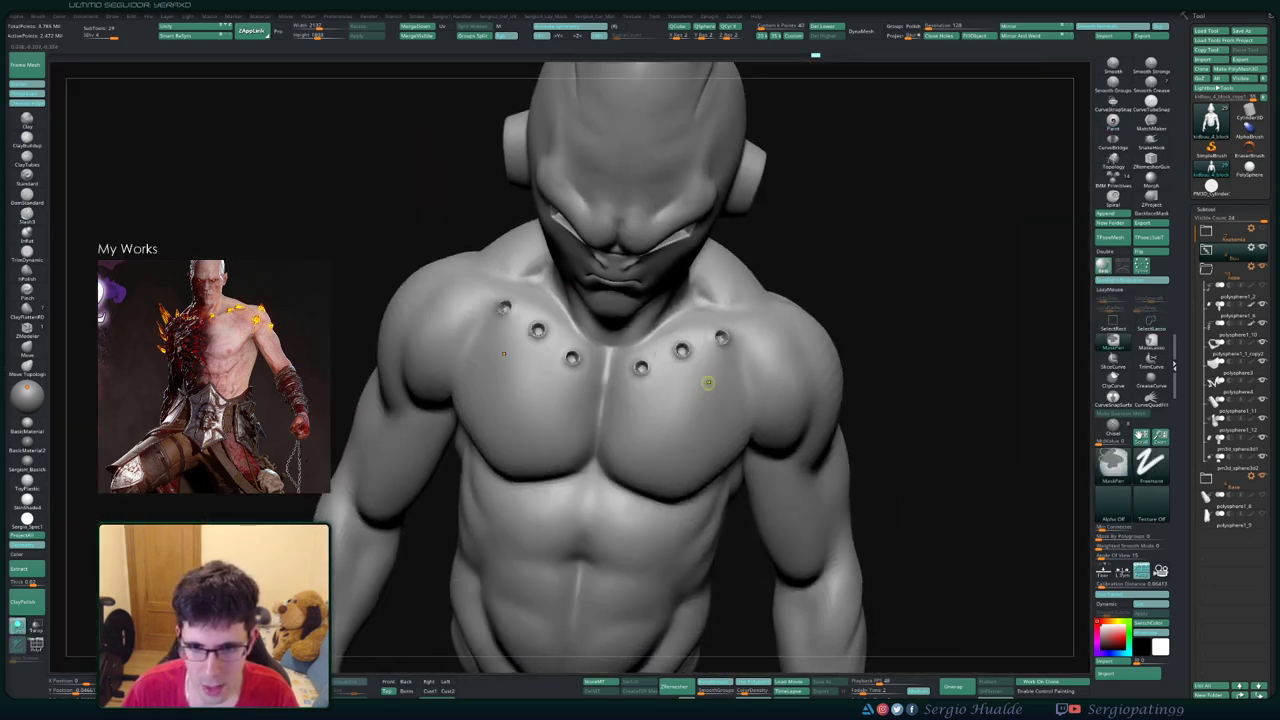
key(ctrl+shift+z)
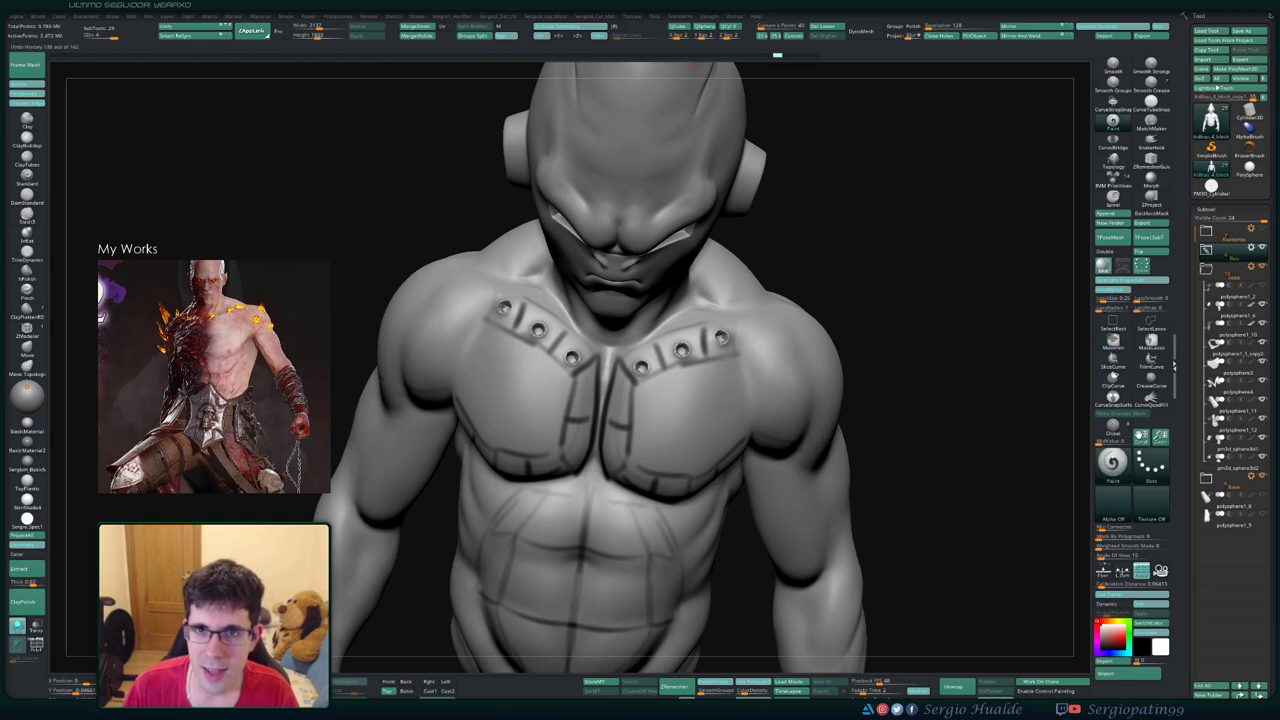
drag(691, 55, 587, 55)
- Undo the chest detail strokes, the dark lines under the pecs and the sternum lines
key(ctrl+z)
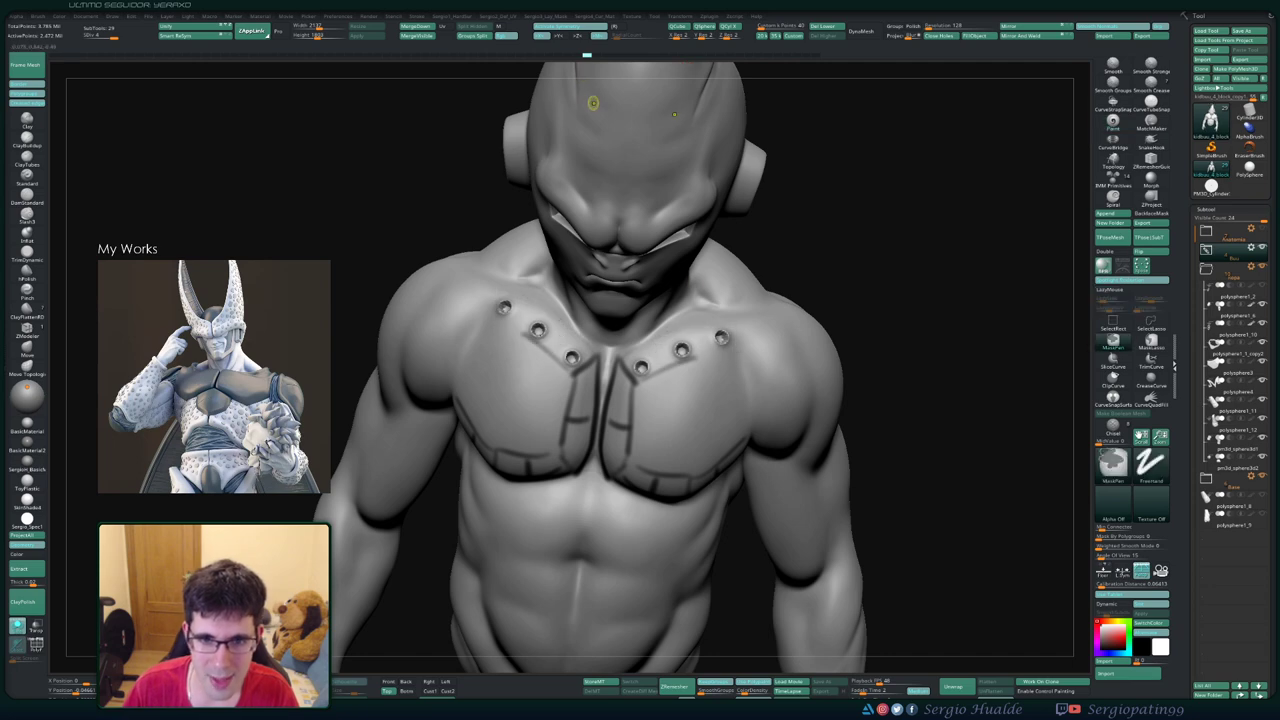
key(ctrl+z)
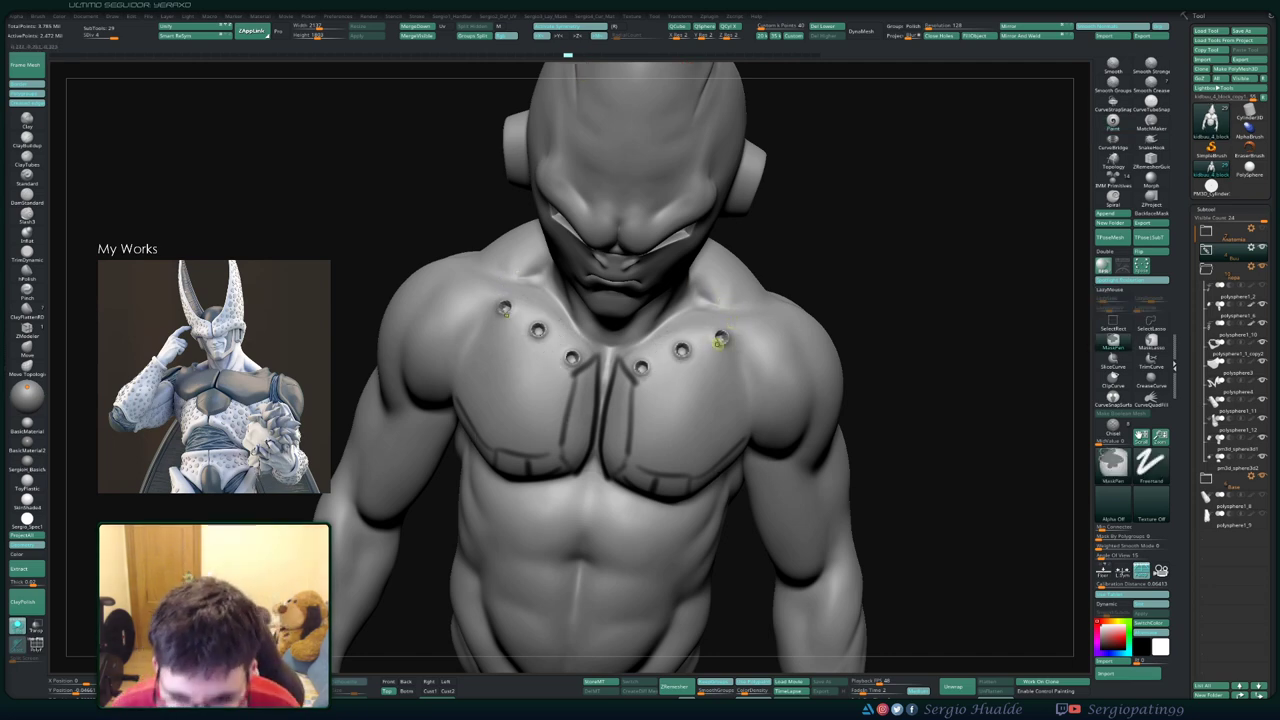
key(ctrl+z)
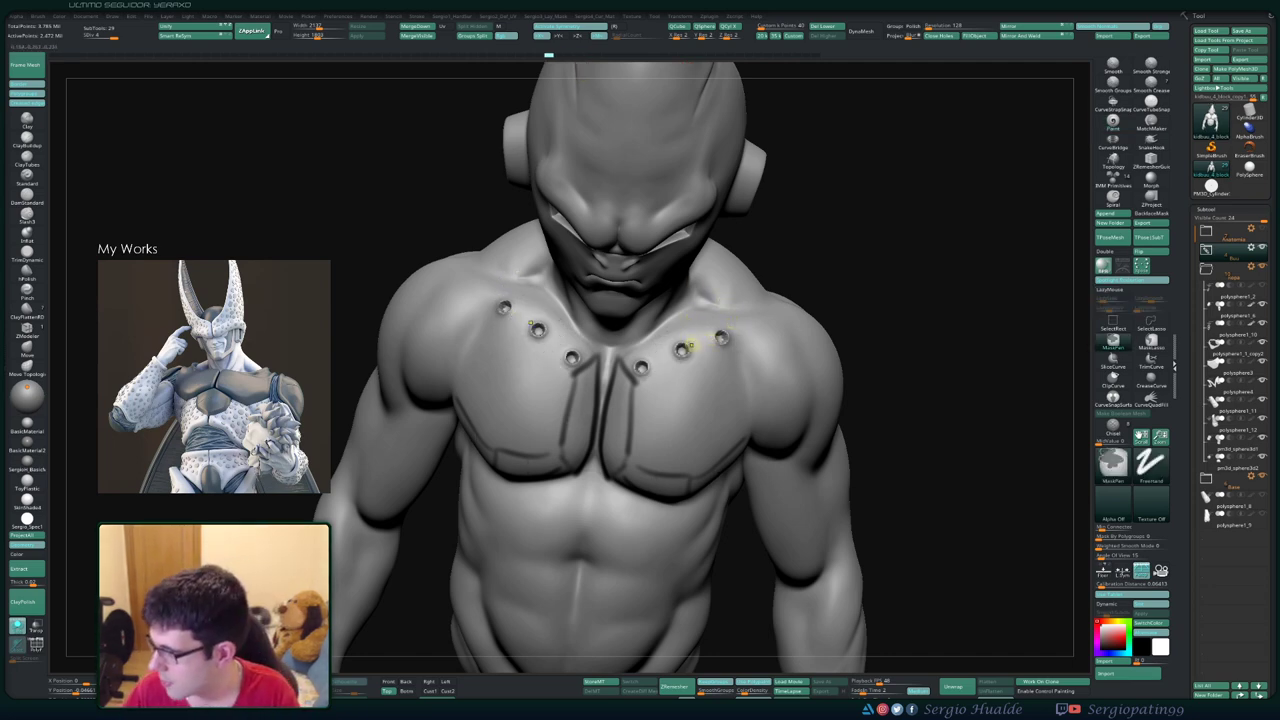
key(ctrl+z)
key(ctrl+z)
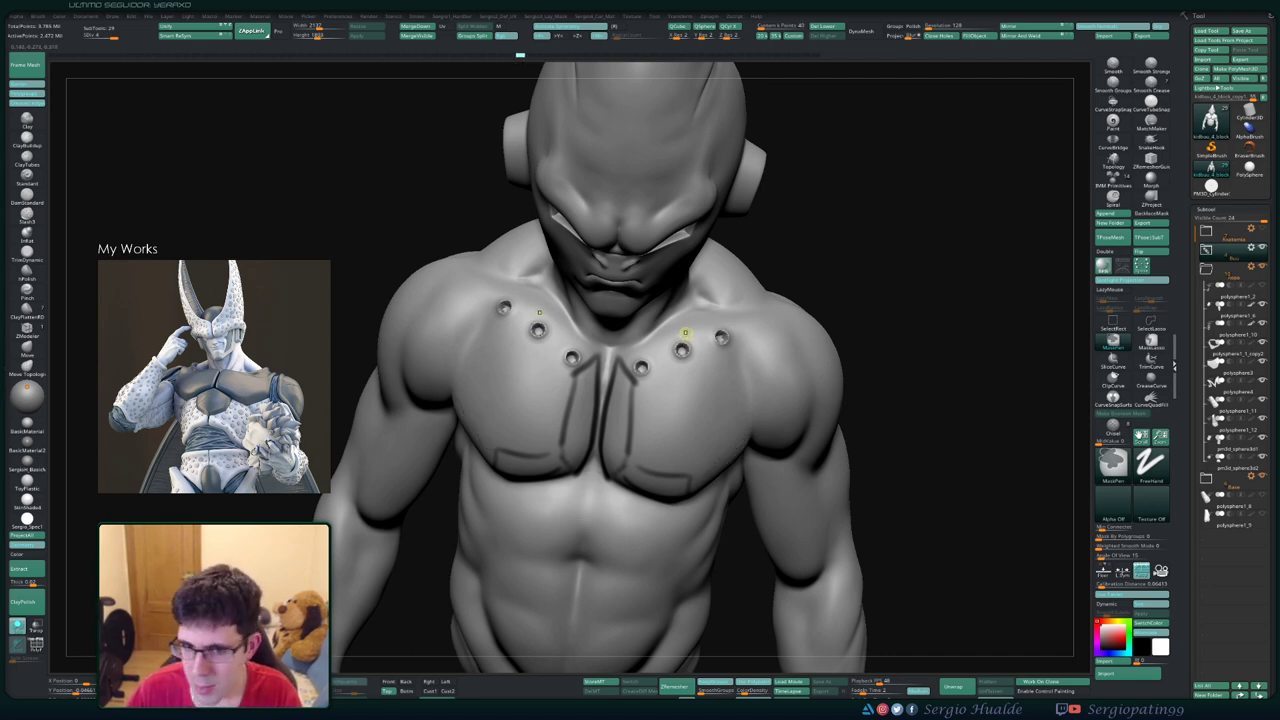
key(ctrl+z)
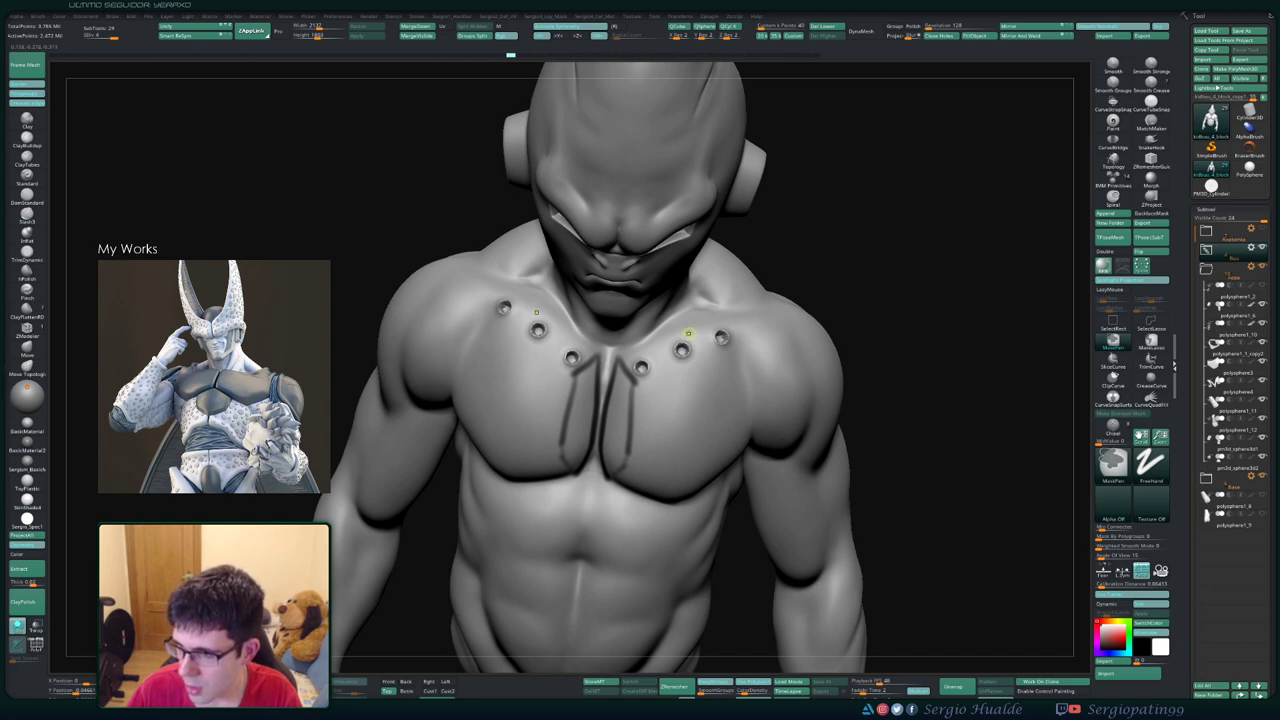
key(ctrl+z)
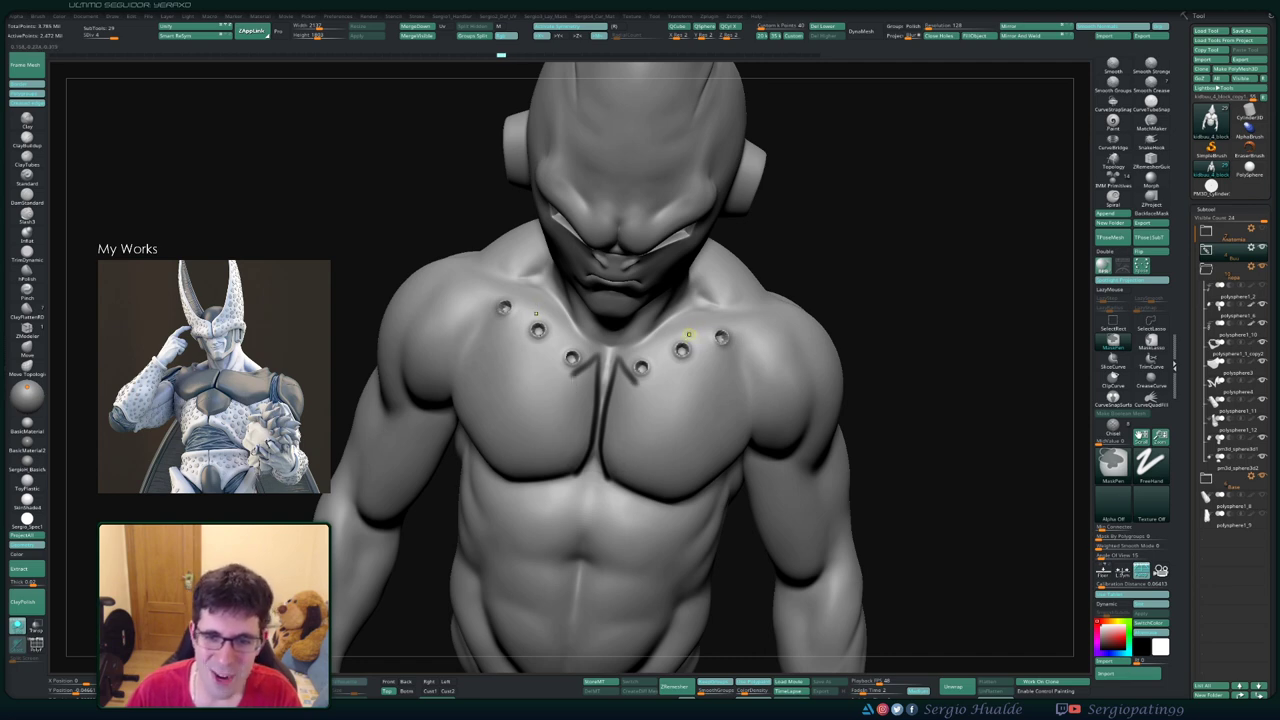
key(ctrl+z)
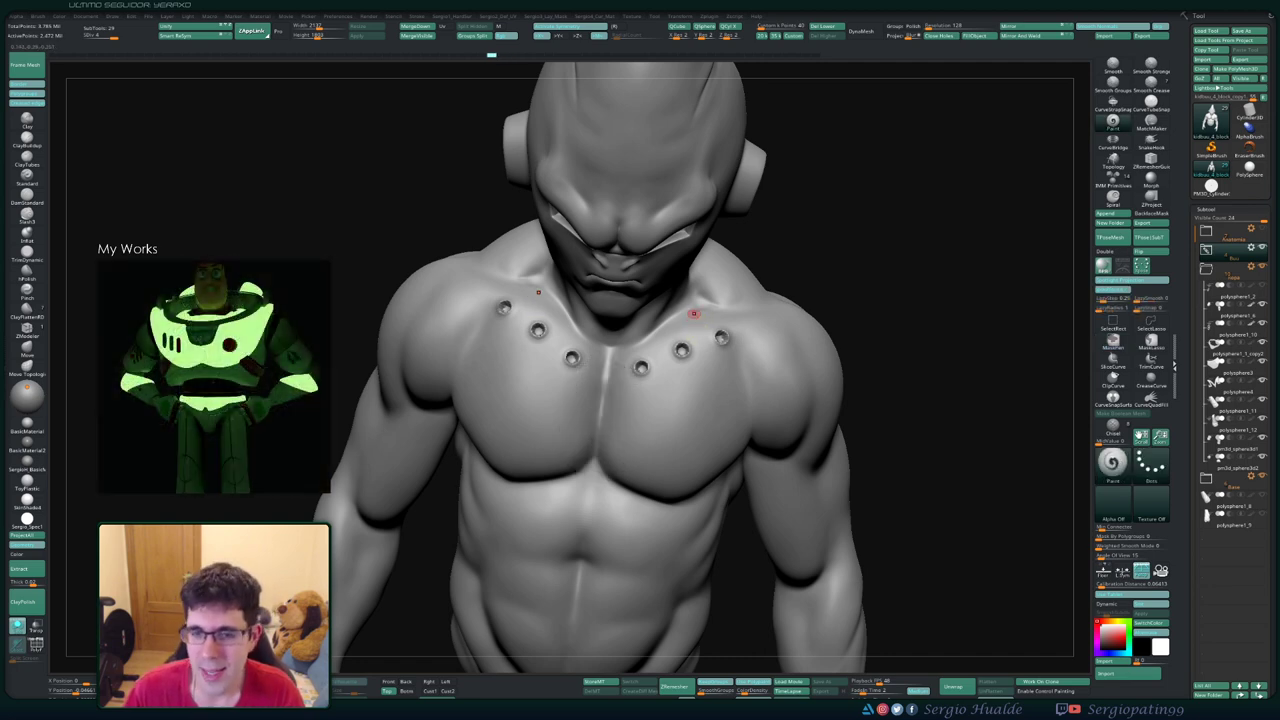
- Undo the sternum and shoulder detail and inspect the chest studs from several angles
key(ctrl+z)
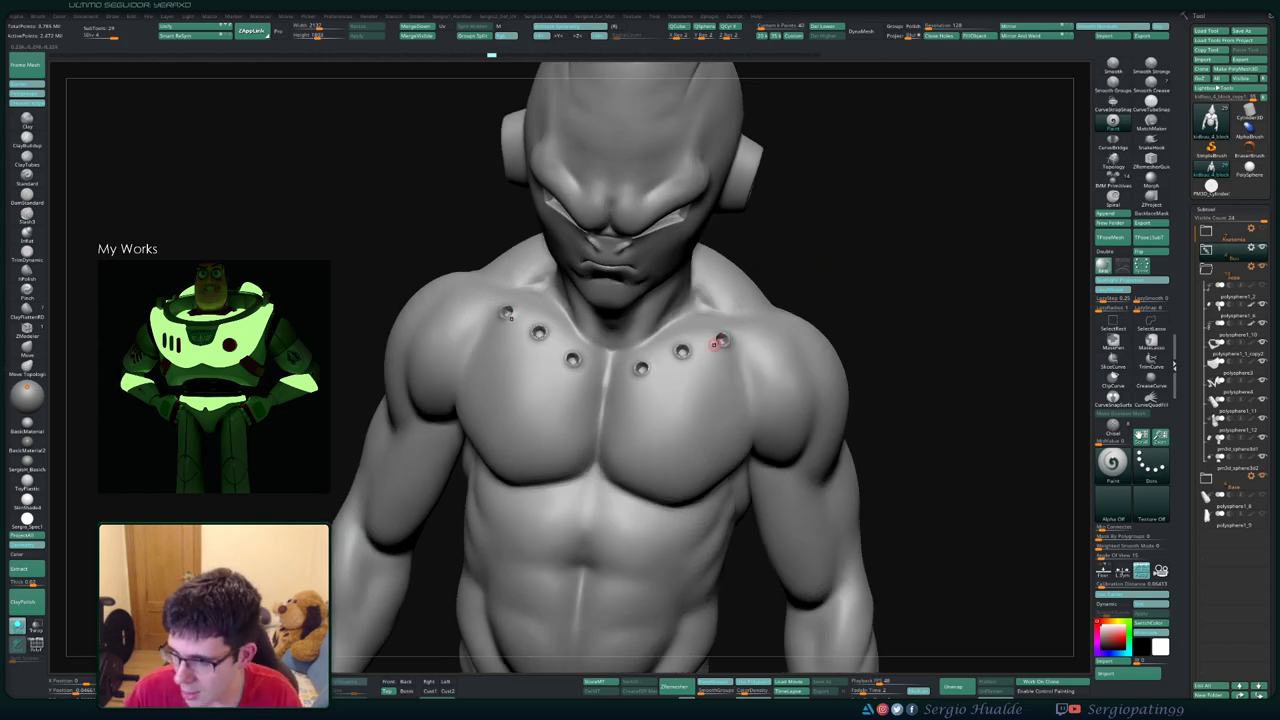
drag(719, 352, 726, 320)
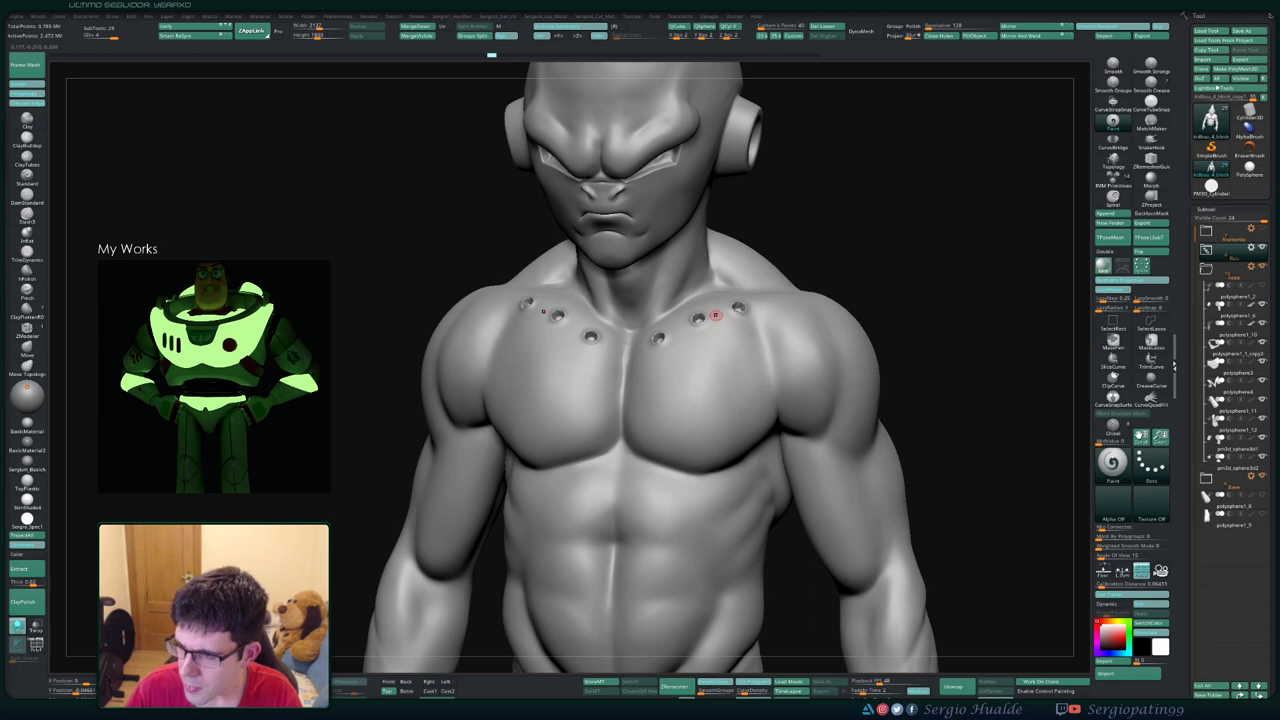
mouse_move(717, 320)
mouse_down()
mouse_move(726, 345)
mouse_move(769, 277)
mouse_move(702, 371)
mouse_up()
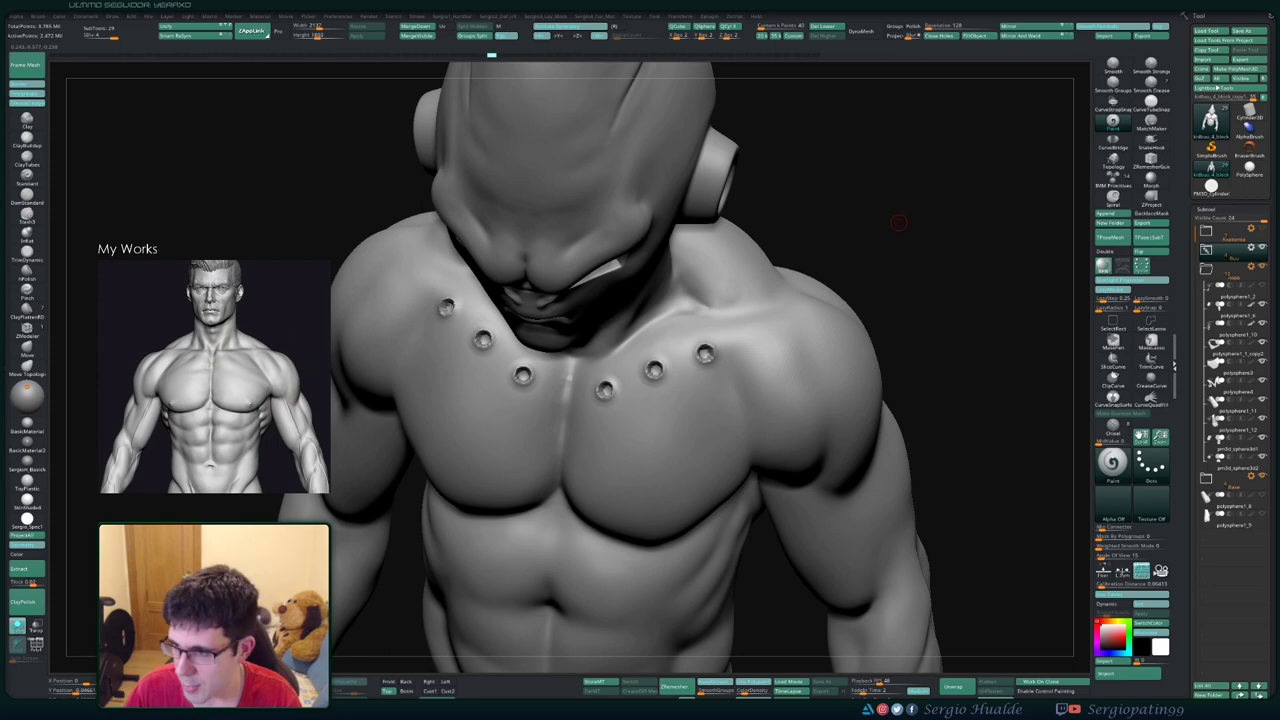
mouse_move(899, 222)
mouse_down()
mouse_move(754, 289)
mouse_move(704, 338)
mouse_up()
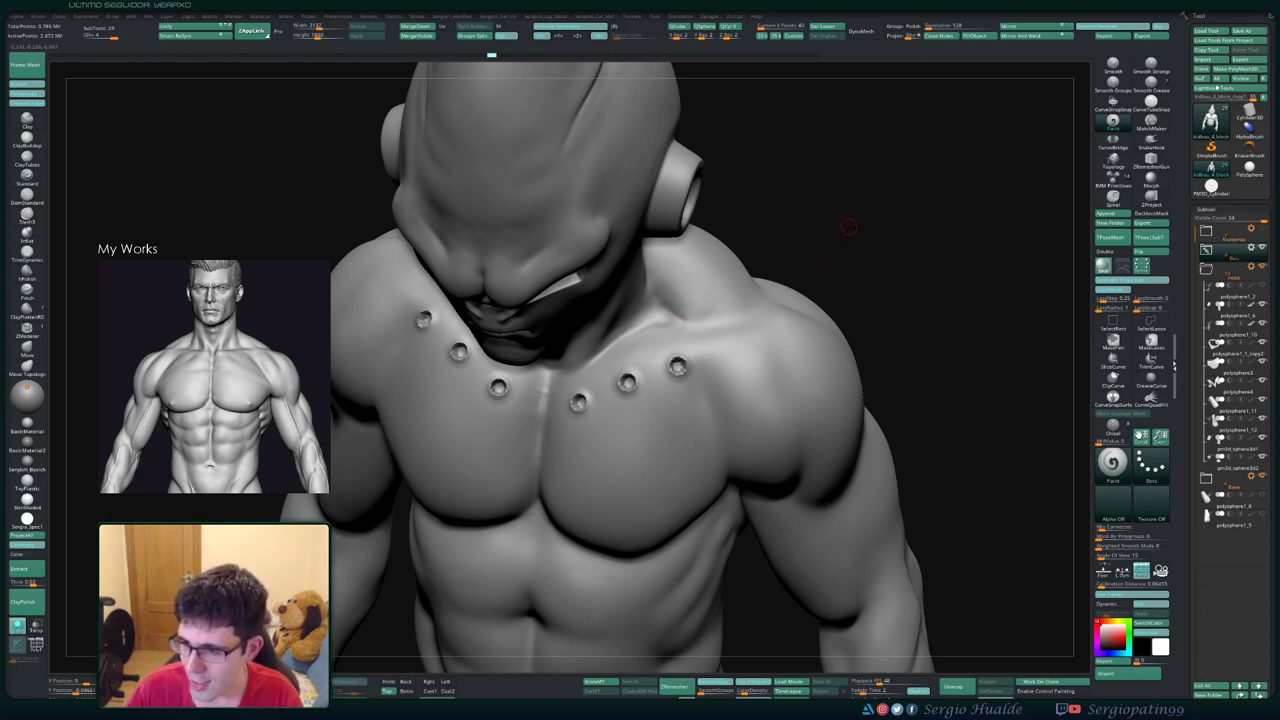
drag(867, 244, 724, 336)
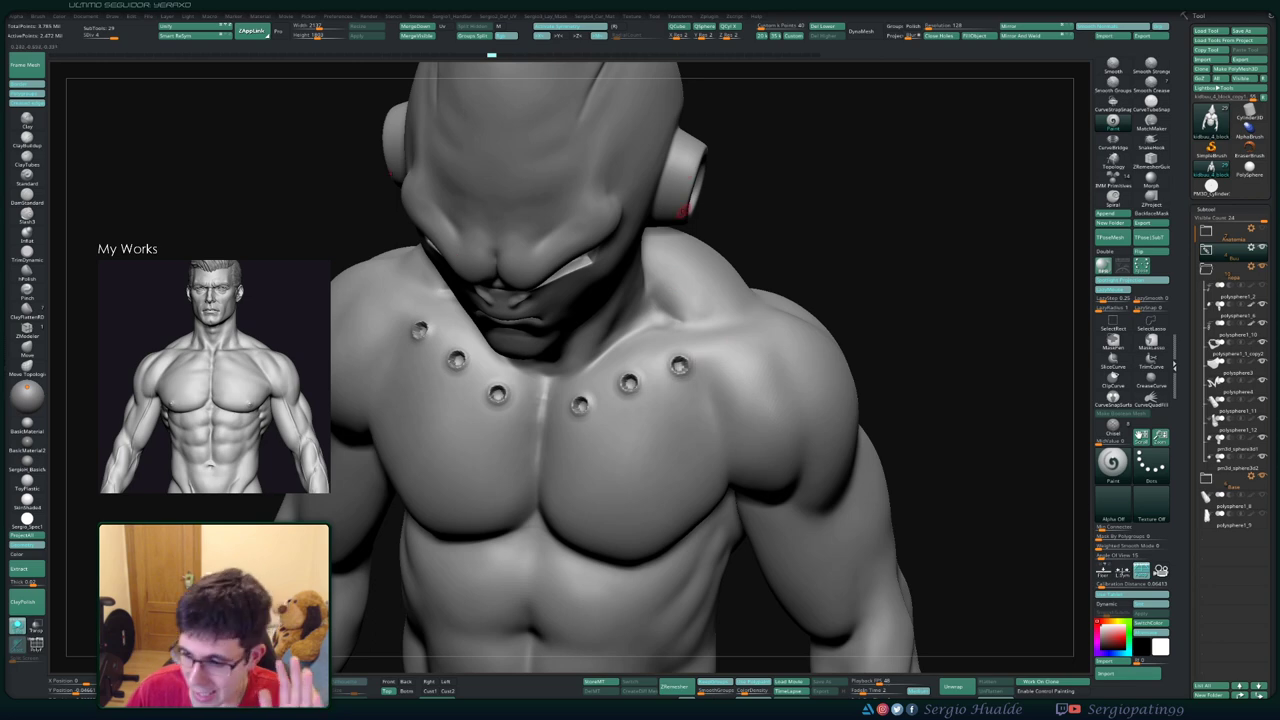
mouse_move(834, 269)
mouse_down()
mouse_move(810, 275)
mouse_move(821, 278)
mouse_up()
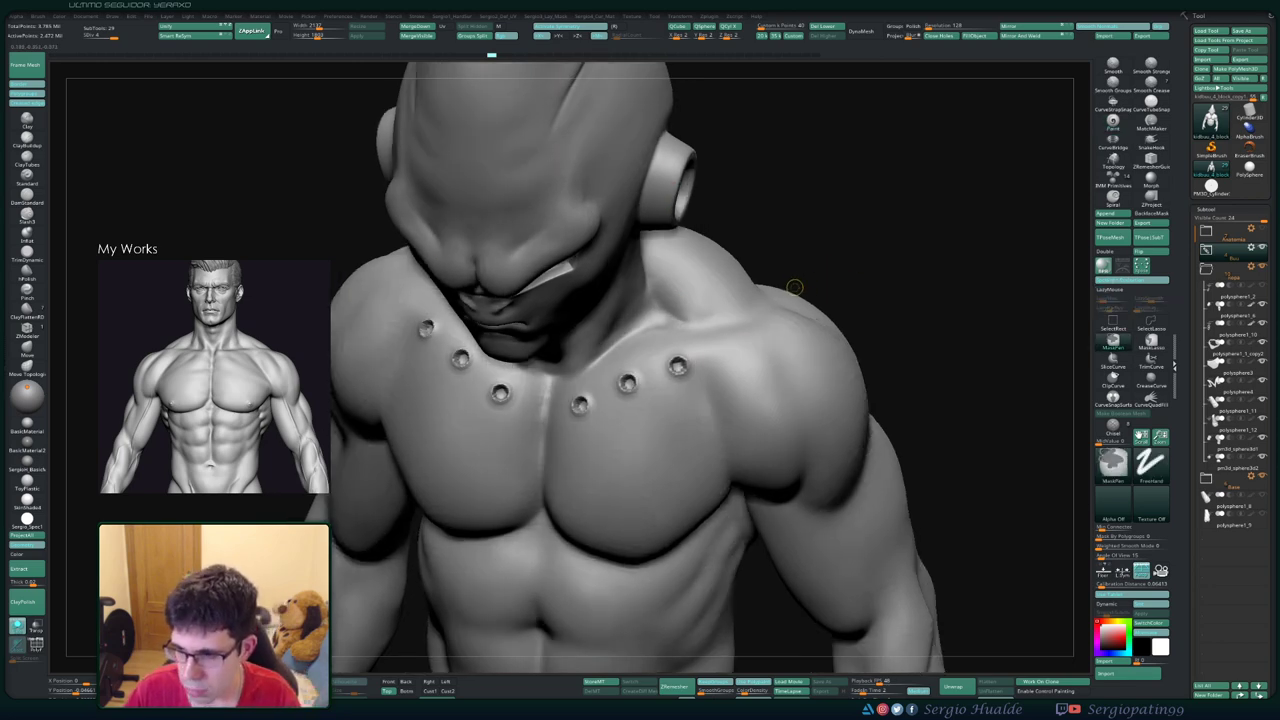
- Remove the outer and inner chest studs and frame the whole model
key(ctrl+z)
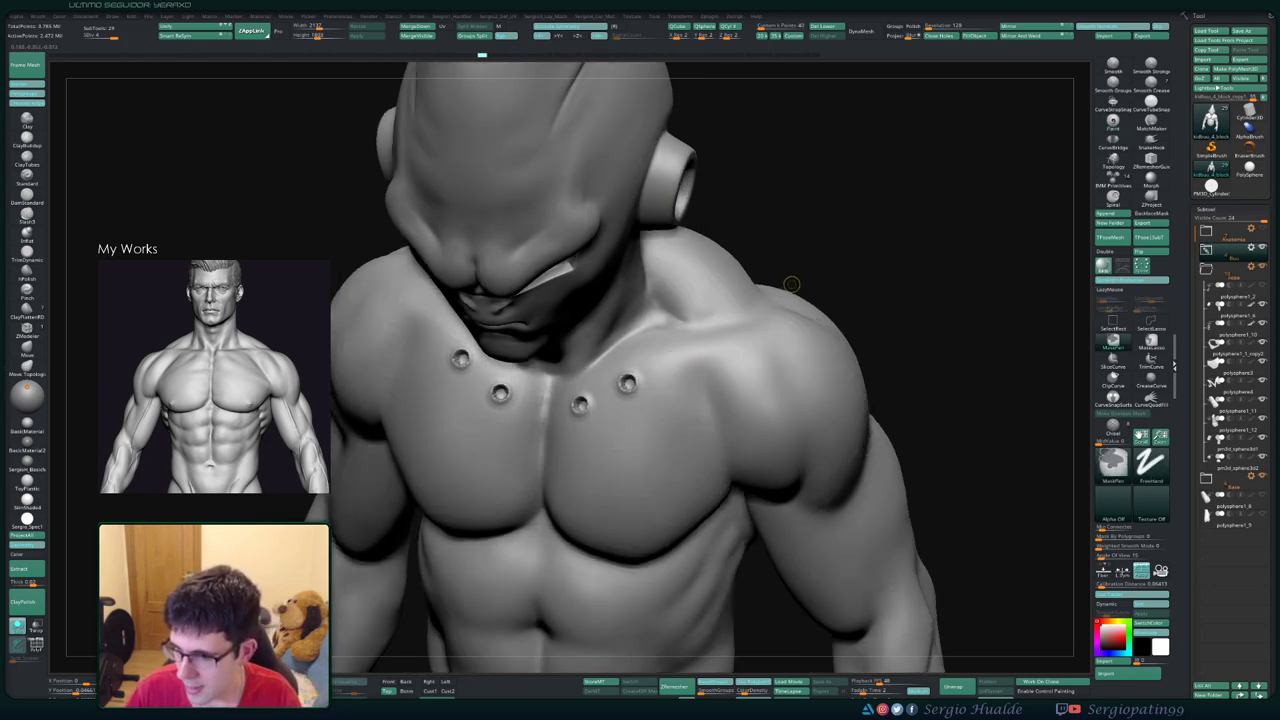
key(ctrl+z)
key(ctrl+z)
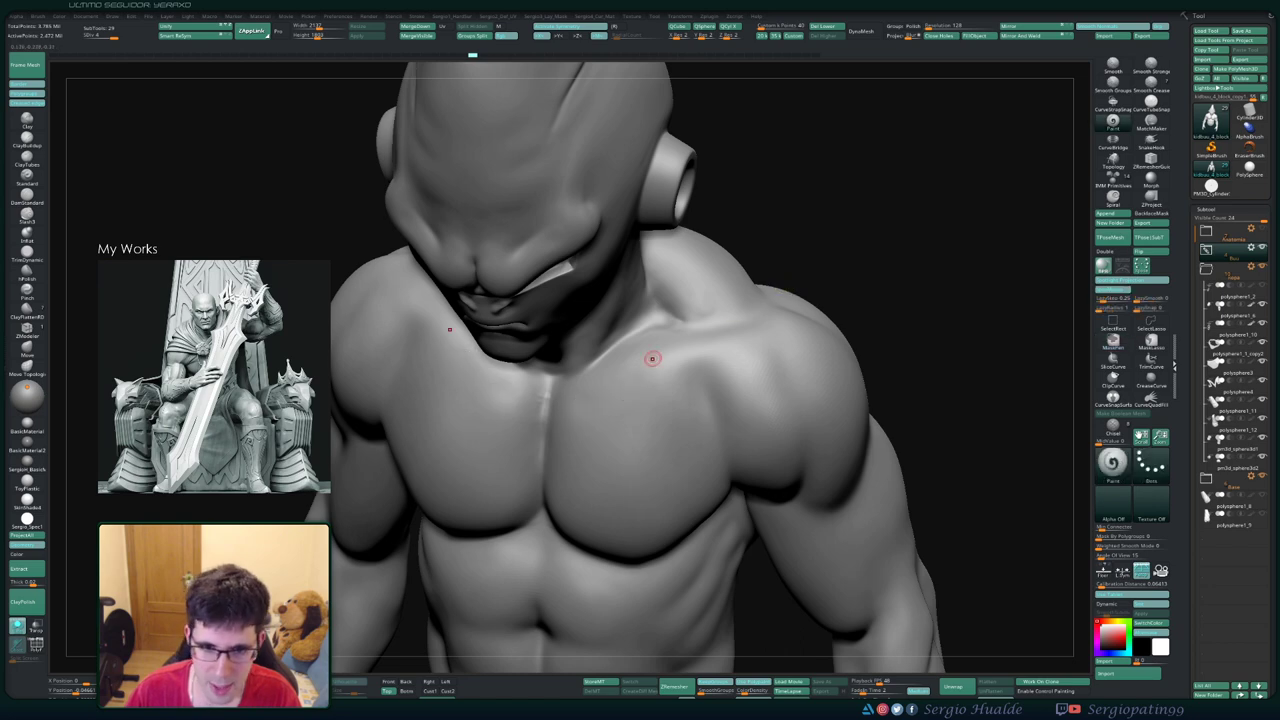
mouse_move(652, 358)
right_down()
mouse_move(654, 378)
mouse_move(726, 300)
mouse_move(726, 330)
right_up()
key(f)
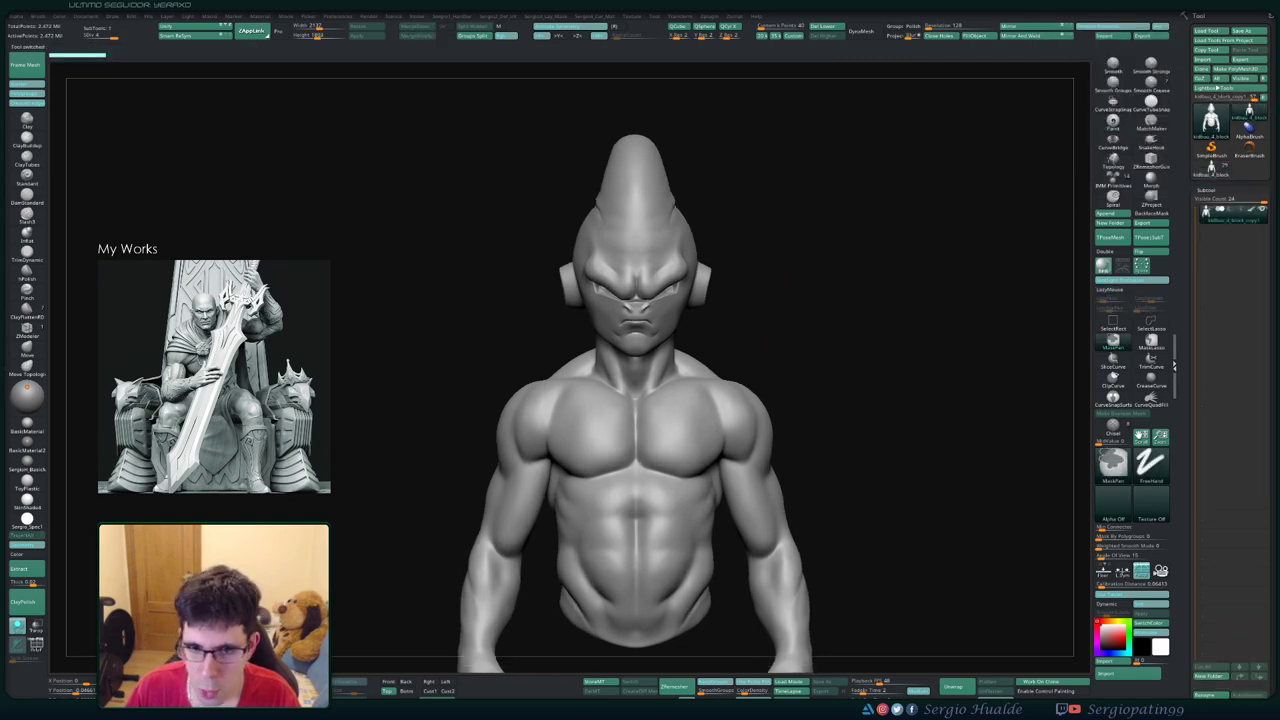
right_drag(760, 340, 862, 358)
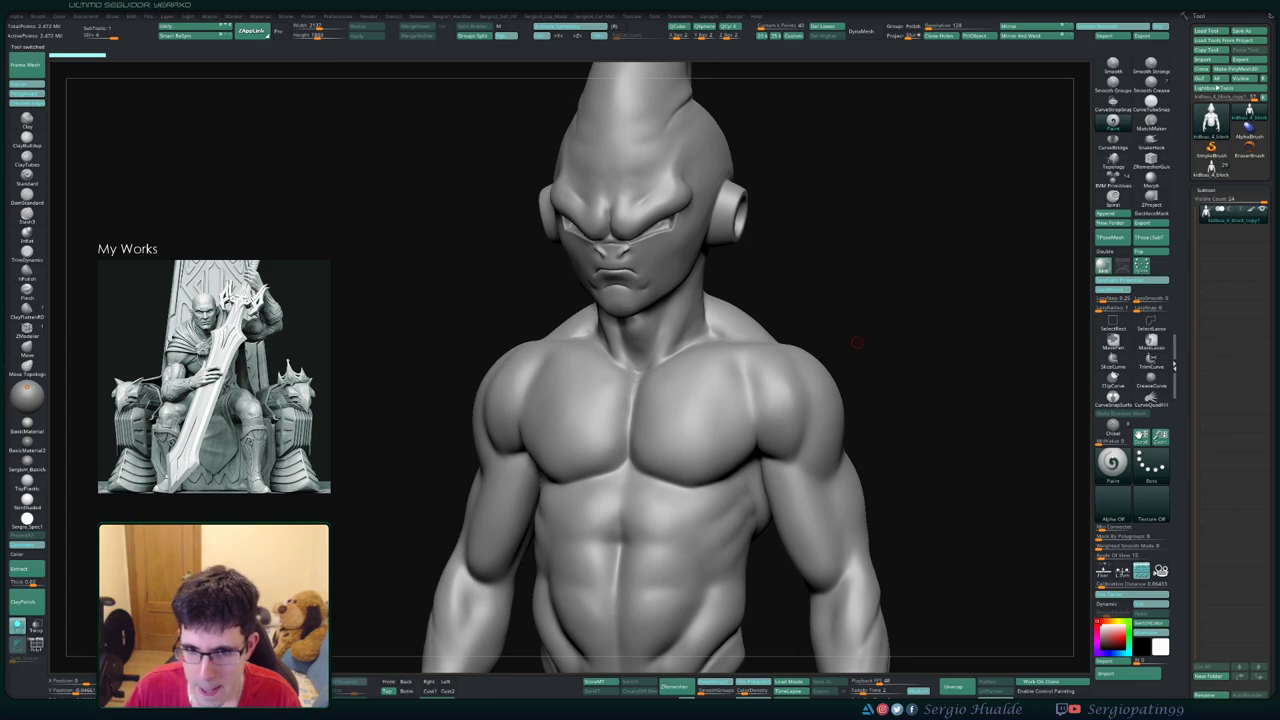
key(shift+f)
mouse_move(660, 230)
ctrl+right_down()
mouse_move(660, 268)
mouse_move(330, 300)
ctrl+right_up()
mouse_move(650, 400)
alt+right_down()
mouse_move(650, 440)
mouse_move(650, 160)
alt+right_up()
mouse_move(850, 400)
right_down()
mouse_move(720, 400)
mouse_move(850, 300)
right_up()
mouse_move(650, 250)
alt+right_down()
mouse_move(650, 450)
mouse_move(650, 250)
alt+right_up()
mouse_move(587, 400)
ctrl+right_down()
mouse_move(587, 340)
mouse_move(563, 329)
mouse_move(588, 349)
mouse_move(594, 440)
mouse_move(610, 390)
mouse_move(597, 375)
ctrl+right_up()
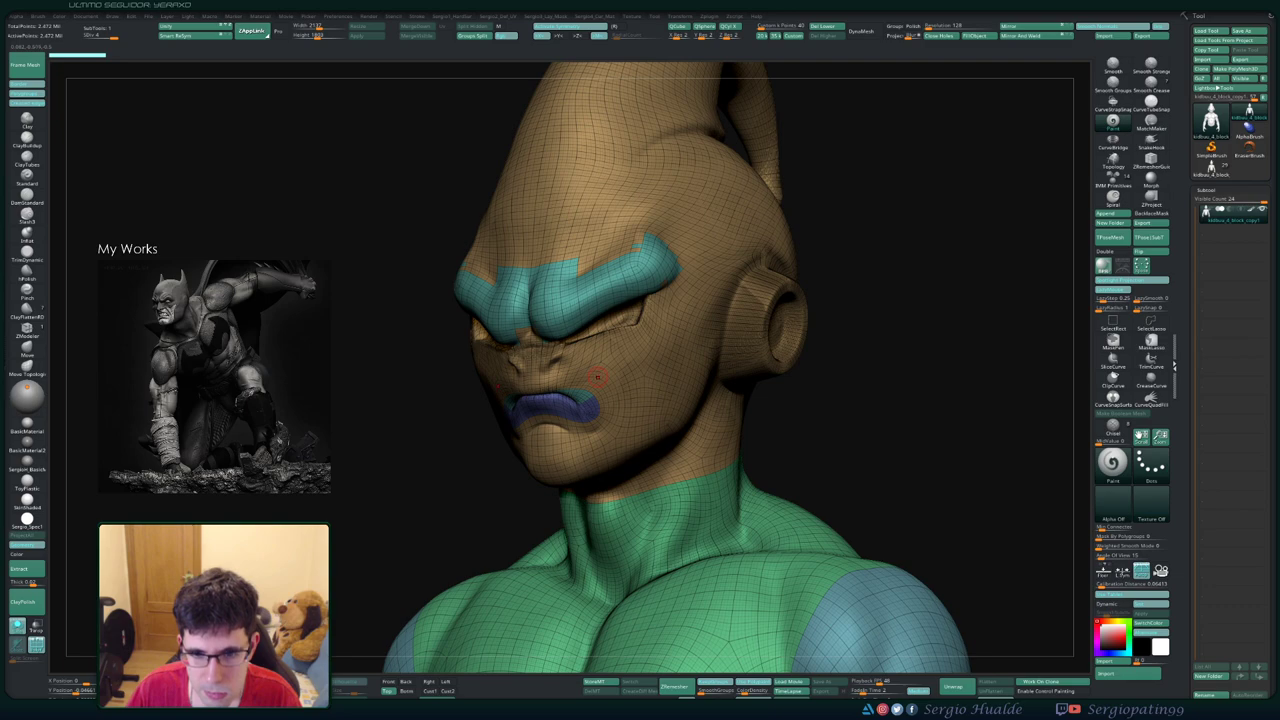
mouse_move(597, 376)
right_down()
mouse_move(600, 440)
mouse_move(620, 380)
mouse_move(651, 366)
mouse_move(651, 440)
mouse_move(700, 450)
mouse_move(729, 539)
mouse_move(729, 320)
mouse_move(760, 300)
mouse_move(743, 402)
mouse_move(743, 388)
right_up()
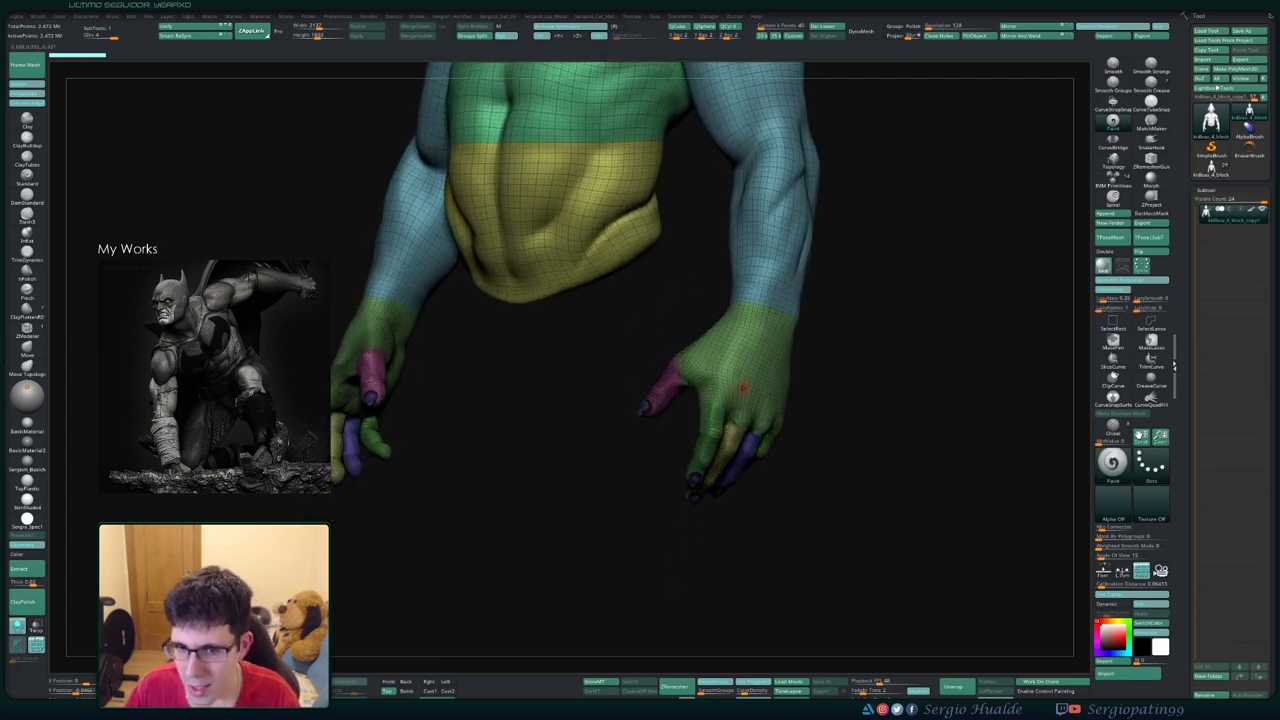
mouse_move(873, 373)
ctrl+right_down()
mouse_move(873, 430)
mouse_move(590, 323)
ctrl+right_up()
key(shift+f)
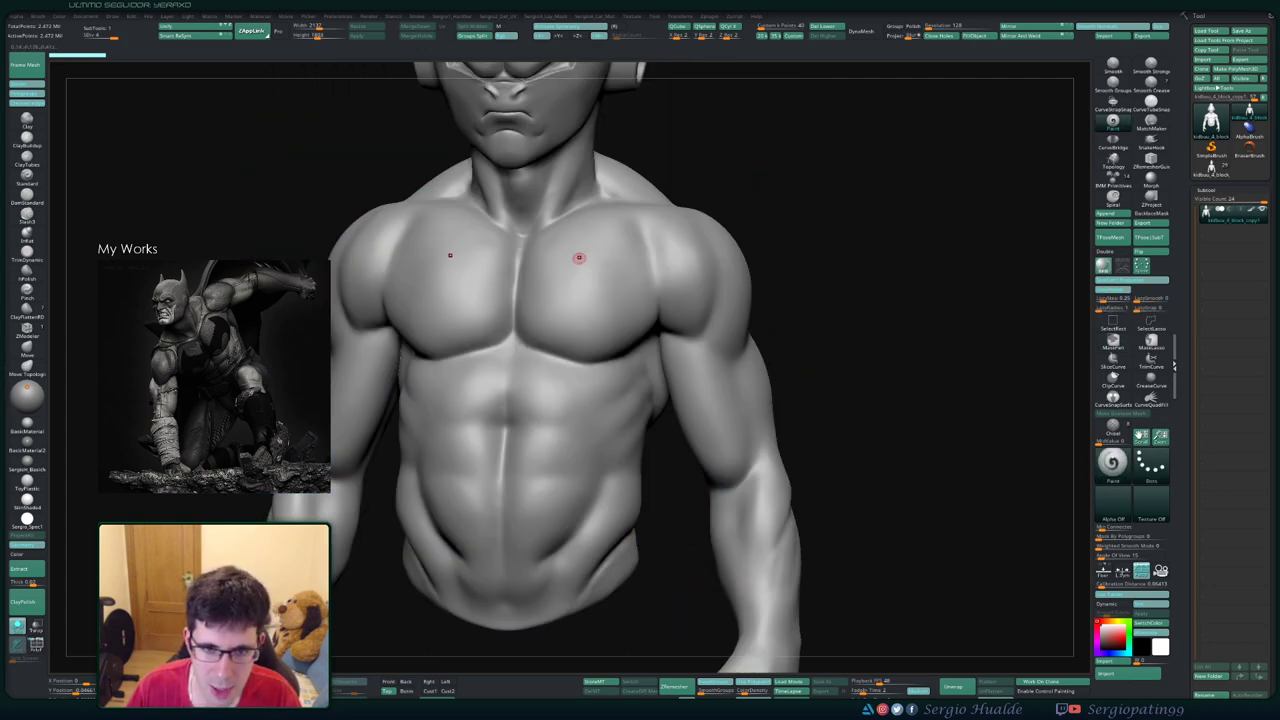
mouse_move(583, 260)
ctrl+right_down()
mouse_move(583, 200)
mouse_move(582, 381)
ctrl+right_up()
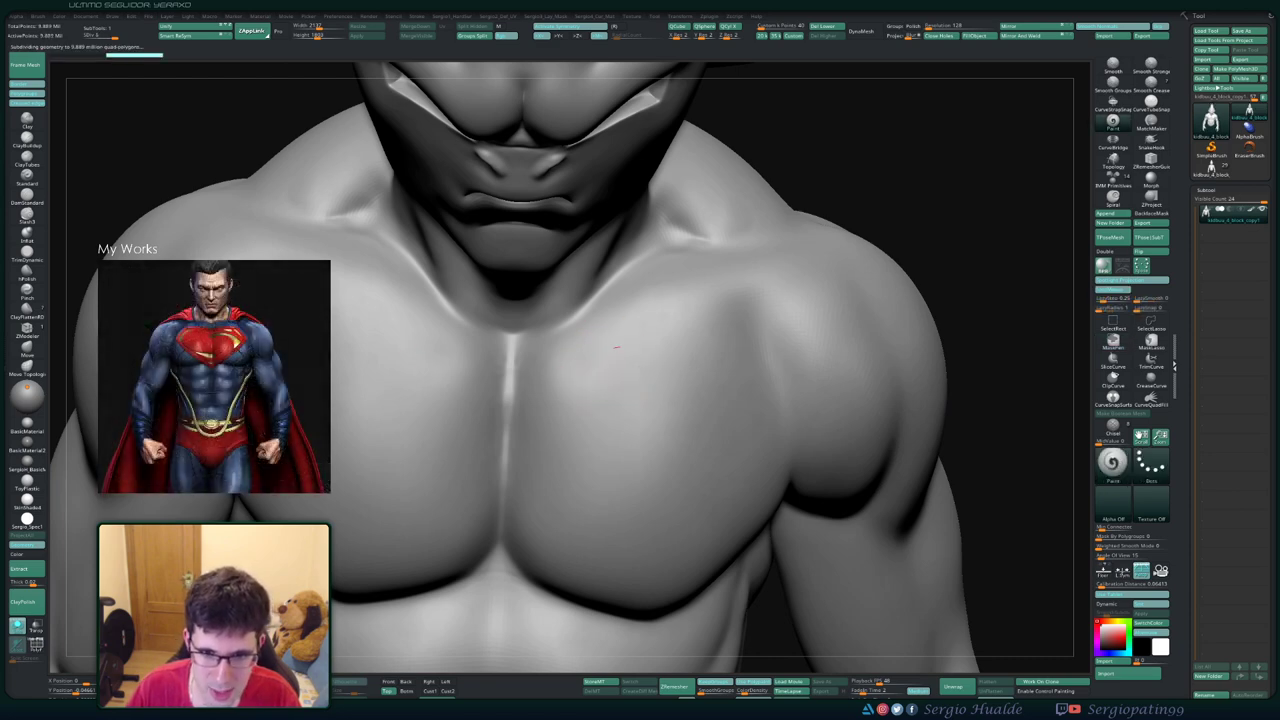
- Shrink the brush and stamp the first mirrored pair of holes on the chest
key(ctrl)
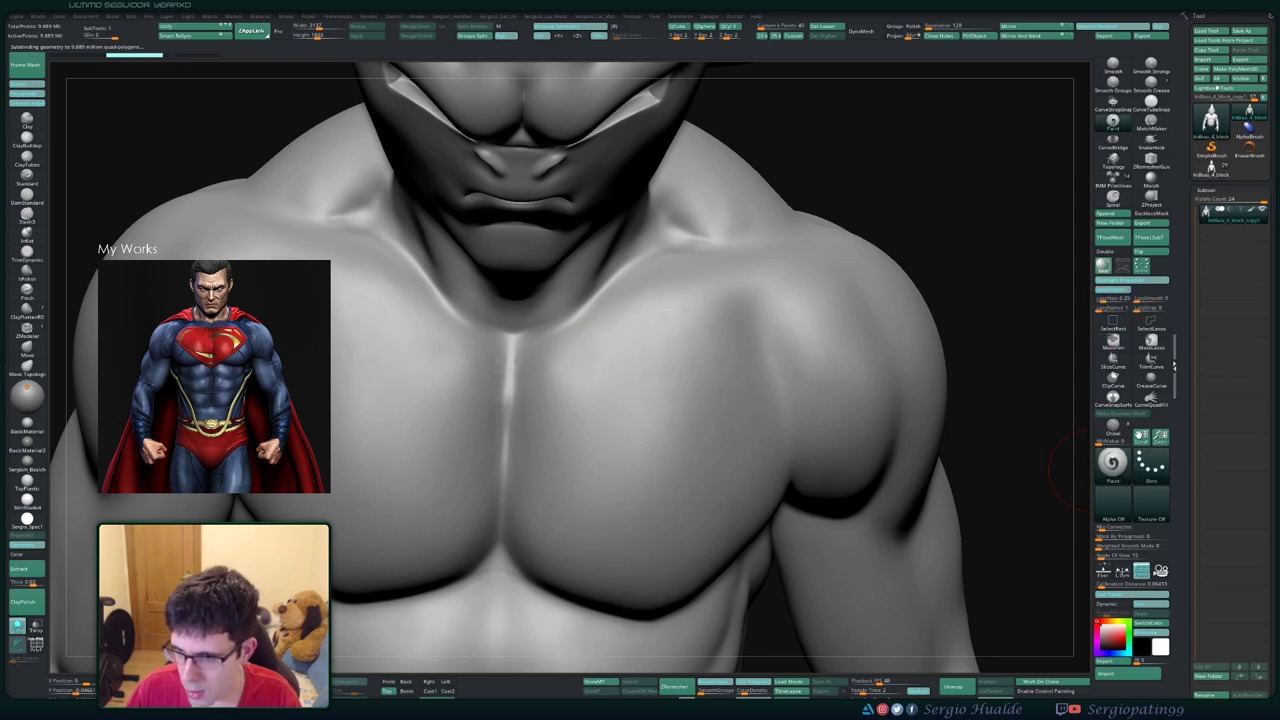
key(s)
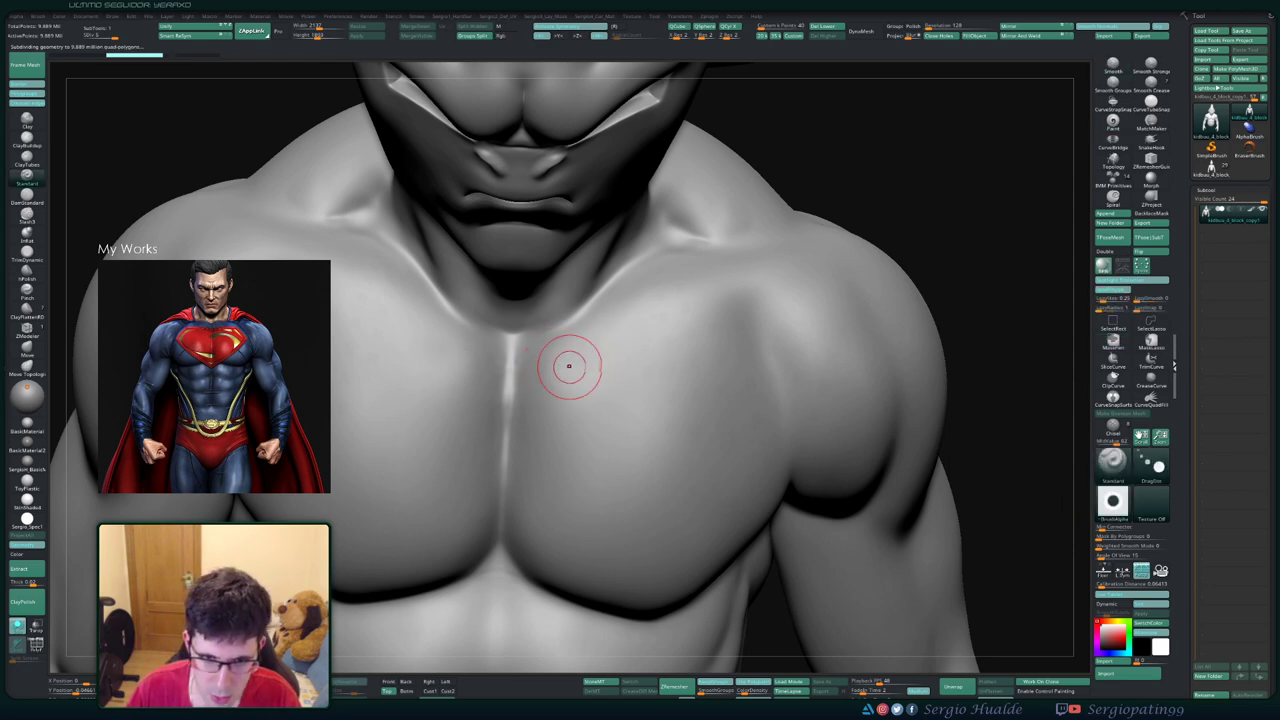
click(568, 366)
key(shift)
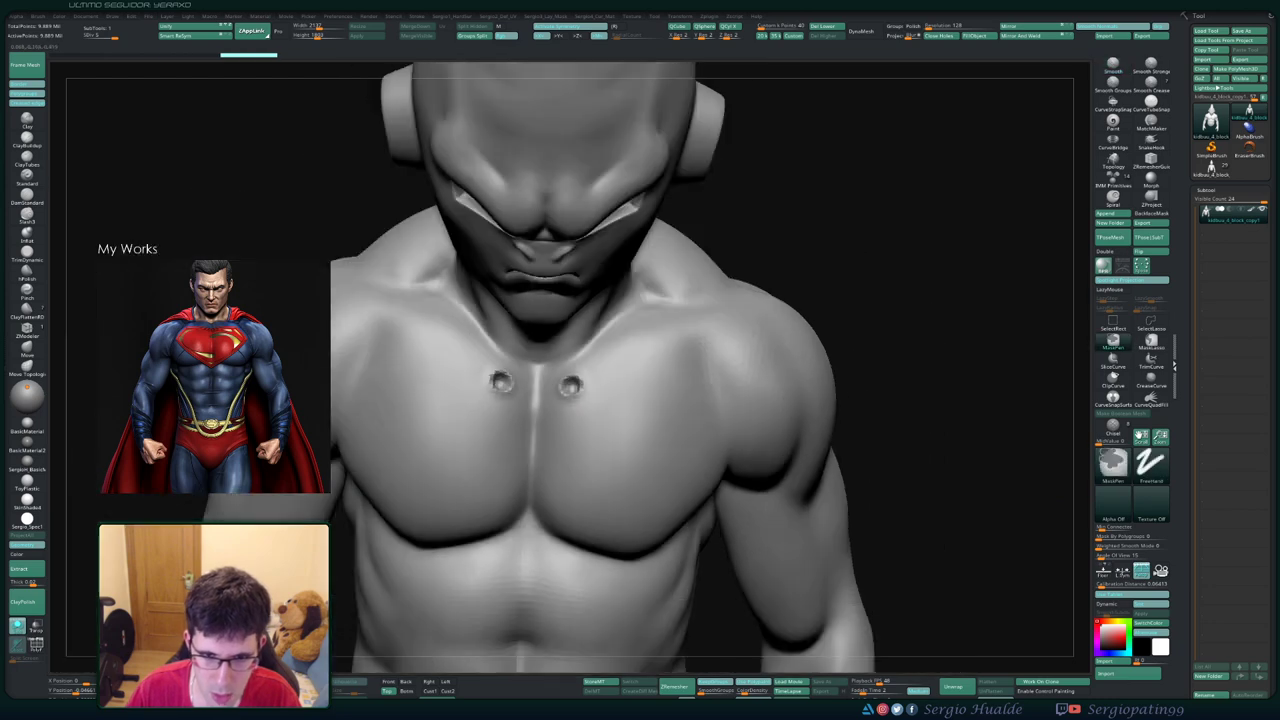
mouse_move(571, 400)
ctrl+right_down()
mouse_move(612, 405)
mouse_move(540, 420)
mouse_move(586, 365)
mouse_move(586, 409)
ctrl+right_up()
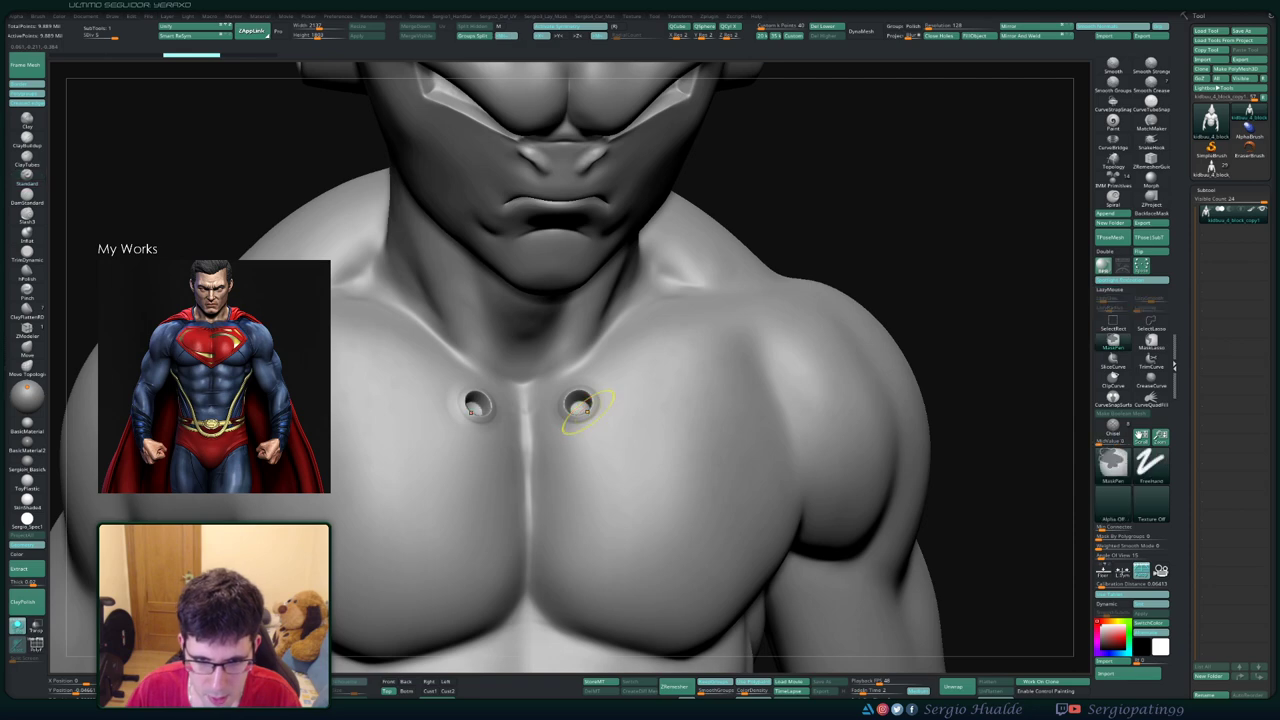
key(ctrl+z)
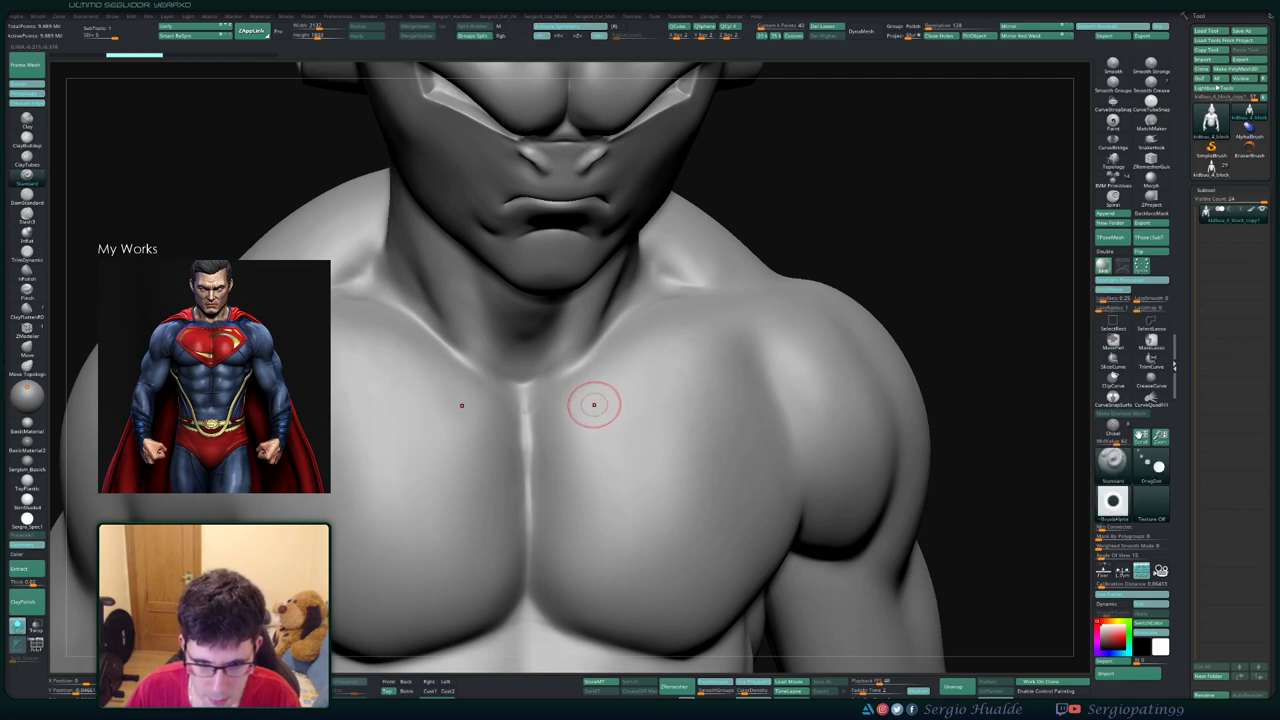
key(ctrl+shift+z)
mouse_move(590, 410)
ctrl+right_down()
mouse_move(611, 504)
mouse_move(589, 483)
mouse_move(654, 308)
ctrl+right_up()
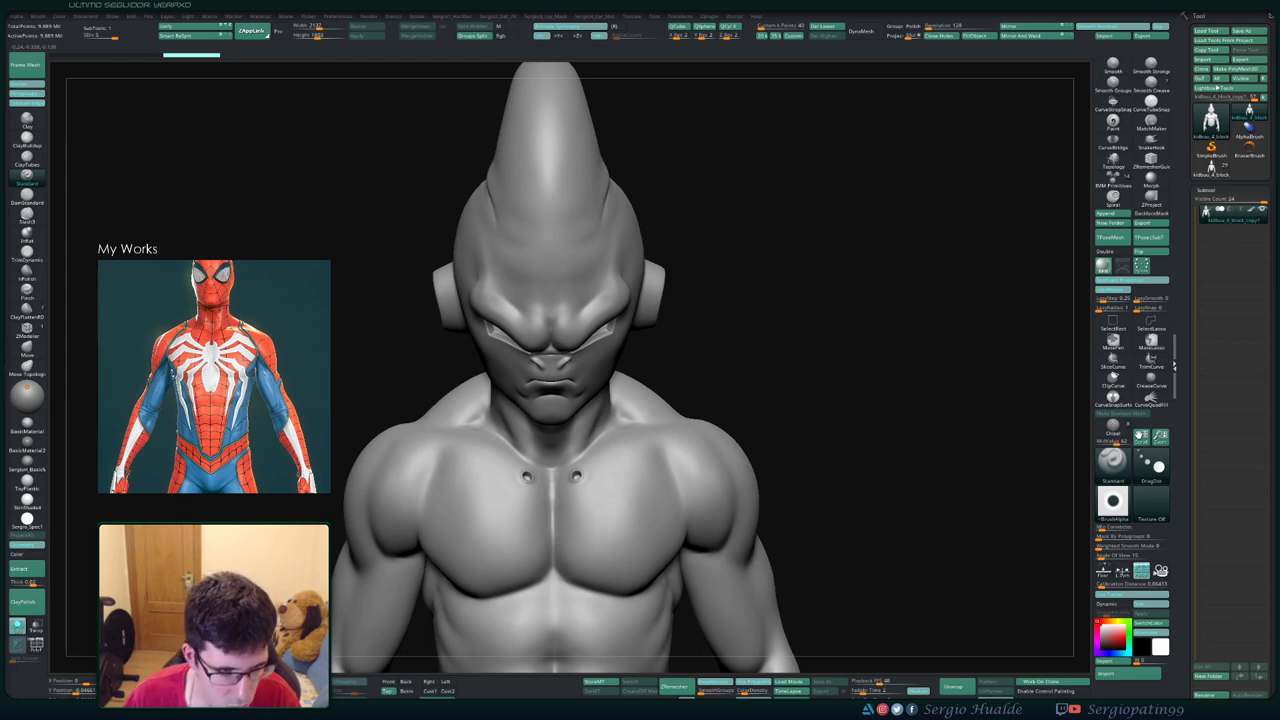
- Add a second mirrored pair of chest holes and a third pair near the shoulders
right_drag(766, 368, 594, 490)
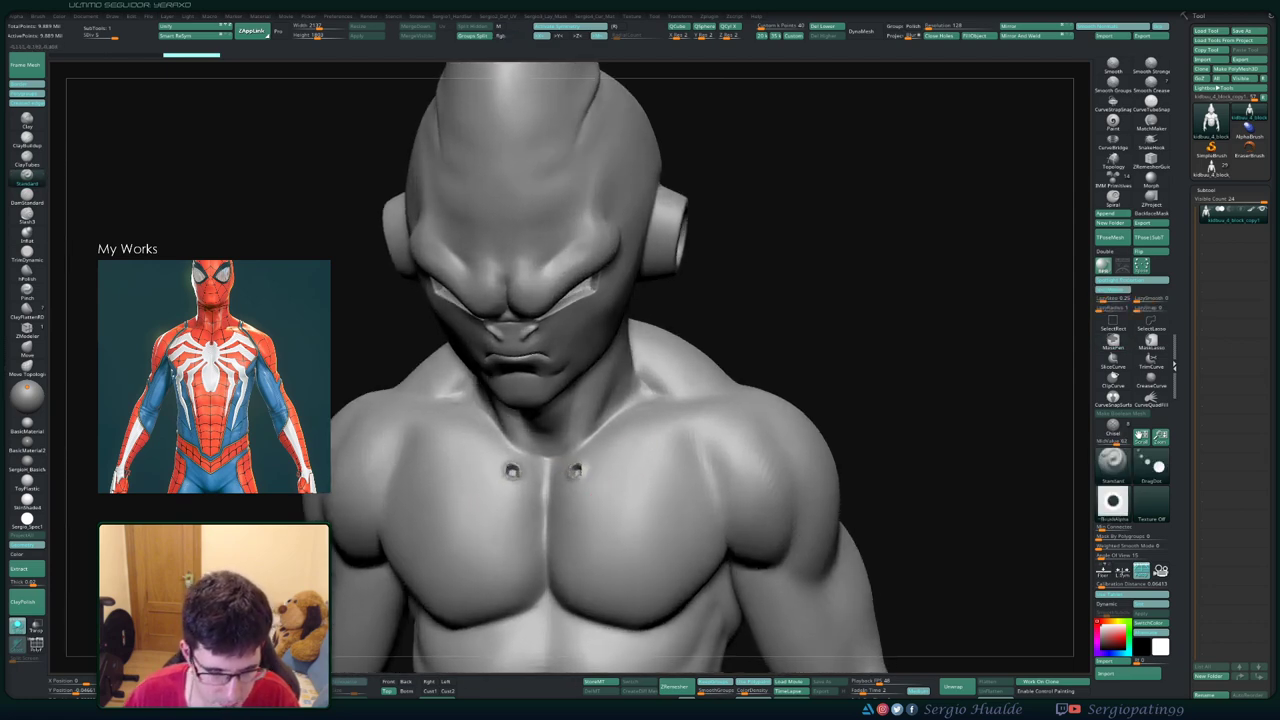
key(ctrl)
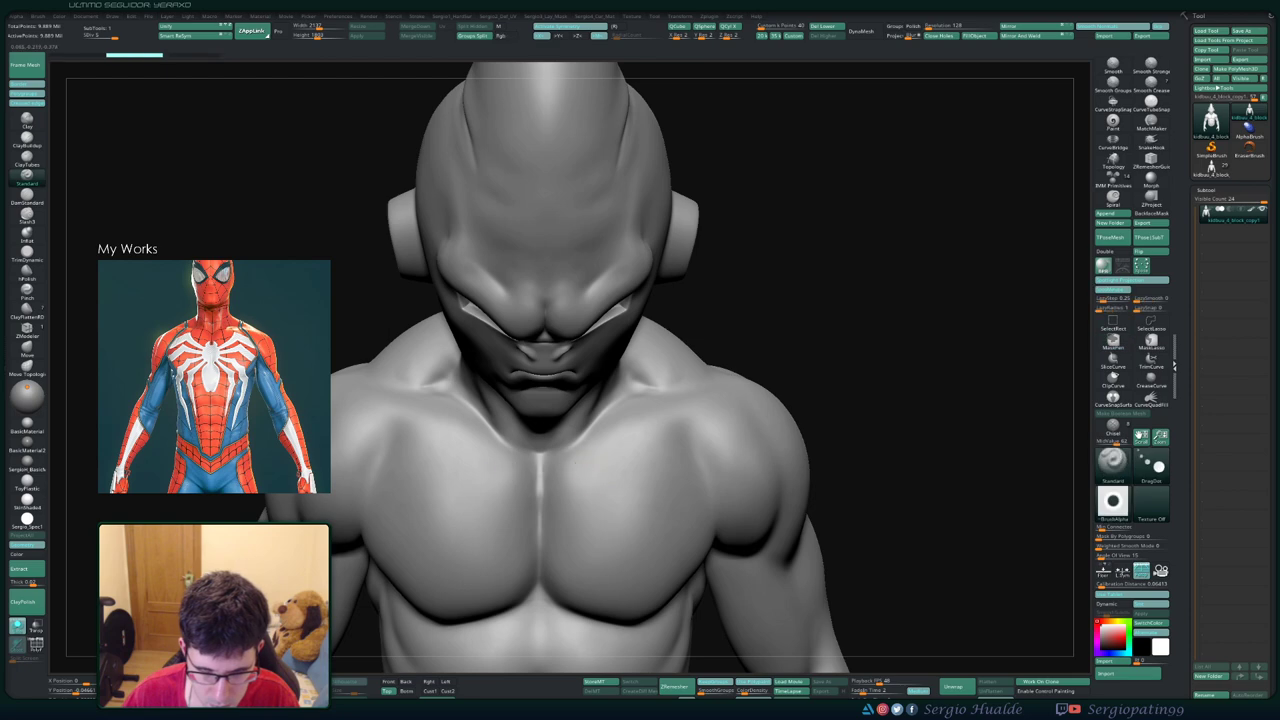
click(623, 442)
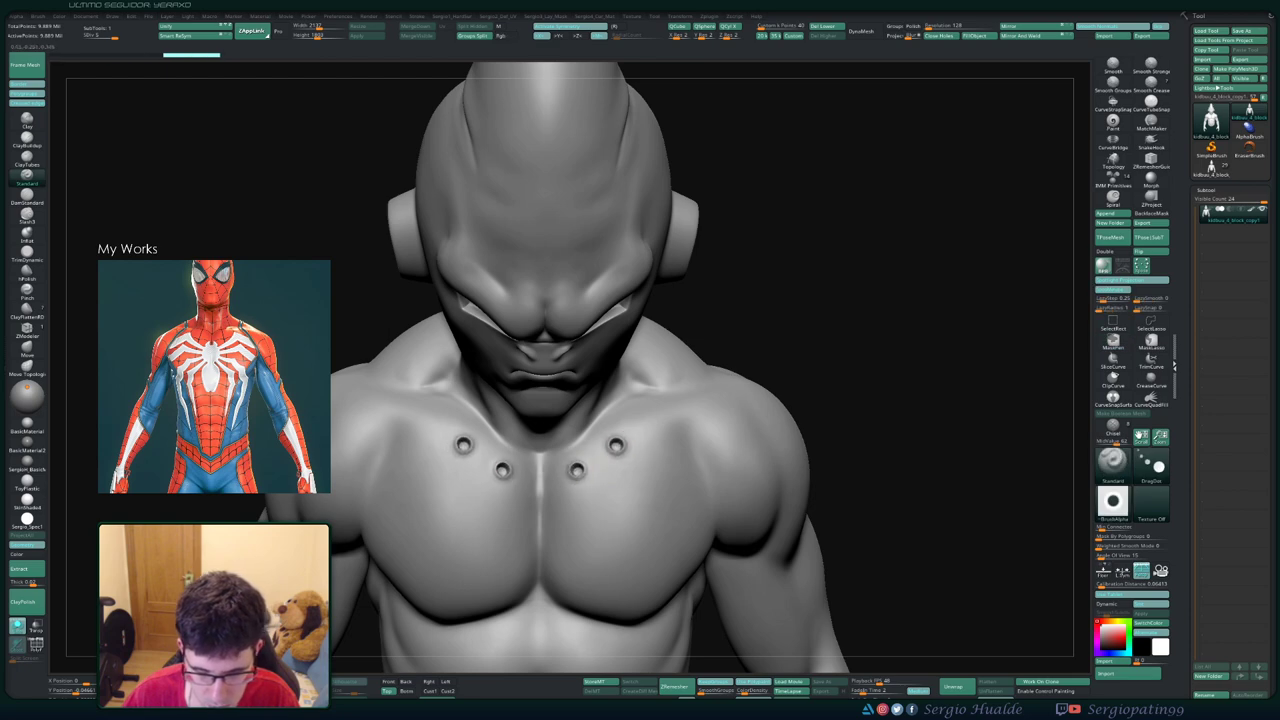
right_drag(674, 463, 677, 429)
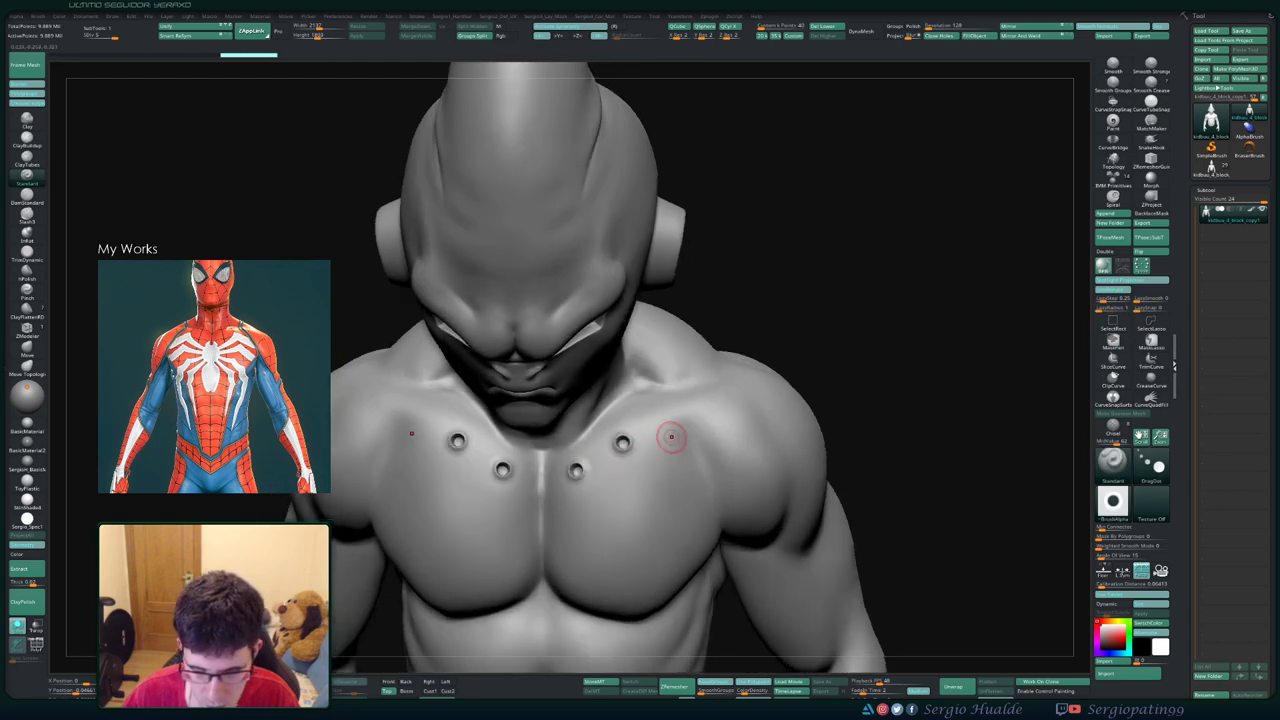
click(668, 426)
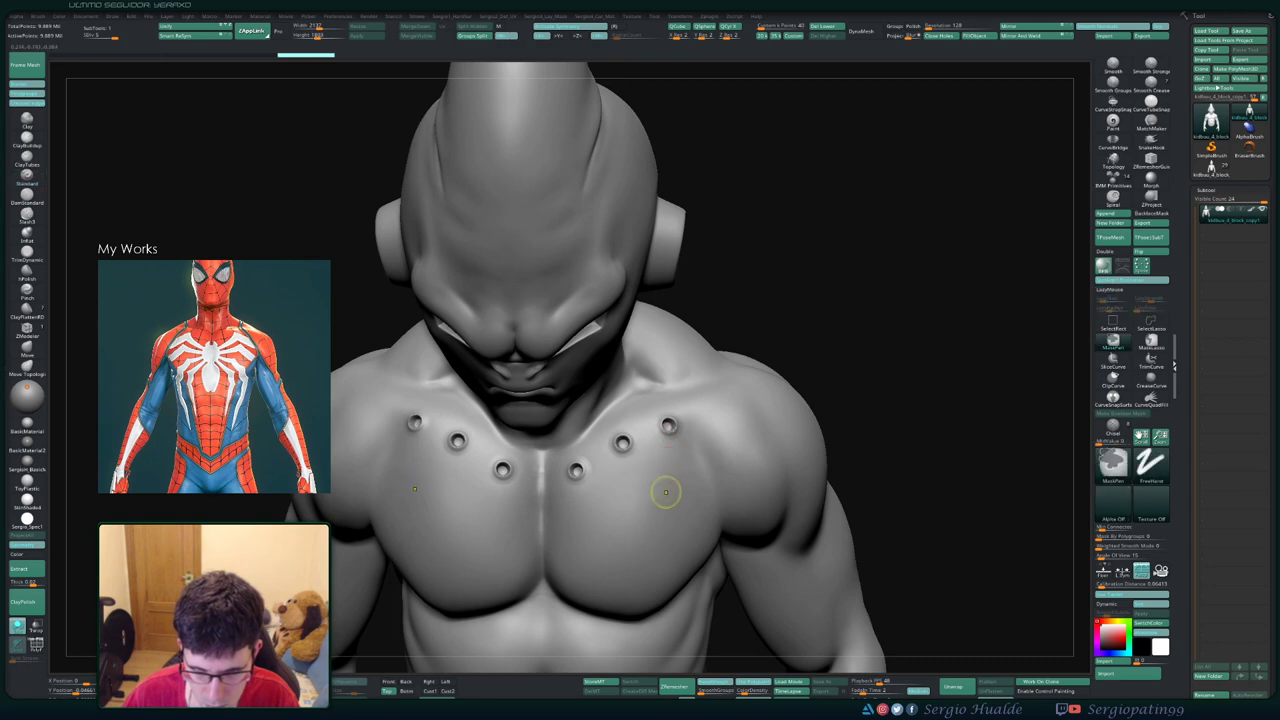
mouse_move(666, 491)
right_down()
mouse_move(640, 430)
mouse_move(660, 473)
mouse_move(600, 400)
mouse_move(540, 454)
right_up()
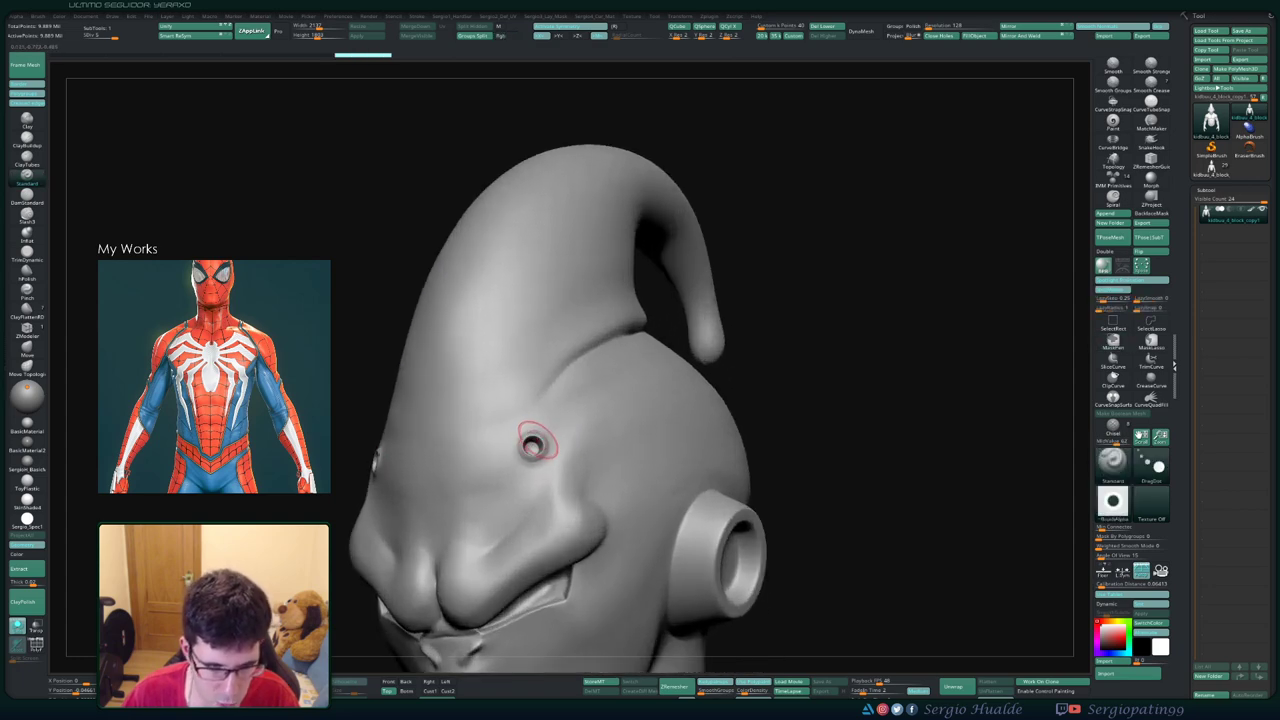
- Stamp two mirrored holes on the side of the head, discarding the forehead hole
mouse_move(533, 445)
right_down()
mouse_move(639, 427)
mouse_move(575, 459)
right_up()
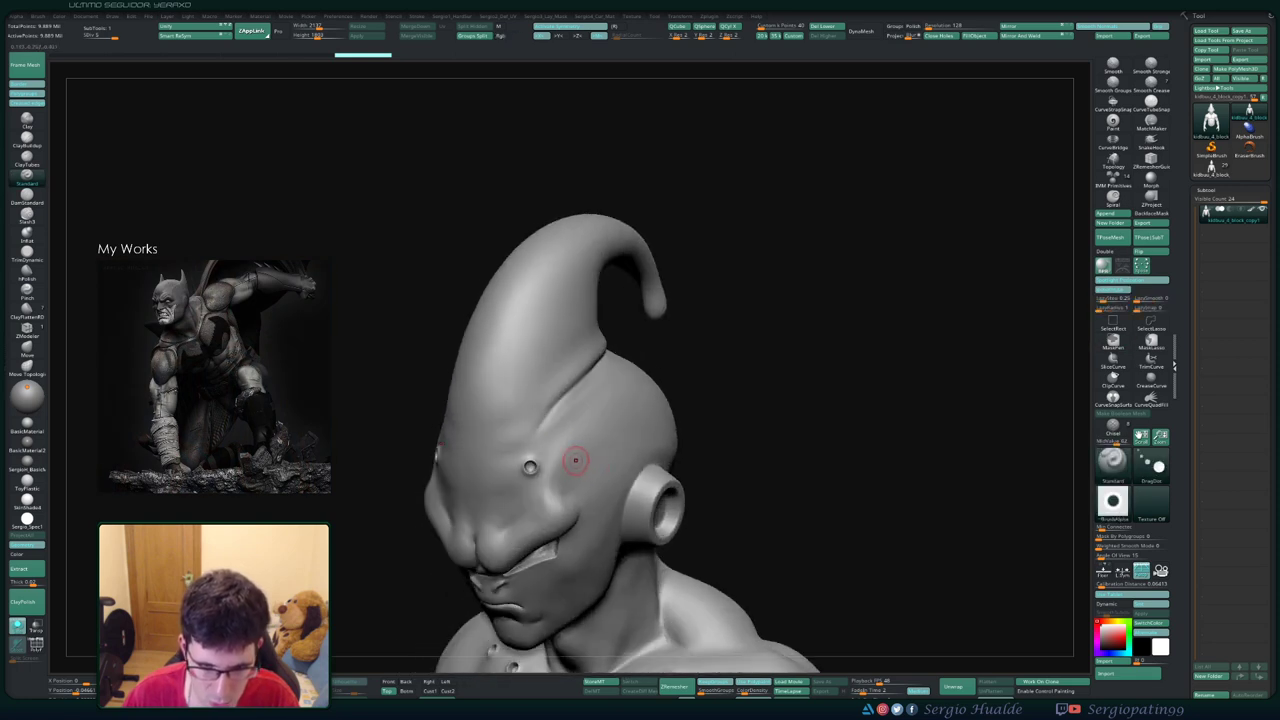
key(ctrl)
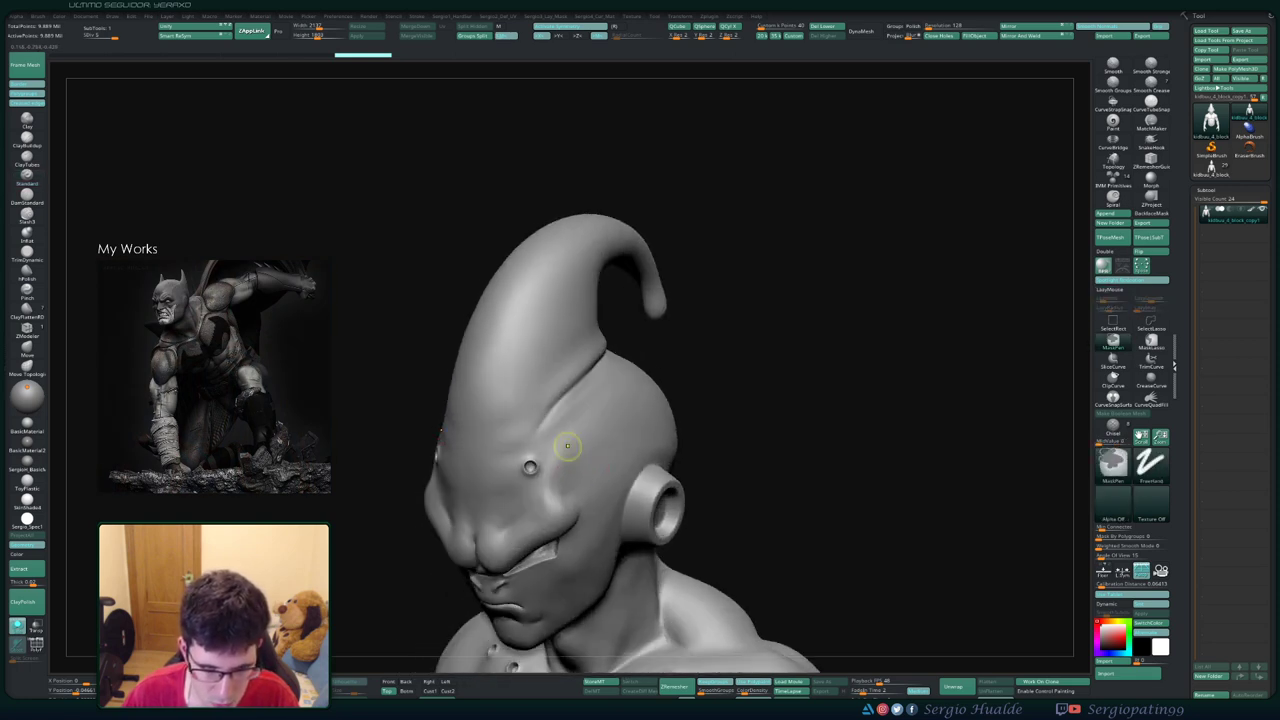
click(537, 452)
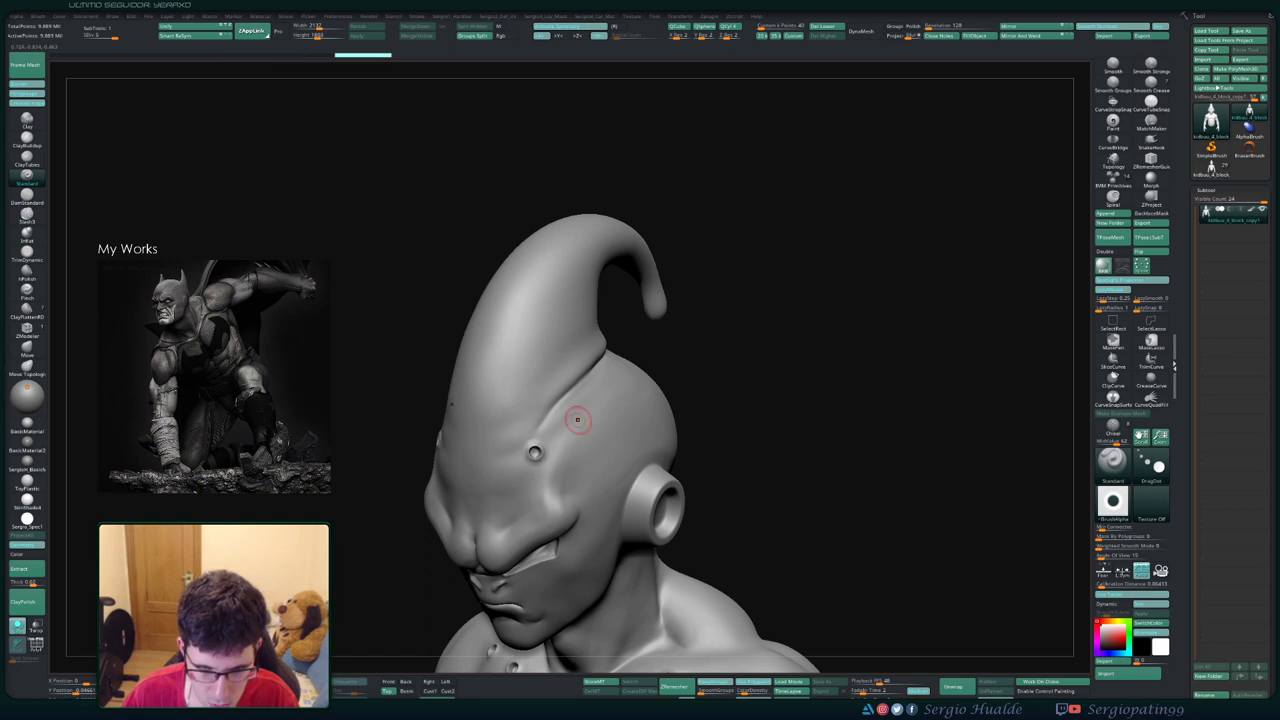
drag(760, 420, 700, 430)
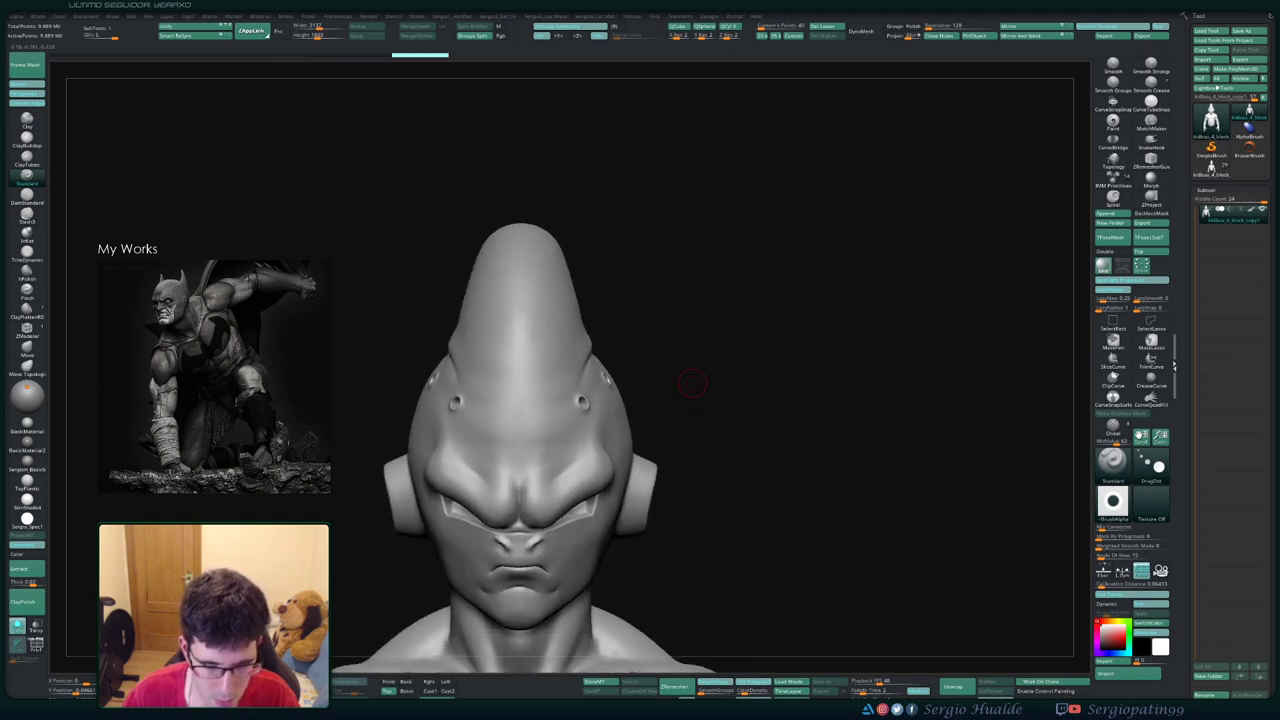
drag(683, 294, 634, 387)
key(ctrl+z)
key(ctrl+z)
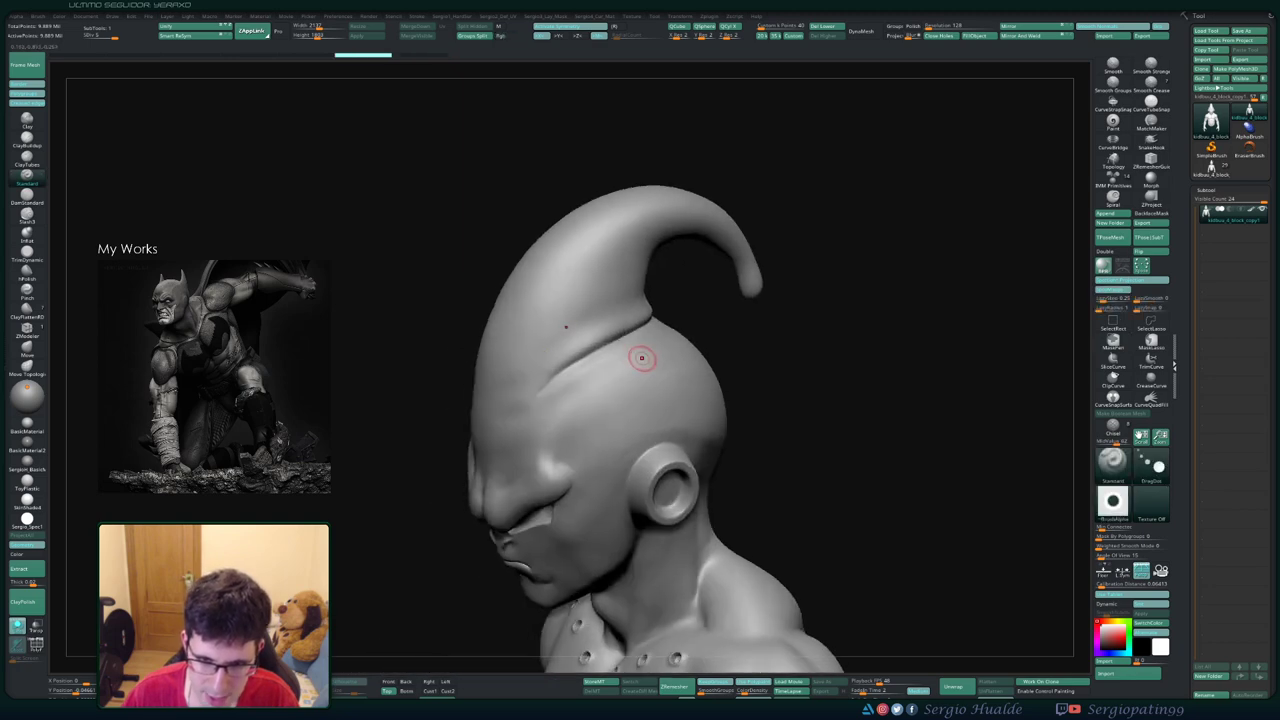
click(600, 378)
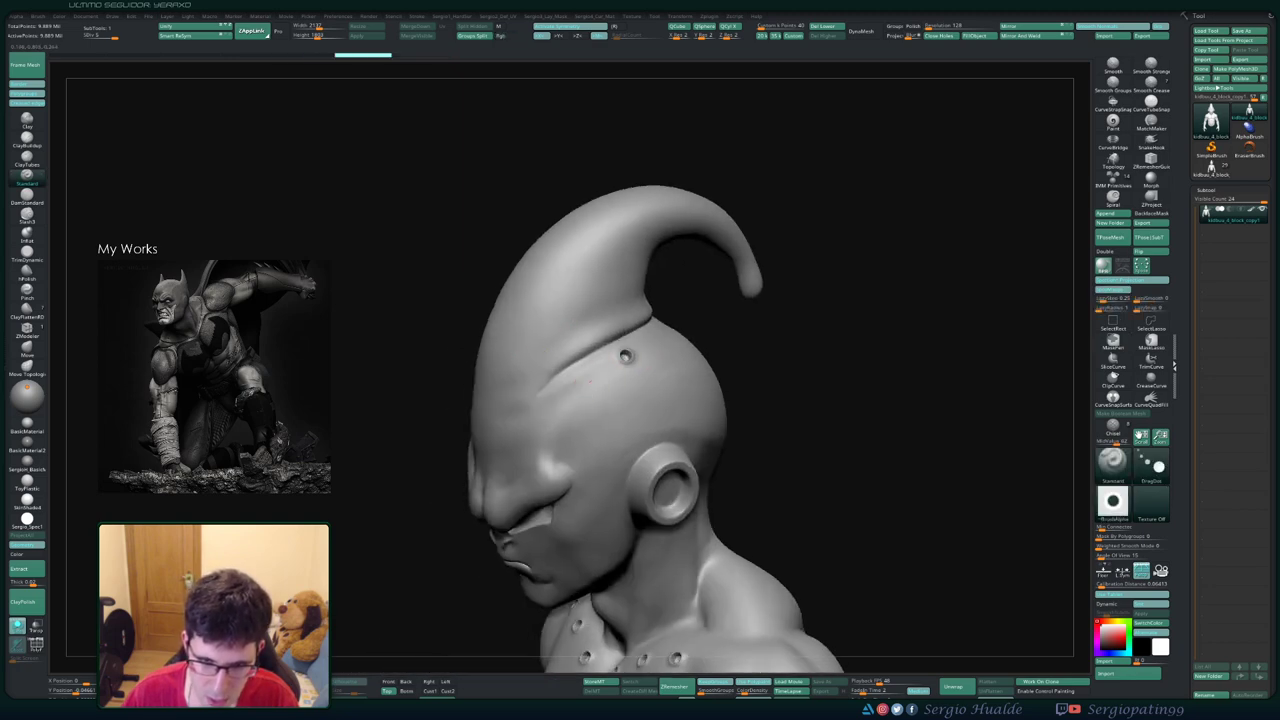
click(531, 430)
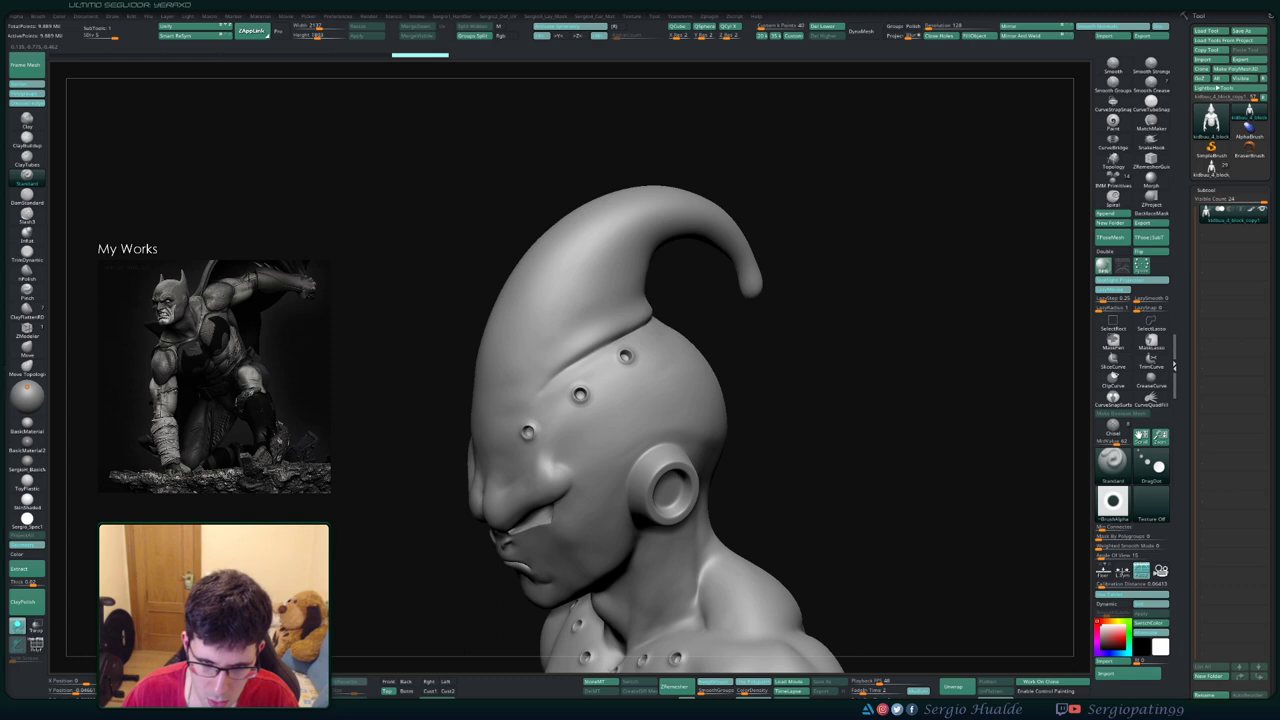
mouse_move(900, 400)
mouse_down()
mouse_move(760, 400)
mouse_move(634, 363)
mouse_up()
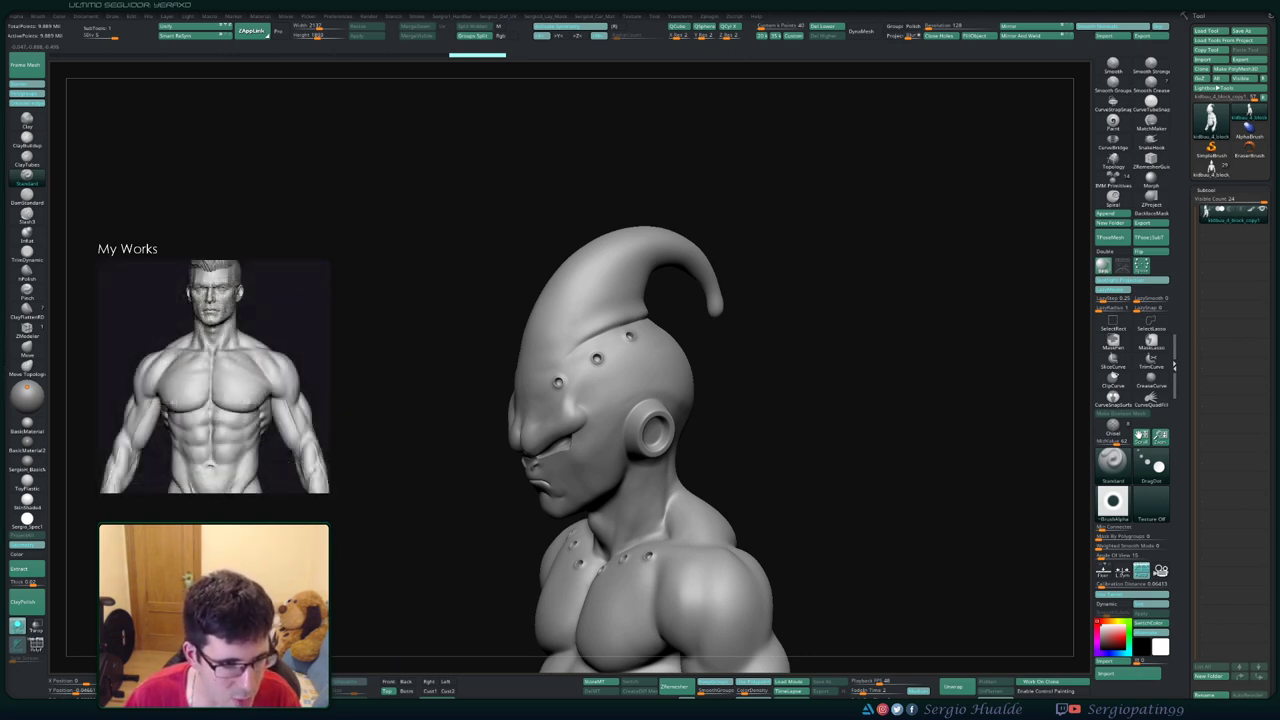
- Stamp four mirrored pairs of holes down the upper back, restamping the lowest pair
drag(880, 415, 704, 415)
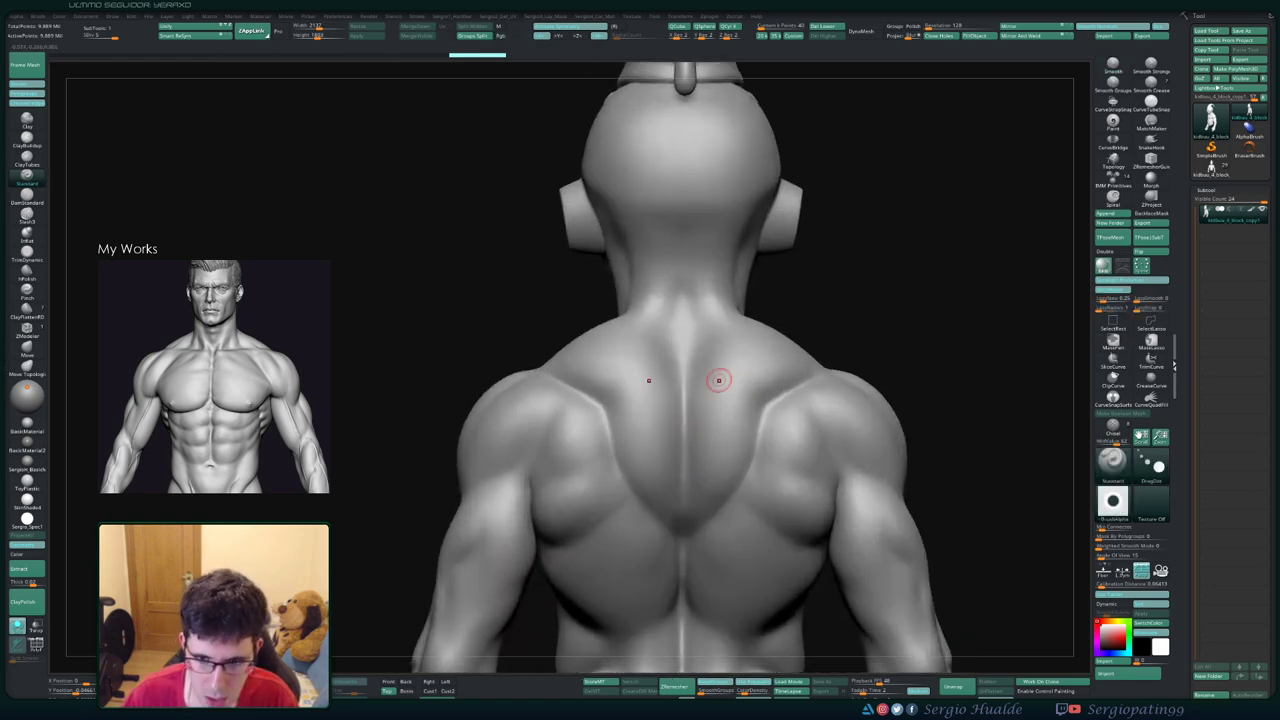
click(711, 367)
click(713, 400)
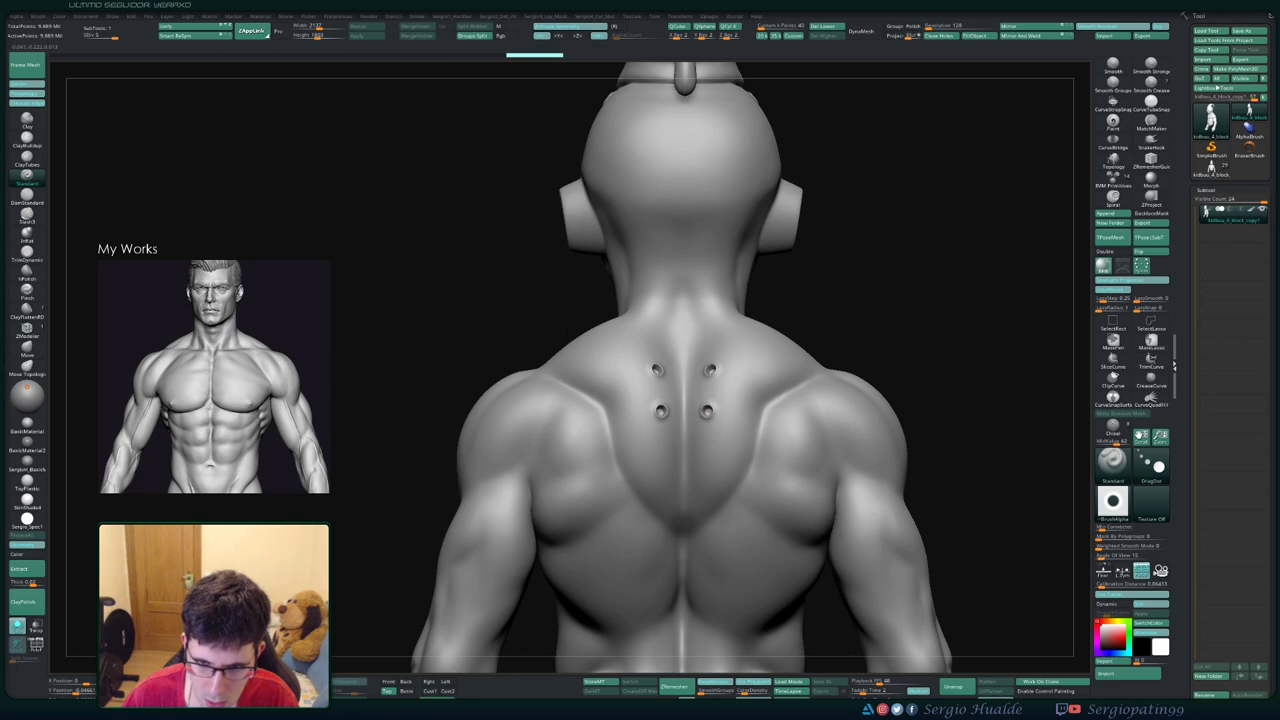
mouse_move(712, 428)
right_down()
mouse_move(694, 500)
mouse_move(690, 490)
right_up()
click(707, 457)
key(ctrl+z)
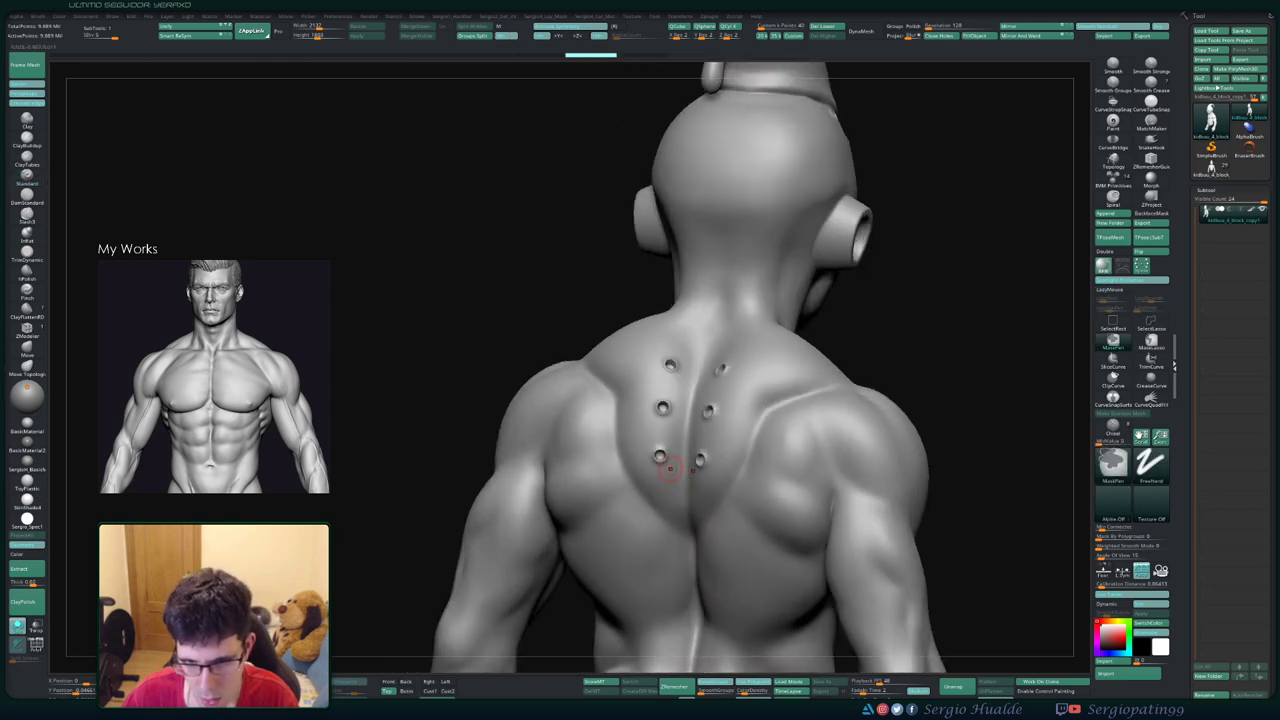
click(672, 480)
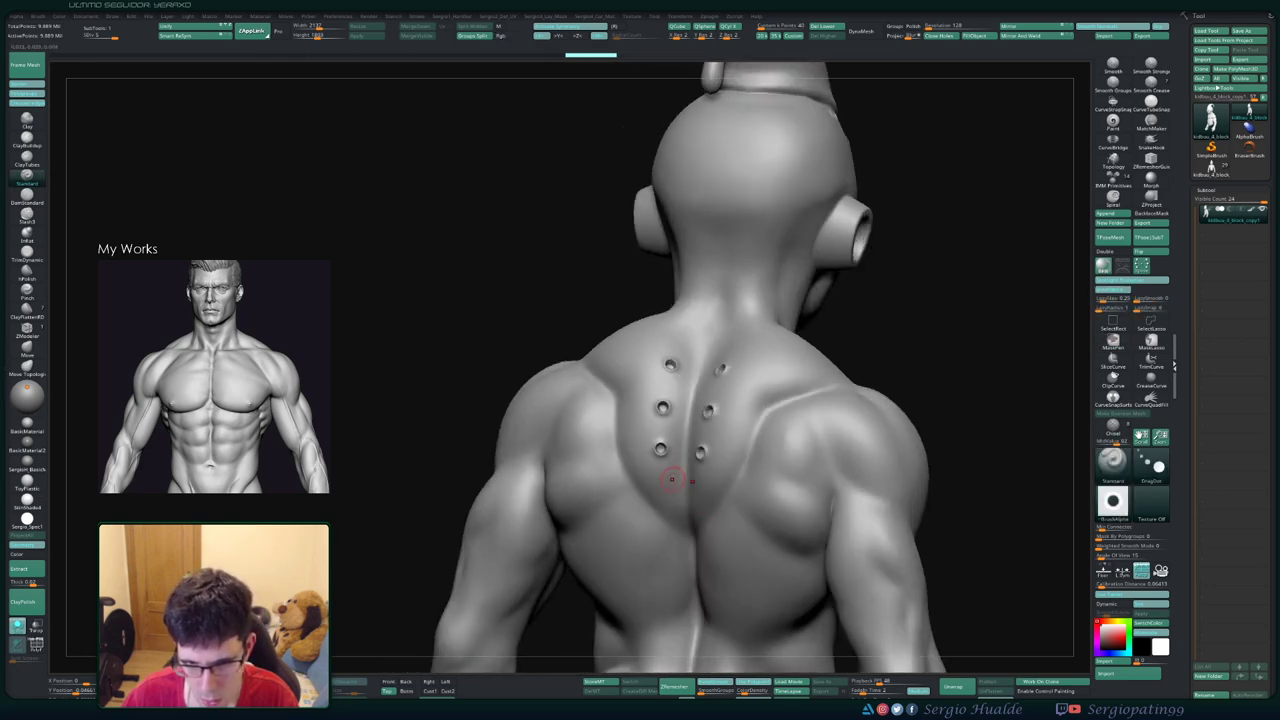
click(660, 489)
mouse_move(660, 489)
right_down()
mouse_move(760, 462)
mouse_move(740, 400)
right_up()
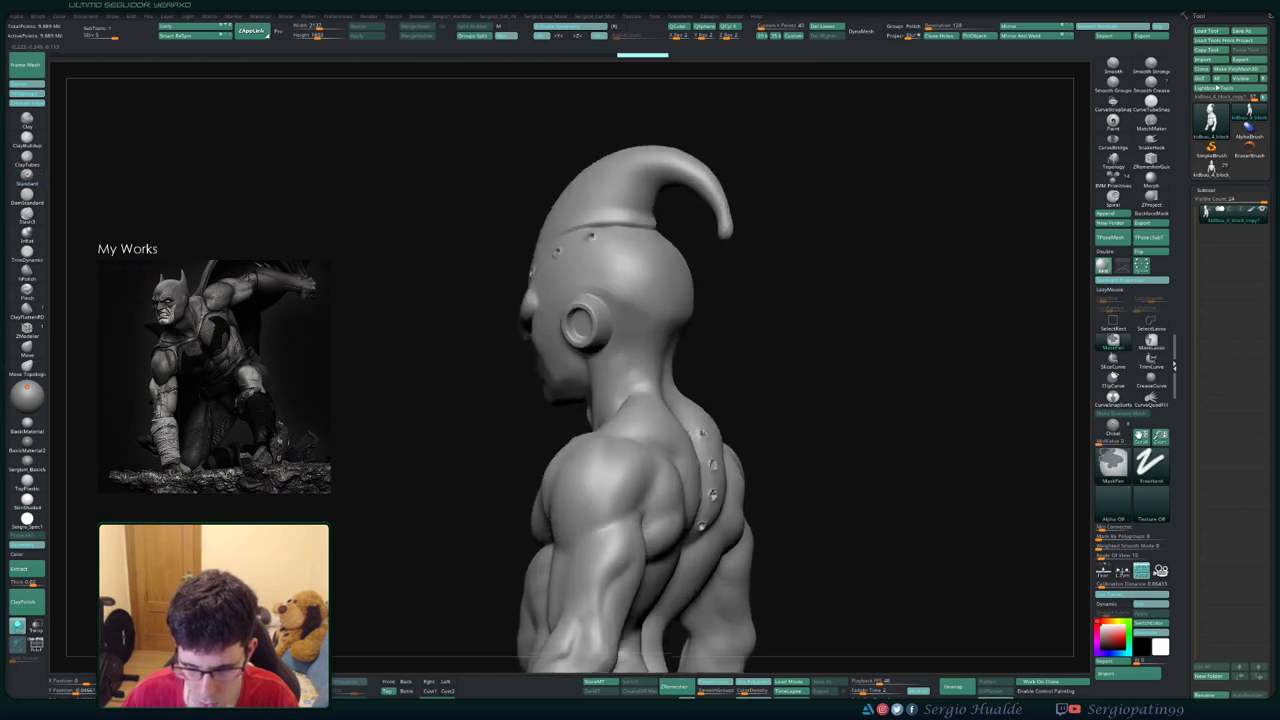
mouse_move(594, 234)
right_down()
mouse_move(749, 429)
mouse_move(708, 447)
mouse_move(688, 440)
mouse_move(757, 443)
mouse_move(671, 451)
mouse_move(700, 452)
right_up()
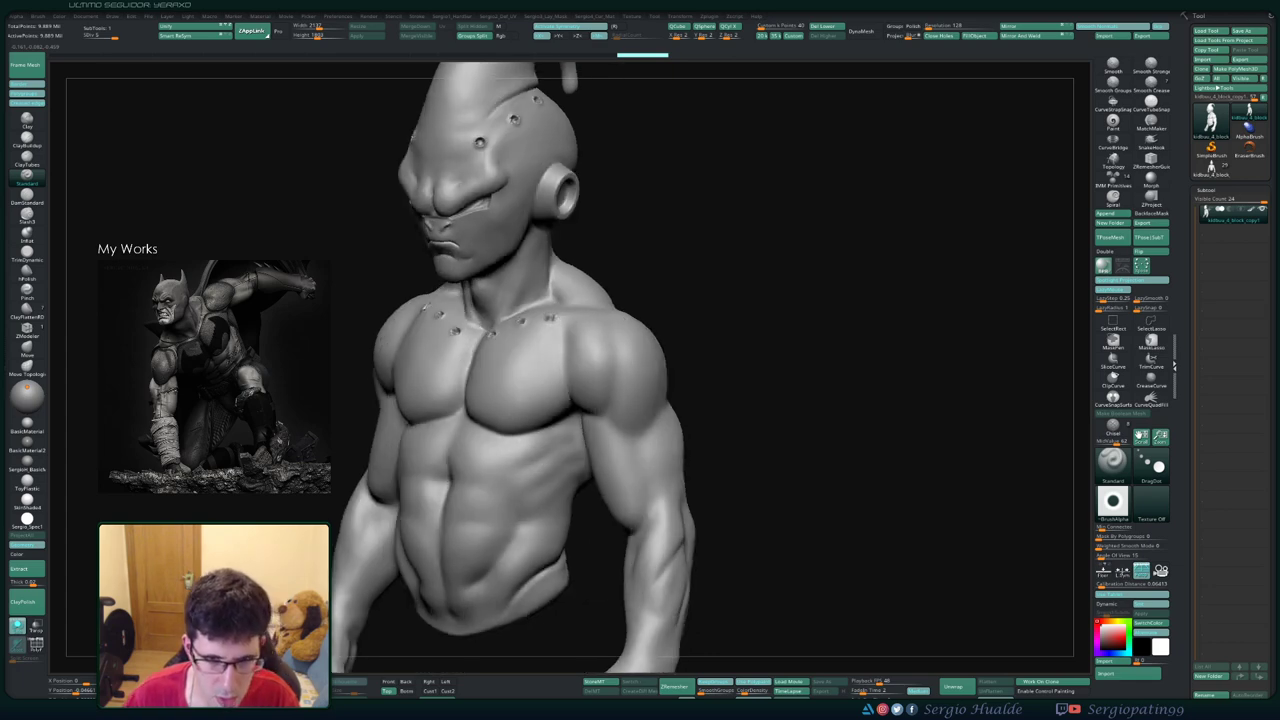
drag(620, 370, 765, 369)
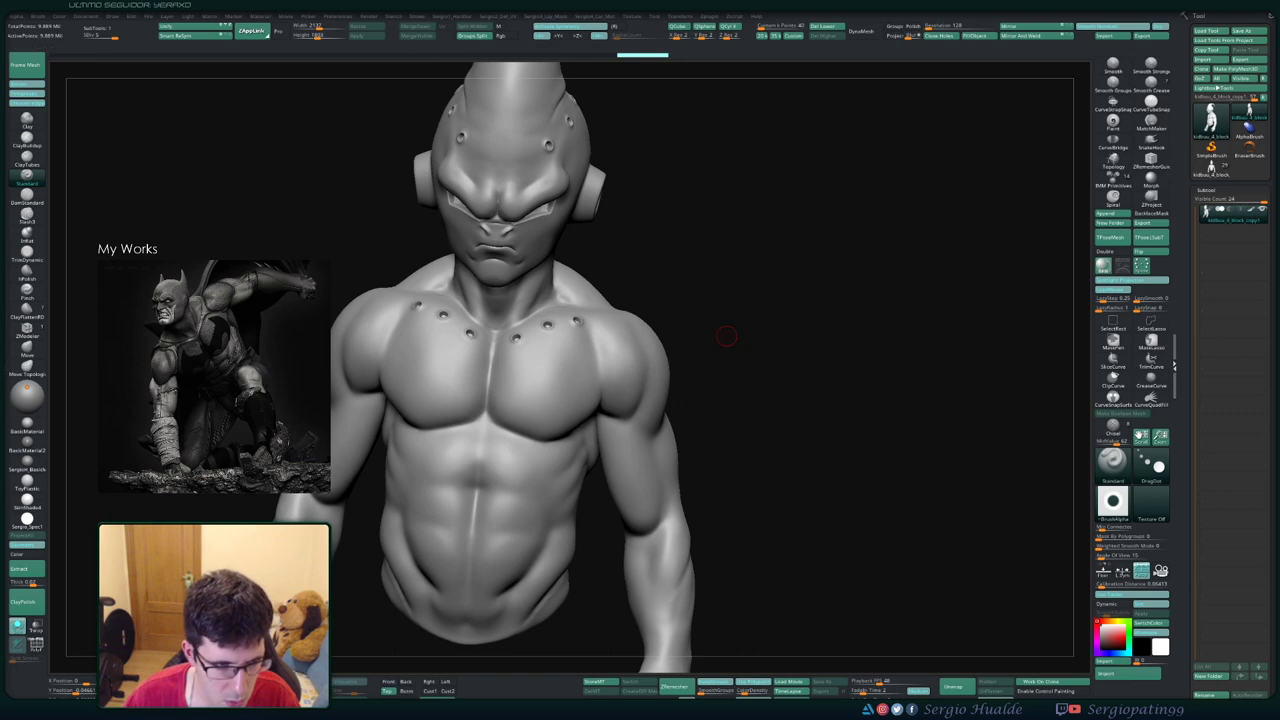
drag(766, 309, 638, 408)
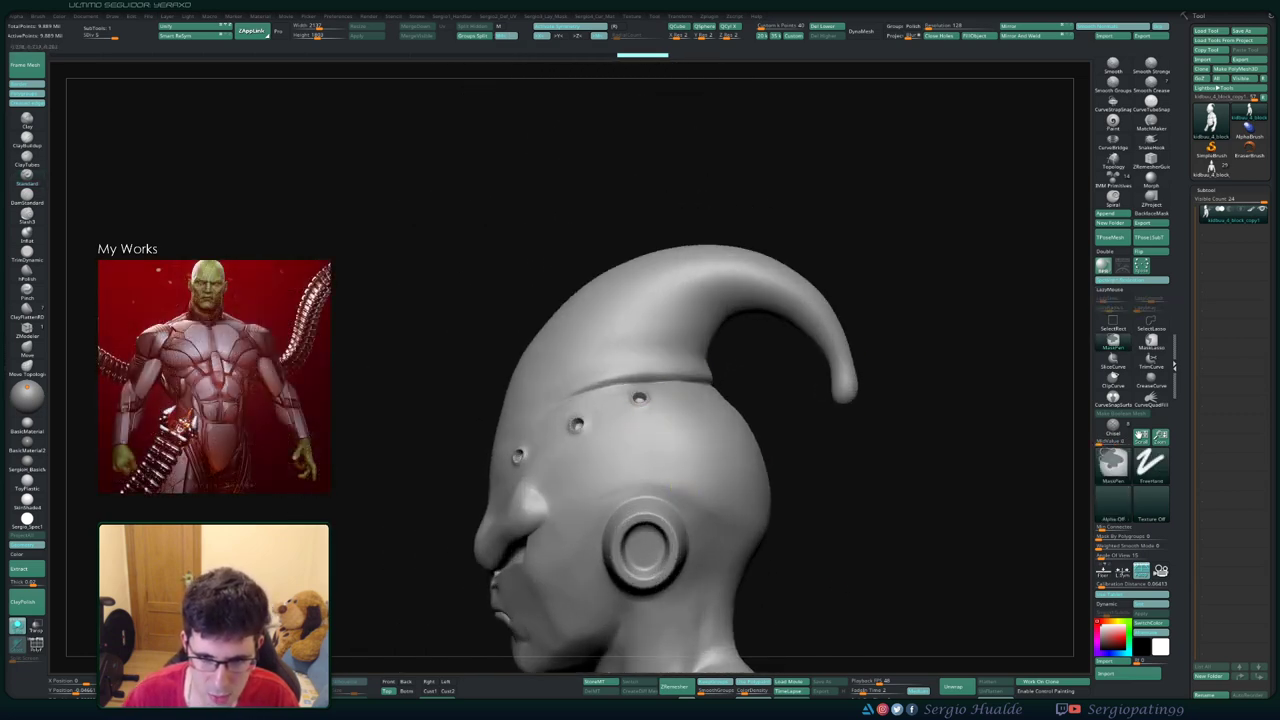
key(f)
drag(640, 430, 732, 455)
key(ctrl)
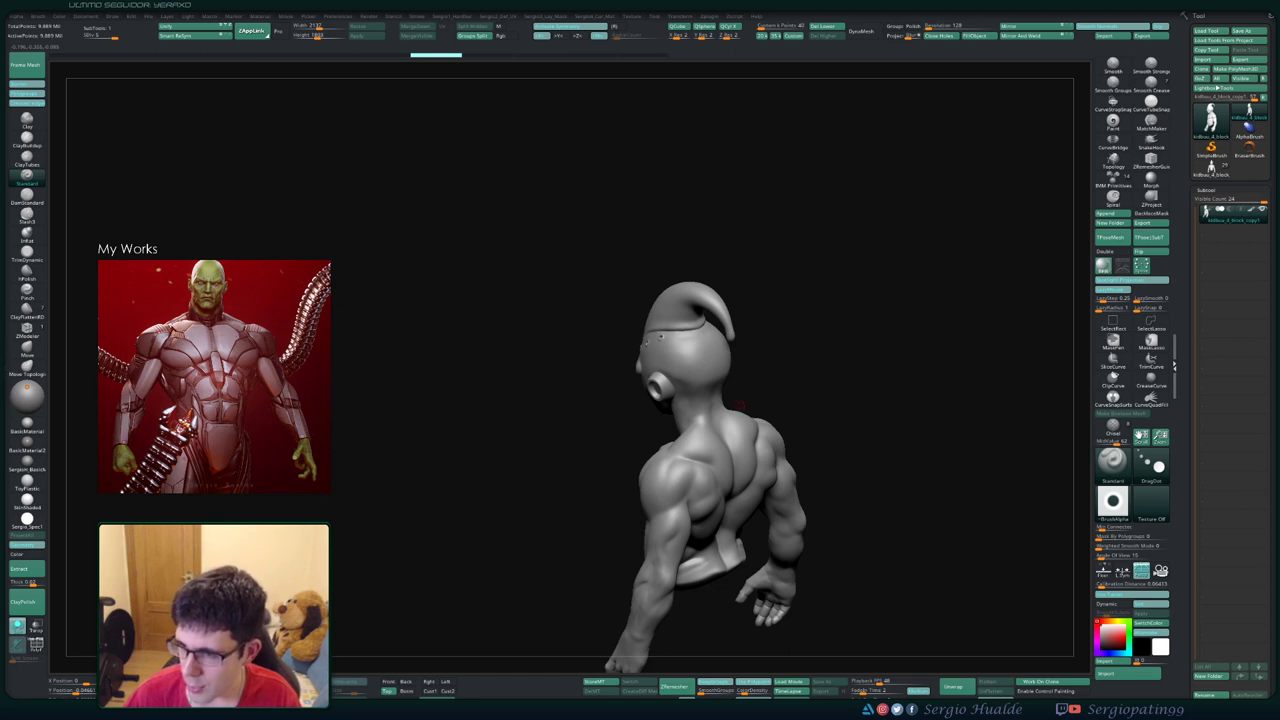
key(ctrl)
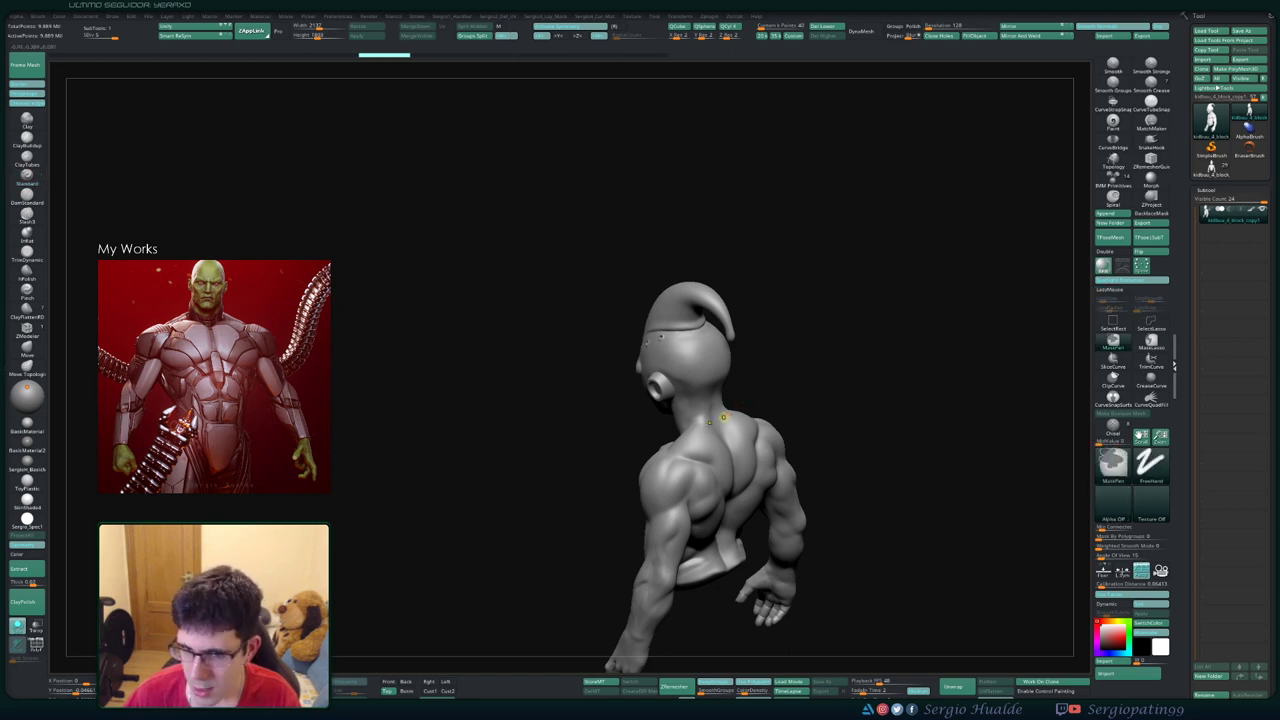
drag(694, 423, 734, 414)
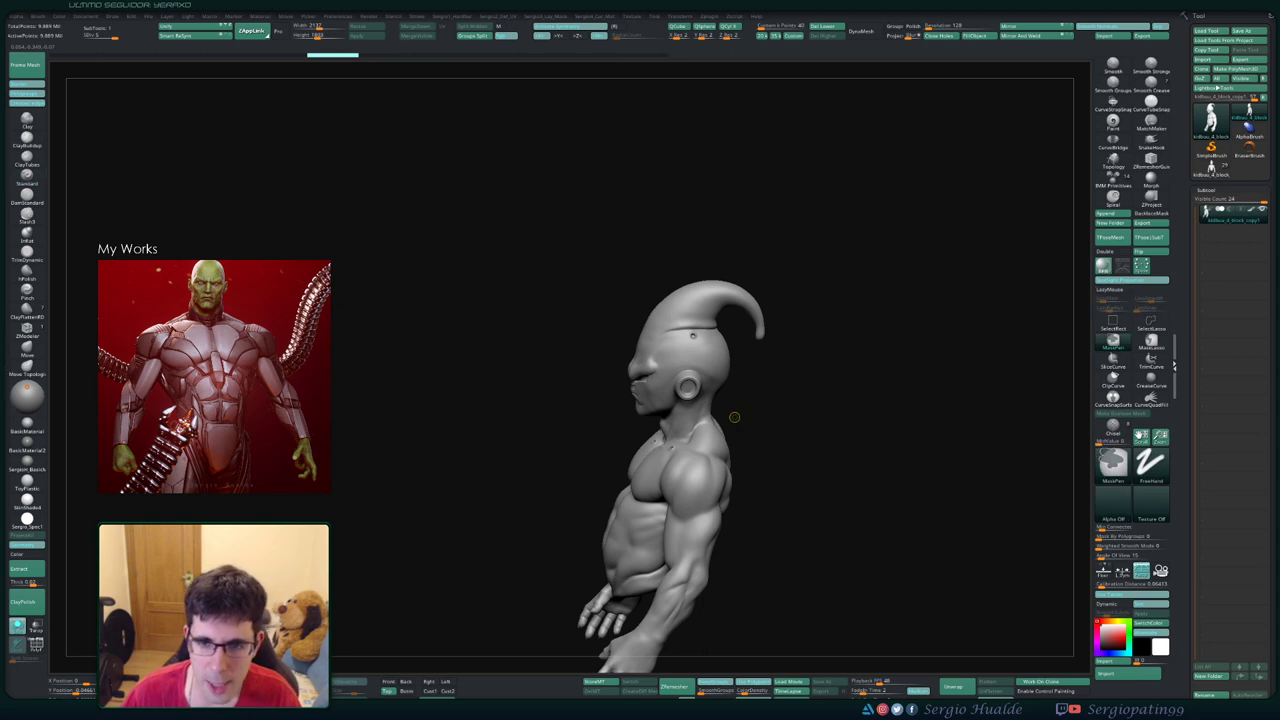
drag(704, 350, 777, 412)
key(ctrl)
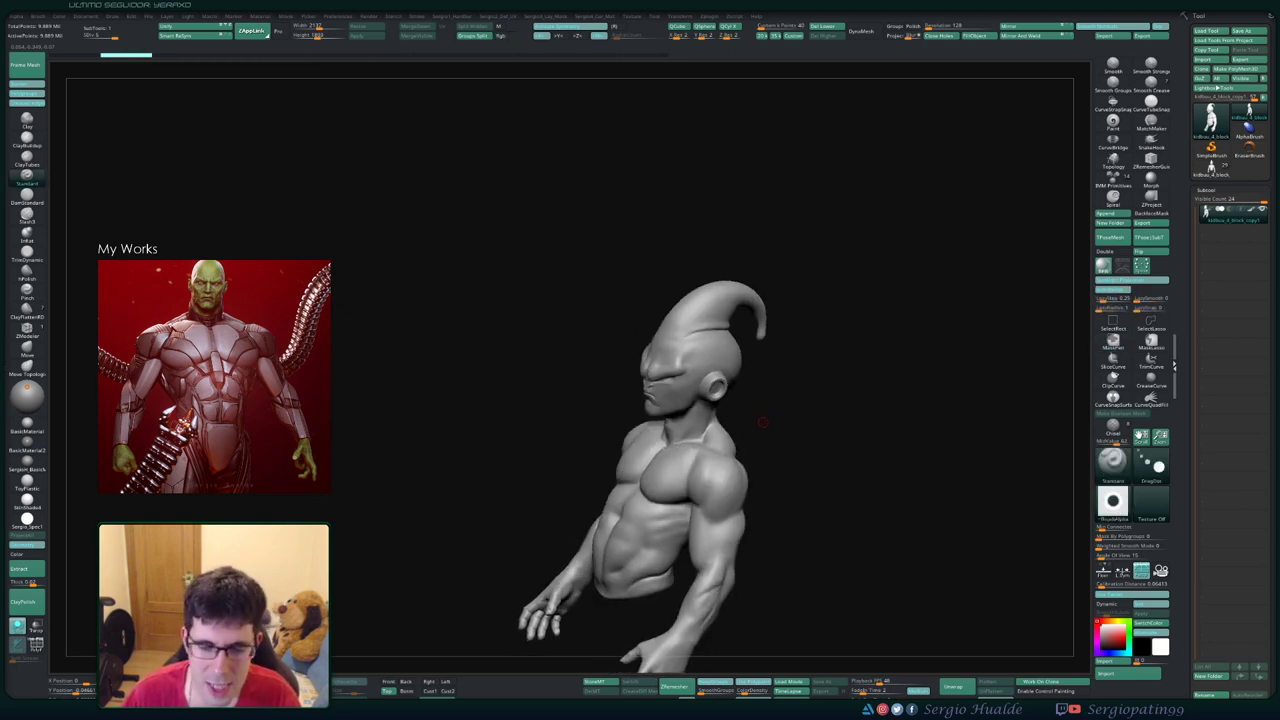
drag(750, 417, 708, 425)
ctrl+right_drag(708, 425, 660, 470)
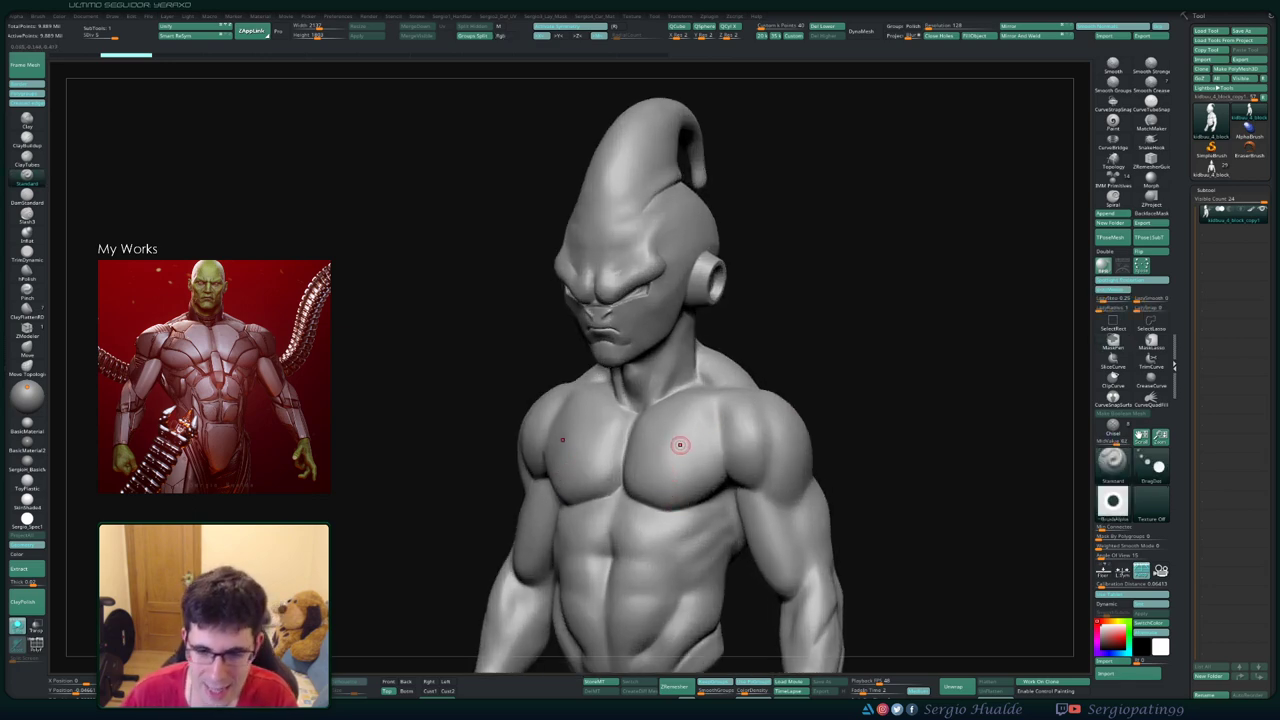
- Punch three mirrored pairs of chest holes, then re-place the middle pair slightly lower
drag(808, 363, 782, 386)
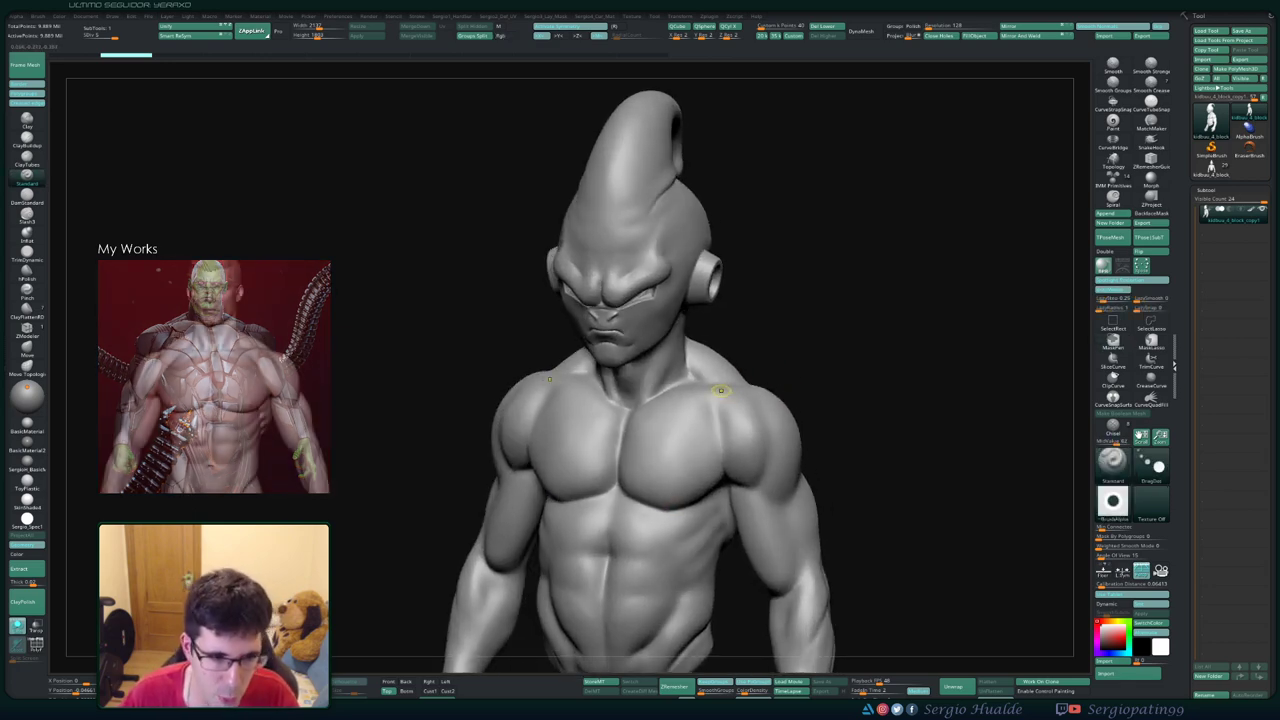
ctrl+right_drag(723, 386, 680, 434)
click(683, 426)
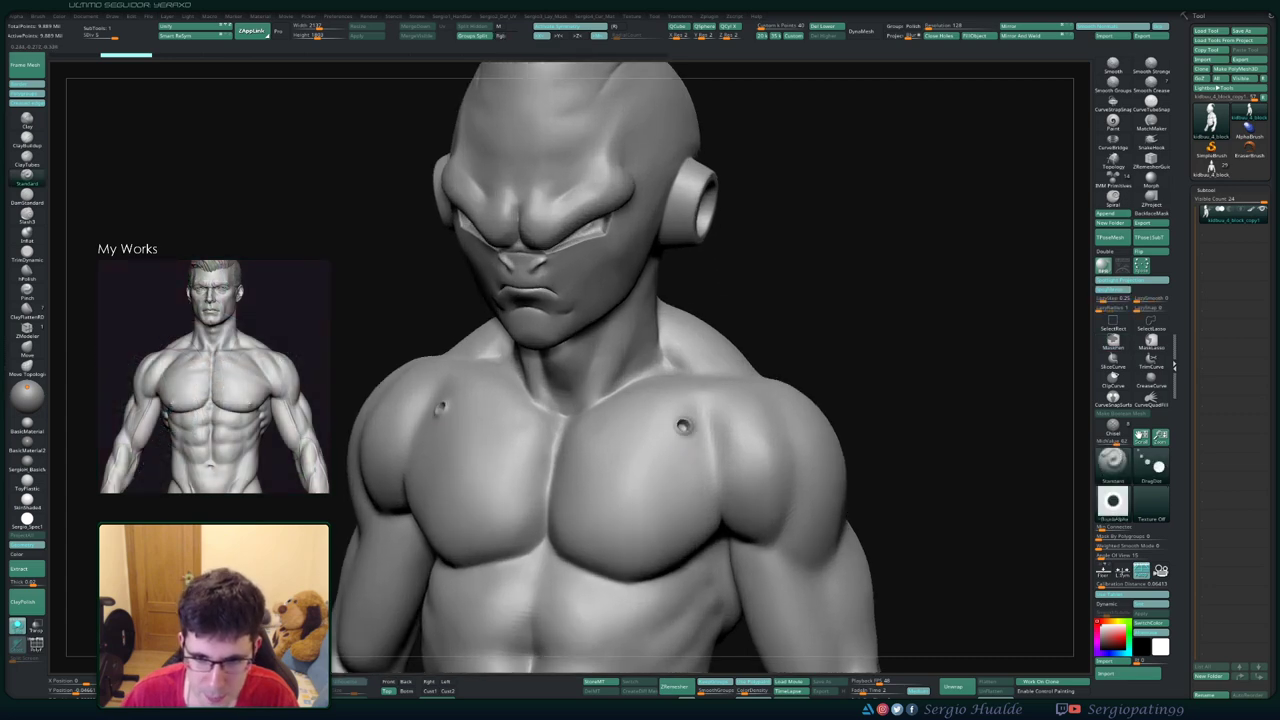
click(633, 419)
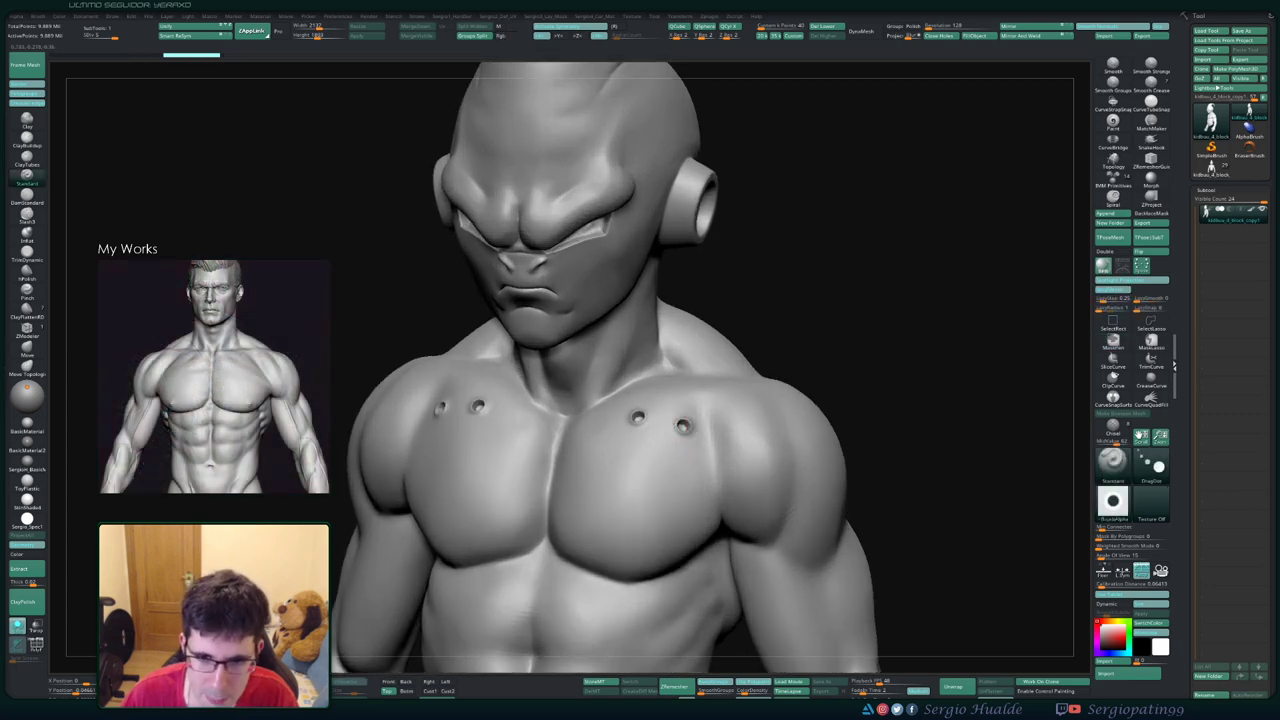
click(604, 427)
mouse_move(607, 428)
right_down()
mouse_move(591, 449)
mouse_move(606, 541)
mouse_move(560, 420)
right_up()
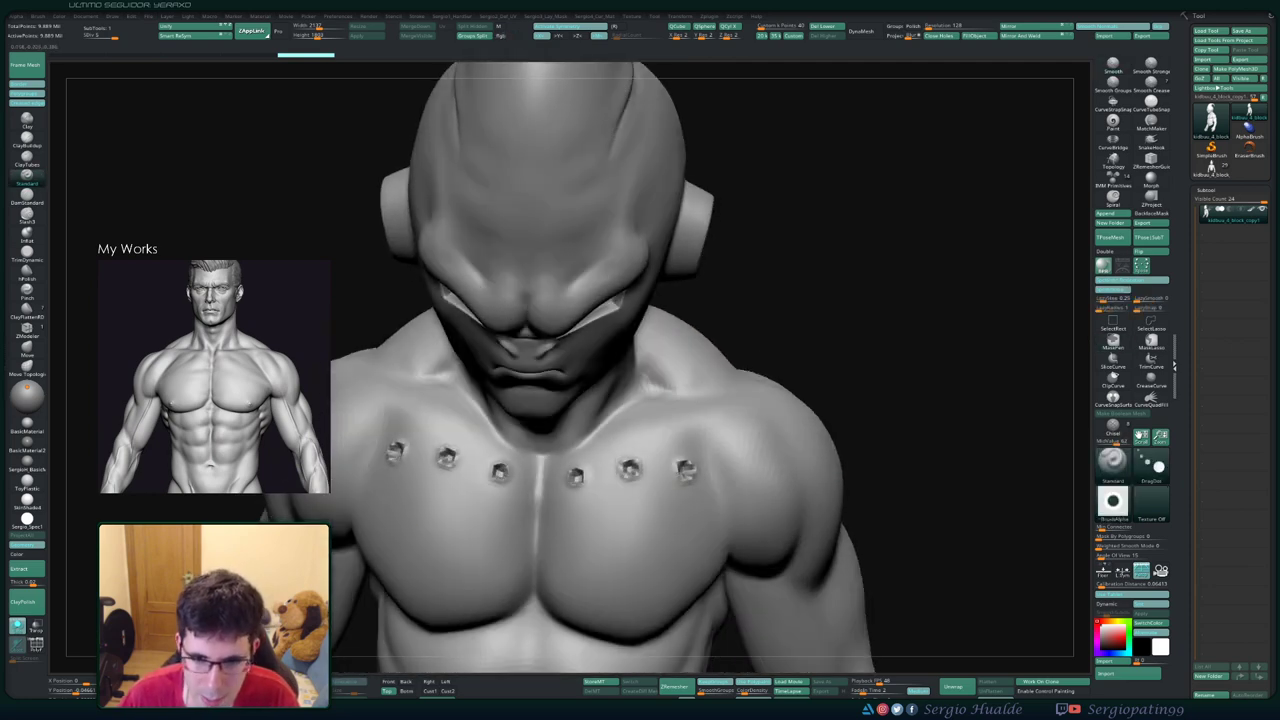
key(ctrl+z)
click(581, 480)
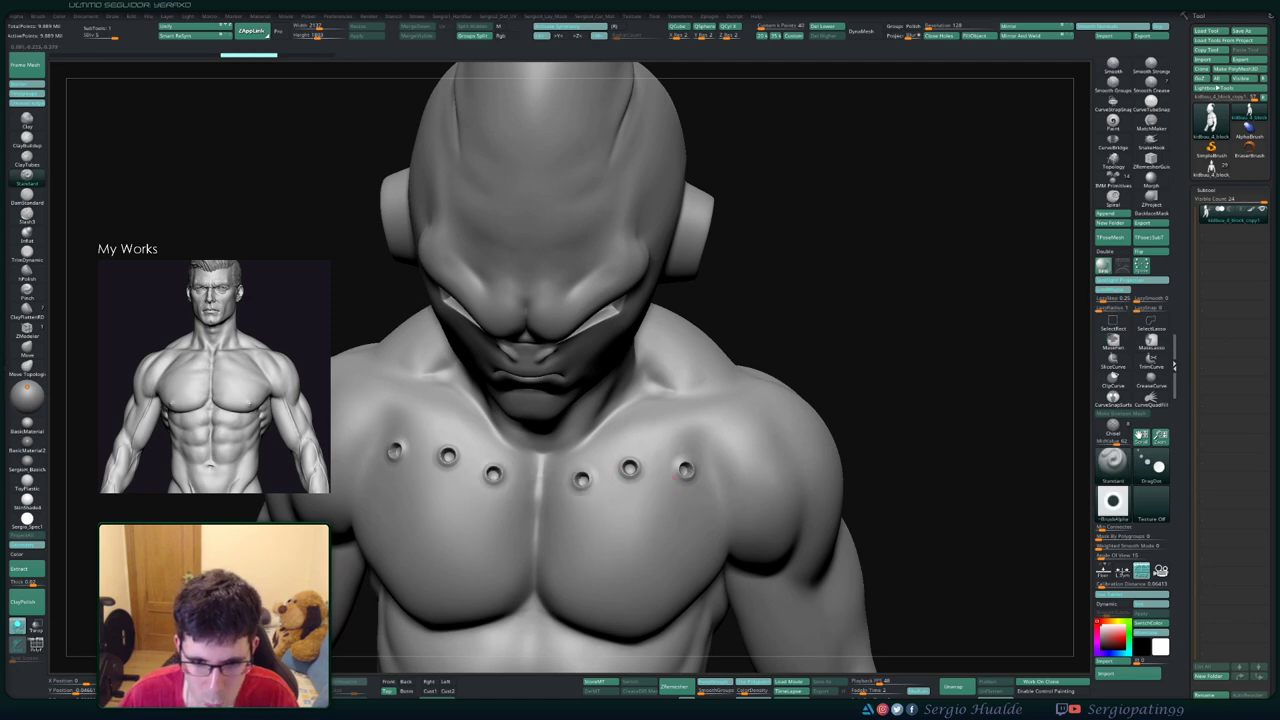
drag(581, 480, 574, 473)
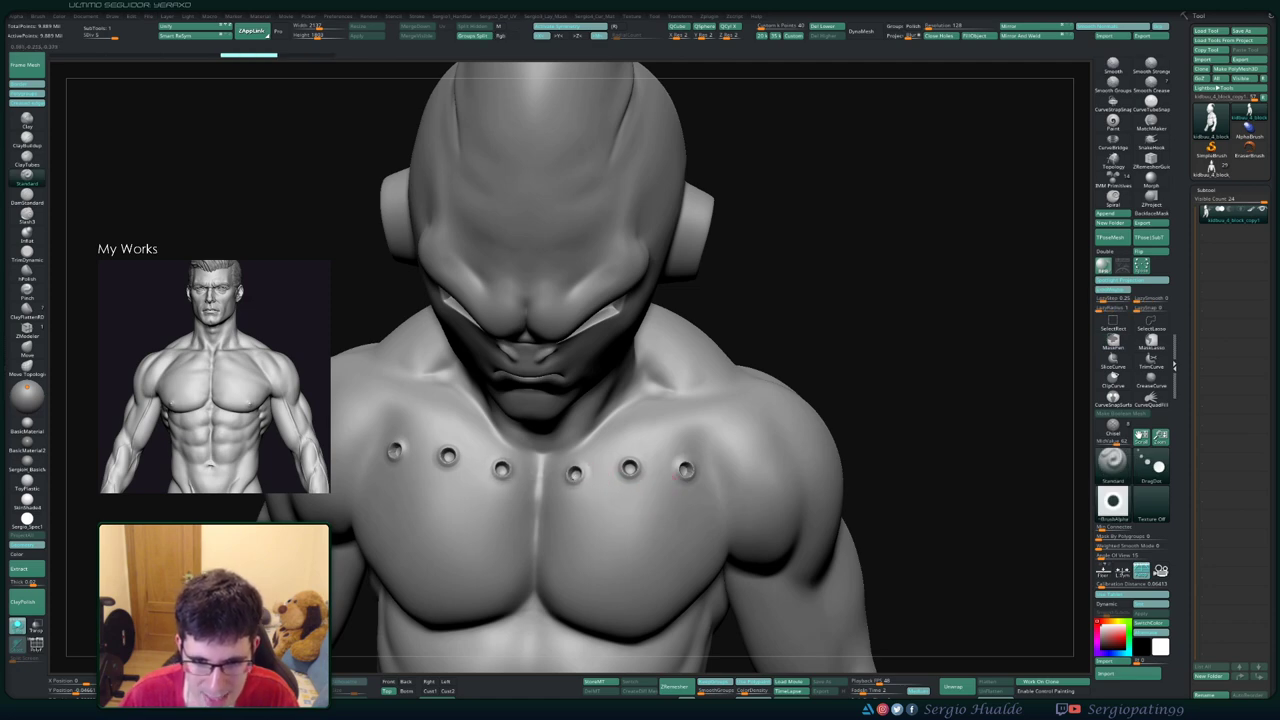
mouse_move(623, 517)
ctrl+right_down()
mouse_move(700, 430)
mouse_move(778, 387)
mouse_move(760, 355)
ctrl+right_up()
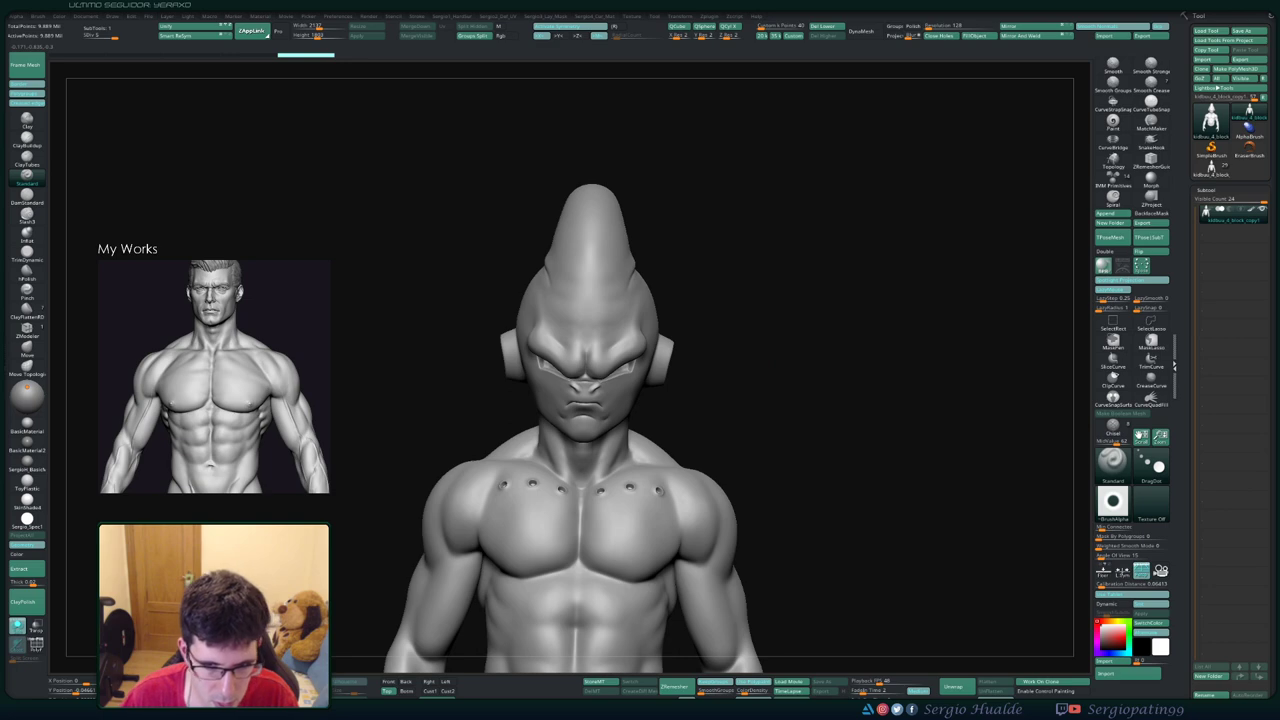
- Undo the chest holes one by one
mouse_move(760, 420)
right_down()
mouse_move(700, 450)
mouse_move(687, 525)
right_up()
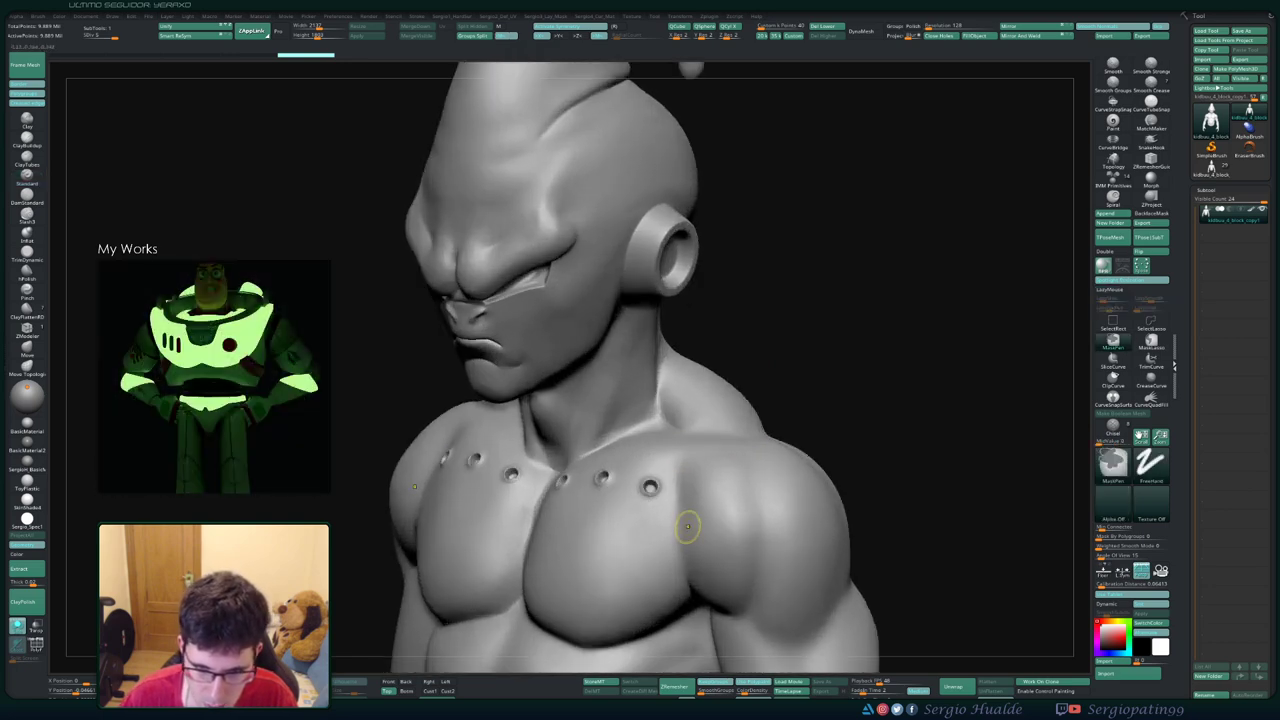
key(ctrl+z)
key(ctrl+z)
key(ctrl+z)
key(ctrl+z)
key(ctrl+z)
key(b)
key(s)
key(t)
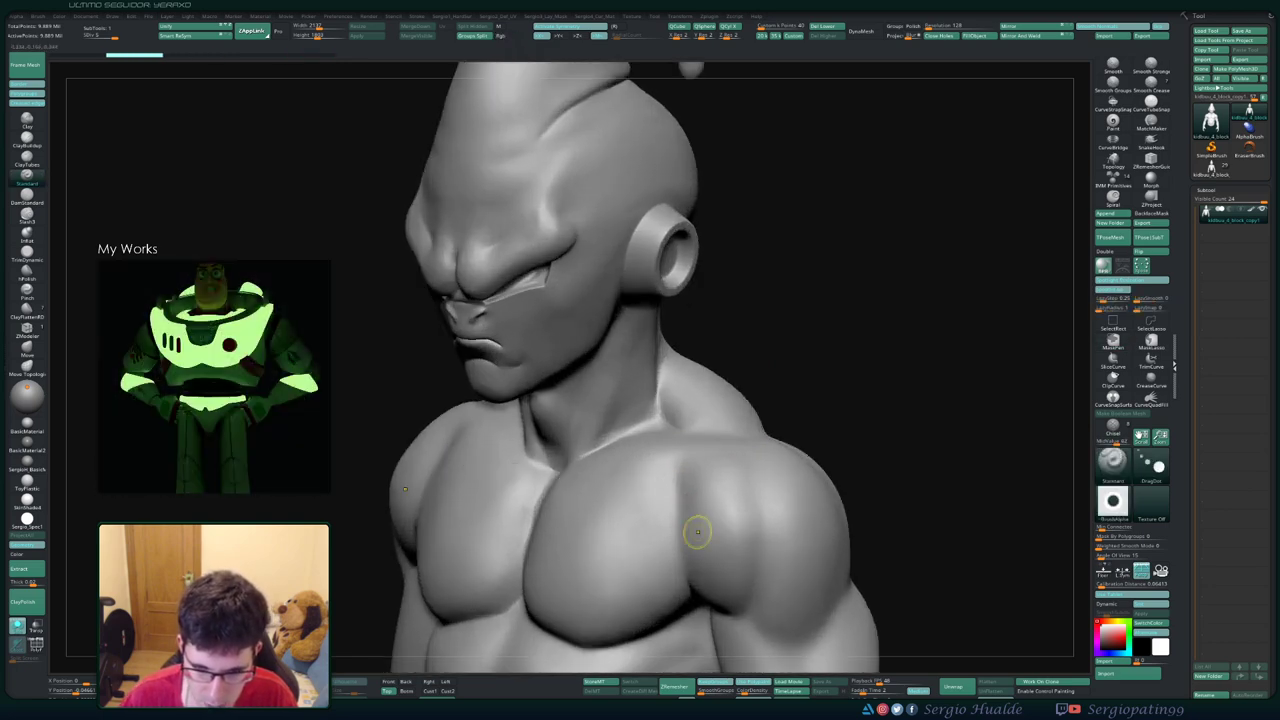
- Test a small dent on the right pectoral, then step the bust up a subdivision level
right_drag(637, 503, 640, 560)
click(655, 506)
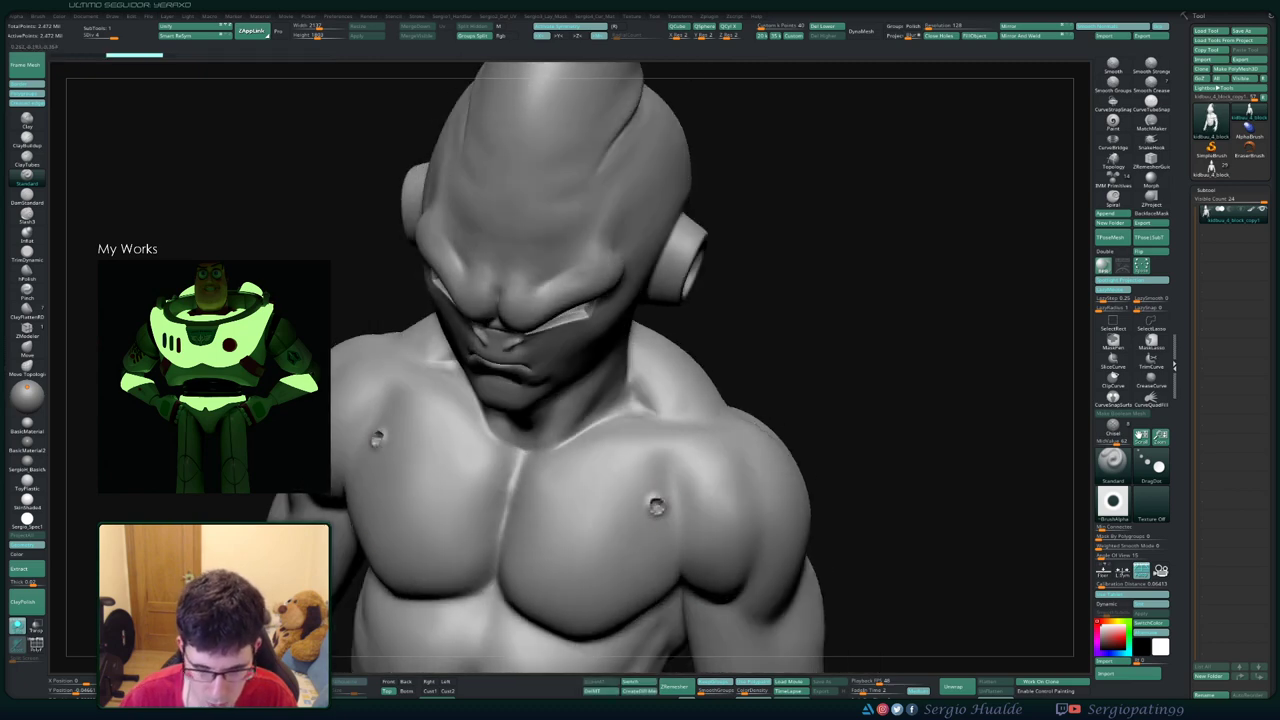
right_drag(670, 537, 660, 505)
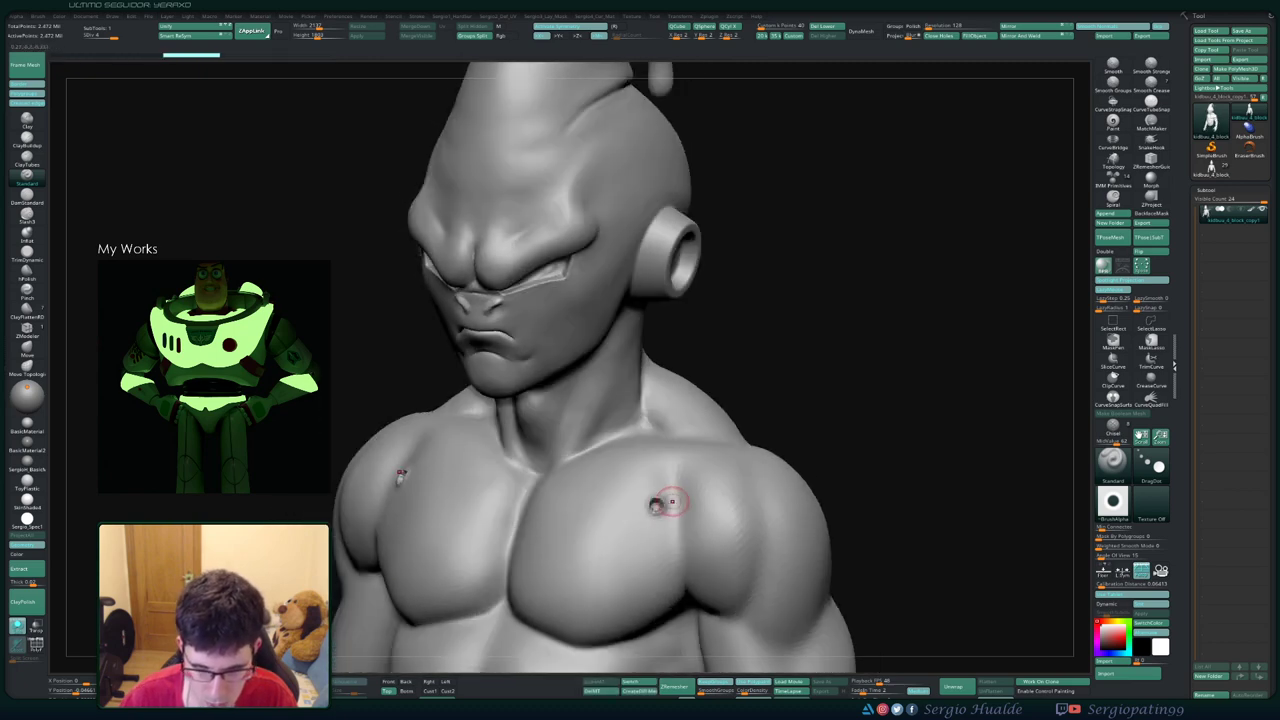
key(ctrl)
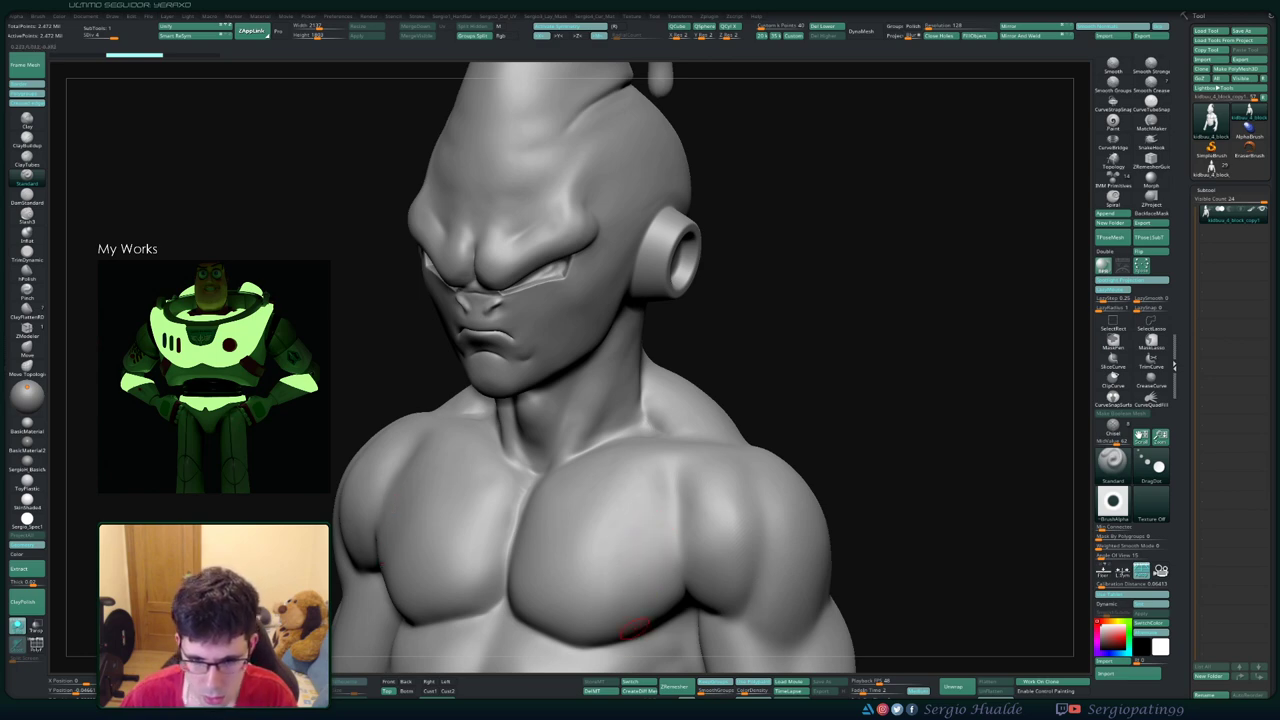
key(ctrl+d)
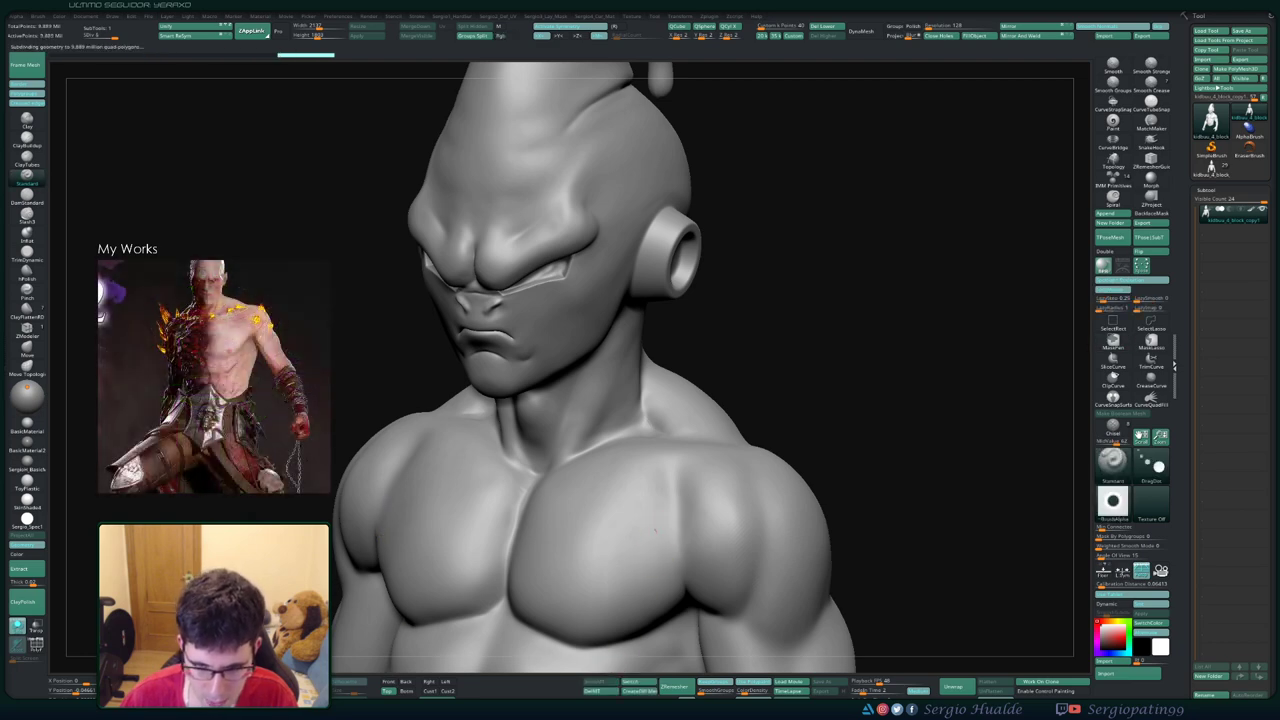
- Sculpt mirrored dents on the pecs and two upper-chest holes, then undo the drilled holes
click(655, 521)
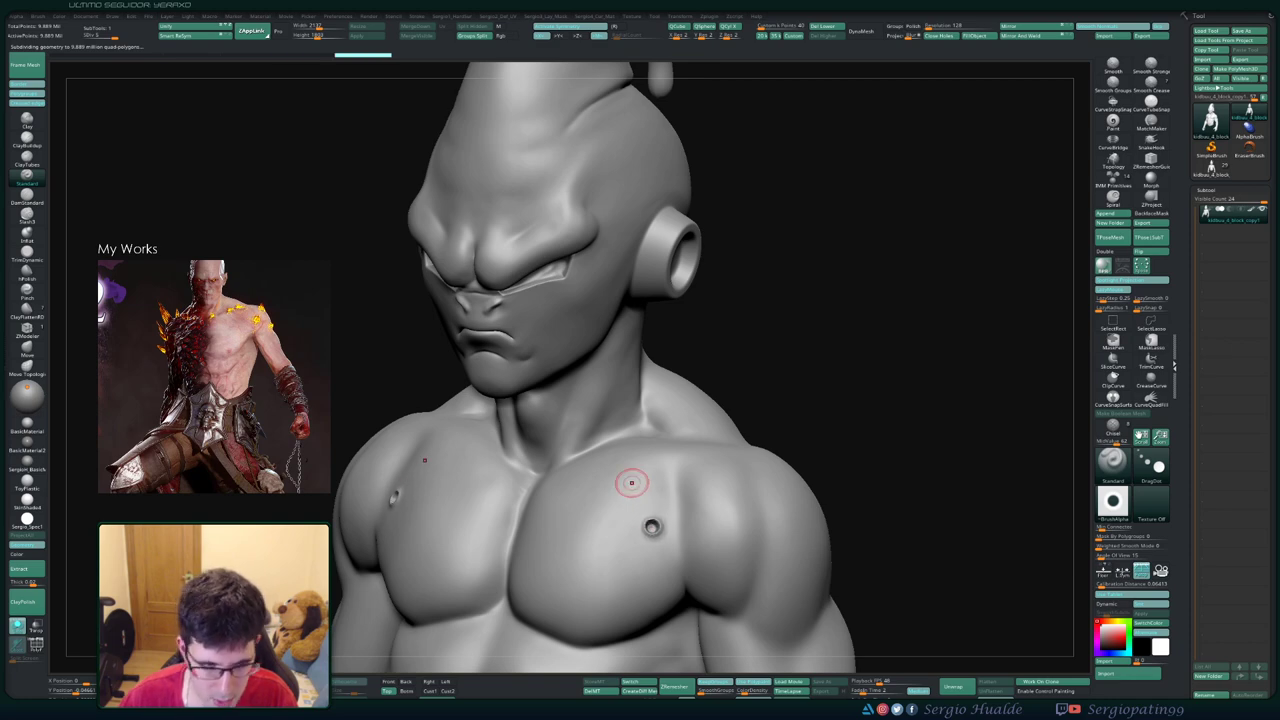
right_drag(630, 488, 633, 493)
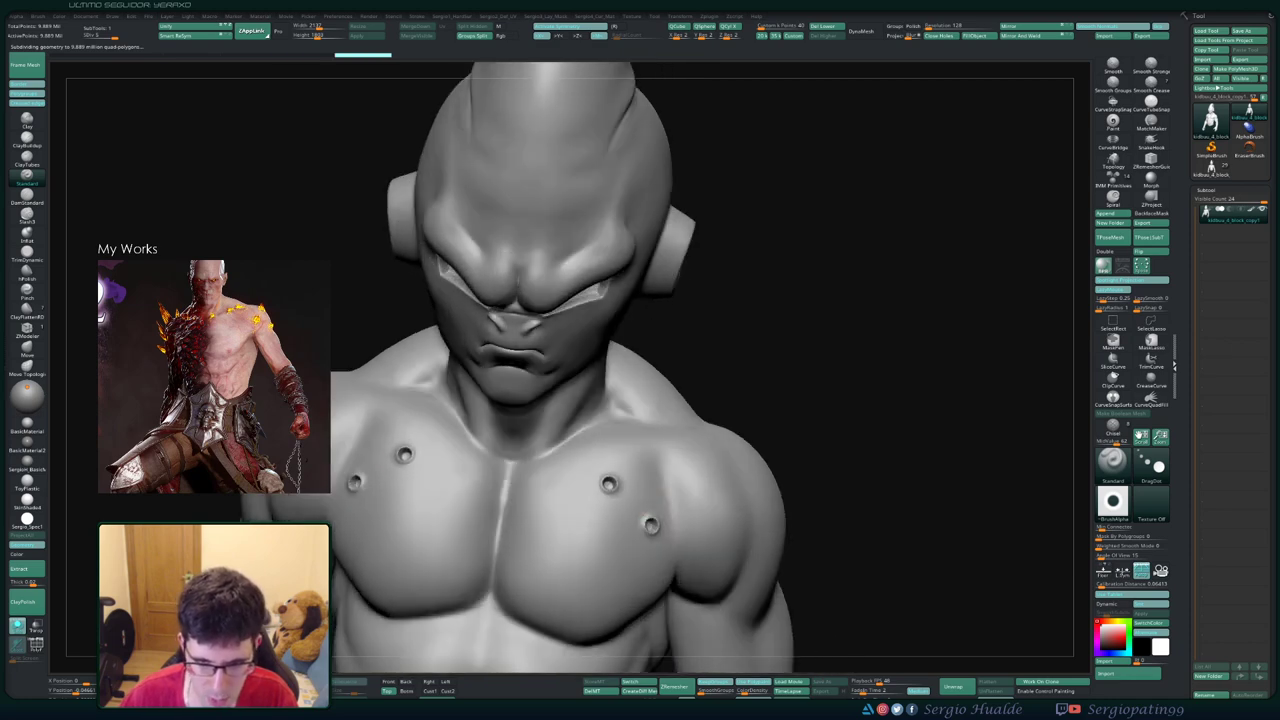
click(608, 484)
click(555, 472)
ctrl+right_drag(608, 484, 684, 392)
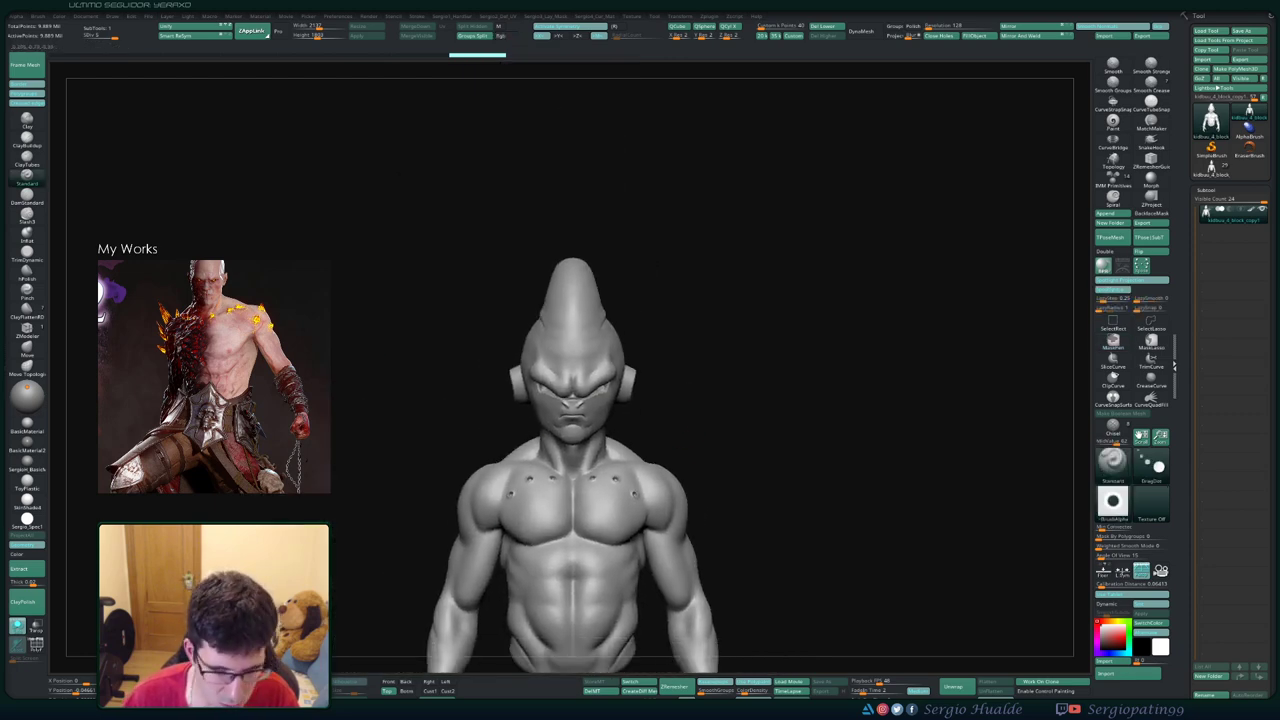
ctrl+right_drag(589, 447, 629, 503)
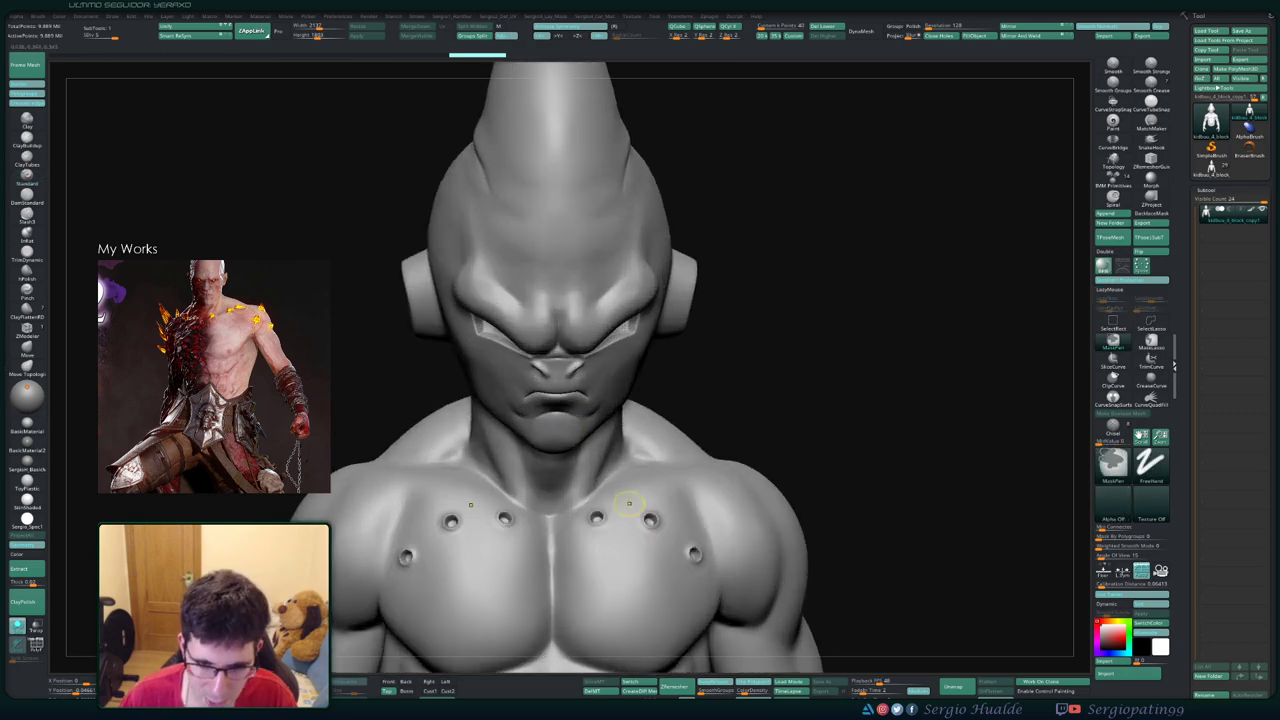
key(ctrl+z)
key(ctrl+z)
key(ctrl+z)
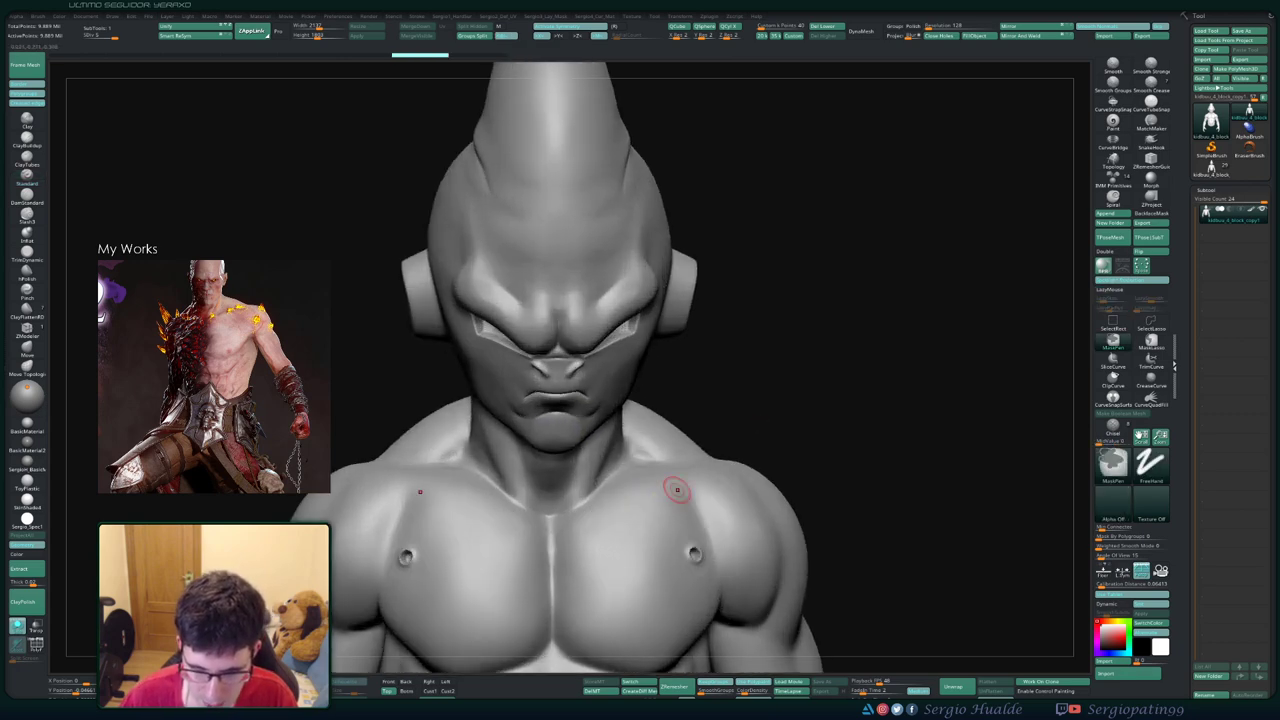
key(ctrl+z)
key(ctrl+z)
key(ctrl+z)
- Drill two mirrored pairs of chest holes and shift the inner pair inward
click(675, 513)
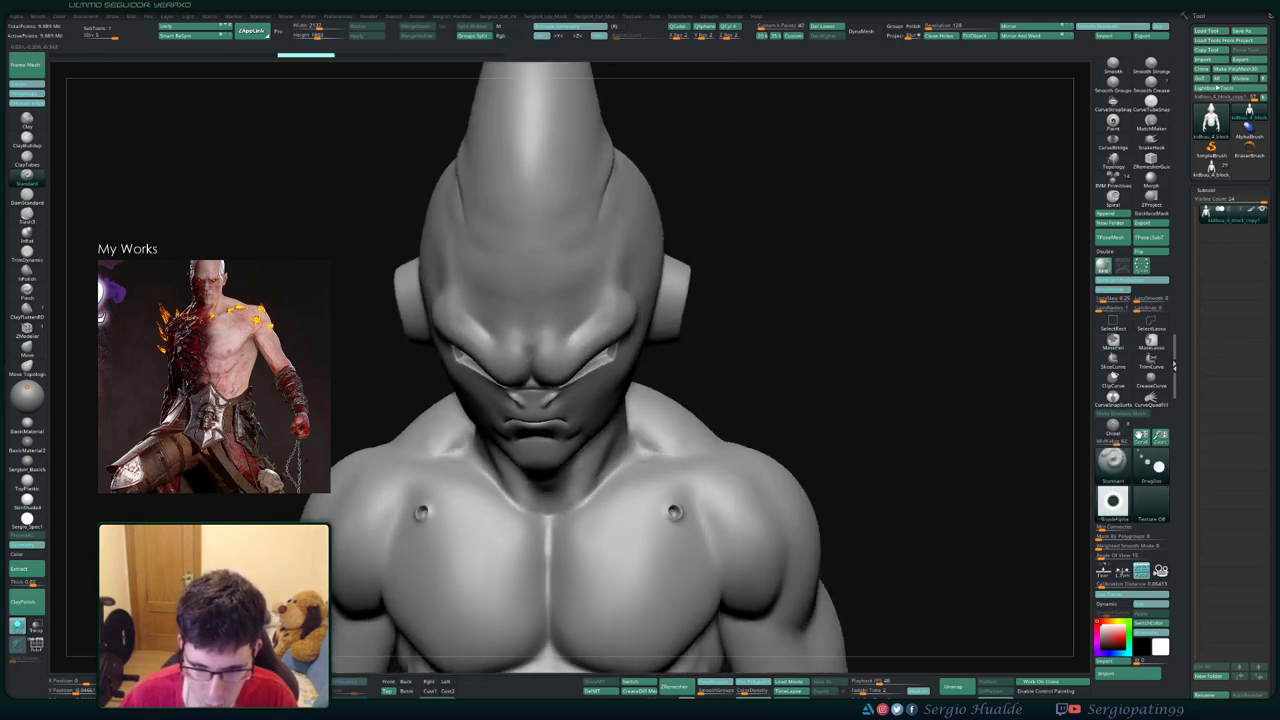
click(640, 513)
drag(640, 513, 579, 528)
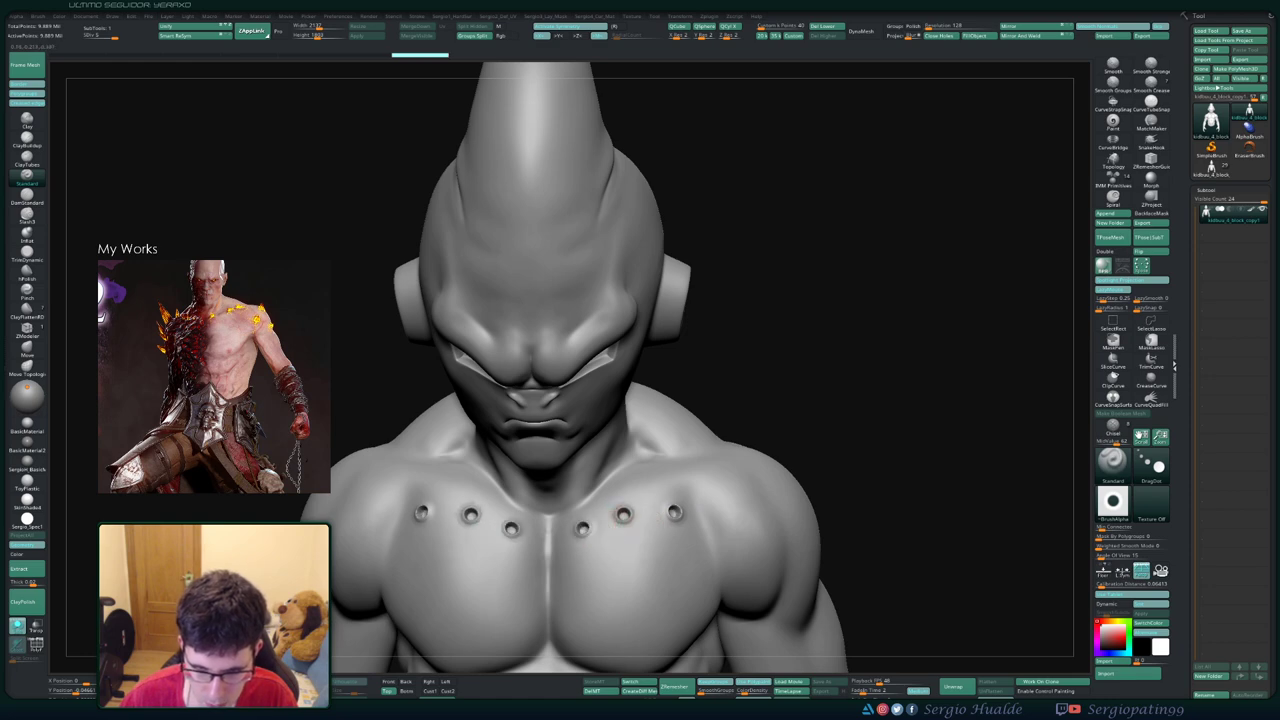
key(b)
key(m)
key(v)
mouse_move(880, 450)
alt+mouse_down()
mouse_move(880, 350)
mouse_move(860, 330)
mouse_move(880, 500)
alt+mouse_up()
- Remove the lower inner pair, deepen the chest holes and add the middle mirrored pair
key(ctrl+z)
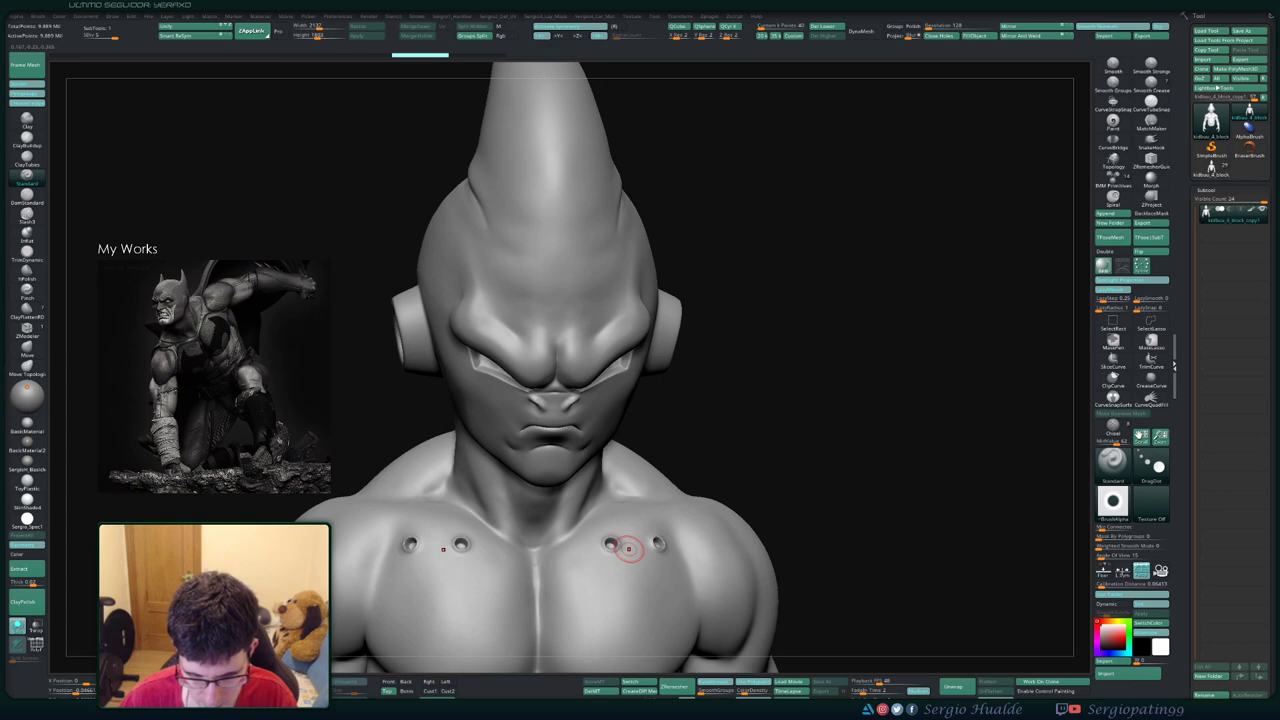
right_drag(628, 548, 617, 571)
click(616, 543)
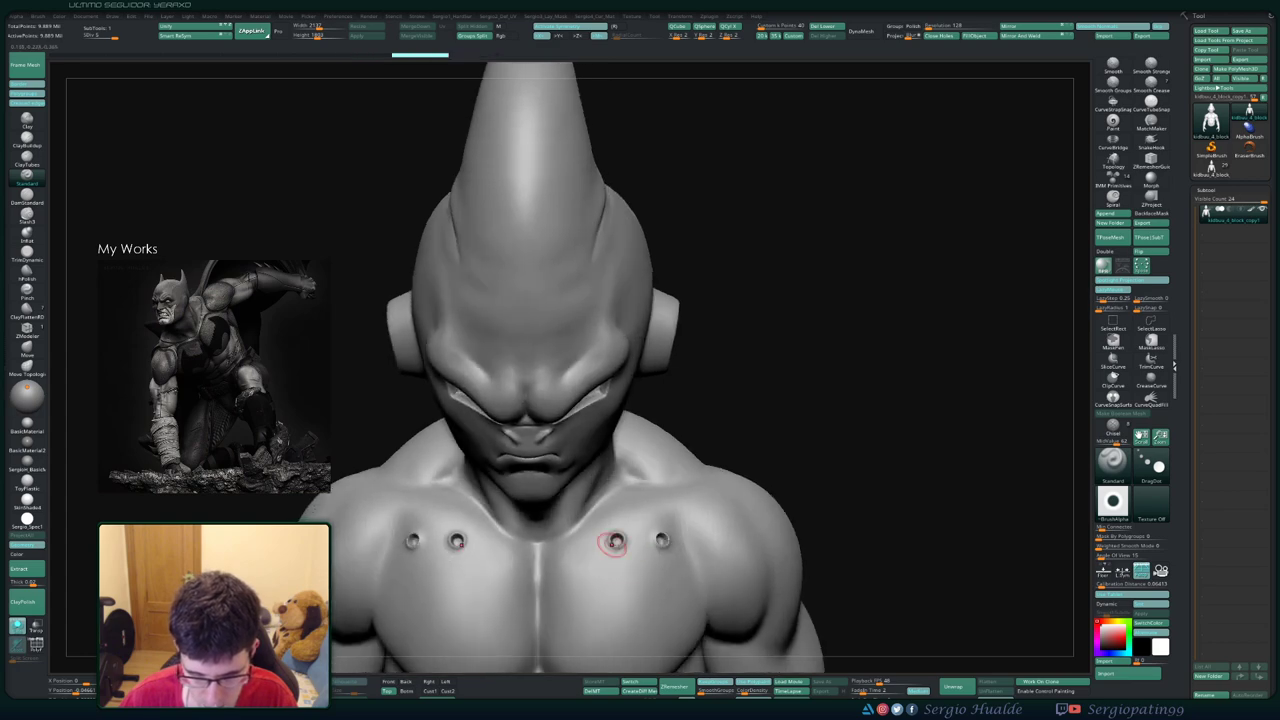
click(504, 553)
click(568, 553)
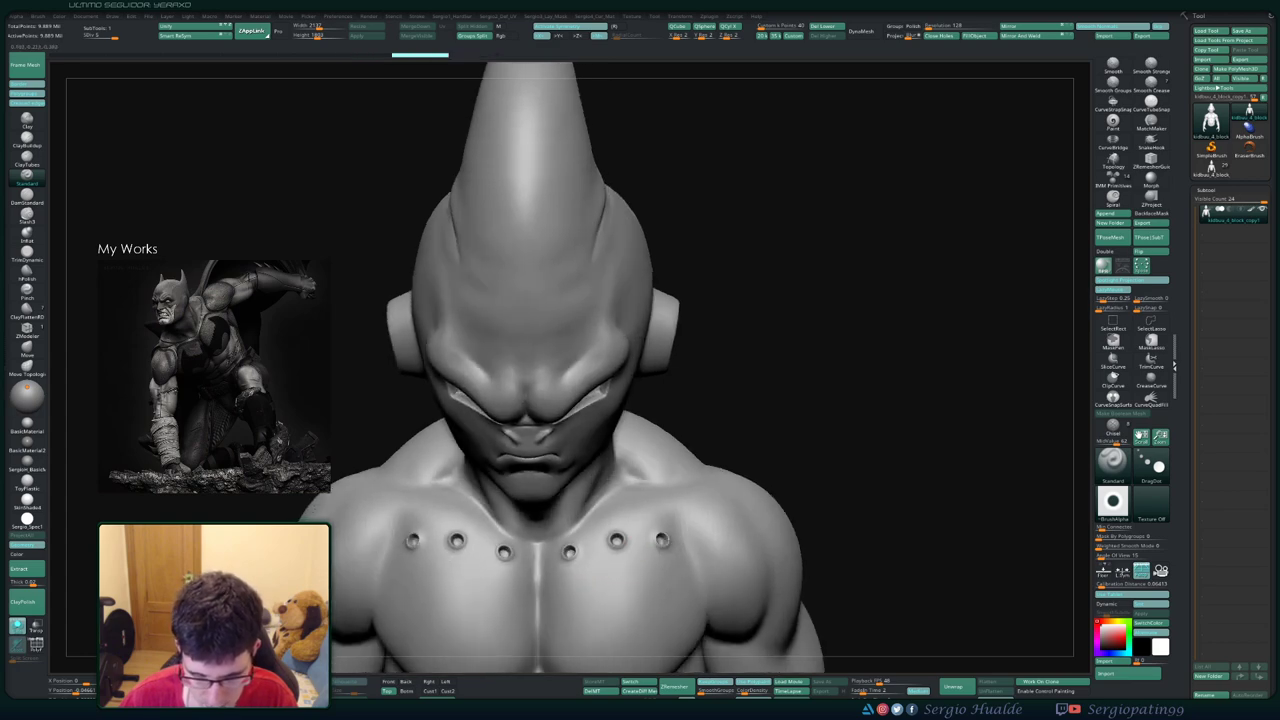
- Set the brush size to 3 and stamp a hole on the upper arm
mouse_move(614, 571)
ctrl+right_down()
mouse_move(663, 585)
mouse_move(731, 485)
mouse_move(709, 449)
ctrl+right_up()
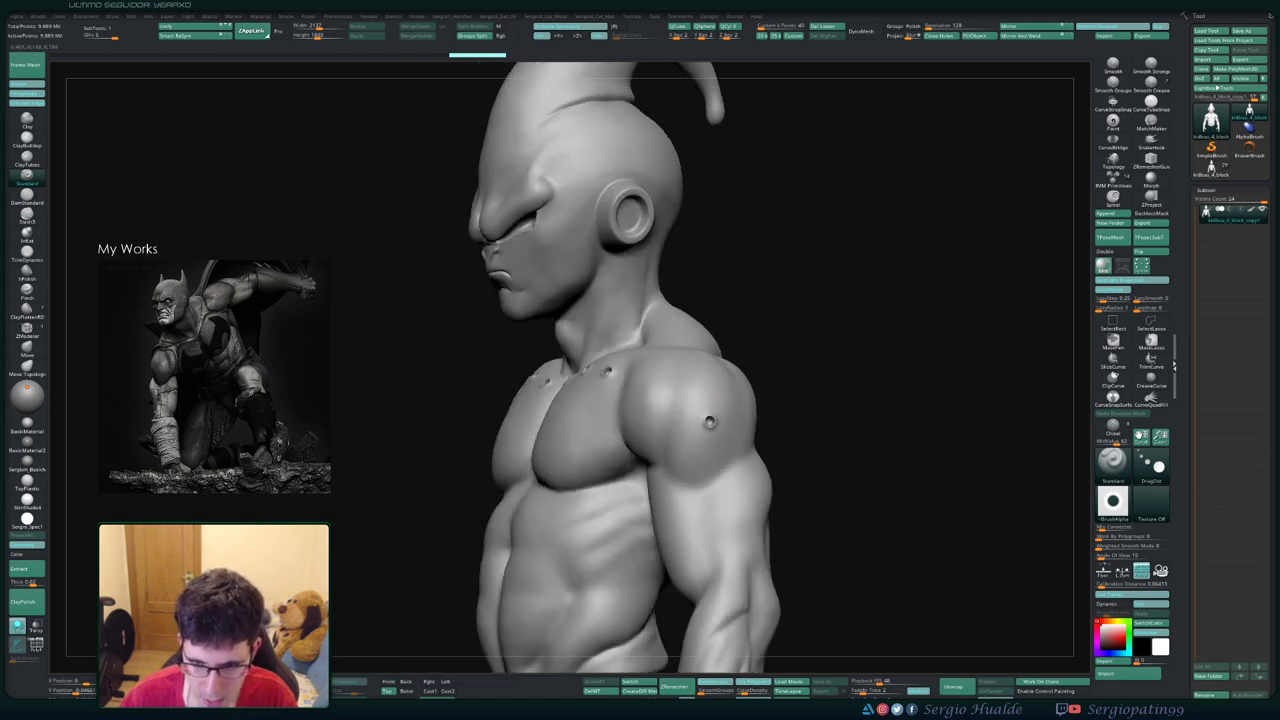
mouse_move(708, 419)
ctrl+right_down()
mouse_move(728, 372)
mouse_move(709, 366)
ctrl+right_up()
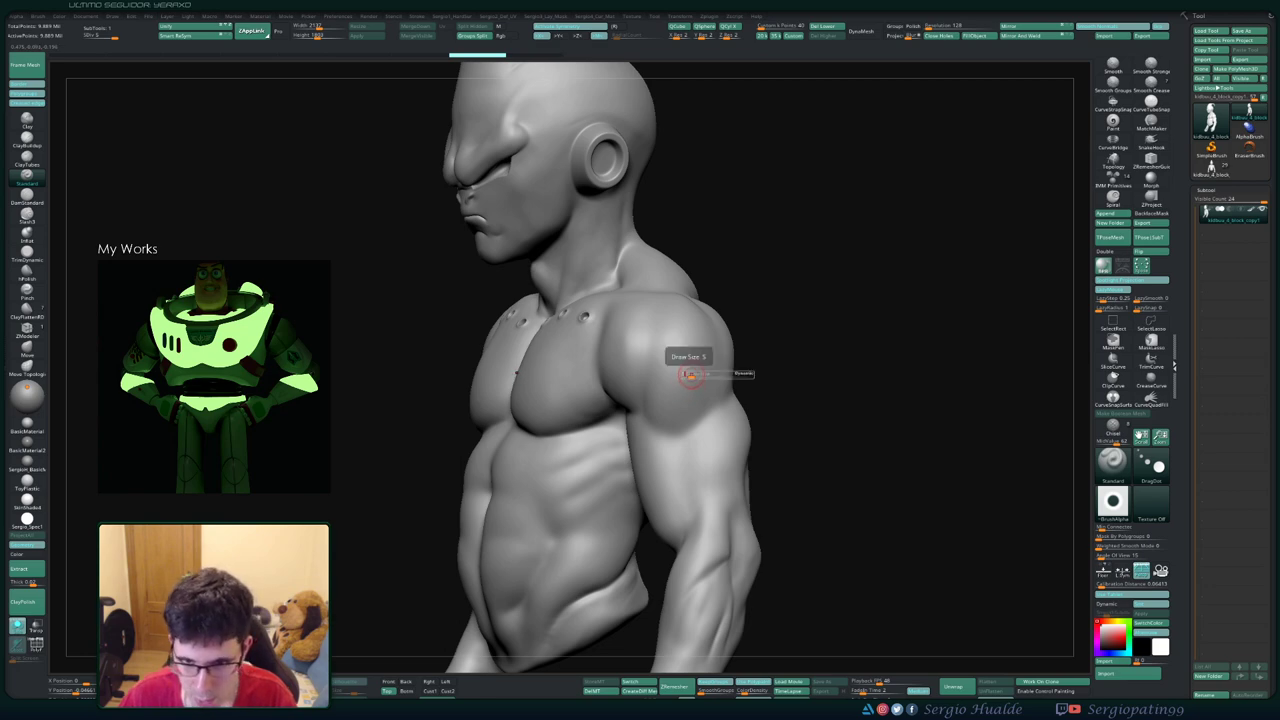
key(s)
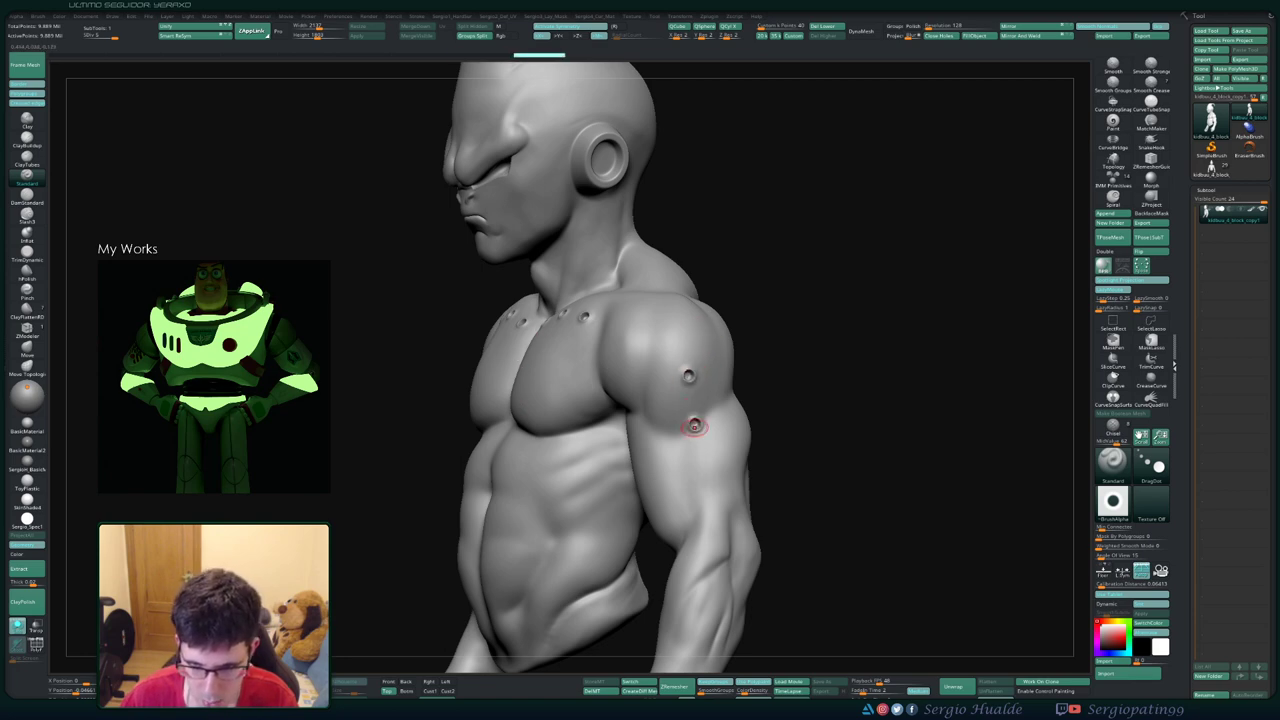
click(704, 461)
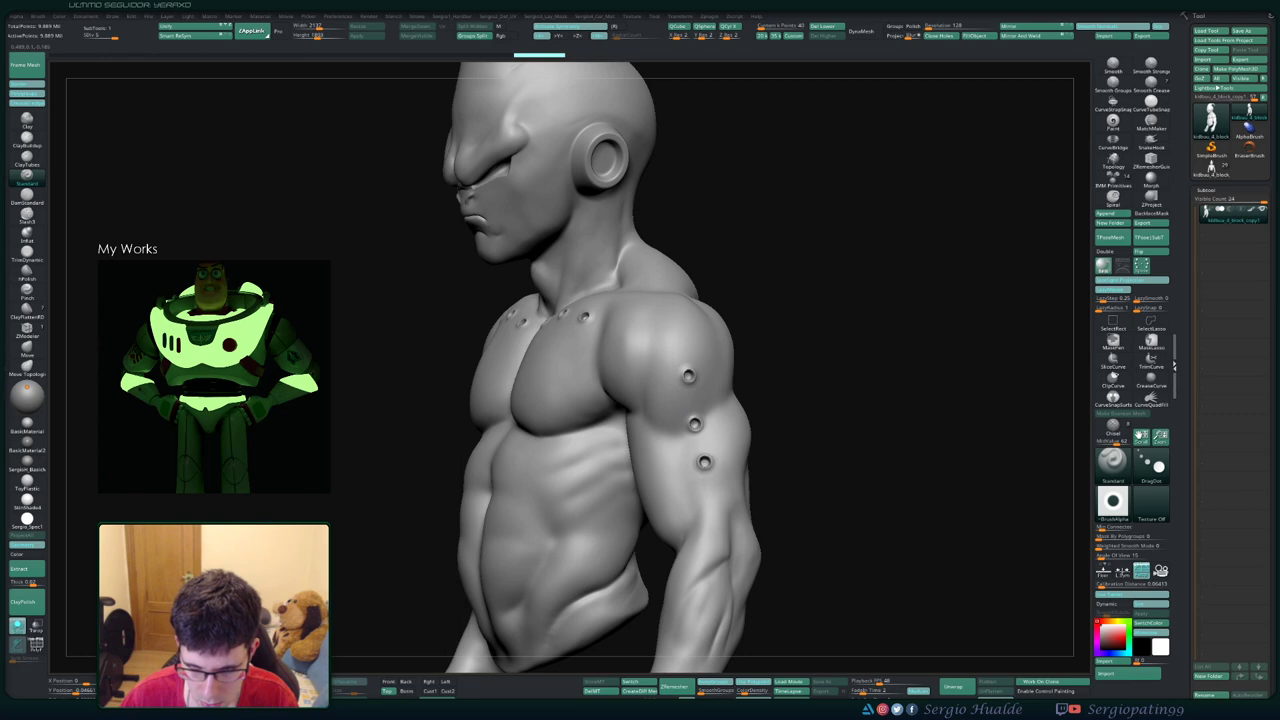
mouse_move(880, 430)
mouse_down()
mouse_move(790, 437)
mouse_move(797, 470)
mouse_move(720, 465)
mouse_move(686, 484)
mouse_up()
- Undo the misplaced arm dots and restamp holes on the upper arm and forearm
scroll(687, 457, up, 5)
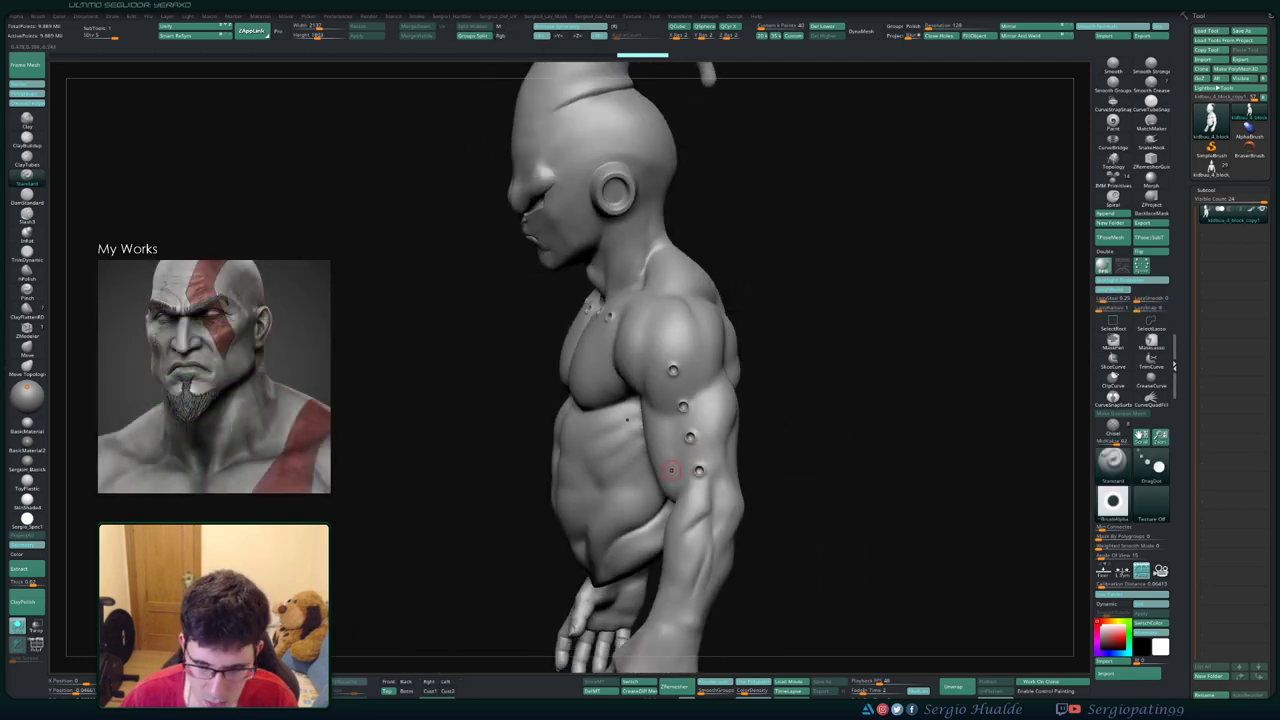
key(ctrl)
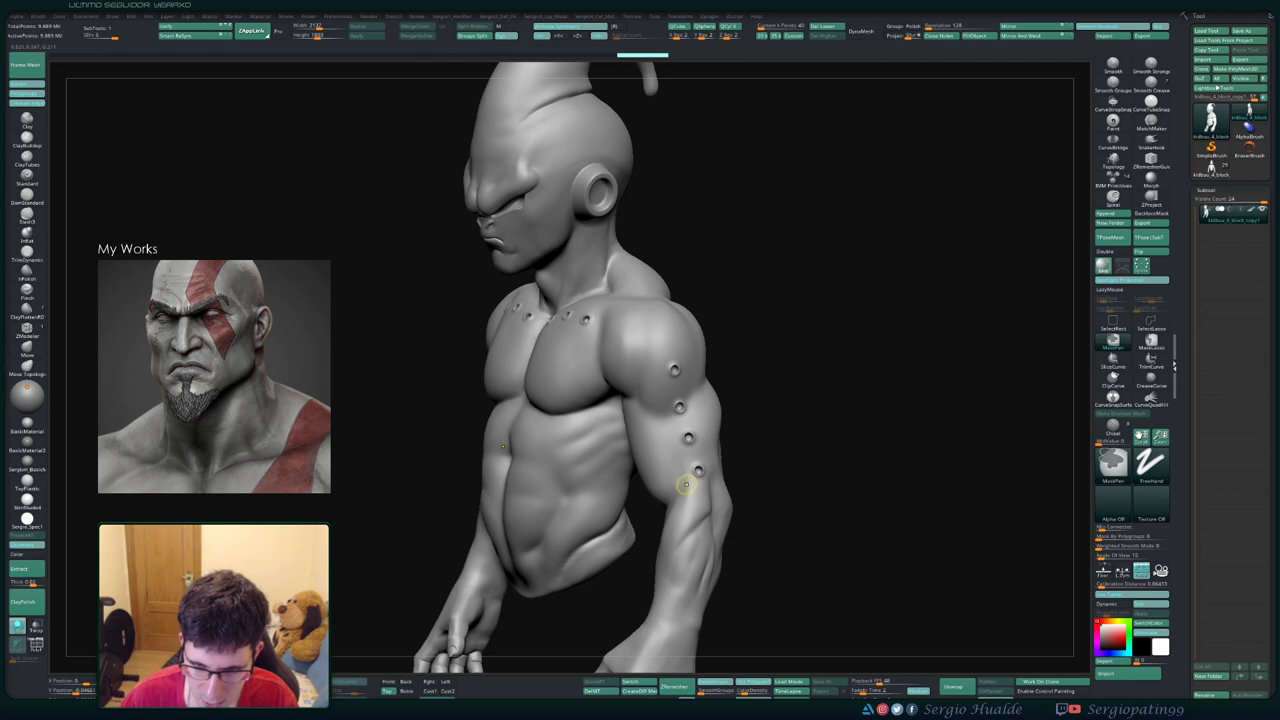
key(ctrl+z)
key(ctrl+z)
key(ctrl+z)
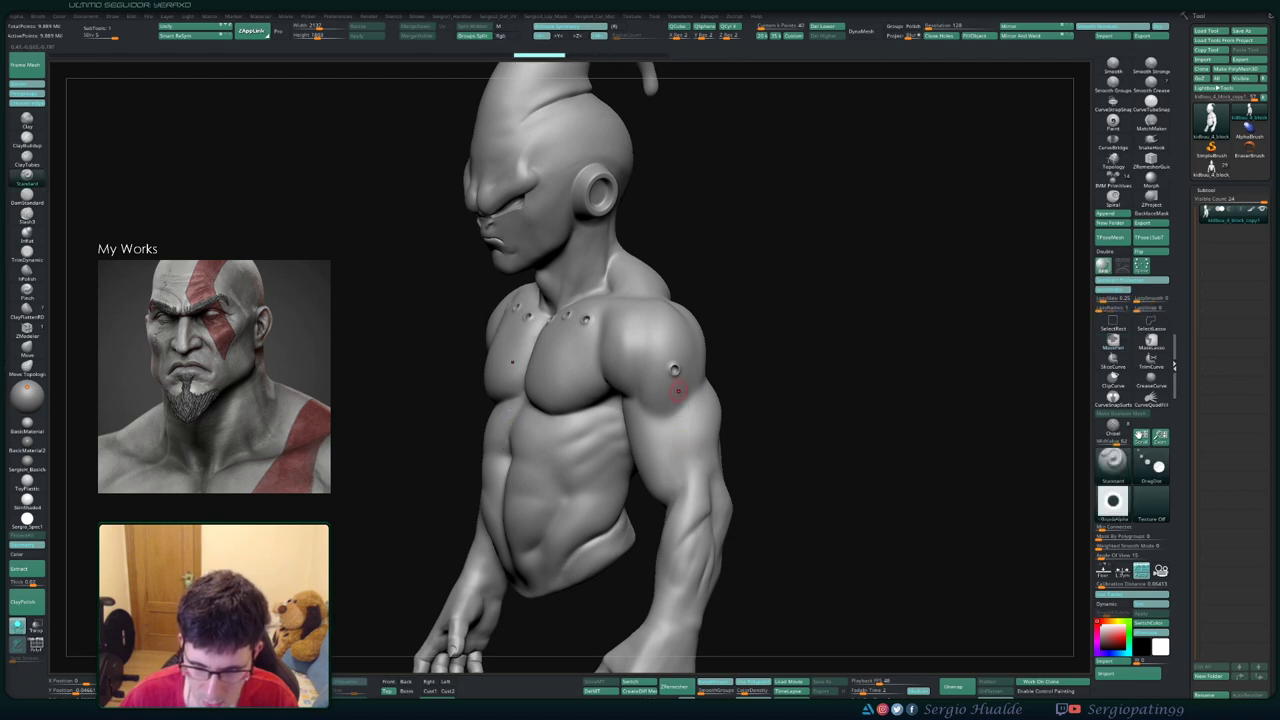
key(ctrl+z)
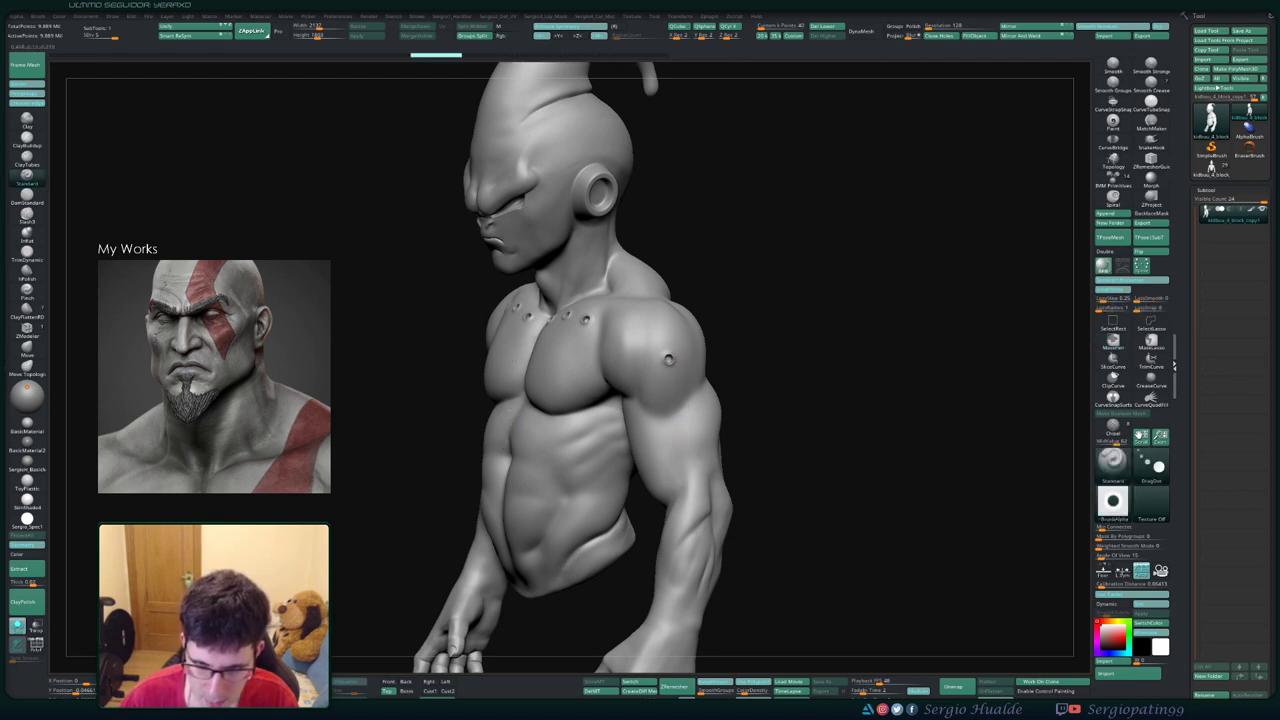
click(669, 401)
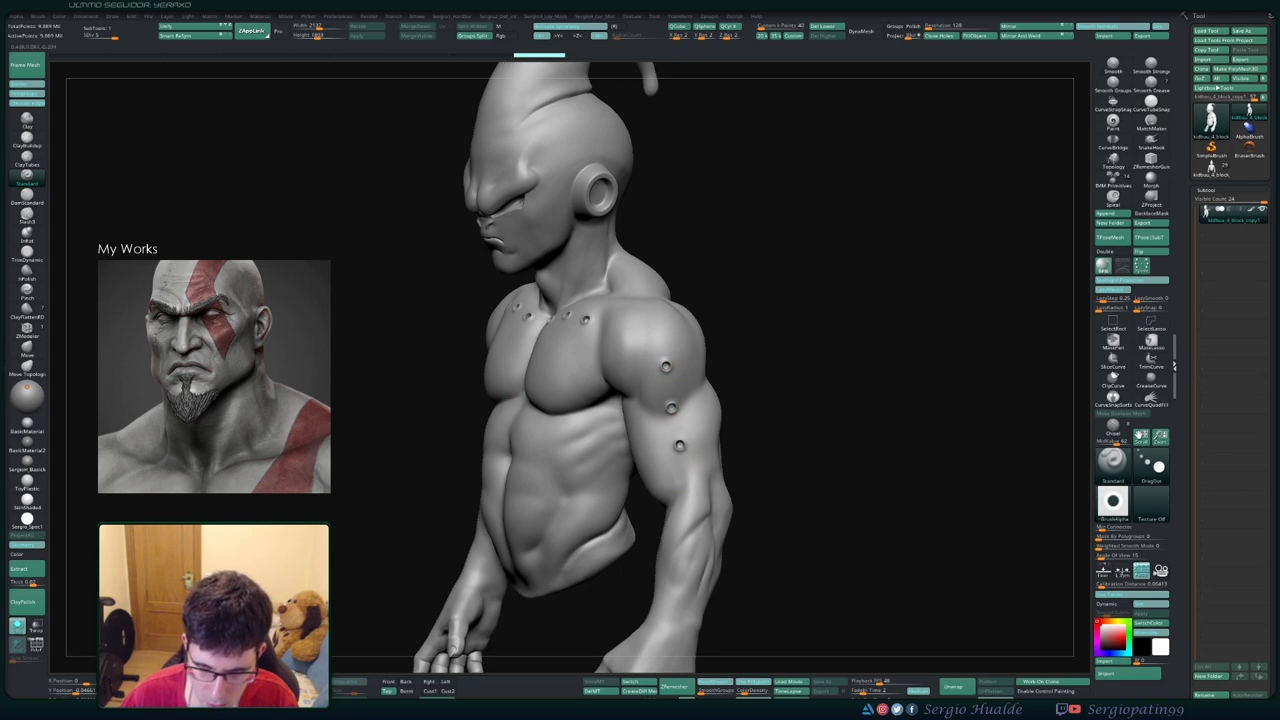
click(679, 446)
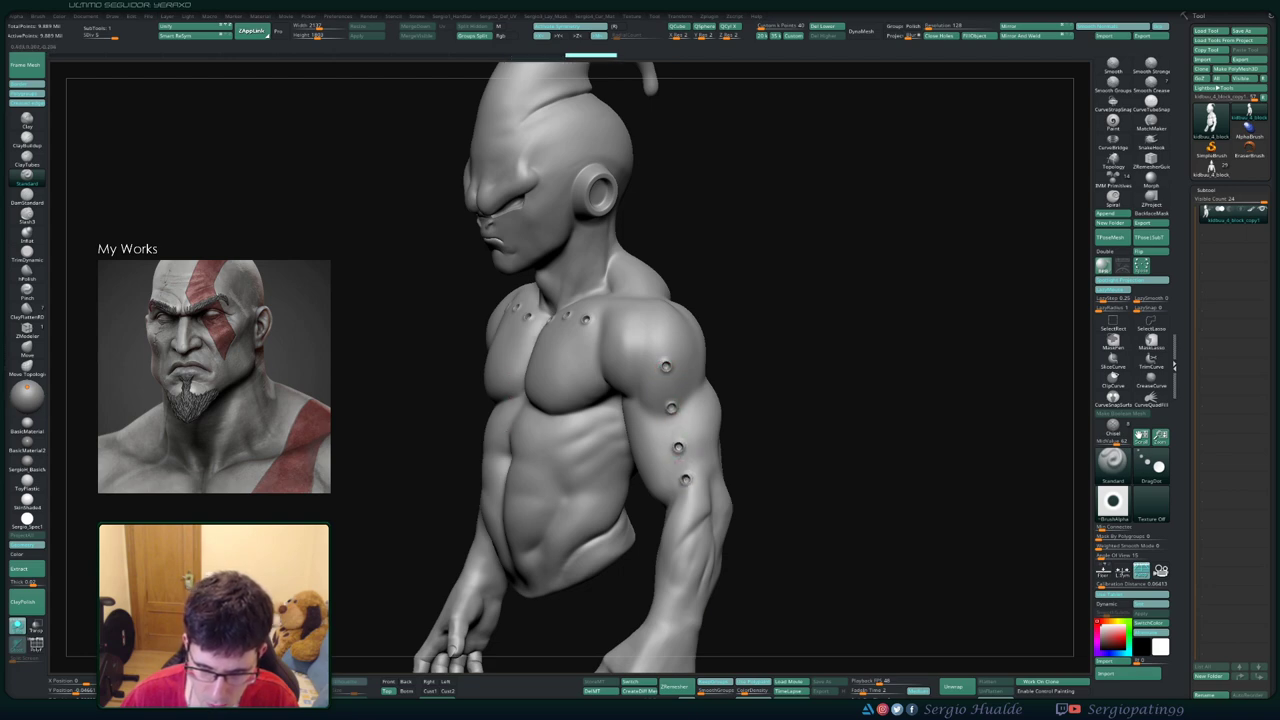
- With the Standard brush and X symmetry, stamp three pairs of round holes down the upper back
drag(745, 480, 730, 473)
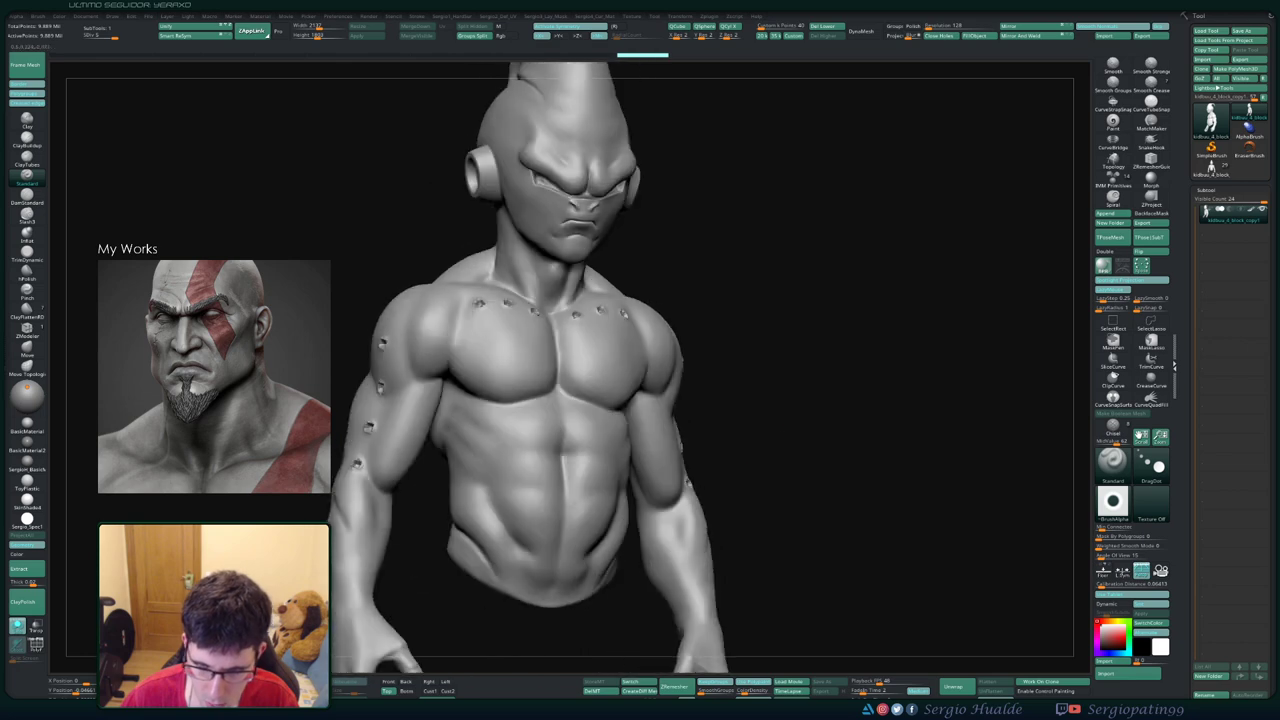
key(b)
key(s)
key(t)
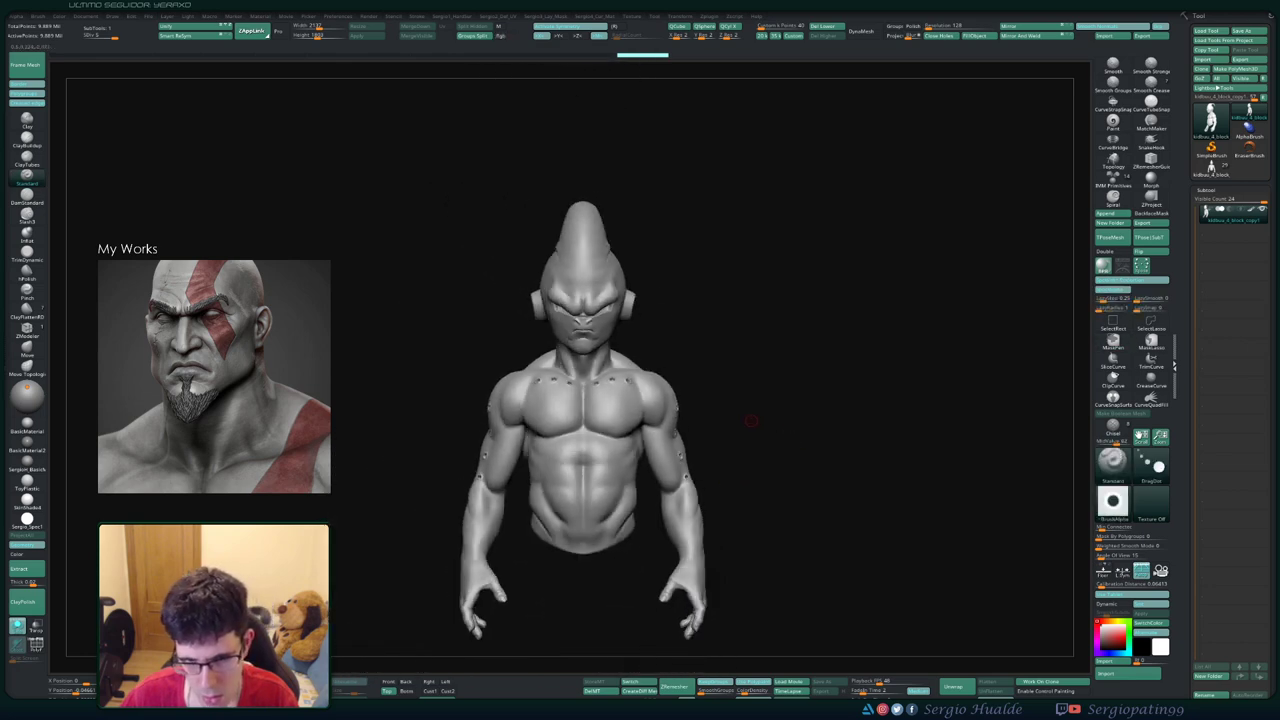
mouse_move(751, 423)
mouse_down()
mouse_move(683, 416)
mouse_move(700, 410)
mouse_up()
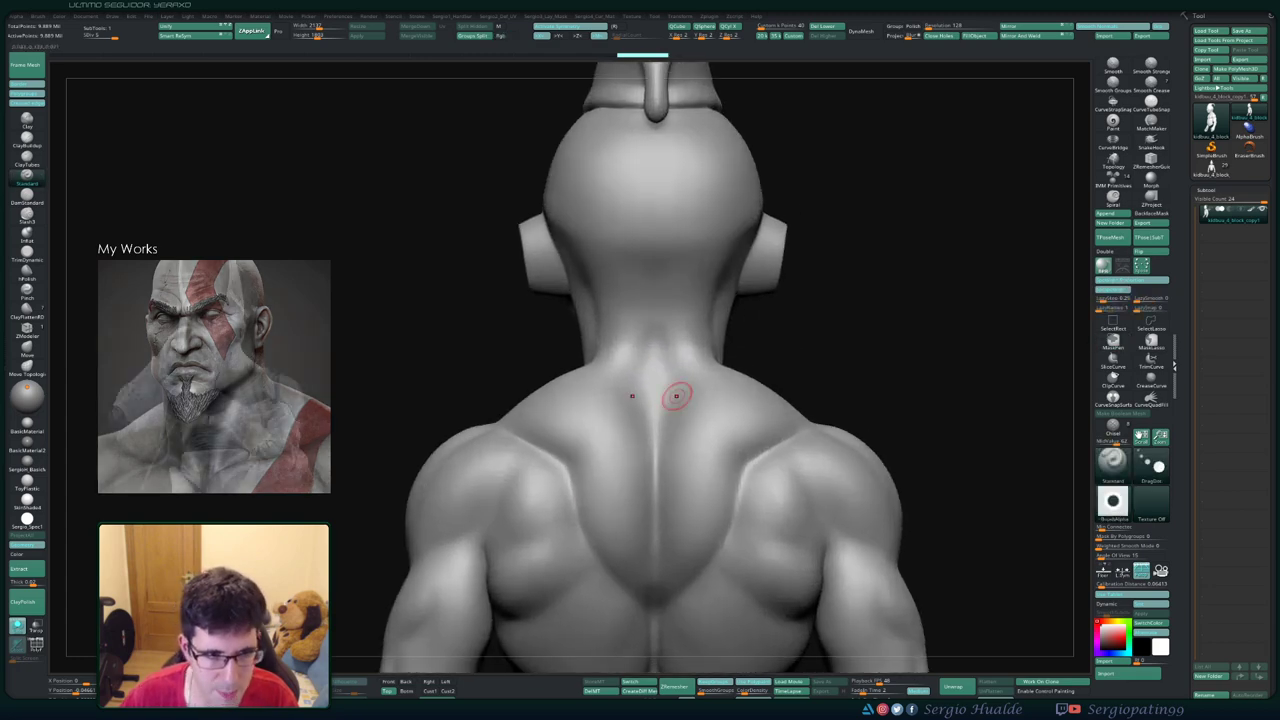
click(686, 399)
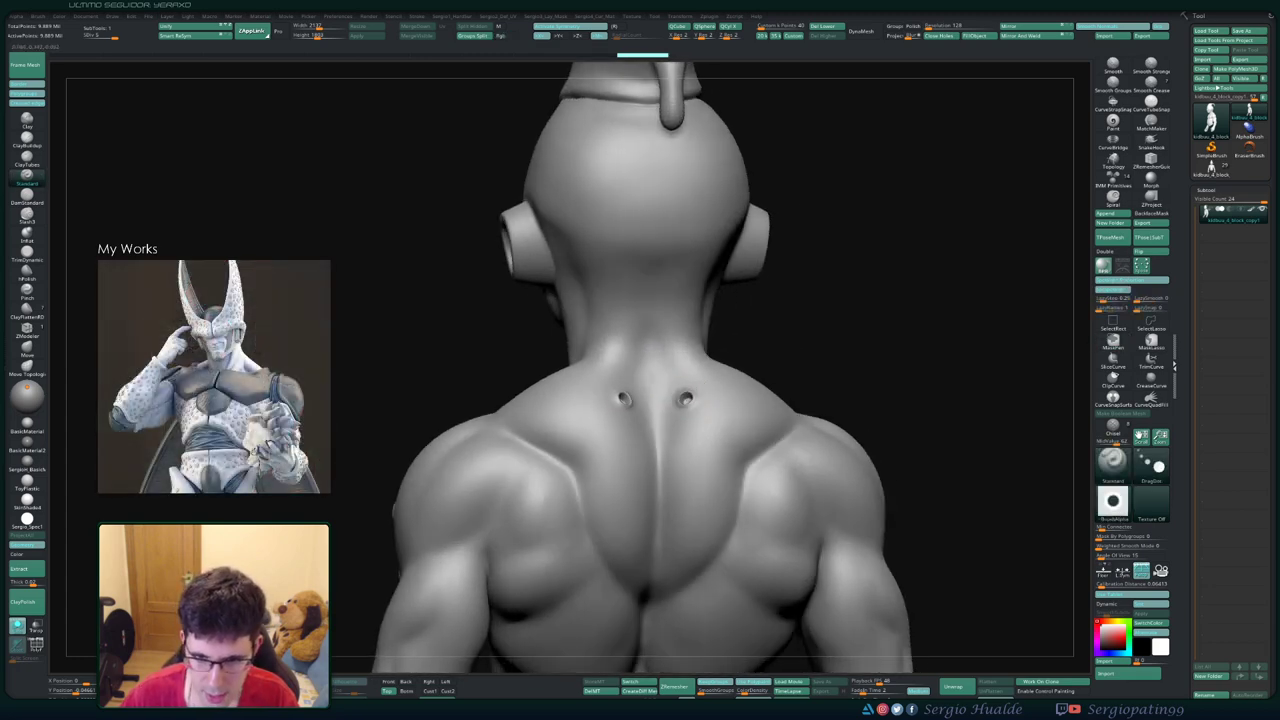
click(688, 451)
click(685, 500)
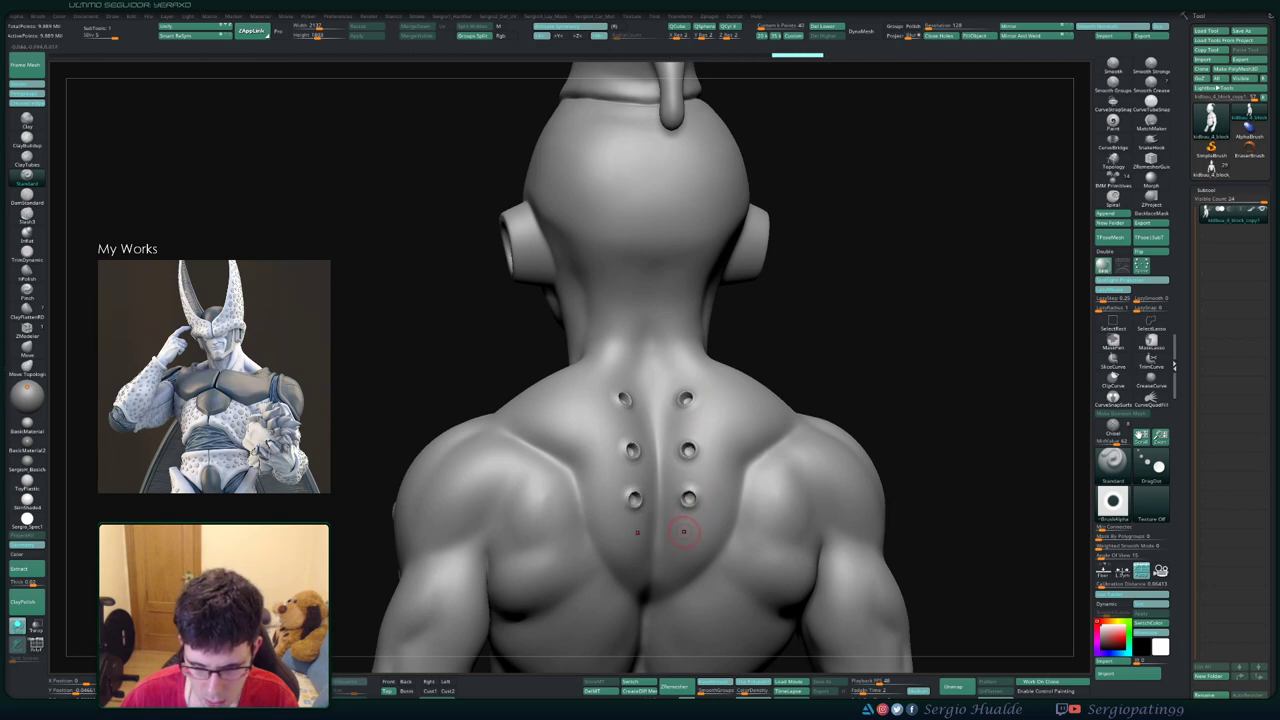
mouse_move(686, 500)
right_down()
mouse_move(697, 490)
mouse_move(680, 508)
right_up()
key(f)
right_drag(600, 420, 787, 420)
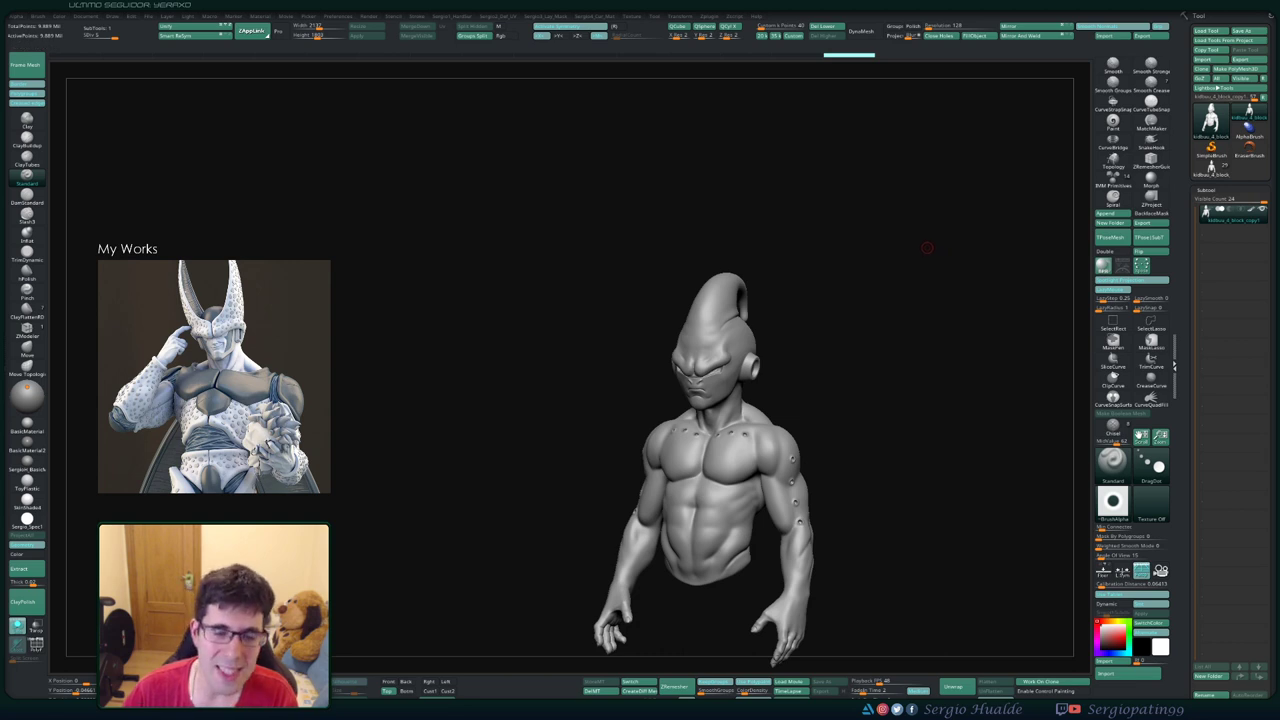
drag(881, 340, 877, 342)
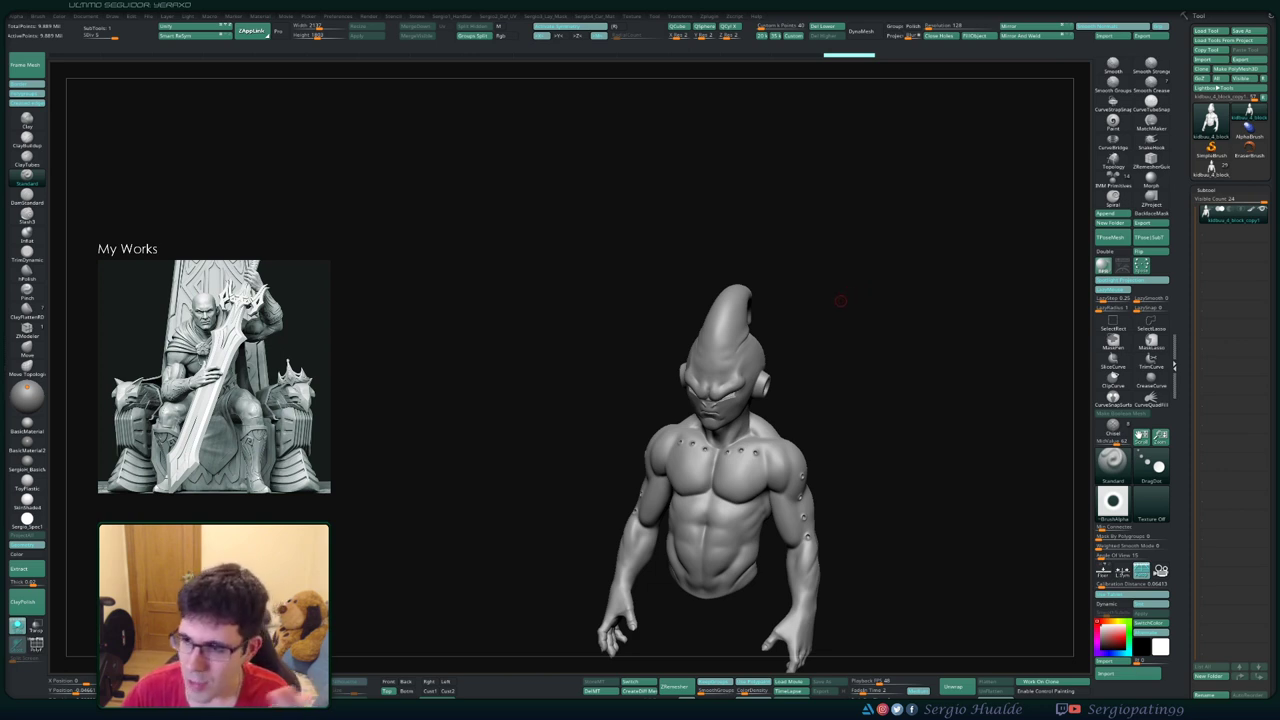
drag(861, 292, 854, 313)
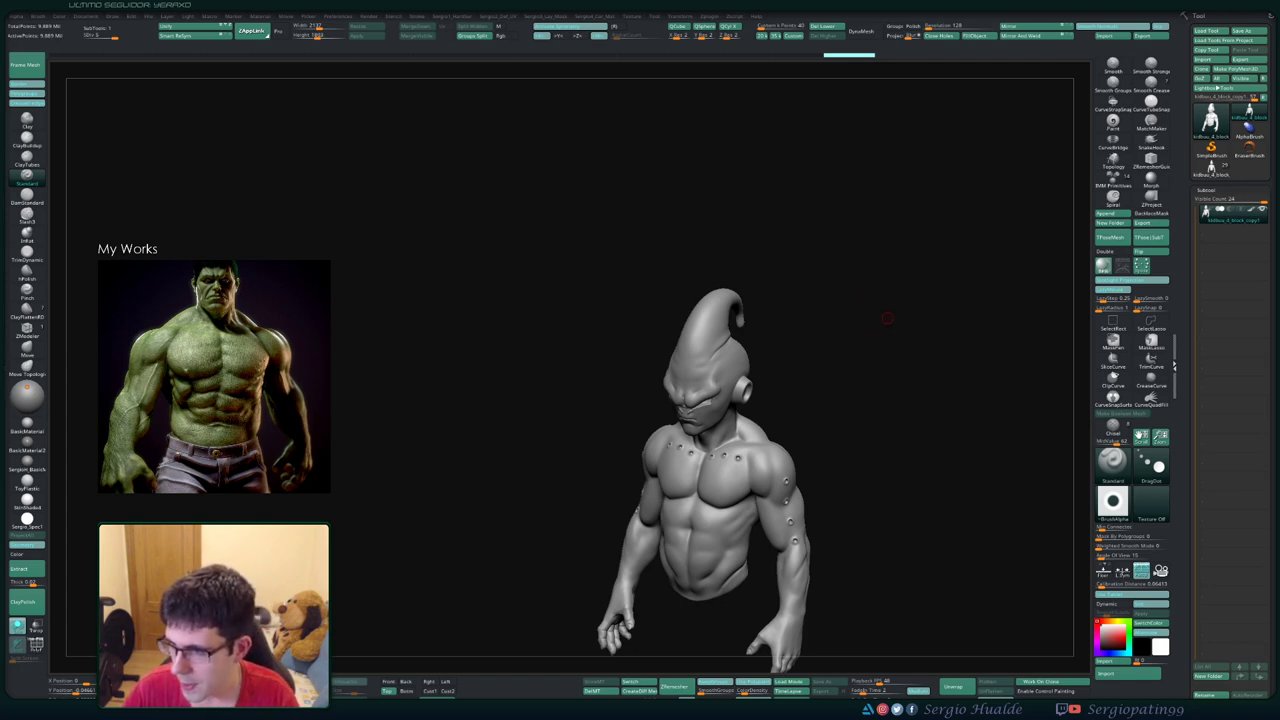
drag(909, 308, 879, 316)
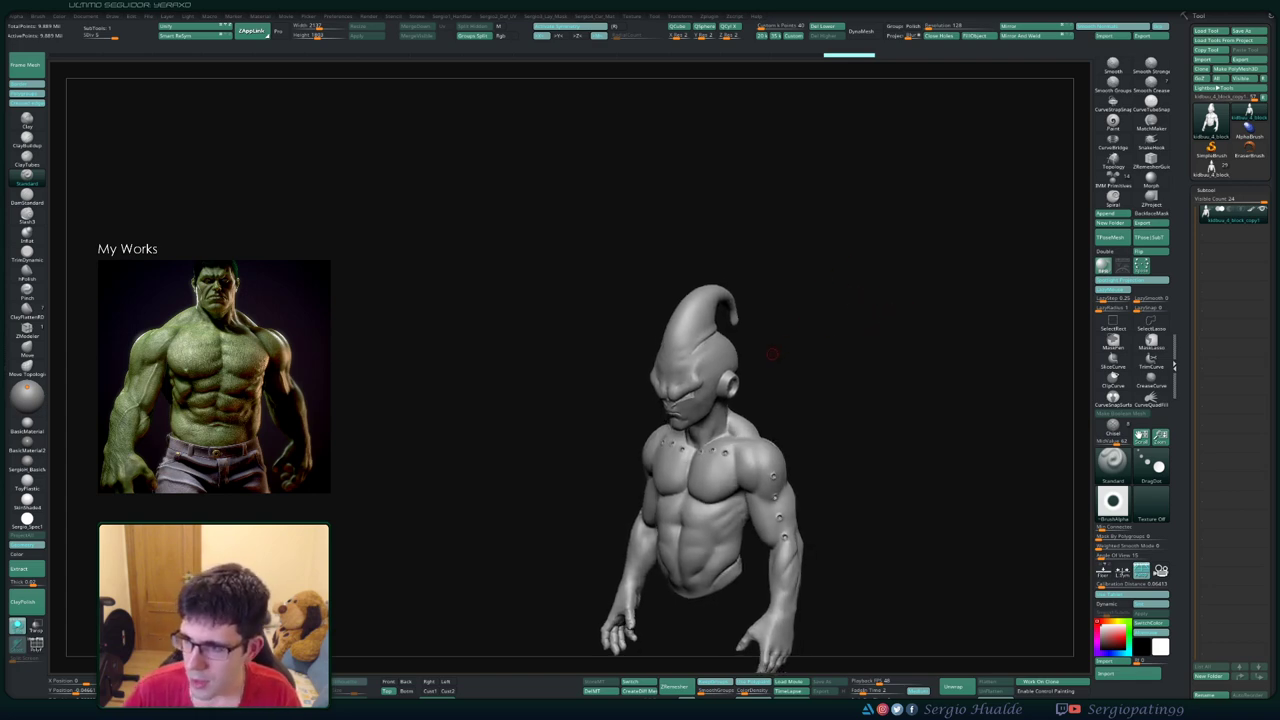
drag(772, 353, 764, 374)
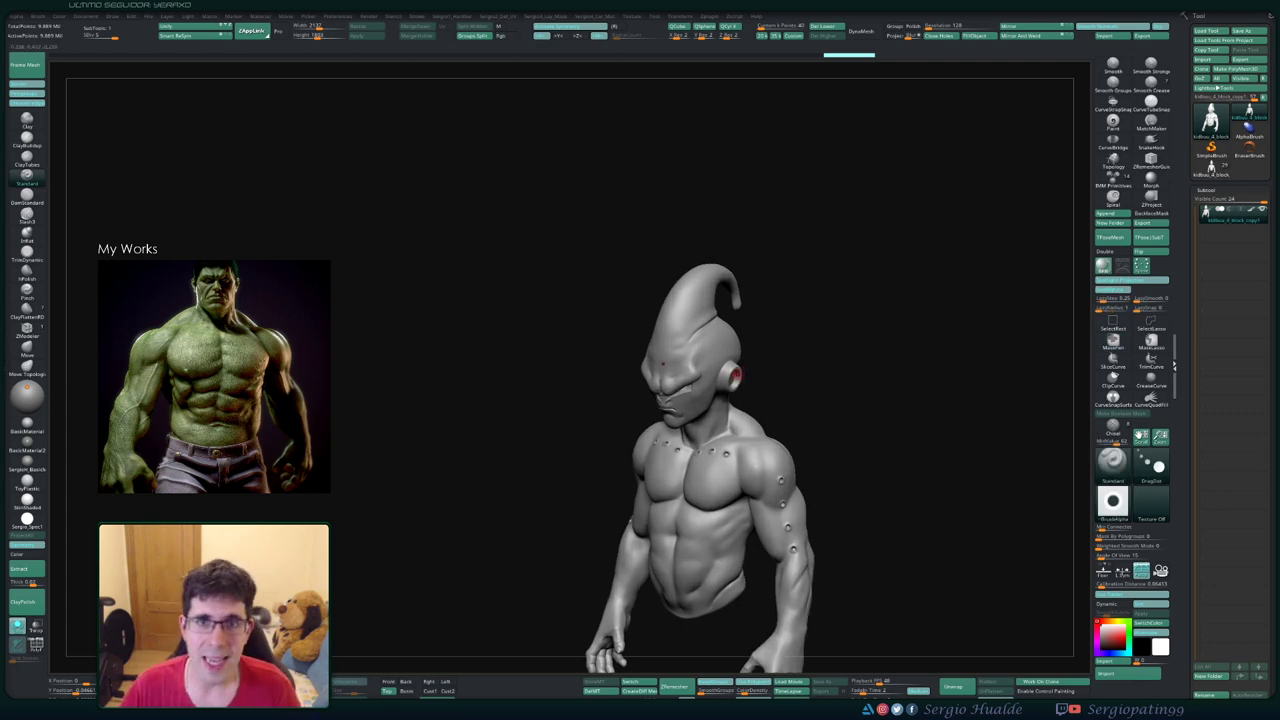
- Zoom to the head's side profile, stamp a trial hole on the crest, then undo it
mouse_move(745, 365)
mouse_down()
mouse_move(680, 370)
mouse_move(686, 400)
mouse_move(620, 362)
mouse_up()
scroll(617, 363, up, 3)
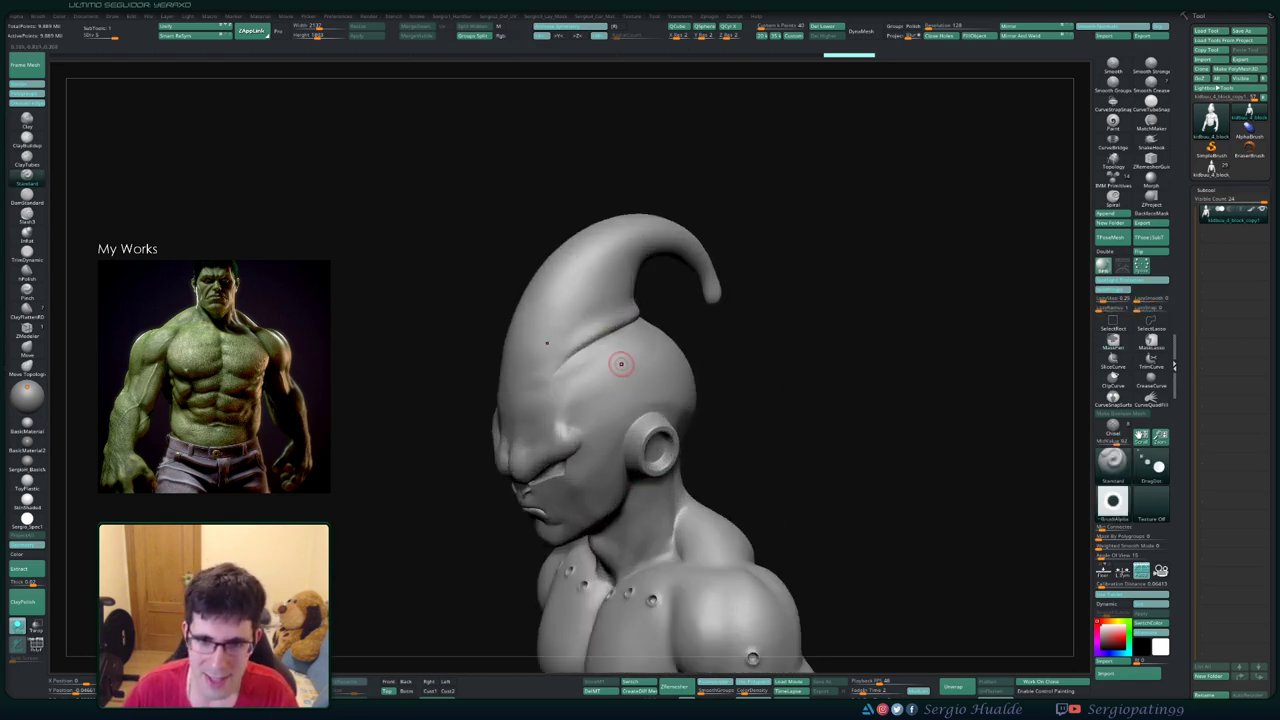
scroll(628, 385, up, 3)
mouse_move(628, 385)
right_down()
mouse_move(648, 357)
mouse_move(640, 330)
mouse_move(648, 340)
right_up()
click(645, 336)
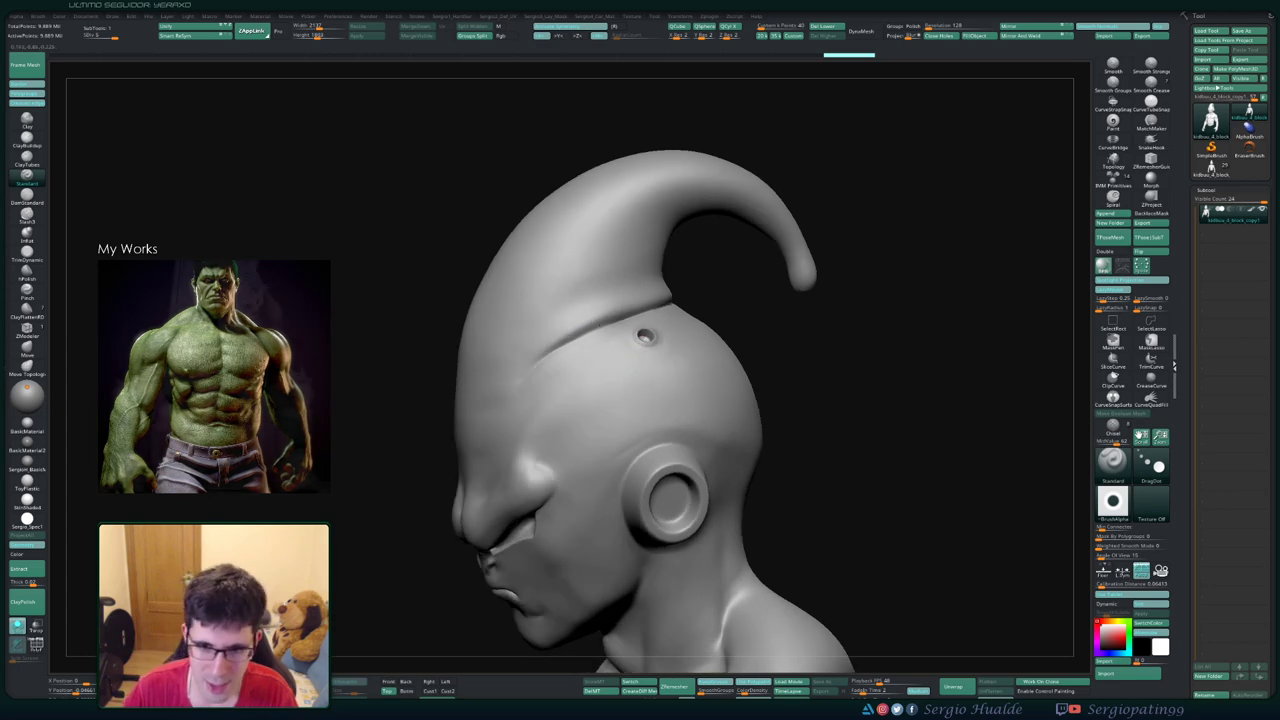
key(ctrl)
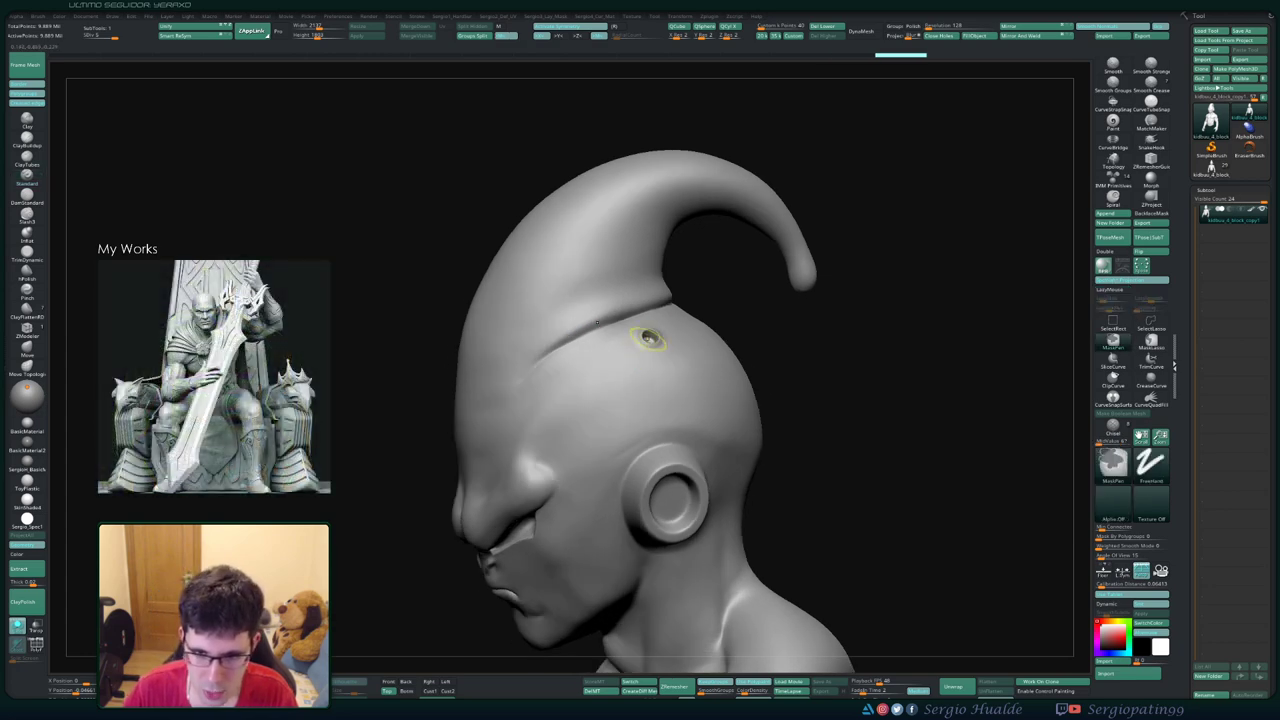
key(ctrl+z)
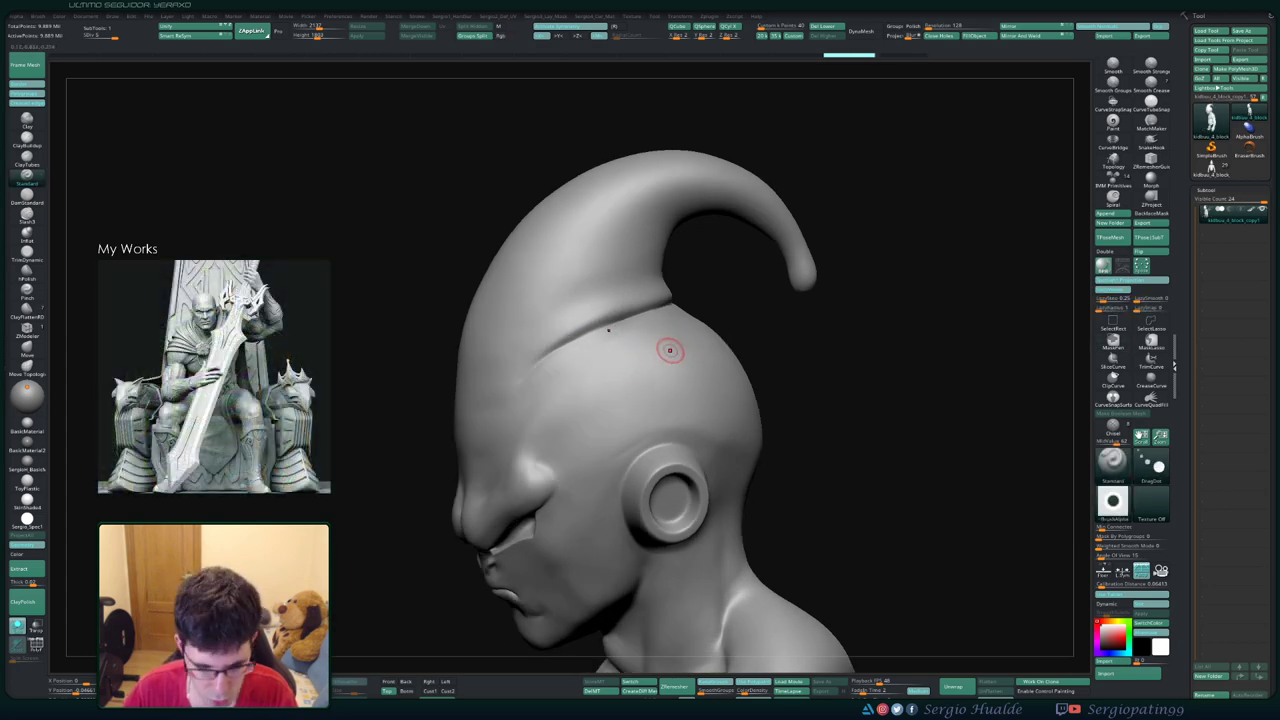
- At Draw Size 5, stamp a round hole on the side of the head above the ear
key(s)
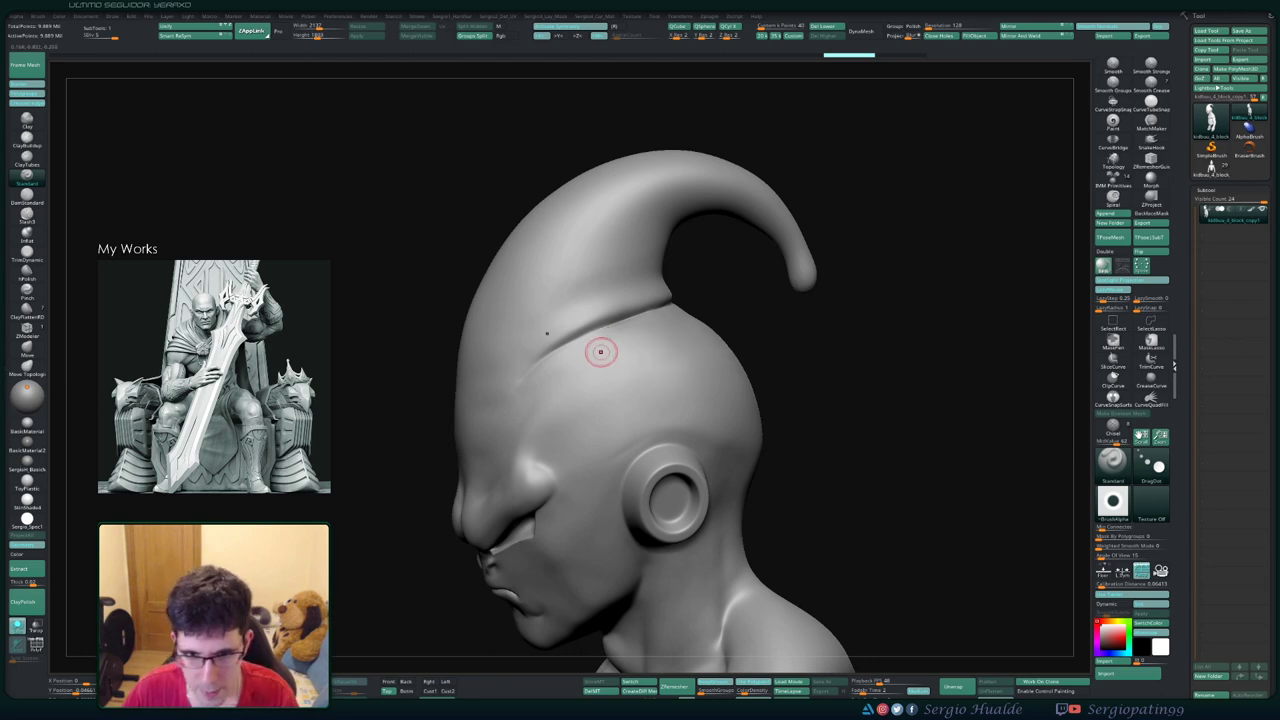
shift+right_drag(600, 354, 654, 355)
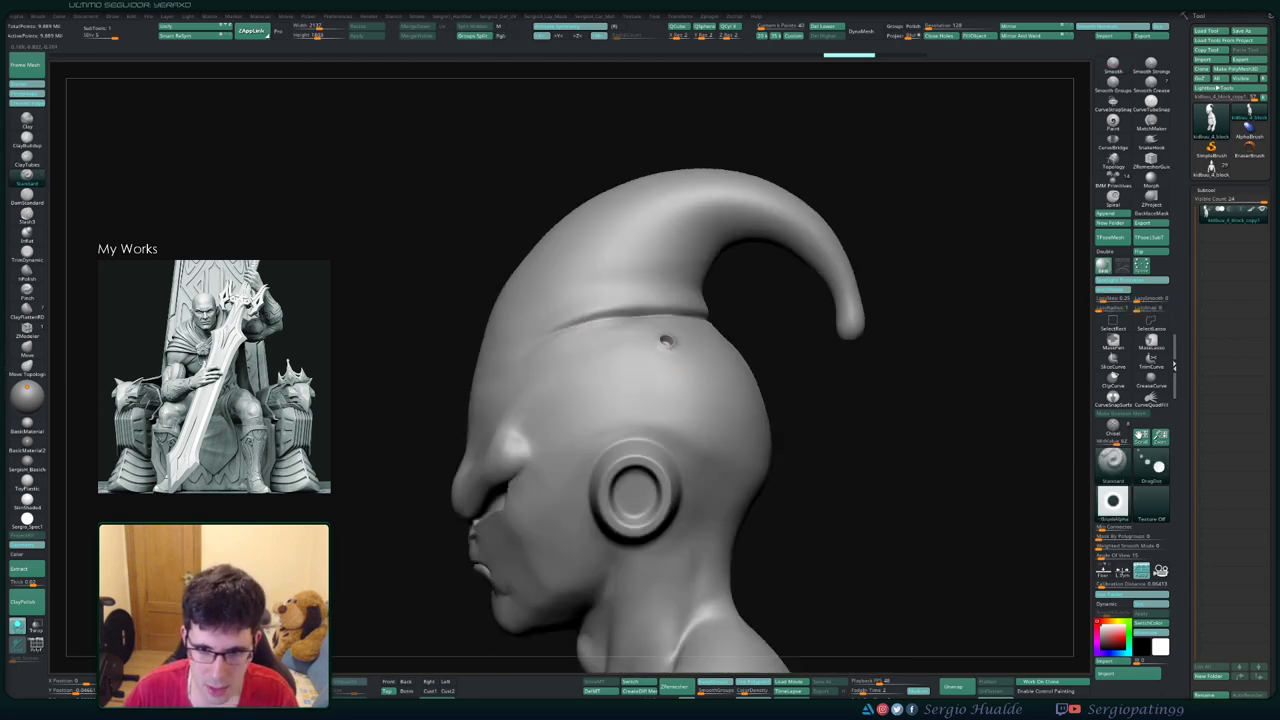
click(592, 342)
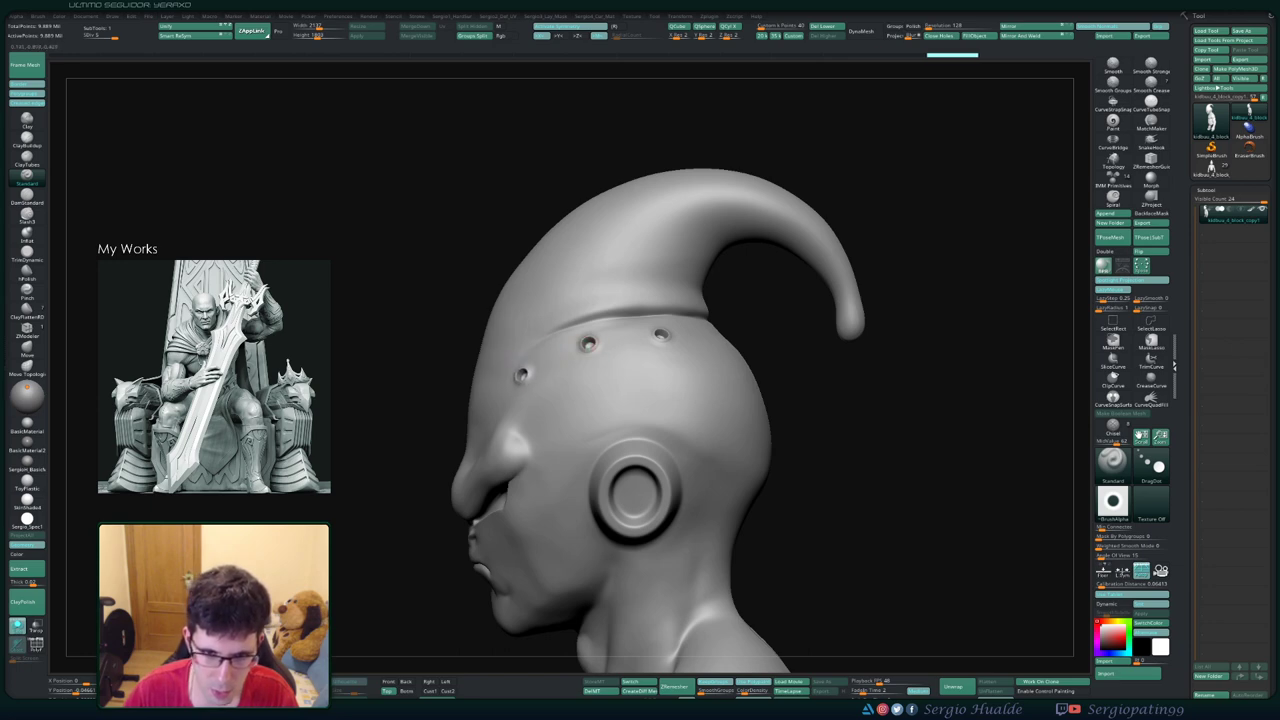
mouse_move(514, 386)
right_down()
mouse_move(646, 405)
mouse_move(629, 386)
mouse_move(651, 374)
mouse_move(631, 390)
mouse_move(652, 406)
mouse_move(588, 409)
mouse_move(652, 410)
right_up()
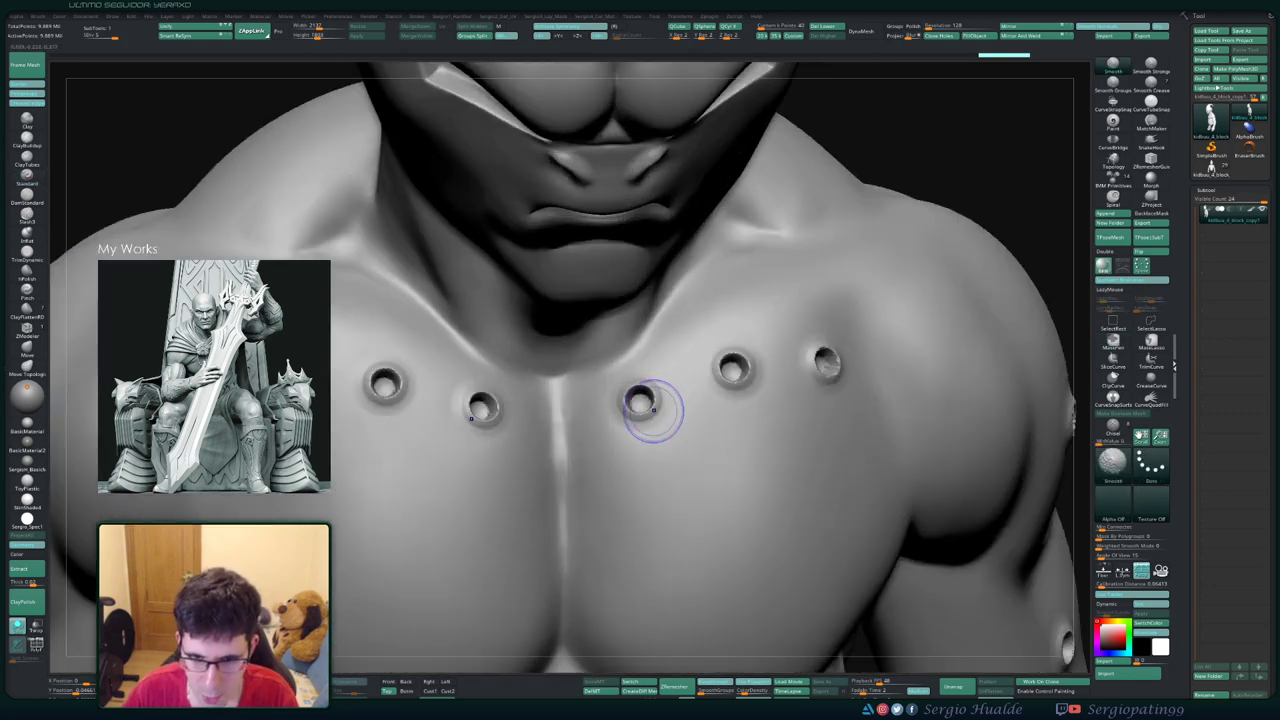
- Drop a subdivision level and inspect the holes on the chest, shoulder and arm
key(space)
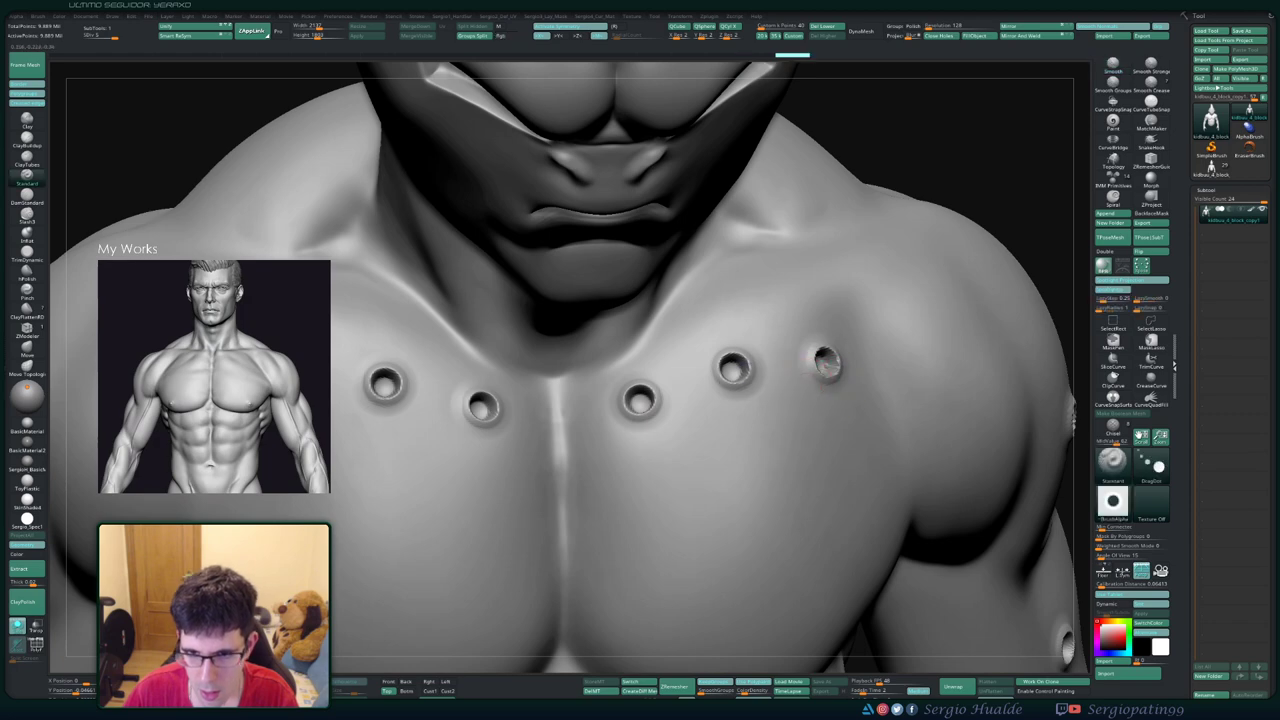
right_drag(825, 363, 654, 380)
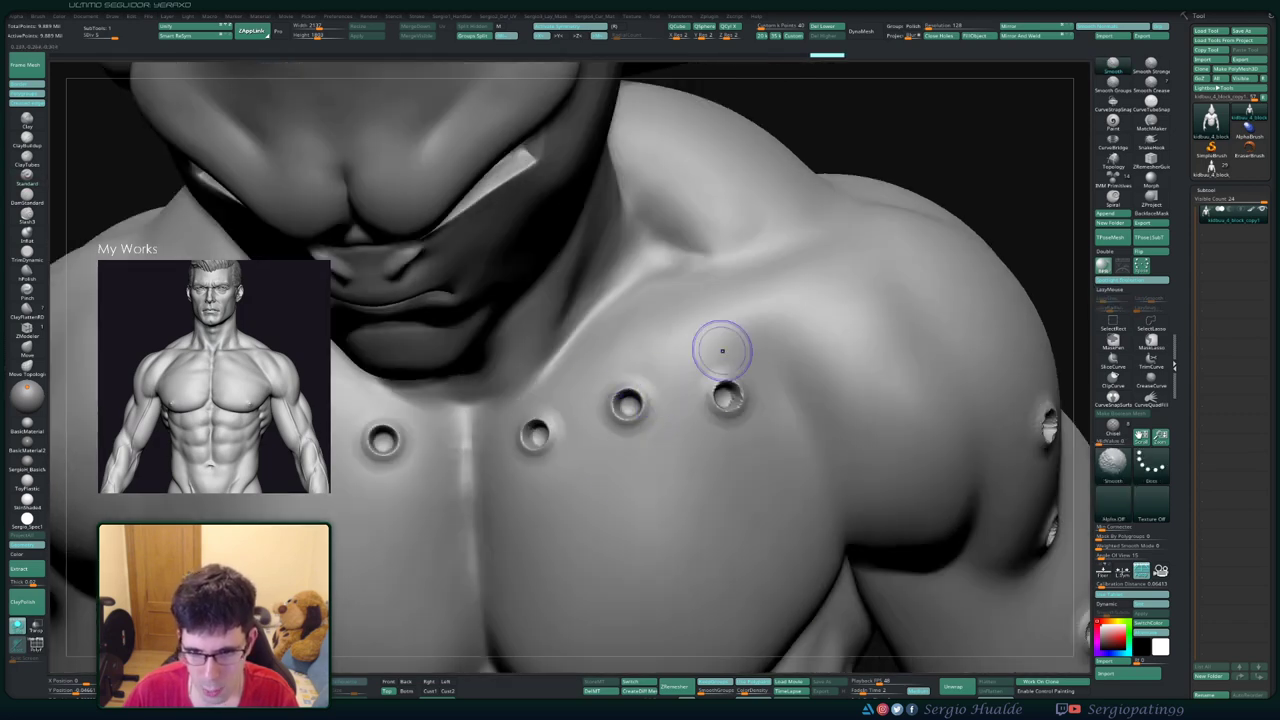
key(shift+d)
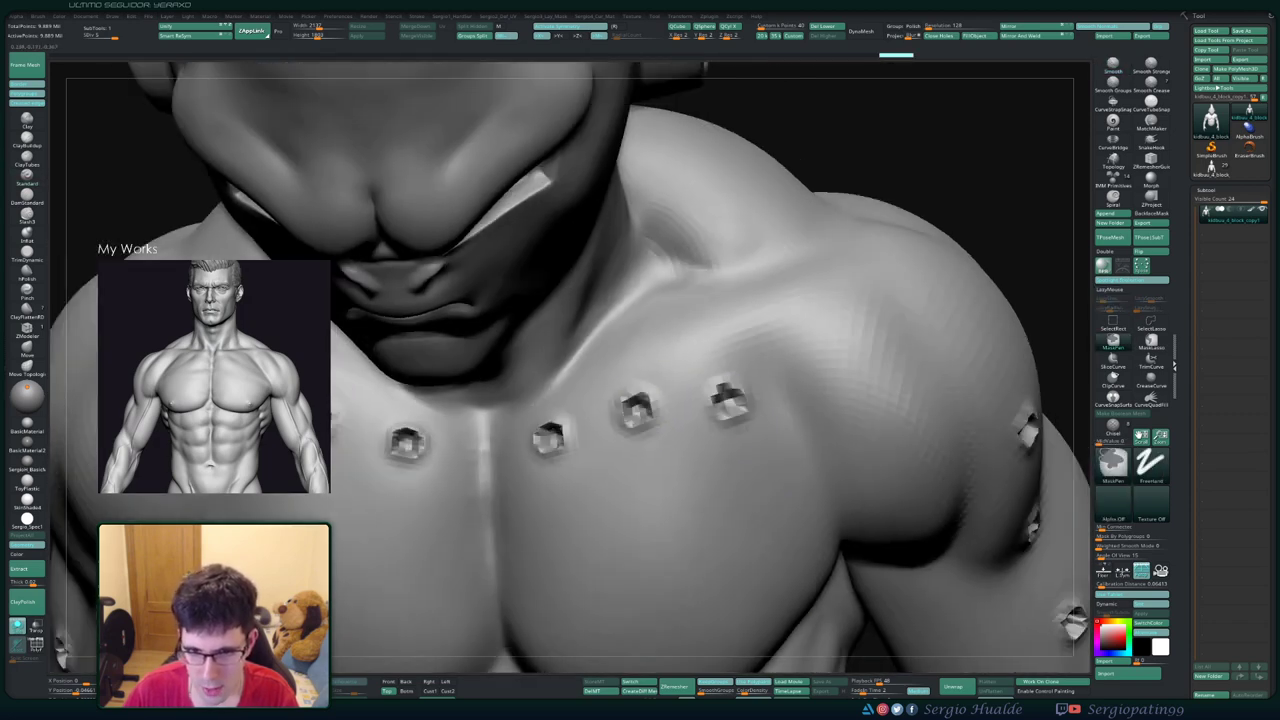
mouse_move(727, 395)
right_down()
mouse_move(737, 489)
mouse_move(680, 400)
right_up()
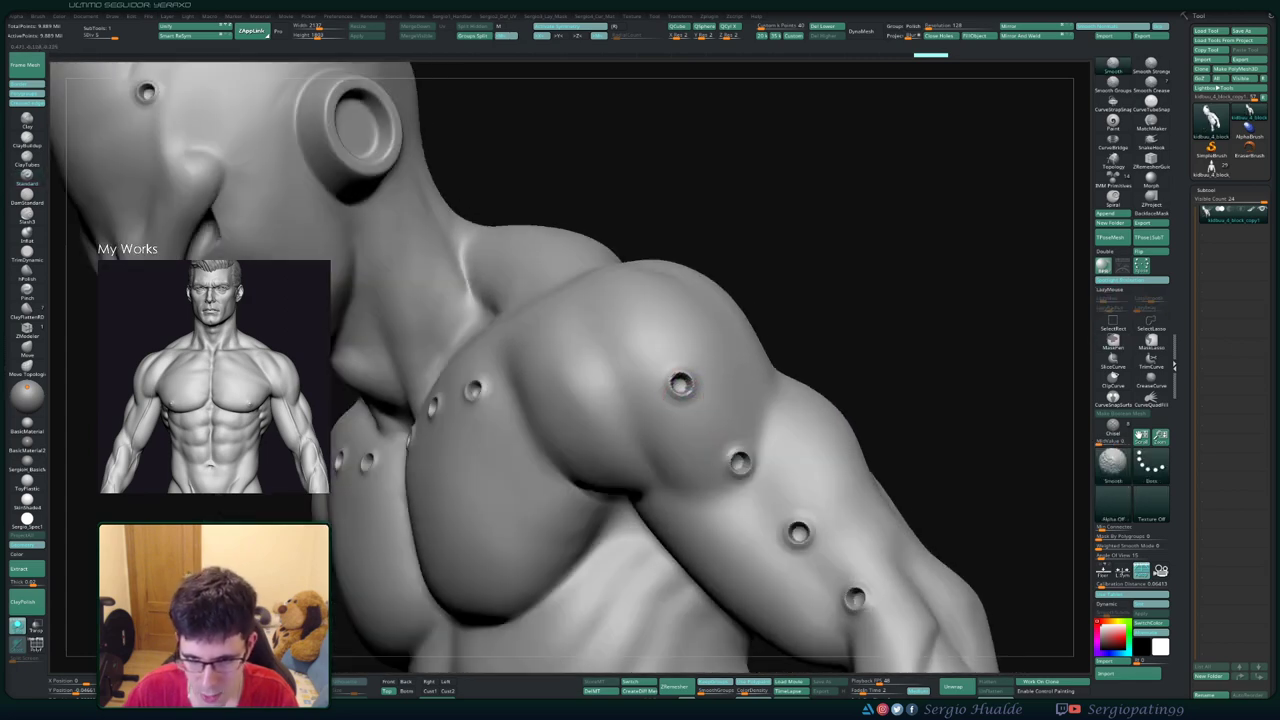
right_drag(741, 458, 705, 400)
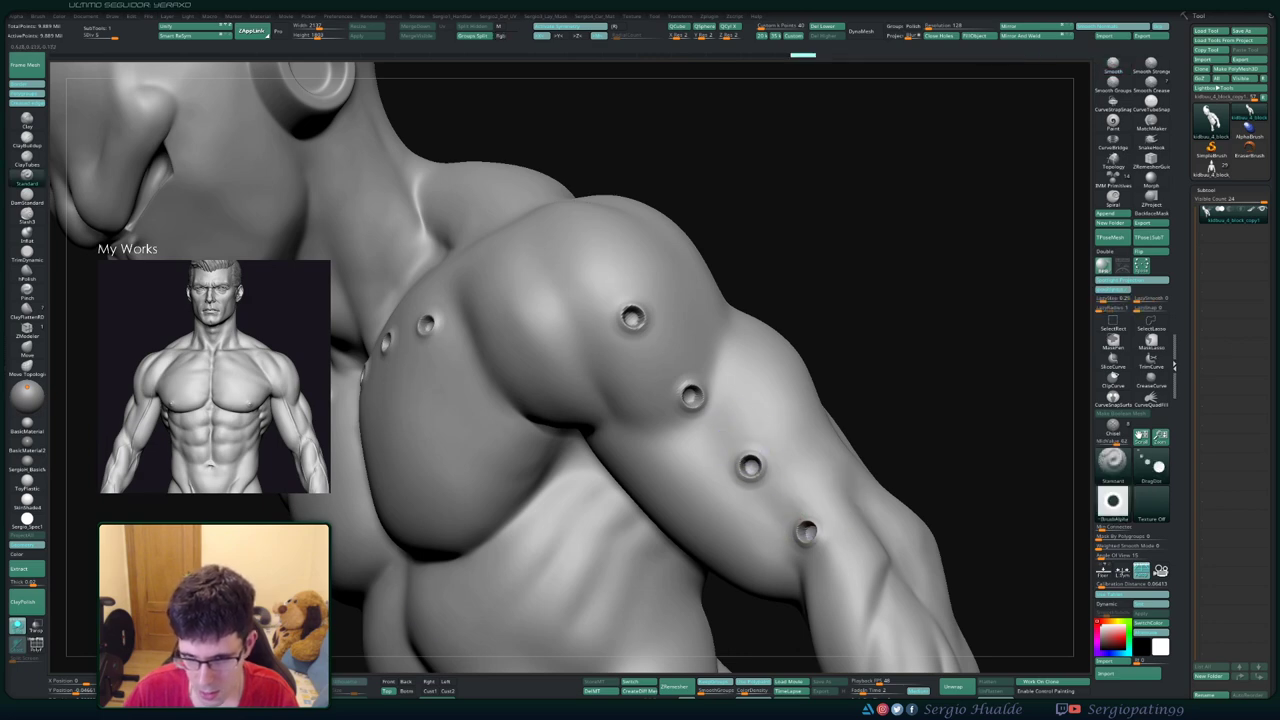
mouse_move(790, 500)
right_down()
mouse_move(808, 471)
mouse_move(802, 488)
right_up()
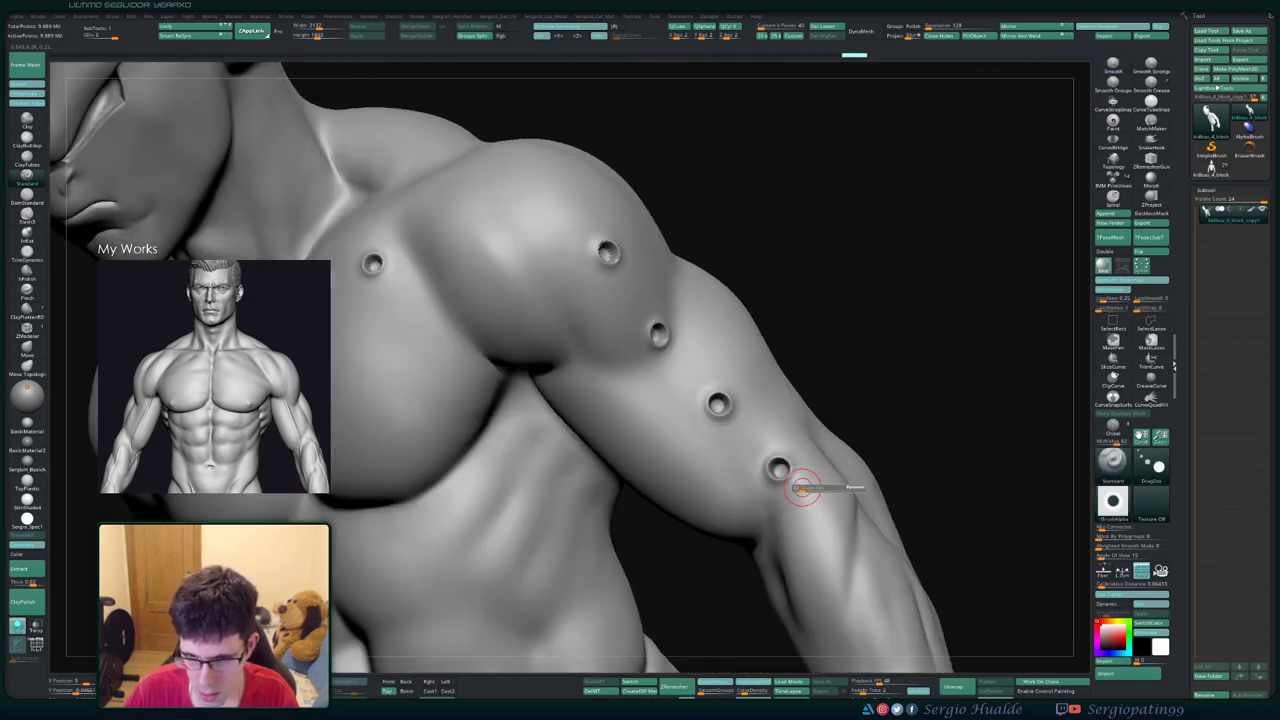
- Smooth the holes below the ear and around a hole on the head
key(shift)
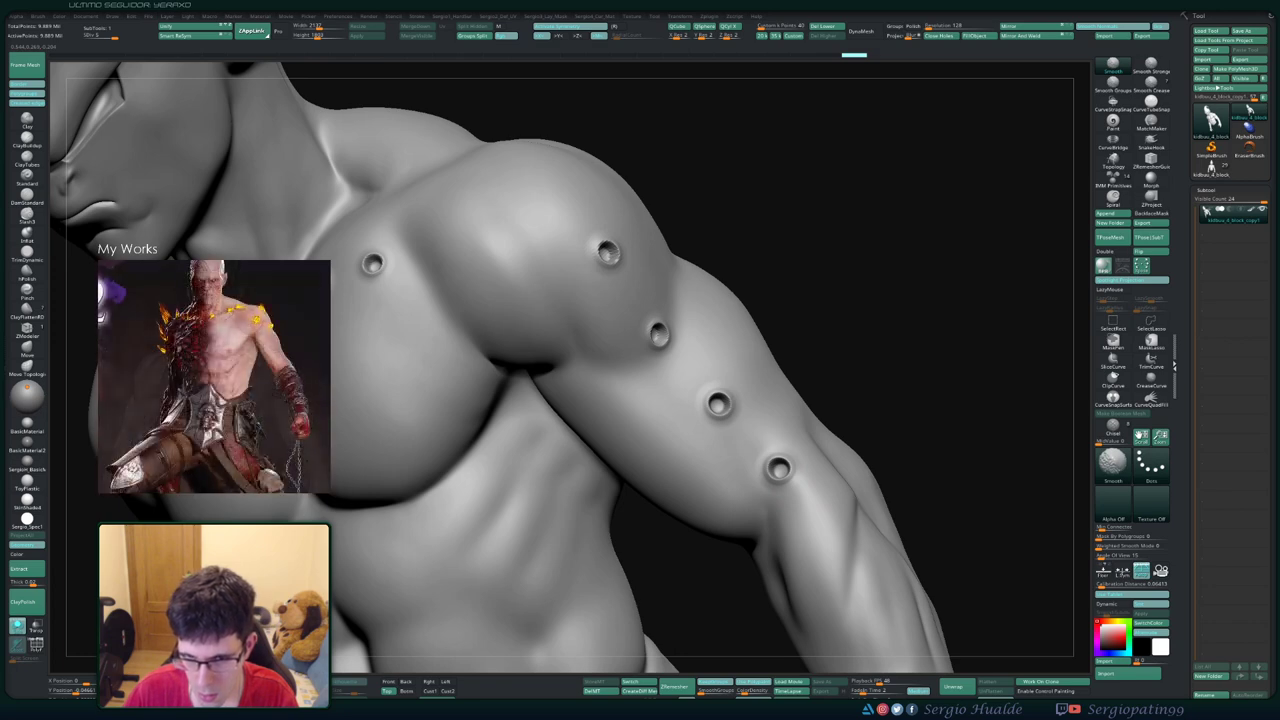
key(ctrl)
mouse_move(661, 432)
alt+right_down()
mouse_move(640, 520)
mouse_move(600, 420)
mouse_move(640, 300)
alt+right_up()
shift+drag(540, 422, 515, 449)
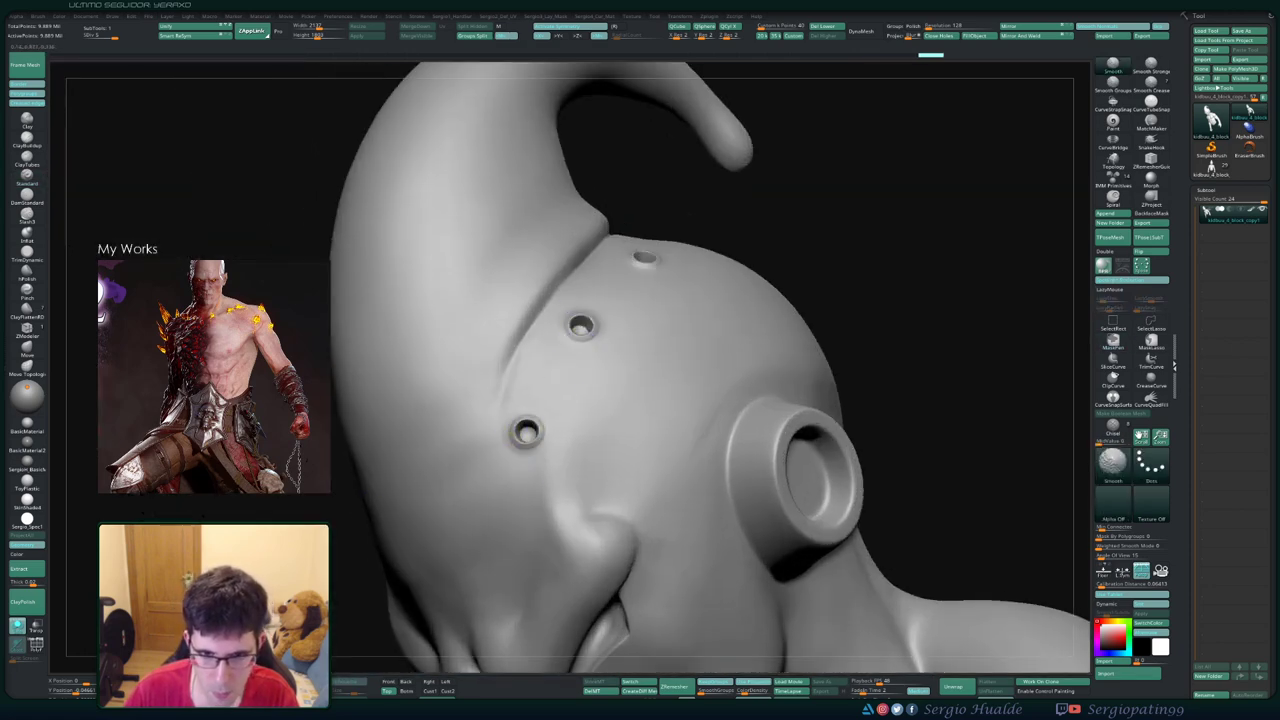
right_drag(603, 346, 640, 312)
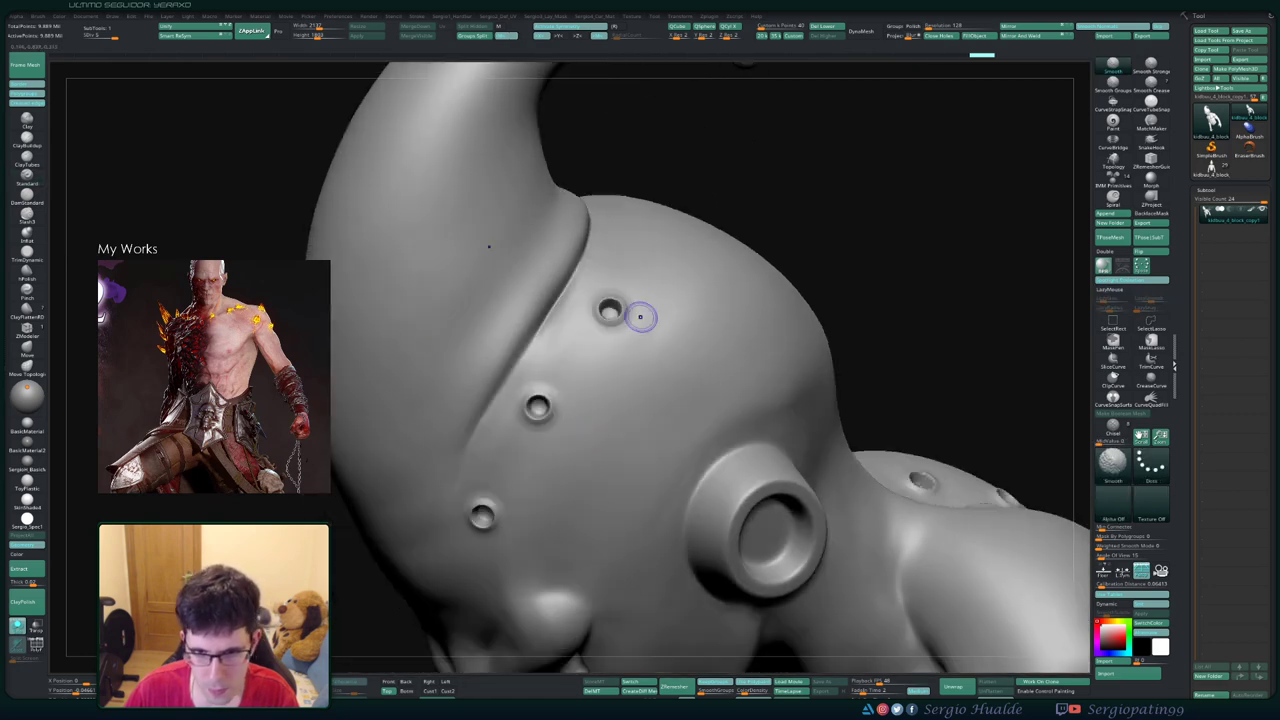
right_drag(640, 314, 608, 318)
key(shift)
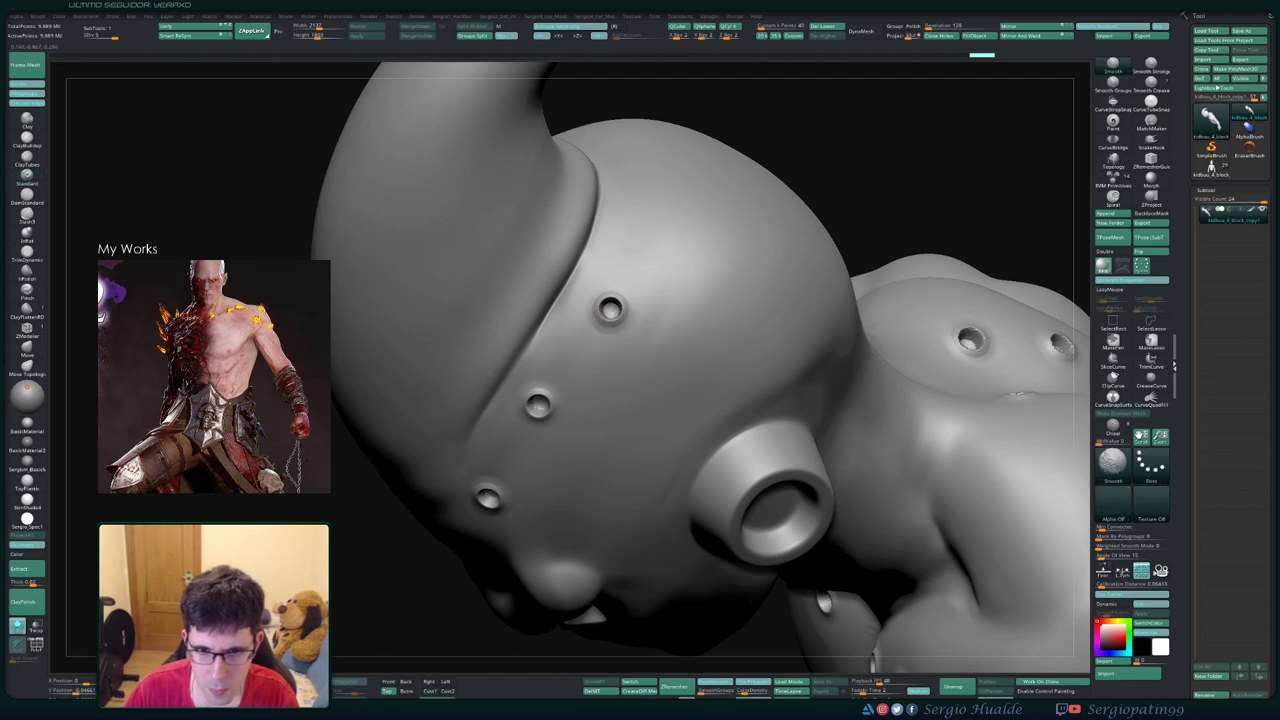
shift+drag(598, 340, 608, 350)
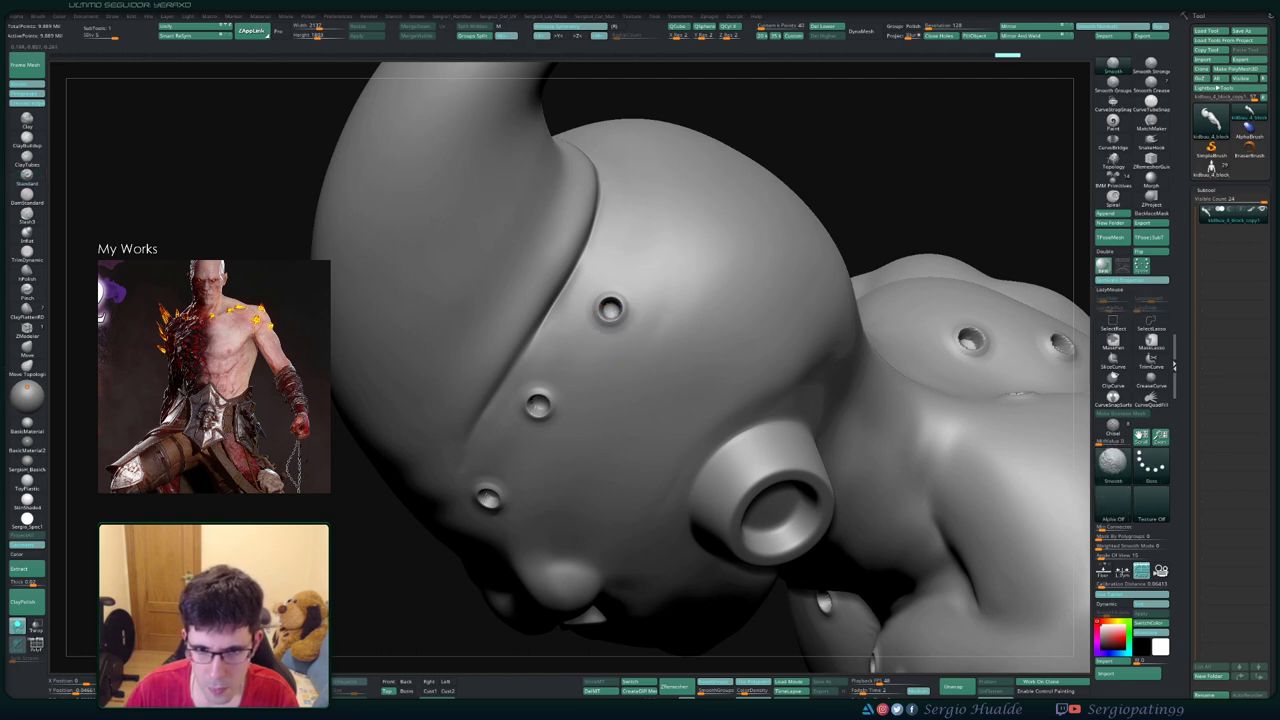
- Undo two history steps, check the chest, then redo one step
key(ctrl+z)
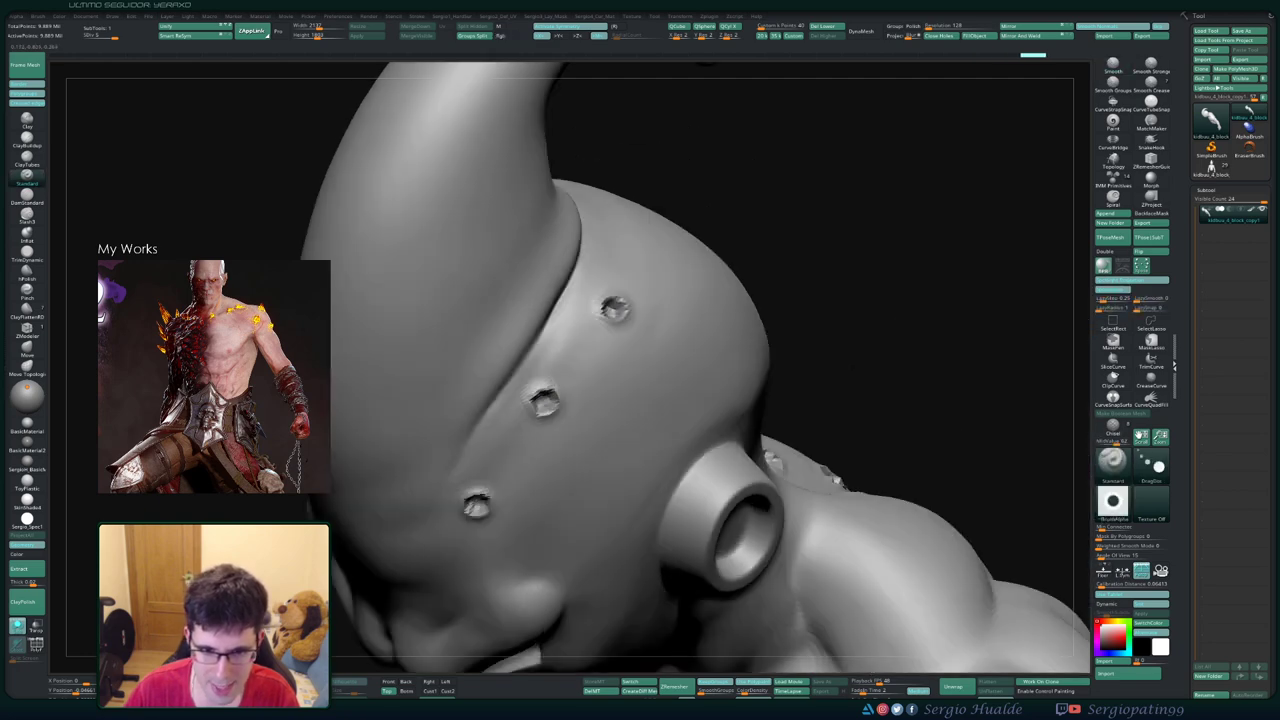
key(ctrl+z)
key(ctrl+z)
key(ctrl+z)
drag(900, 300, 733, 393)
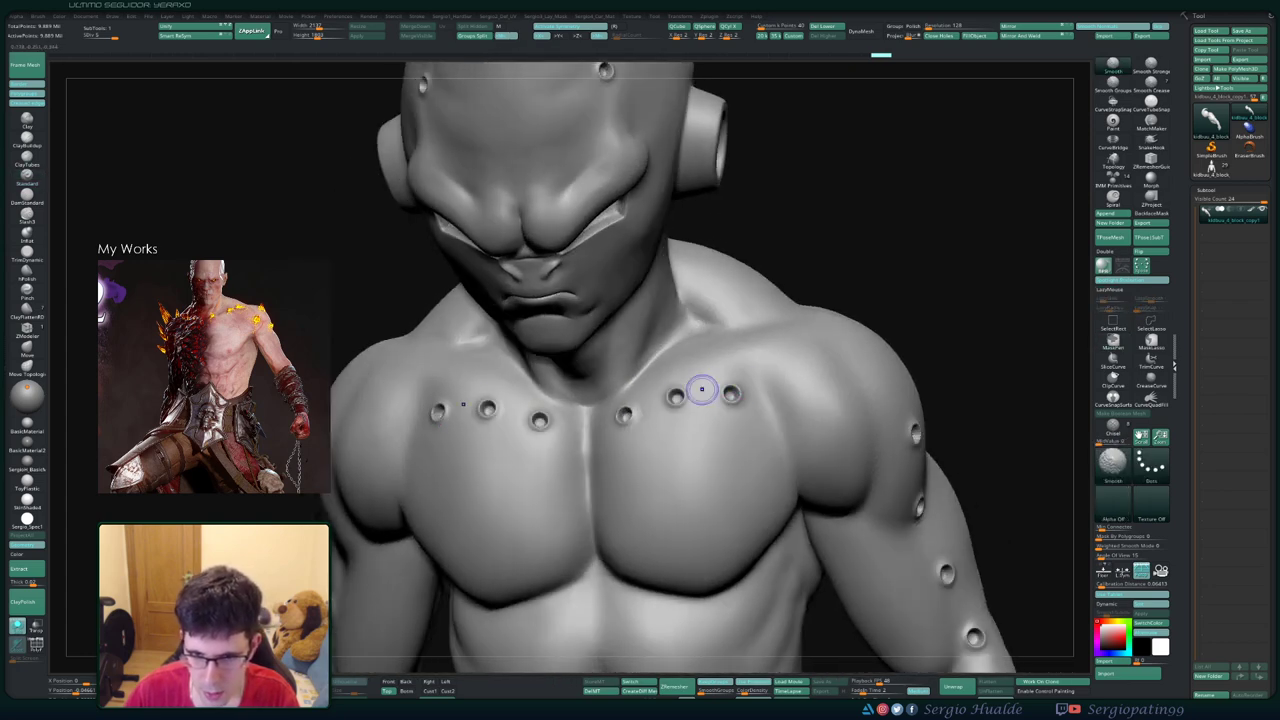
key(ctrl+shift+z)
key(ctrl+shift+z)
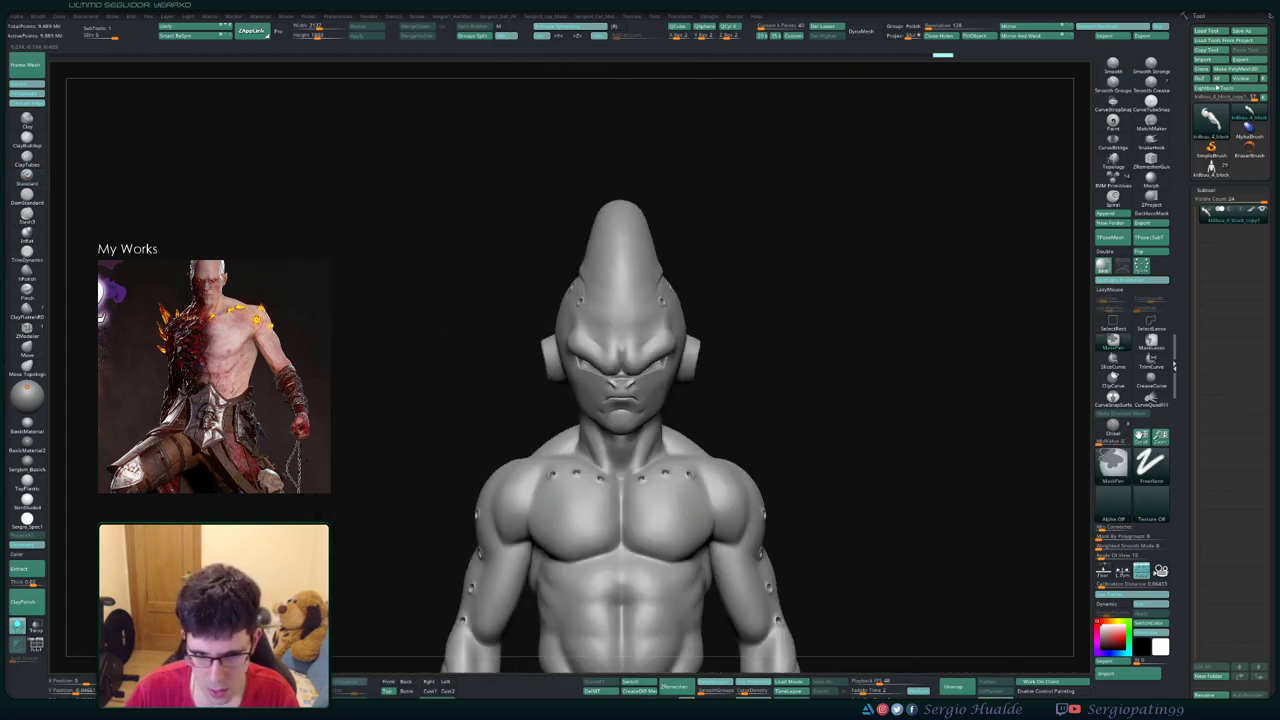
- Redo five history steps and undo two until the back holes look round
drag(880, 480, 684, 477)
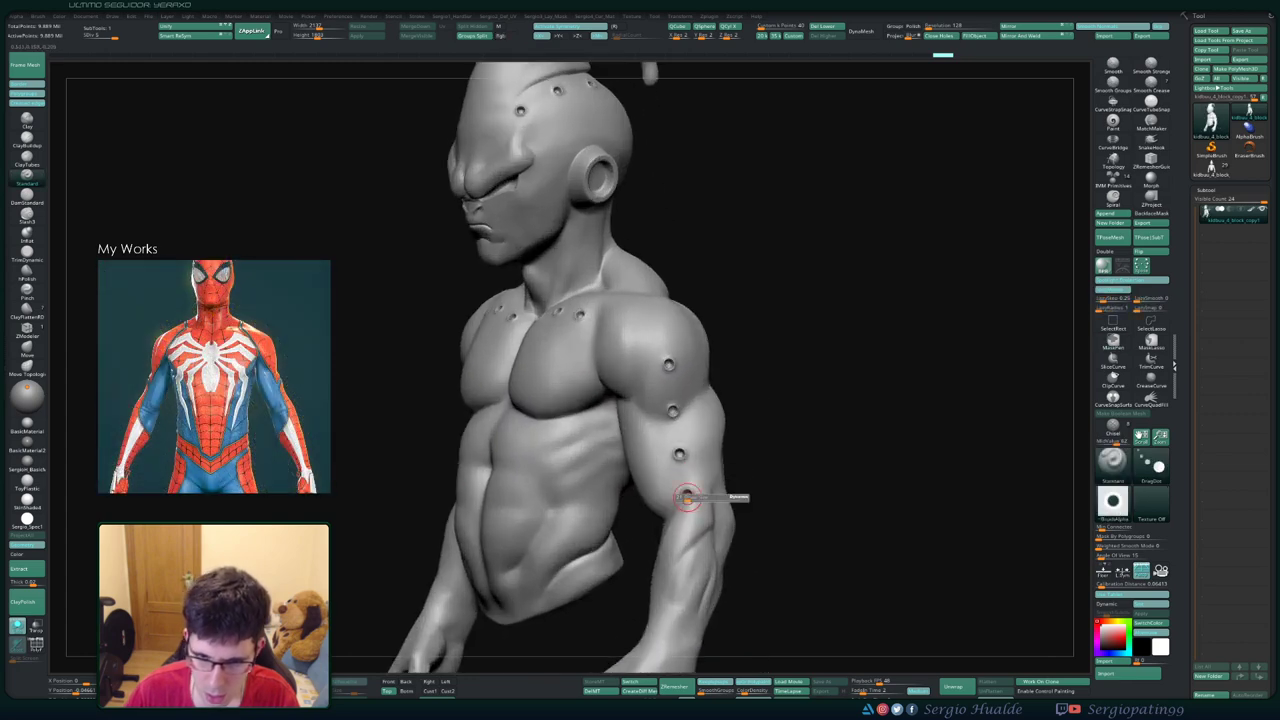
key(ctrl+shift+z)
key(ctrl+shift+z)
key(ctrl+shift+z)
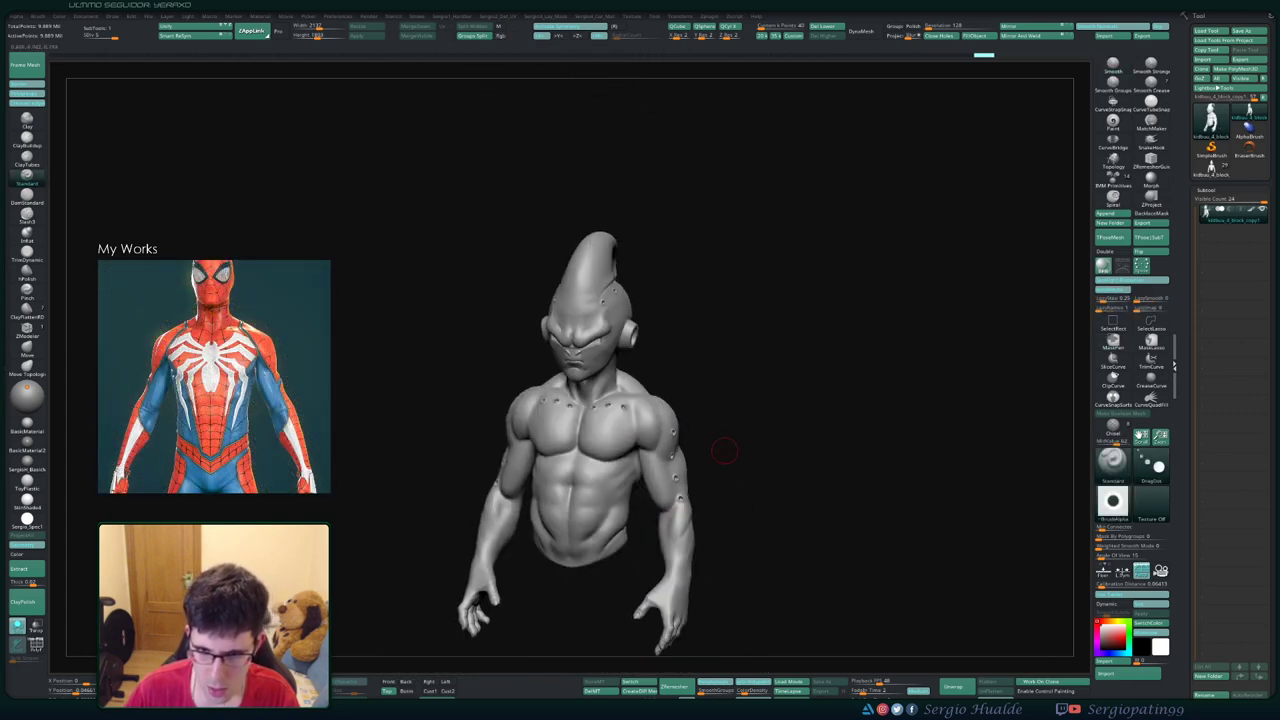
key(ctrl+shift+z)
key(ctrl+shift+z)
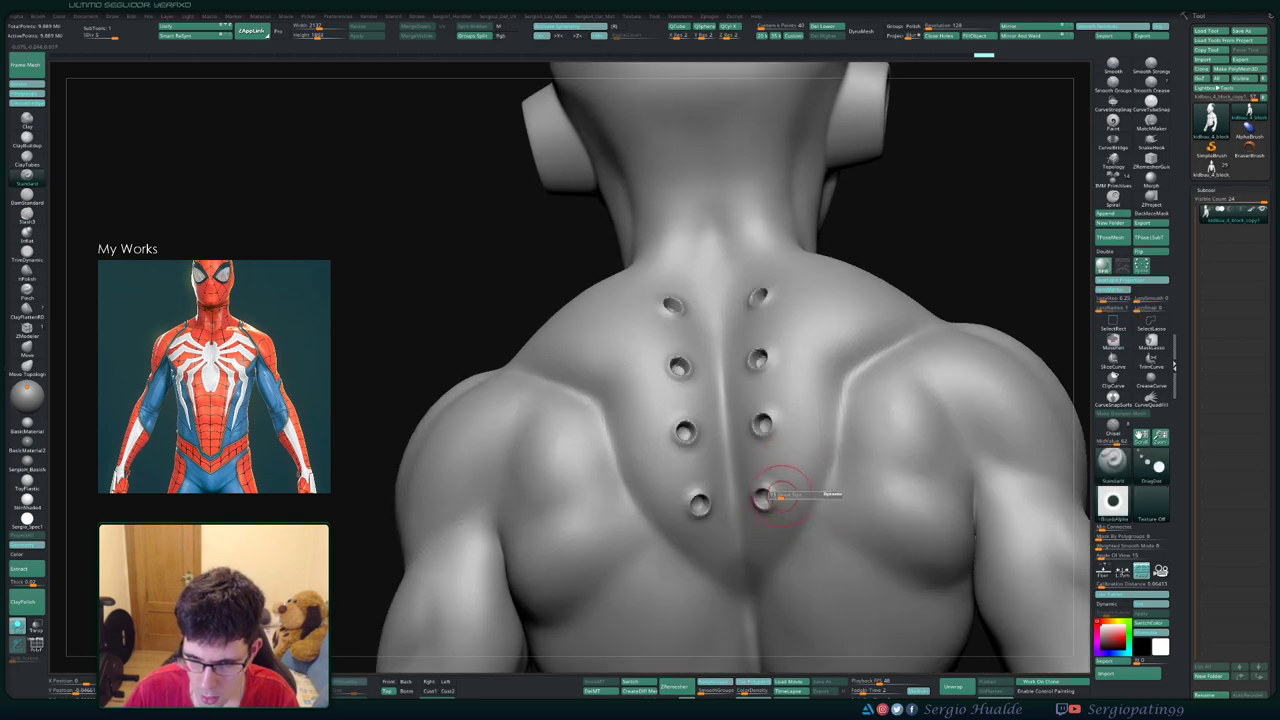
key(ctrl+shift+z)
key(ctrl+shift+z)
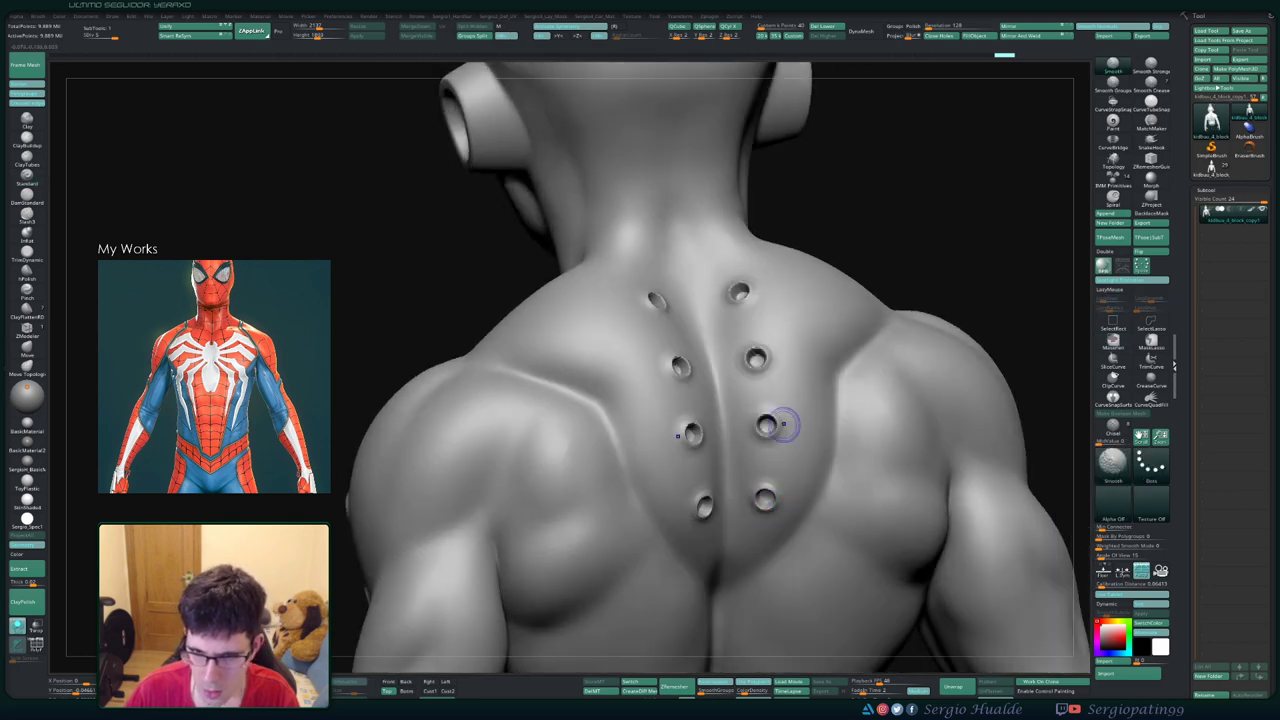
key(ctrl+shift+z)
key(ctrl+shift+z)
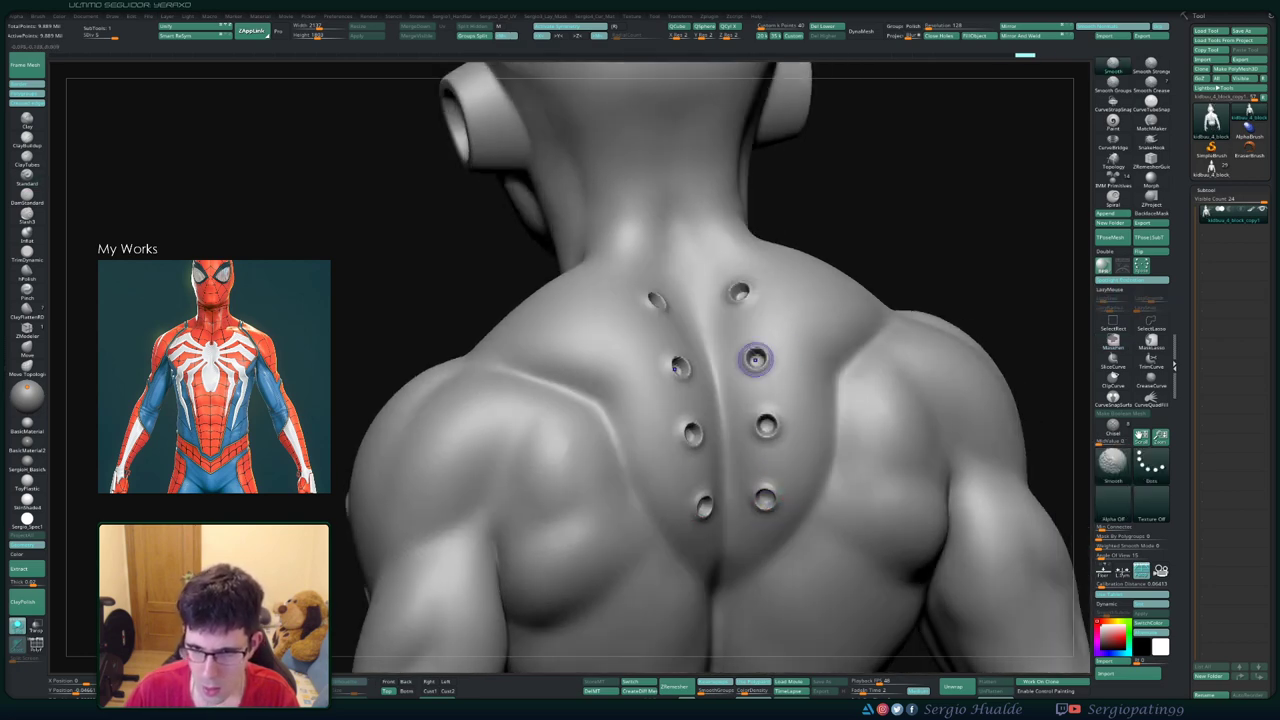
key(ctrl+shift+z)
key(ctrl+z)
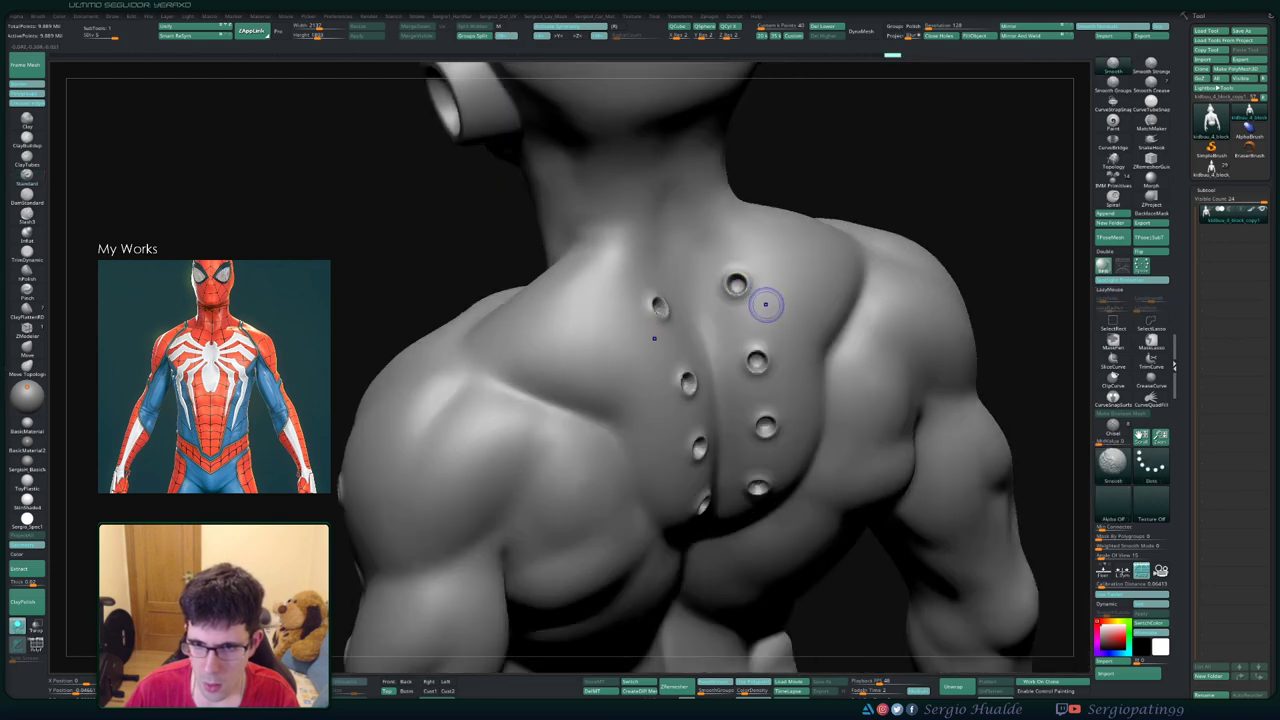
key(ctrl+z)
key(ctrl+z)
- Toggle Smooth, zoom in on the back holes and neck, and briefly open the Alpha list
key(shift)
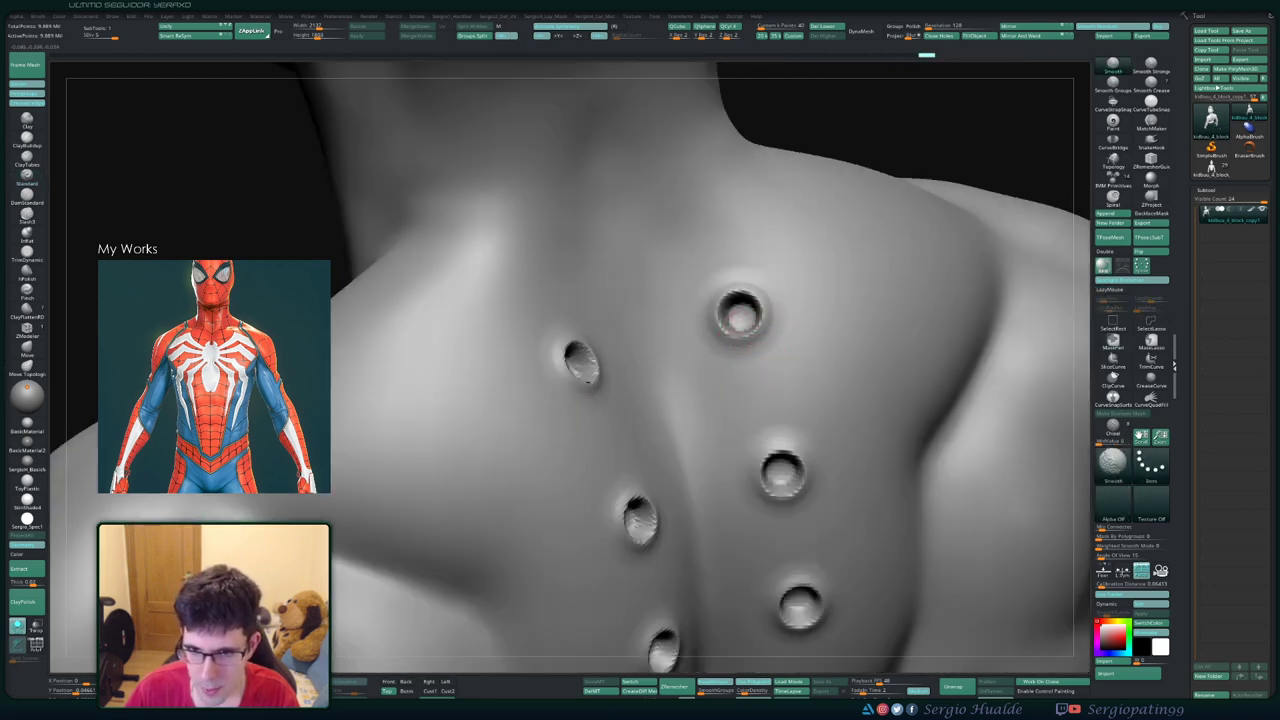
key(f)
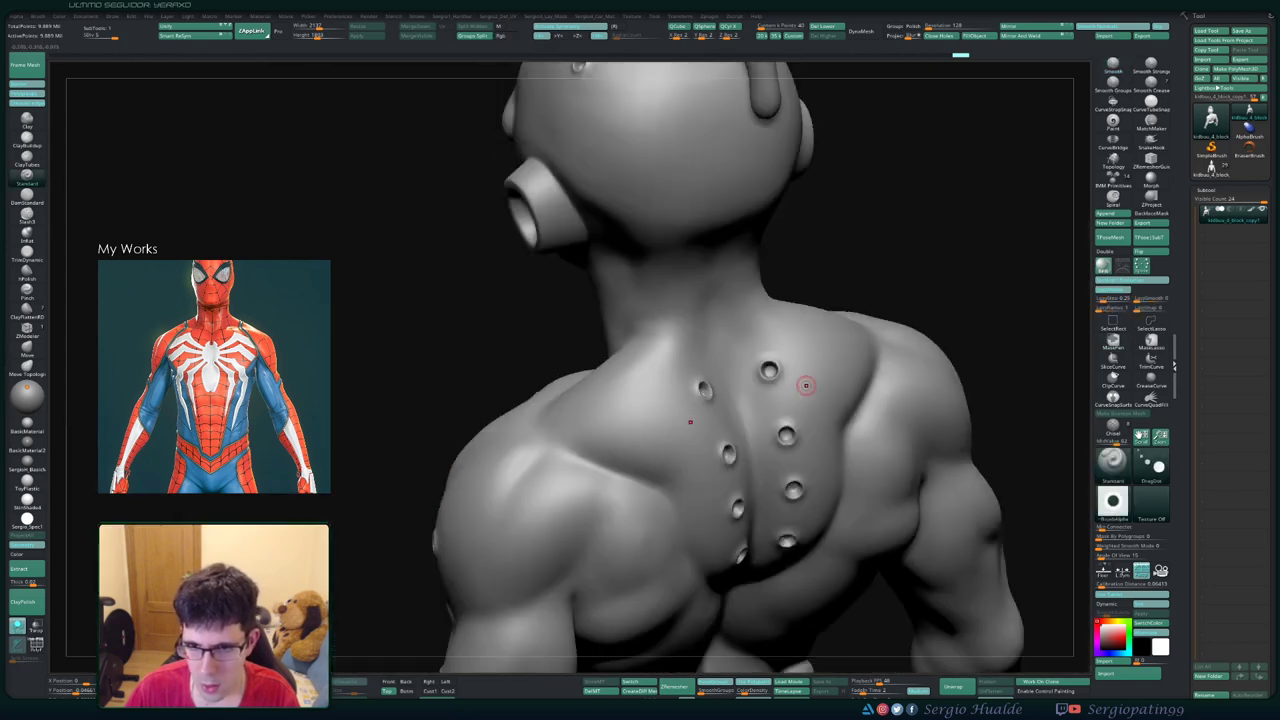
drag(900, 200, 714, 337)
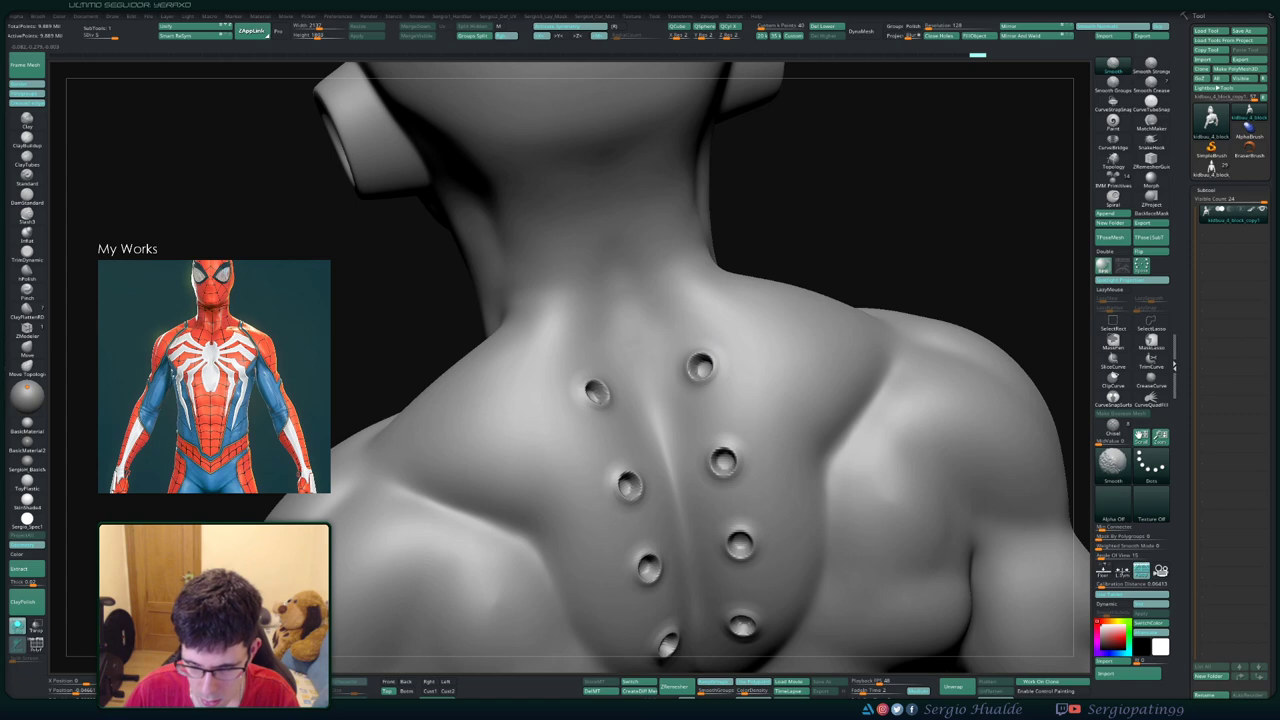
drag(1000, 200, 980, 150)
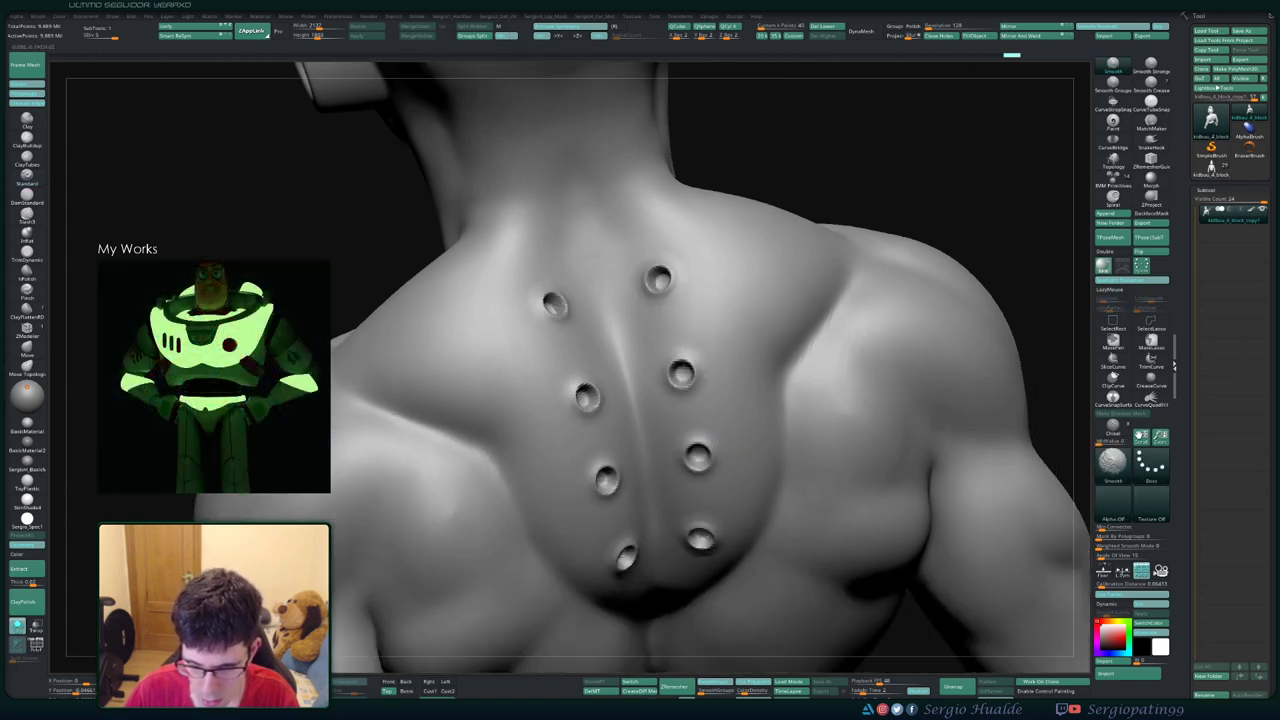
drag(700, 510, 705, 560)
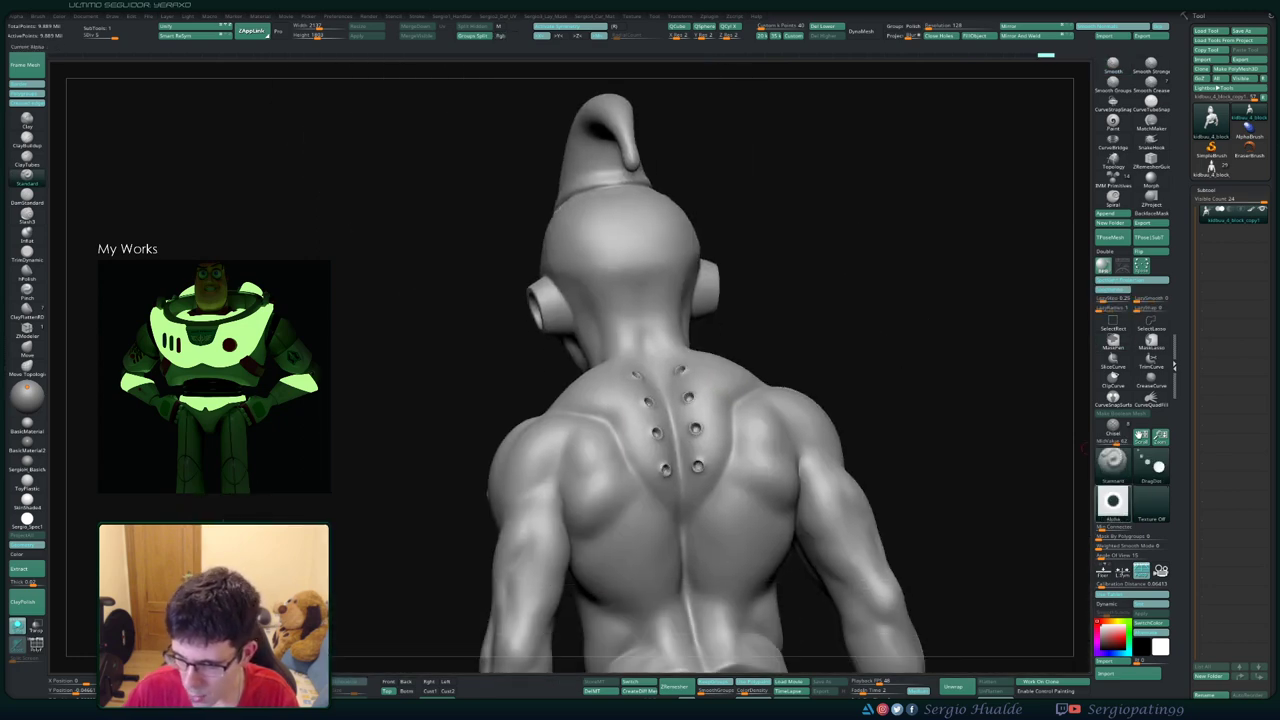
click(1112, 500)
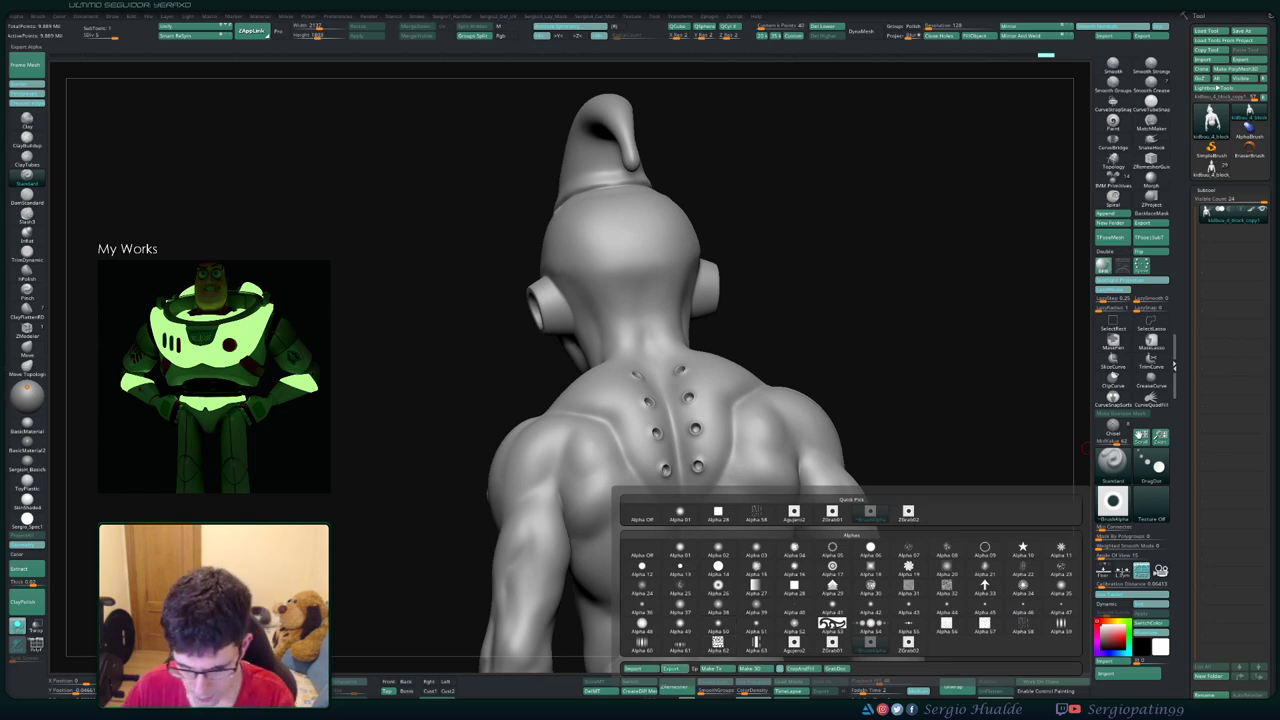
mouse_move(606, 440)
right_down()
mouse_move(807, 379)
mouse_move(660, 440)
mouse_move(640, 425)
right_up()
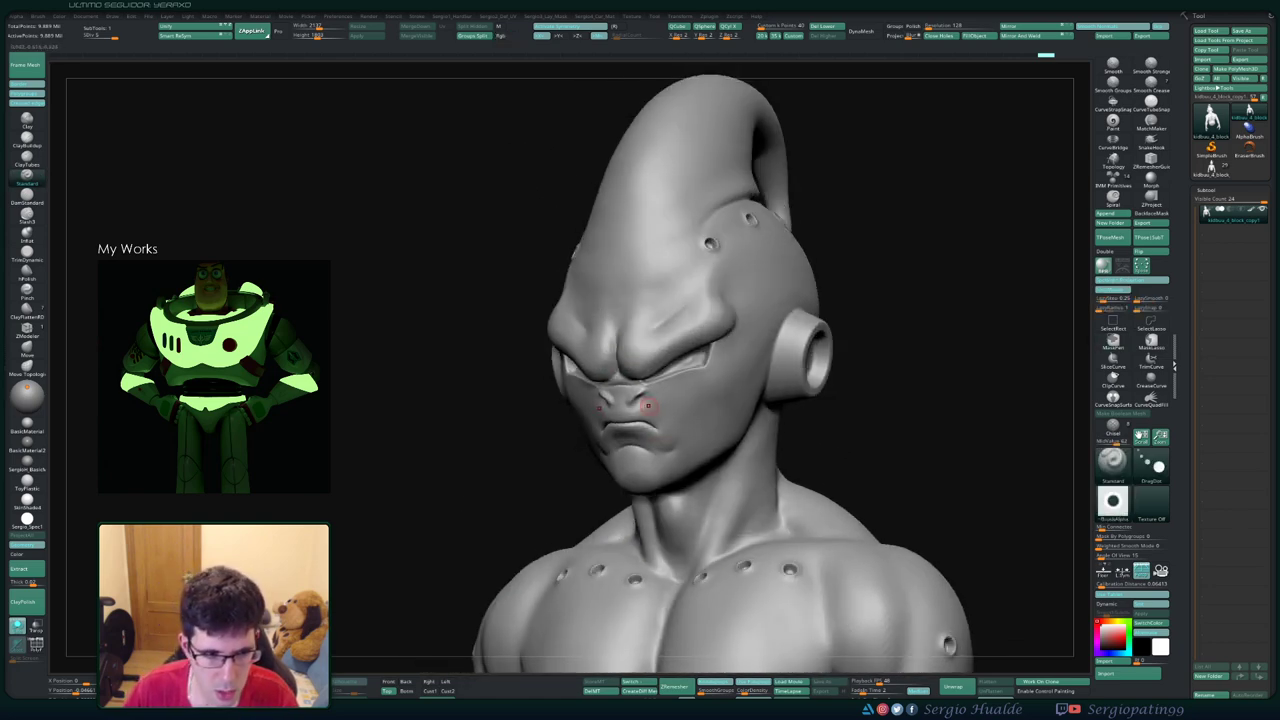
- Select the Move brush (B, M, V), check the head in profile, and bring up the quick brush palette
key(b)
key(m)
key(v)
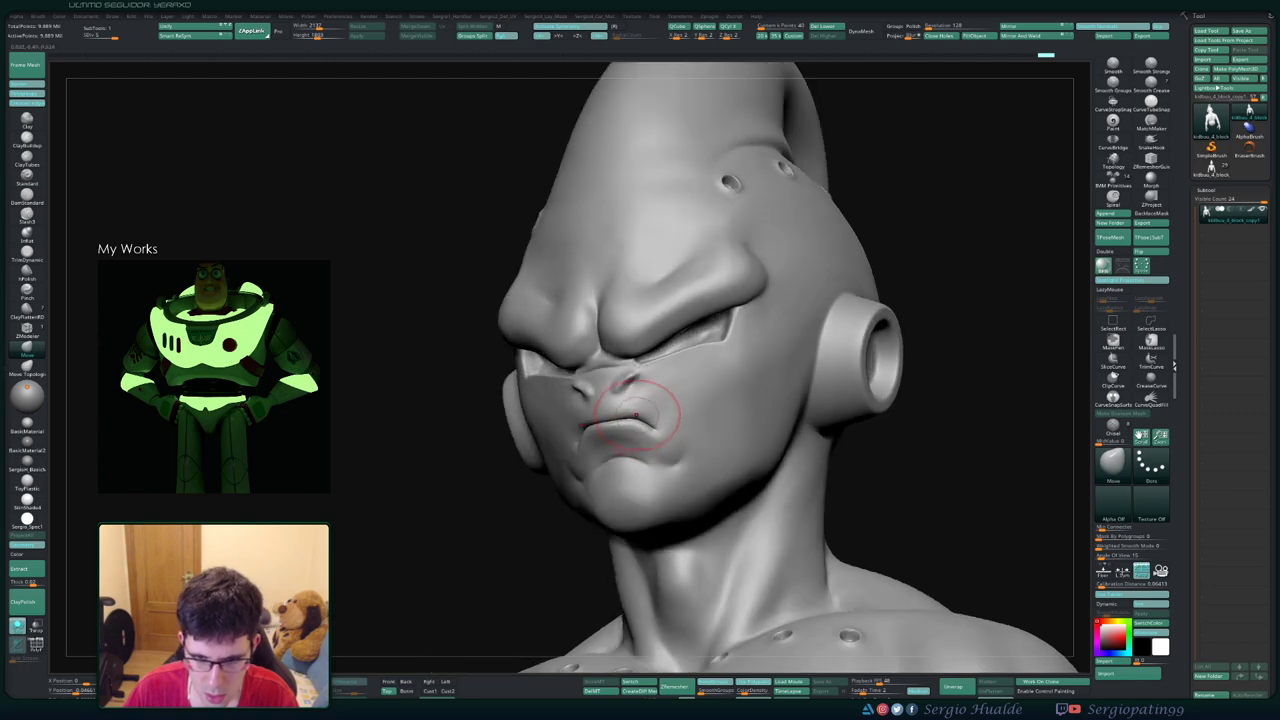
right_drag(660, 428, 608, 430)
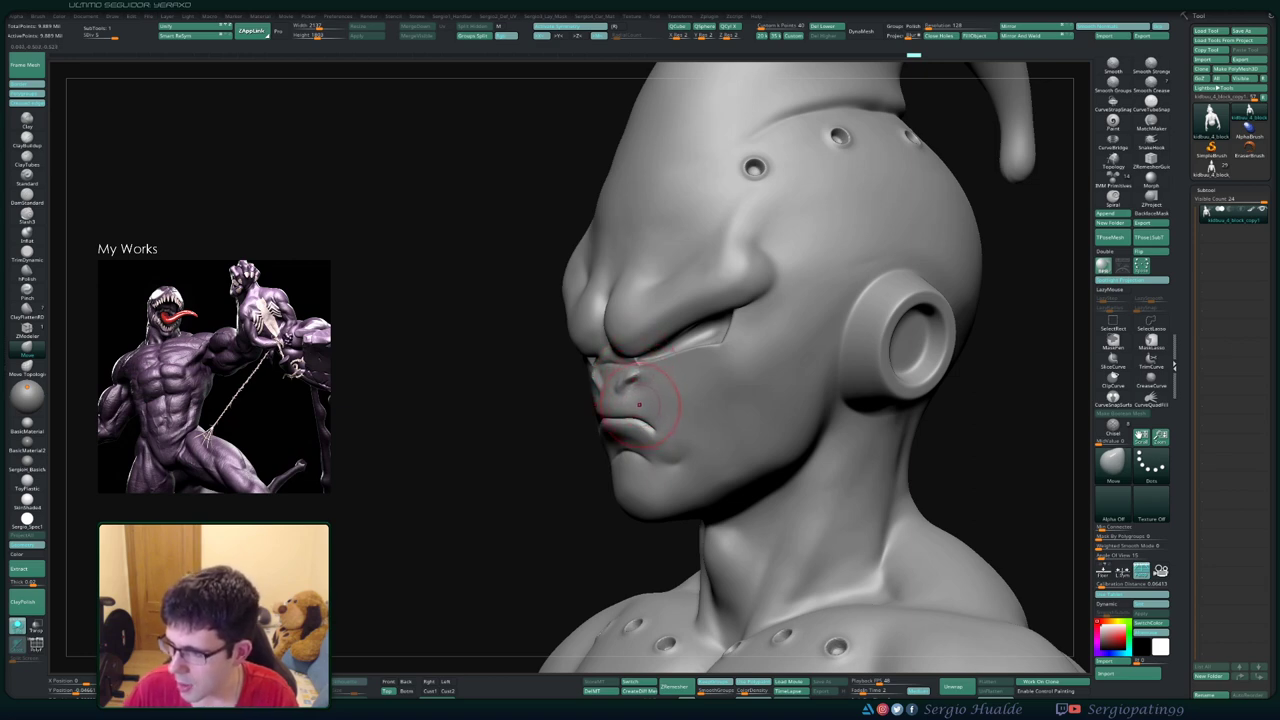
right_drag(636, 392, 686, 386)
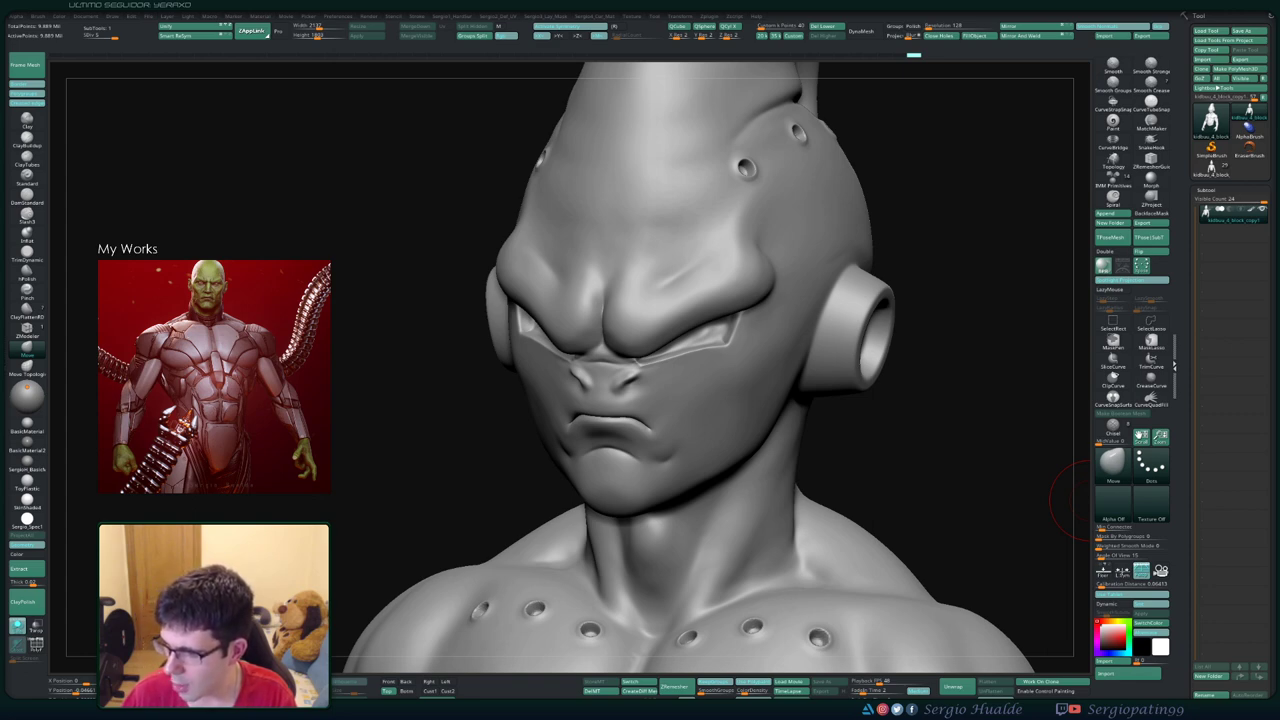
right_click(937, 168)
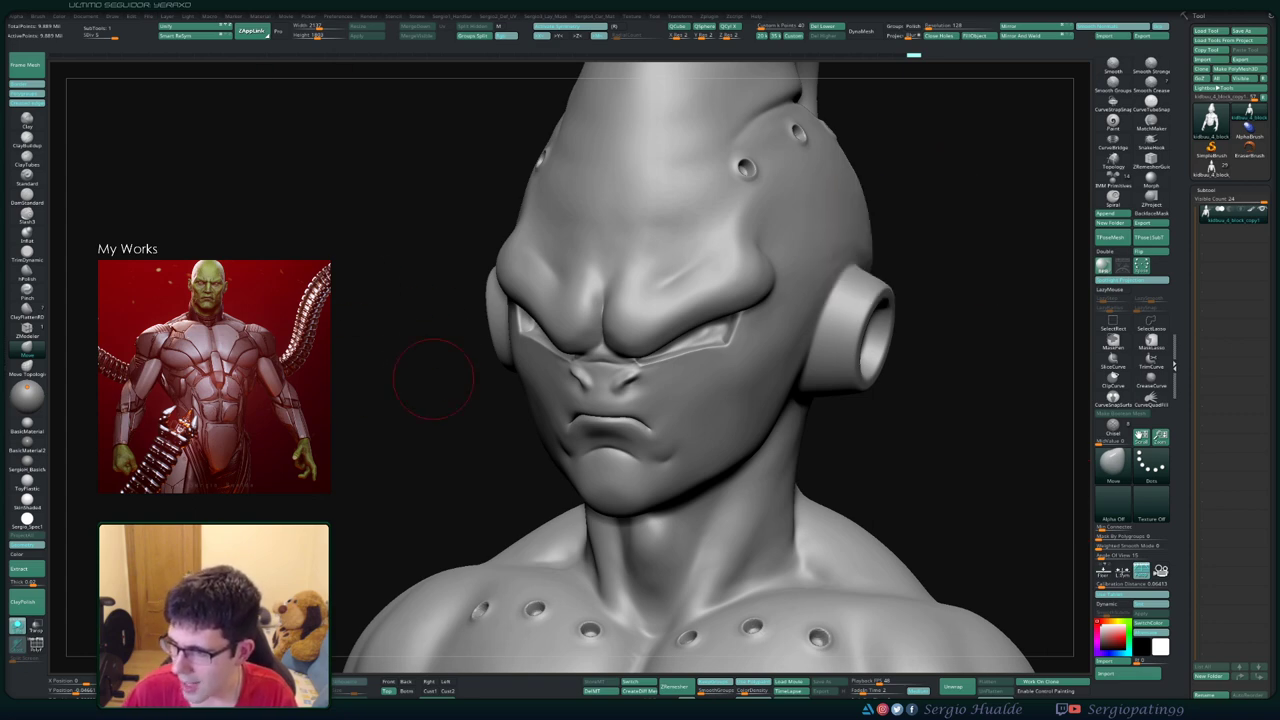
drag(433, 378, 543, 306)
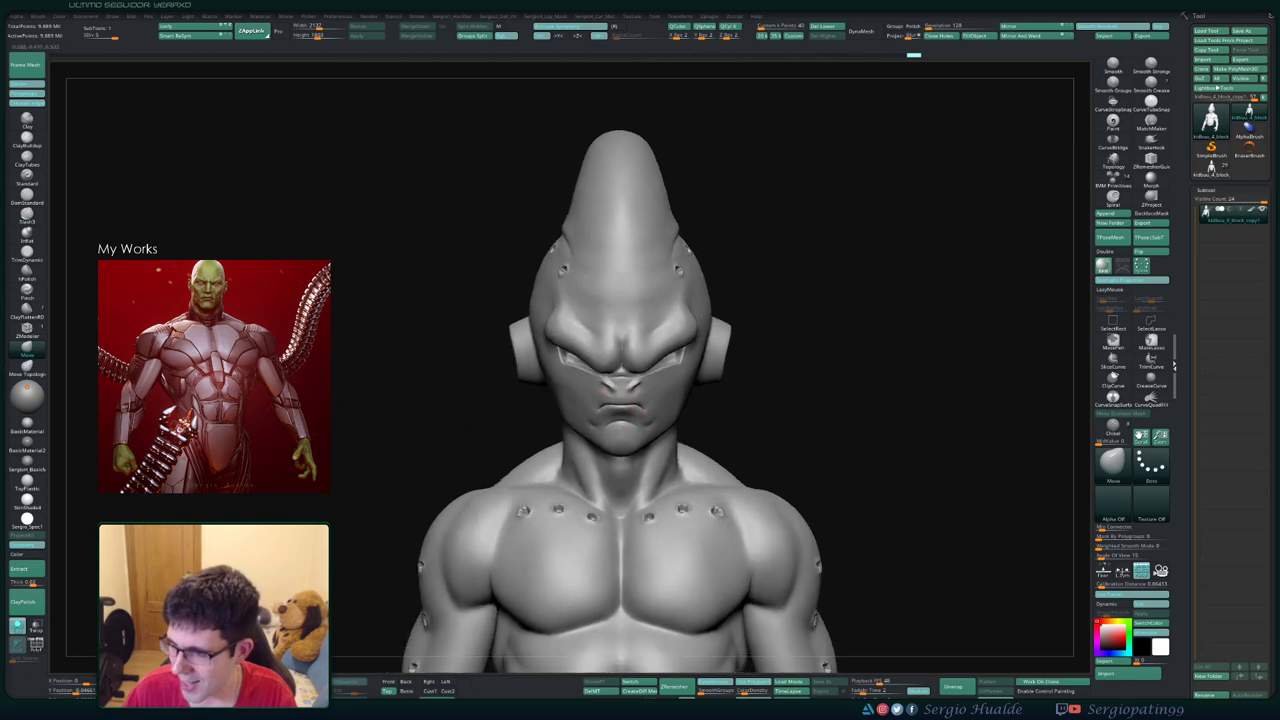
alt+drag(900, 400, 845, 367)
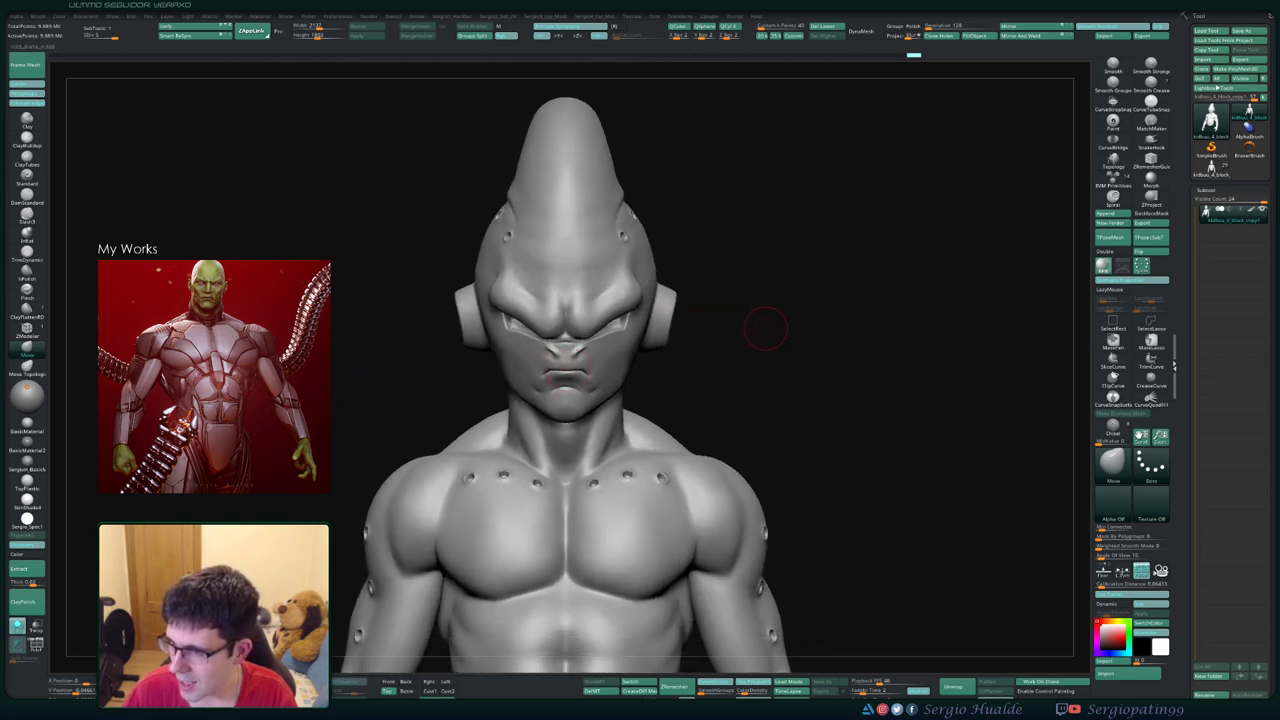
drag(765, 330, 700, 365)
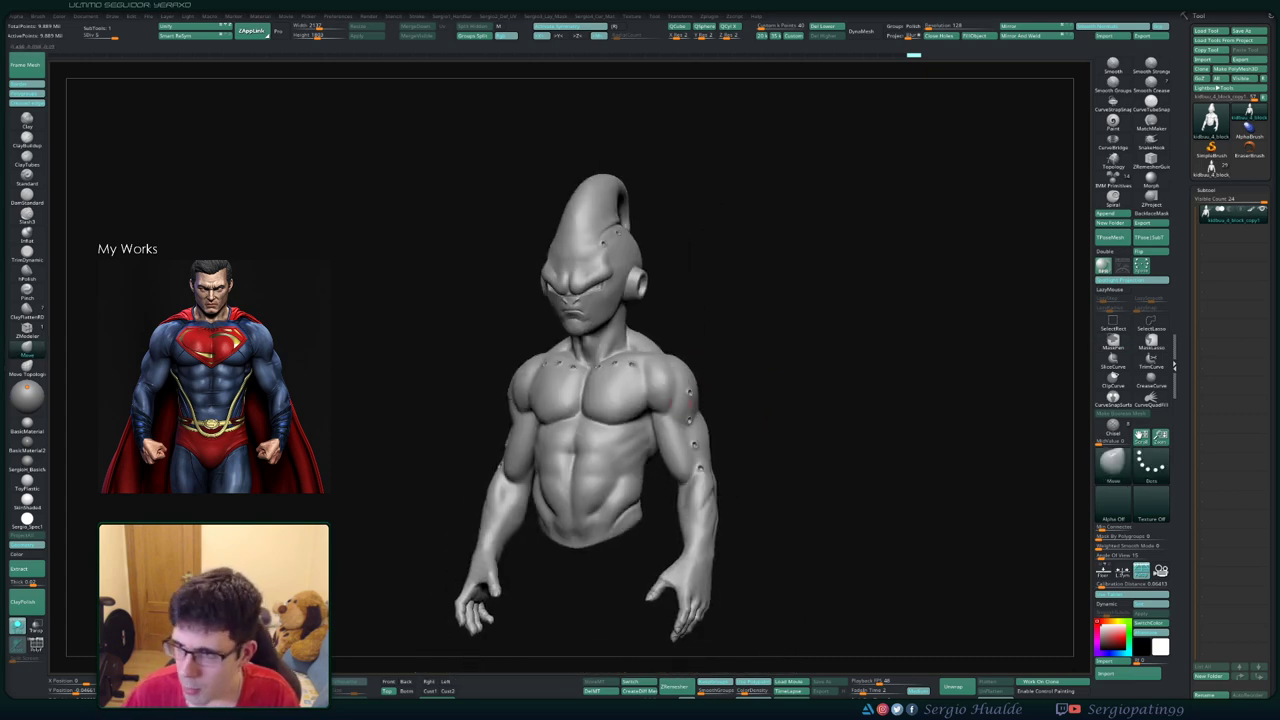
- Duplicate the bust into a new subtool and set masking to a Freehand stroke
key(ctrl+shift)
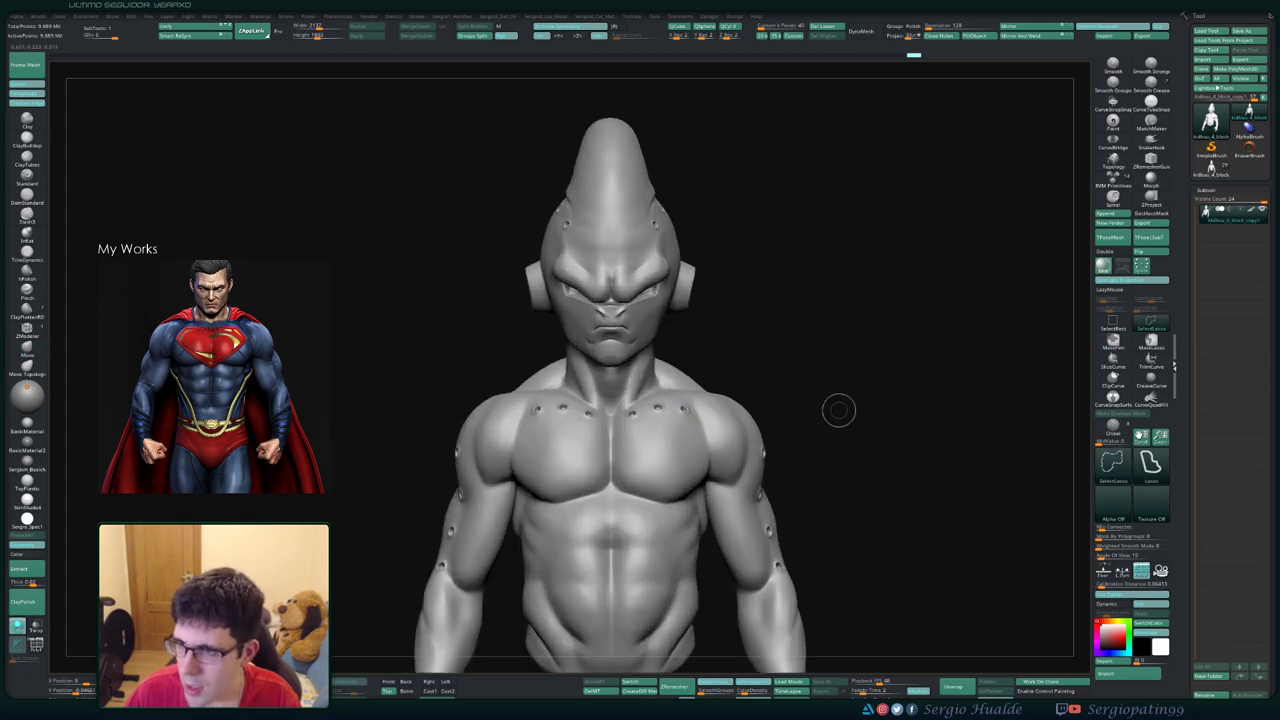
key(ctrl+shift+d)
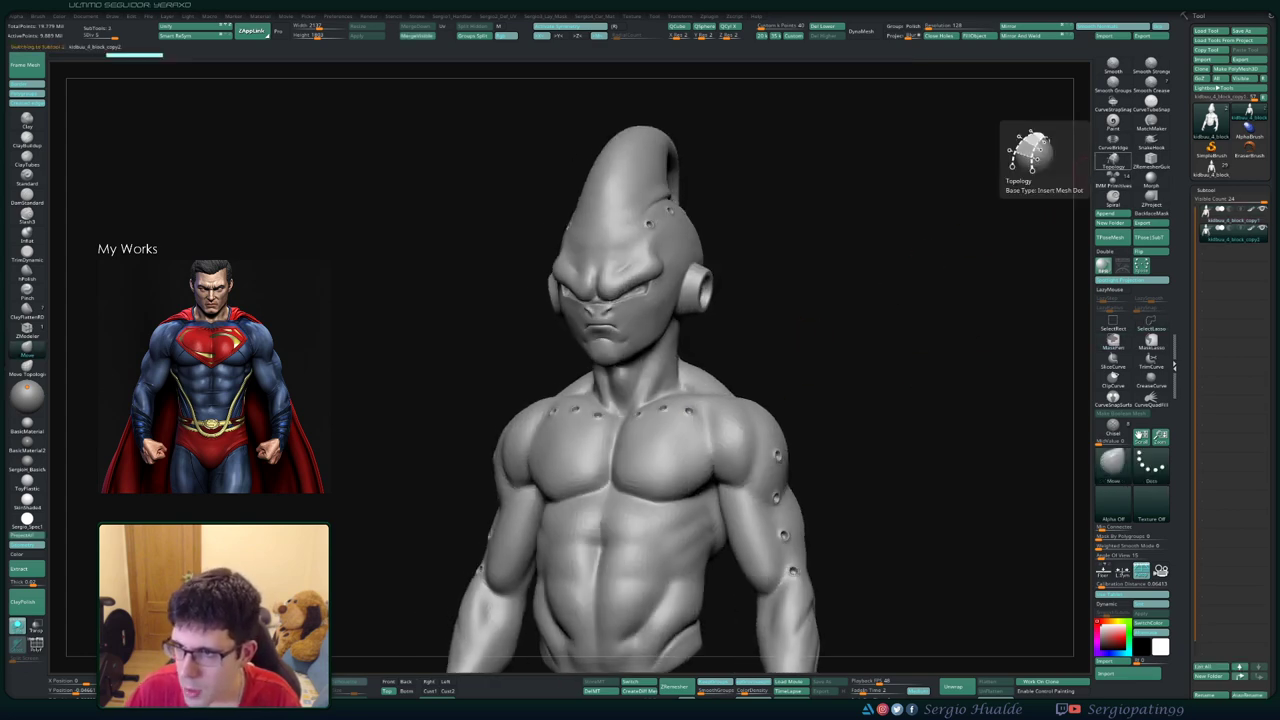
click(1113, 341)
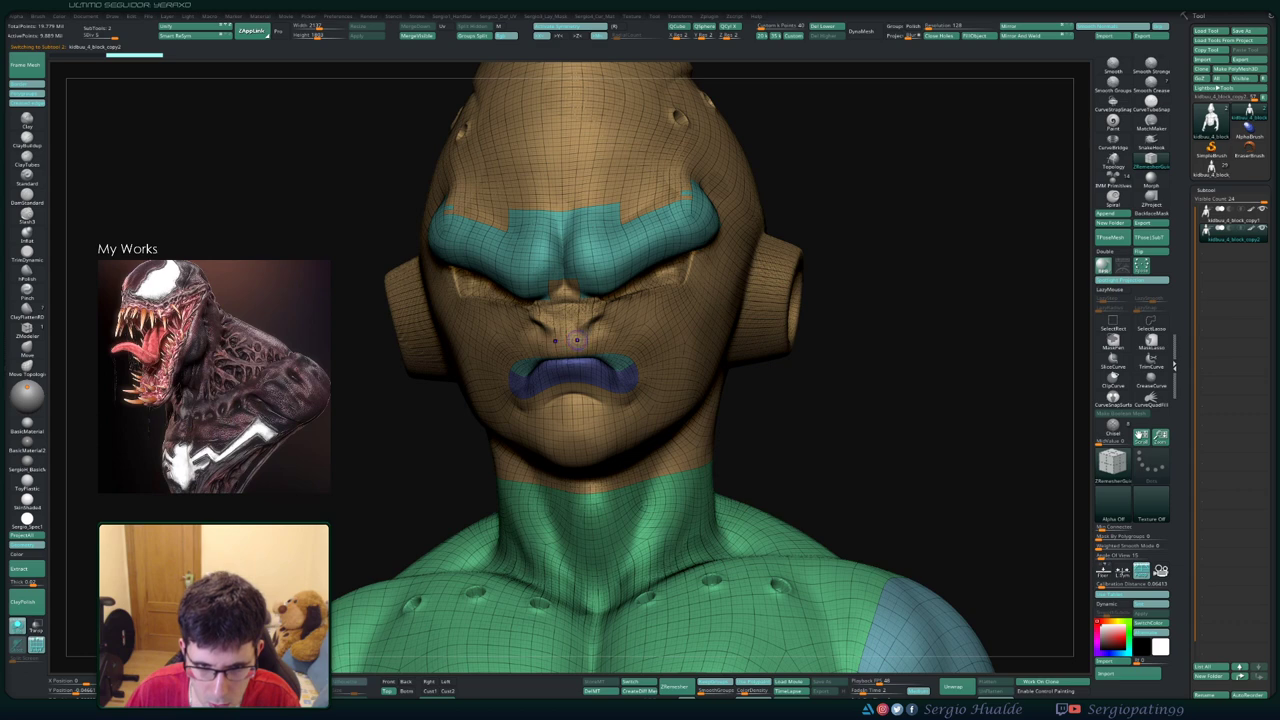
- Hide the polygroup overlay and draw a guide curve up the cheek along the nasolabial fold
key(shift+f)
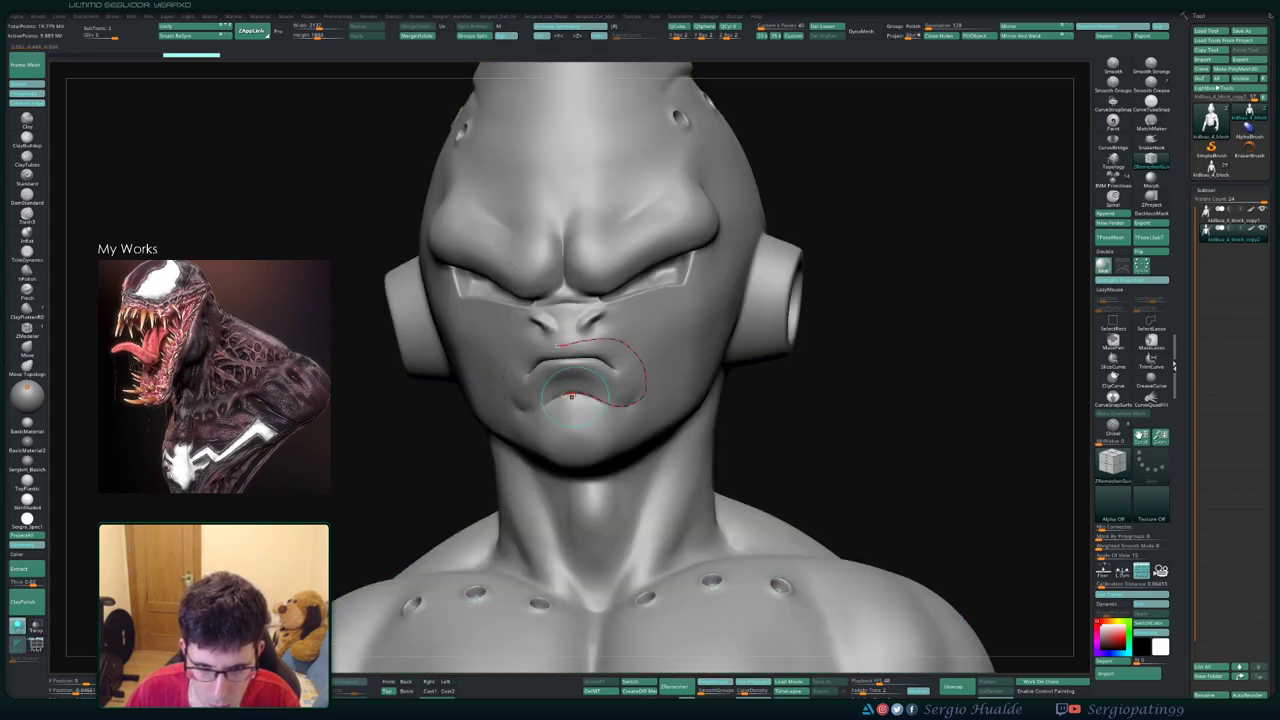
right_drag(573, 395, 567, 362)
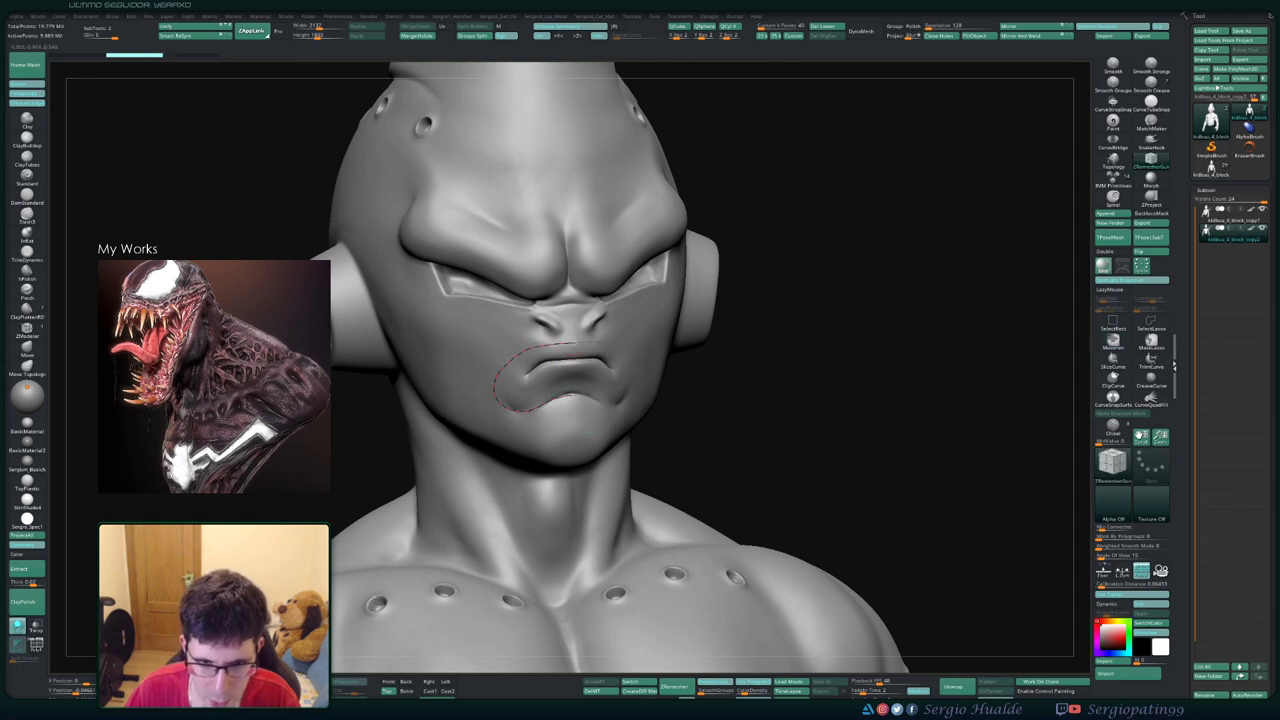
mouse_move(588, 410)
right_down()
mouse_move(616, 369)
mouse_move(563, 356)
right_up()
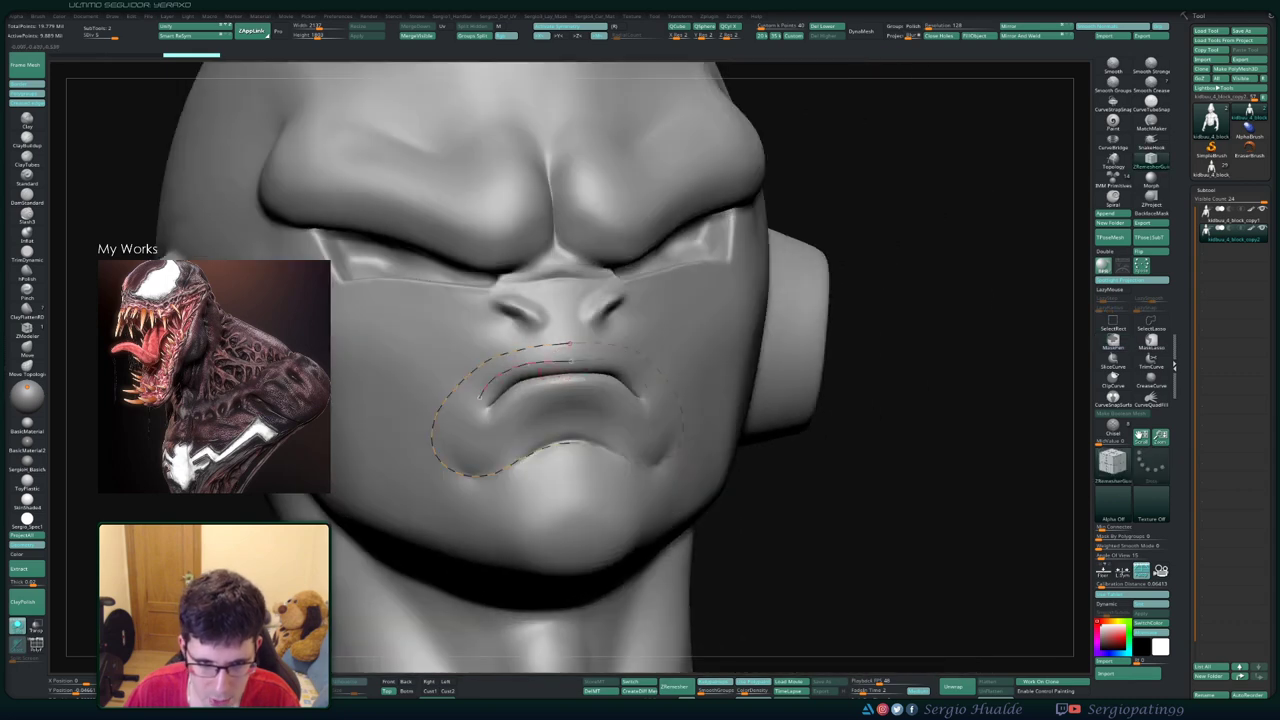
mouse_move(563, 356)
alt+right_down()
mouse_move(590, 330)
mouse_move(680, 340)
mouse_move(620, 400)
alt+right_up()
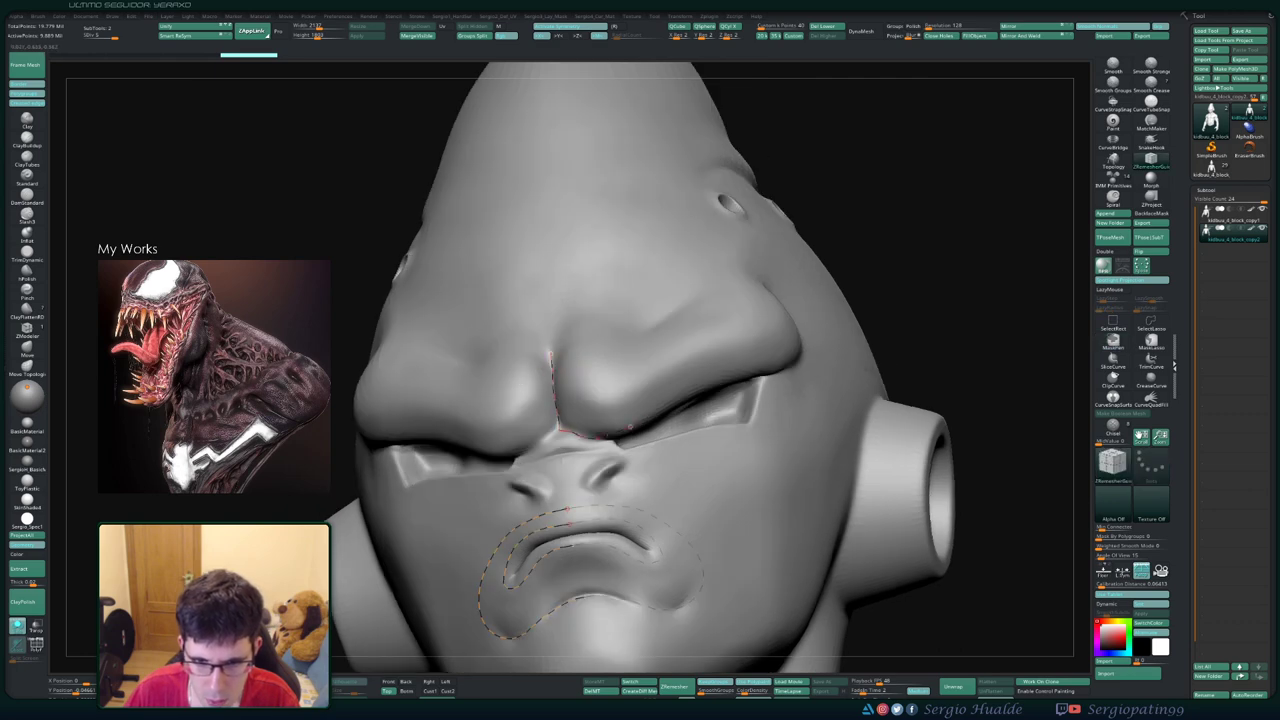
drag(630, 428, 765, 366)
mouse_move(798, 349)
right_down()
mouse_move(771, 357)
mouse_move(771, 334)
mouse_move(826, 343)
right_up()
click(820, 333)
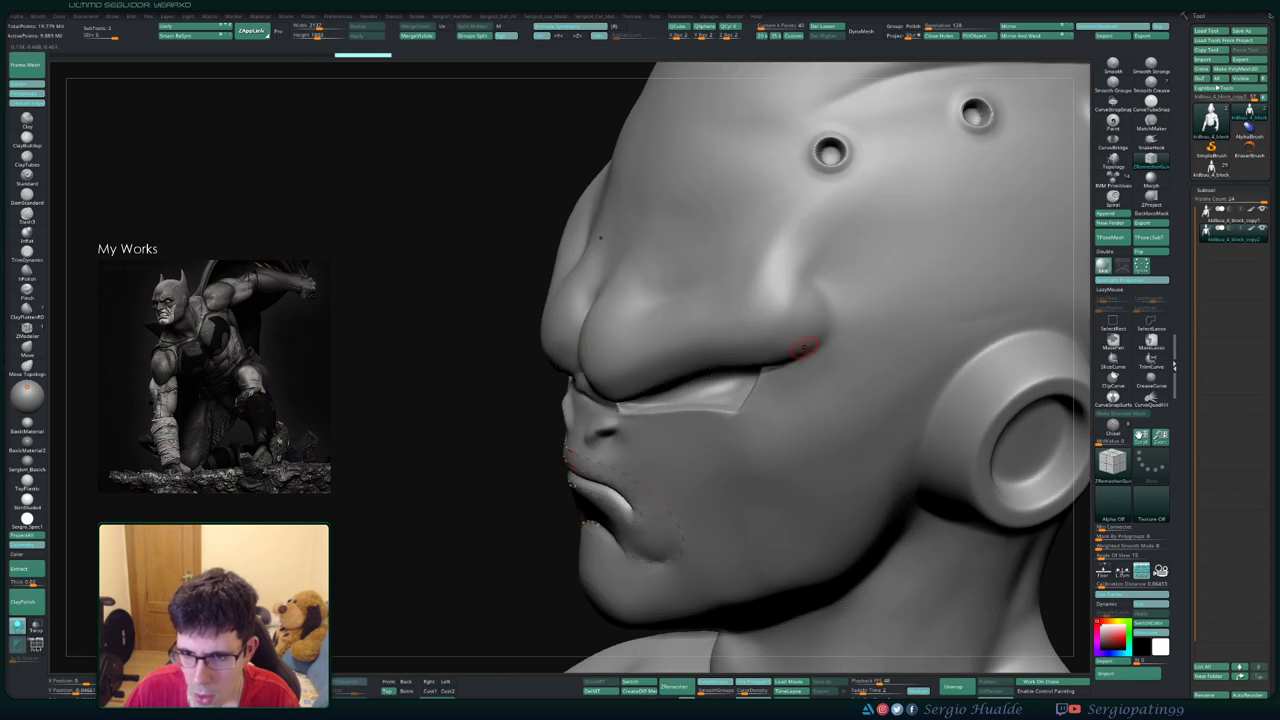
- Draw guide curves across the nose and up the nose bridge toward the brow
right_drag(636, 307, 730, 341)
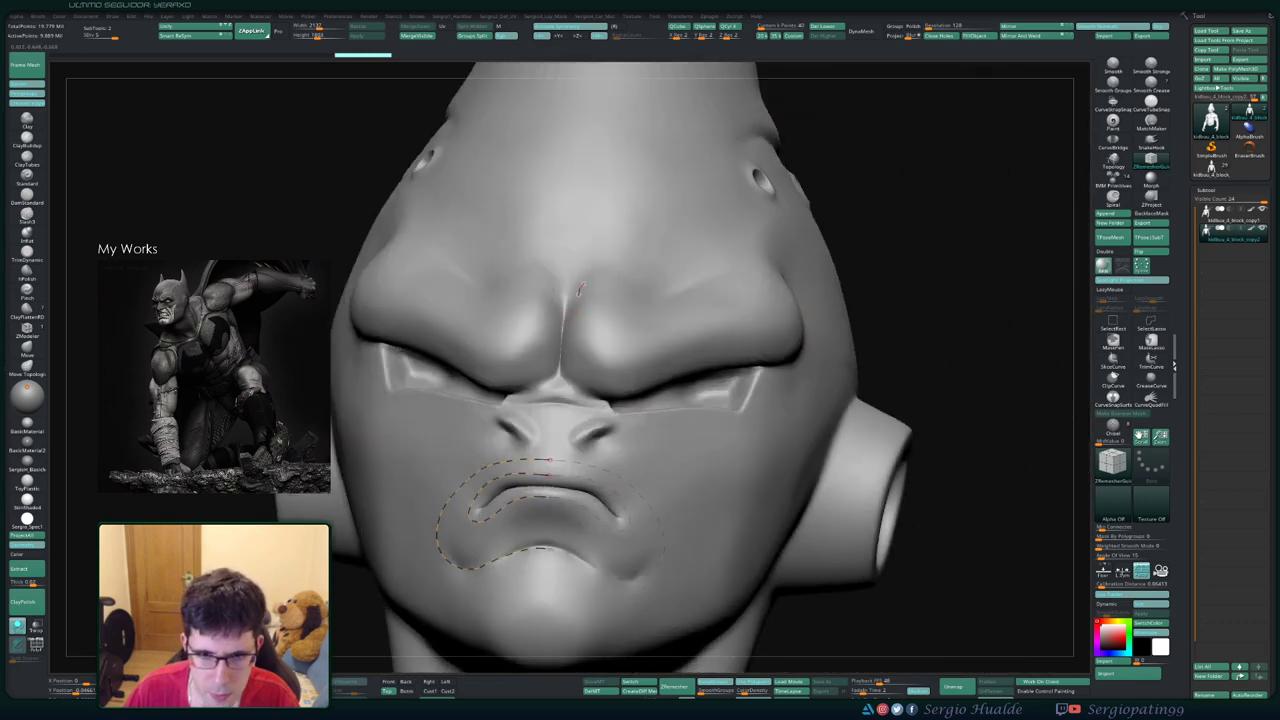
drag(622, 362, 760, 328)
right_drag(795, 293, 540, 315)
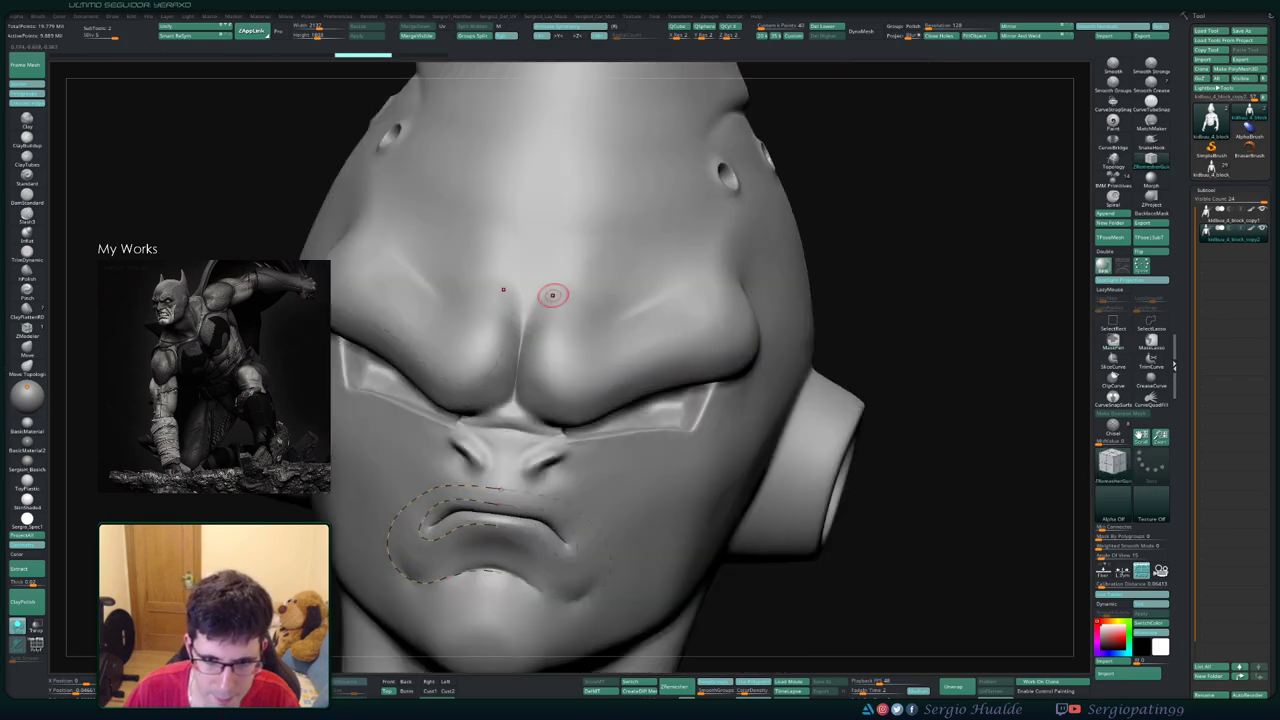
drag(552, 291, 558, 390)
drag(741, 332, 745, 290)
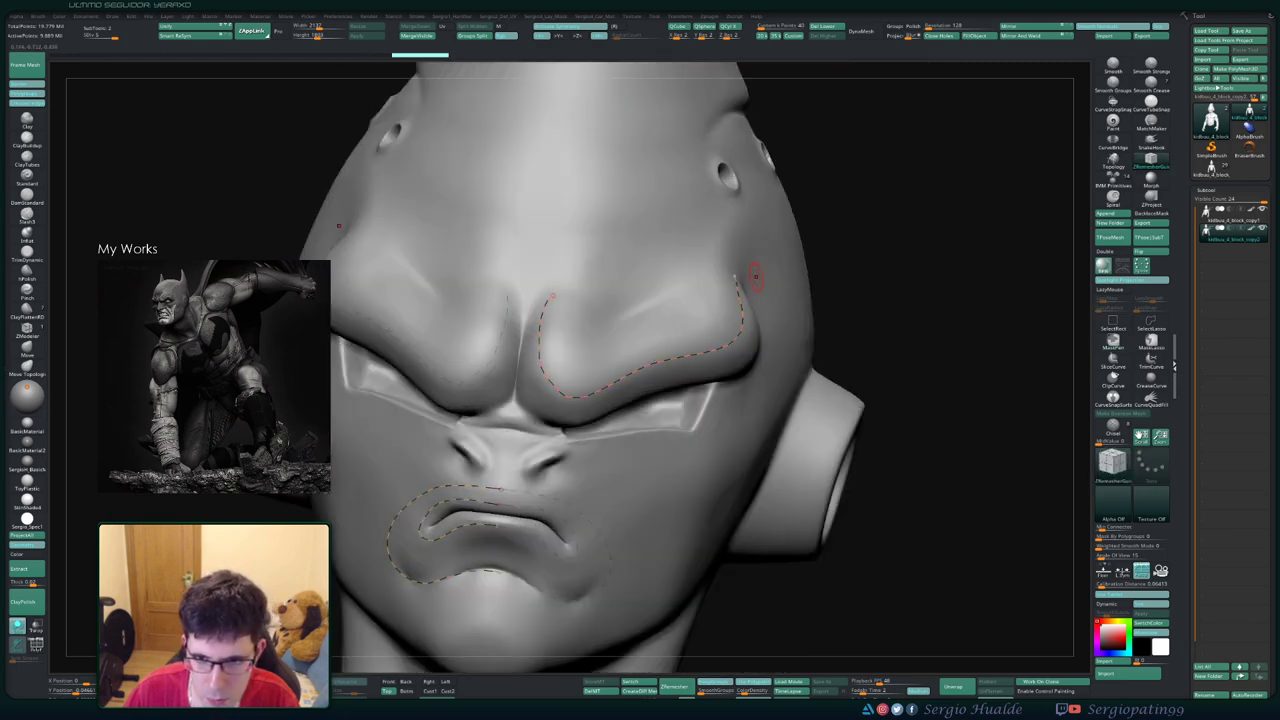
right_drag(745, 290, 700, 300)
drag(740, 300, 720, 276)
- Draw guide curves across the eye line and around the ear, then review the top of the head
mouse_move(720, 276)
right_down()
mouse_move(745, 285)
mouse_move(580, 398)
right_up()
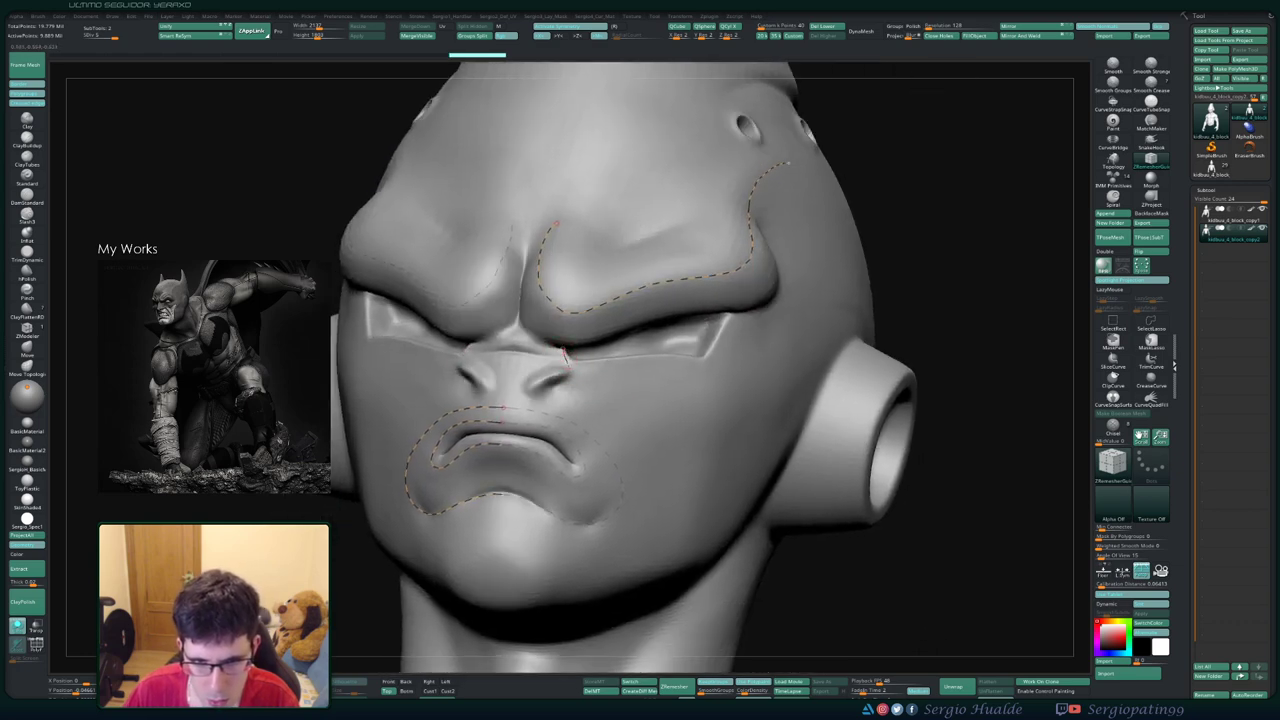
mouse_move(563, 350)
mouse_down()
mouse_move(698, 372)
mouse_move(735, 321)
mouse_up()
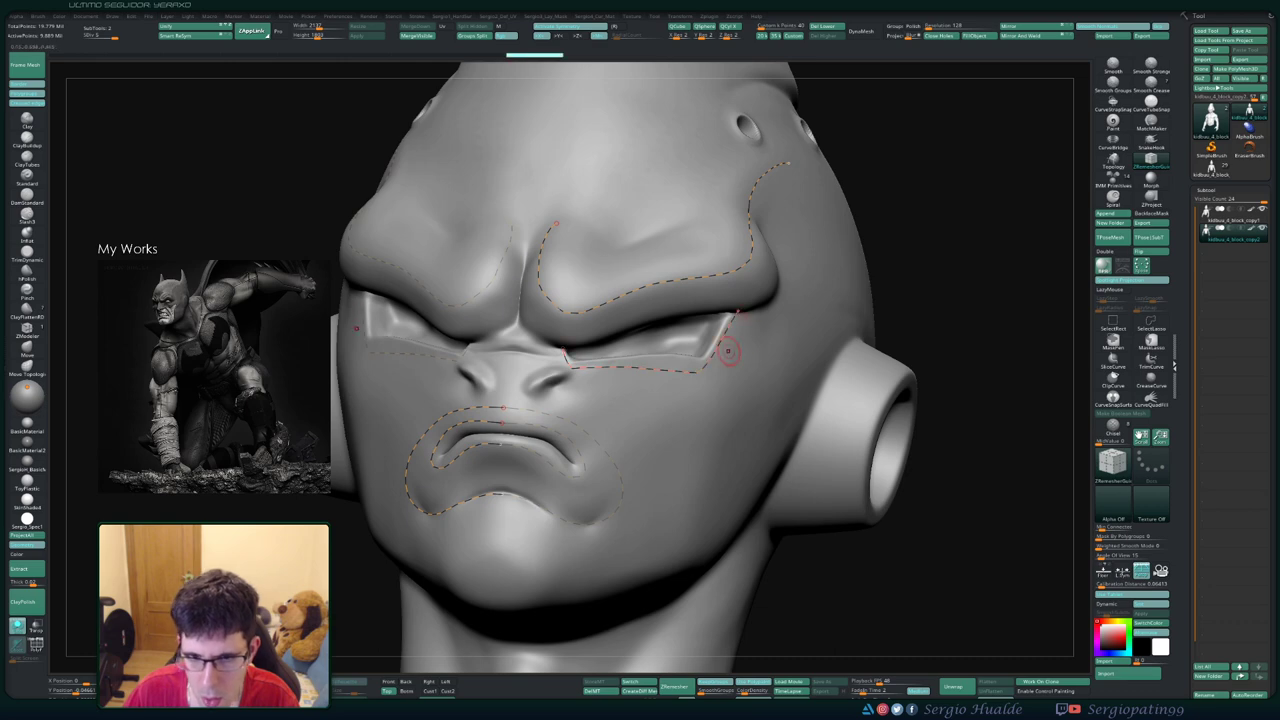
mouse_move(728, 350)
right_down()
mouse_move(780, 434)
mouse_move(782, 343)
right_up()
mouse_move(782, 343)
mouse_down()
mouse_move(766, 345)
mouse_move(730, 415)
mouse_move(748, 460)
mouse_up()
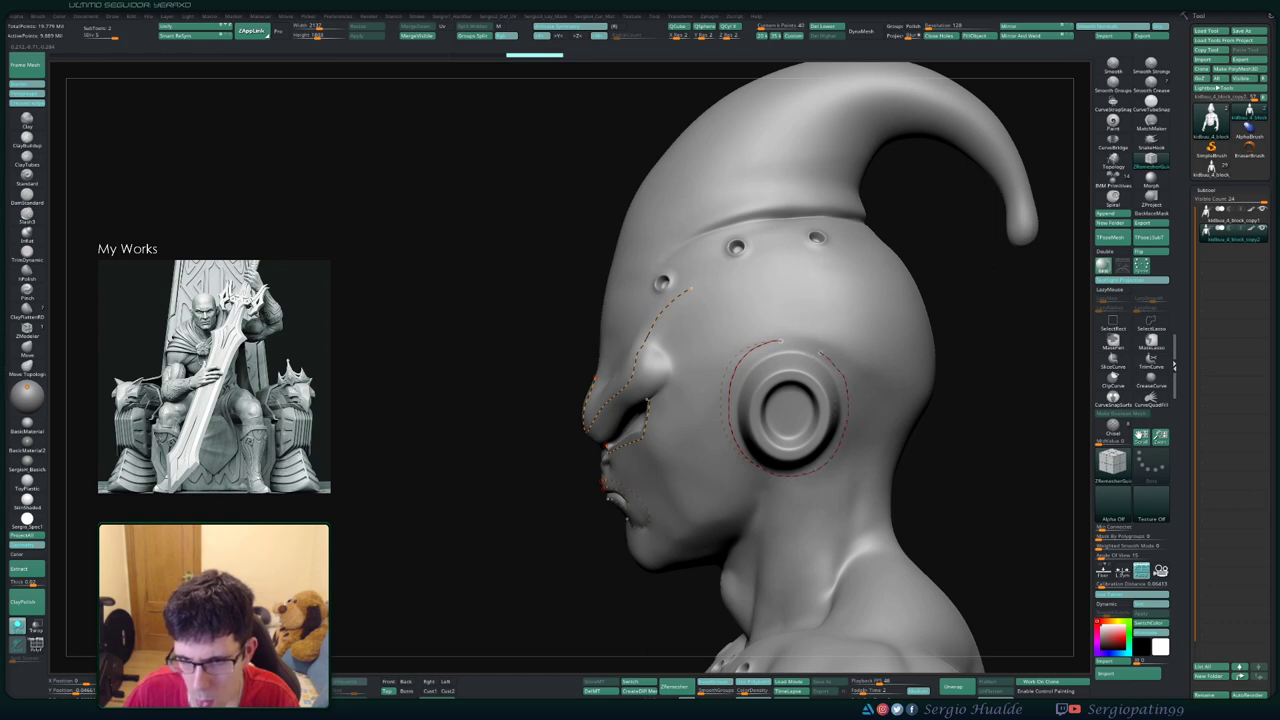
mouse_move(777, 408)
right_down()
mouse_move(753, 403)
mouse_move(697, 431)
right_up()
mouse_move(565, 470)
right_down()
mouse_move(614, 409)
mouse_move(957, 323)
right_up()
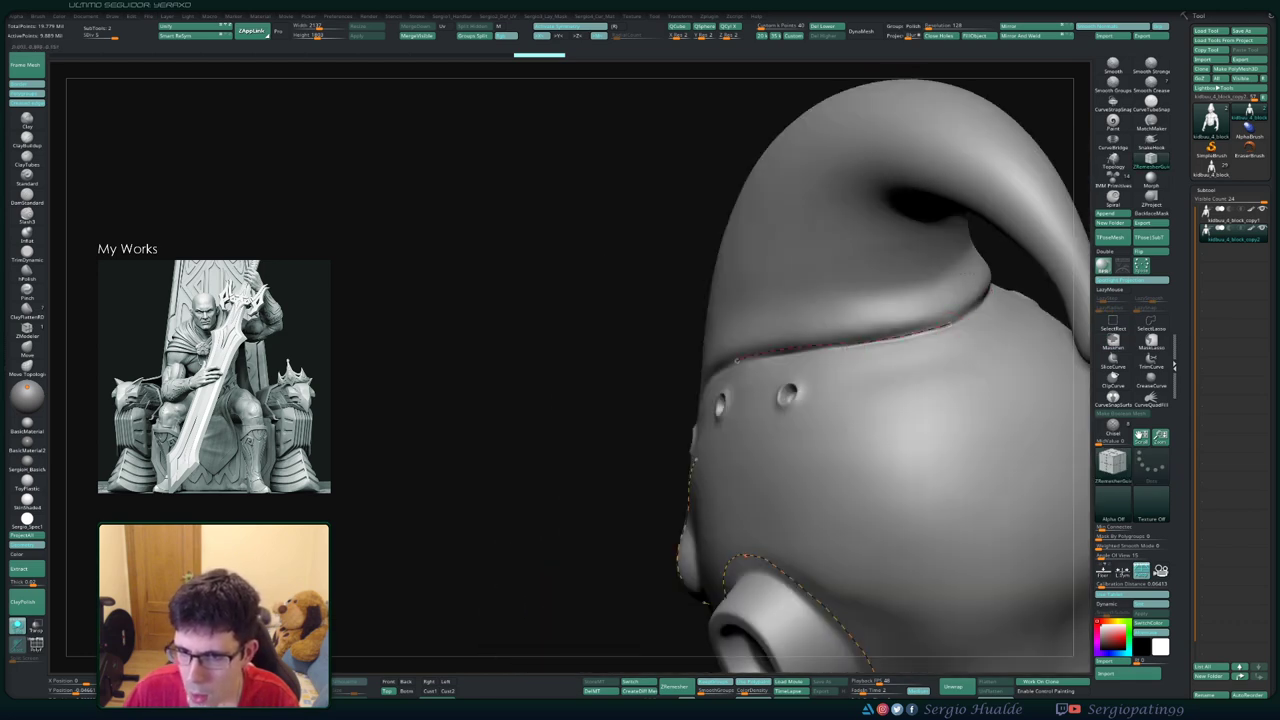
right_drag(750, 372, 733, 360)
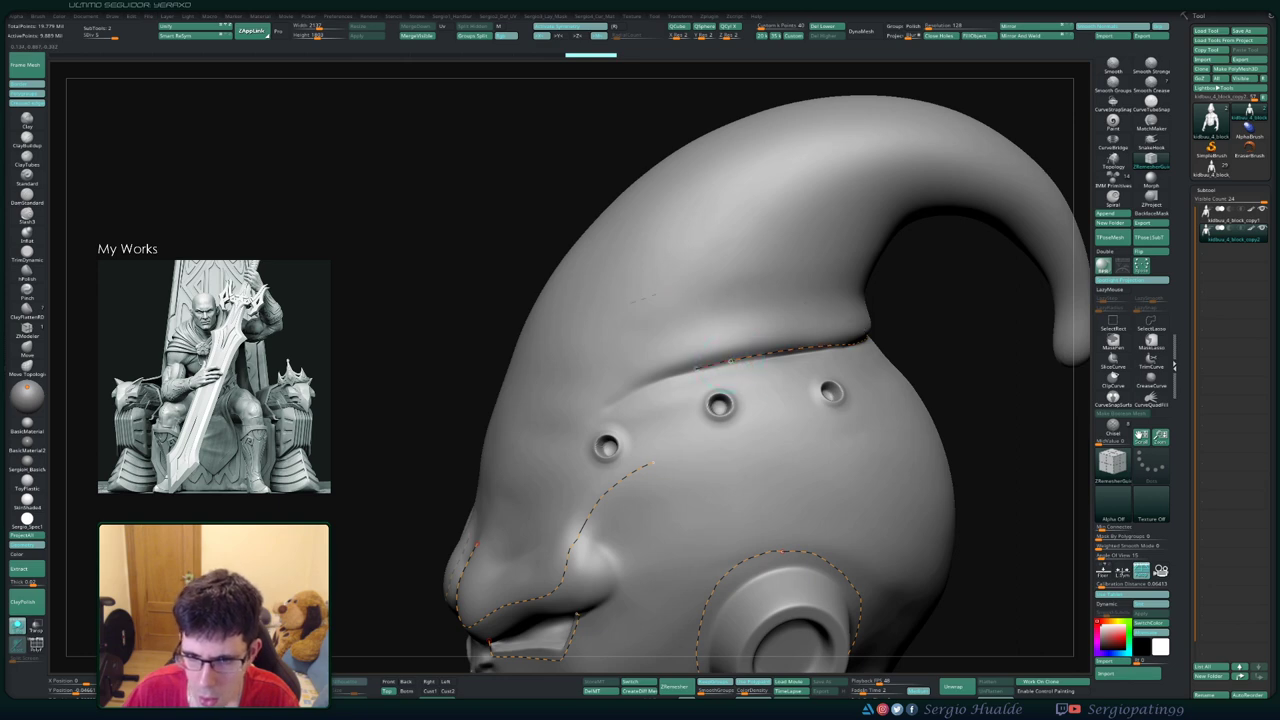
mouse_move(640, 434)
alt+right_down()
mouse_move(700, 440)
mouse_move(723, 457)
mouse_move(688, 385)
mouse_move(720, 352)
alt+right_up()
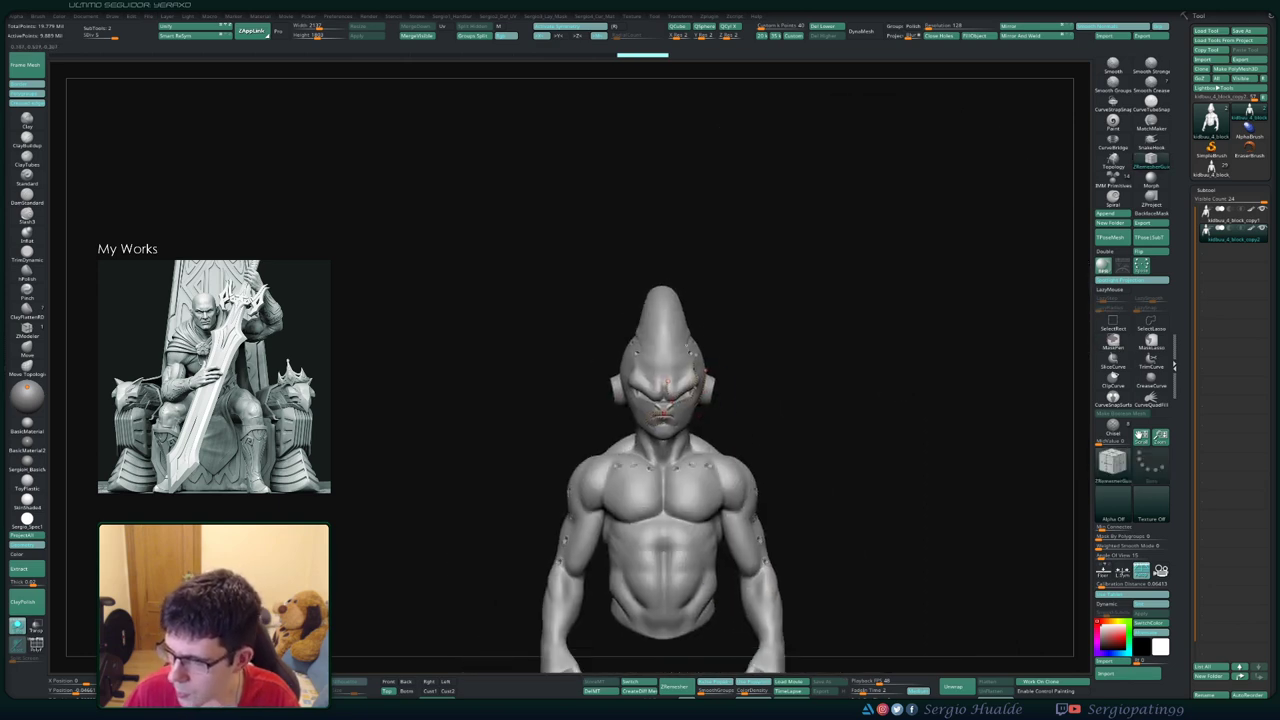
key(f)
right_drag(807, 352, 794, 378)
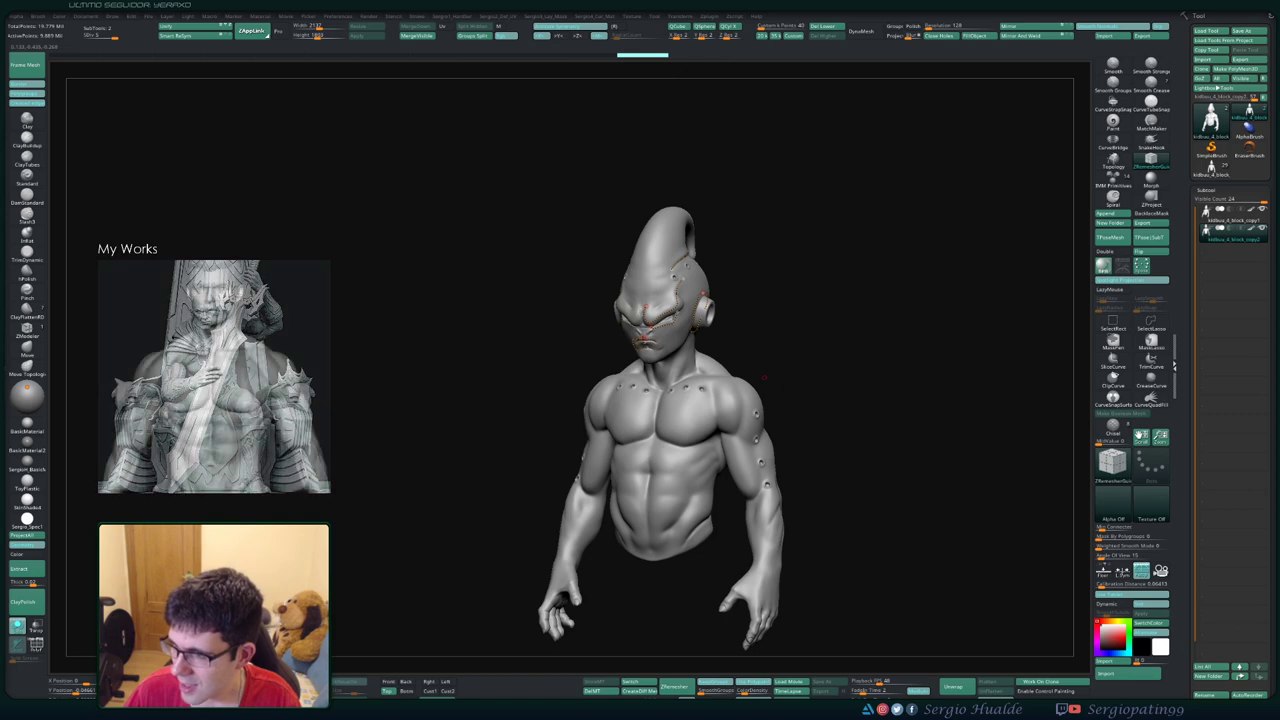
right_drag(776, 372, 746, 387)
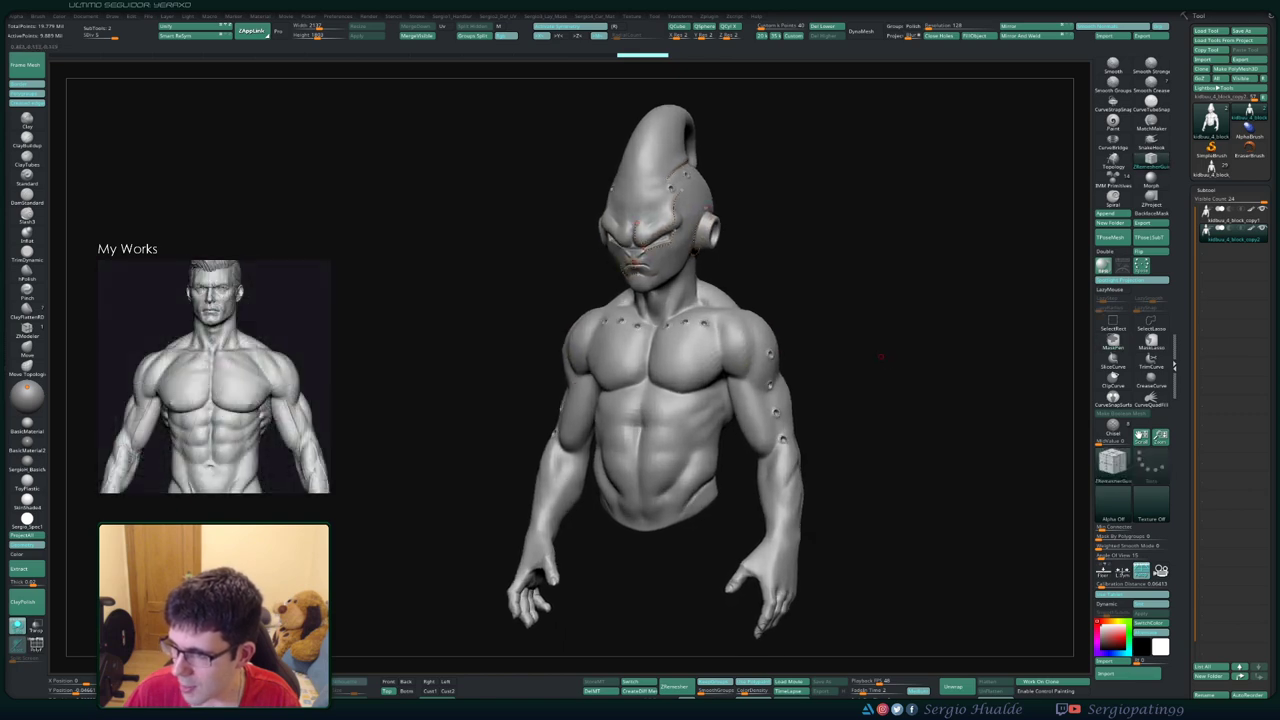
mouse_move(880, 355)
right_down()
mouse_move(815, 340)
mouse_move(776, 384)
mouse_move(798, 396)
mouse_move(728, 398)
mouse_move(682, 362)
right_up()
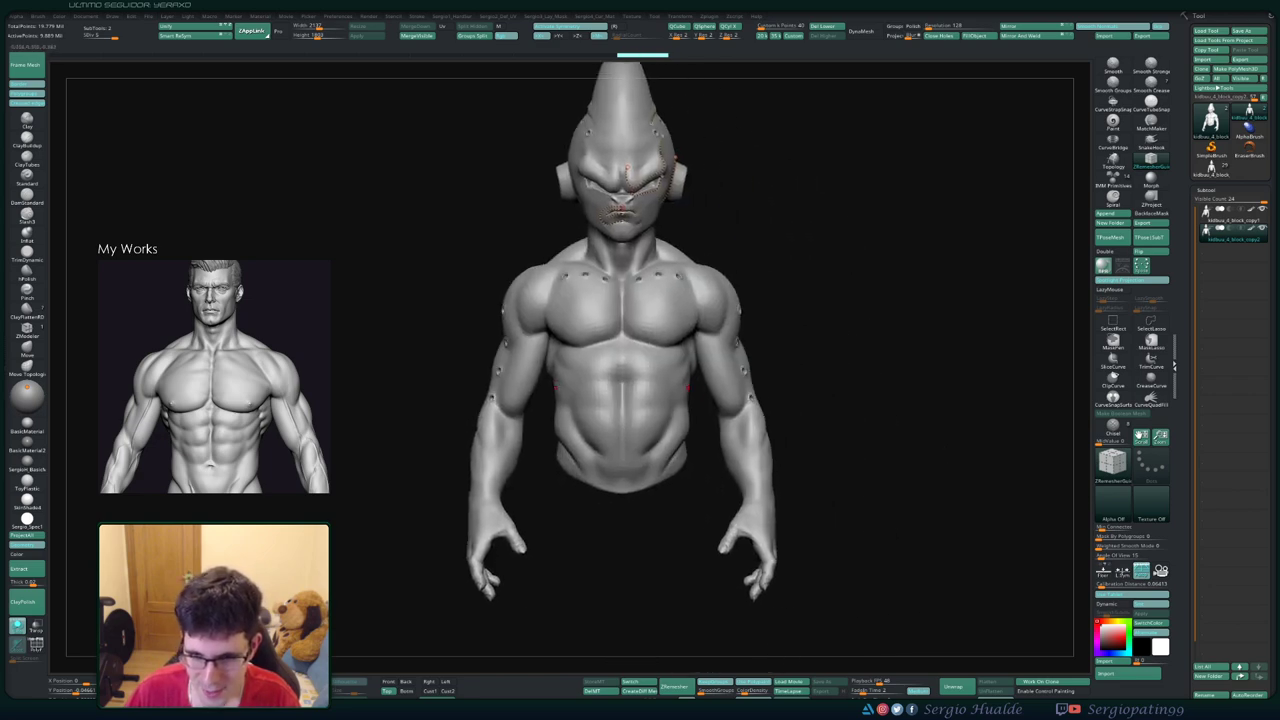
right_drag(744, 464, 769, 511)
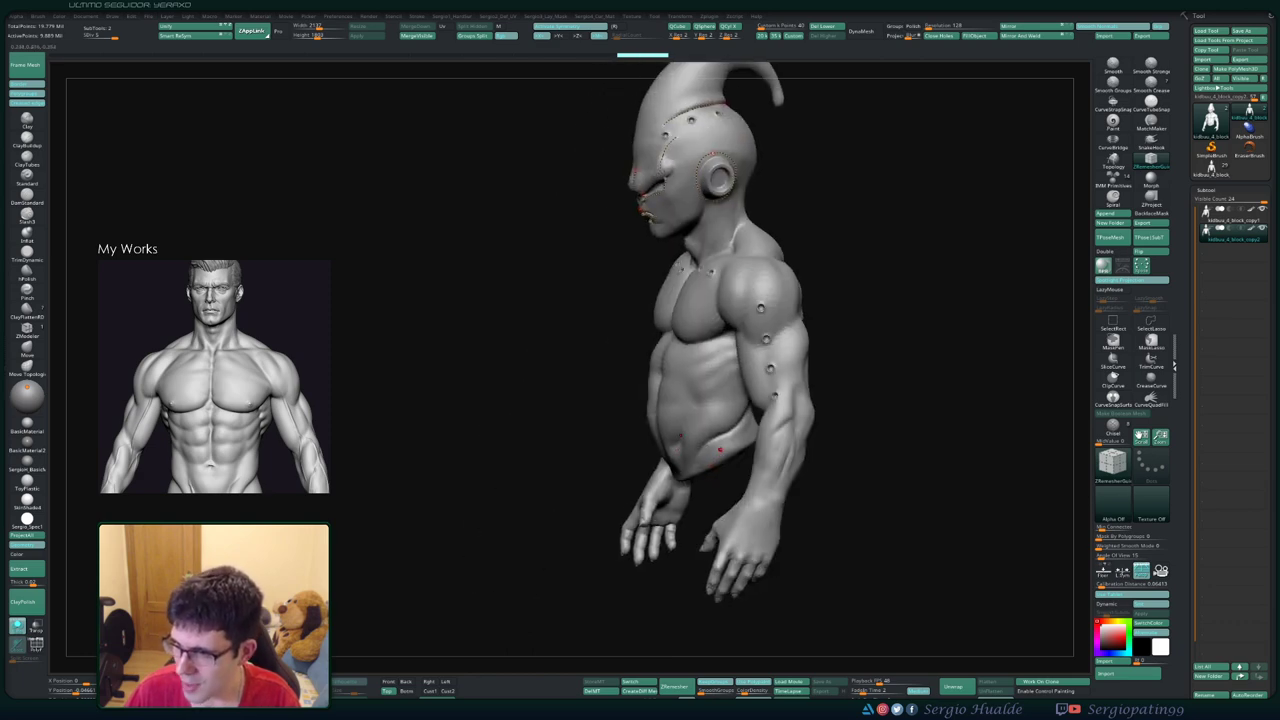
mouse_move(820, 400)
right_down()
mouse_move(870, 400)
mouse_move(870, 440)
right_up()
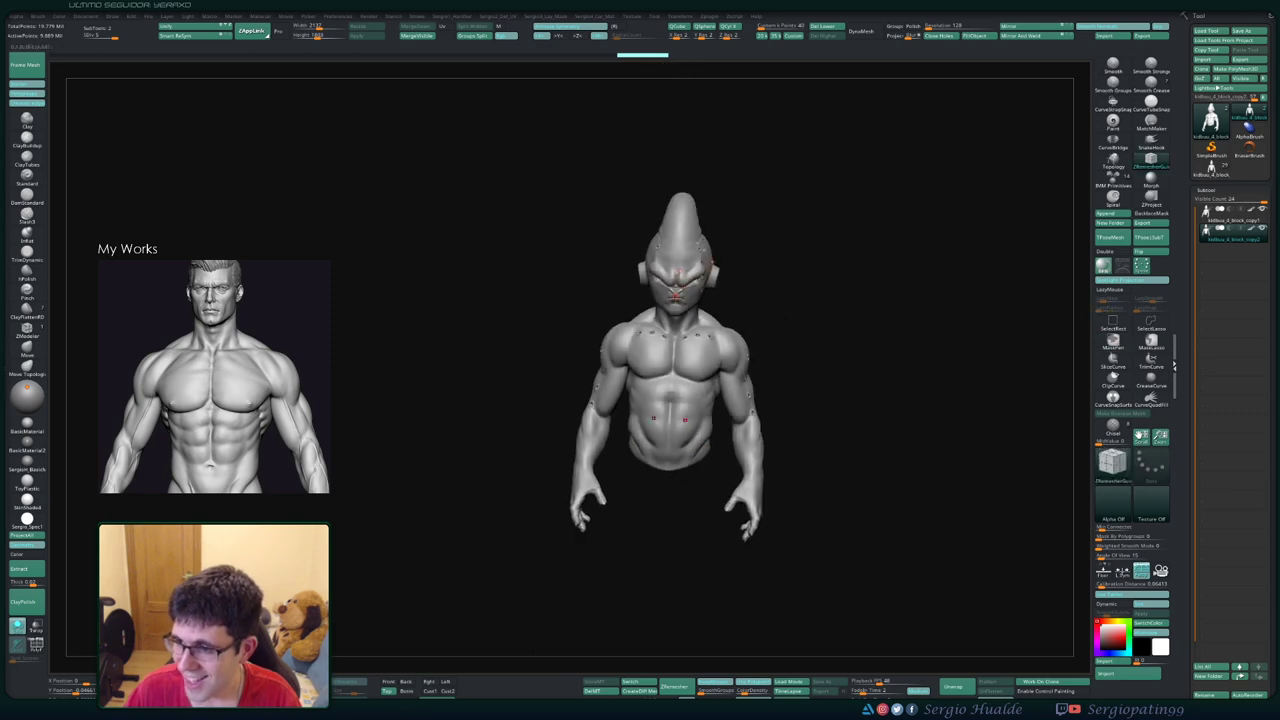
key(f)
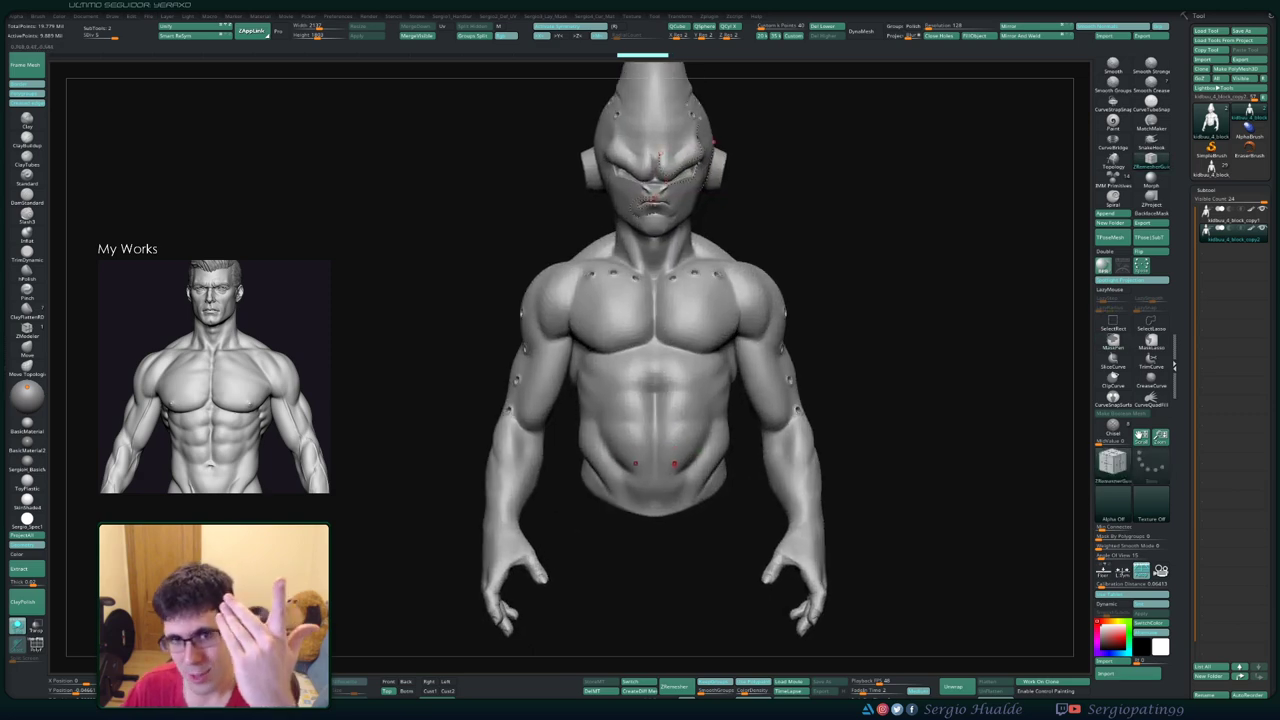
mouse_move(900, 400)
right_down()
mouse_move(945, 405)
mouse_move(900, 440)
mouse_move(900, 380)
right_up()
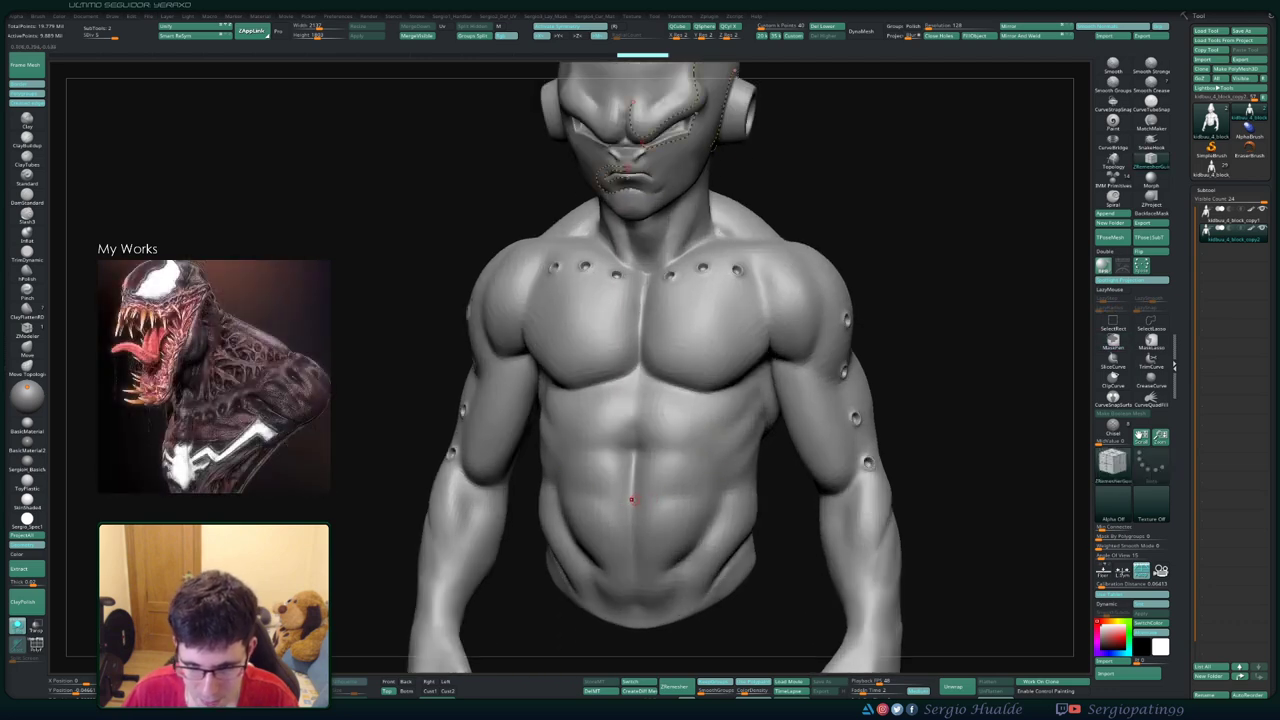
- Draw guide curves down the sternum and under each pectoral, orbiting around the torso
ctrl+right_drag(651, 397, 625, 302)
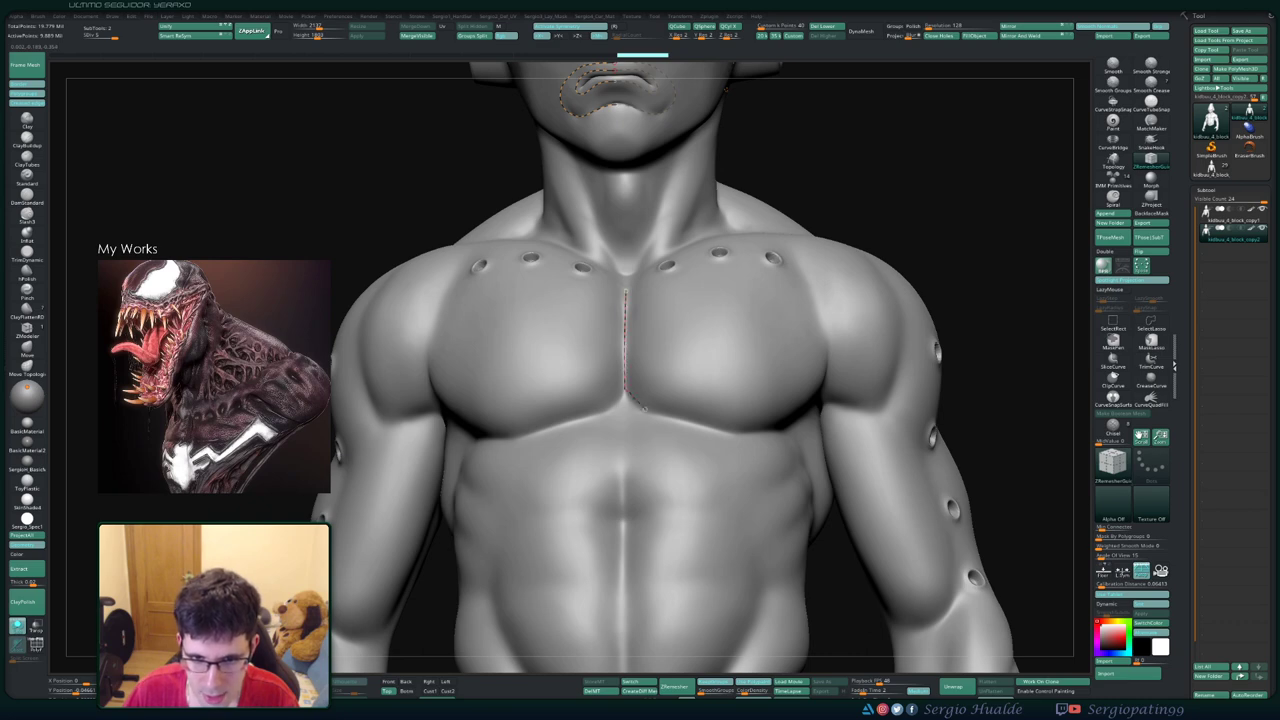
right_drag(625, 302, 731, 443)
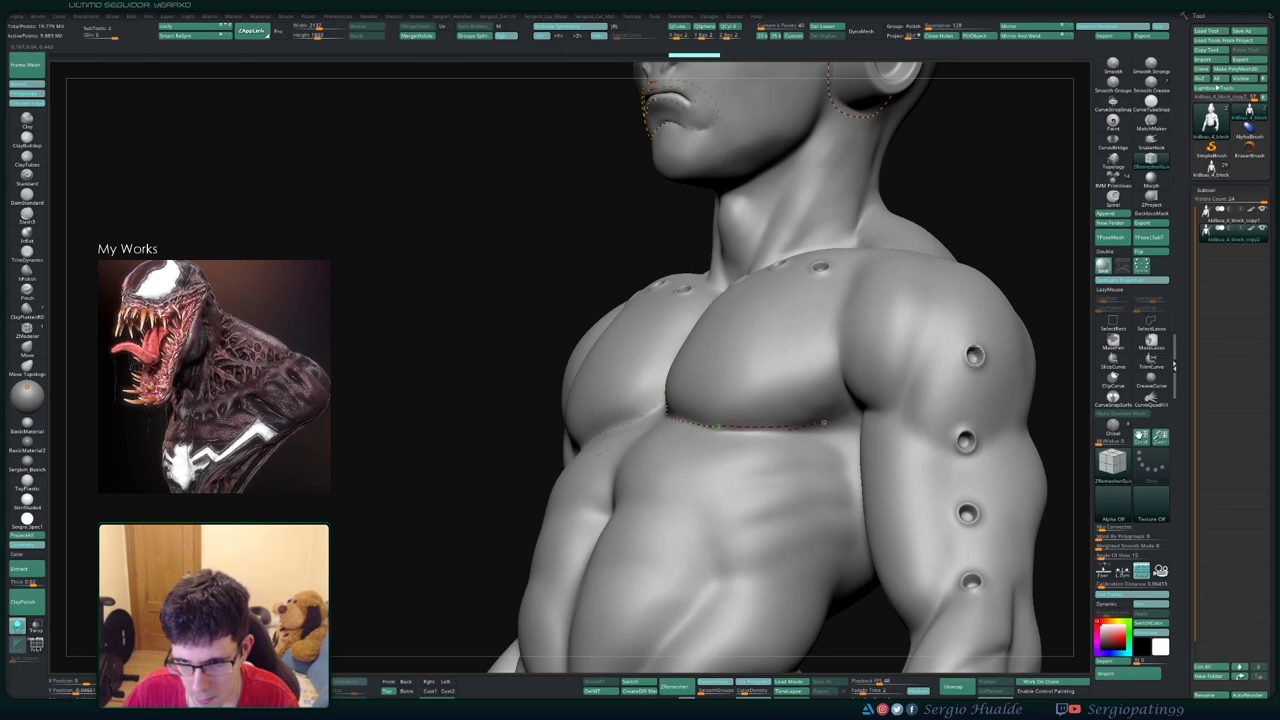
mouse_move(718, 427)
right_down()
mouse_move(703, 426)
mouse_move(723, 428)
right_up()
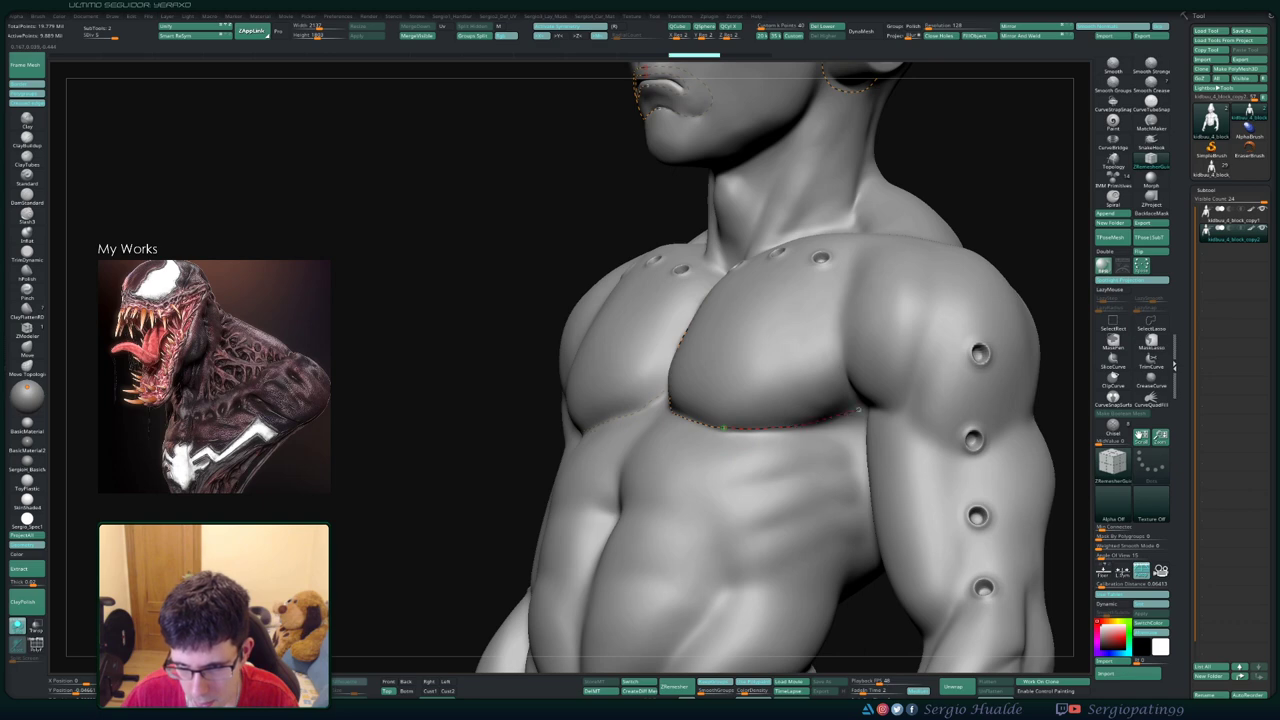
right_drag(722, 428, 634, 446)
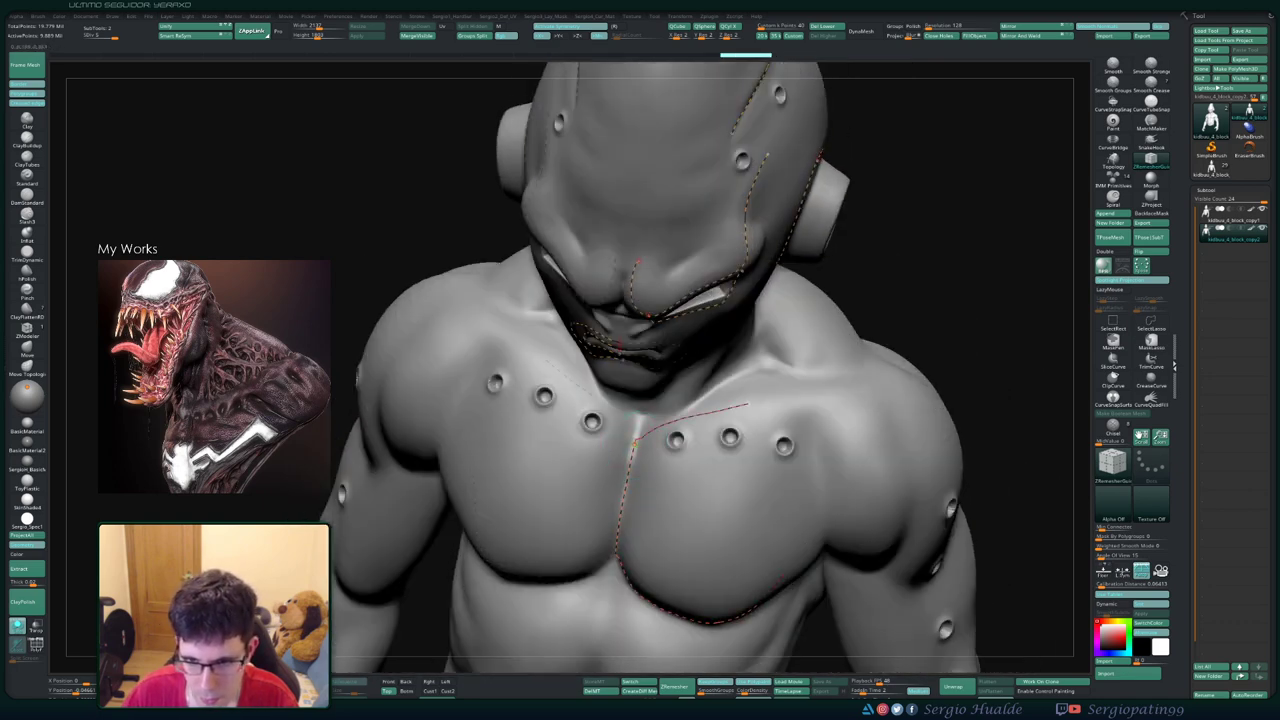
mouse_move(864, 407)
right_down()
mouse_move(820, 402)
mouse_move(863, 408)
mouse_move(837, 405)
right_up()
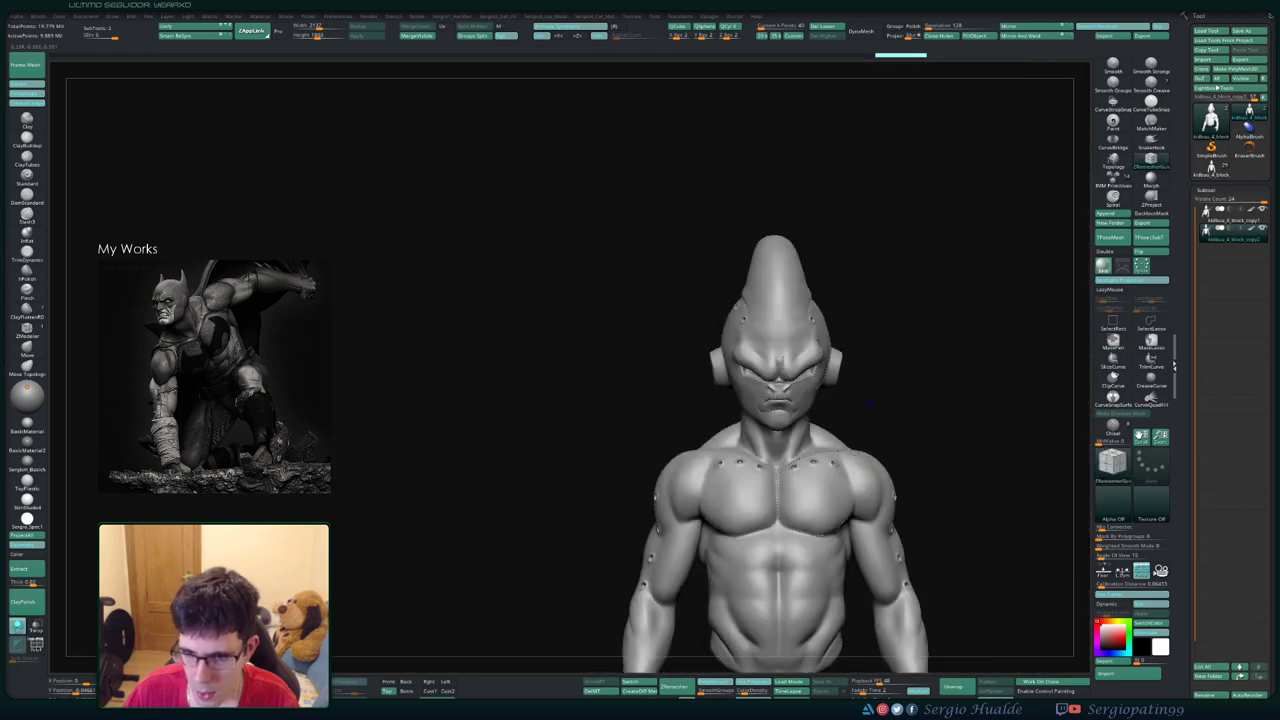
- Draw a guide curve circling the neck from the throat around to the nape
mouse_move(869, 404)
right_down()
mouse_move(849, 363)
mouse_move(780, 370)
mouse_move(720, 300)
mouse_move(698, 130)
right_up()
mouse_move(690, 280)
right_down()
mouse_move(756, 380)
mouse_move(845, 405)
right_up()
key(shift+f)
key(shift+f)
alt+right_drag(801, 320, 805, 500)
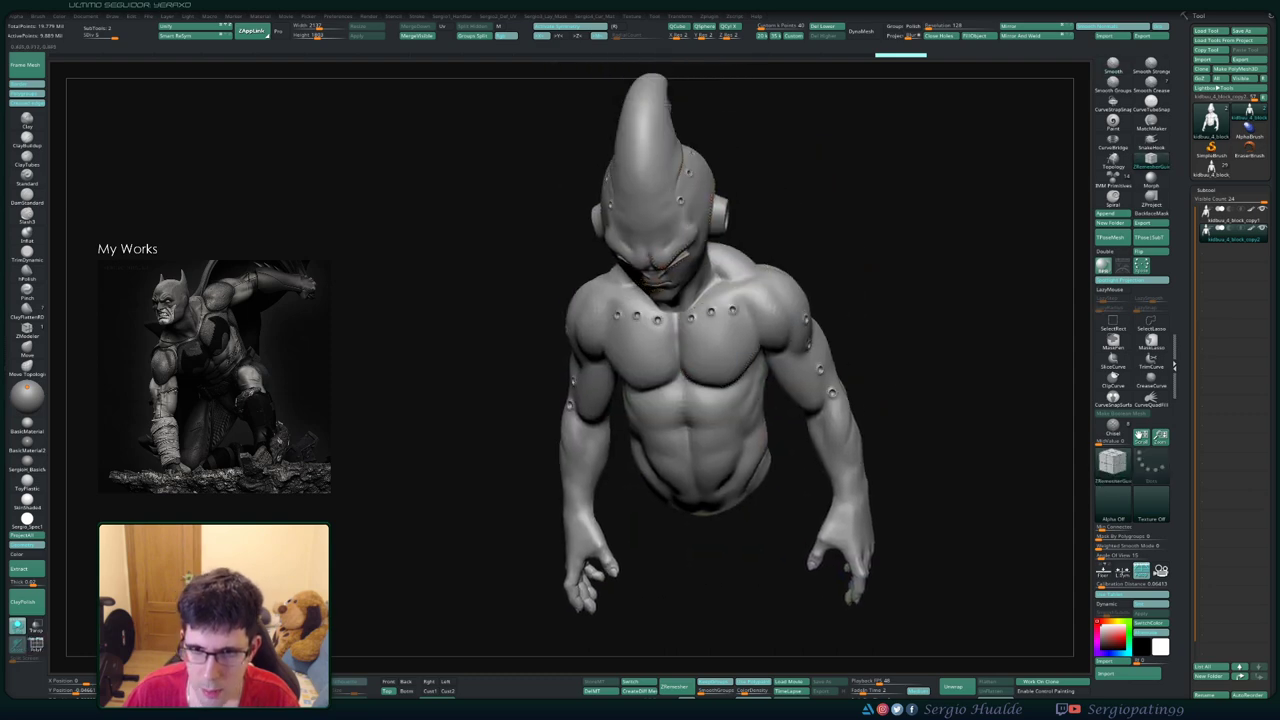
mouse_move(760, 380)
right_down()
mouse_move(920, 390)
mouse_move(920, 250)
mouse_move(760, 300)
mouse_move(660, 380)
mouse_move(640, 540)
mouse_move(640, 380)
mouse_move(700, 400)
mouse_move(631, 405)
right_up()
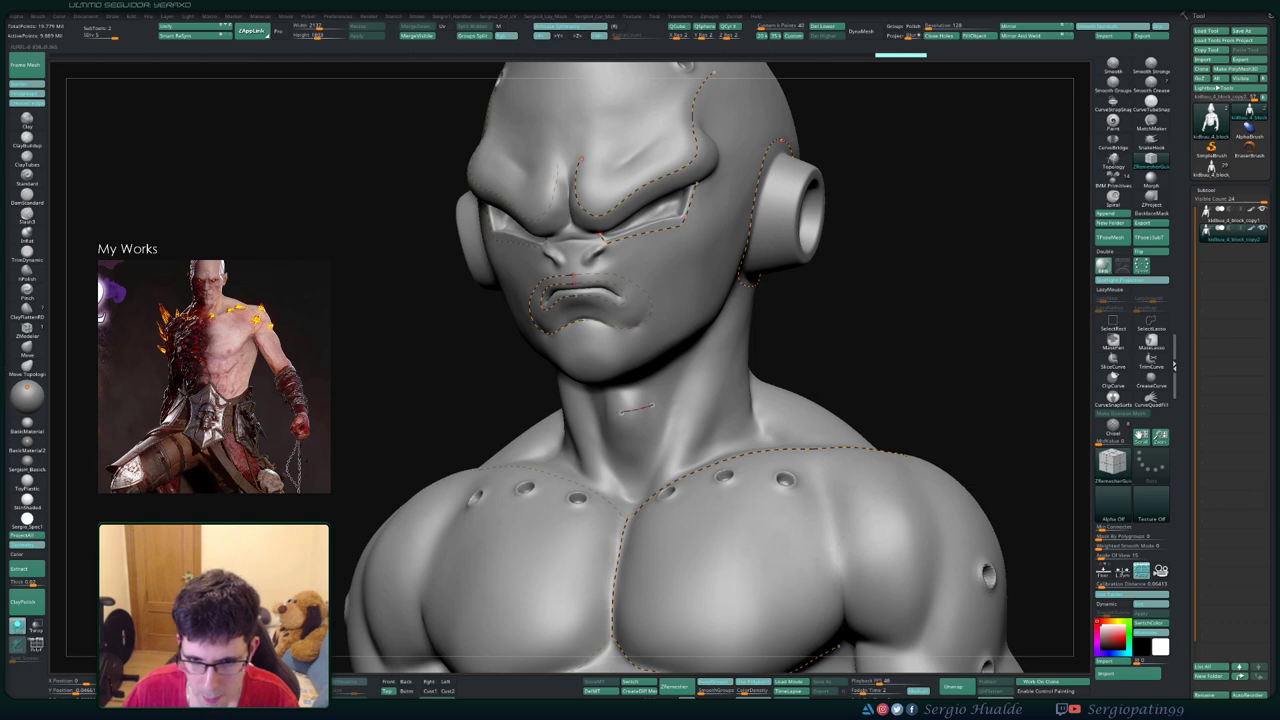
right_drag(705, 384, 737, 370)
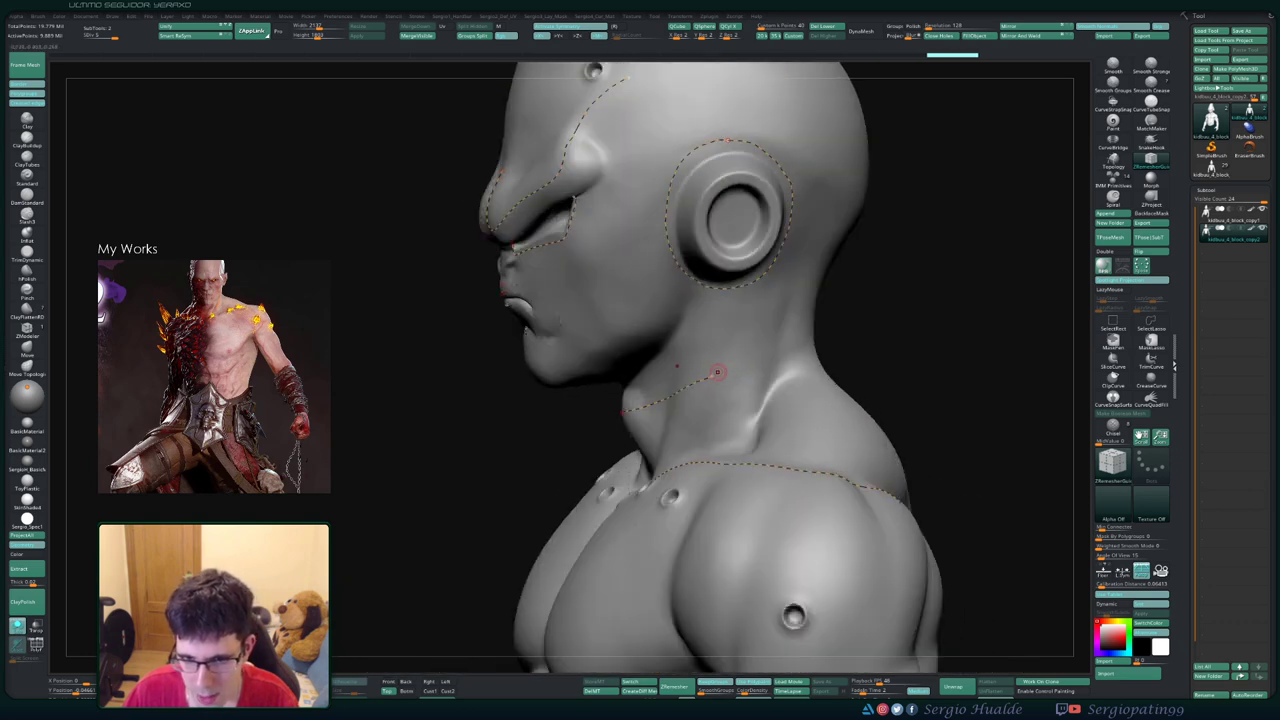
right_drag(795, 338, 766, 357)
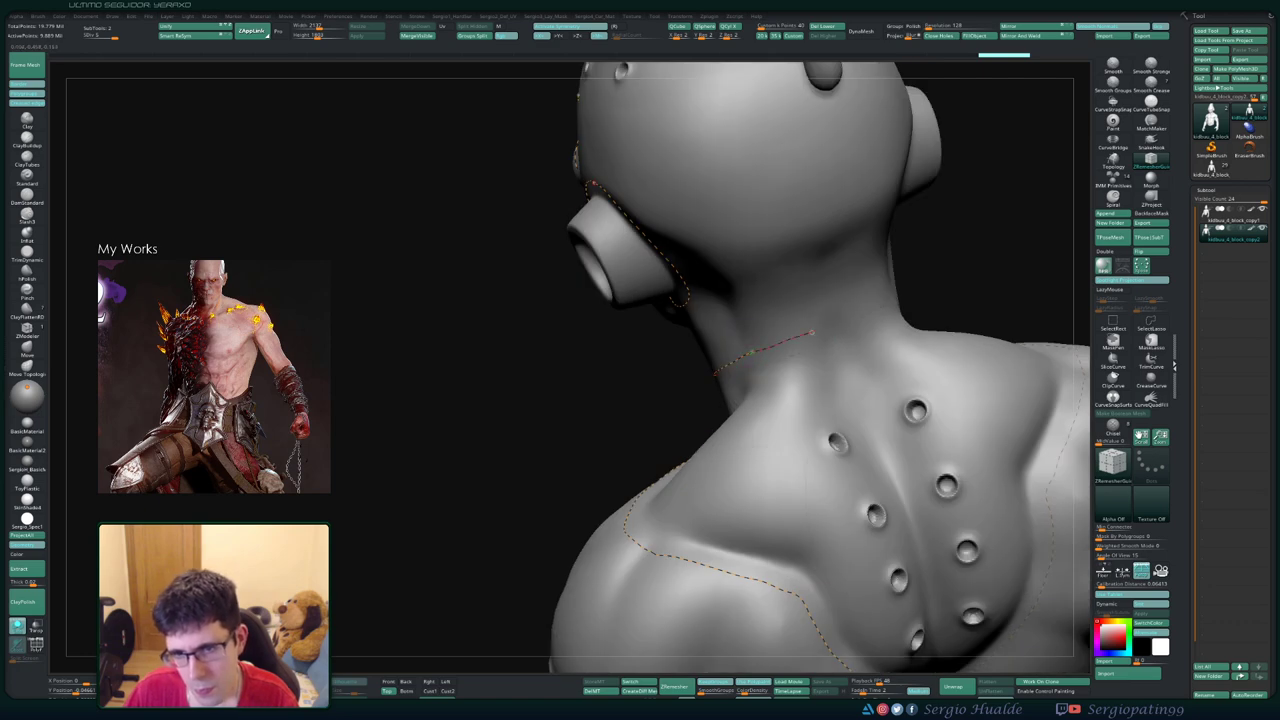
- Frame the bust, orbit to check it, and add a point to the chest guide curve
key(f)
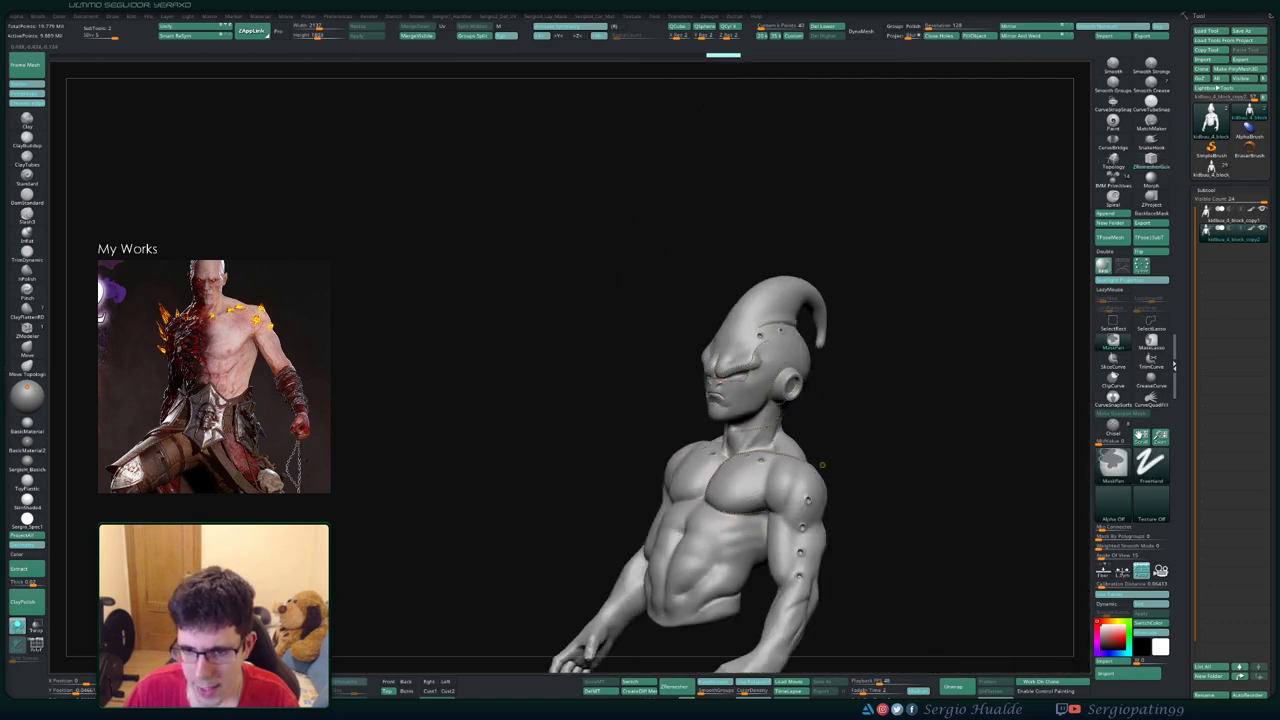
mouse_move(831, 325)
right_down()
mouse_move(770, 480)
mouse_move(820, 440)
mouse_move(872, 424)
right_up()
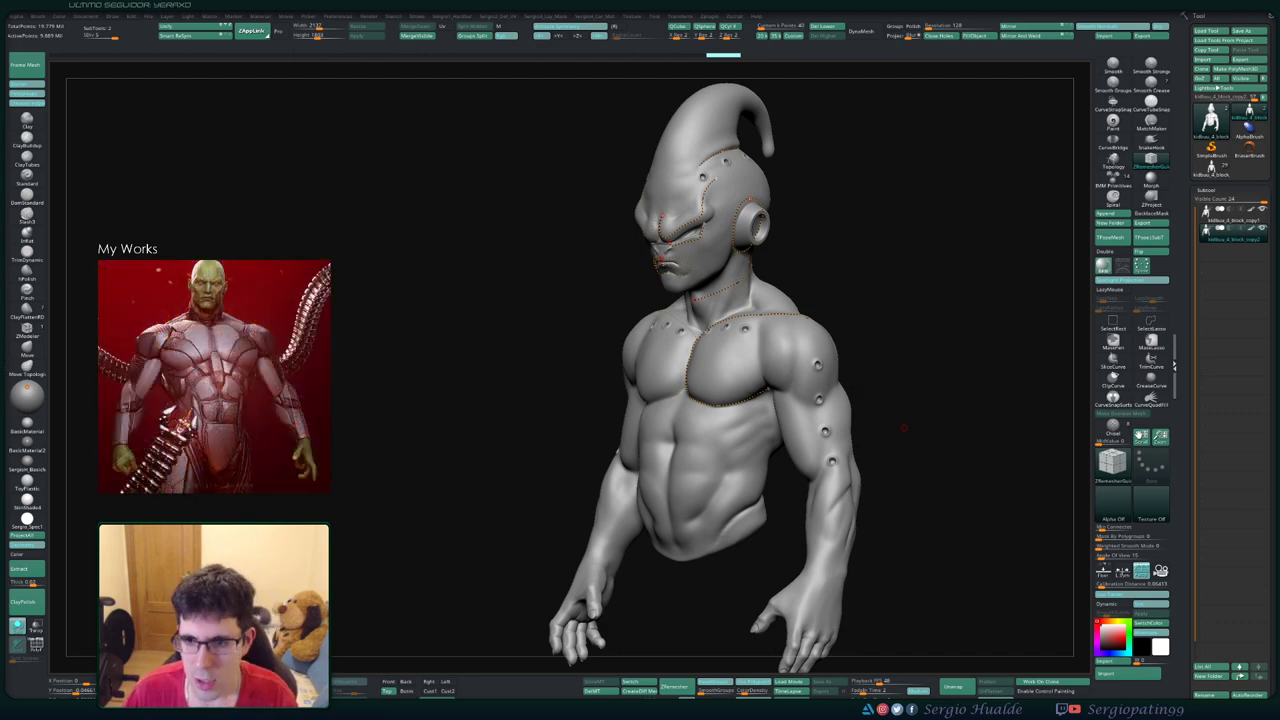
drag(903, 428, 879, 402)
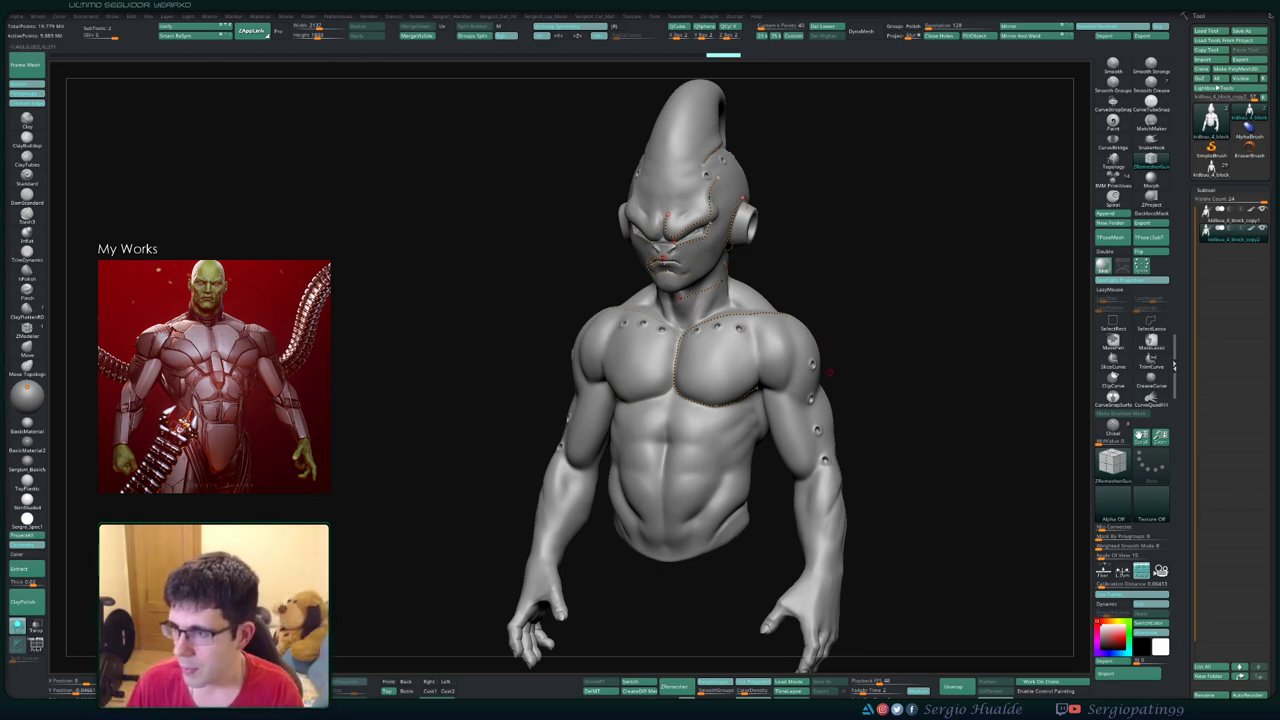
drag(941, 325, 860, 335)
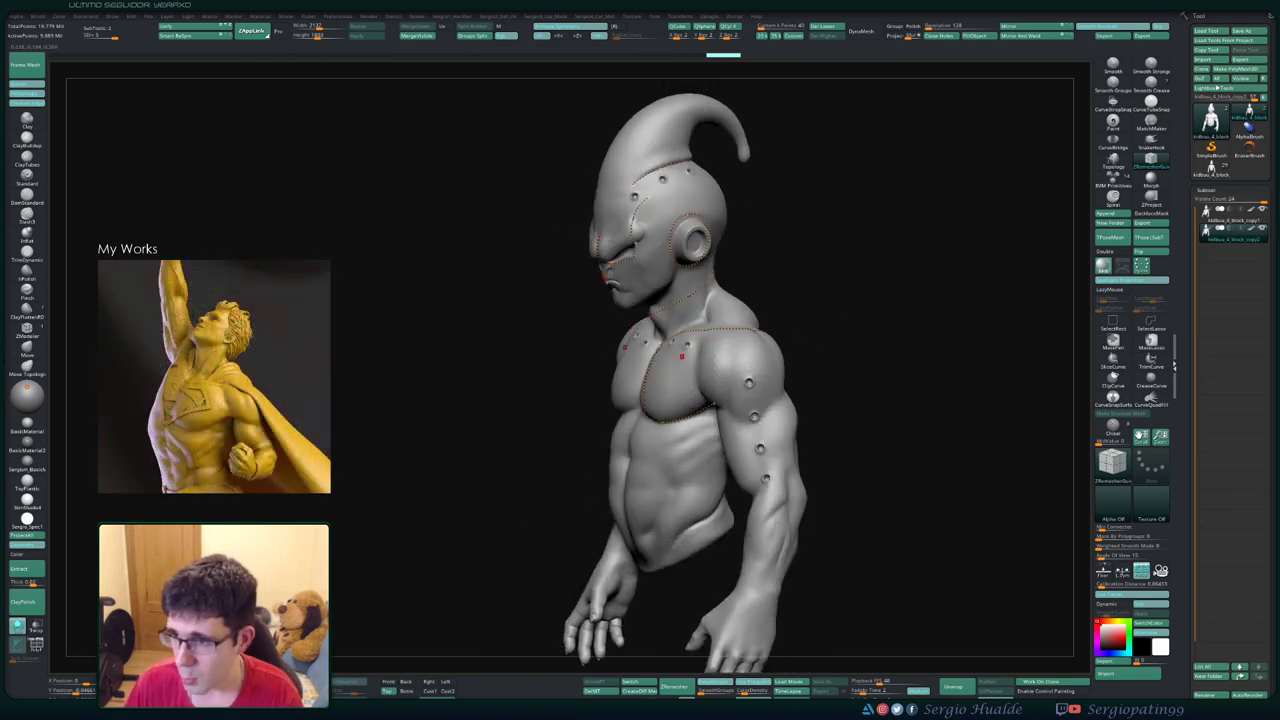
drag(860, 335, 940, 335)
click(688, 328)
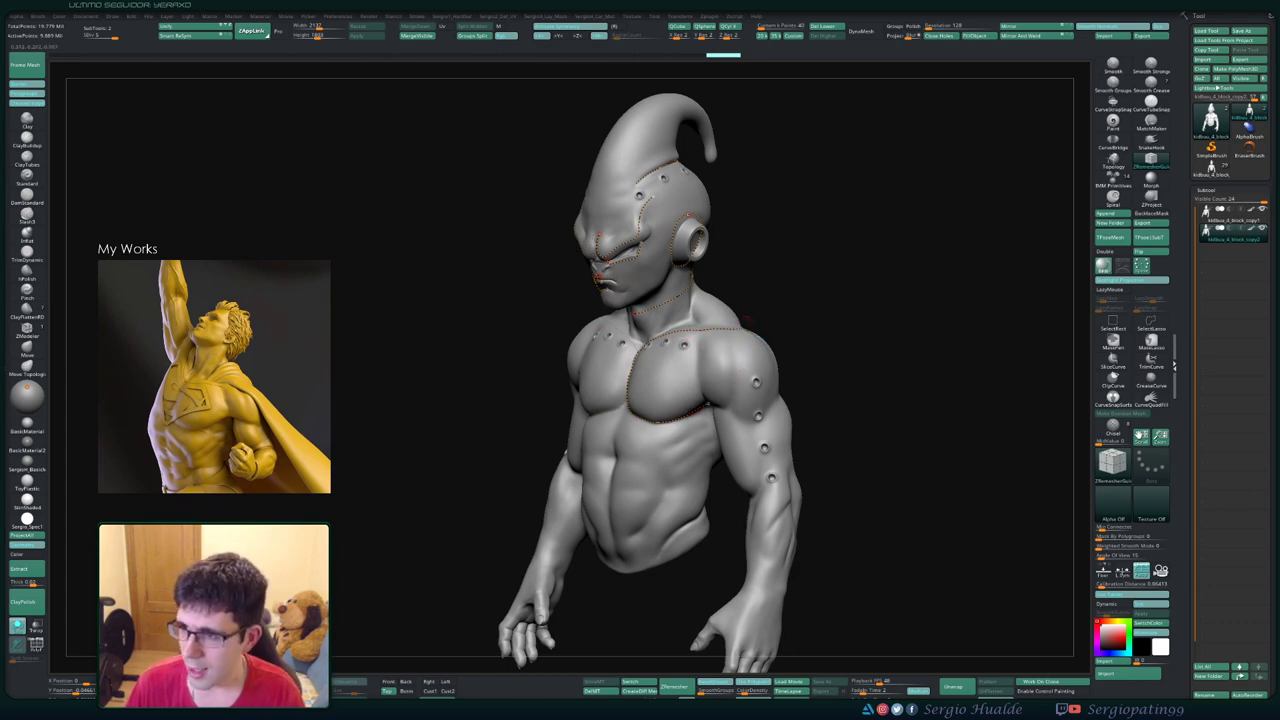
mouse_move(860, 335)
mouse_down()
mouse_move(930, 340)
mouse_move(930, 300)
mouse_move(930, 340)
mouse_move(880, 340)
mouse_up()
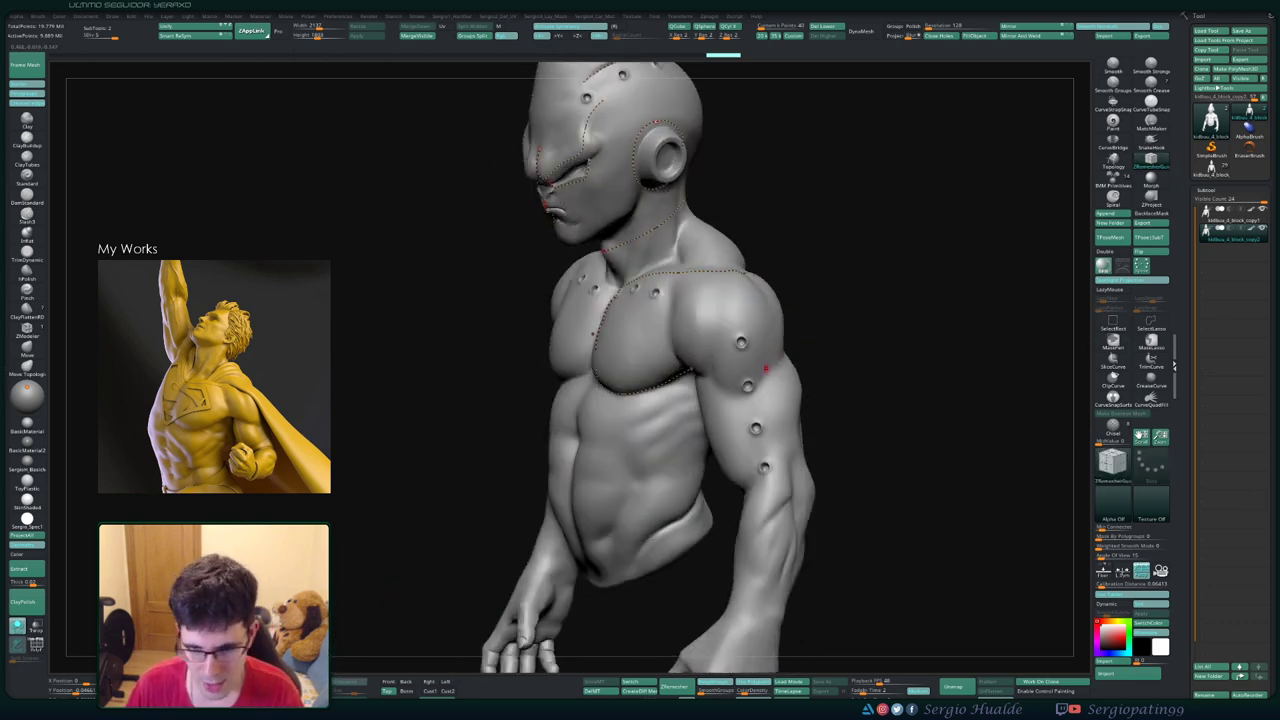
- Inspect the back of the bust, collapse and re-expand the Subtool list, and draw a guide curve across the chest
drag(760, 377, 641, 403)
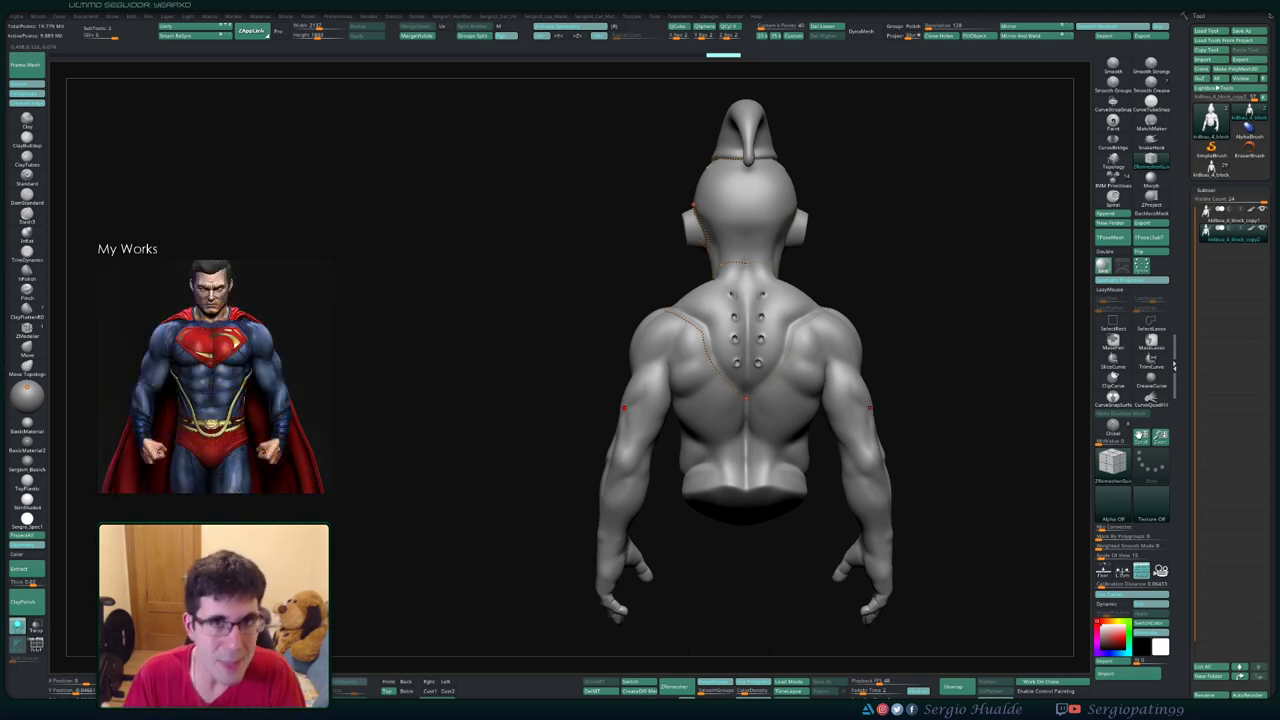
drag(948, 362, 690, 290)
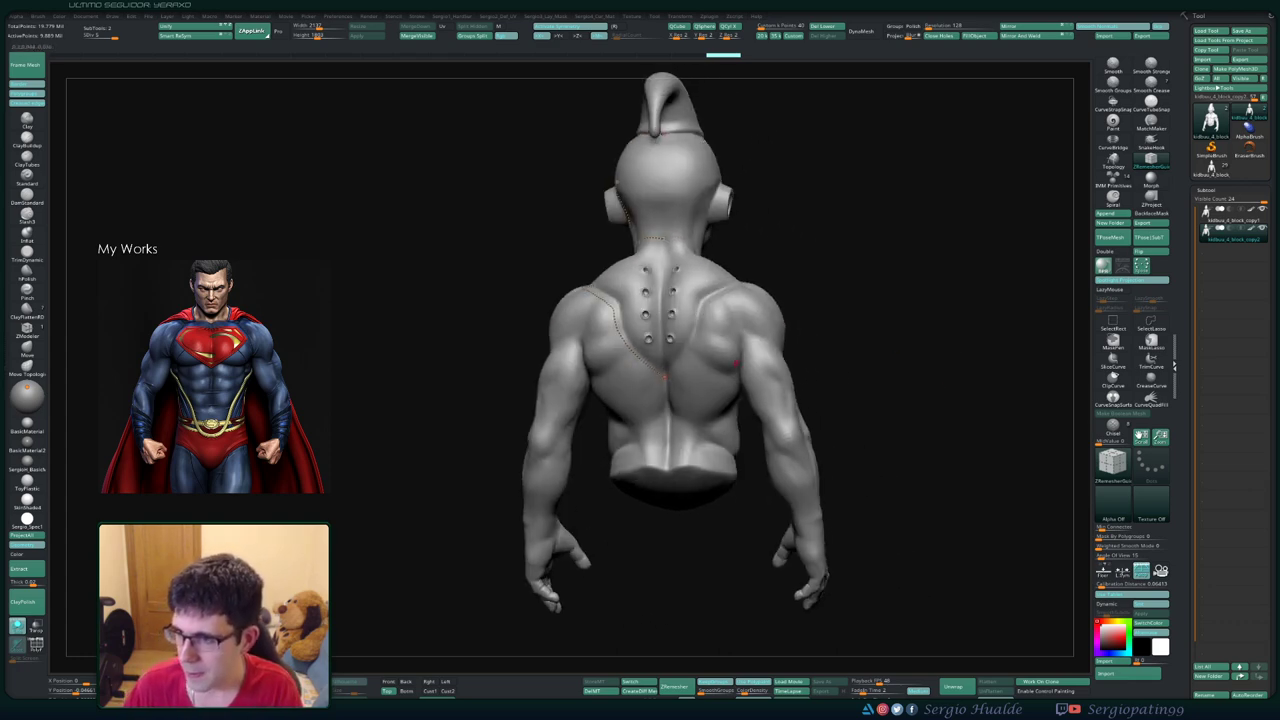
mouse_move(663, 375)
mouse_down()
mouse_move(748, 228)
mouse_move(633, 250)
mouse_up()
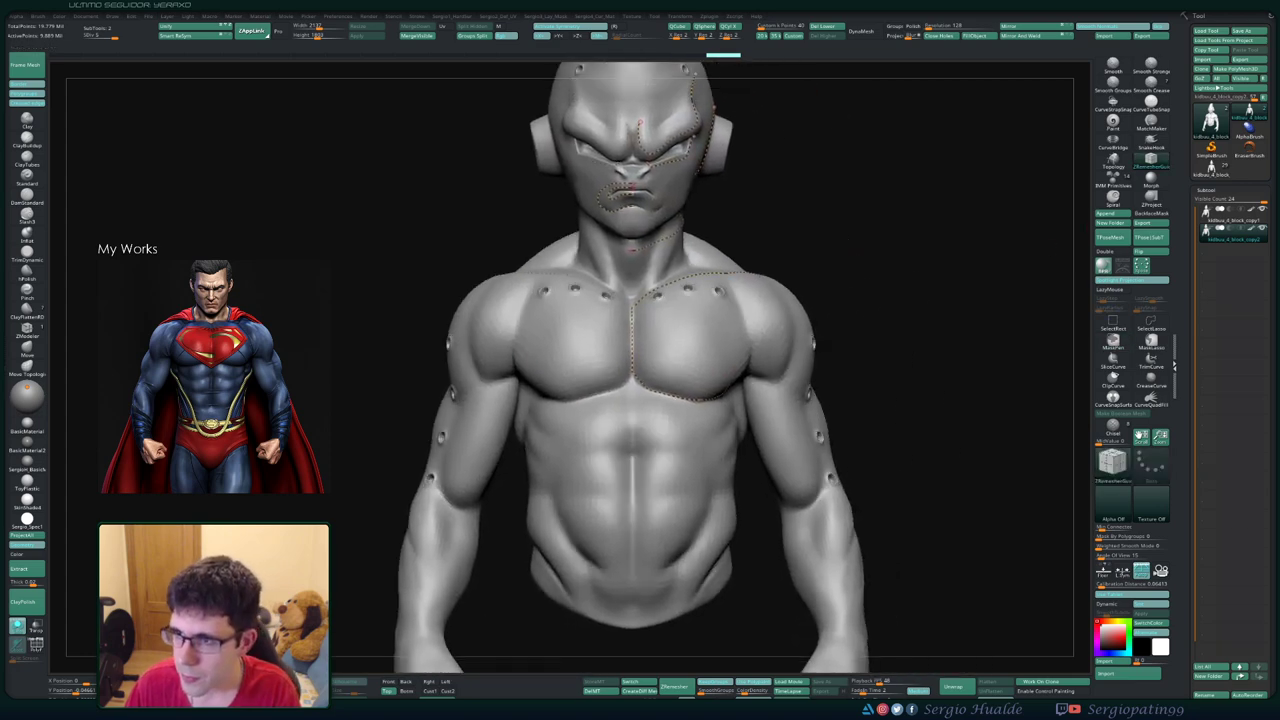
click(1206, 190)
click(1206, 190)
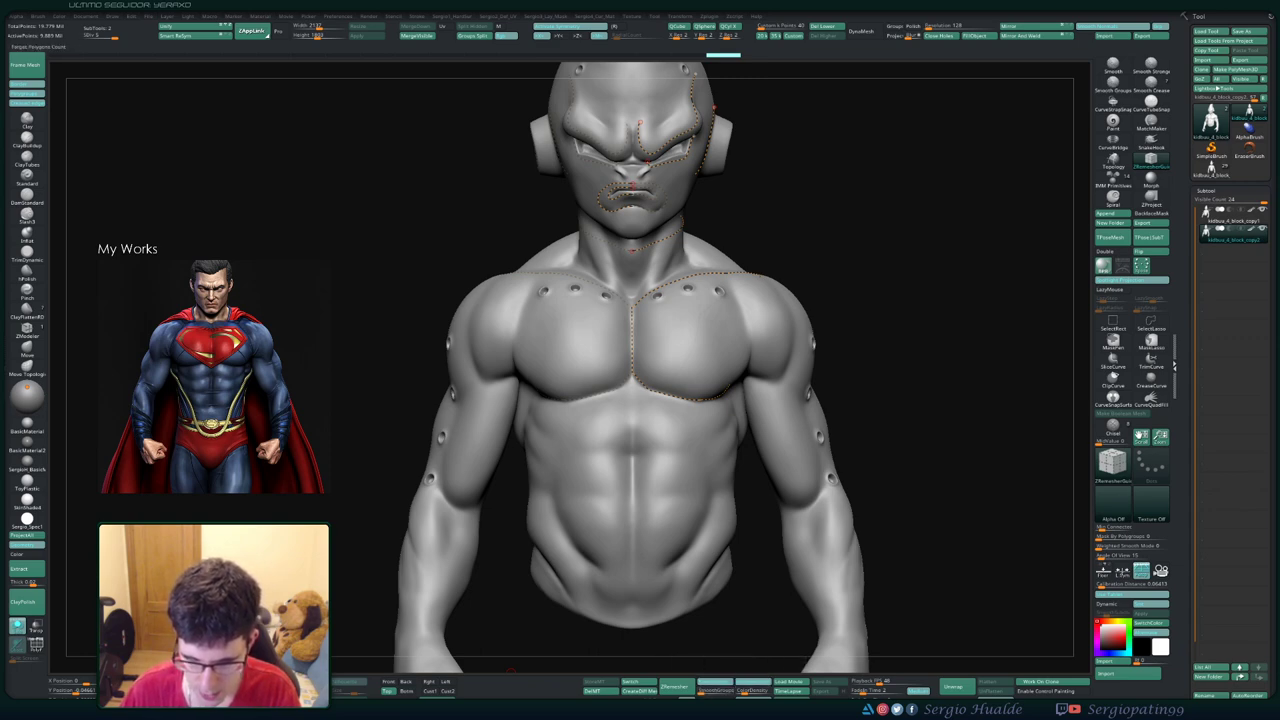
drag(584, 417, 679, 417)
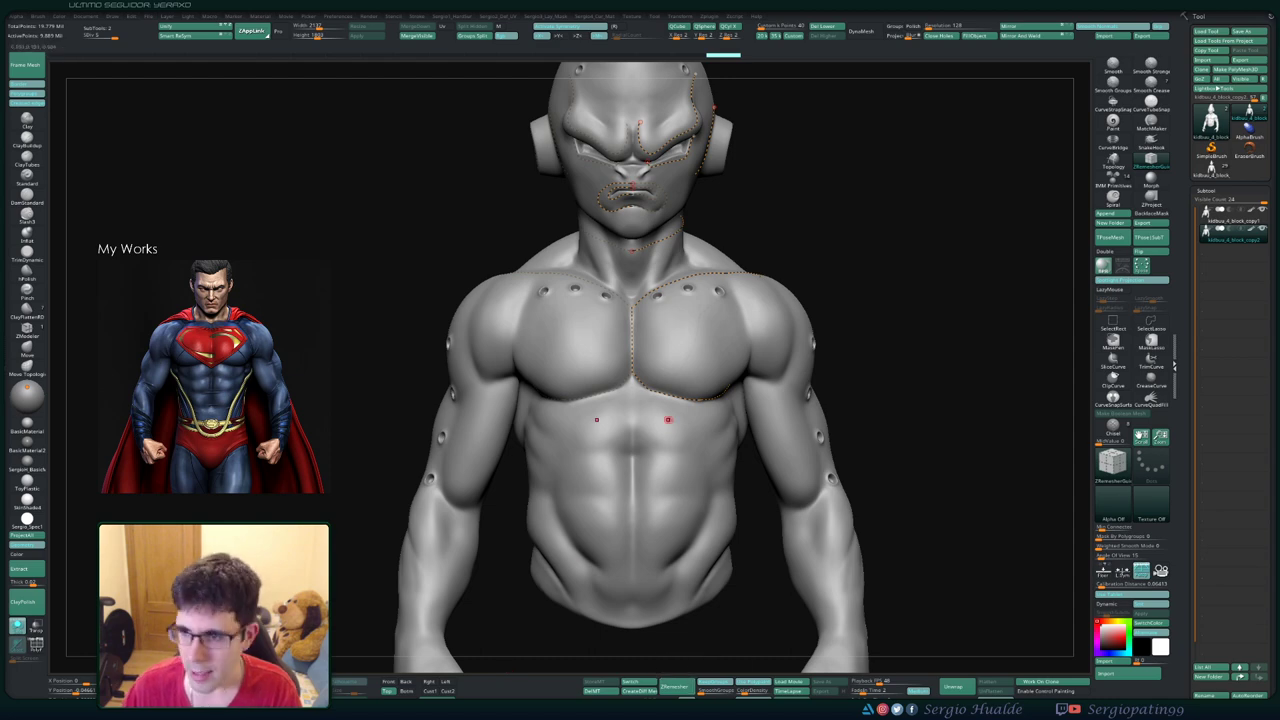
mouse_move(1113, 122)
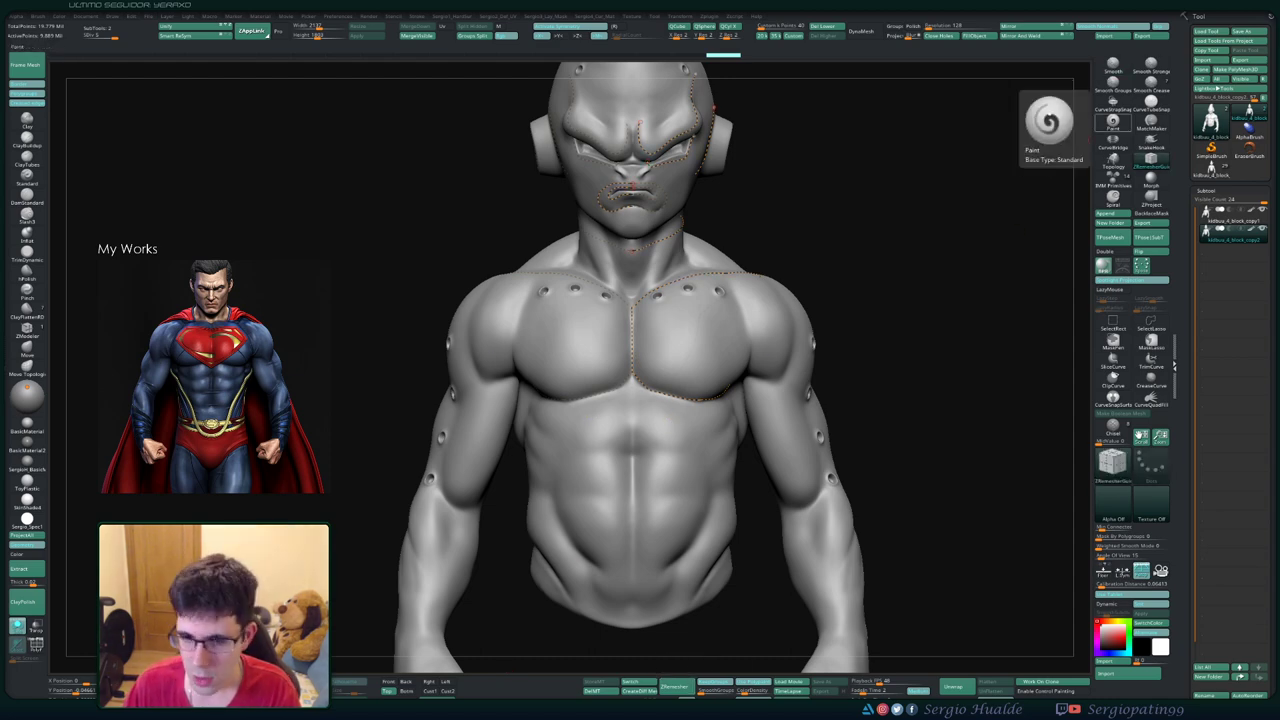
- Switch from the guide-curve brush to the Standard brush (B, S, T) and zoom onto the chest
click(1206, 191)
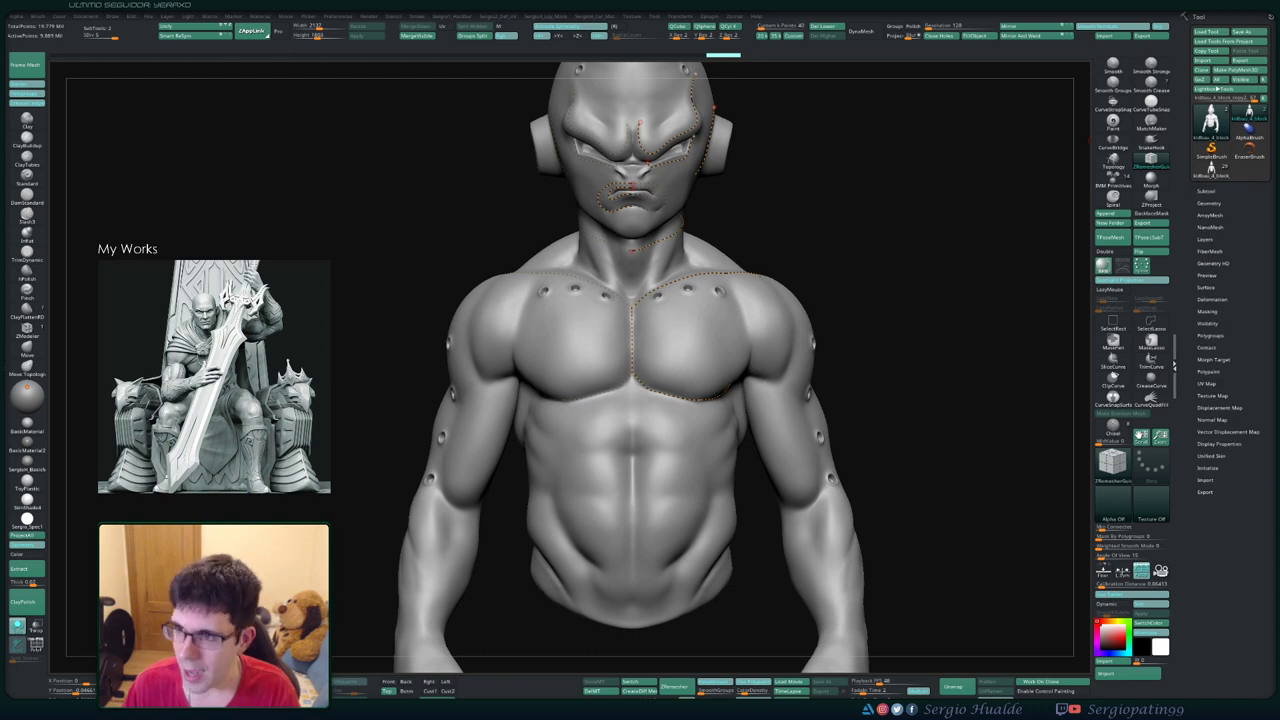
click(1206, 191)
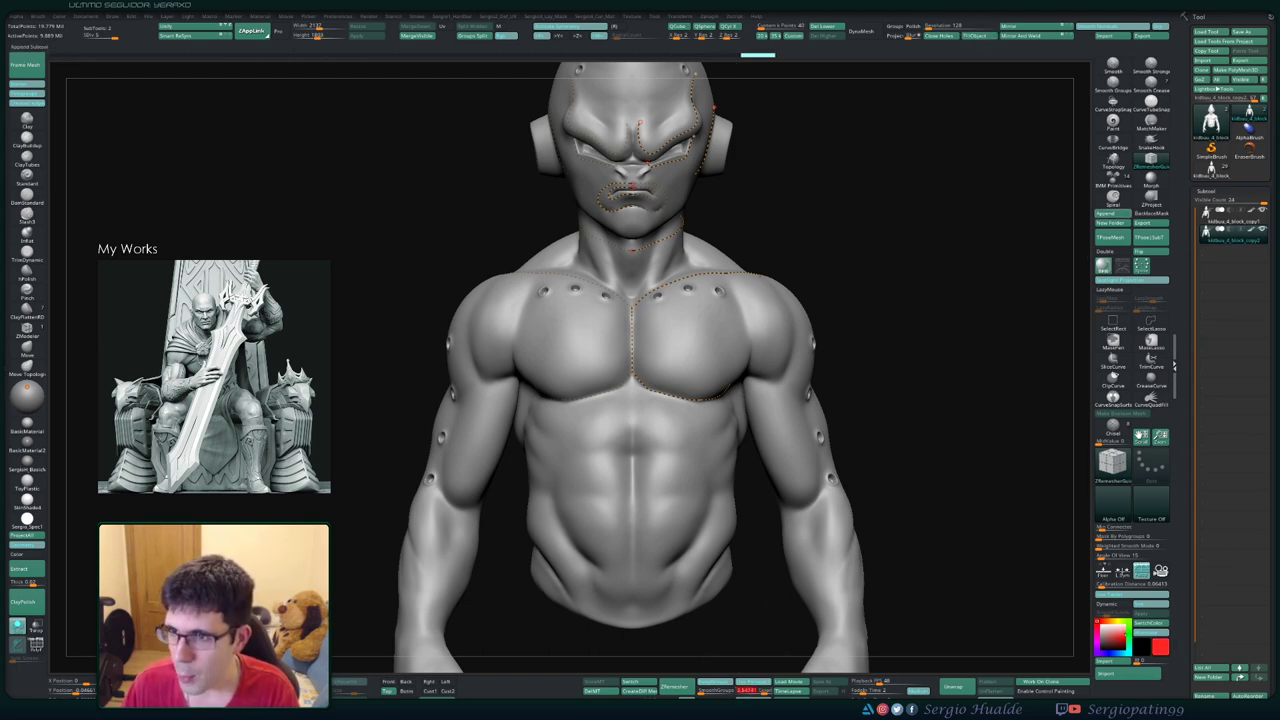
key(b)
key(s)
key(t)
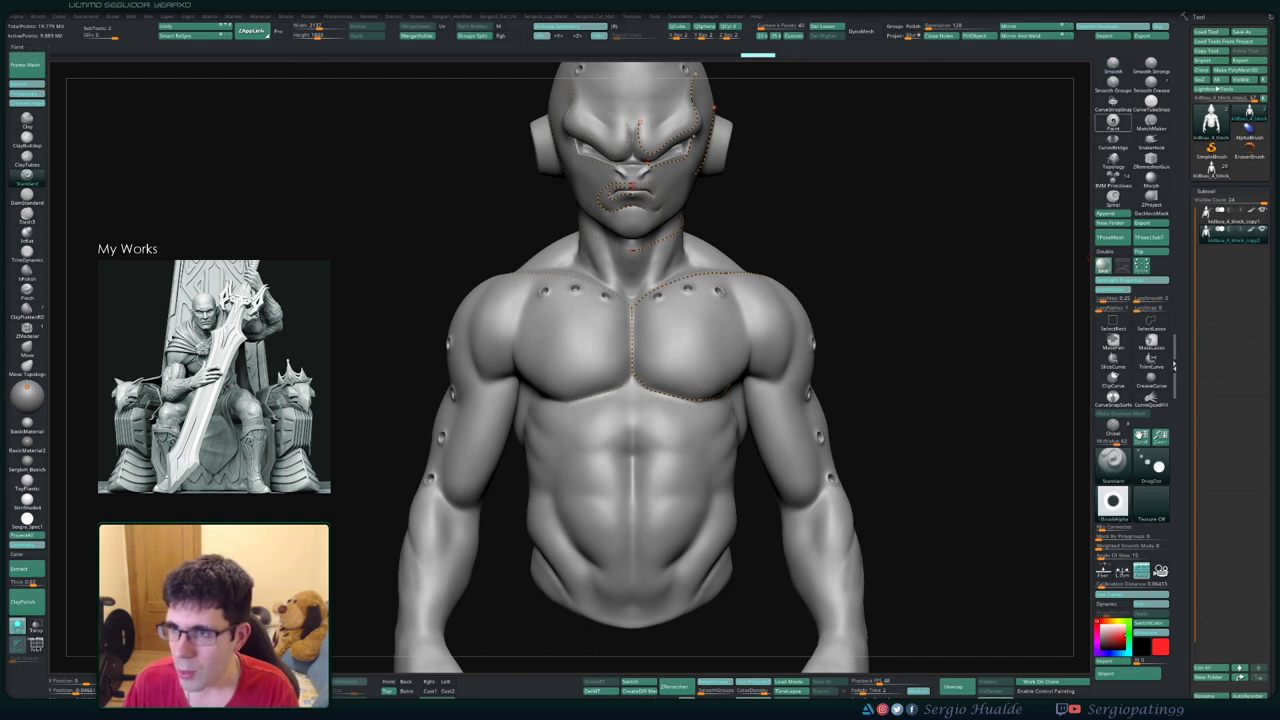
ctrl+right_drag(686, 343, 656, 507)
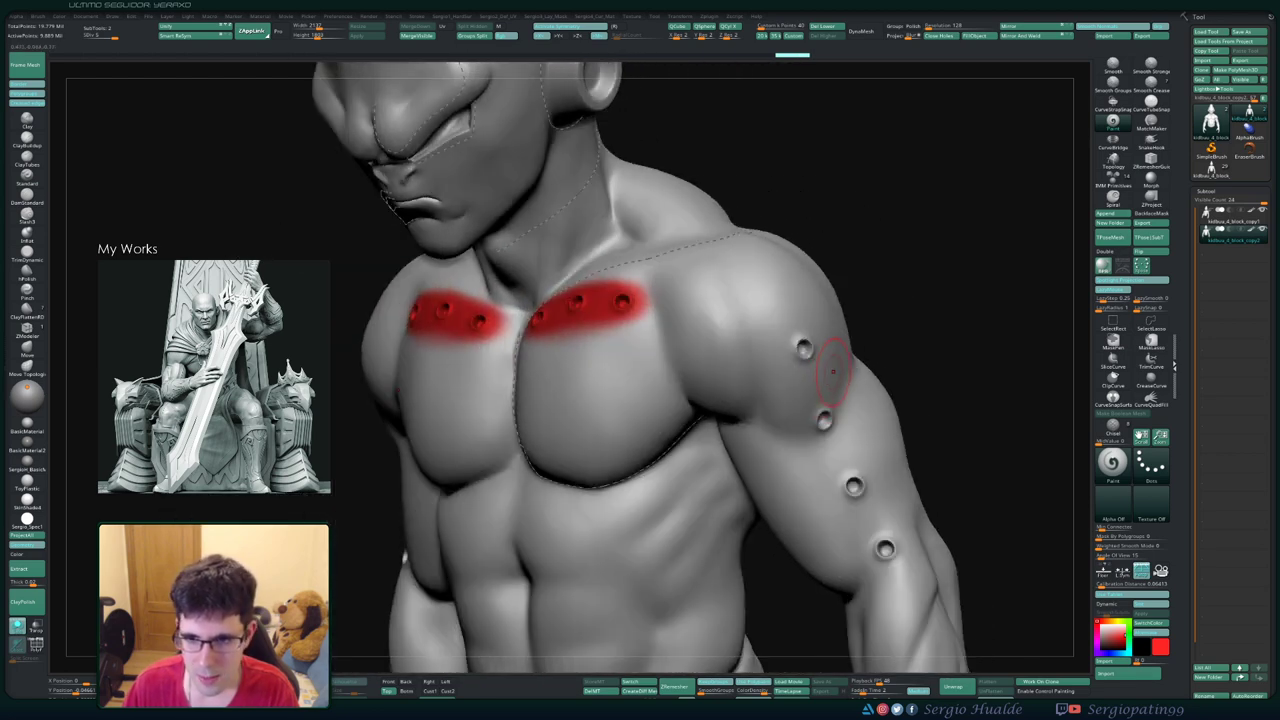
- Polypaint both hands red, undoing the stray red strokes on the arm
drag(804, 345, 828, 428)
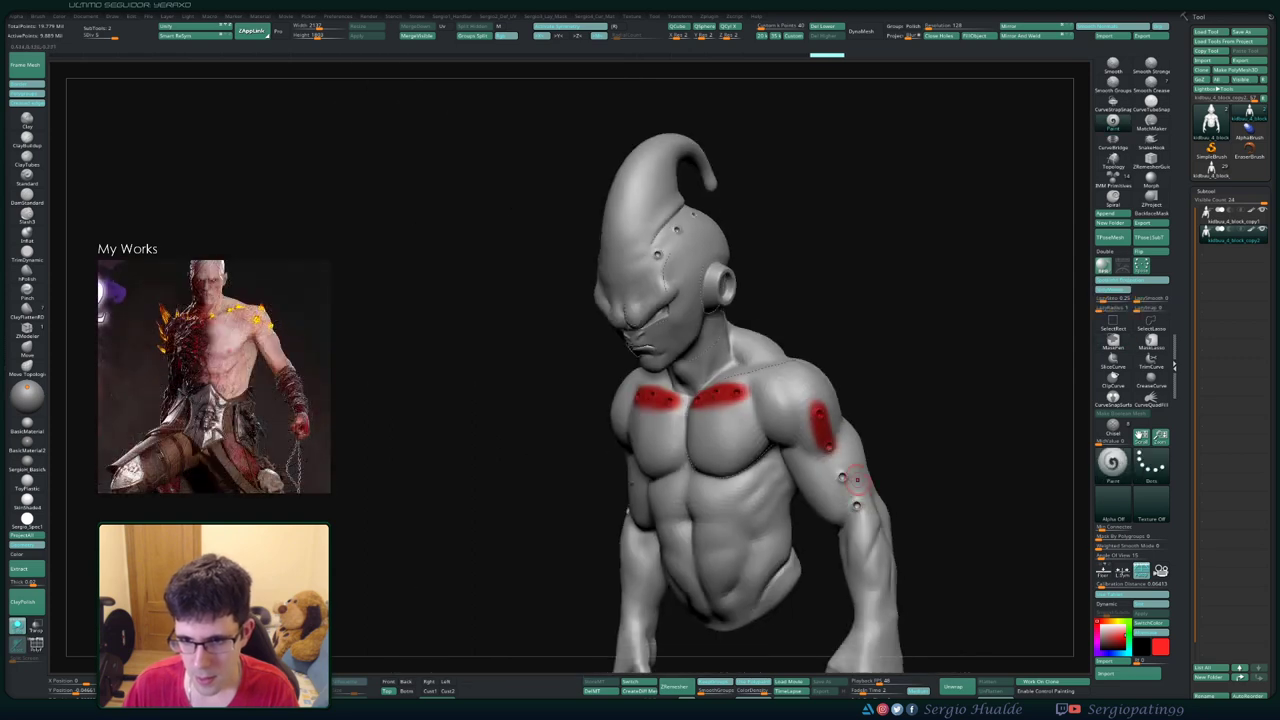
drag(842, 477, 855, 508)
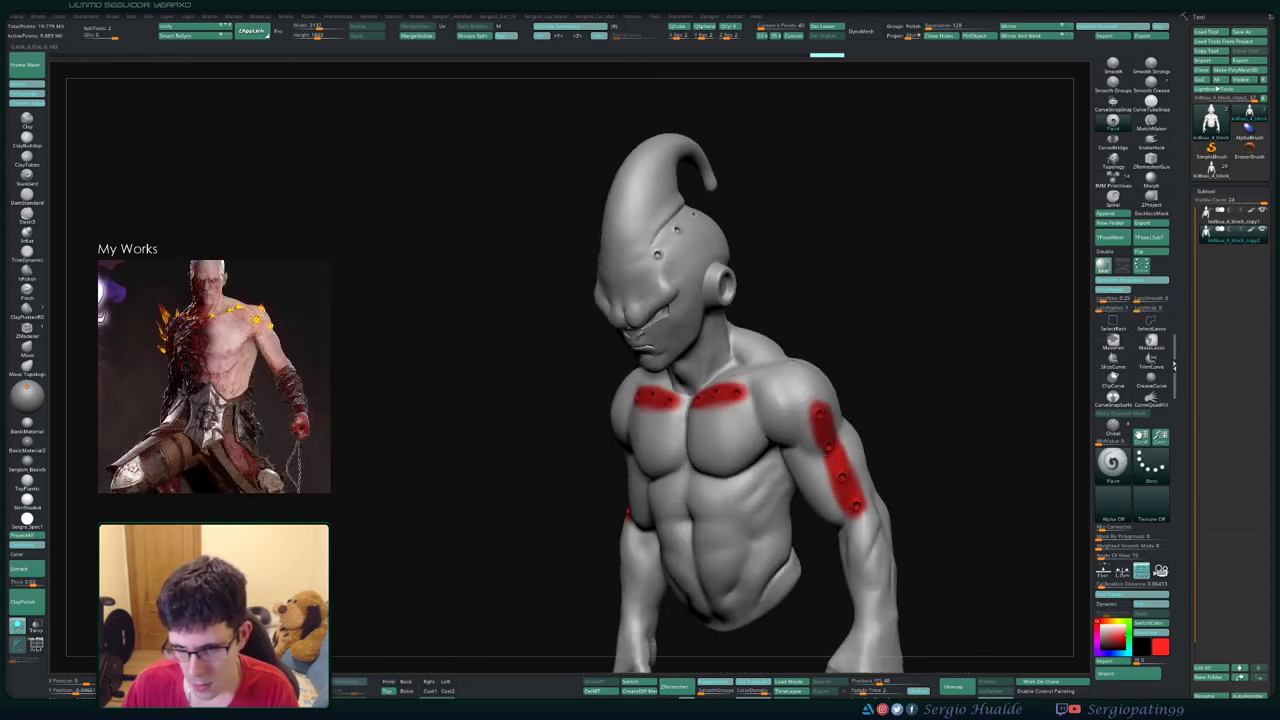
key(ctrl+z)
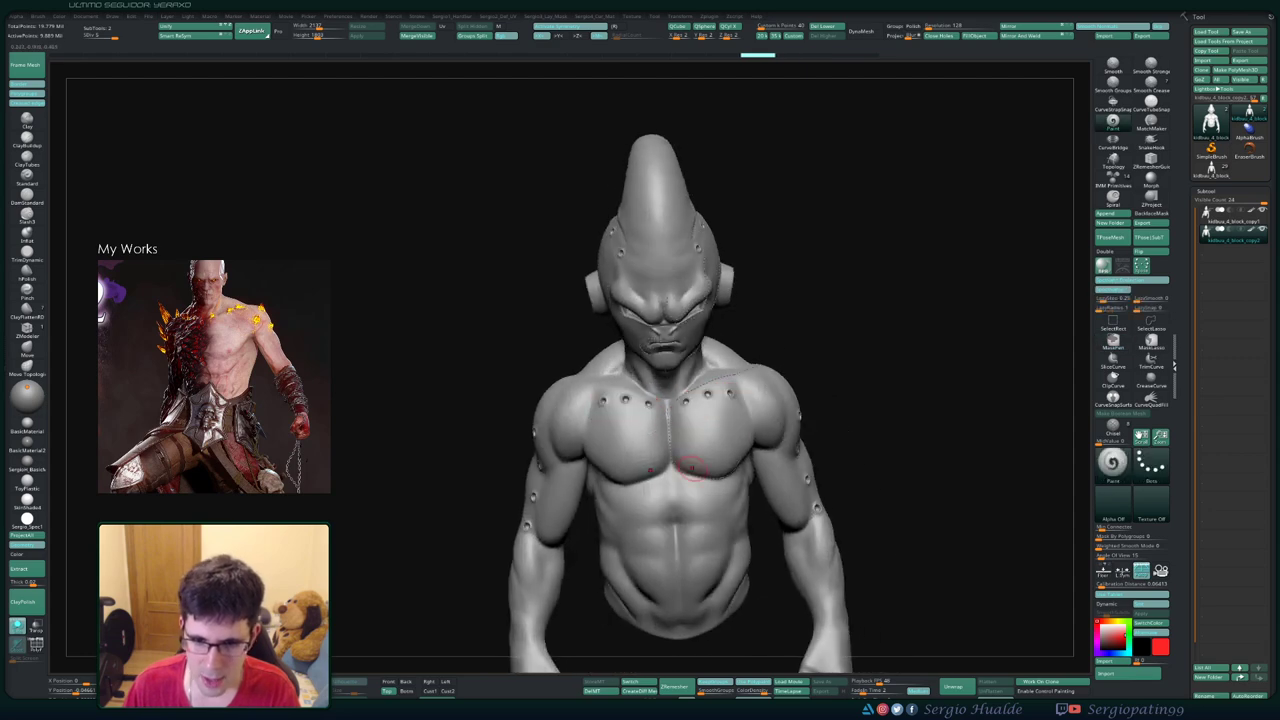
mouse_move(690, 467)
alt+mouse_down()
mouse_move(706, 366)
mouse_move(700, 390)
mouse_move(648, 420)
mouse_move(643, 400)
mouse_move(643, 600)
mouse_move(660, 560)
alt+mouse_up()
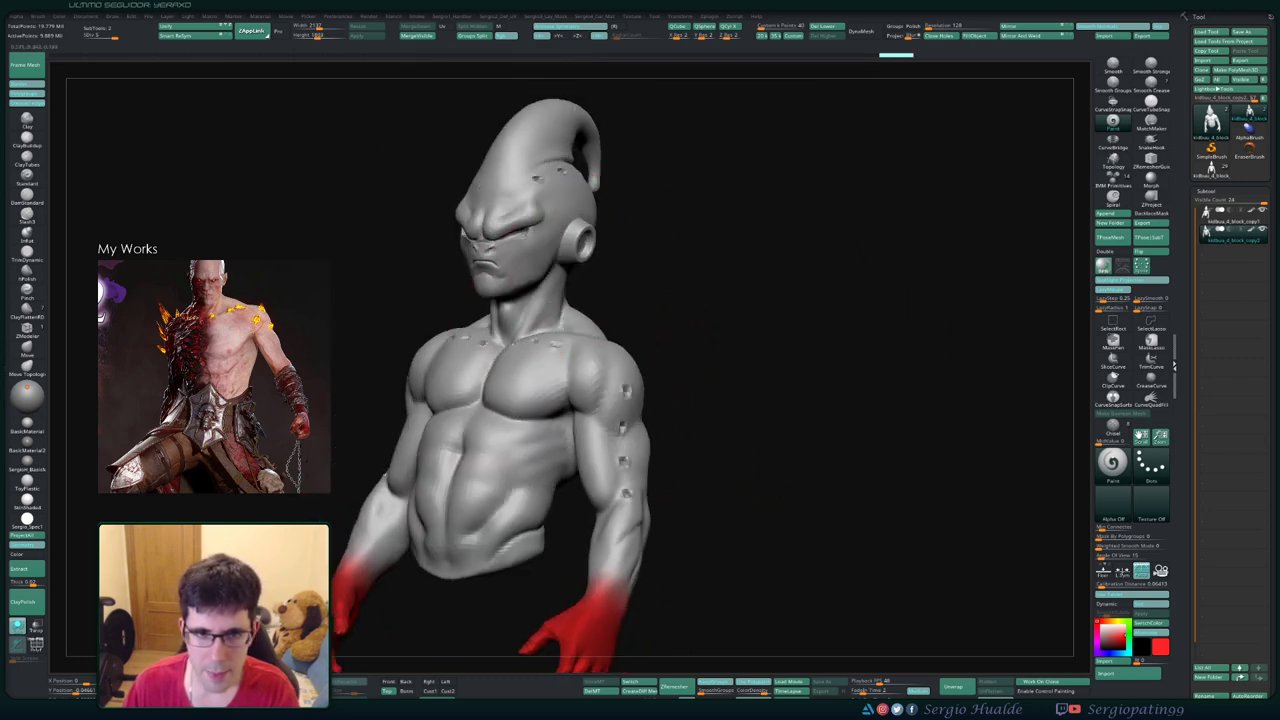
alt+drag(700, 300, 720, 450)
- Paint the face, forehead, sides and back of the head red down to the neck
drag(443, 371, 614, 300)
mouse_move(500, 330)
mouse_down()
mouse_move(560, 400)
mouse_move(546, 340)
mouse_move(529, 400)
mouse_move(508, 366)
mouse_move(514, 314)
mouse_up()
mouse_move(600, 300)
mouse_down()
mouse_move(620, 370)
mouse_move(660, 300)
mouse_up()
drag(850, 400, 780, 400)
drag(700, 330, 690, 380)
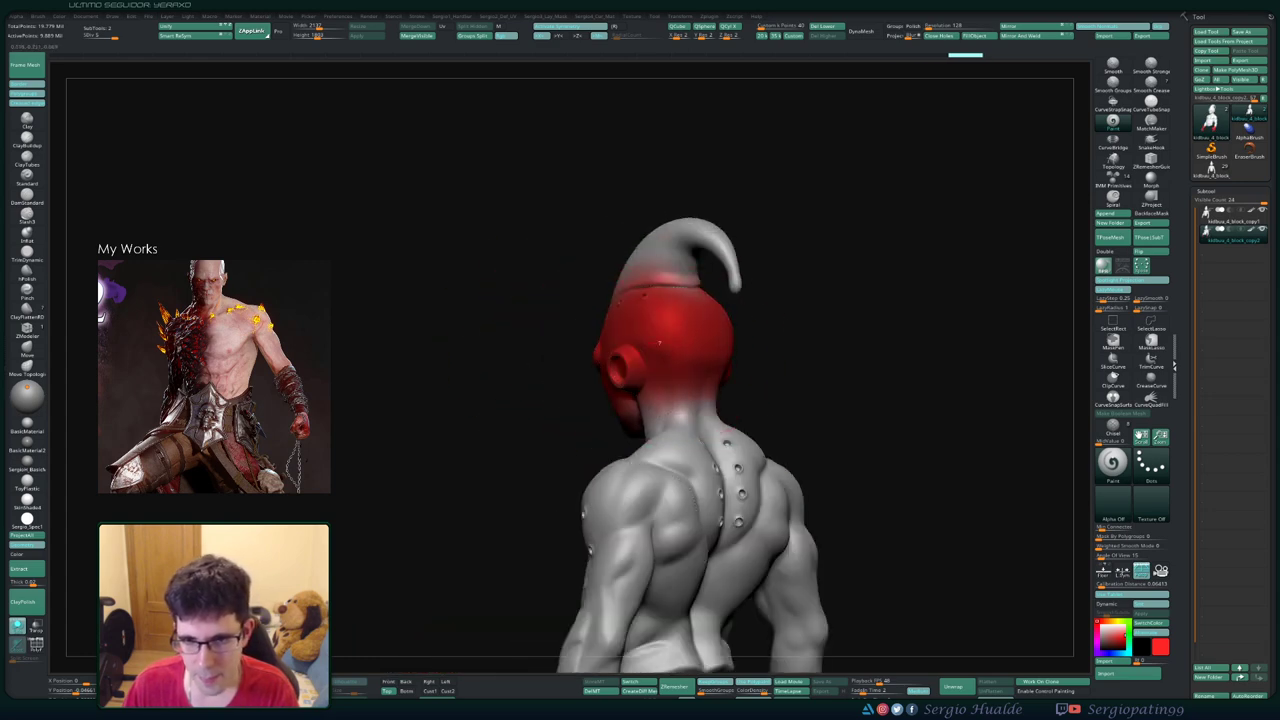
drag(880, 400, 950, 400)
mouse_move(624, 370)
mouse_down()
mouse_move(627, 430)
mouse_move(613, 436)
mouse_up()
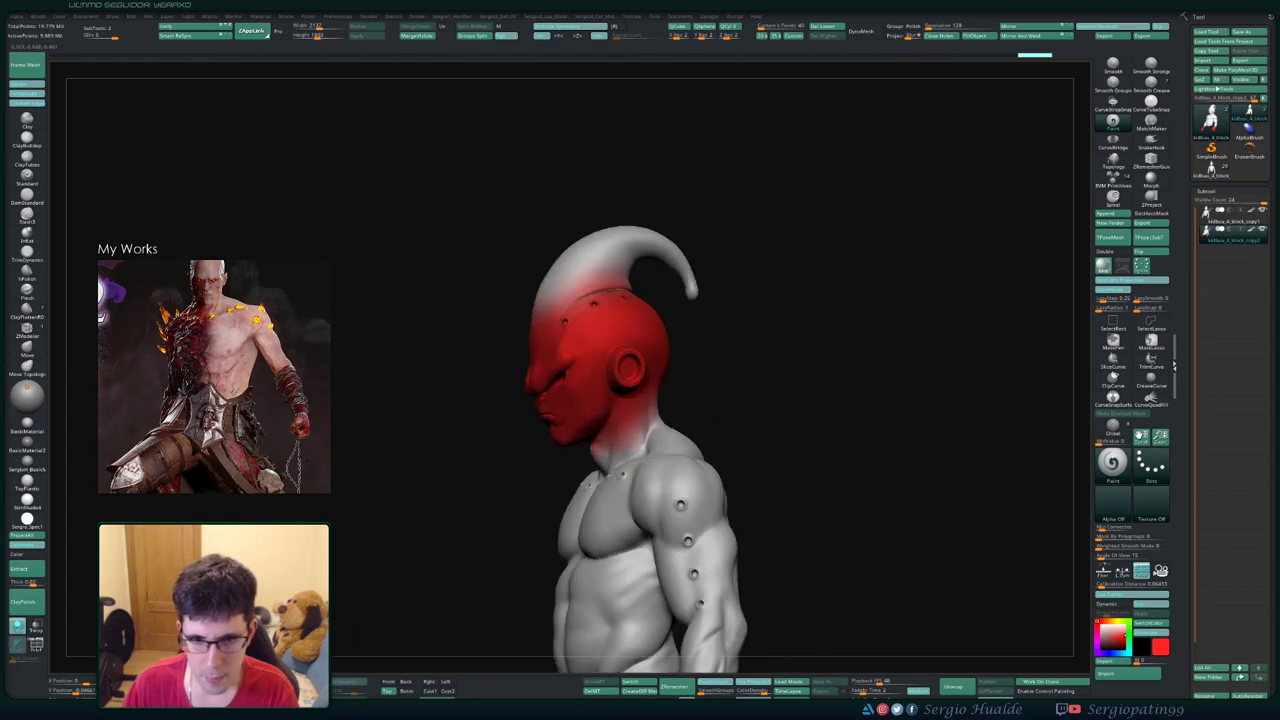
mouse_move(880, 400)
mouse_down()
mouse_move(940, 400)
mouse_move(900, 400)
mouse_move(880, 470)
mouse_up()
key(shift+f)
key(shift+f)
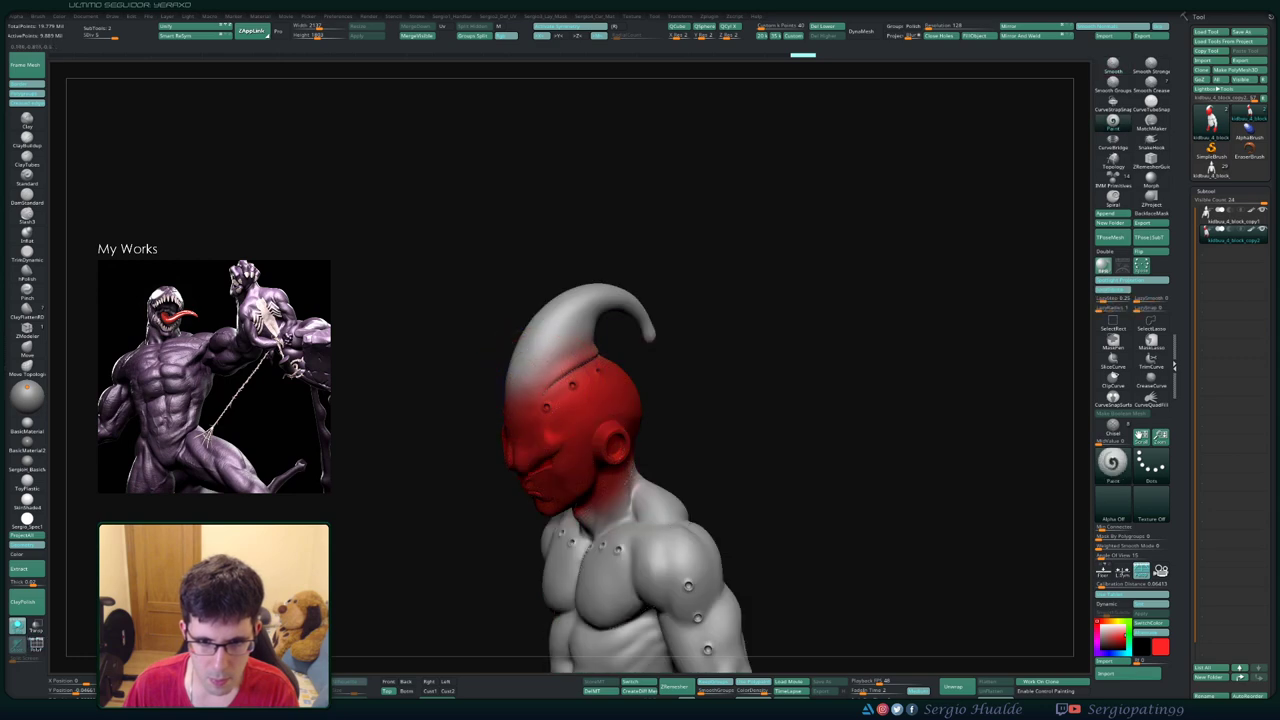
- Run ZRemesher with Use Polypaint on the framed bust and inspect the new polygroups with Polyframe
mouse_move(880, 400)
mouse_down()
mouse_move(1040, 400)
mouse_move(900, 400)
mouse_up()
key(f)
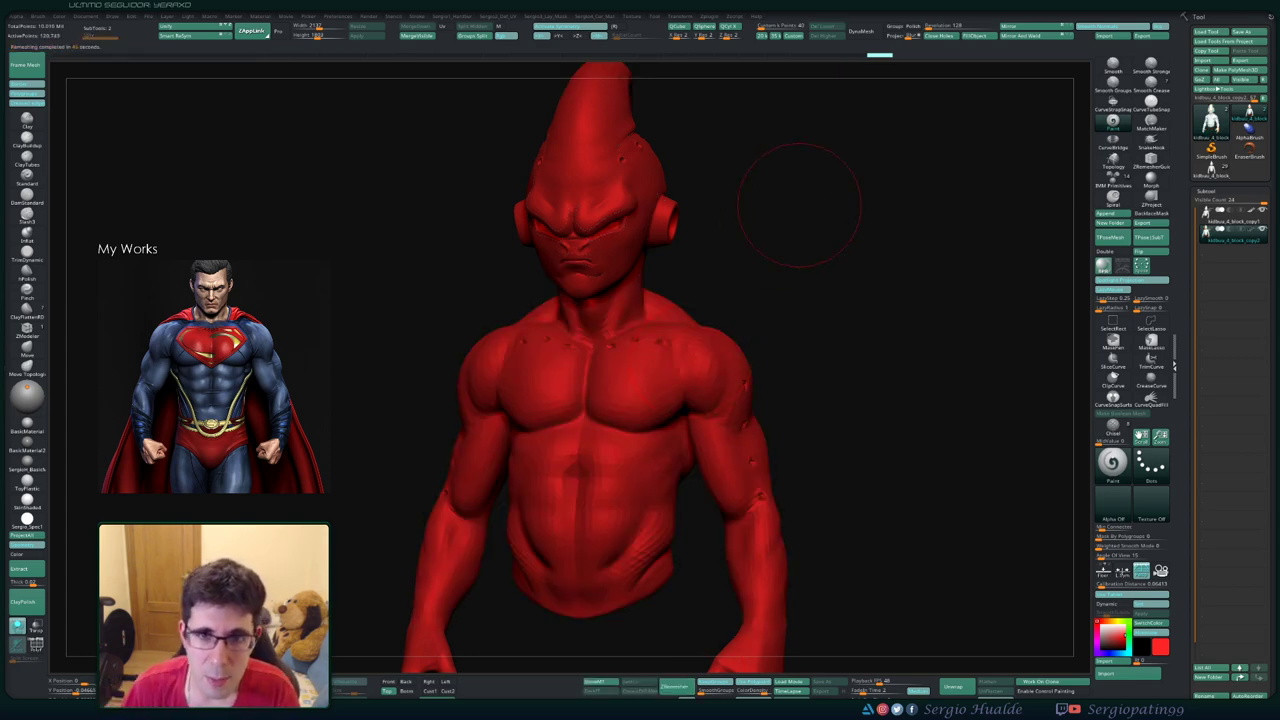
key(shift+f)
mouse_move(760, 240)
mouse_down()
mouse_move(640, 300)
mouse_move(662, 307)
mouse_move(686, 443)
mouse_move(650, 380)
mouse_move(720, 380)
mouse_move(700, 420)
mouse_move(724, 462)
mouse_move(690, 400)
mouse_move(720, 370)
mouse_move(700, 405)
mouse_move(790, 430)
mouse_move(740, 272)
mouse_up()
- Orbit and zoom to inspect the remeshed topology over the front and back
drag(500, 300, 795, 290)
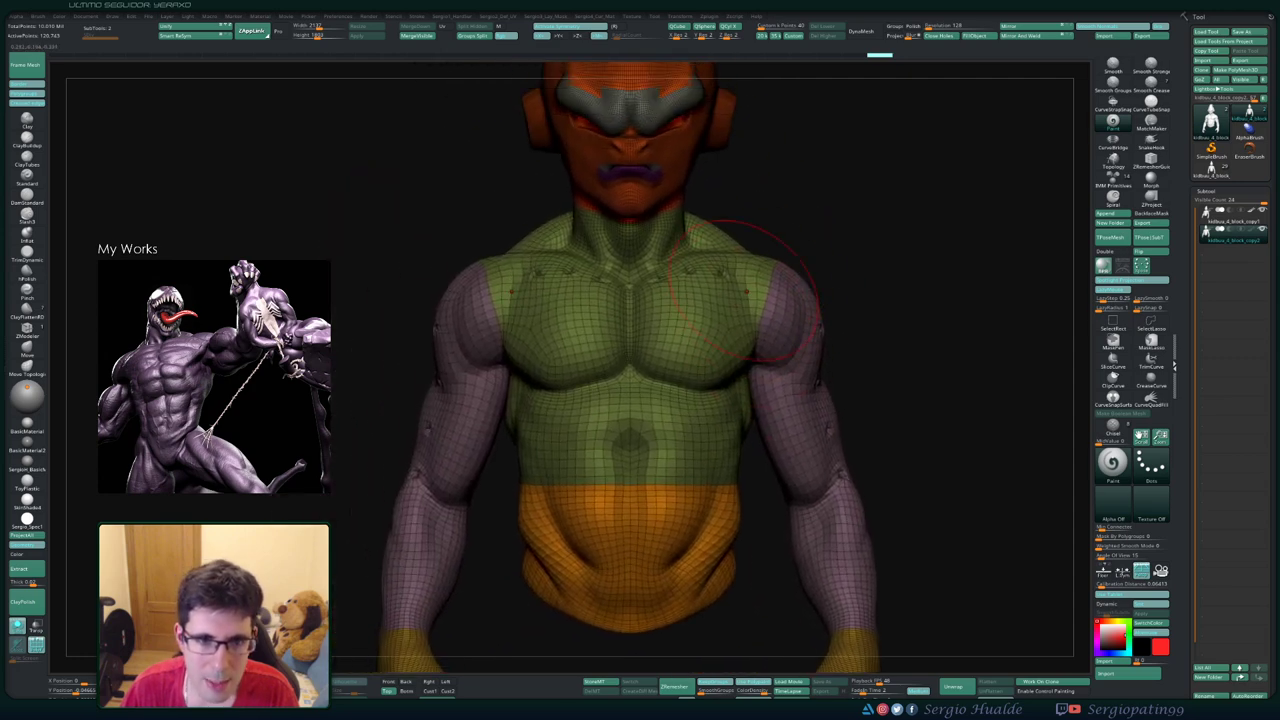
mouse_move(727, 242)
mouse_down()
mouse_move(980, 250)
mouse_move(749, 306)
mouse_up()
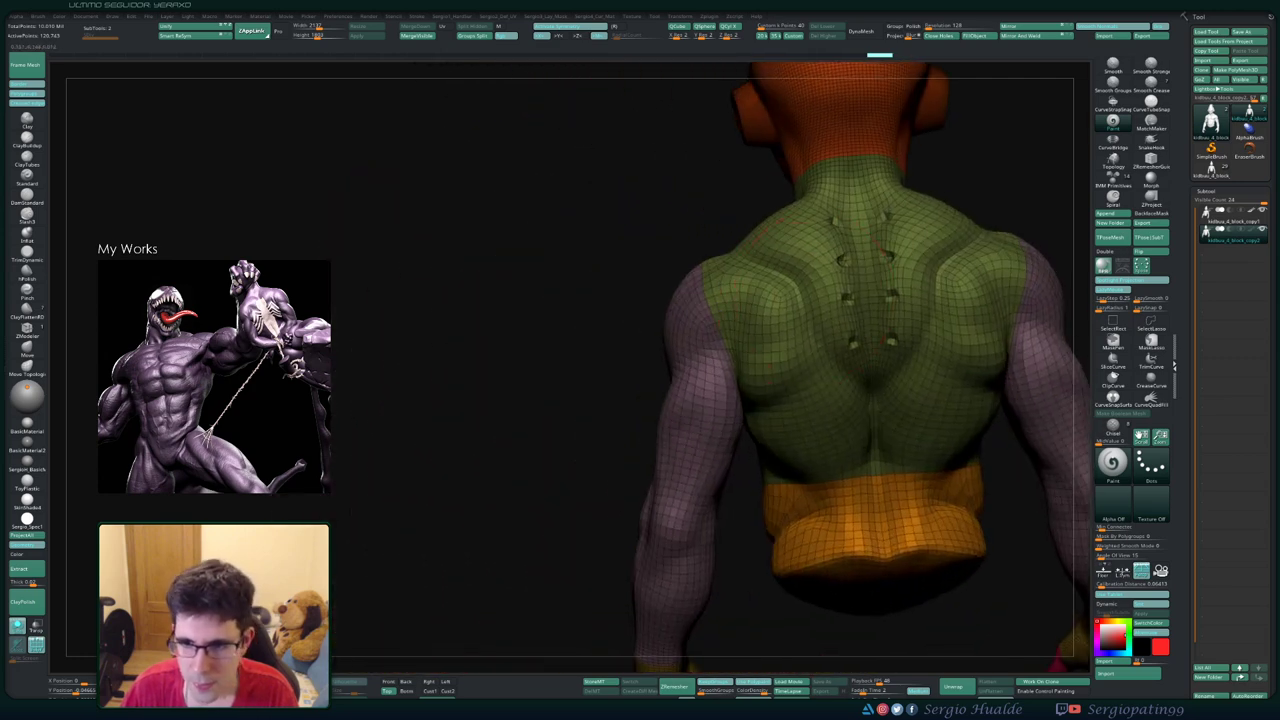
scroll(740, 310, up, 3)
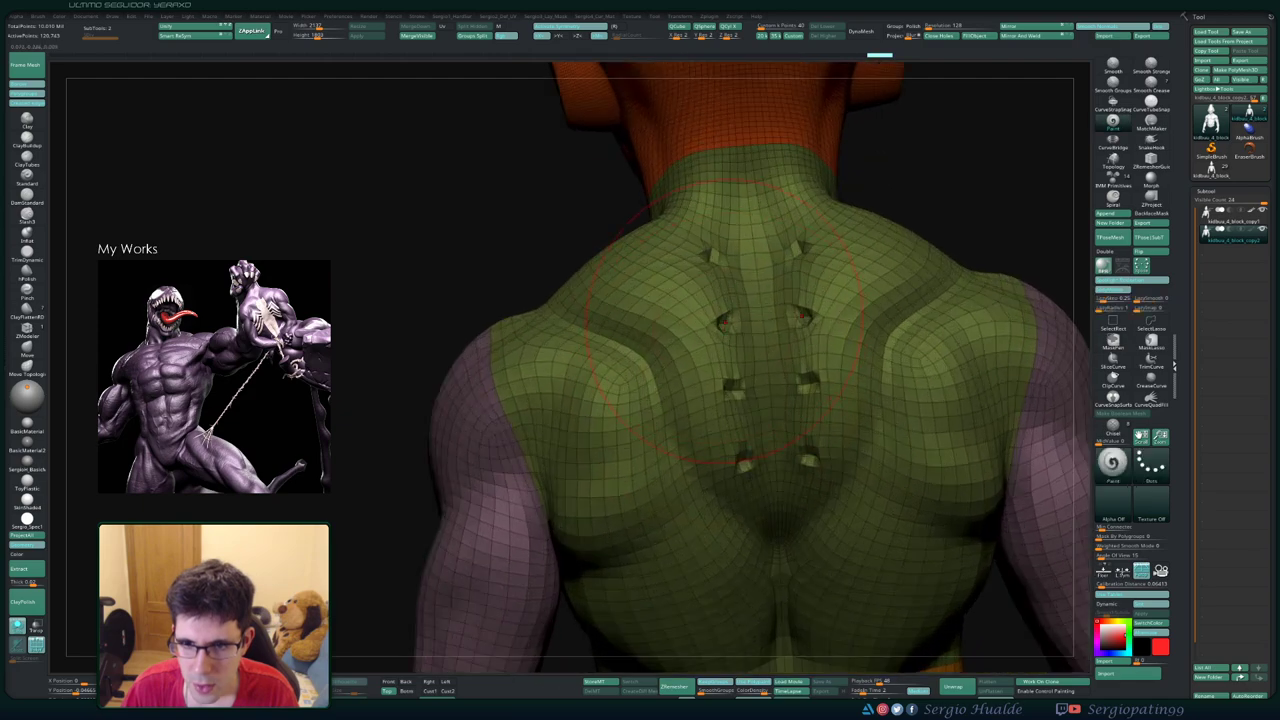
scroll(738, 320, down, 2)
scroll(740, 305, down, 1)
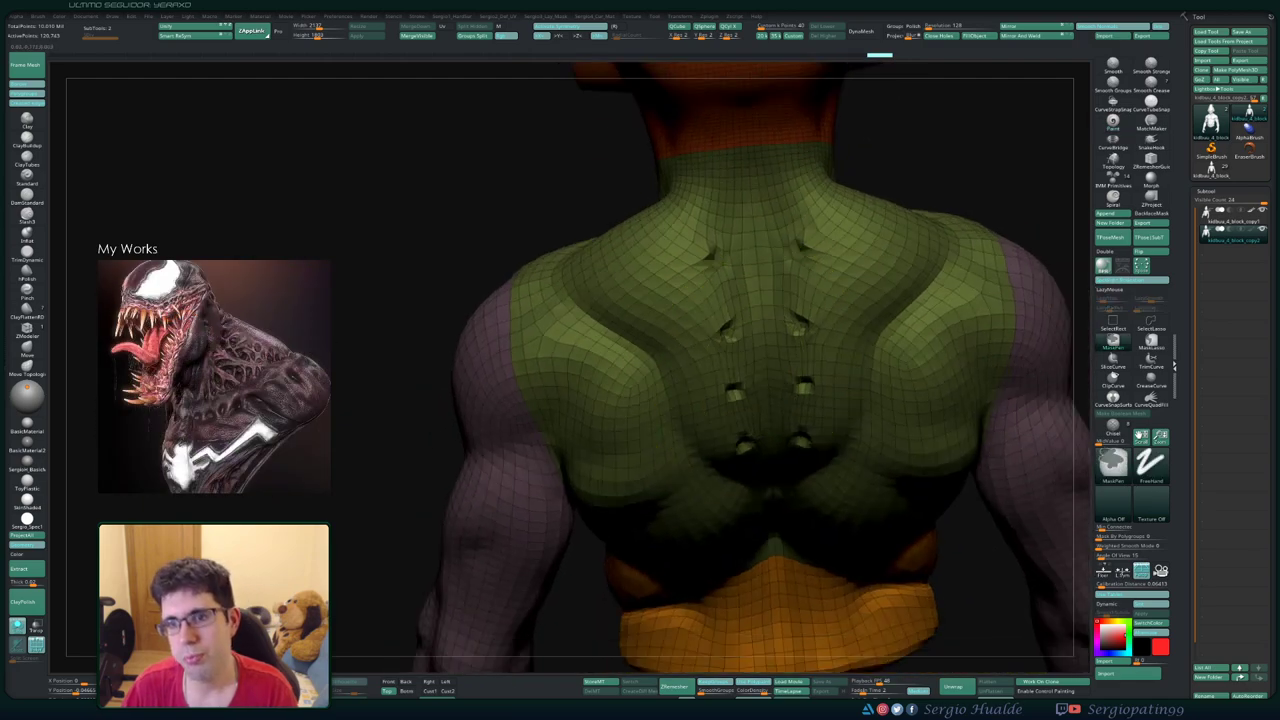
scroll(741, 290, down, 3)
- Orbit around the side of the head and ear, ending in a straight front view
drag(740, 295, 700, 300)
scroll(660, 300, up, 3)
scroll(660, 300, up, 2)
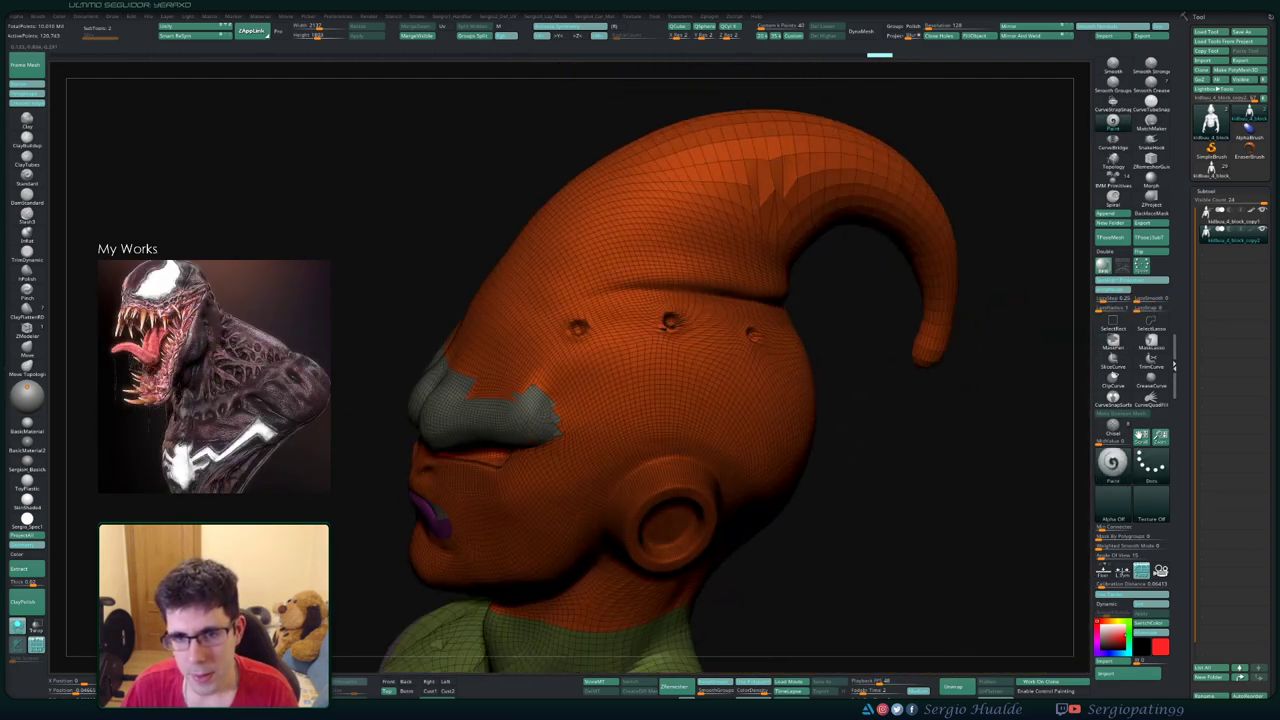
scroll(660, 300, up, 2)
scroll(665, 313, down, 2)
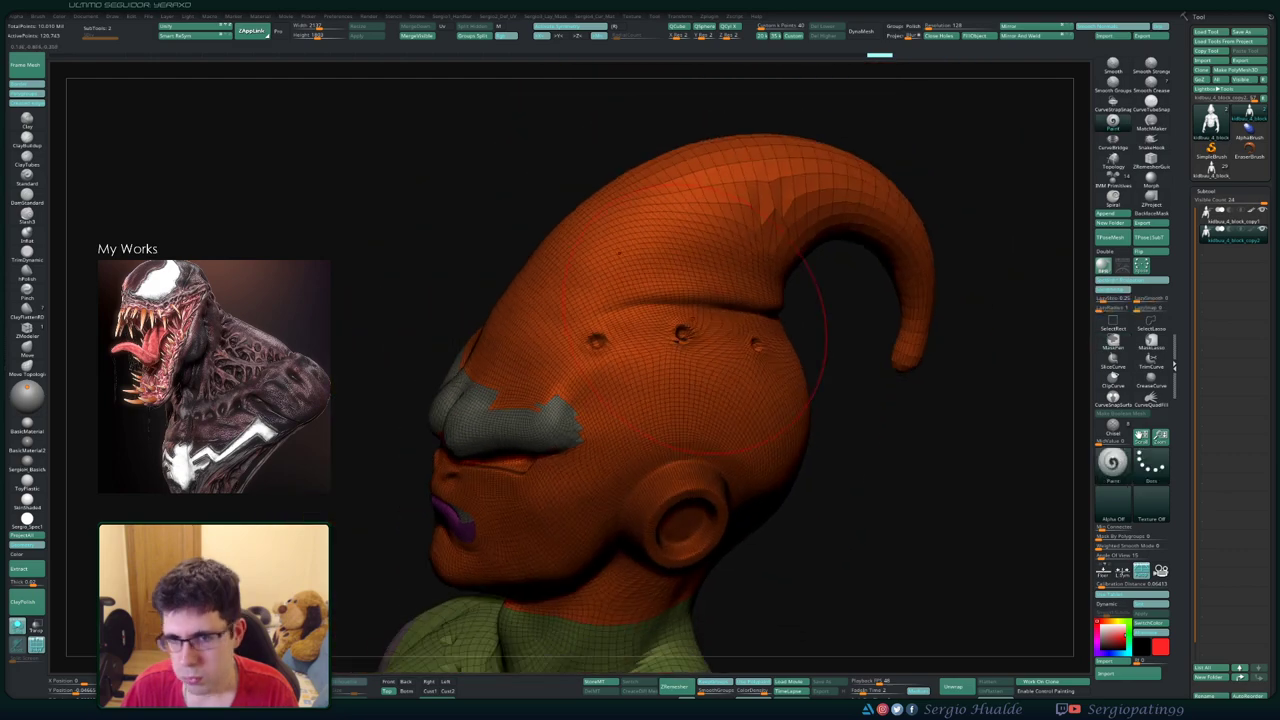
right_drag(720, 370, 695, 375)
key(shift)
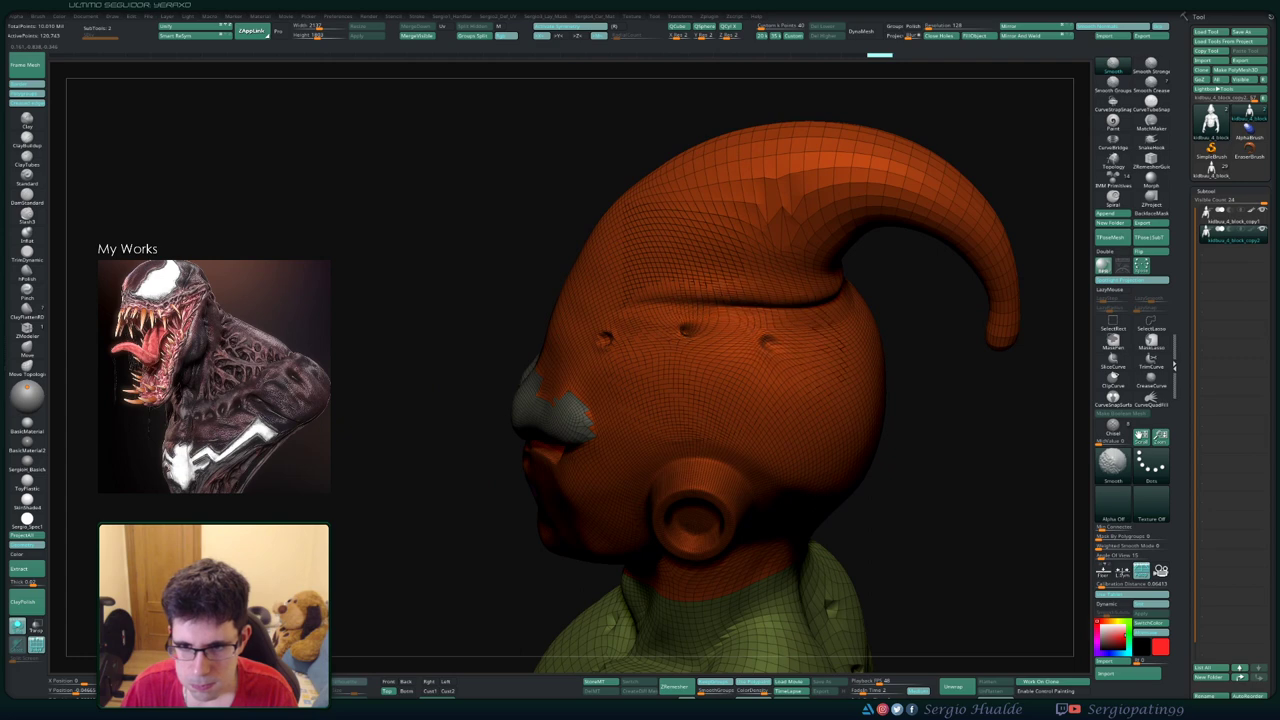
right_drag(620, 300, 700, 268)
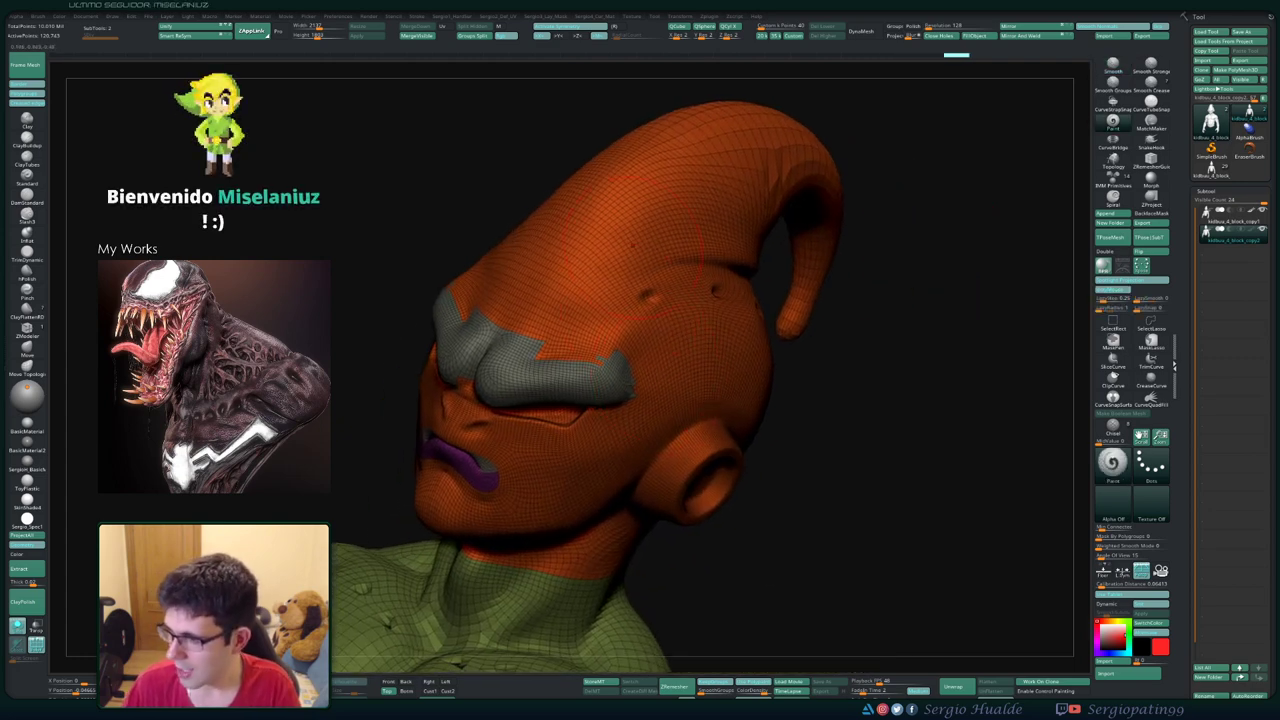
mouse_move(530, 365)
shift+right_down()
mouse_move(634, 424)
mouse_move(557, 371)
shift+right_up()
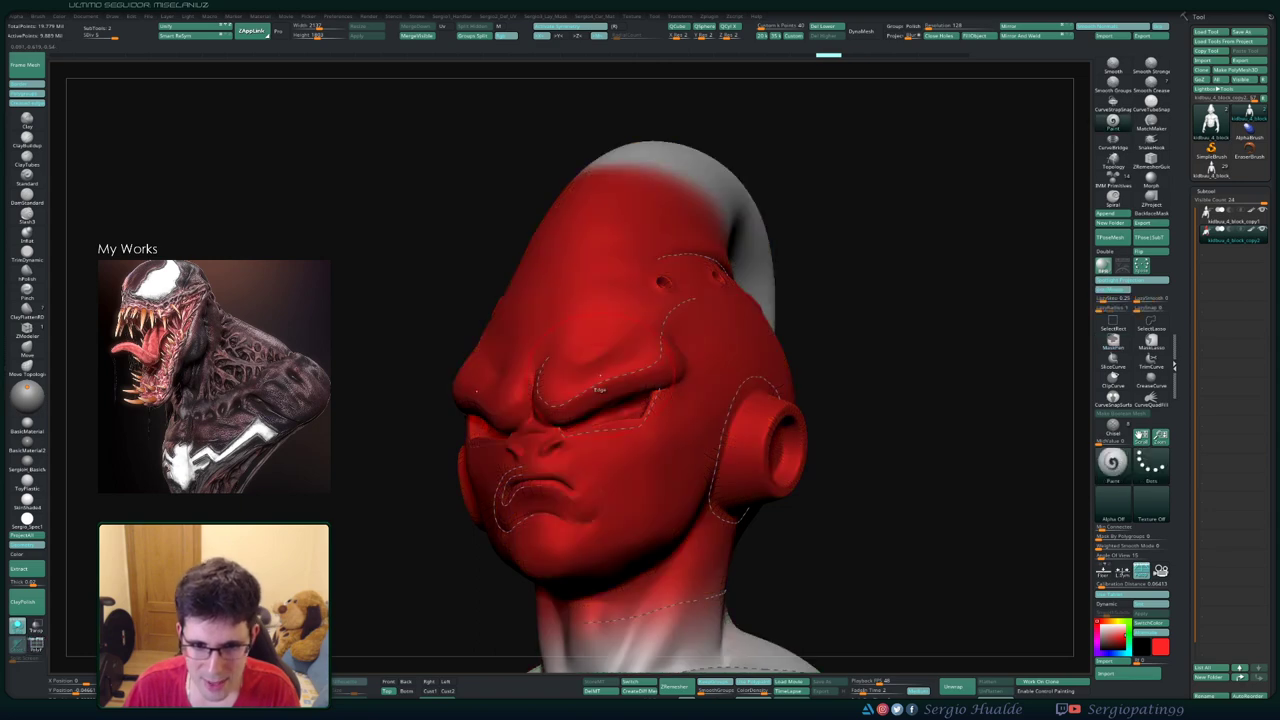
- Toggle Polyframe on and off to check the wireframe on the head
key(shift+f)
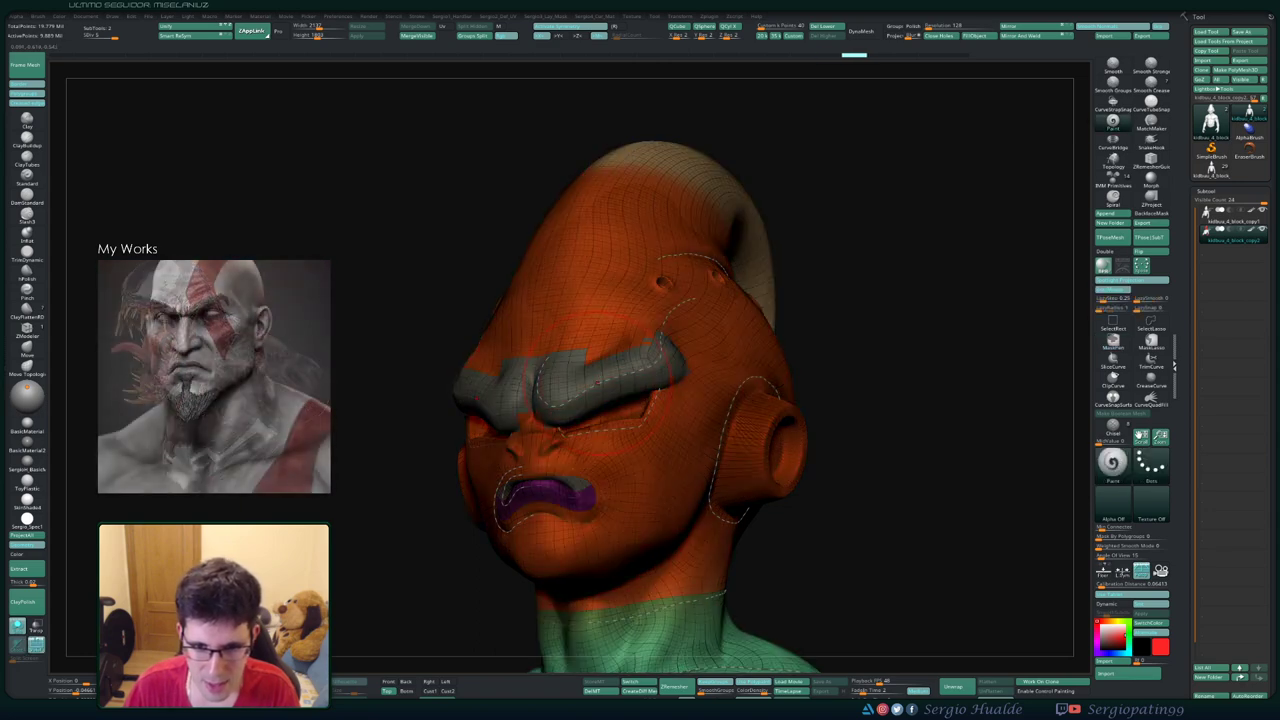
key(shift+f)
scroll(603, 350, up, 5)
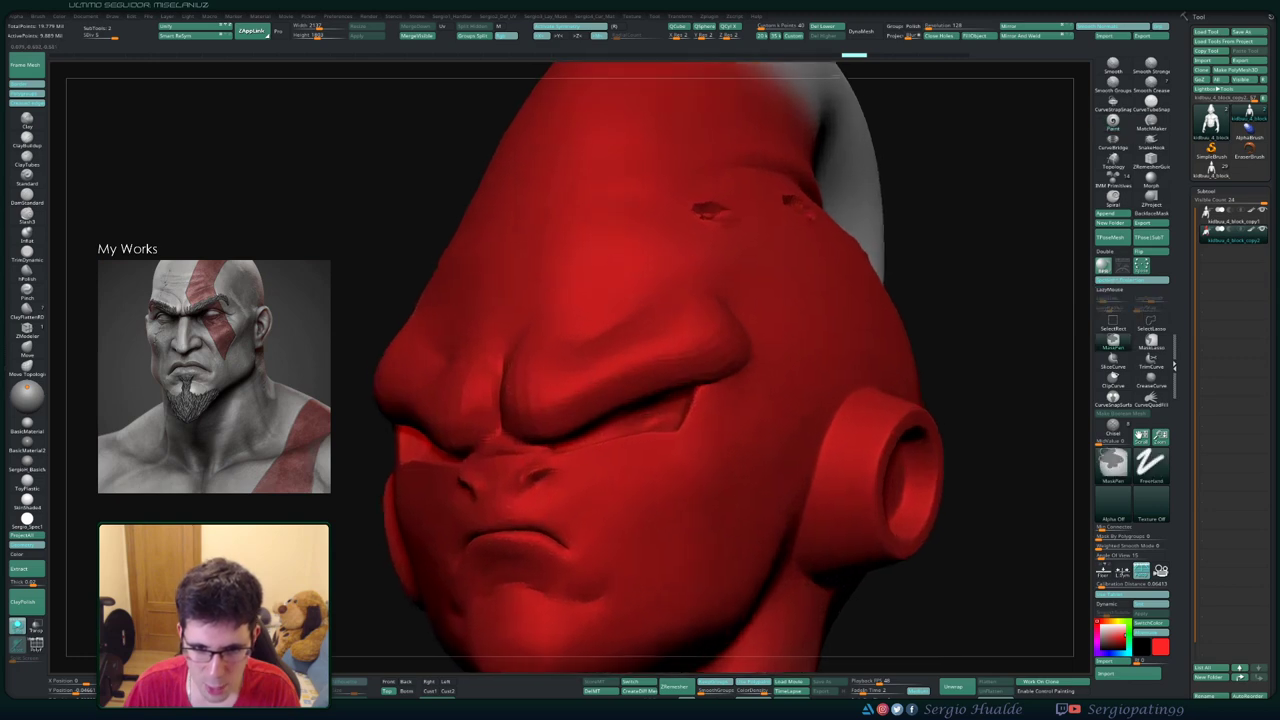
key(s)
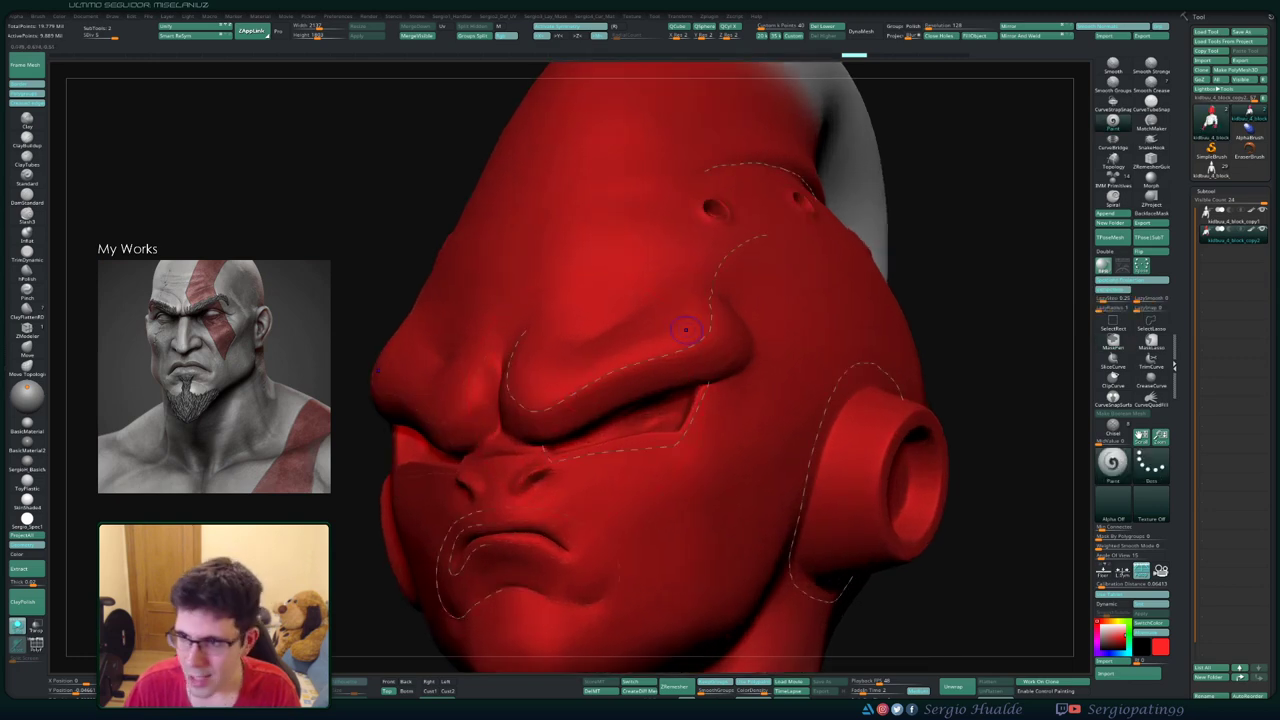
- Isolate the brow and mouth polygroups in turn, then unhide the whole head
key(ctrl+shift)
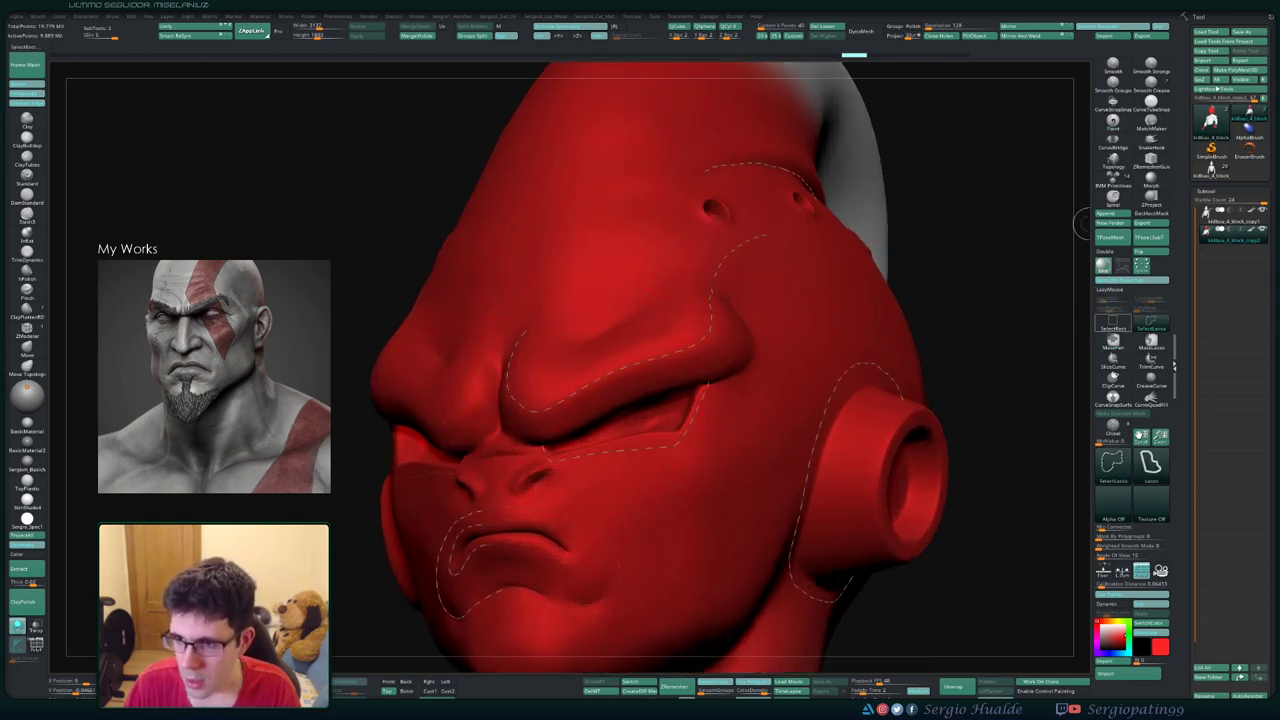
key(shift+f)
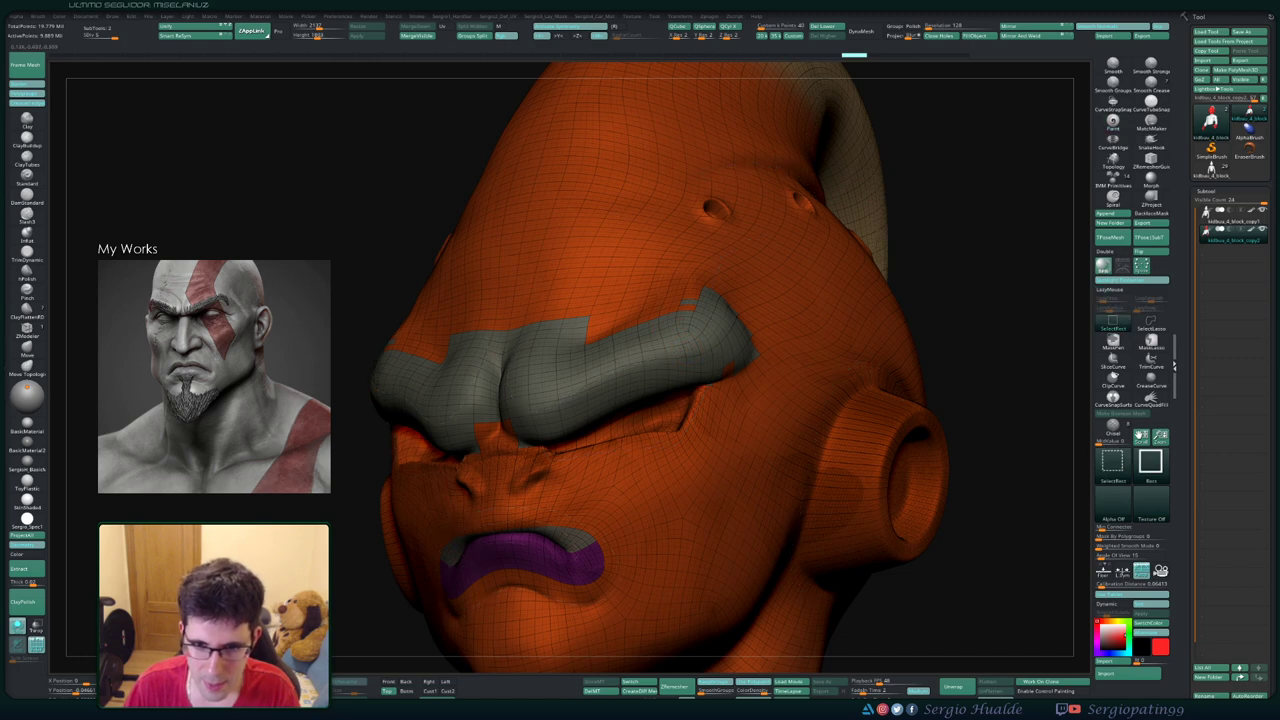
ctrl+shift+click(560, 350)
ctrl+shift+click(641, 335)
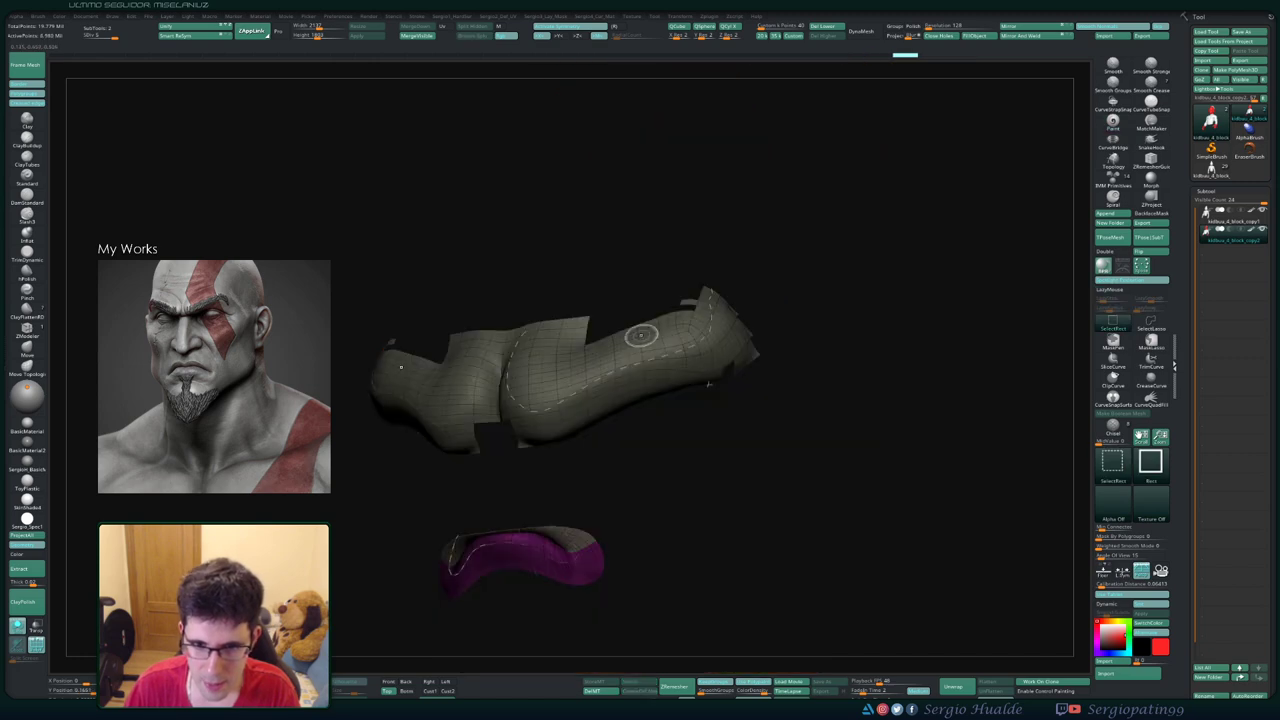
ctrl+alt+shift+click(707, 383)
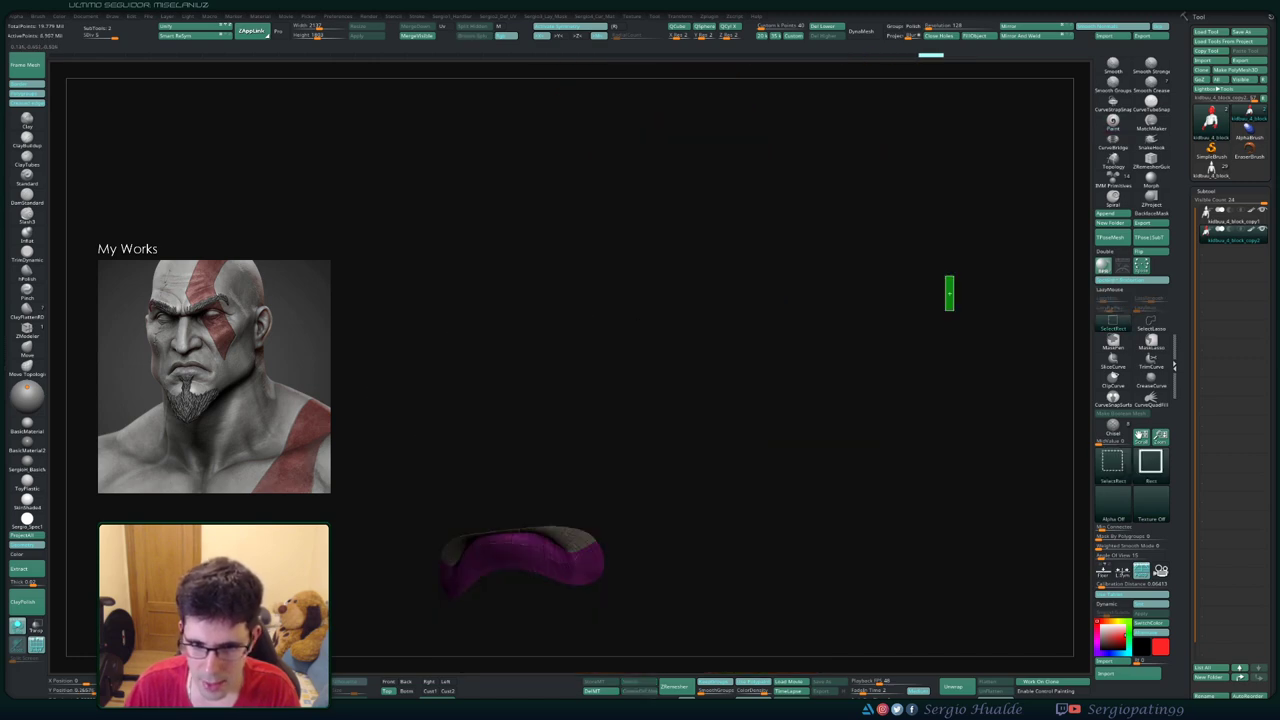
ctrl+shift+click(950, 293)
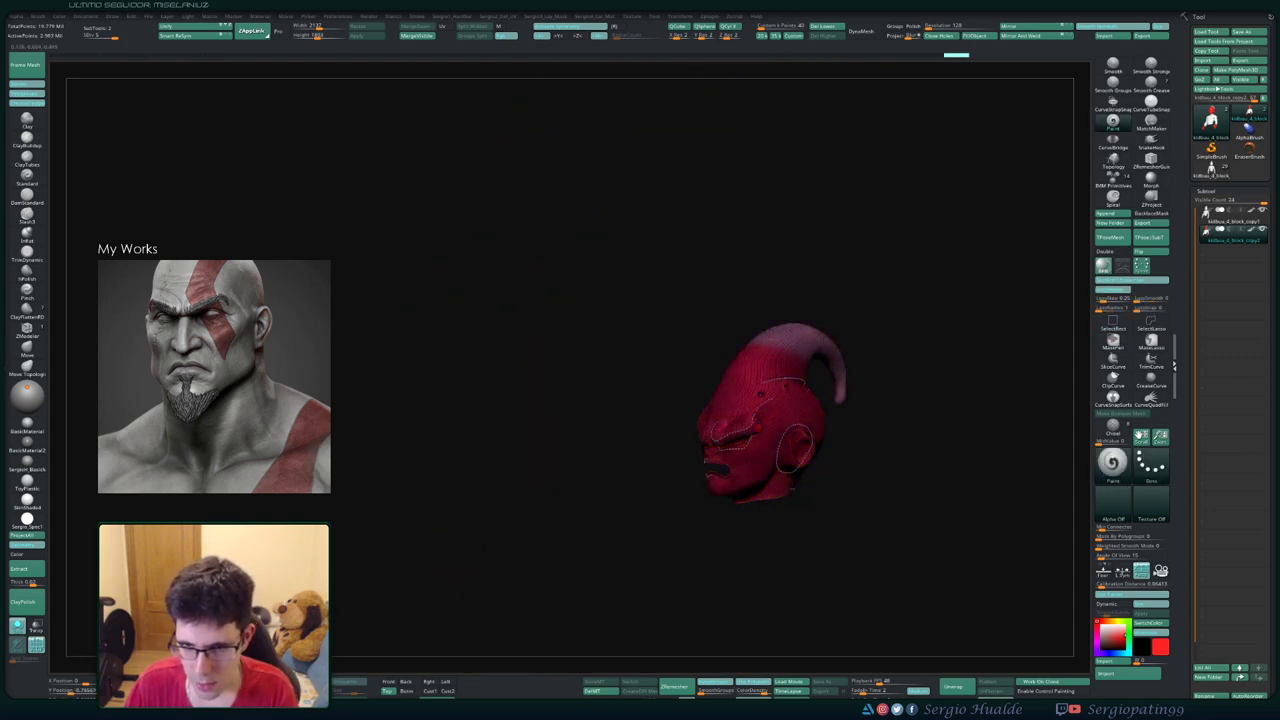
- Mask both brows with MaskPen under Polyframe, touching up their ends
key(f)
key(f)
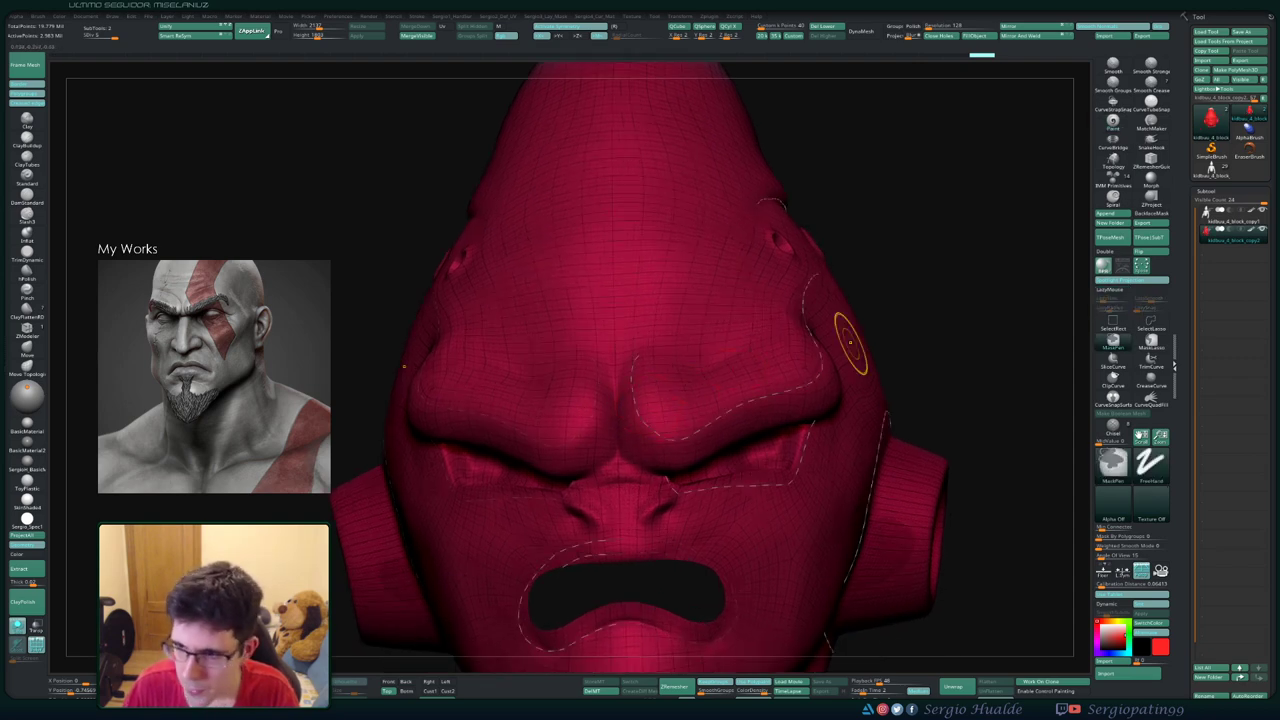
ctrl+drag(770, 200, 1080, 325)
ctrl+drag(575, 400, 652, 400)
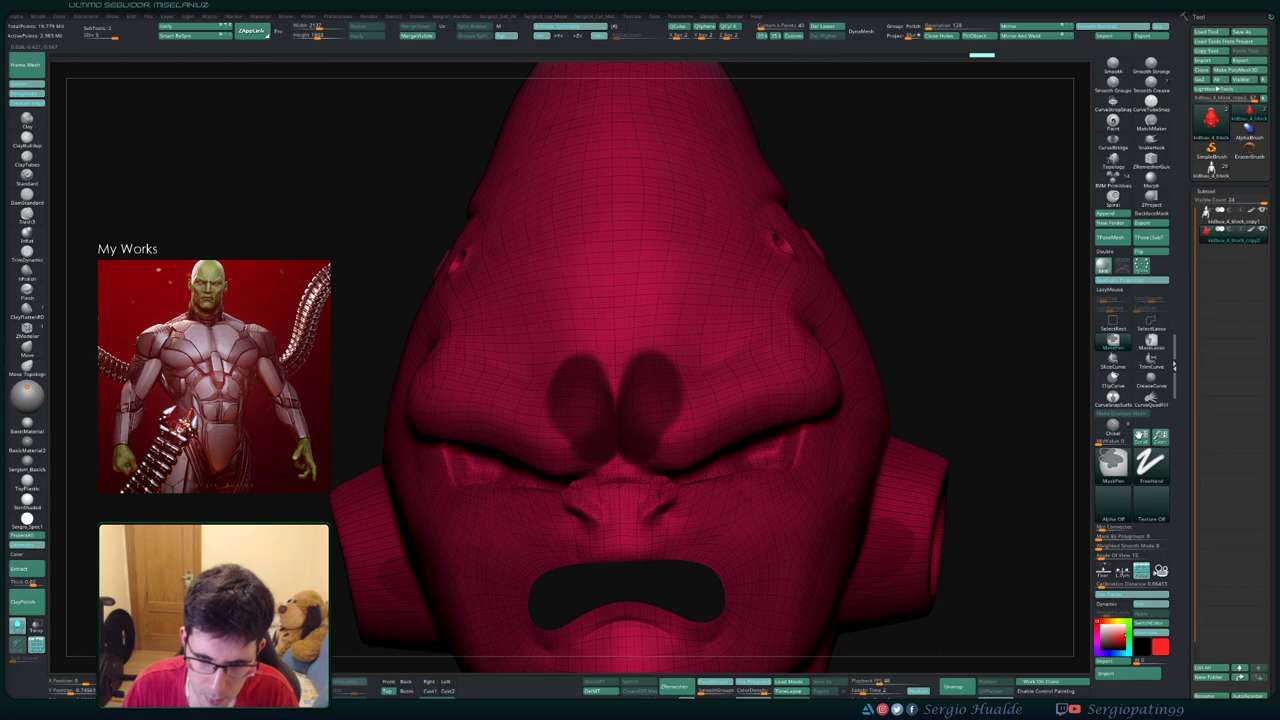
ctrl+click(663, 386)
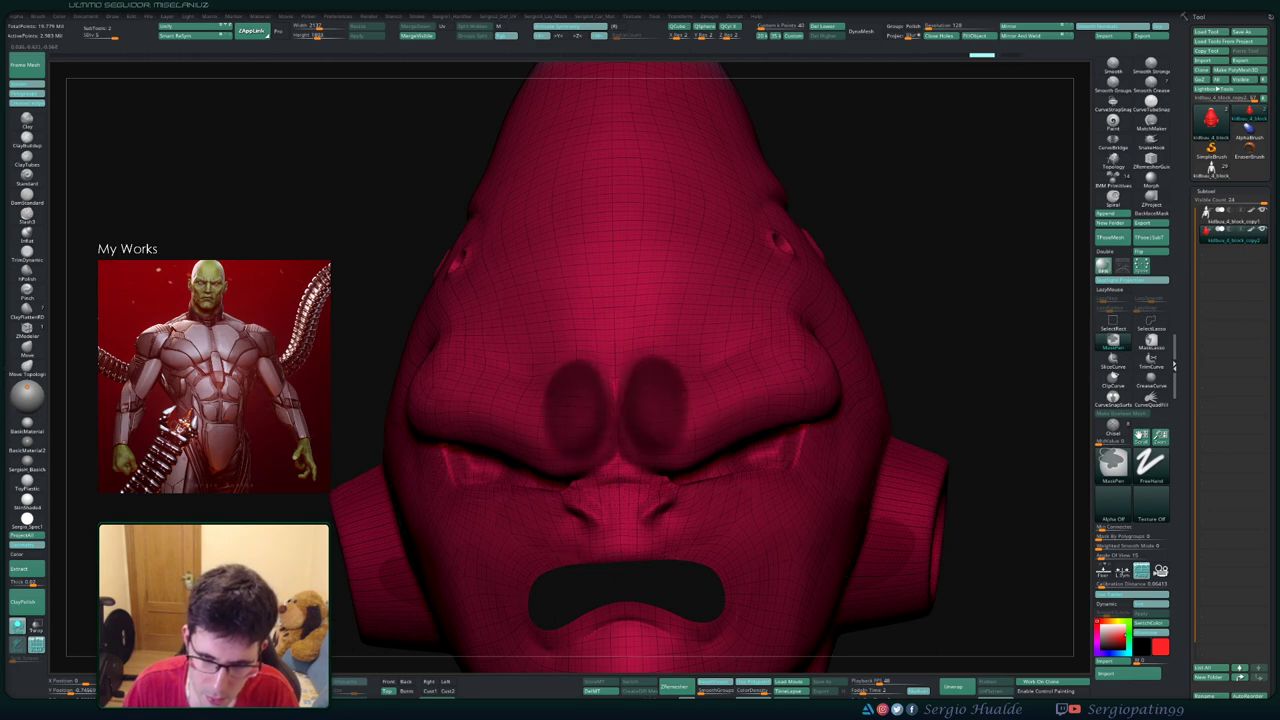
ctrl+drag(690, 410, 790, 385)
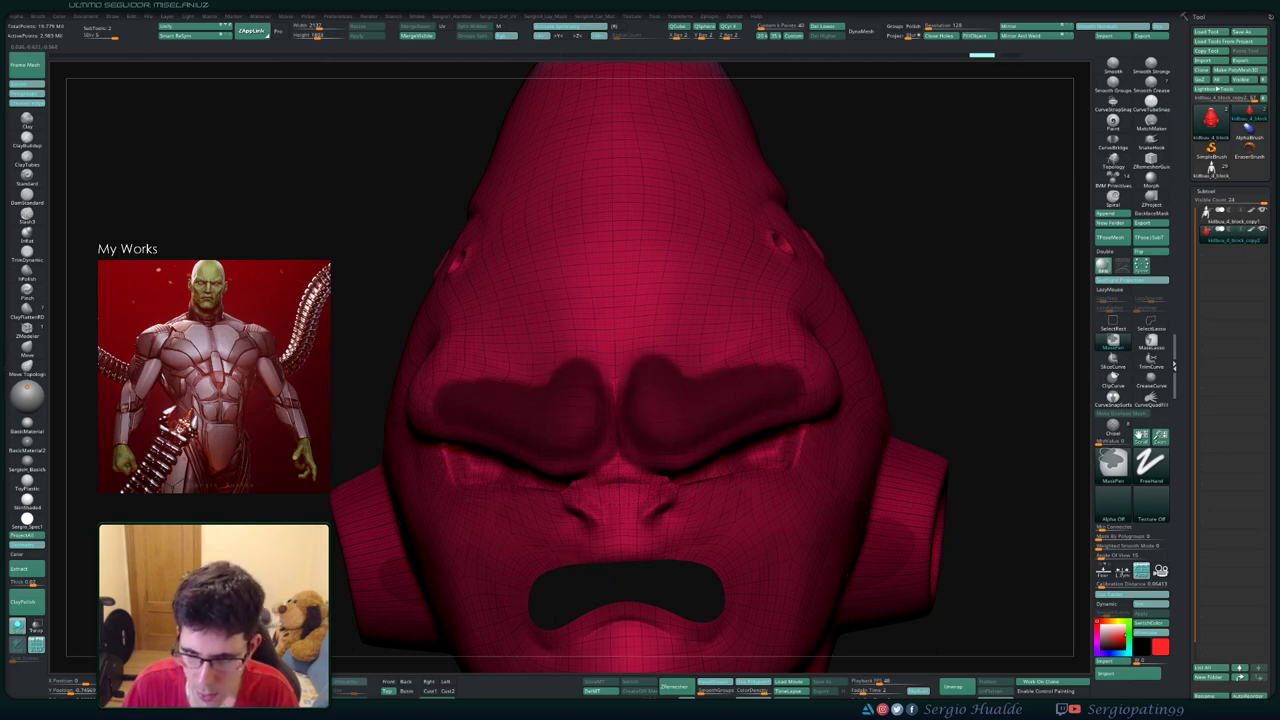
drag(1030, 300, 900, 330)
ctrl+drag(720, 400, 870, 370)
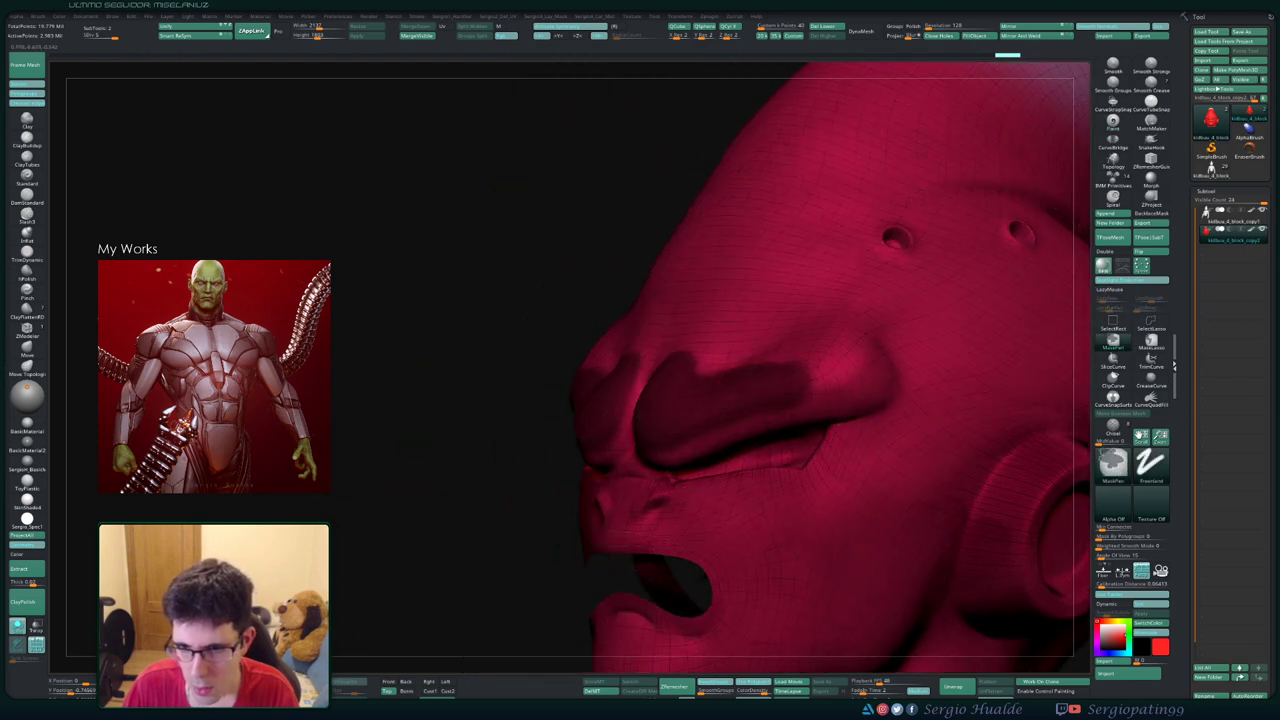
ctrl+click(740, 370)
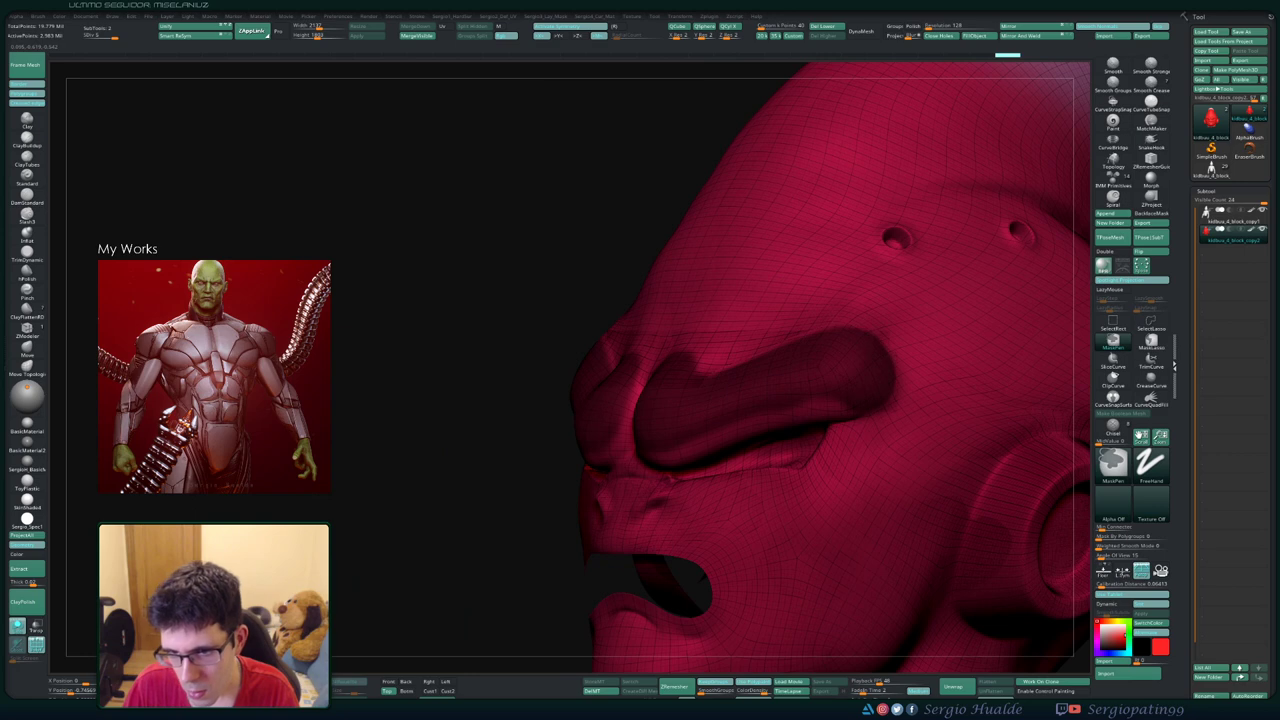
- Orbit beneath and beside the brows to check the mask, ending zoomed on the face
drag(780, 415, 860, 405)
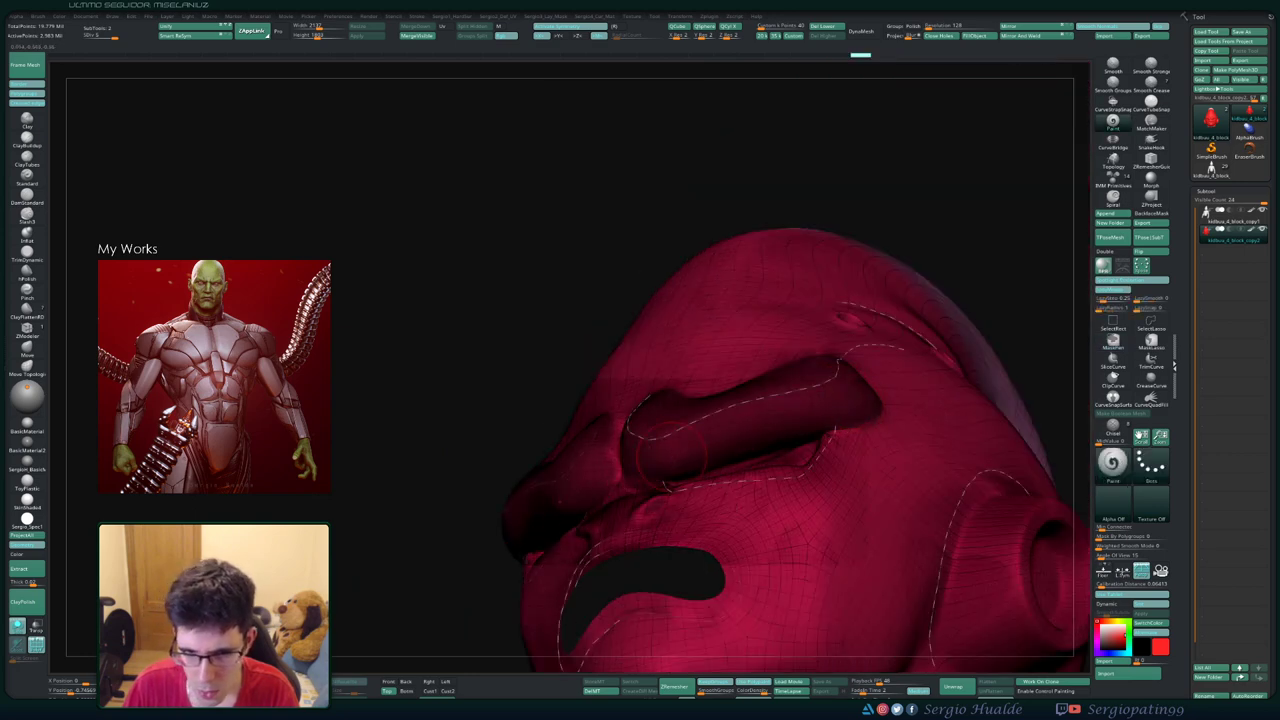
drag(760, 470, 645, 465)
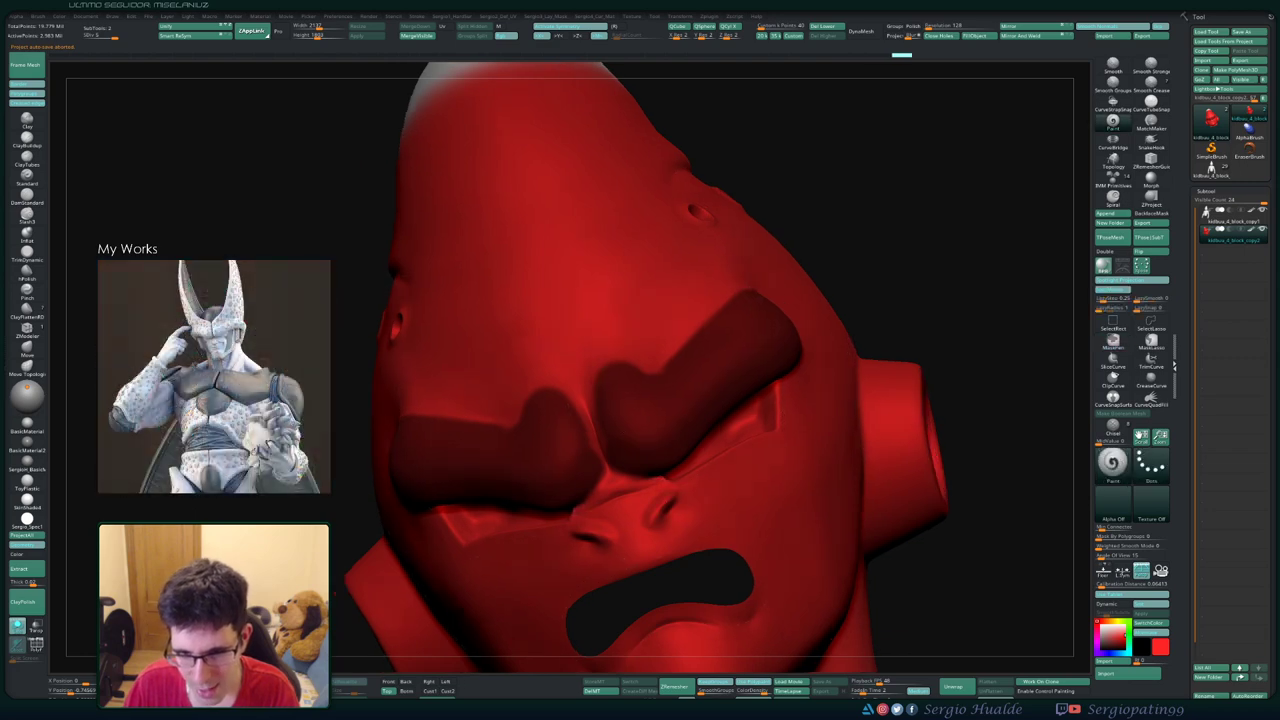
mouse_move(600, 490)
mouse_down()
mouse_move(684, 492)
mouse_move(700, 430)
mouse_move(666, 484)
mouse_up()
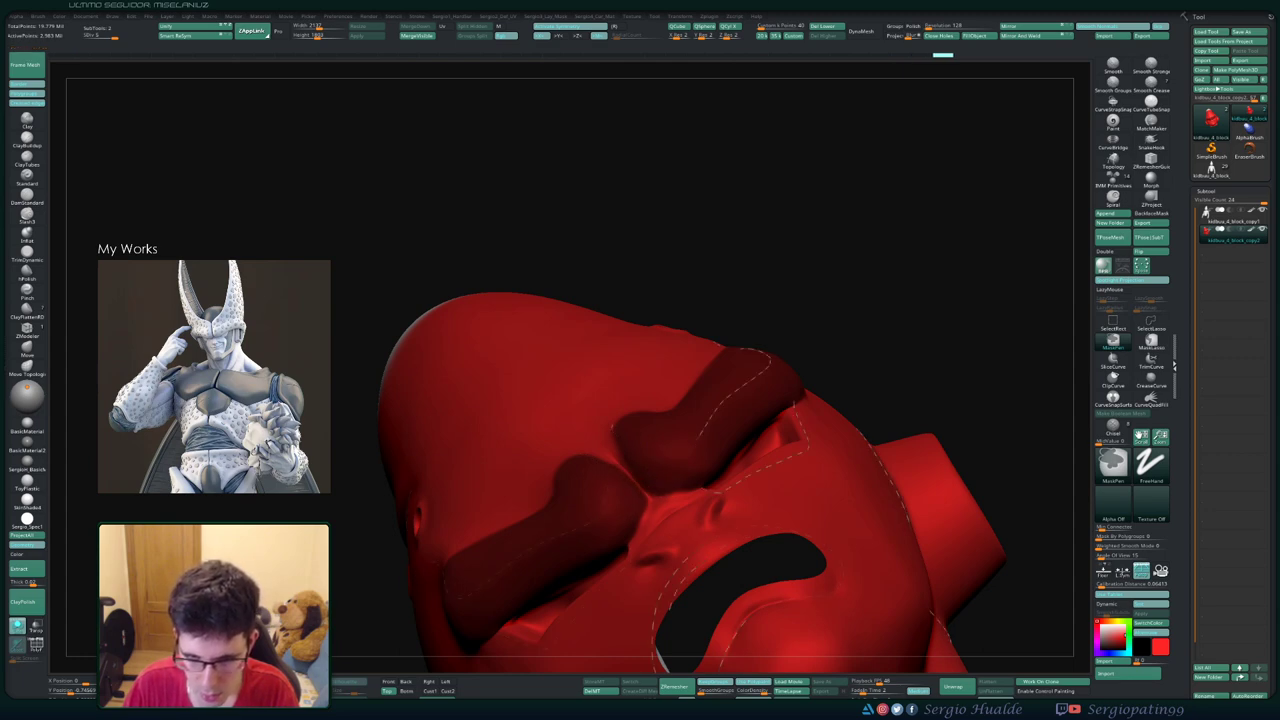
mouse_move(696, 470)
mouse_down()
mouse_move(651, 443)
mouse_move(745, 490)
mouse_up()
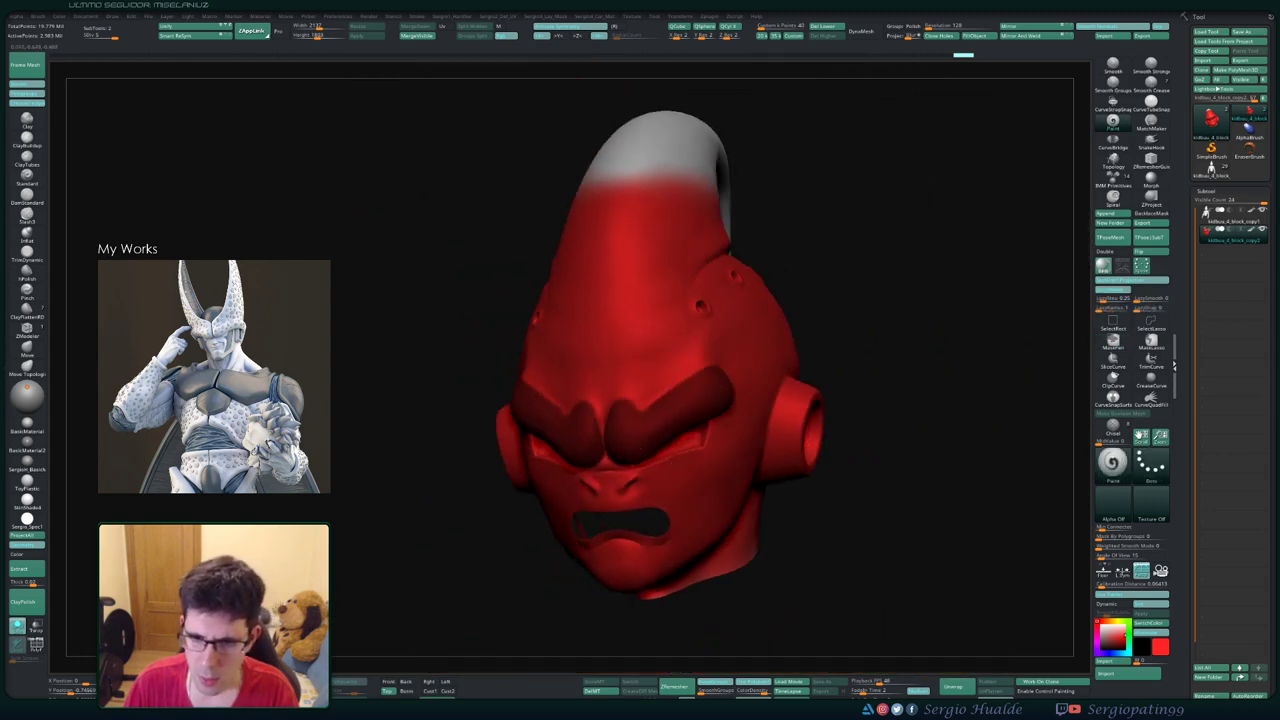
ctrl+right_drag(745, 490, 665, 410)
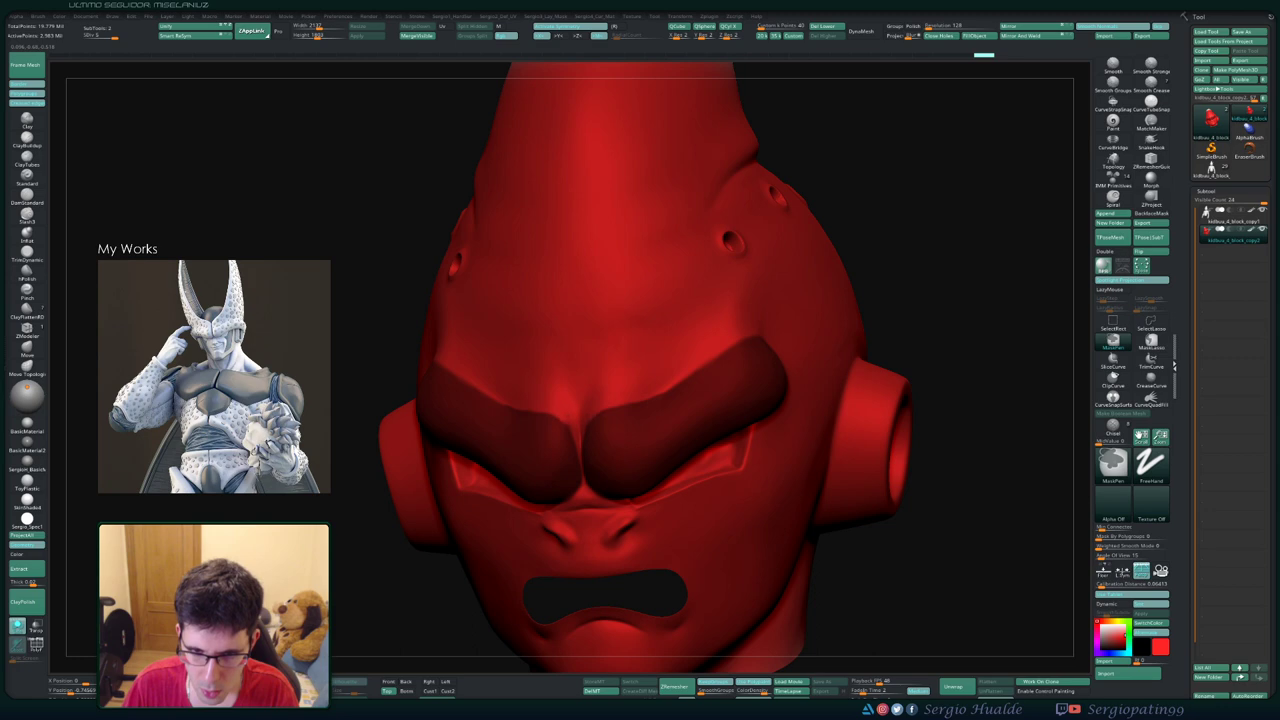
- Mask the inside of the ear ring with MaskPen, then zoom out to the front of the head
right_drag(790, 370, 713, 371)
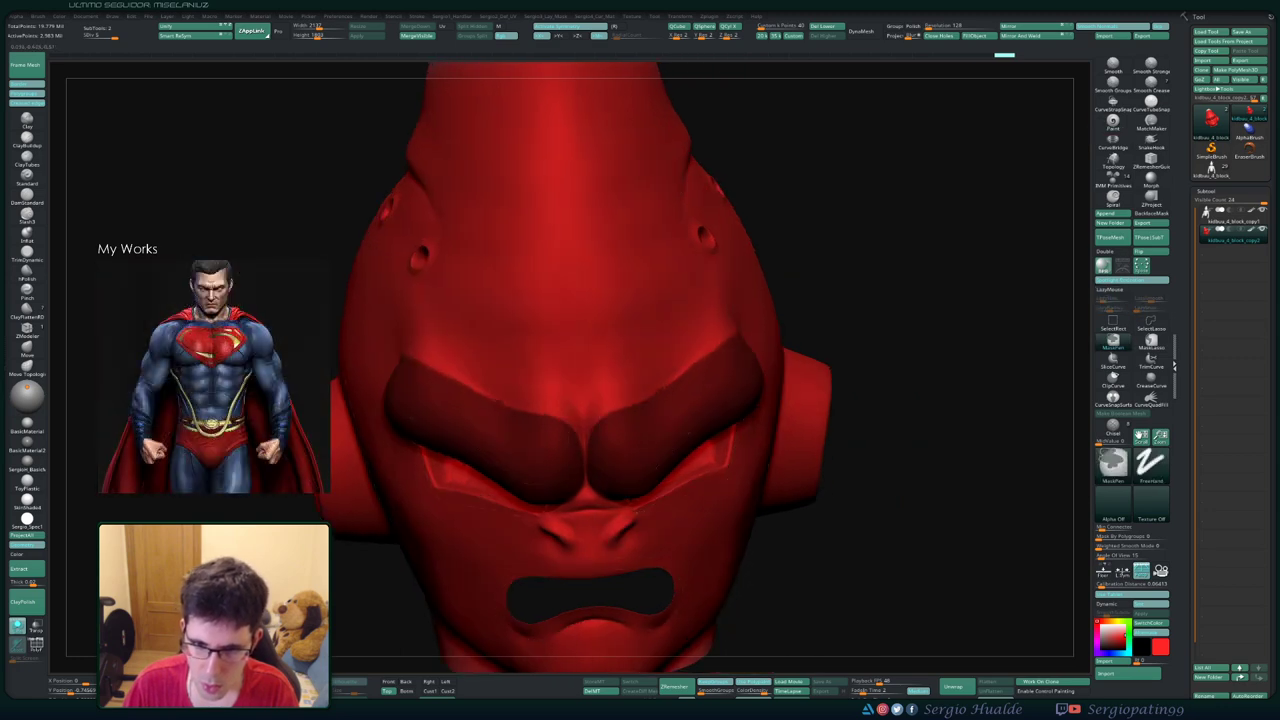
right_drag(717, 357, 600, 370)
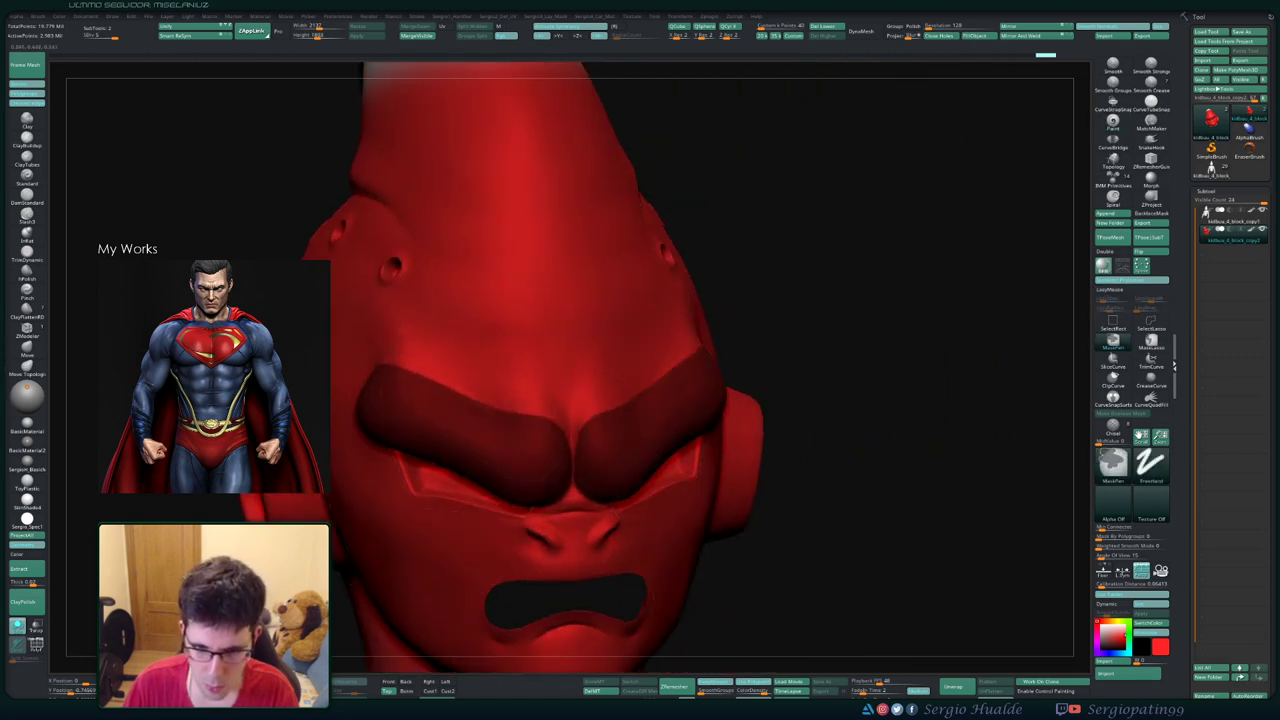
mouse_move(650, 420)
right_down()
mouse_move(600, 480)
mouse_move(678, 458)
right_up()
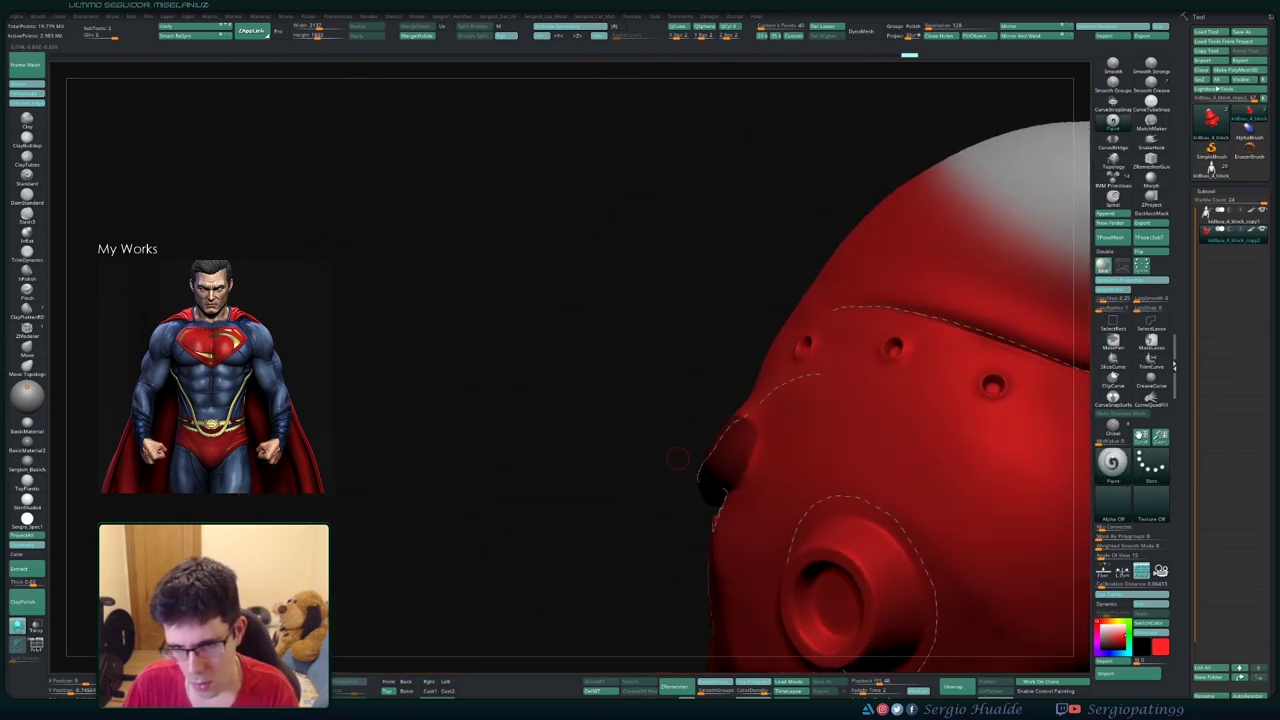
key(ctrl)
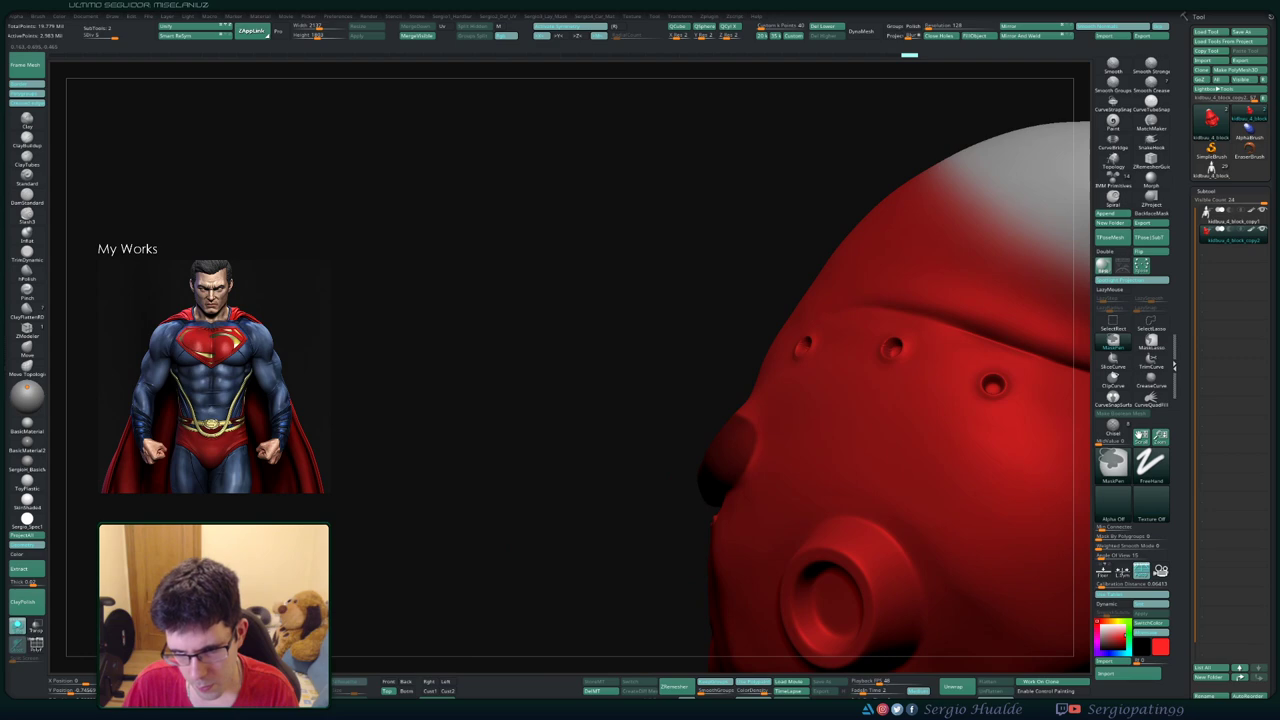
right_drag(600, 450, 660, 430)
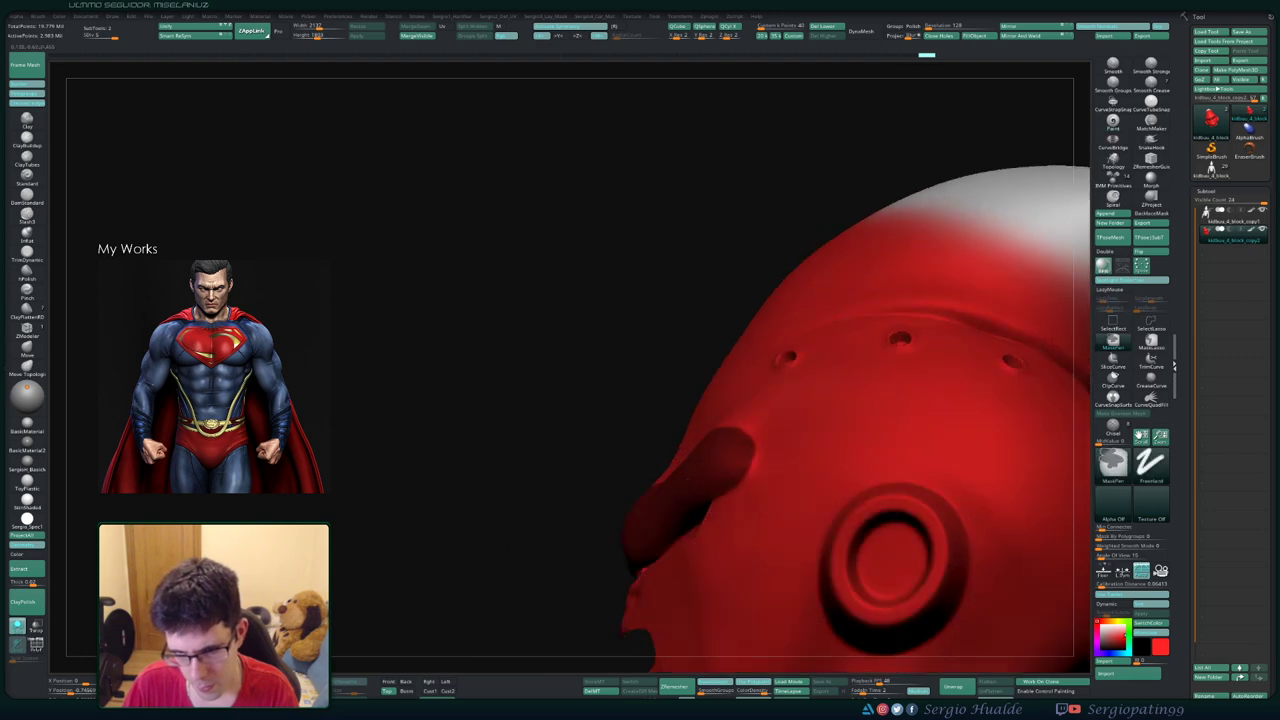
mouse_move(720, 486)
right_down()
mouse_move(682, 360)
mouse_move(722, 205)
mouse_move(818, 400)
right_up()
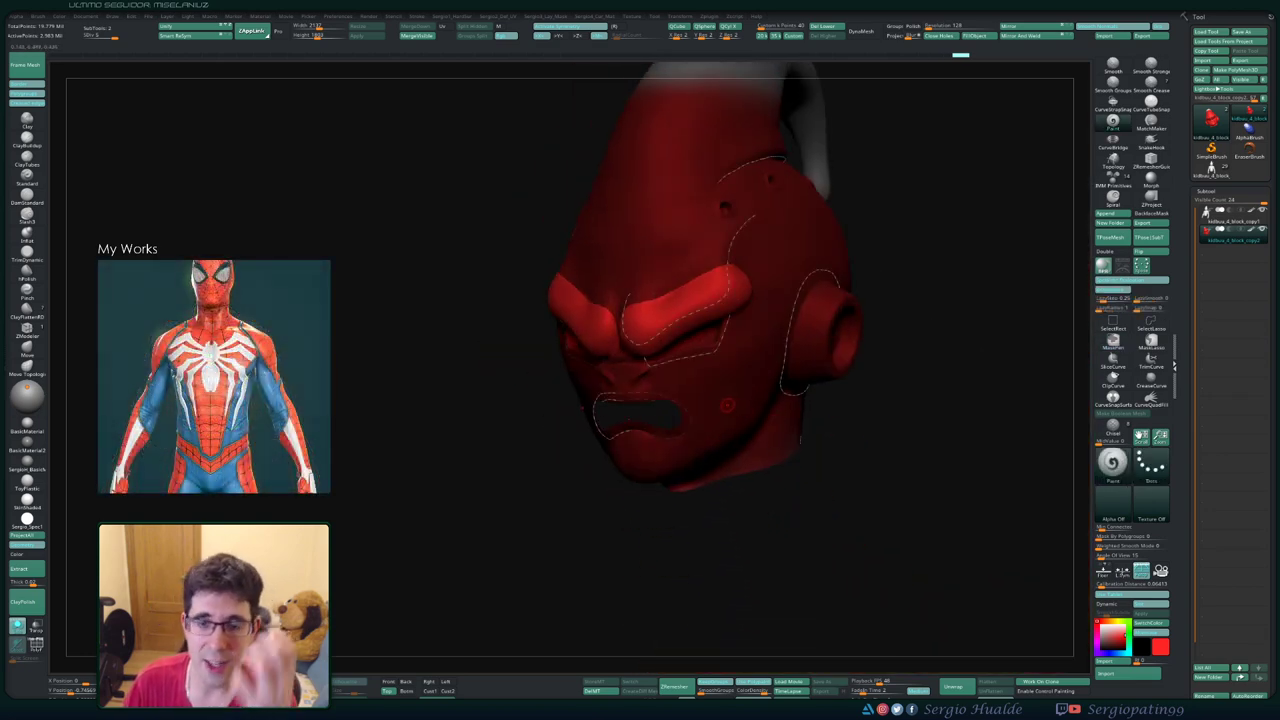
- Unhide the body, zoom out to the torso, and show the hand's polygroups with Shift+F
key(shift+f)
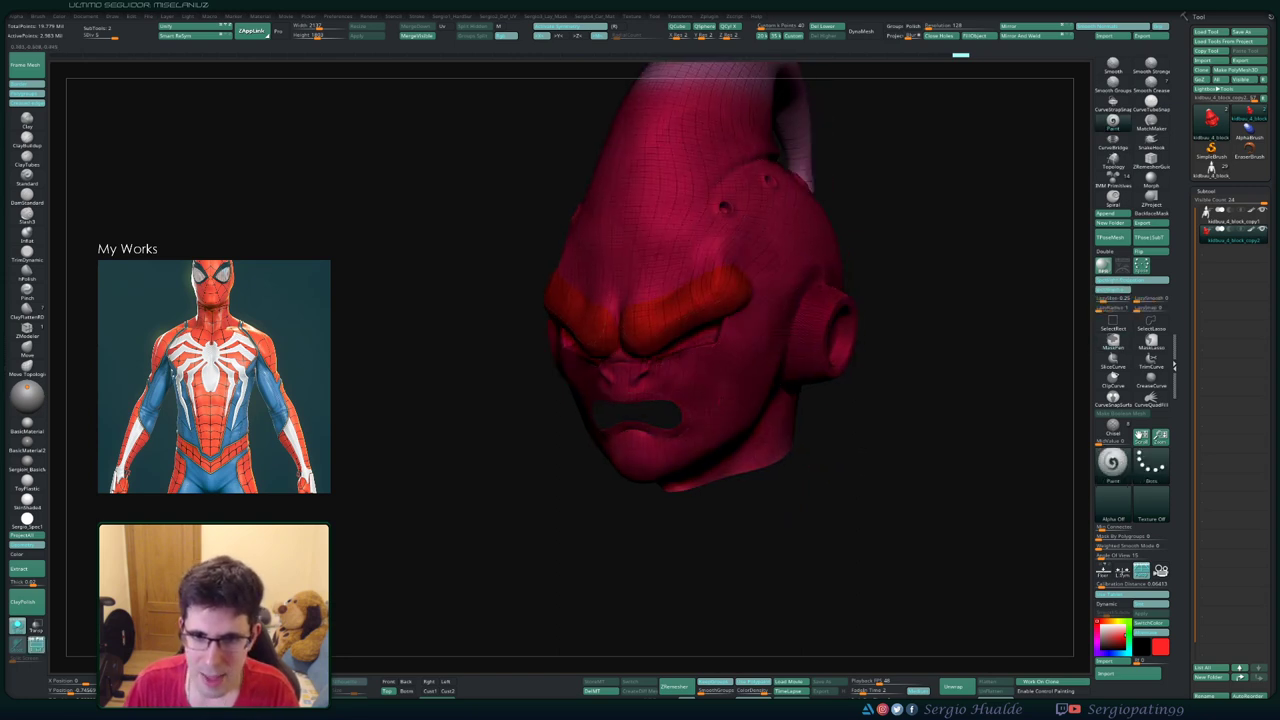
mouse_move(851, 457)
right_down()
mouse_move(700, 386)
mouse_move(780, 390)
right_up()
key(shift+f)
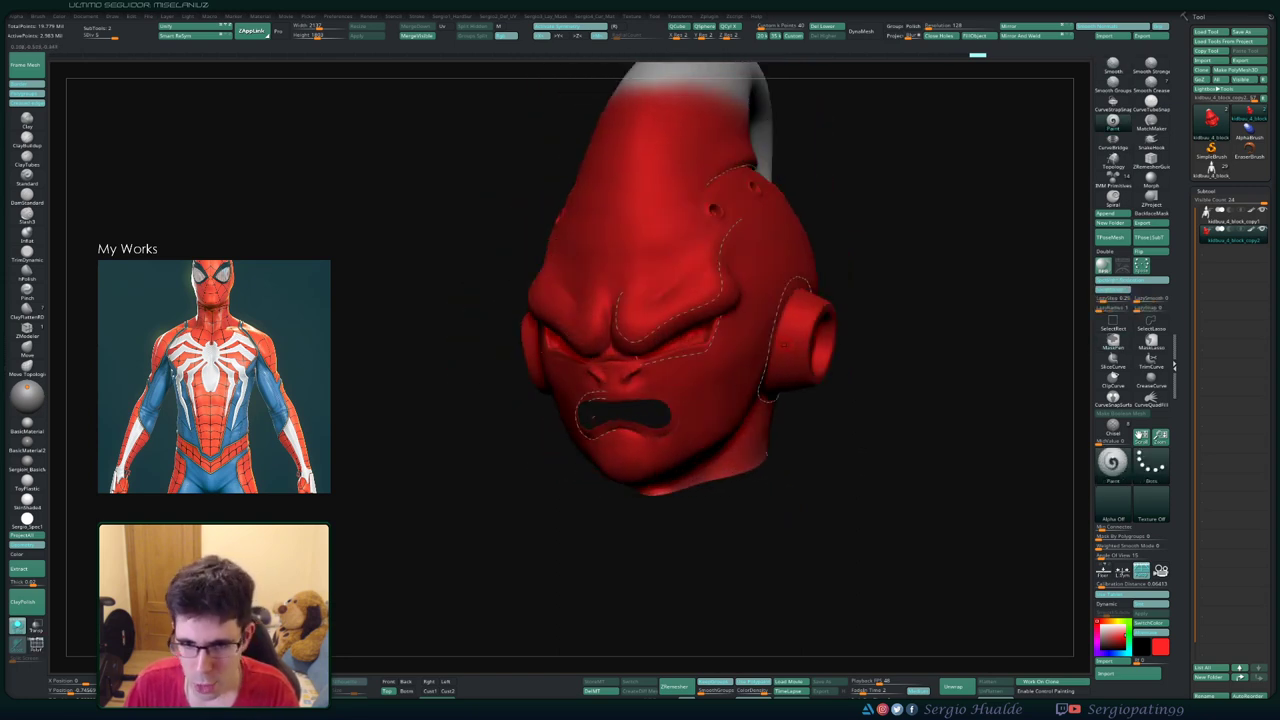
key(ctrl+shift)
ctrl+shift+click(847, 400)
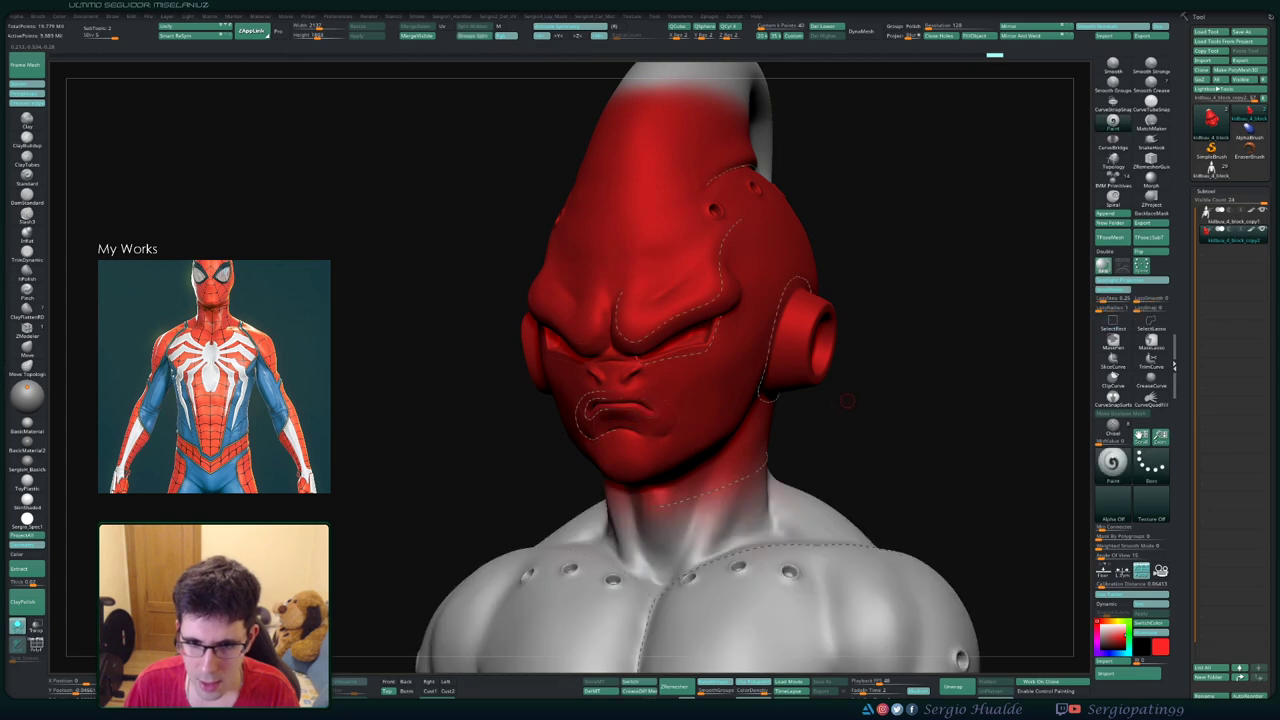
mouse_move(801, 453)
alt+right_down()
mouse_move(820, 398)
mouse_move(790, 410)
mouse_move(740, 380)
mouse_move(720, 390)
alt+right_up()
key(shift+f)
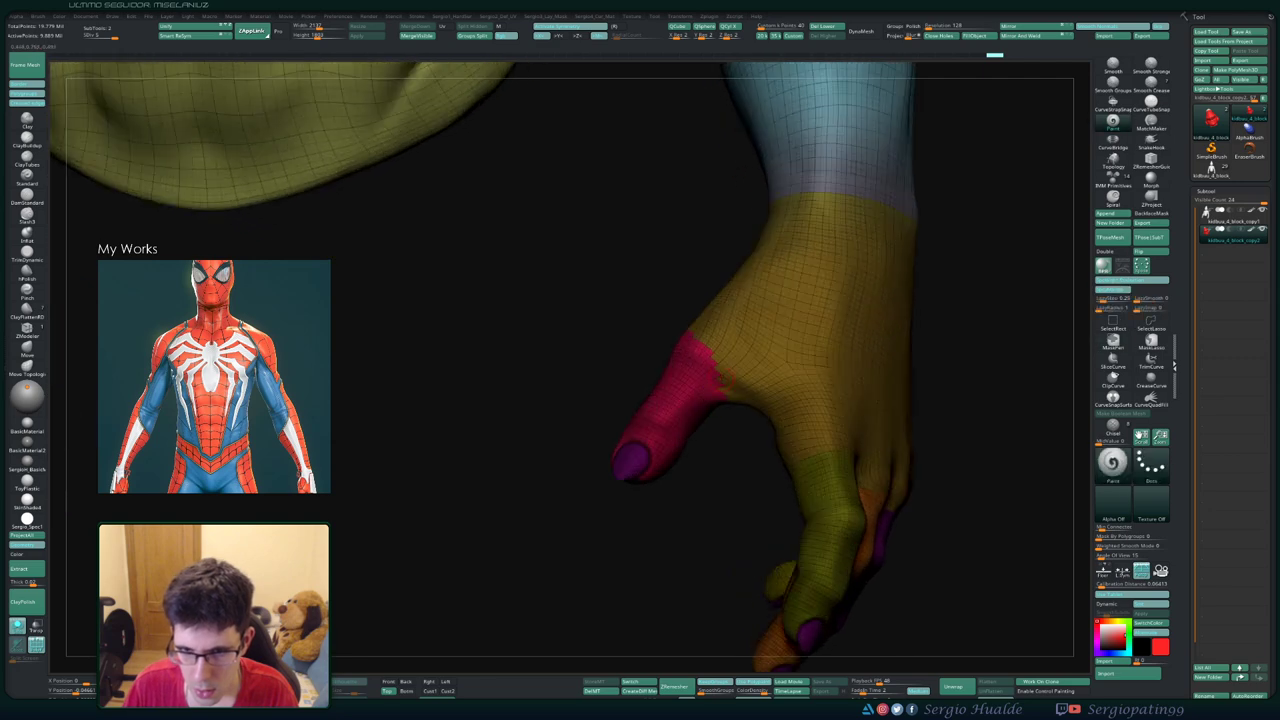
- Pick the Smooth Groups brush and smooth the thumb-base polygroup border, orbiting the hand
click(1112, 86)
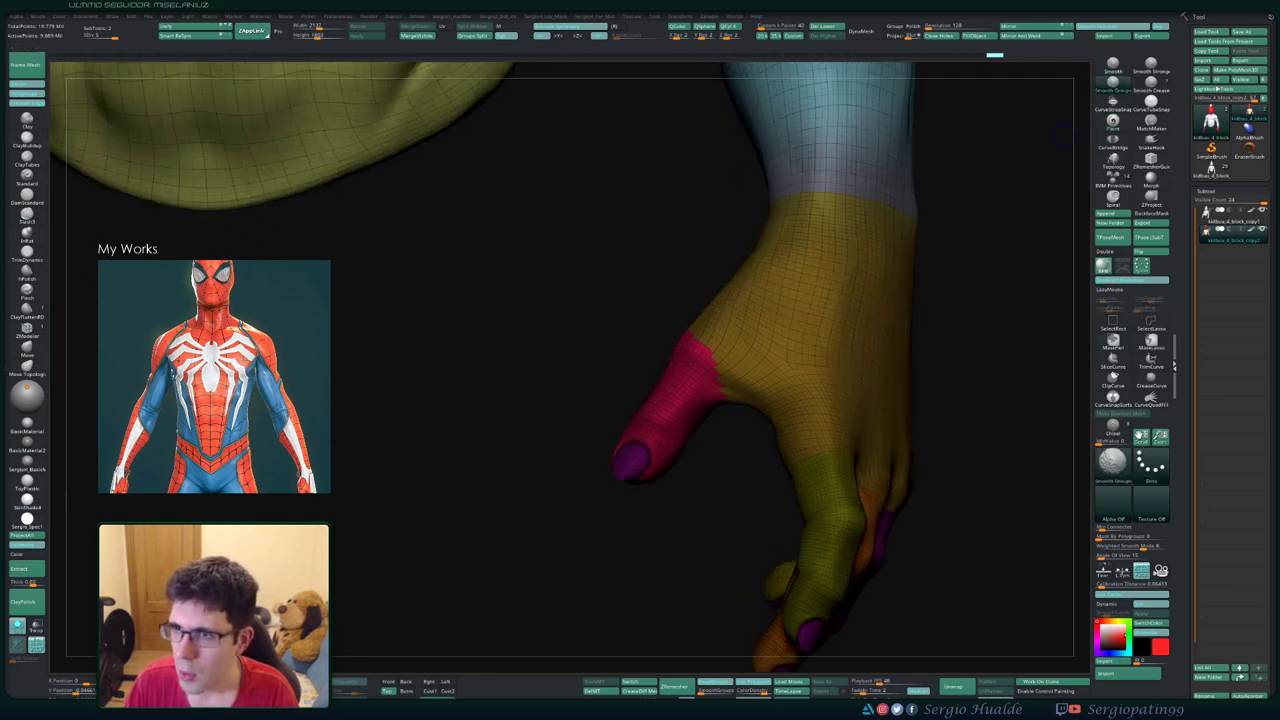
mouse_move(700, 362)
shift+mouse_down()
mouse_move(712, 370)
mouse_move(668, 385)
shift+mouse_up()
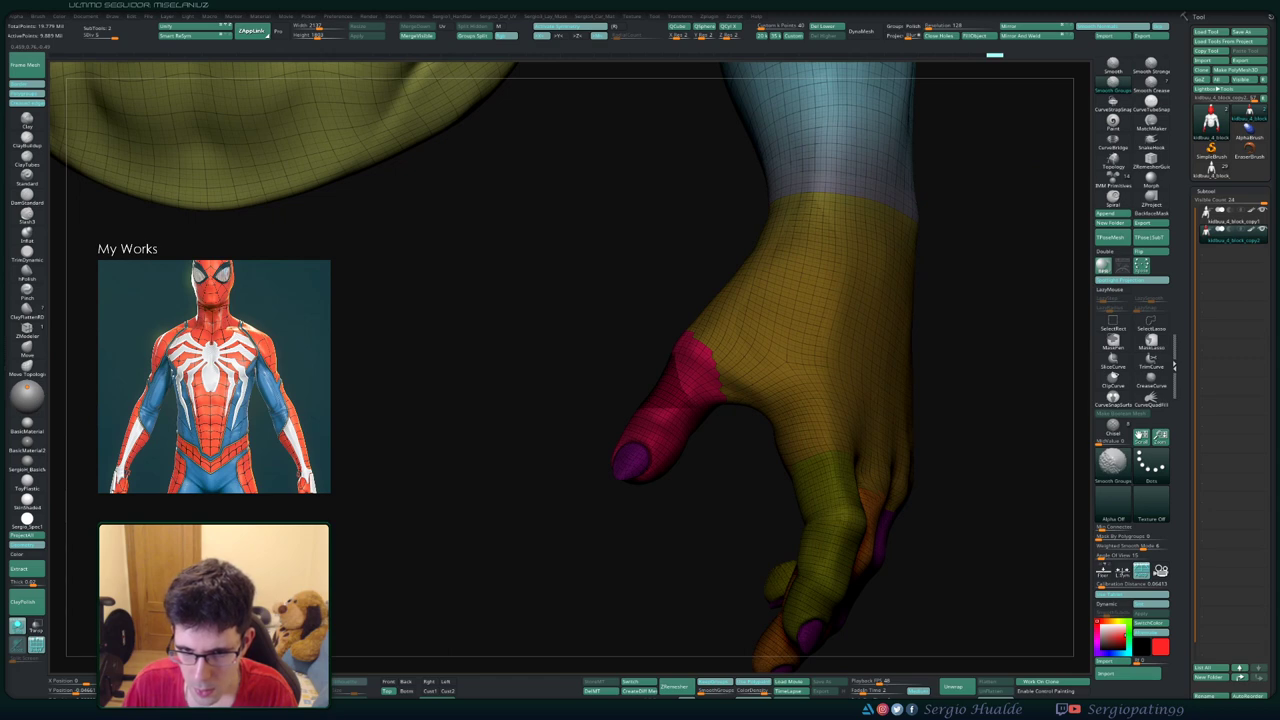
key(space)
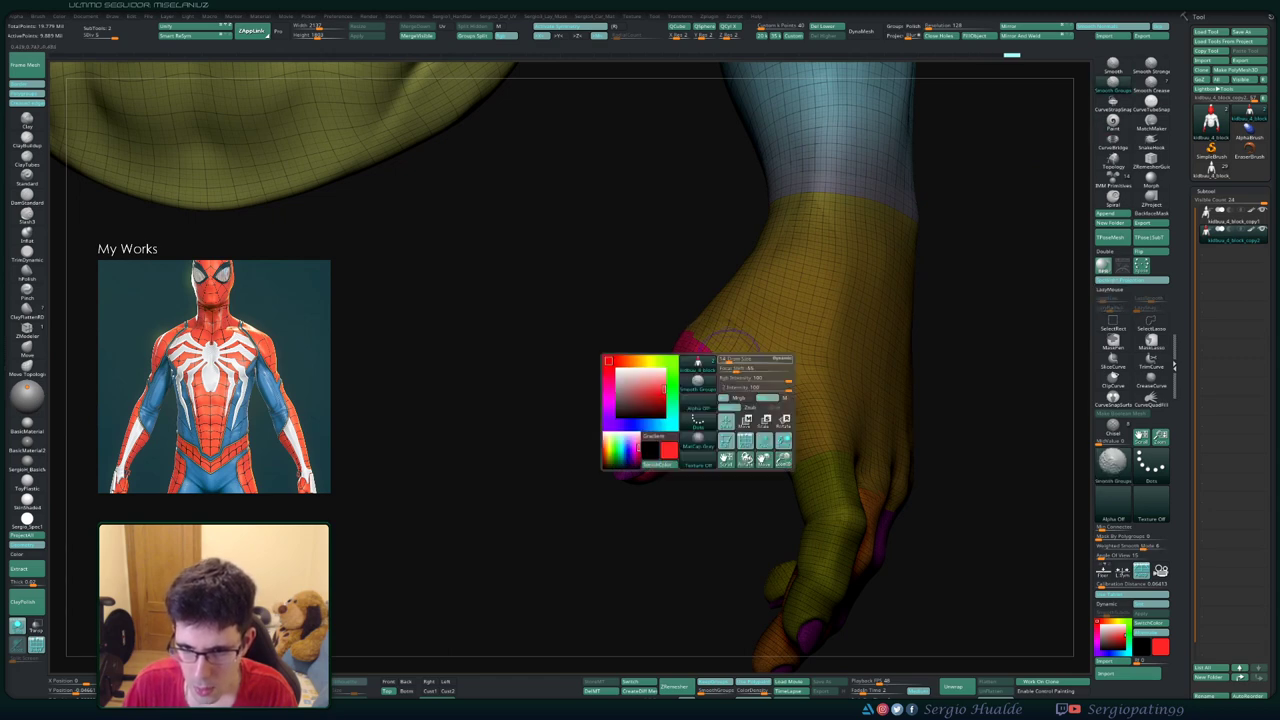
mouse_move(480, 420)
mouse_down()
mouse_move(600, 420)
mouse_move(608, 297)
mouse_up()
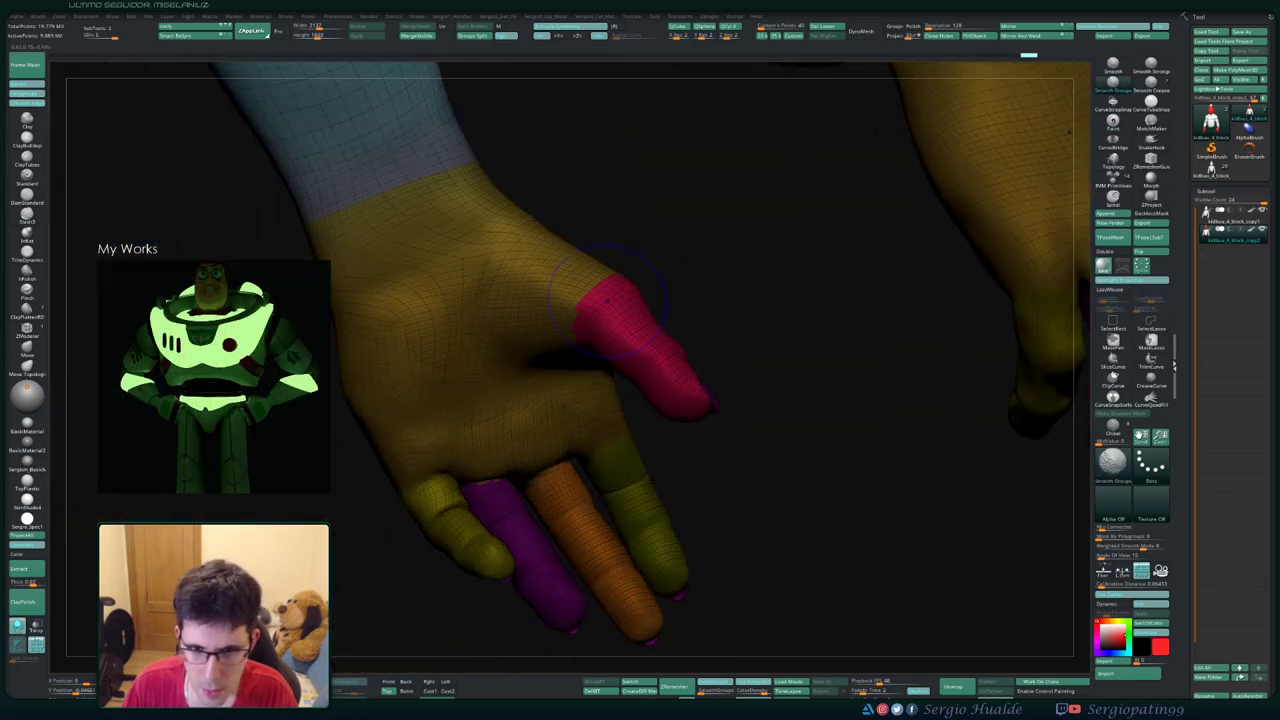
drag(800, 300, 760, 330)
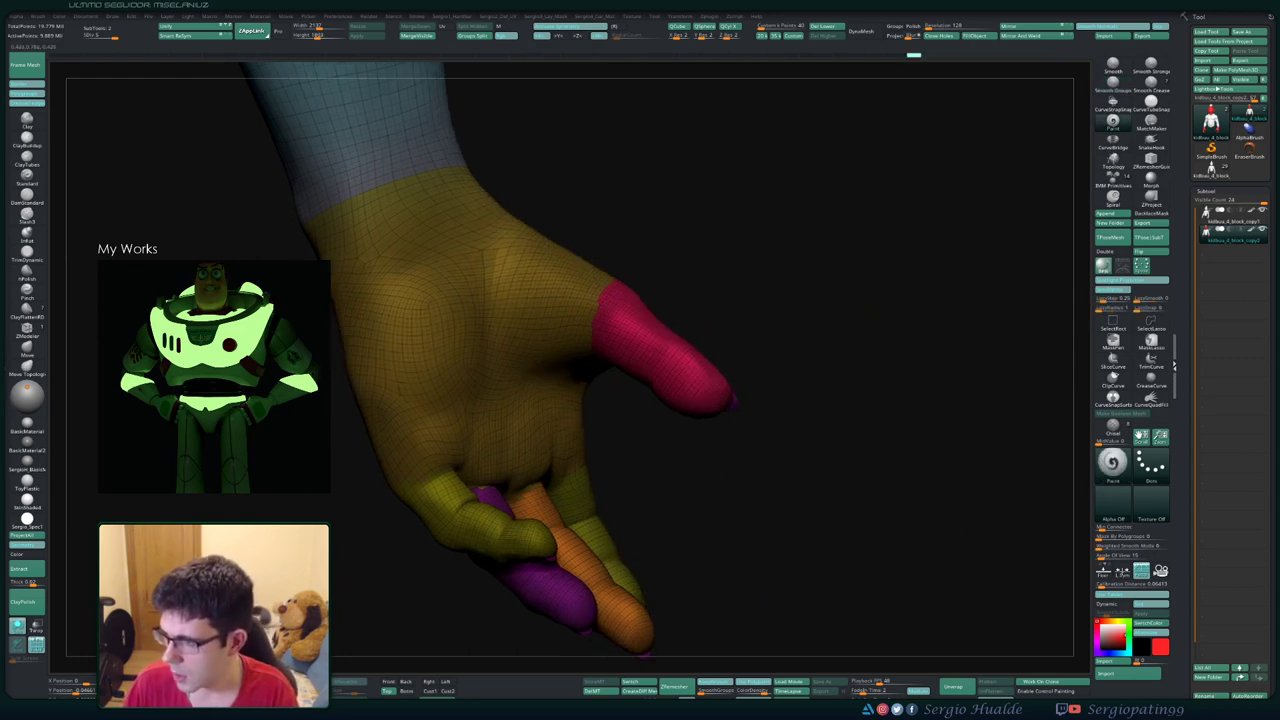
drag(590, 320, 662, 320)
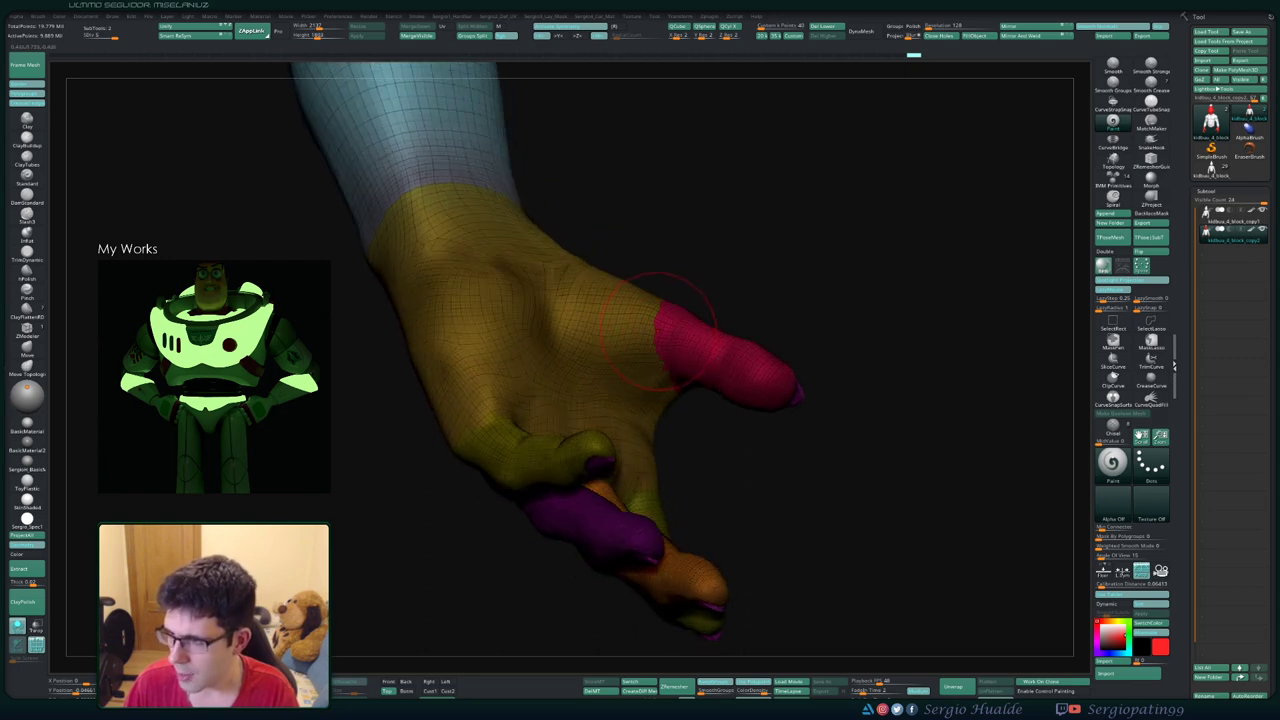
- Undo the last two finger edits and turn the hand to view its back
key(ctrl+z)
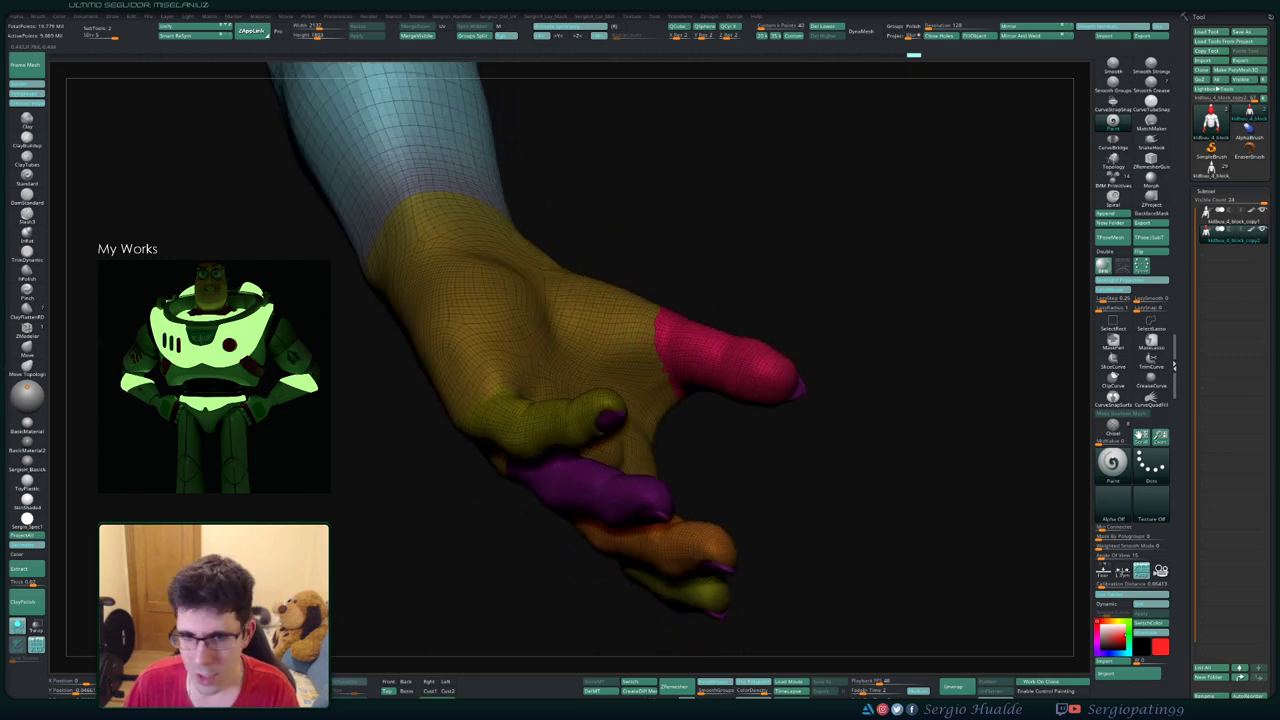
key(ctrl+z)
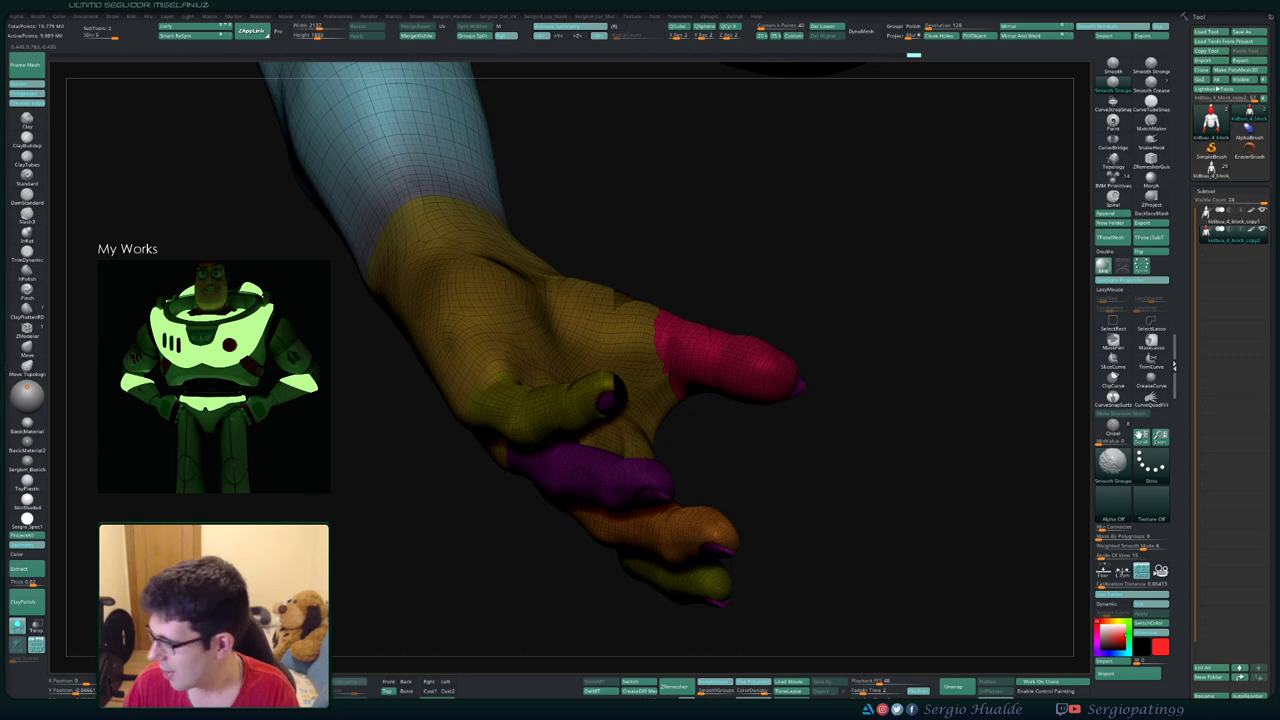
key(s)
key(shift)
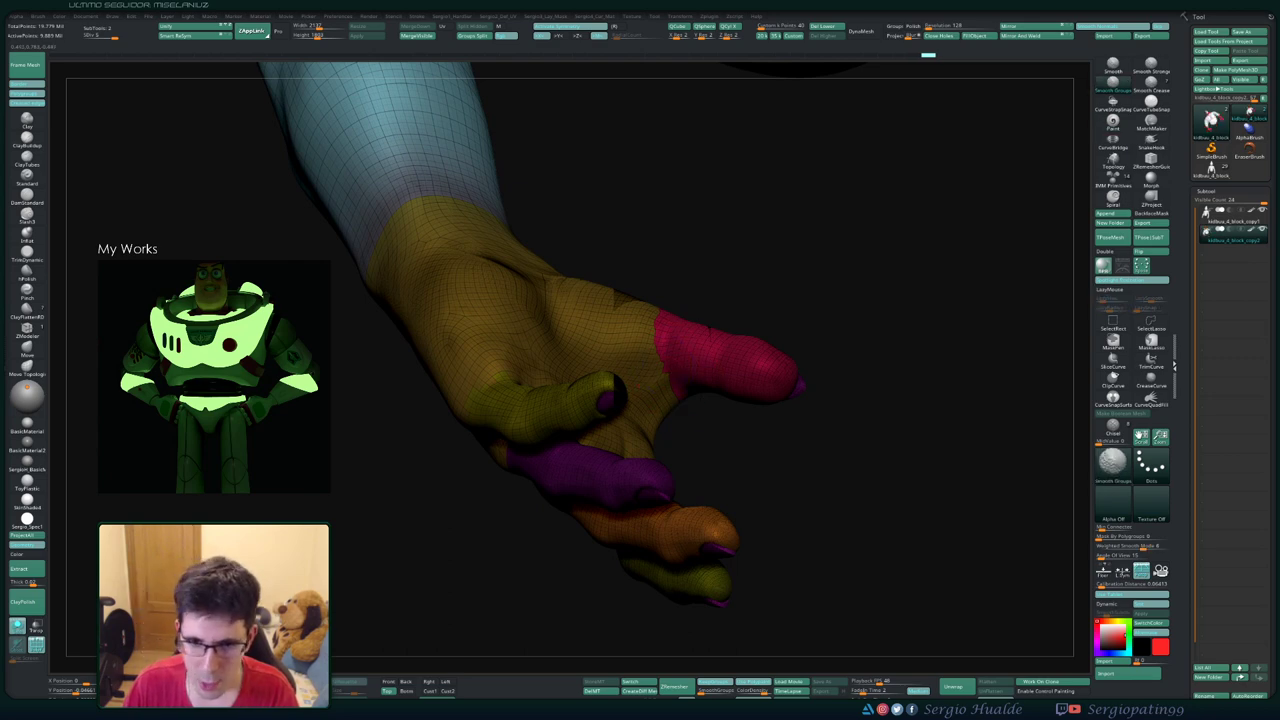
drag(682, 370, 672, 388)
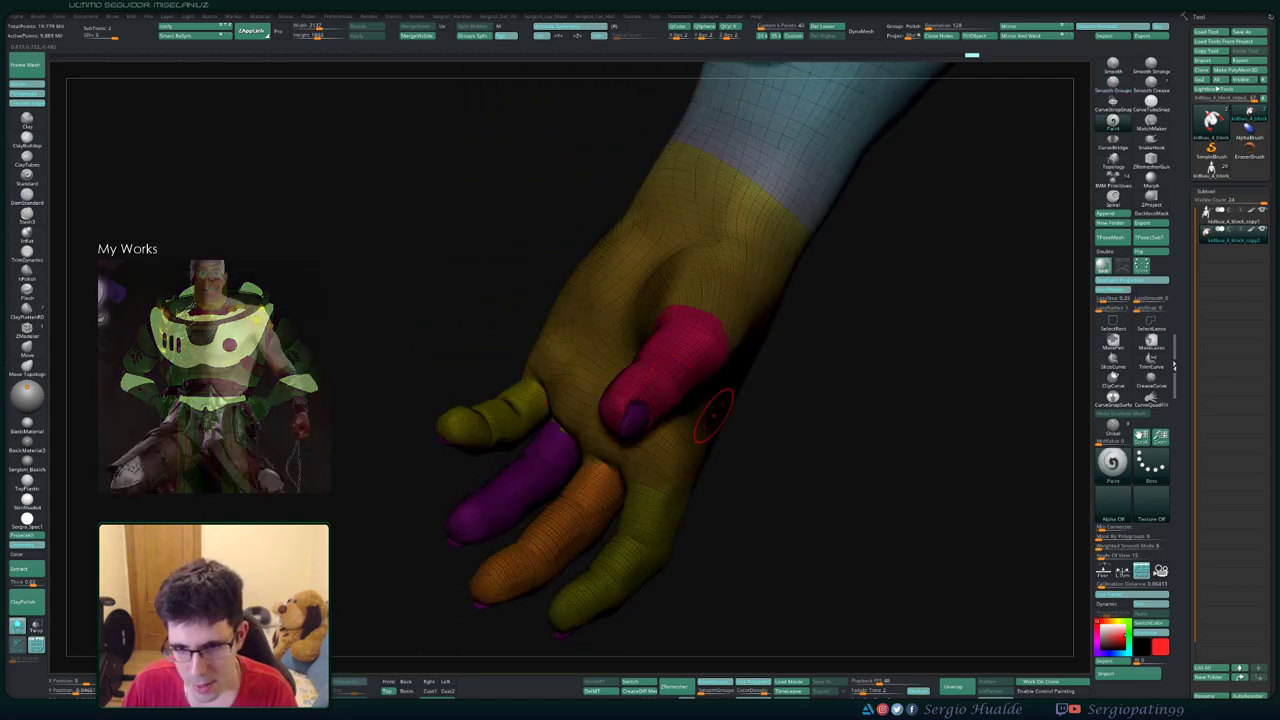
- Rotate and zoom onto the finger joints, viewing the hand from above
drag(820, 450, 740, 400)
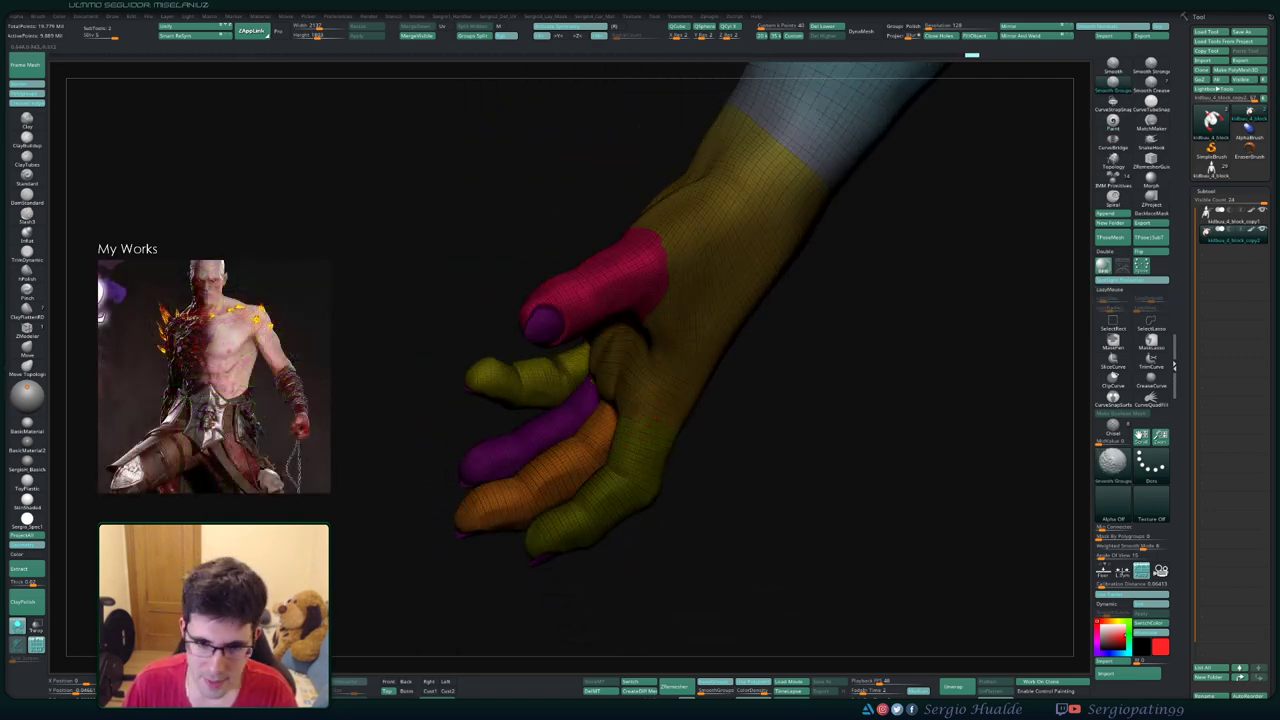
drag(630, 435, 660, 420)
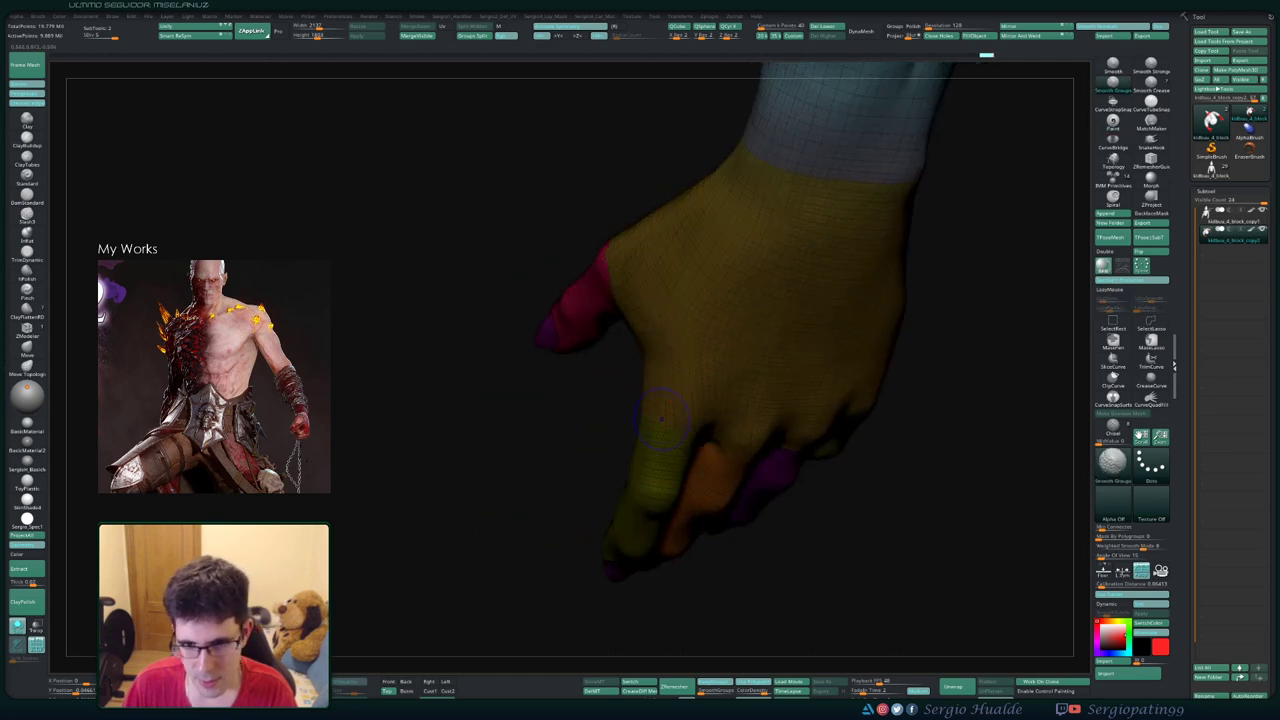
alt+drag(500, 420, 520, 330)
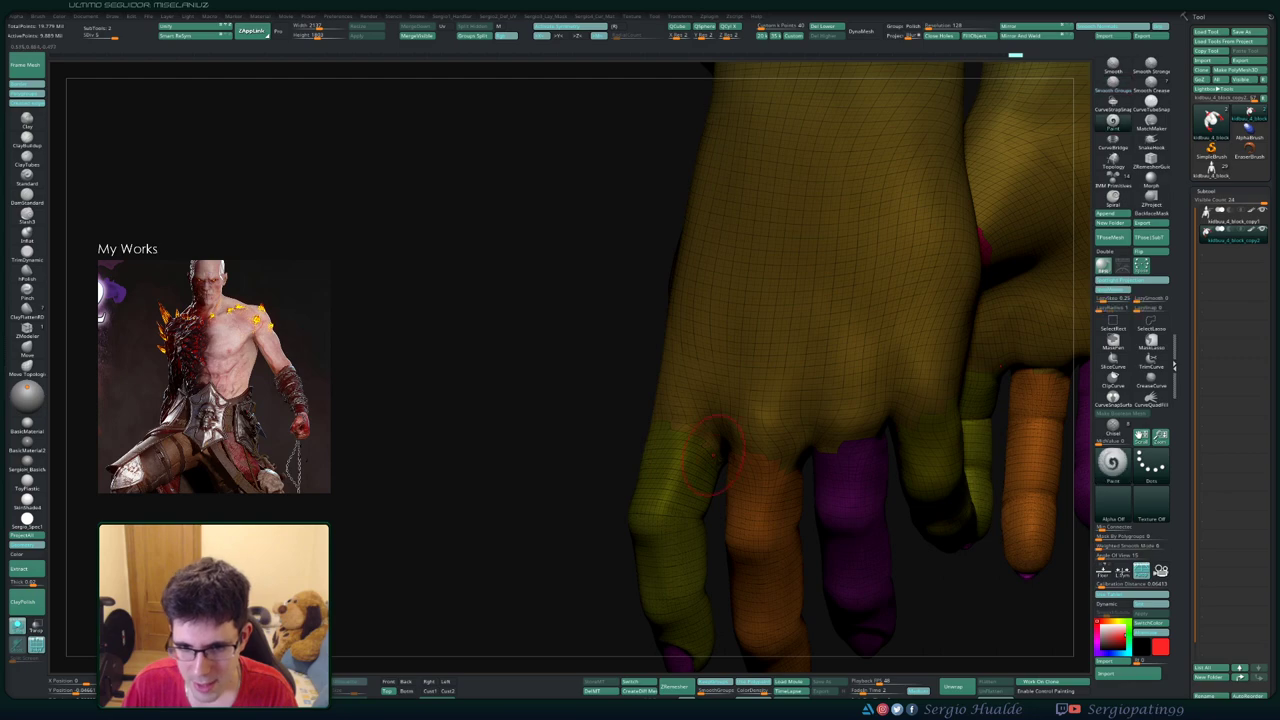
mouse_move(500, 420)
mouse_down()
mouse_move(560, 400)
mouse_move(500, 440)
mouse_up()
drag(600, 470, 650, 405)
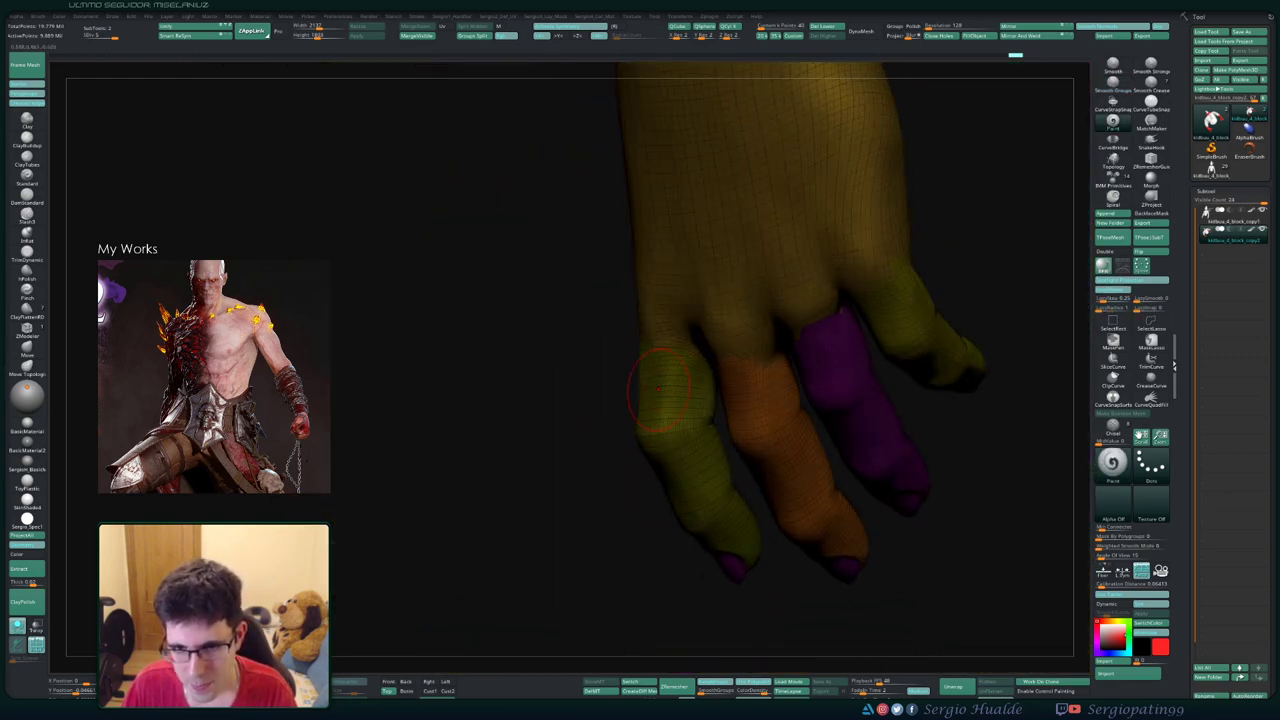
mouse_move(663, 395)
alt+mouse_down()
mouse_move(760, 430)
mouse_move(750, 380)
alt+mouse_up()
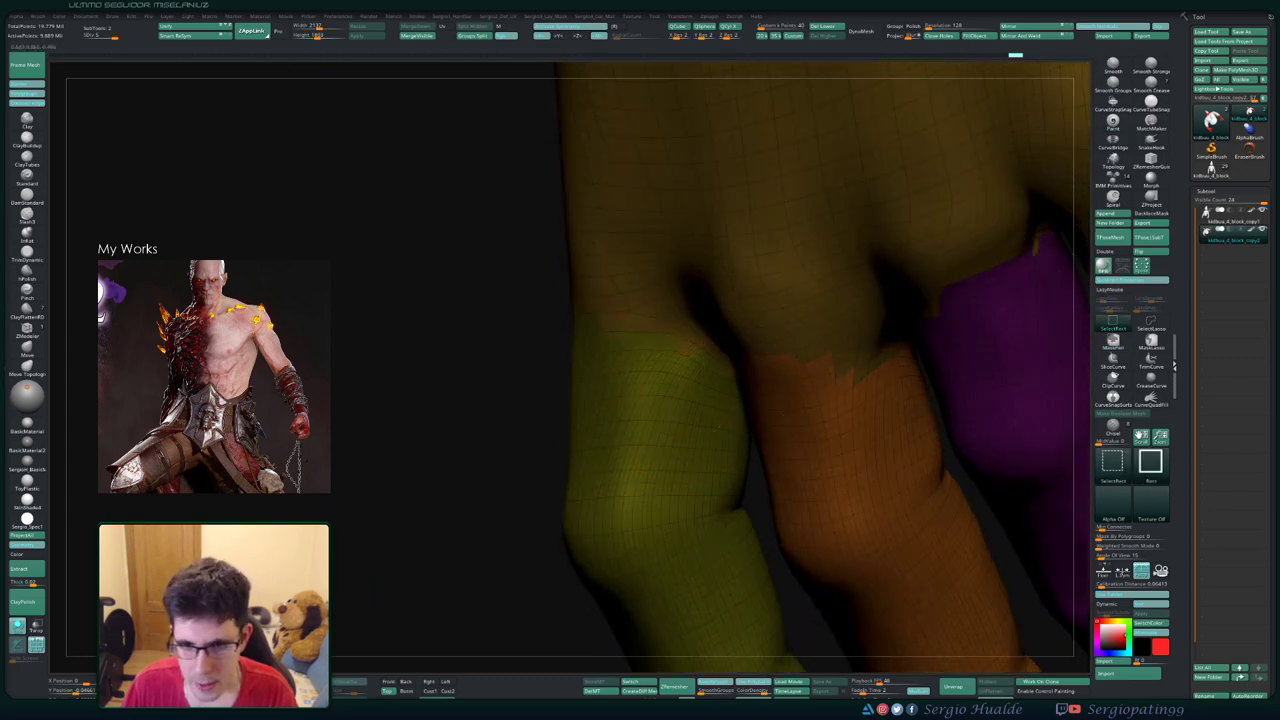
- Isolate the green finger polygroup, then show the whole hand again
ctrl+shift+click(671, 408)
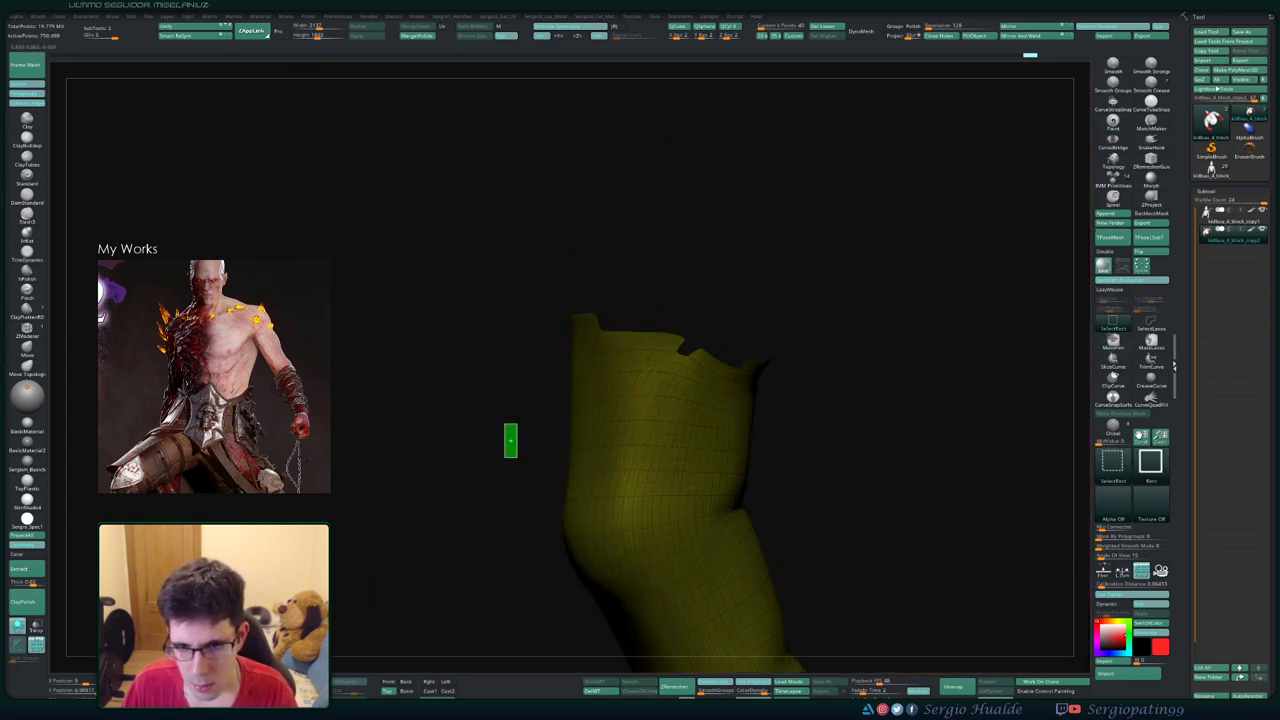
ctrl+shift+click(510, 440)
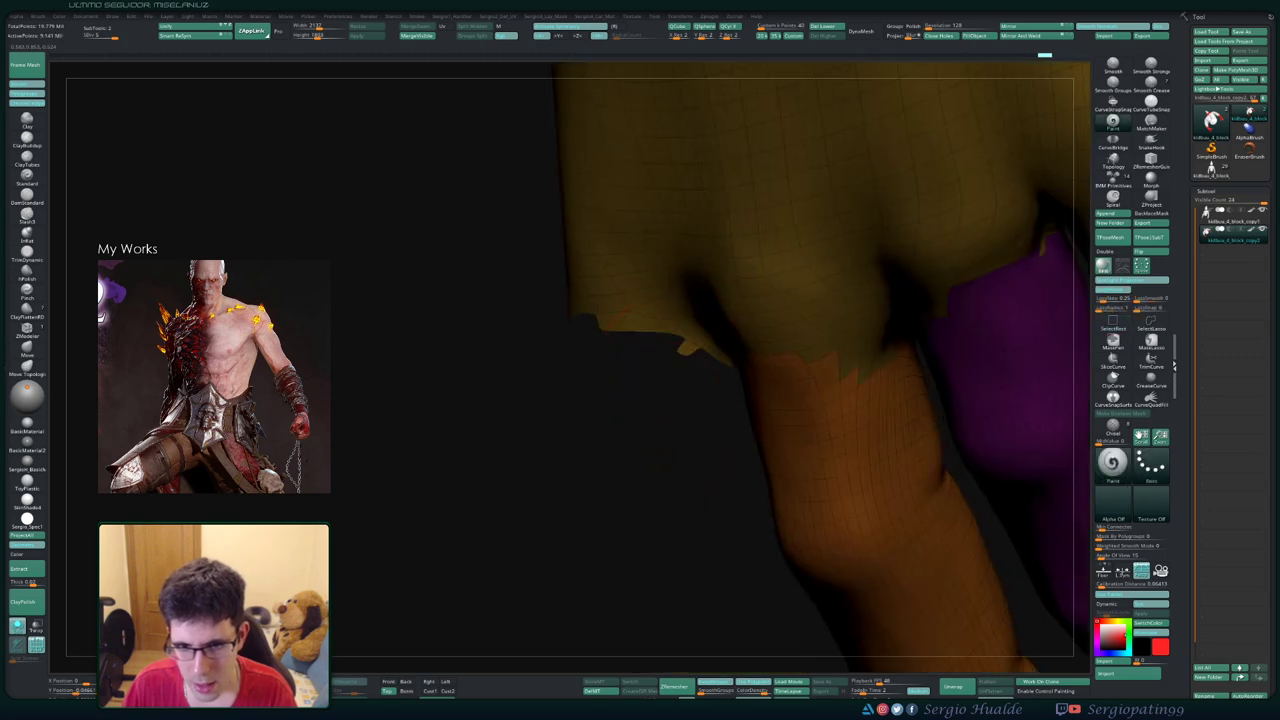
ctrl+shift+click(683, 372)
drag(940, 260, 1030, 250)
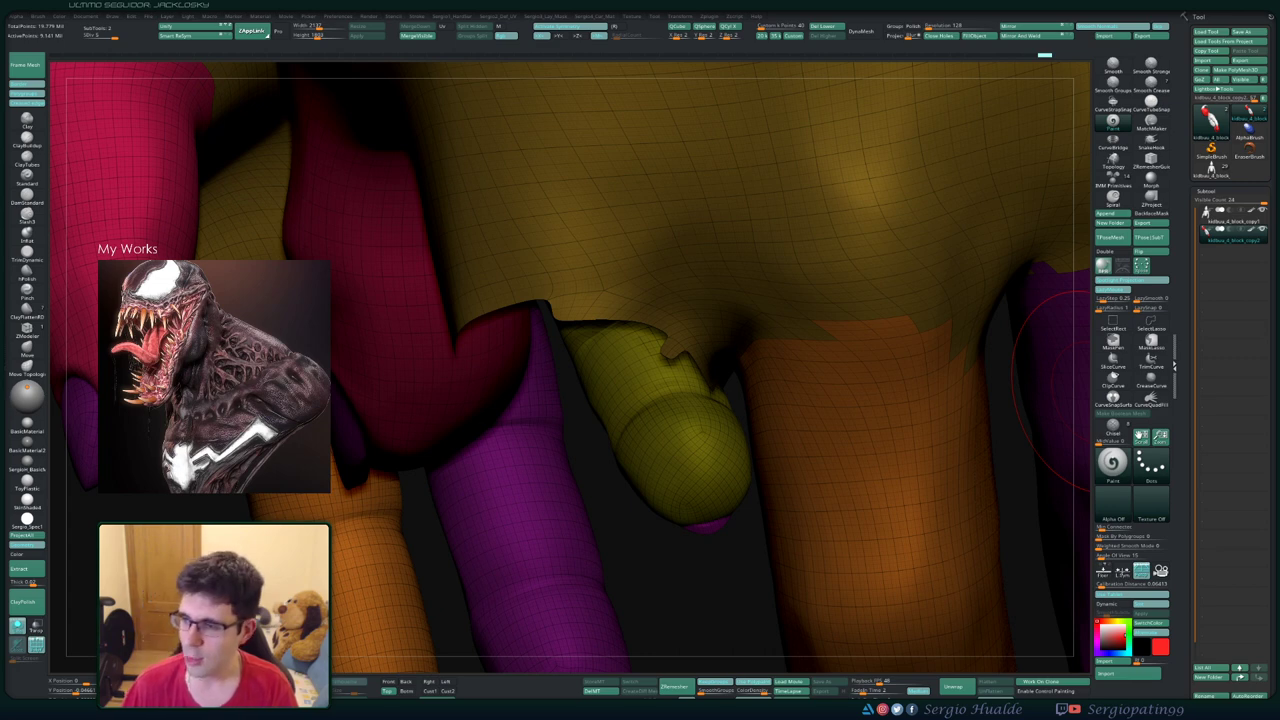
- Hide the pink, magenta and green finger groups and smooth the palm's jagged edge above them
key(space)
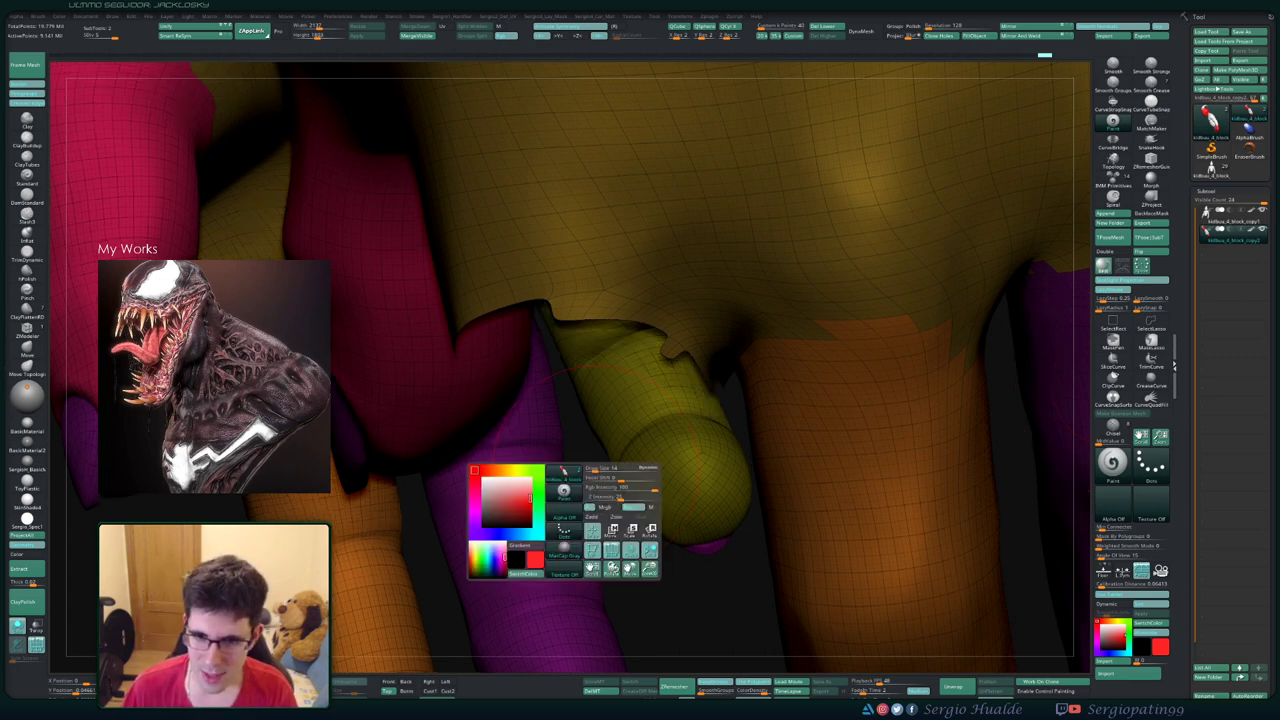
drag(510, 320, 680, 320)
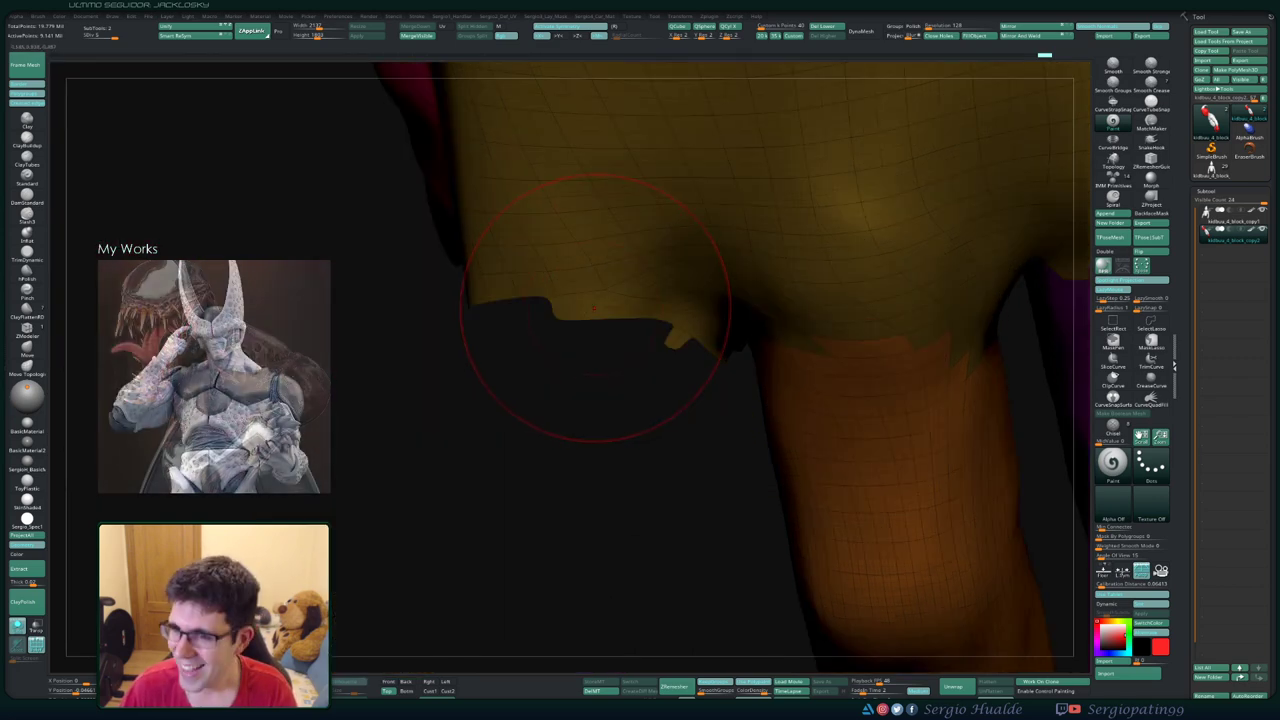
ctrl+shift+click(585, 310)
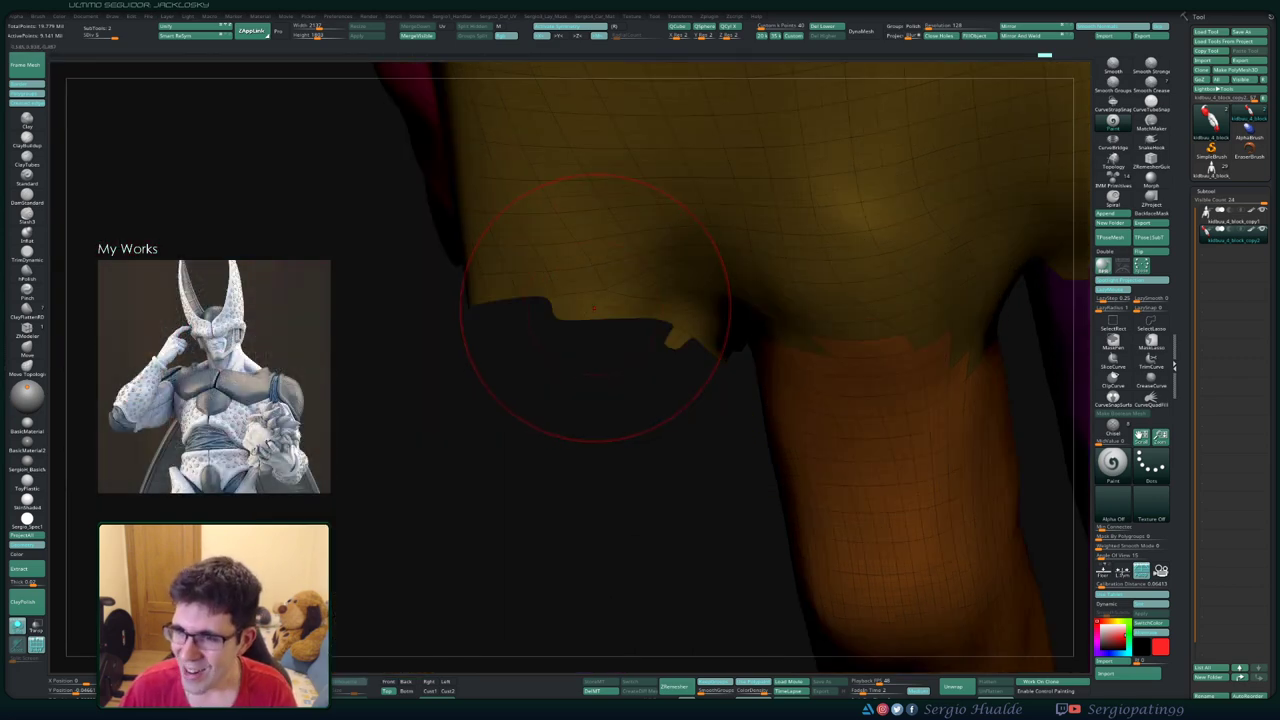
key(ctrl+shift)
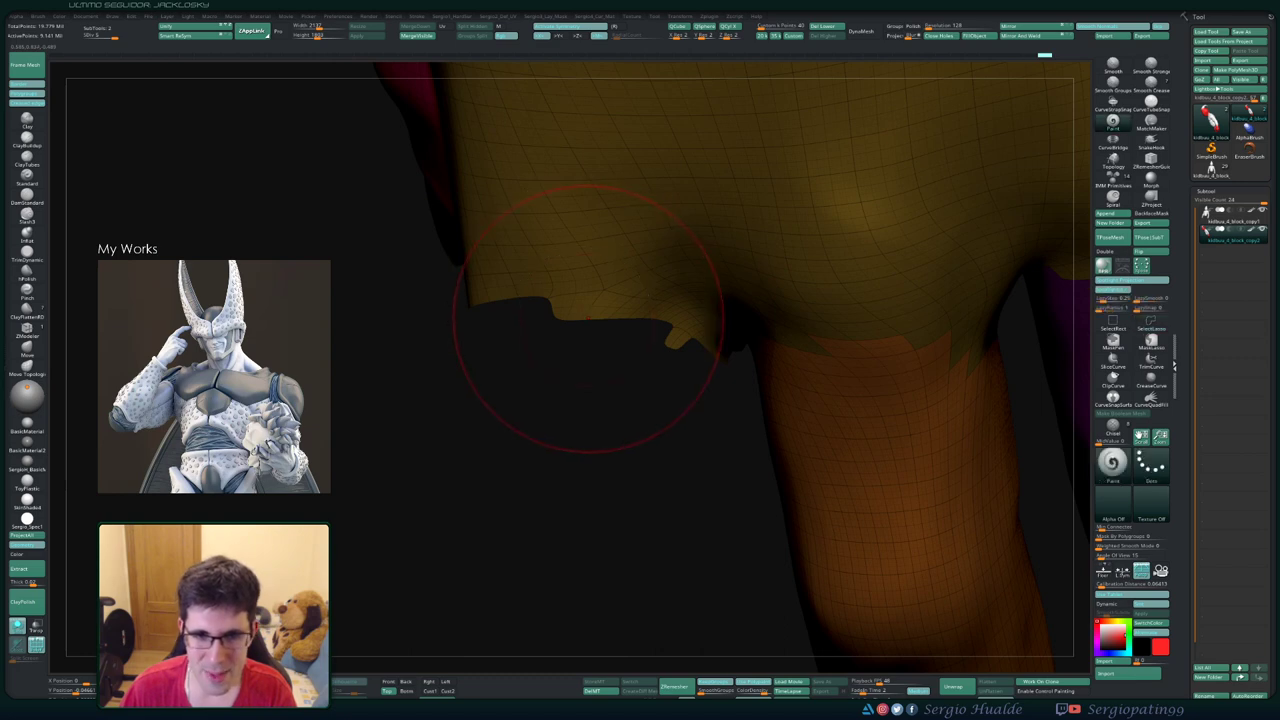
key(ctrl+d)
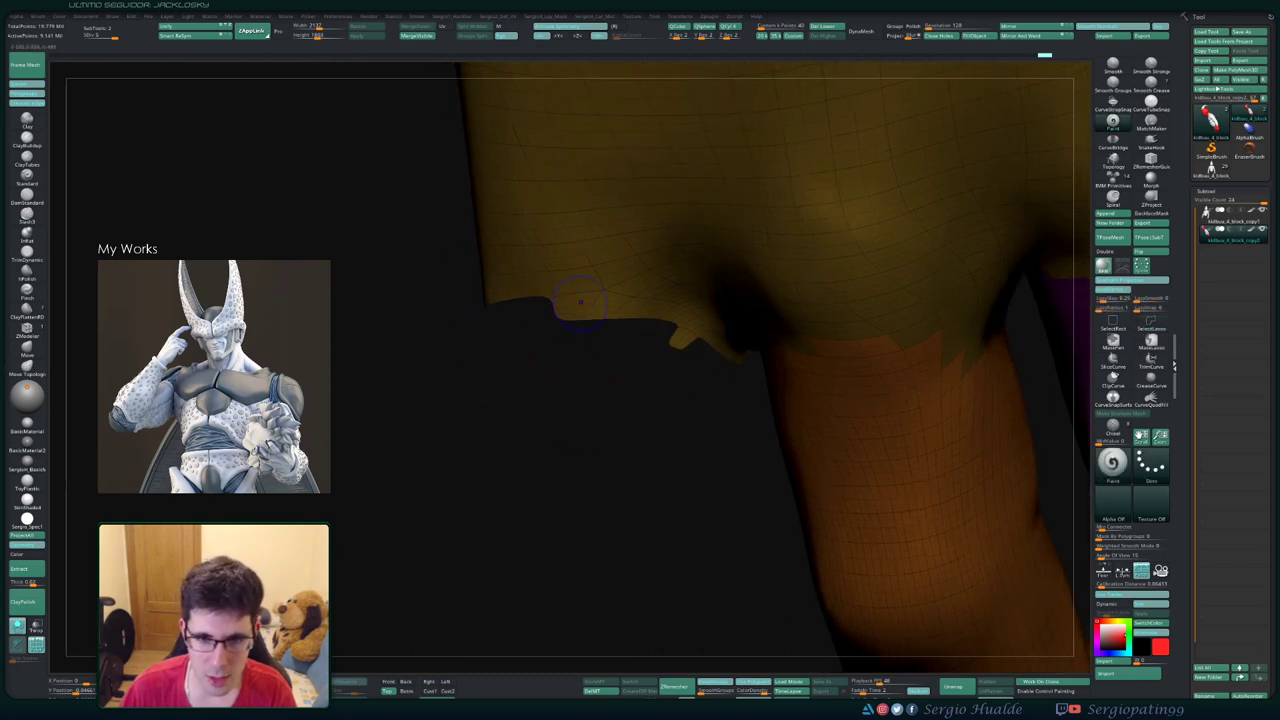
key(ctrl+shift)
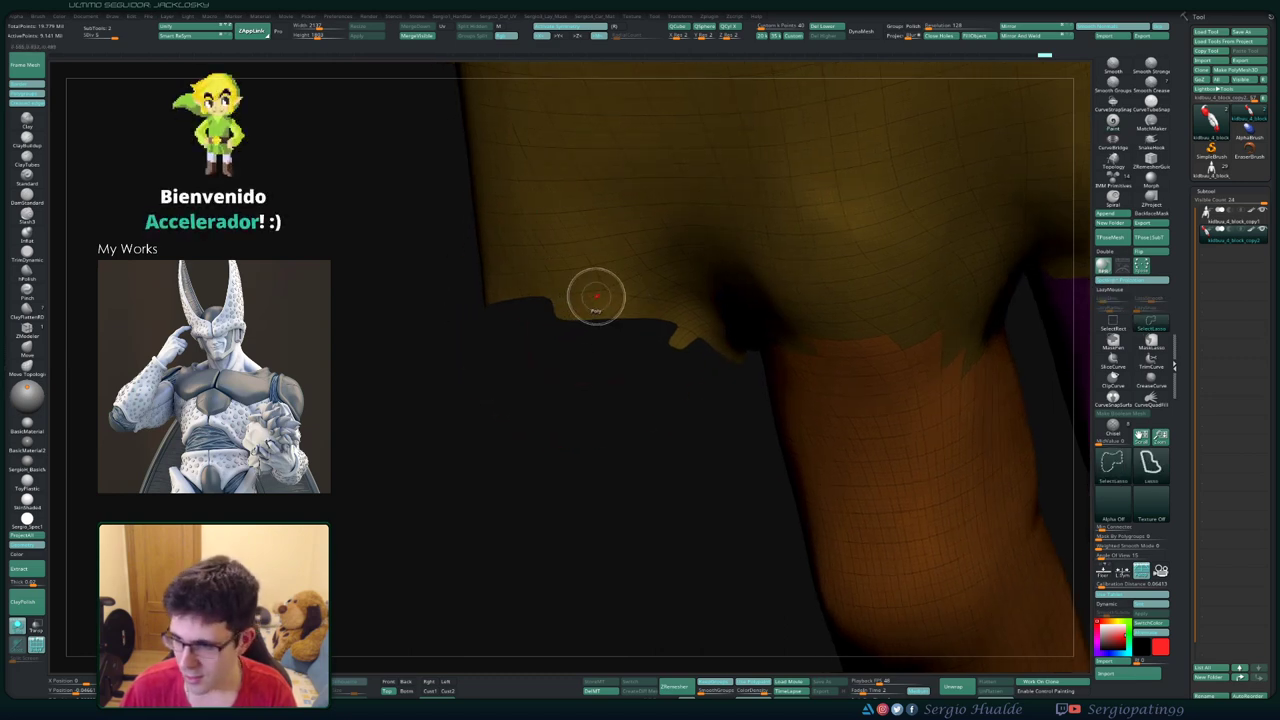
- Zoom out to the whole hand and turn off Polyframe to see both red hands
drag(591, 296, 668, 305)
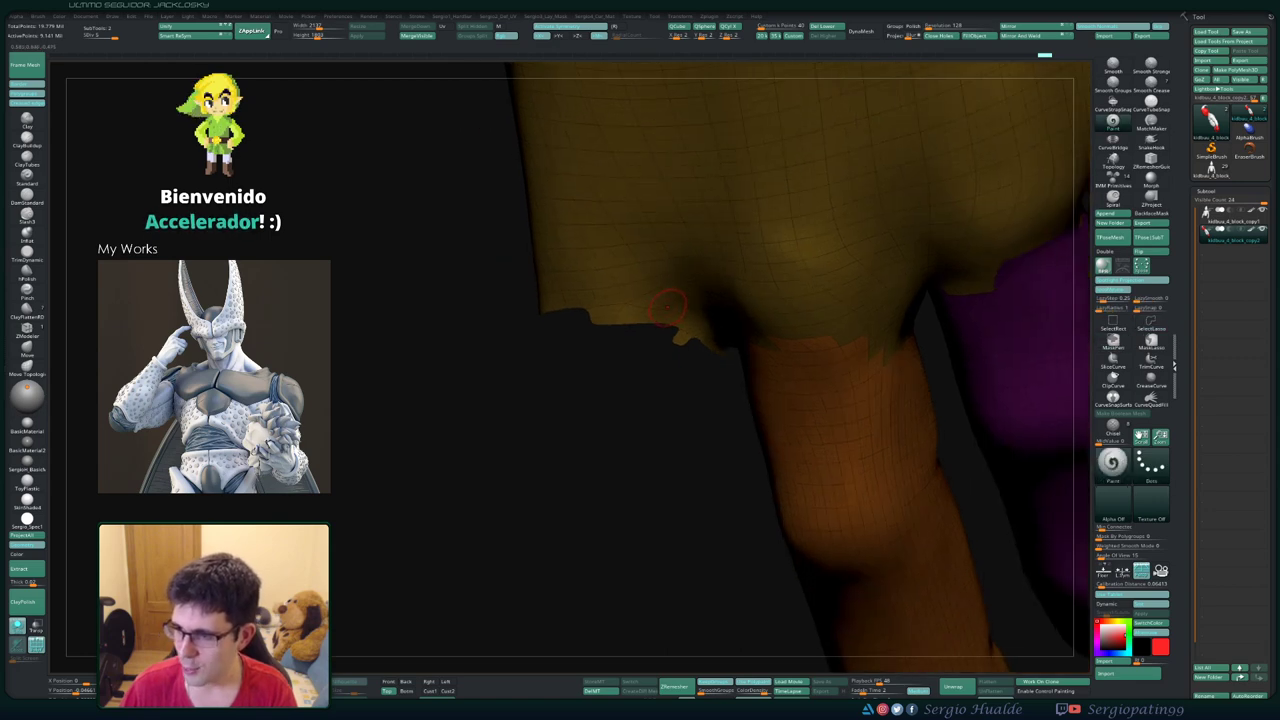
ctrl+right_drag(700, 400, 700, 300)
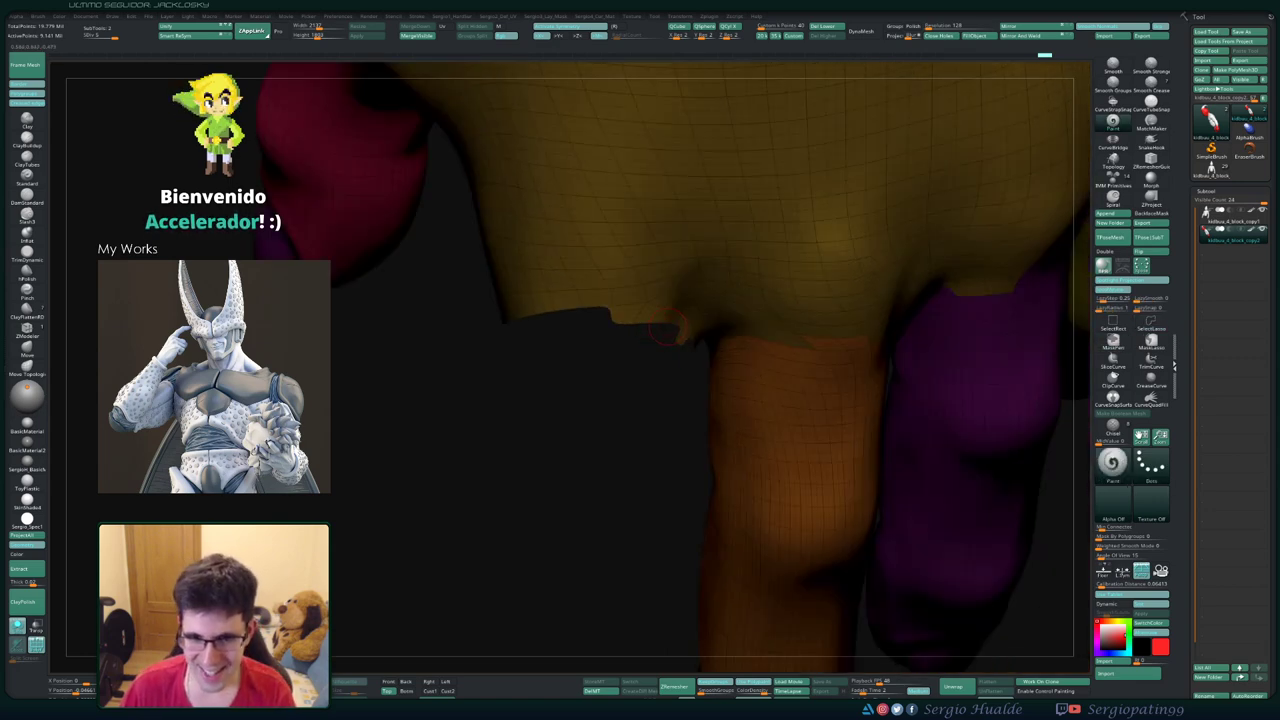
key(shift+f)
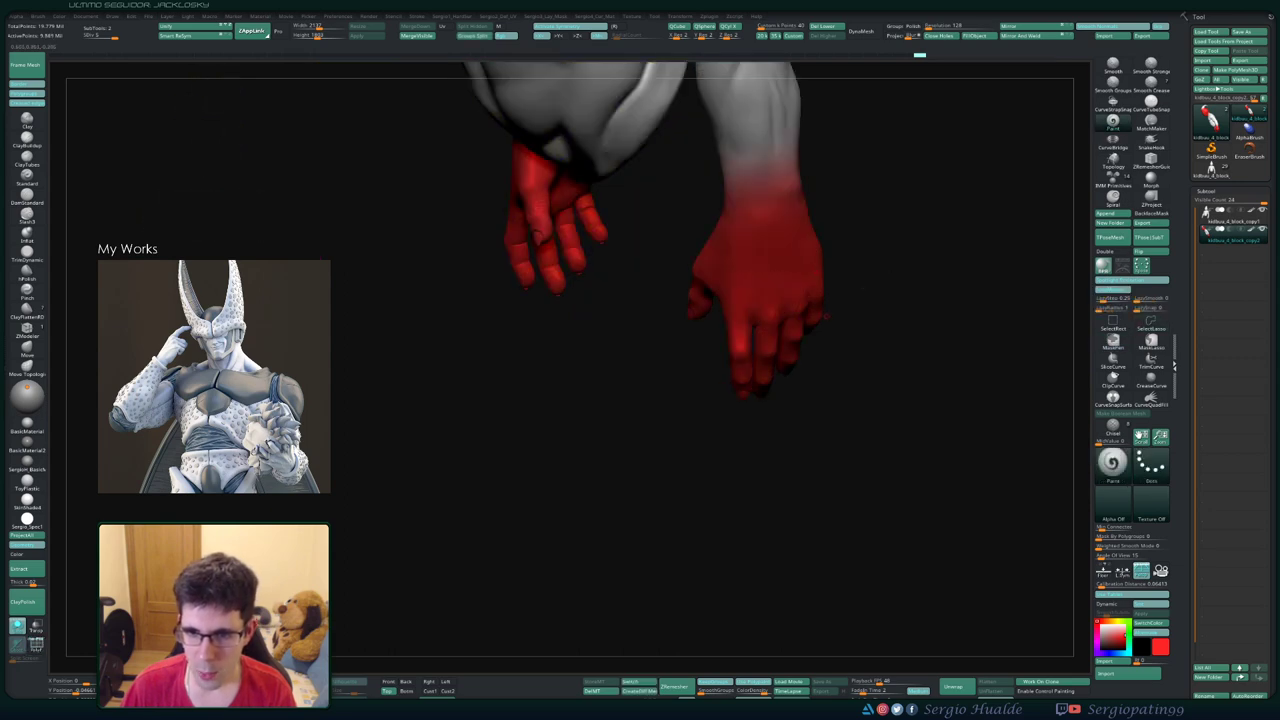
- Hide the arms while keeping the hands, Groups Split the mesh into subtools, and frame the whole bust
key(ctrl+shift)
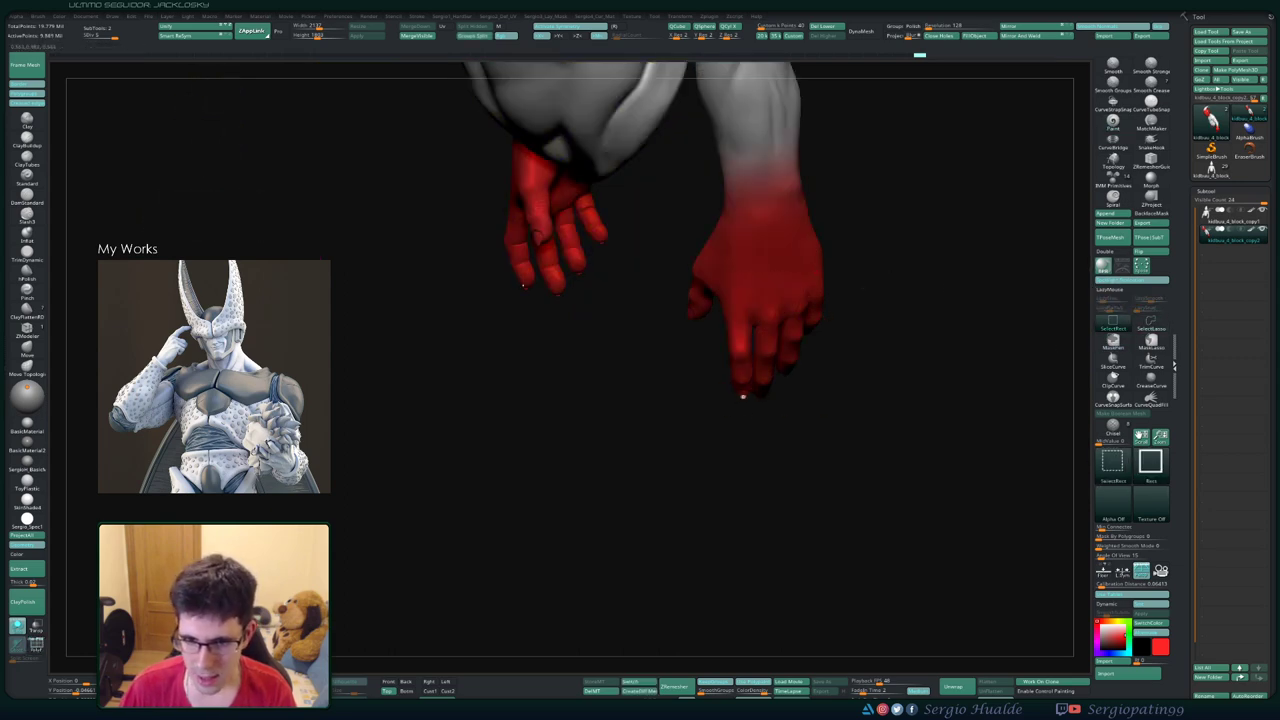
ctrl+shift+drag(520, 230, 830, 400)
drag(900, 450, 836, 410)
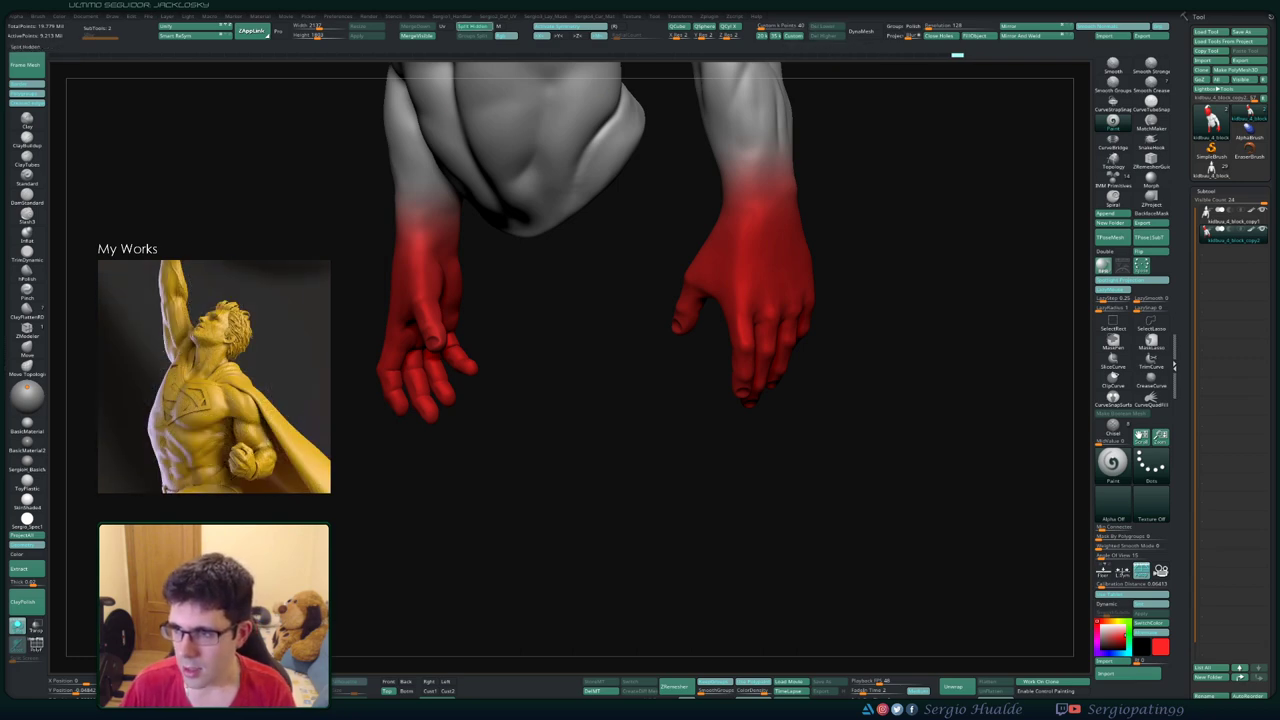
click(473, 35)
mouse_move(871, 302)
ctrl+right_down()
mouse_move(860, 420)
mouse_move(779, 300)
ctrl+right_up()
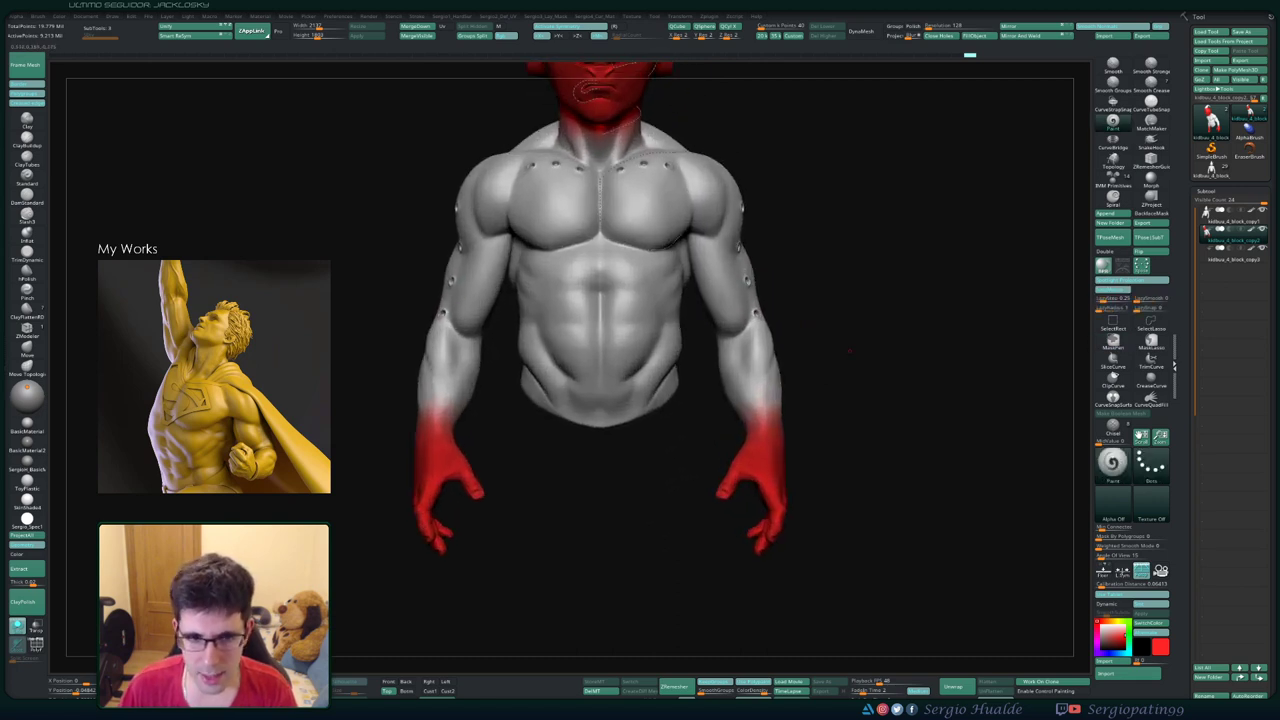
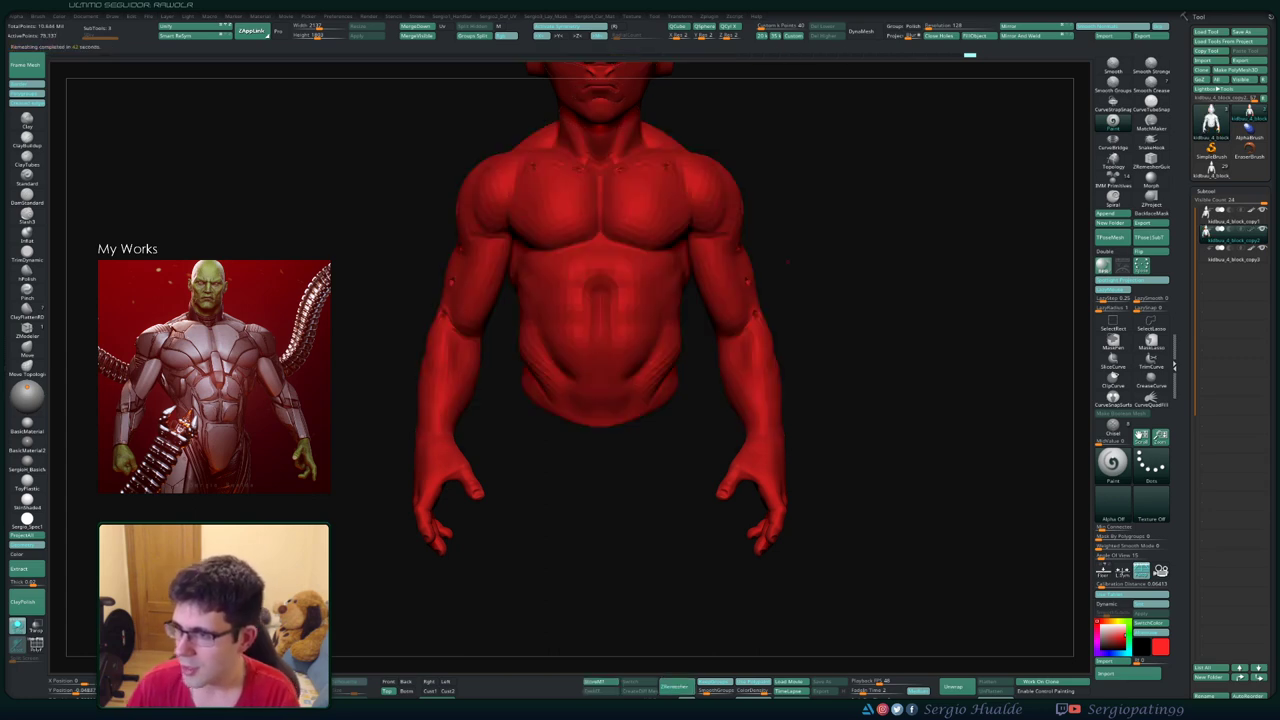
- Inspect the hand, torso, back and face with polygroup colours shown
drag(873, 322, 820, 330)
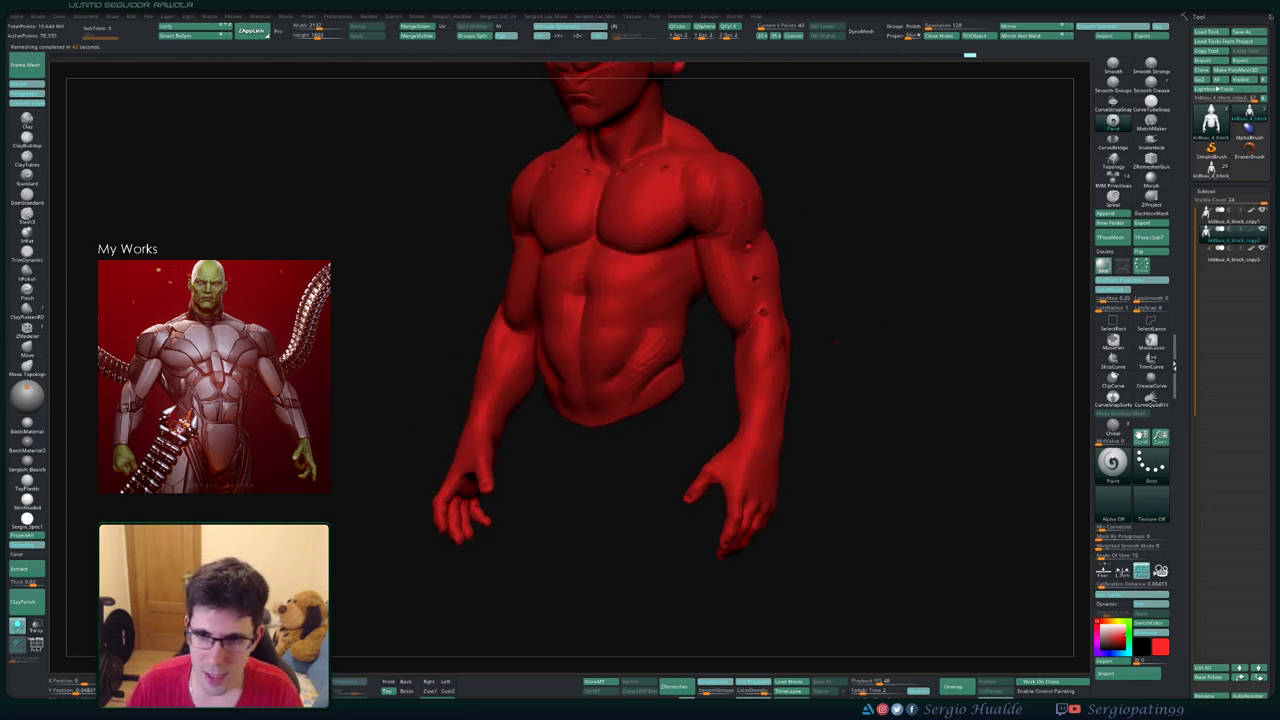
key(shift+f)
mouse_move(820, 330)
ctrl+right_down()
mouse_move(737, 470)
mouse_move(817, 425)
mouse_move(785, 405)
mouse_move(760, 455)
mouse_move(803, 363)
mouse_move(711, 421)
mouse_move(763, 347)
ctrl+right_up()
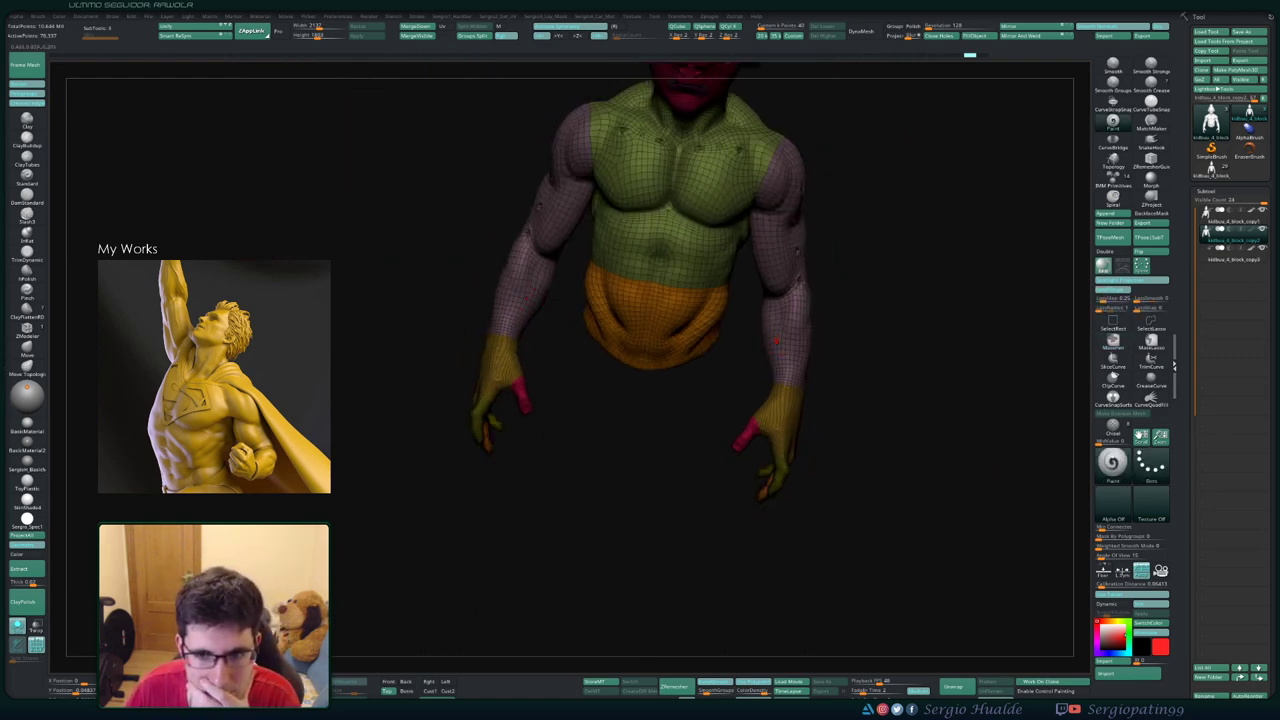
mouse_move(869, 343)
right_down()
mouse_move(787, 453)
mouse_move(727, 317)
right_up()
key(shift)
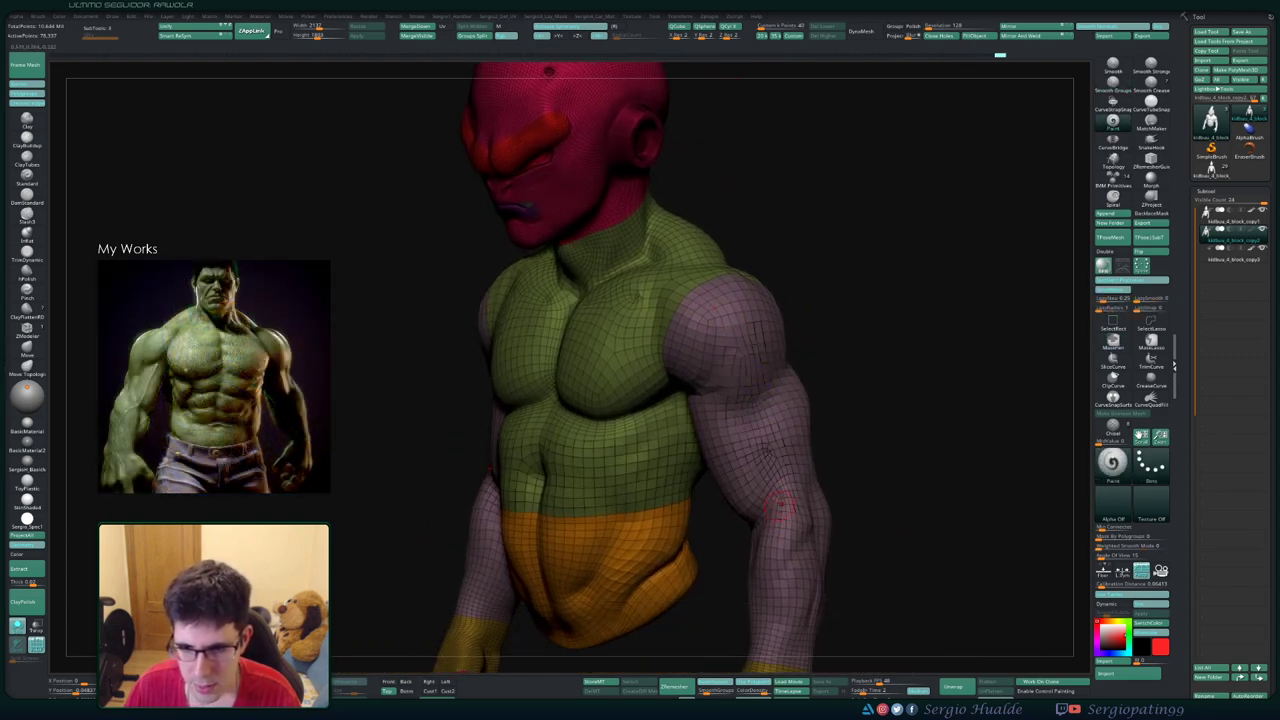
ctrl+right_drag(727, 317, 760, 330)
ctrl+right_drag(850, 400, 860, 425)
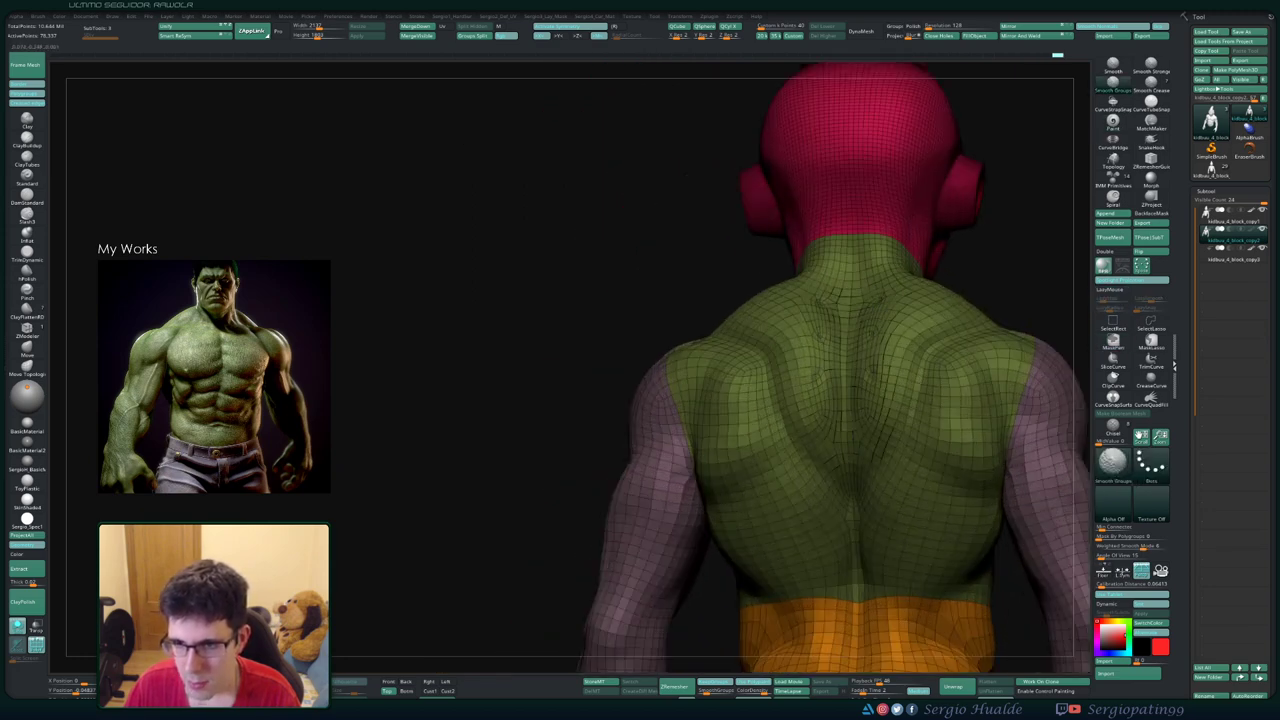
mouse_move(860, 425)
right_down()
mouse_move(812, 398)
mouse_move(749, 294)
mouse_move(749, 320)
mouse_move(790, 285)
right_up()
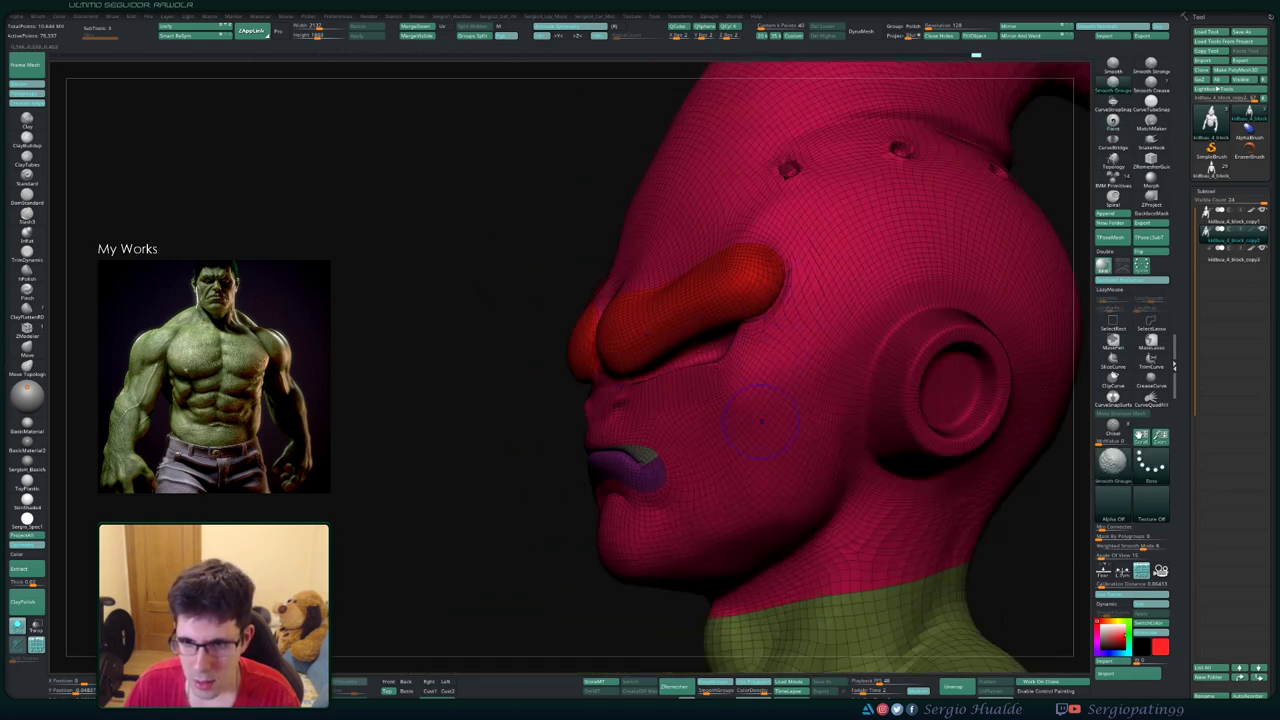
right_drag(762, 421, 720, 460)
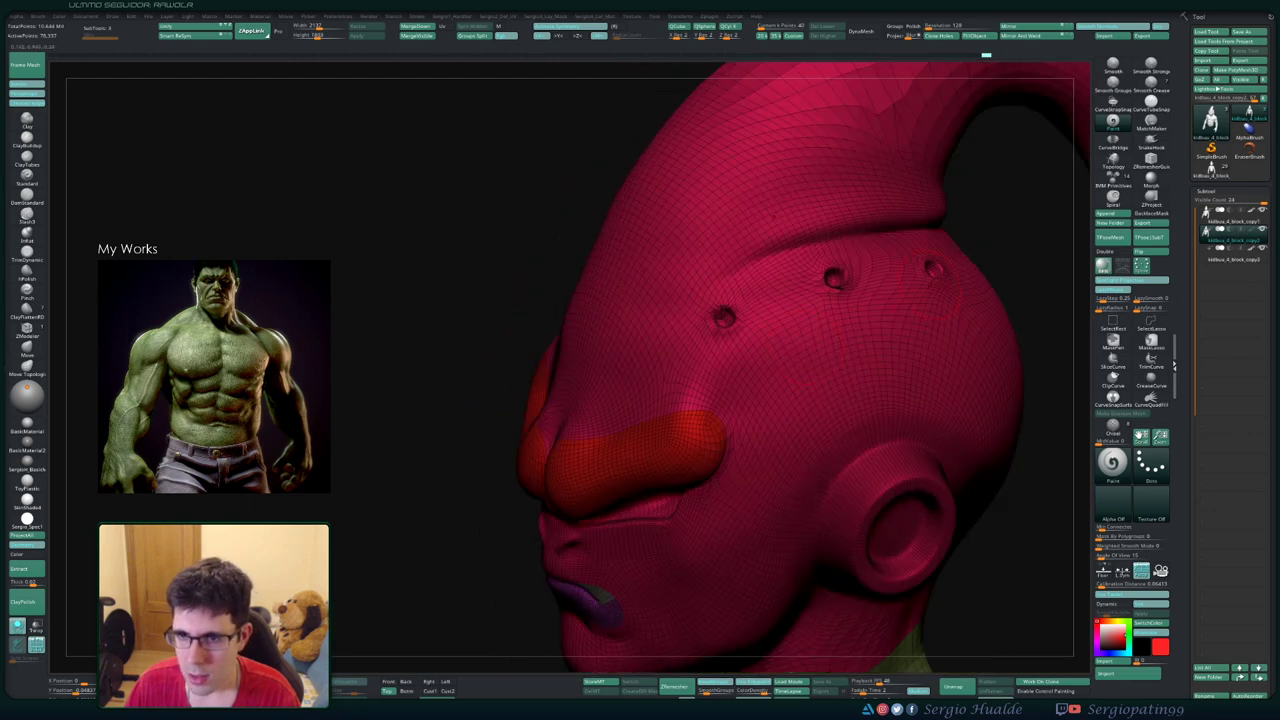
key(shift)
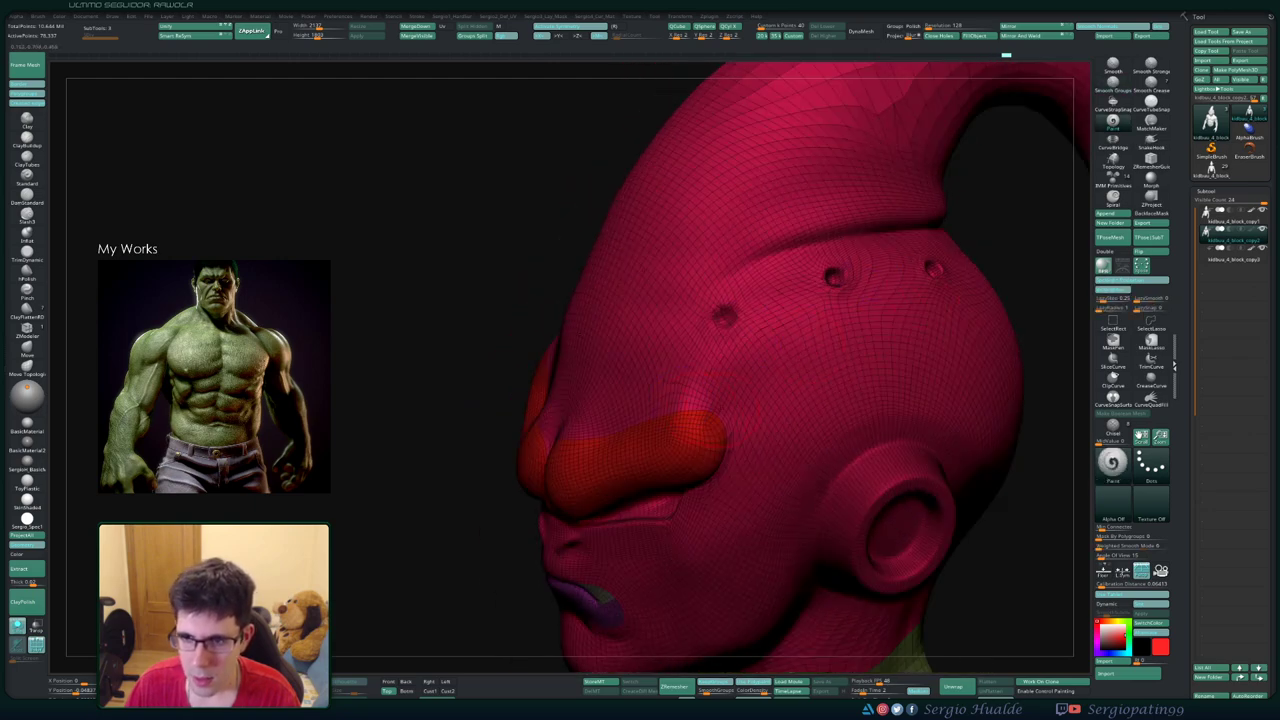
mouse_move(682, 395)
right_down()
mouse_move(680, 453)
mouse_move(760, 450)
right_up()
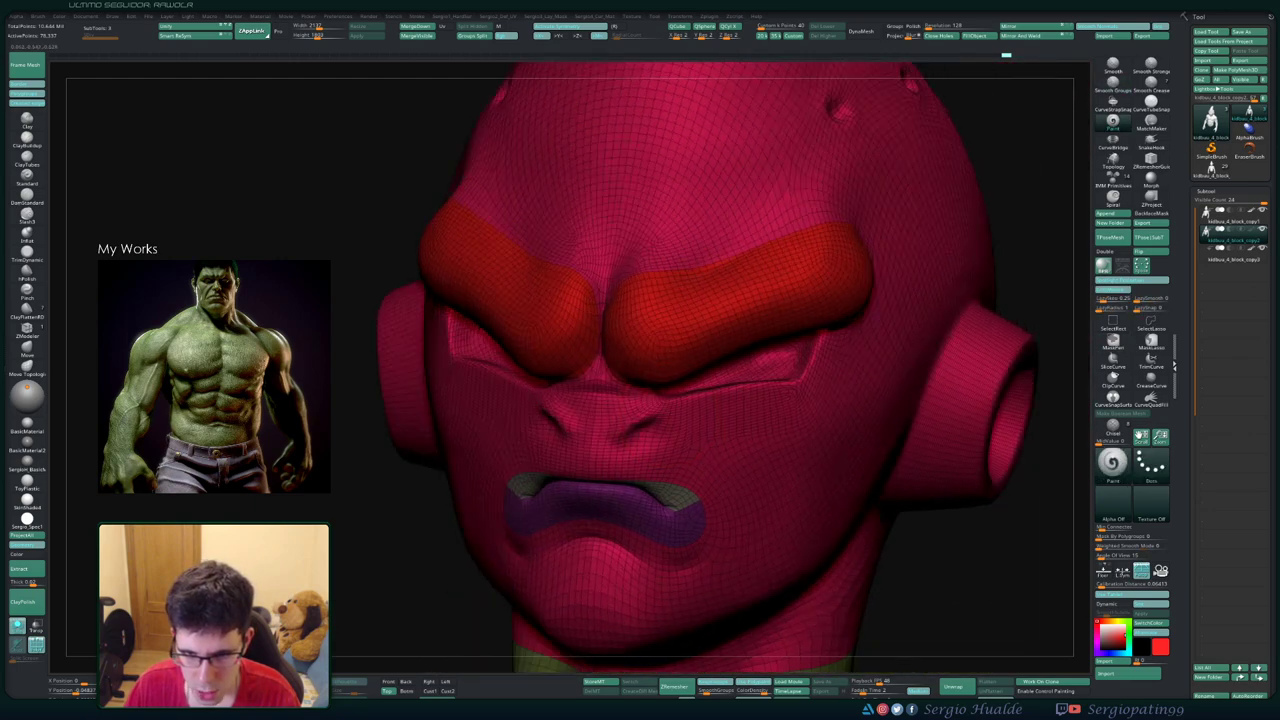
mouse_move(680, 440)
ctrl+right_down()
mouse_move(680, 470)
mouse_move(640, 430)
mouse_move(754, 413)
ctrl+right_up()
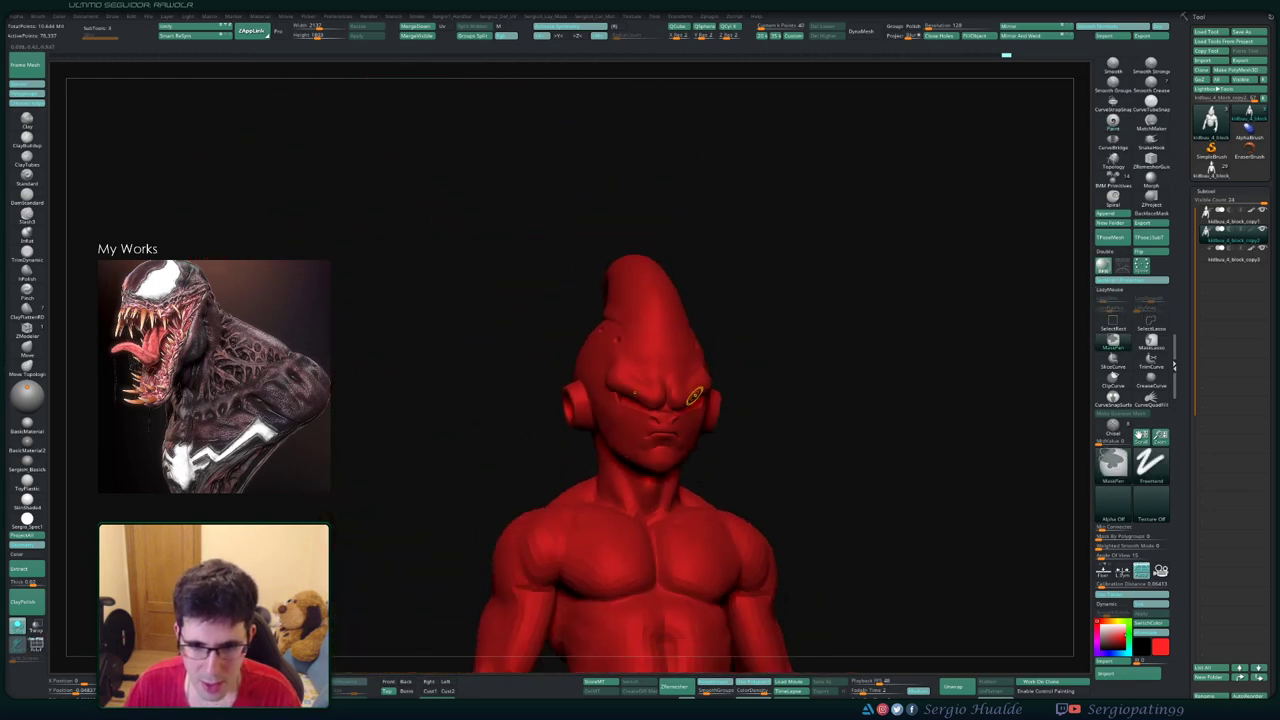
- Show Polyframe and compare the figure copies by switching between subtools
key(shift+f)
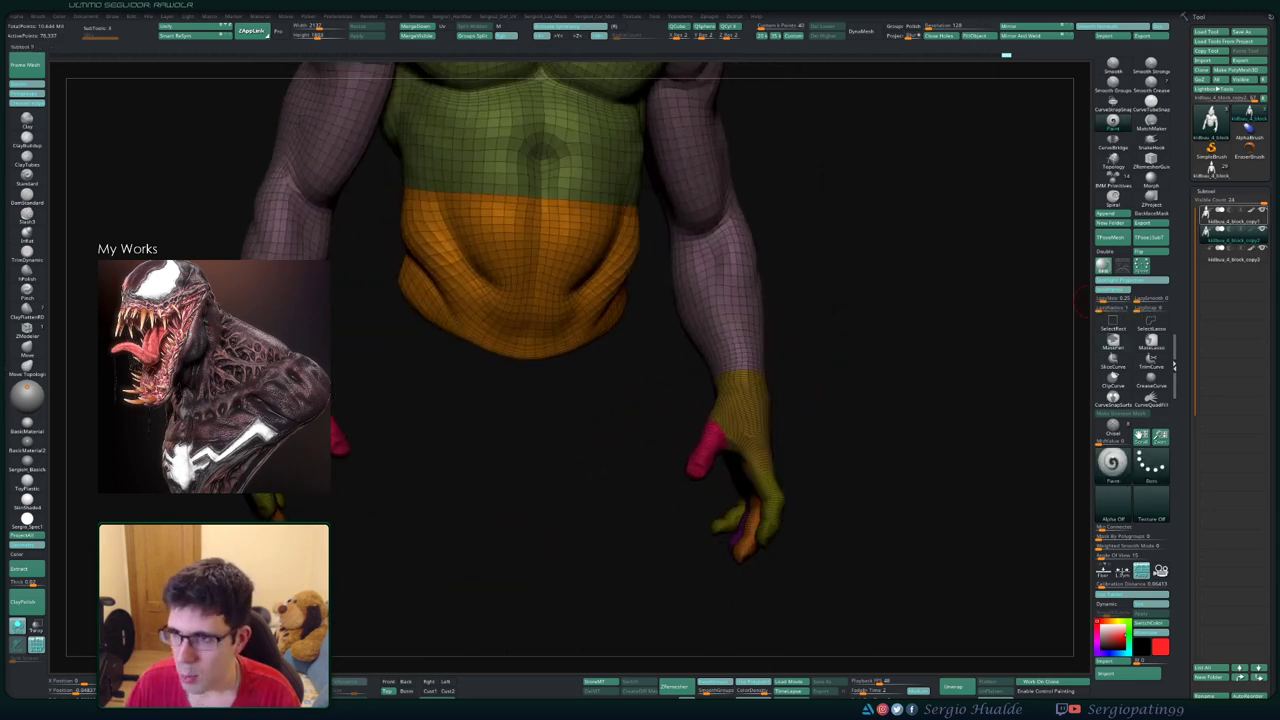
key(alt+Down)
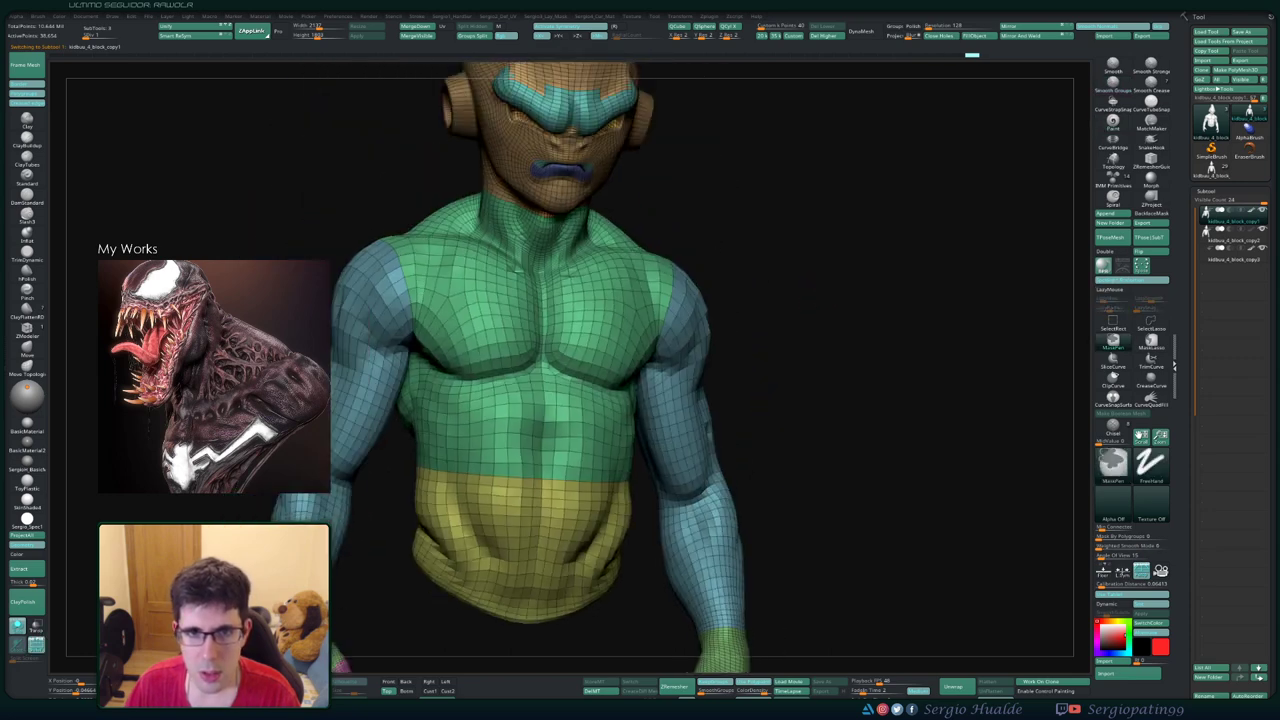
mouse_move(783, 386)
mouse_down()
mouse_move(788, 348)
mouse_move(804, 346)
mouse_up()
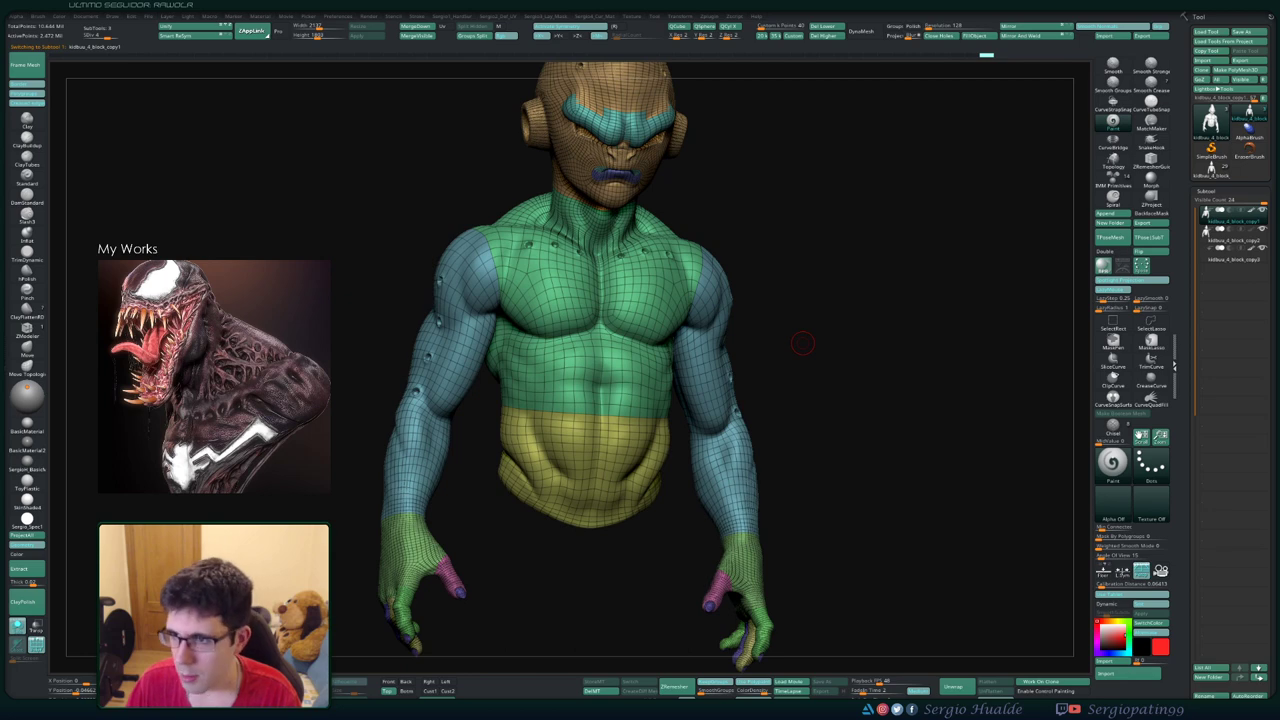
click(1112, 460)
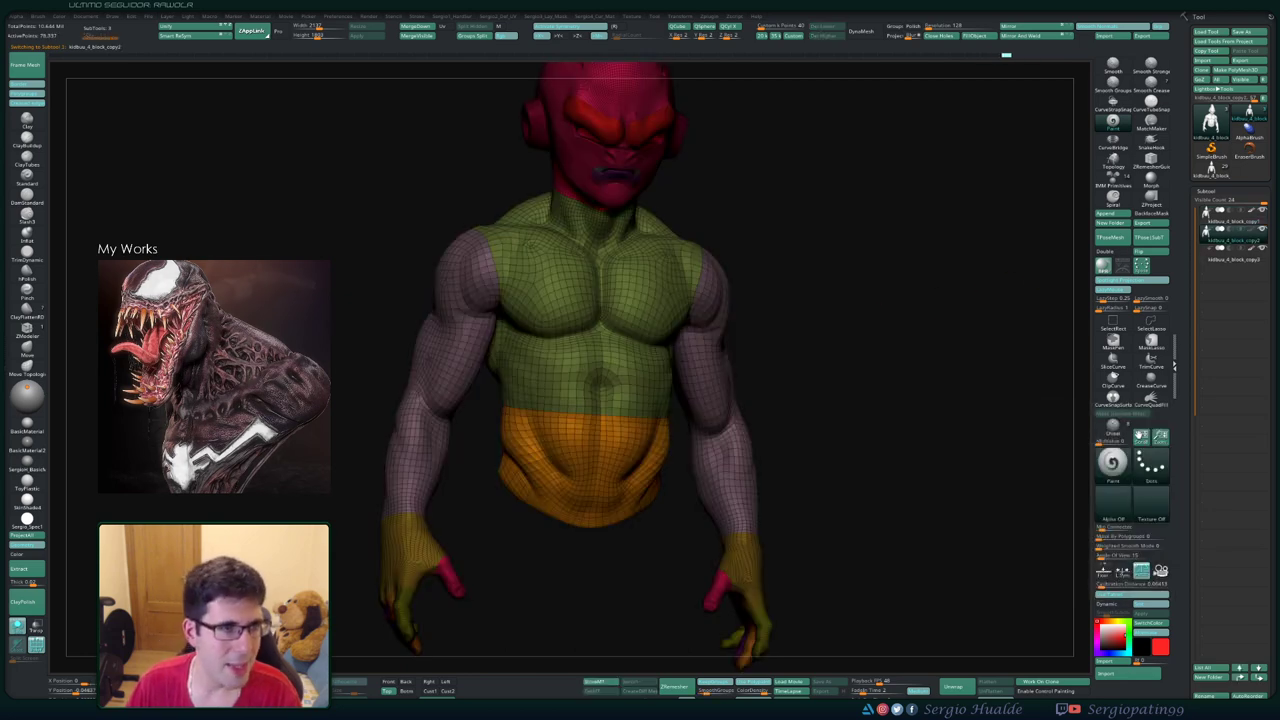
drag(804, 350, 840, 352)
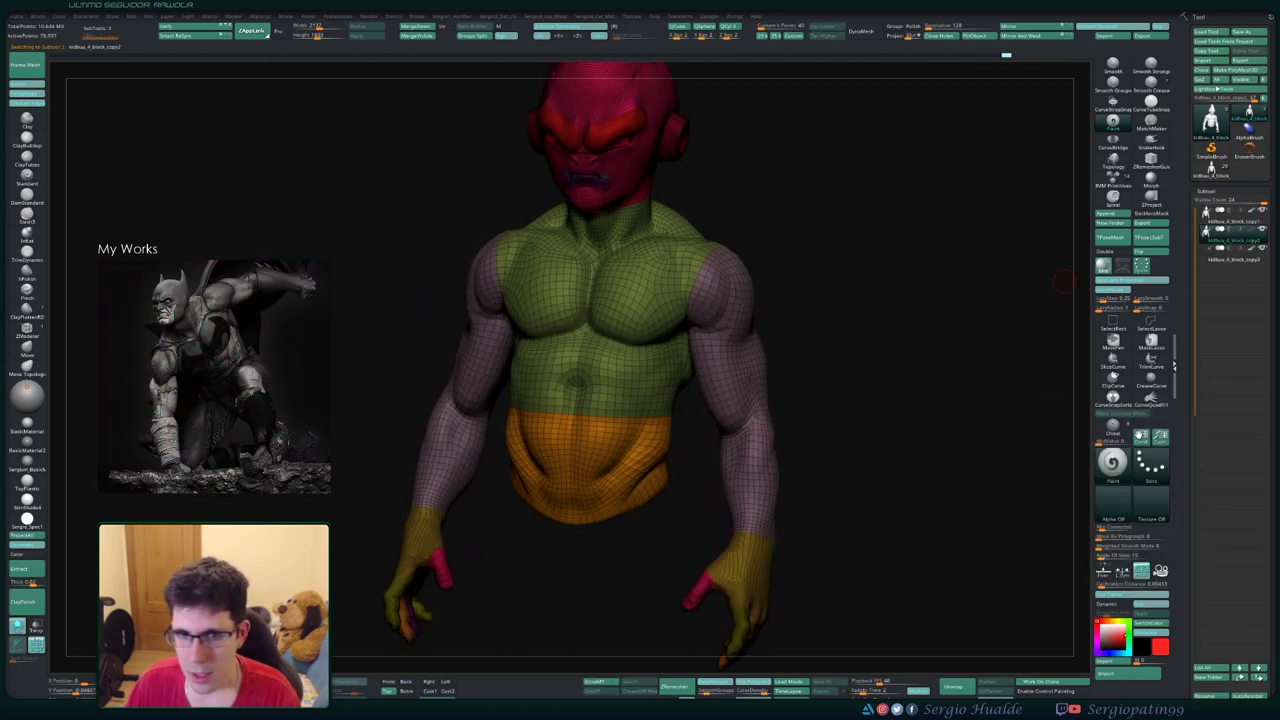
- Hide Polyframe and set the main colour to white in the colour picker
key(shift+f)
shift+drag(762, 347, 776, 390)
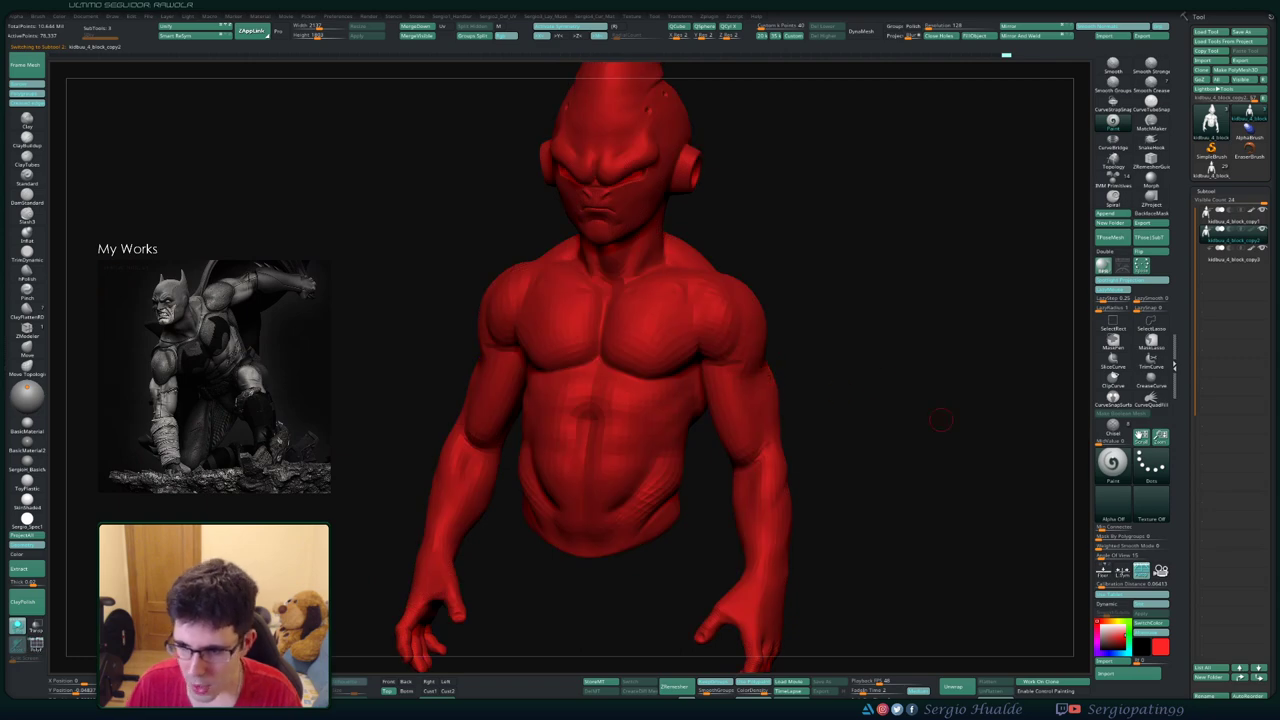
key(space)
click(749, 472)
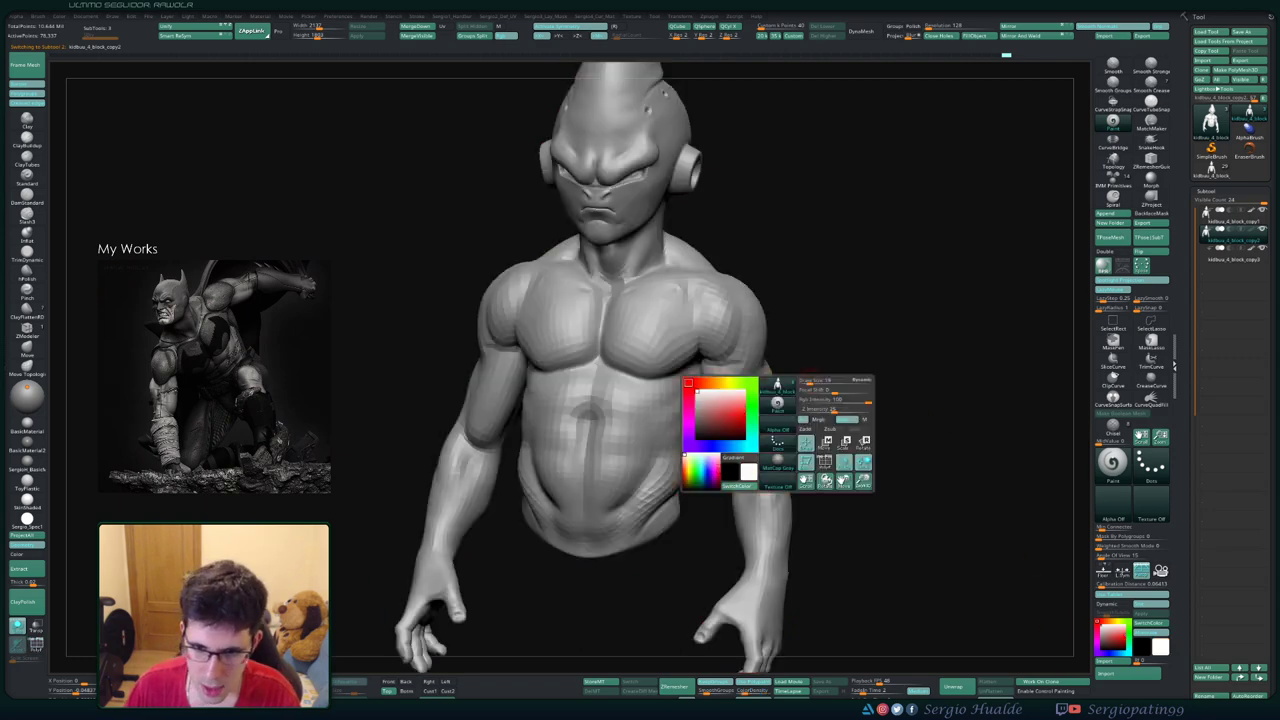
- Select the first figure copy, isolating its fingernail polygroup, then showing the whole body again
drag(845, 287, 820, 357)
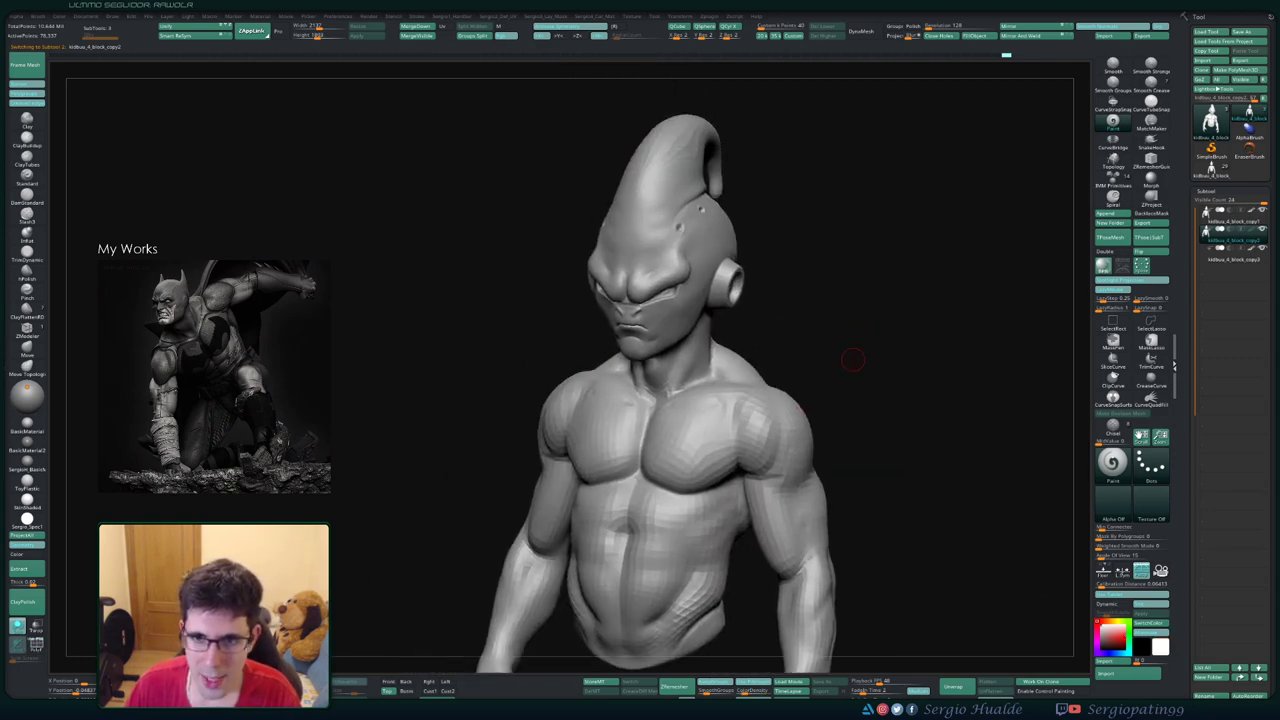
alt+right_drag(779, 399, 751, 303)
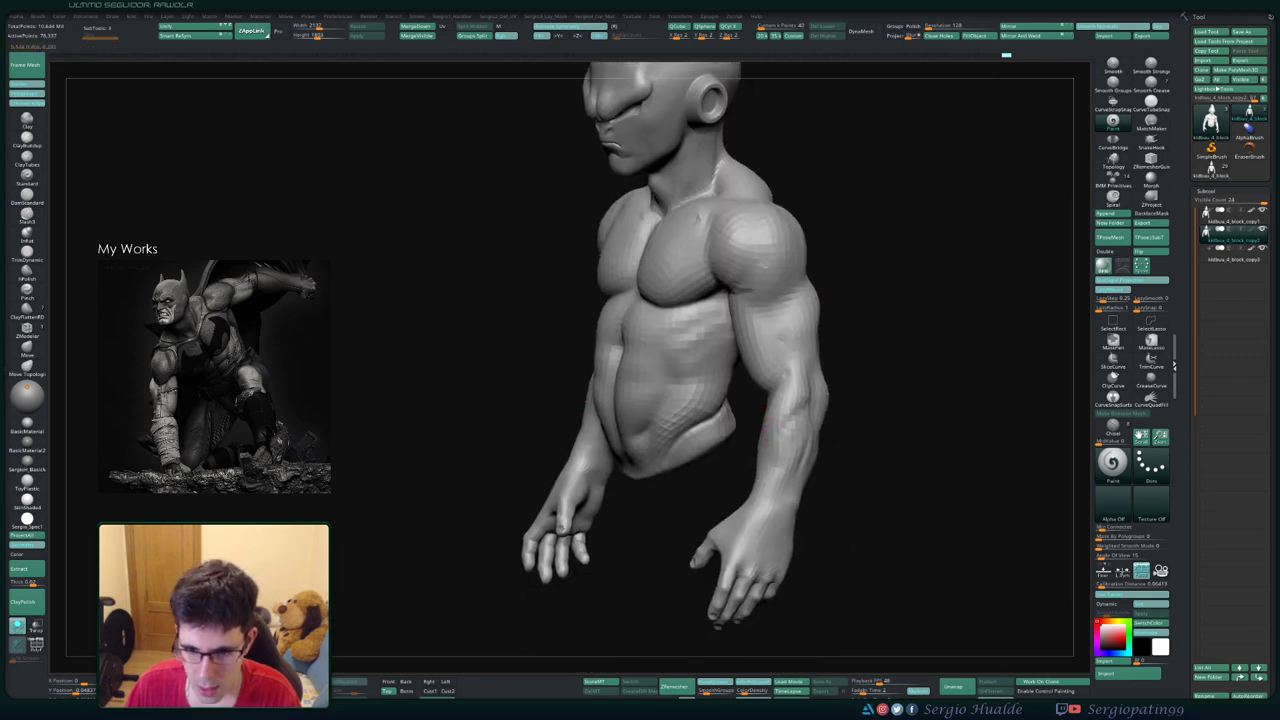
alt+right_drag(771, 500, 771, 400)
alt+click(728, 512)
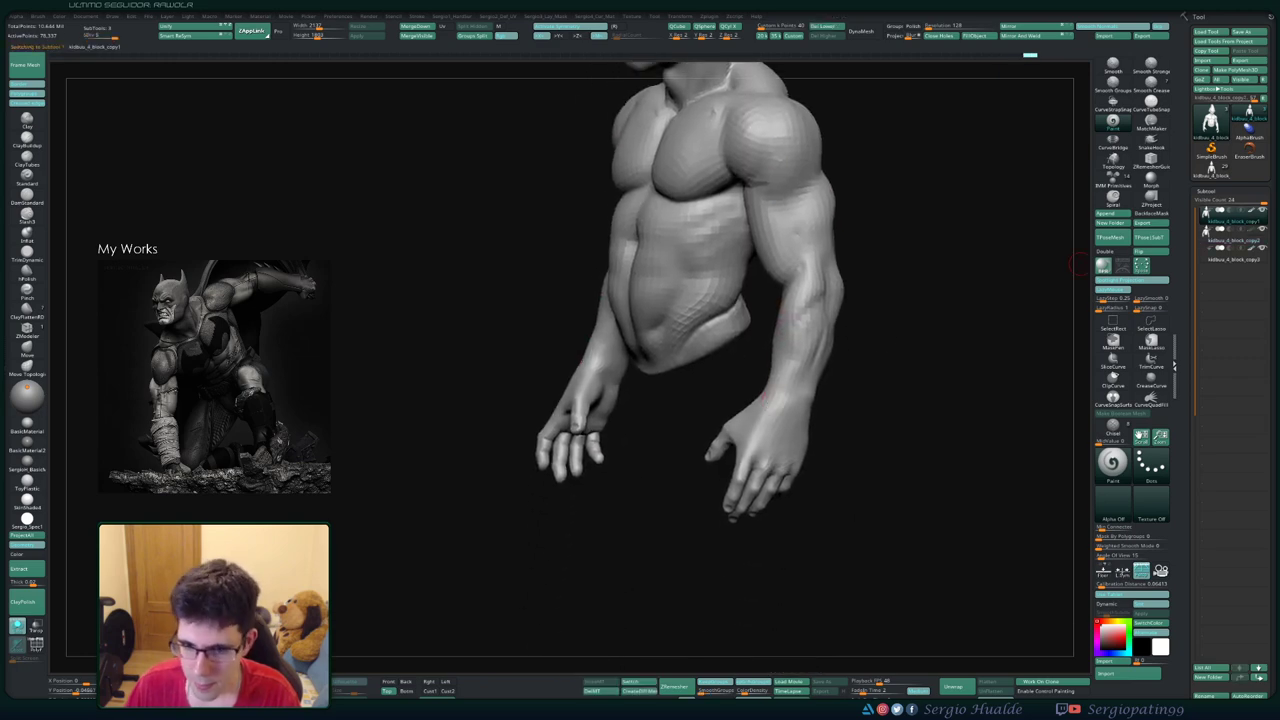
ctrl+shift+click(738, 513)
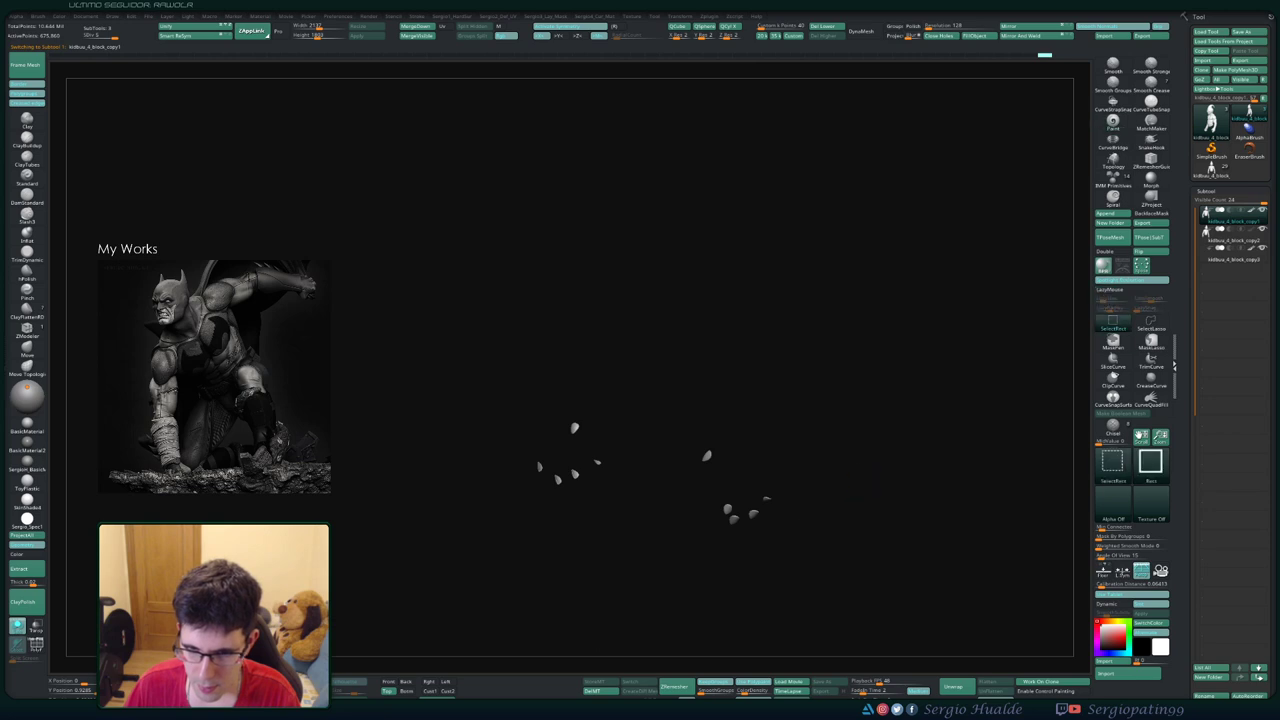
ctrl+shift+click(865, 493)
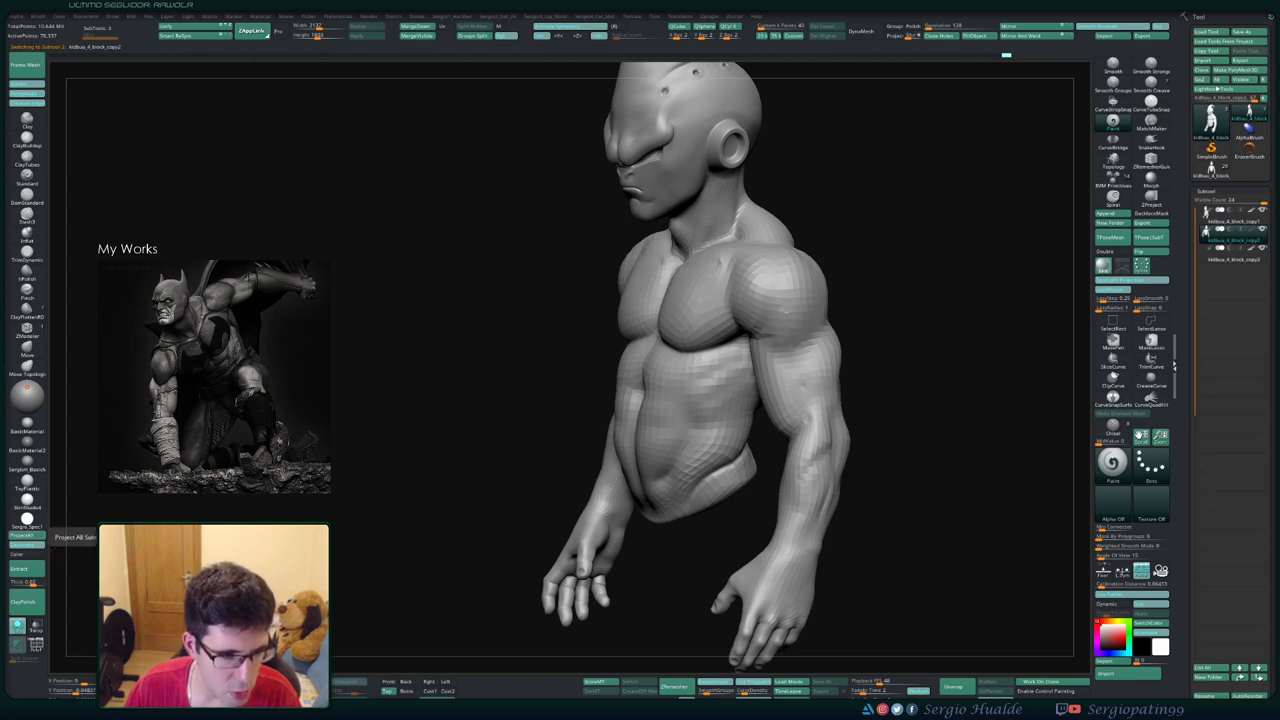
- Run SubTool > Project All, then check the head from the front and side
click(40, 535)
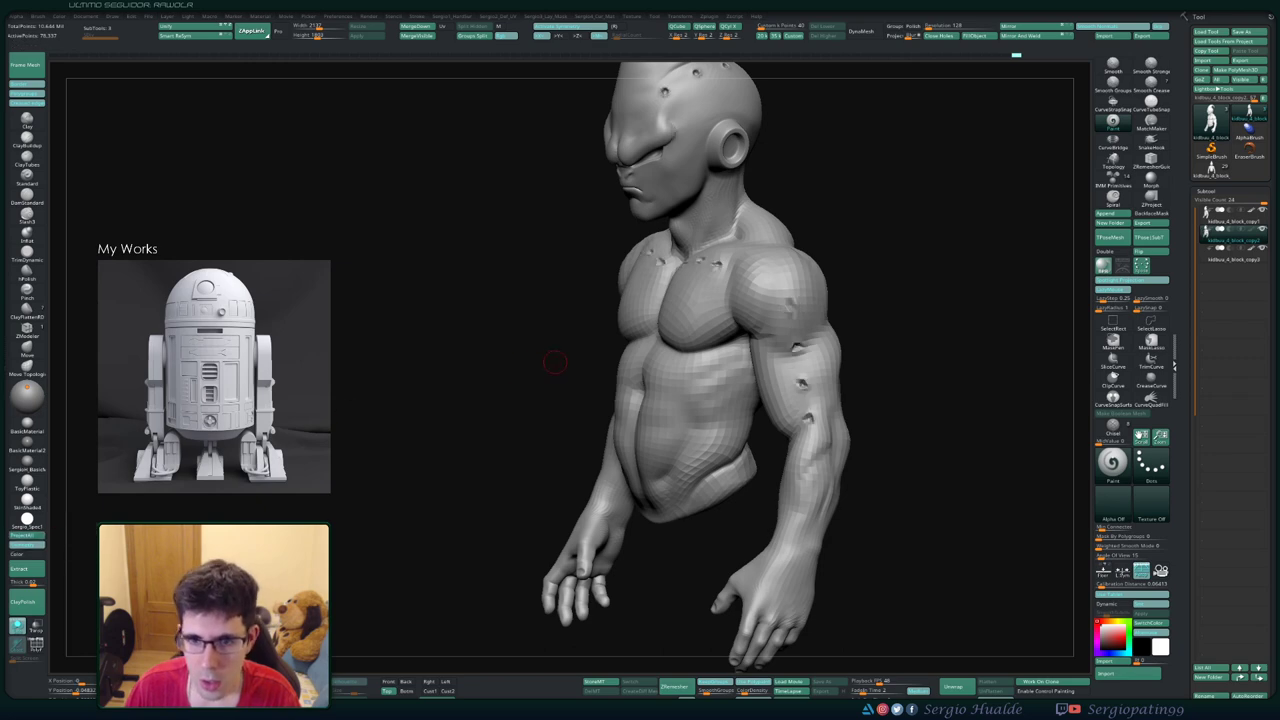
shift+drag(552, 366, 592, 358)
ctrl+right_drag(592, 358, 597, 450)
- Isolate the lip, nose and neck pieces and orbit around them
ctrl+shift+click(610, 343)
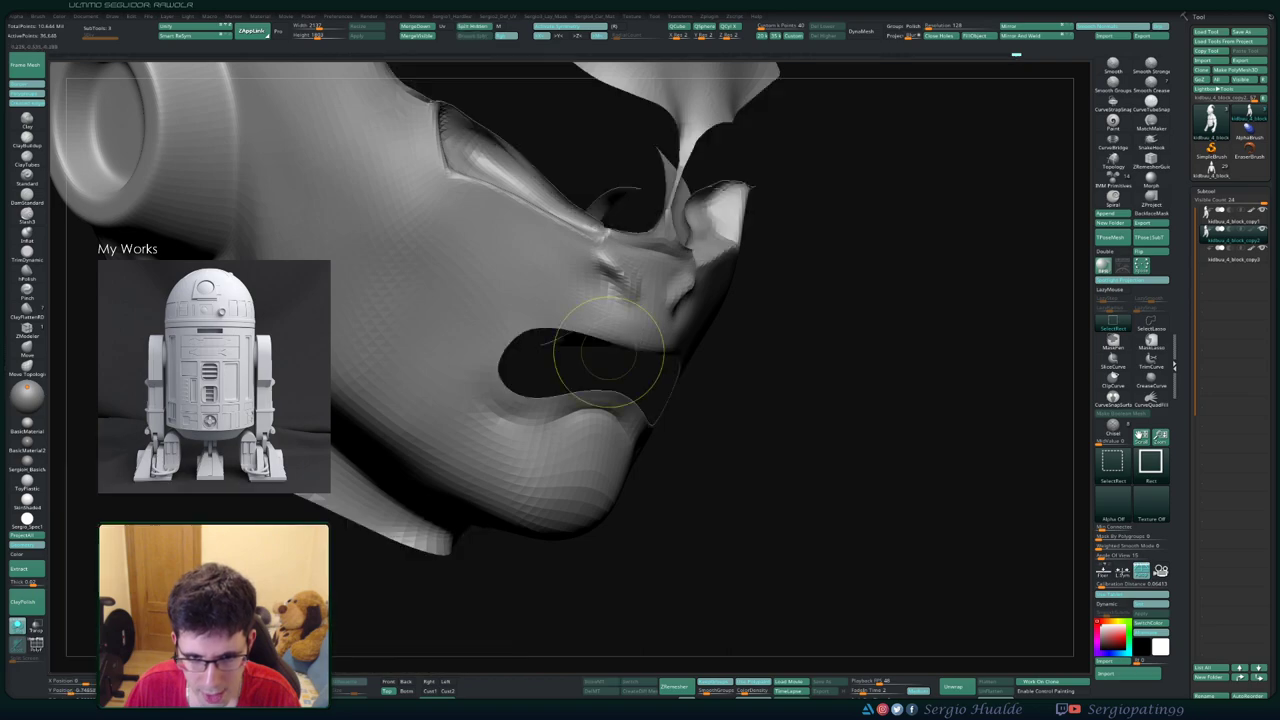
ctrl+shift+click(652, 385)
drag(652, 385, 700, 430)
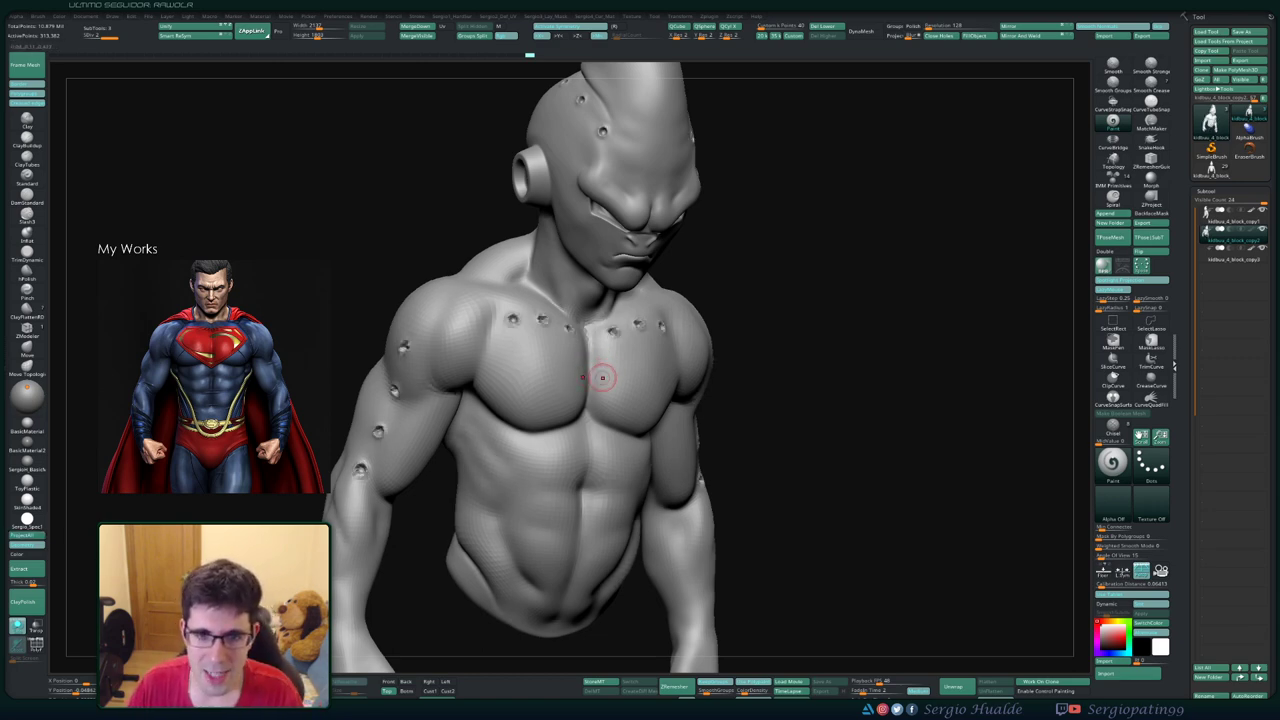
- Check the wrist up close, then centre the figure in a symmetrical front view
mouse_move(598, 361)
right_down()
mouse_move(640, 360)
mouse_move(600, 355)
mouse_move(634, 314)
mouse_move(580, 320)
mouse_move(663, 354)
mouse_move(608, 337)
mouse_move(618, 442)
mouse_move(758, 443)
mouse_move(720, 440)
mouse_move(748, 420)
right_up()
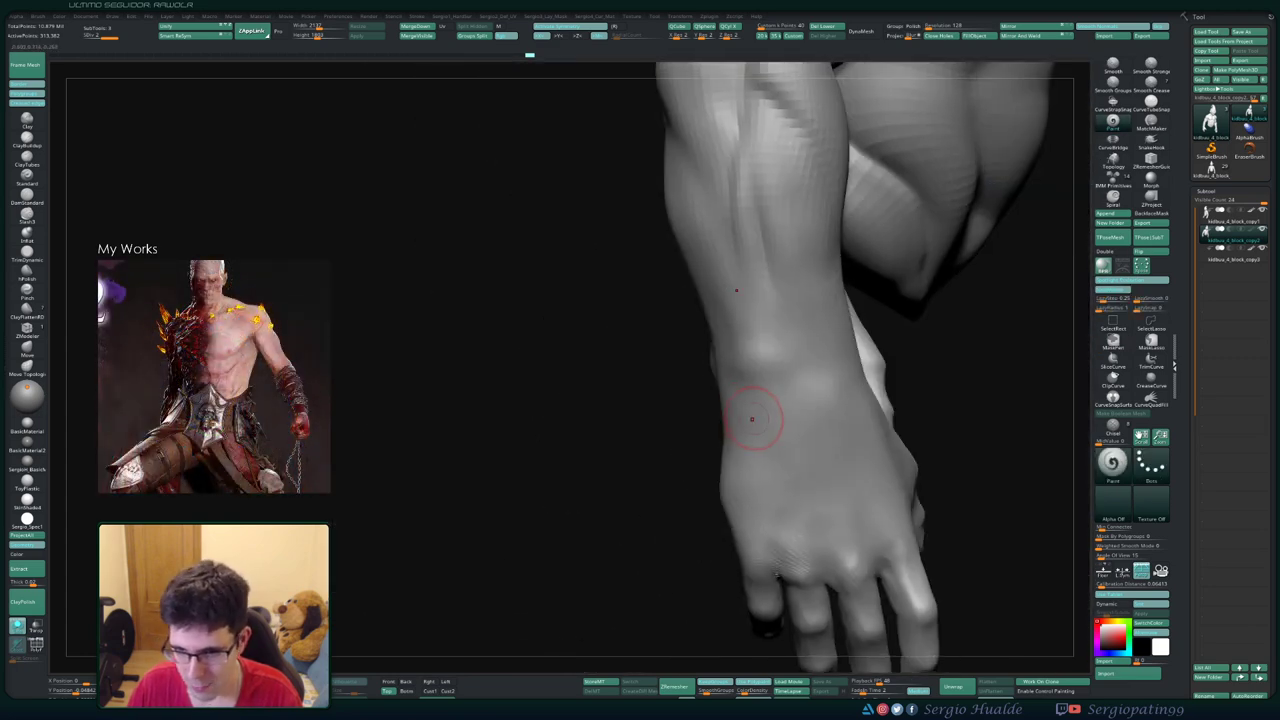
mouse_move(946, 371)
right_down()
mouse_move(889, 374)
mouse_move(860, 400)
mouse_move(800, 400)
right_up()
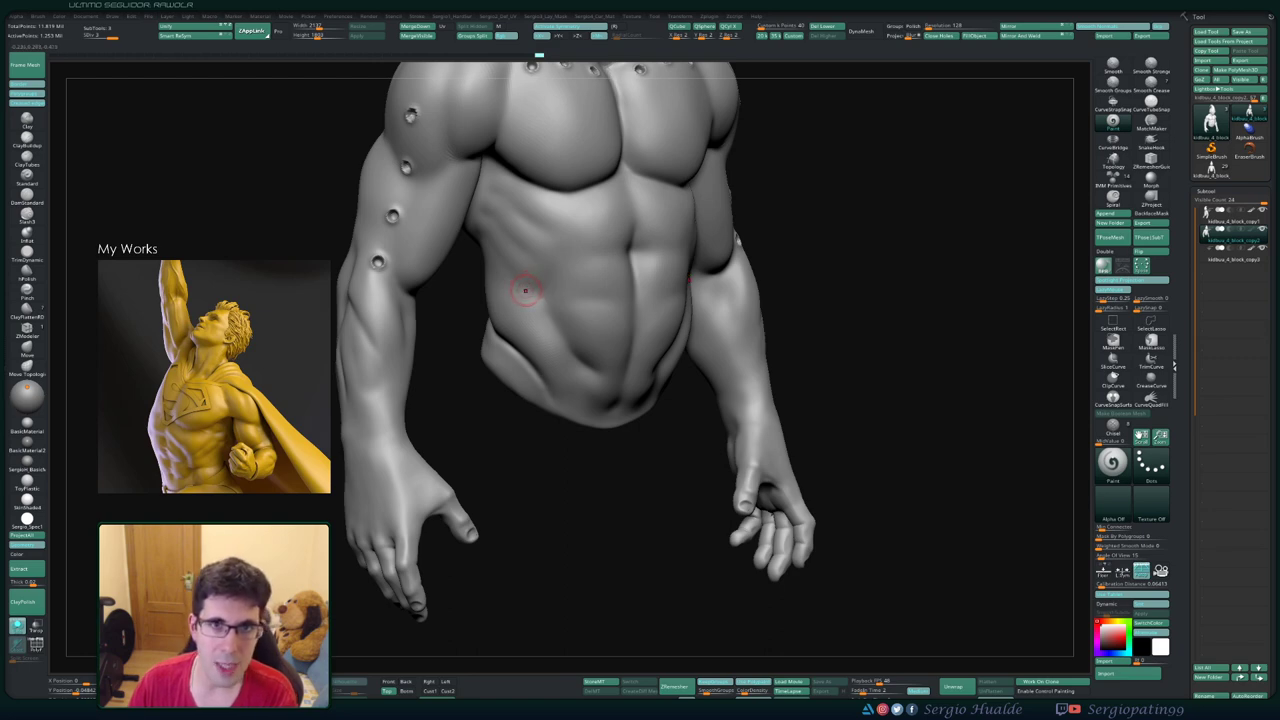
mouse_move(828, 286)
shift+mouse_down()
mouse_move(686, 320)
mouse_move(615, 311)
shift+mouse_up()
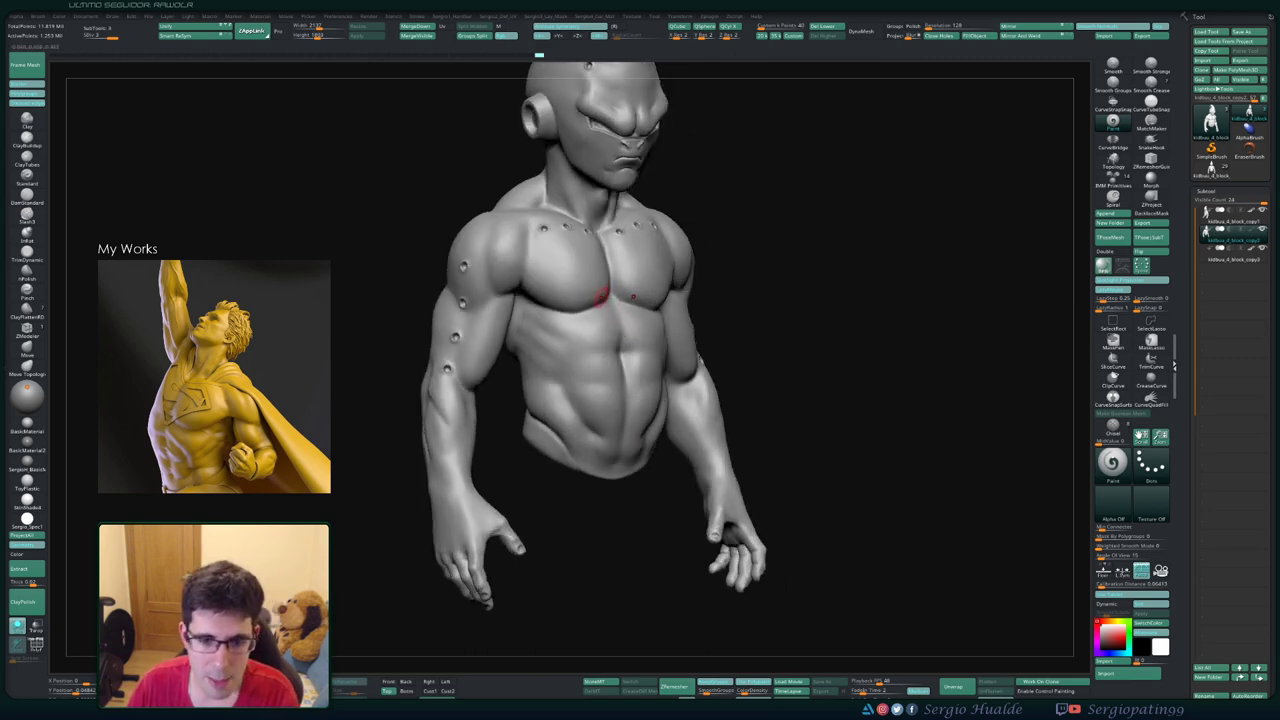
- Subdivide the figure with Ctrl+D after checking the Geometry settings and subtool list
click(1208, 203)
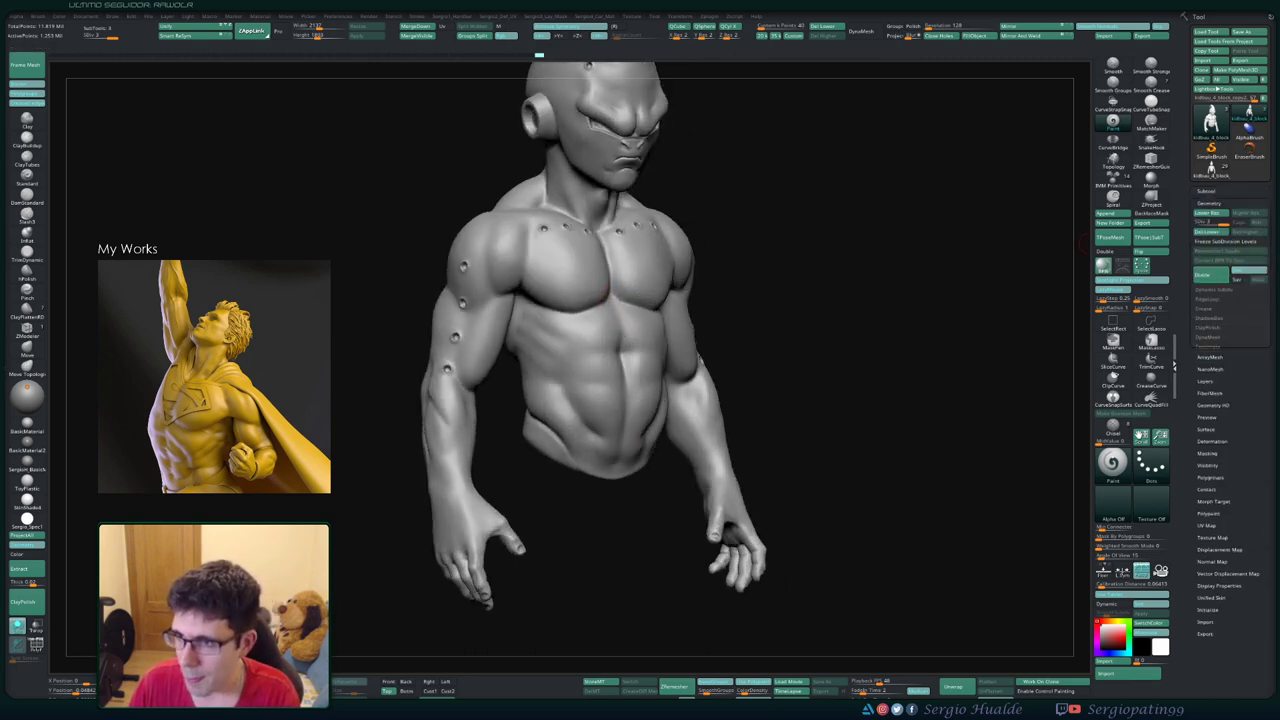
click(1210, 356)
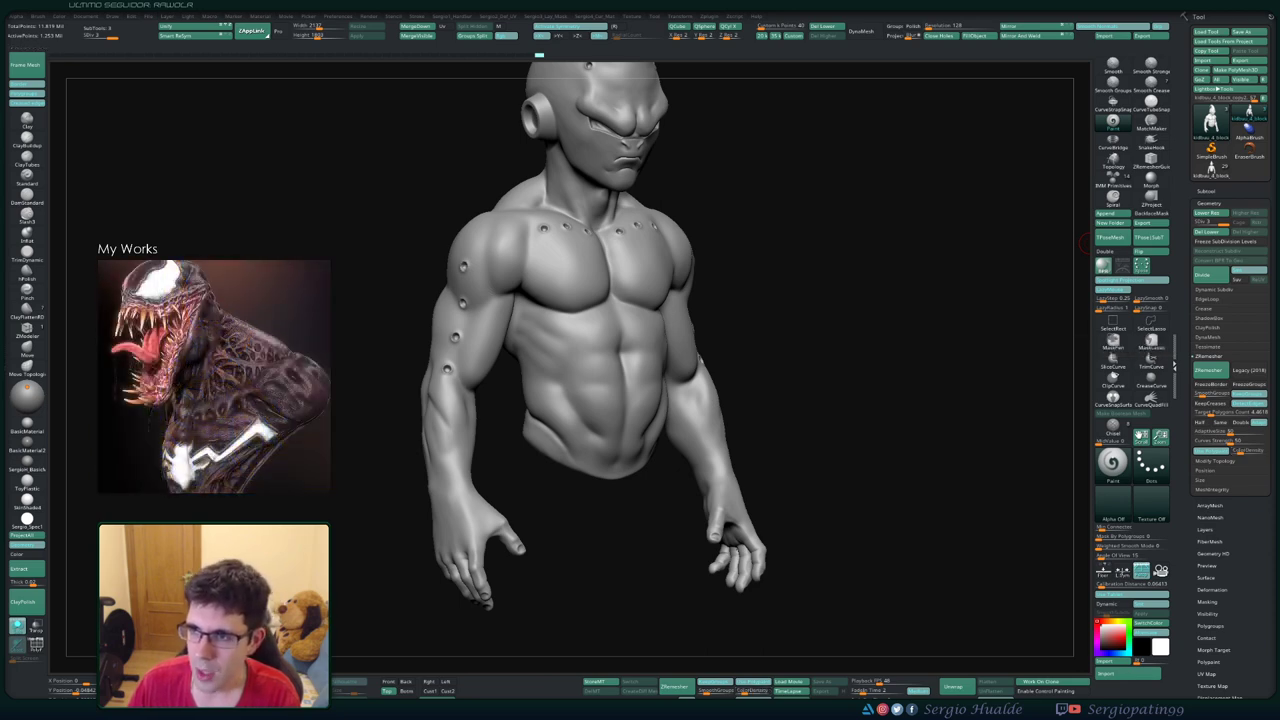
click(1206, 190)
drag(900, 400, 960, 400)
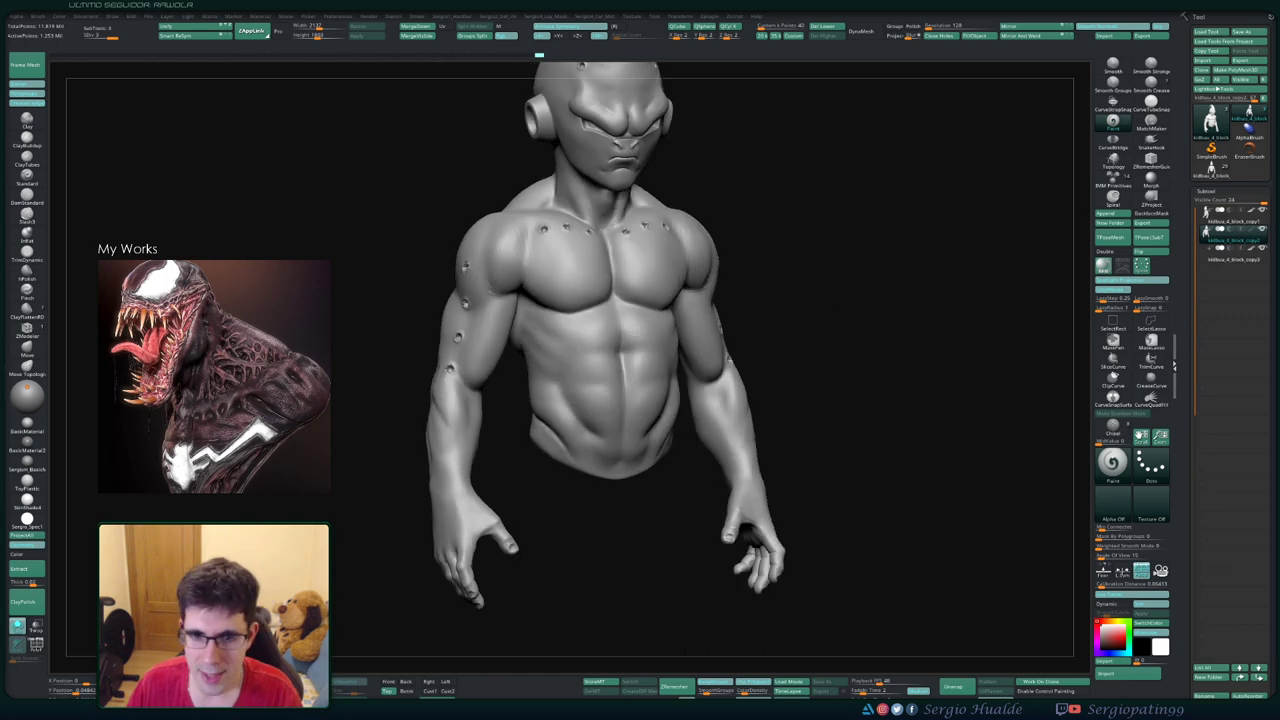
mouse_move(663, 460)
ctrl+right_down()
mouse_move(663, 407)
mouse_move(529, 406)
mouse_move(529, 360)
ctrl+right_up()
key(ctrl+d)
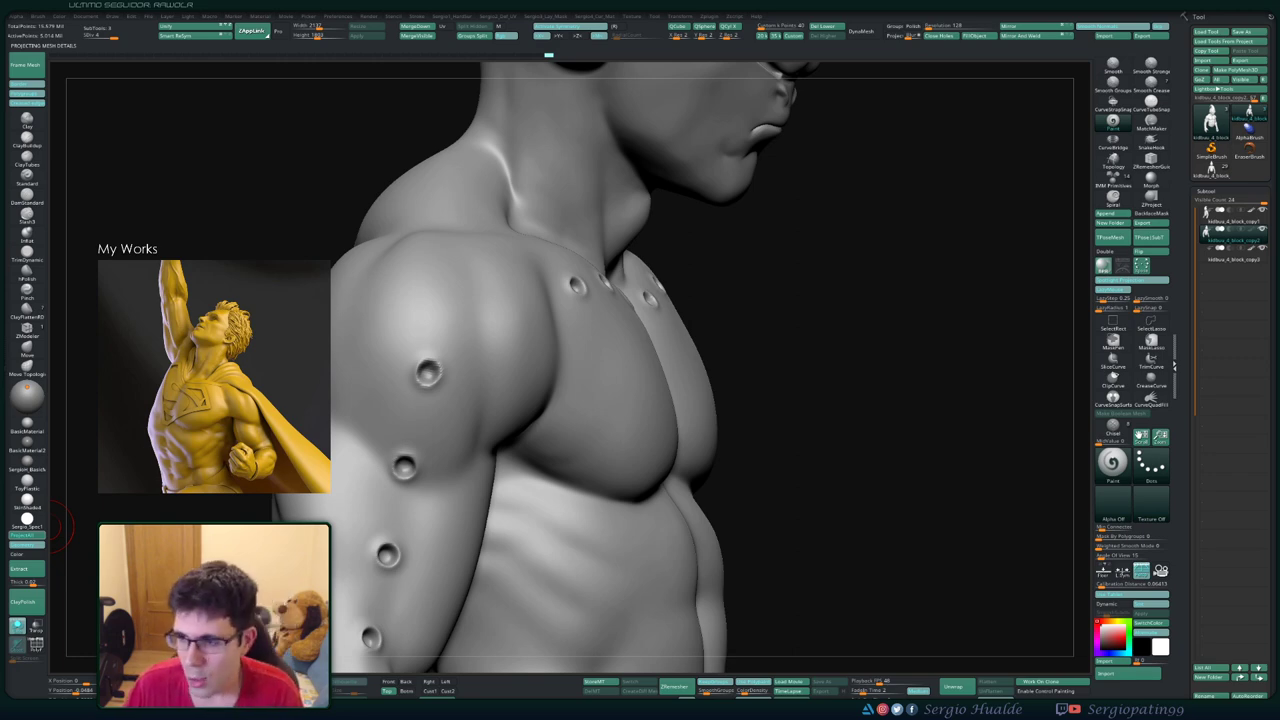
- Inspect the chest holes up close, then frame the whole upper body from the front
mouse_move(838, 333)
mouse_down()
mouse_move(757, 343)
mouse_move(1000, 340)
mouse_move(755, 401)
mouse_up()
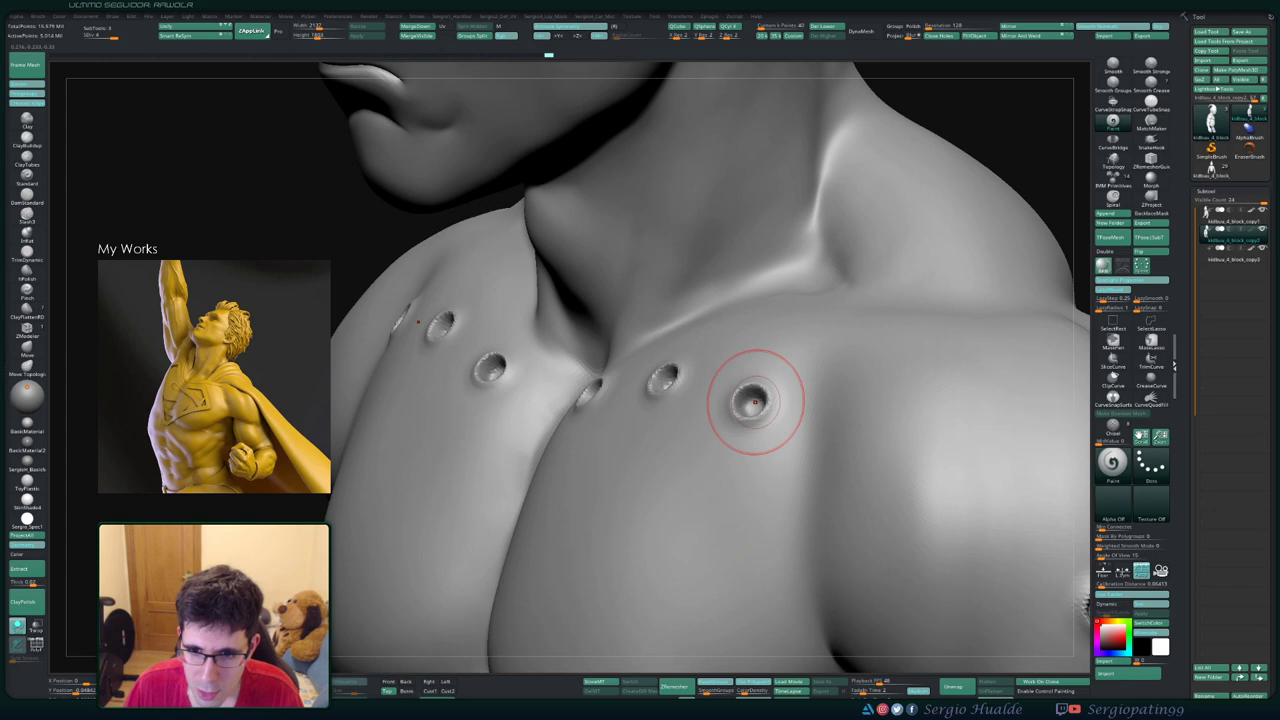
mouse_move(755, 401)
right_down()
mouse_move(743, 434)
mouse_move(700, 380)
right_up()
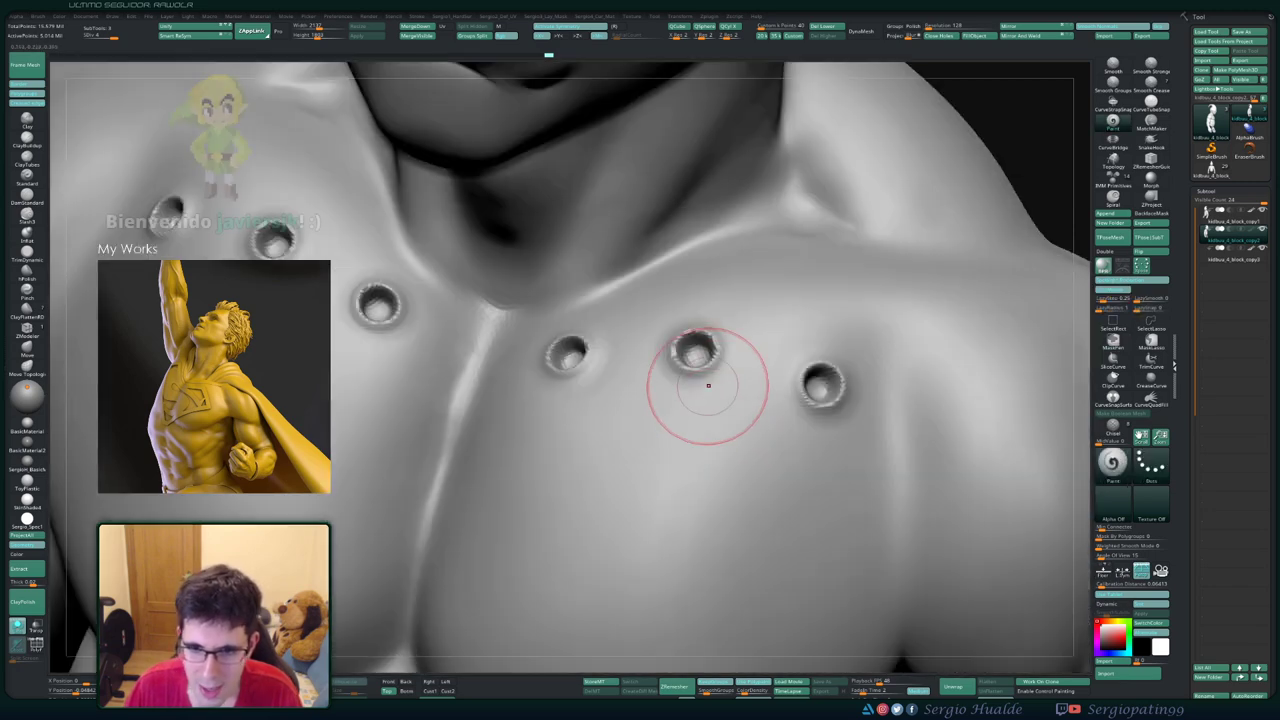
ctrl+right_drag(709, 443, 709, 366)
right_drag(714, 425, 712, 392)
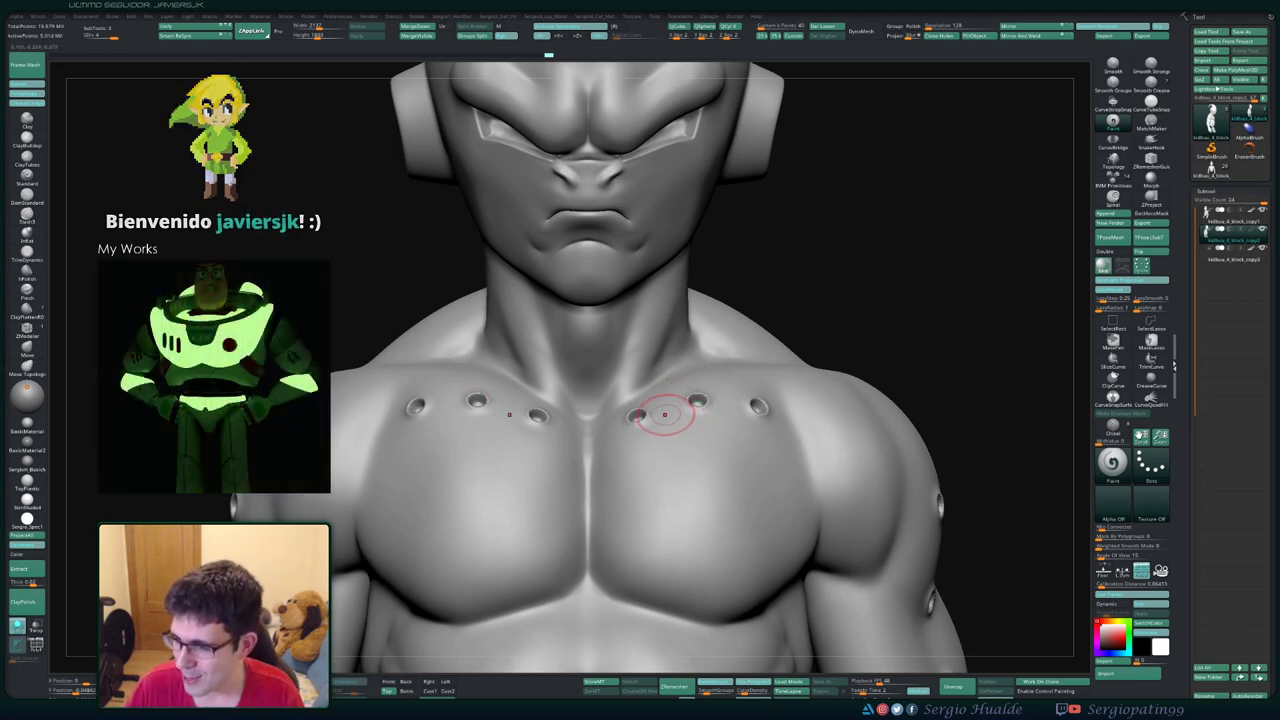
ctrl+right_drag(680, 424, 688, 365)
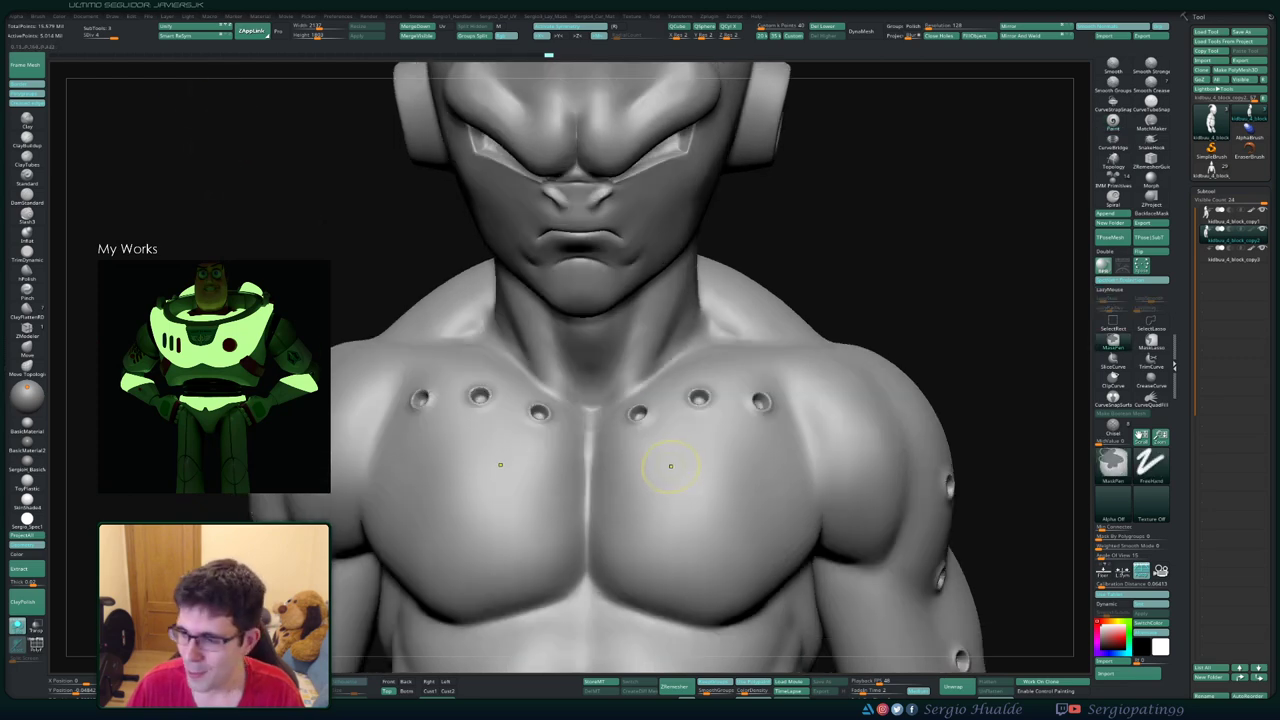
- Smooth out the sharp crease between the brows with PolyFrame shown
right_drag(806, 316, 802, 316)
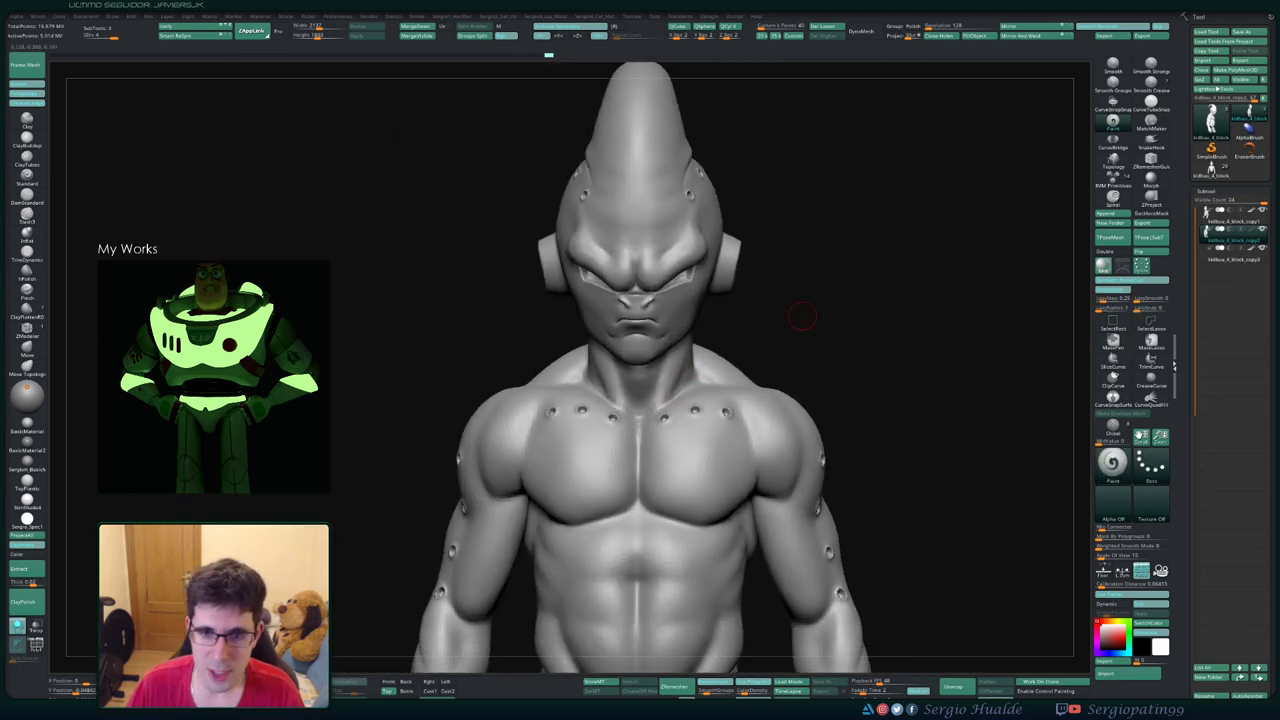
ctrl+right_drag(697, 193, 581, 463)
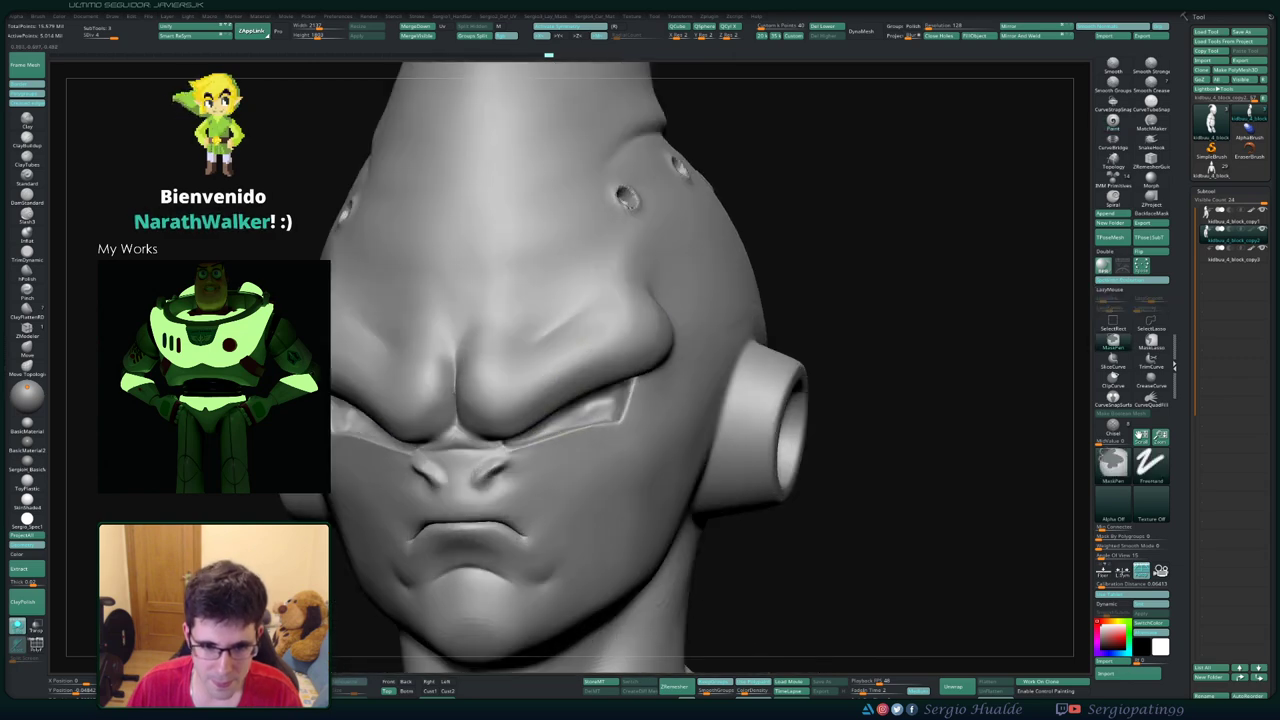
key(shift+f)
key(shift+f)
ctrl+right_drag(581, 463, 430, 390)
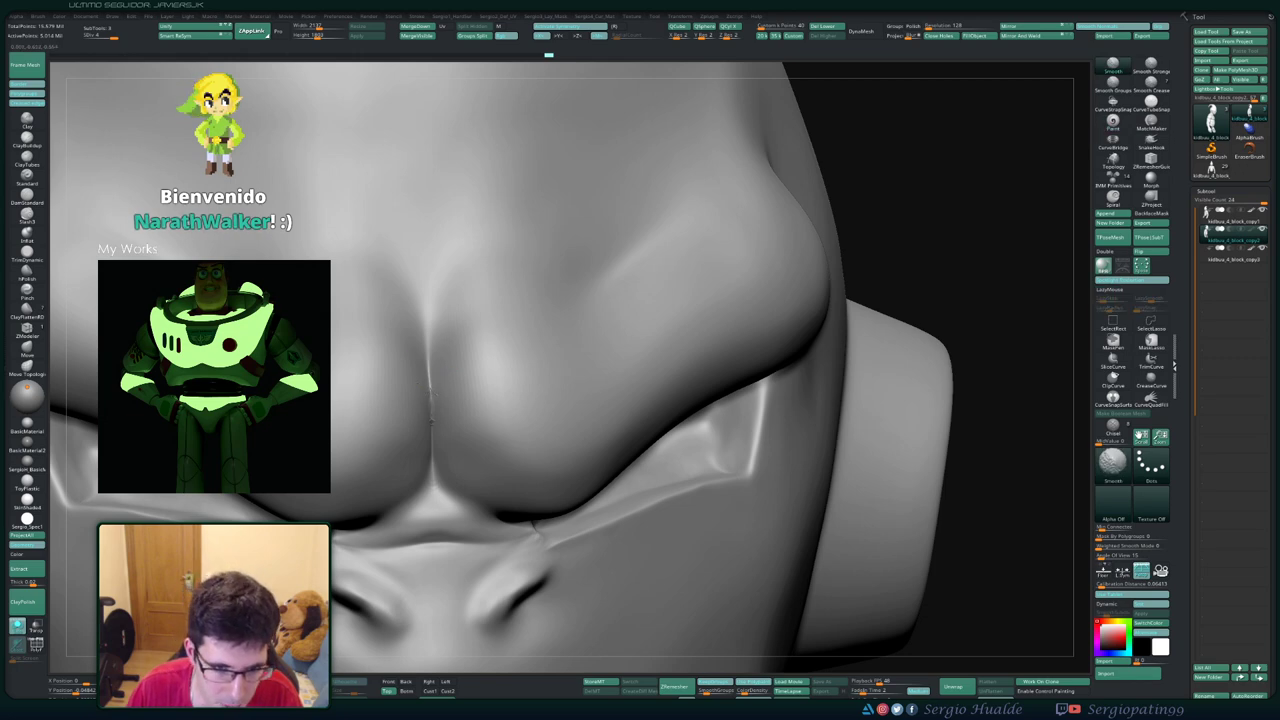
key(shift+f)
ctrl+right_drag(430, 394, 443, 445)
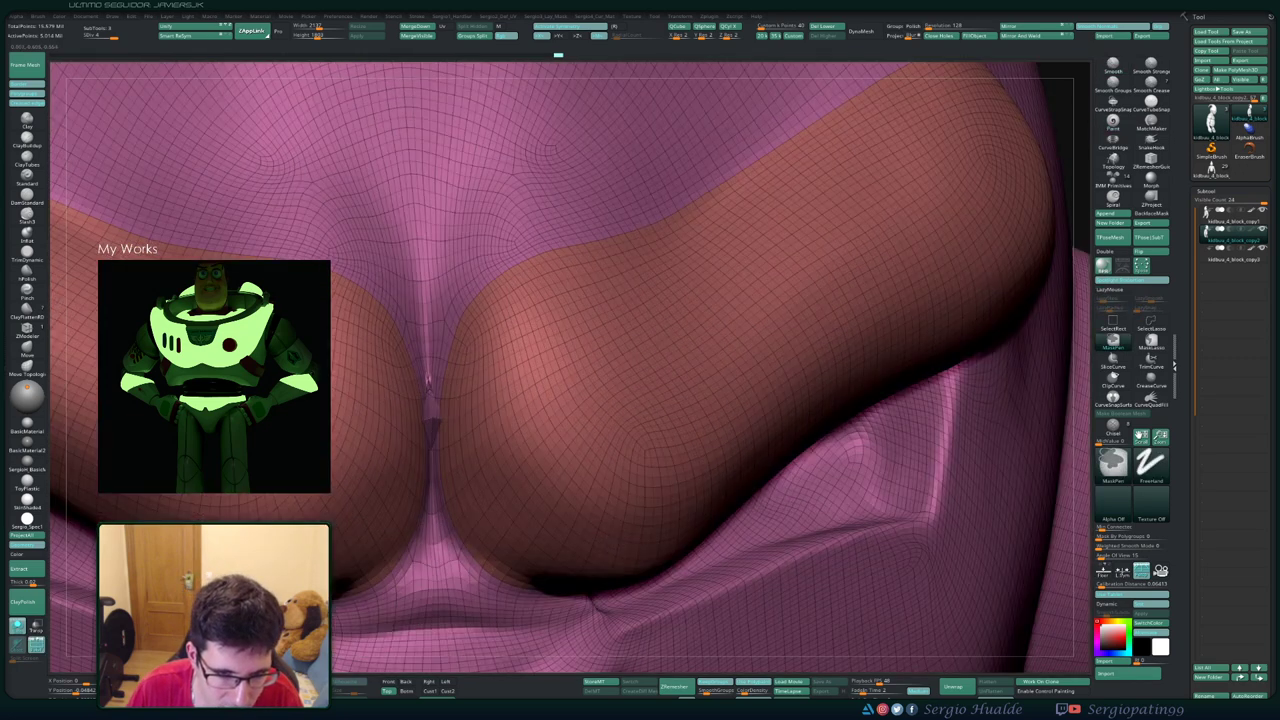
key(shift)
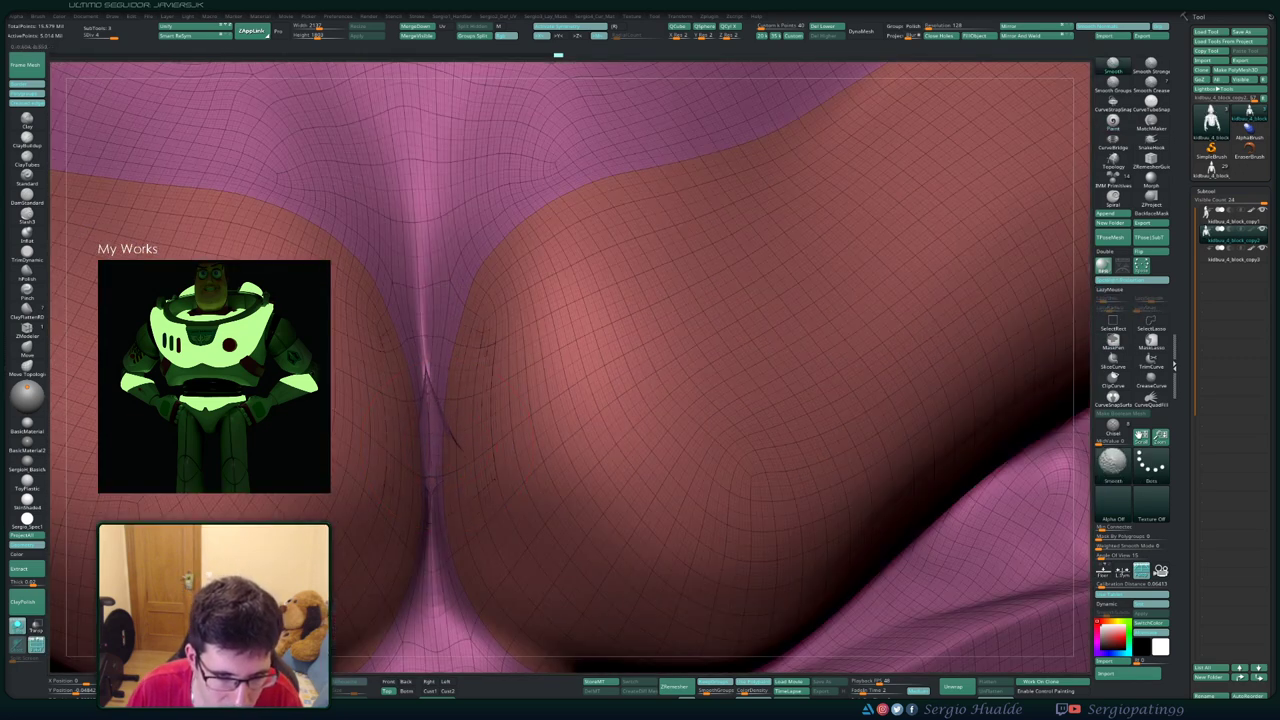
shift+drag(455, 455, 438, 470)
shift+drag(438, 425, 436, 485)
shift+drag(432, 395, 432, 400)
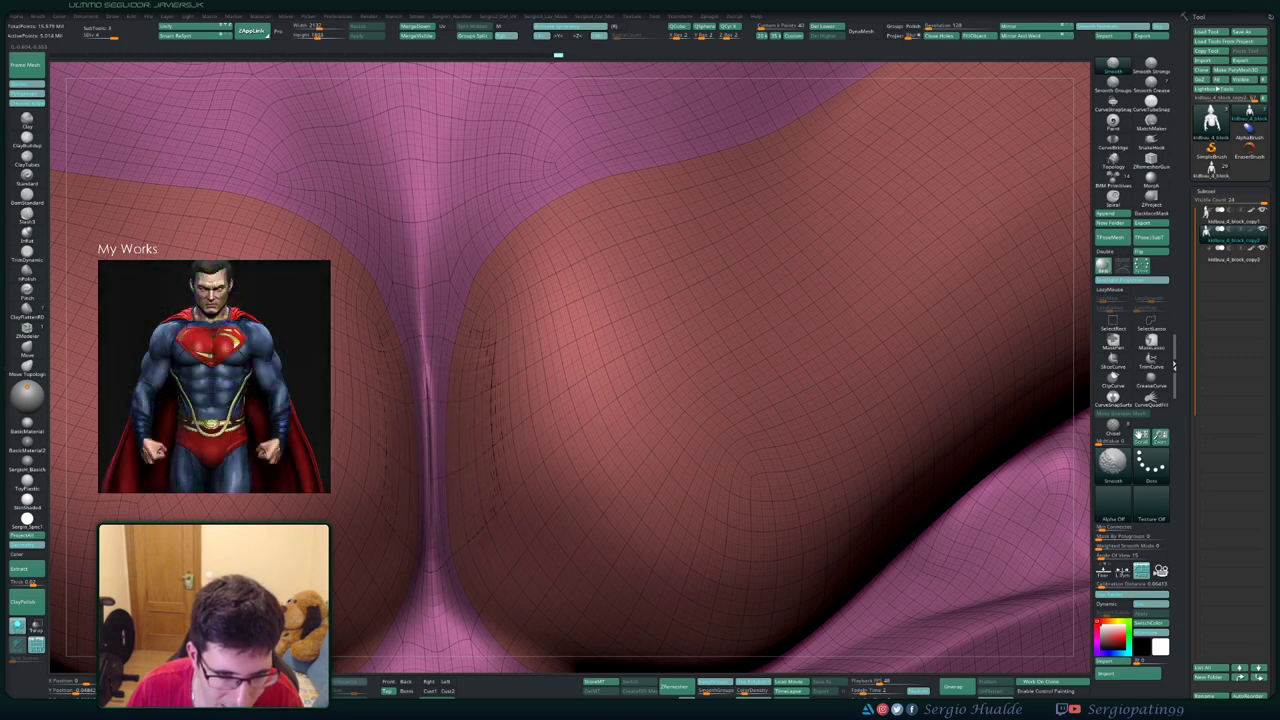
- Hide PolyFrame, review the smoothed face from a three-quarter view, and frame the bust
key(shift+f)
ctrl+right_drag(428, 414, 449, 443)
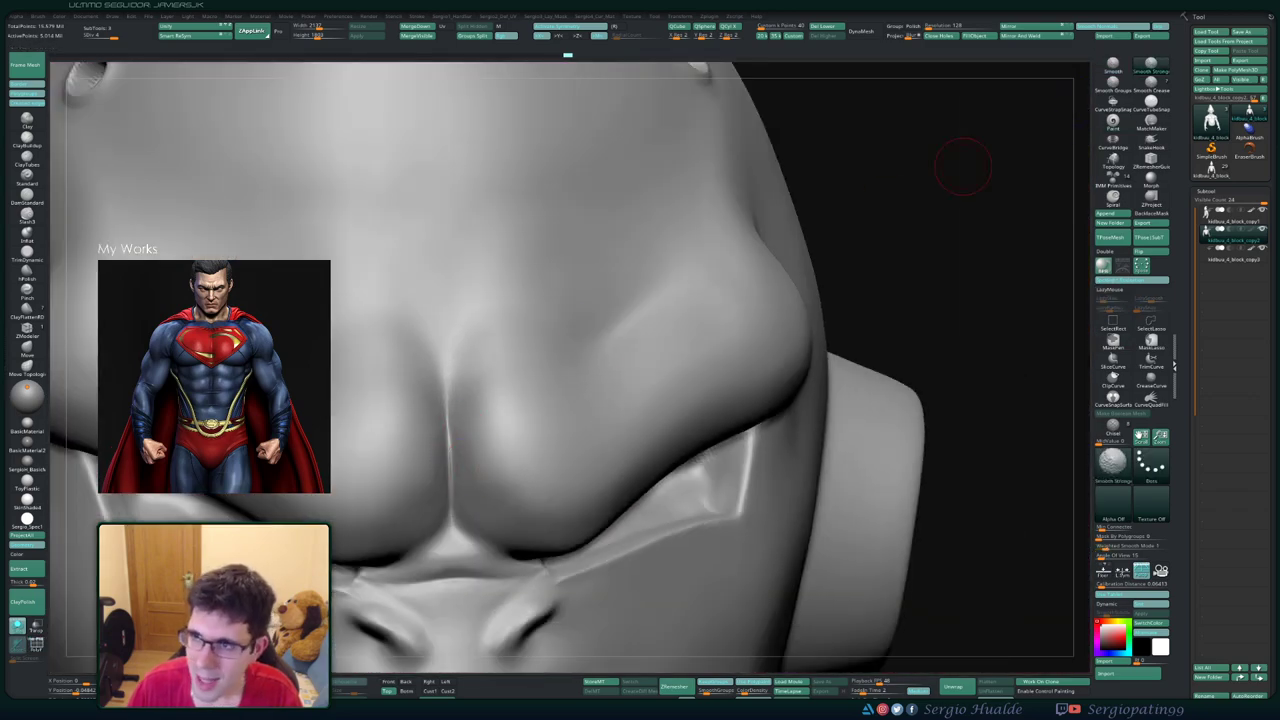
key(shift)
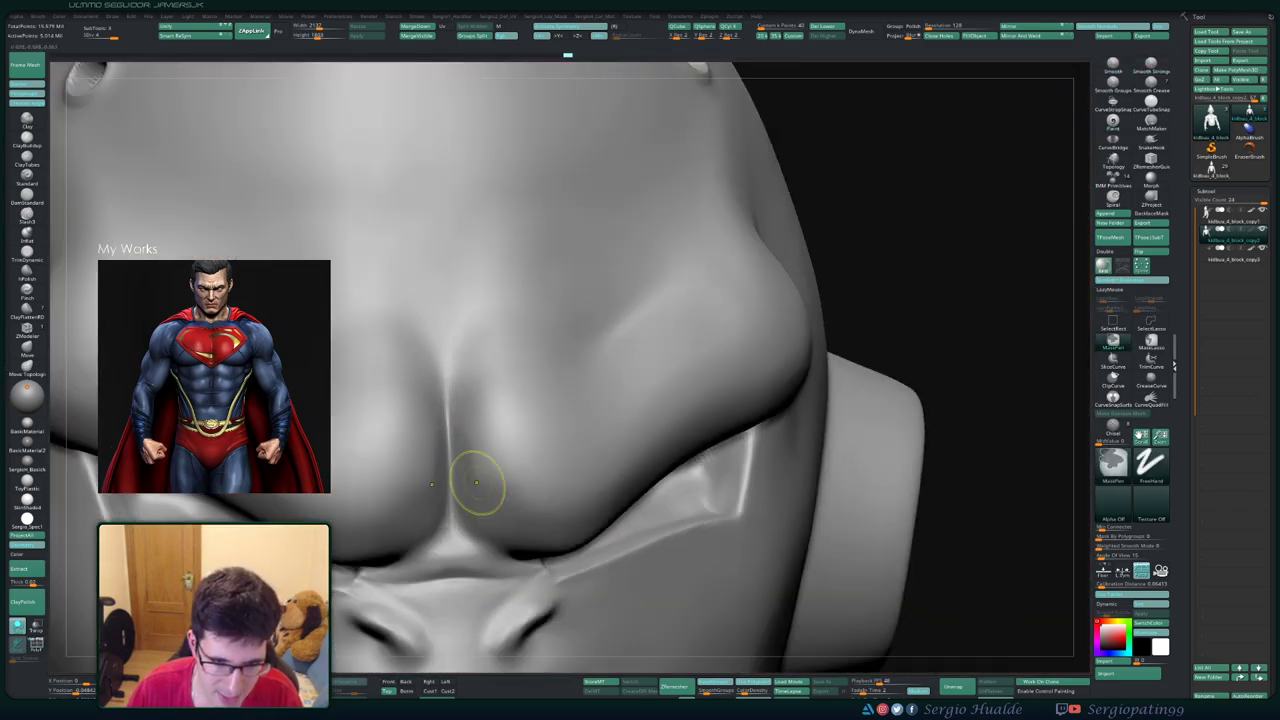
ctrl+right_drag(480, 486, 498, 446)
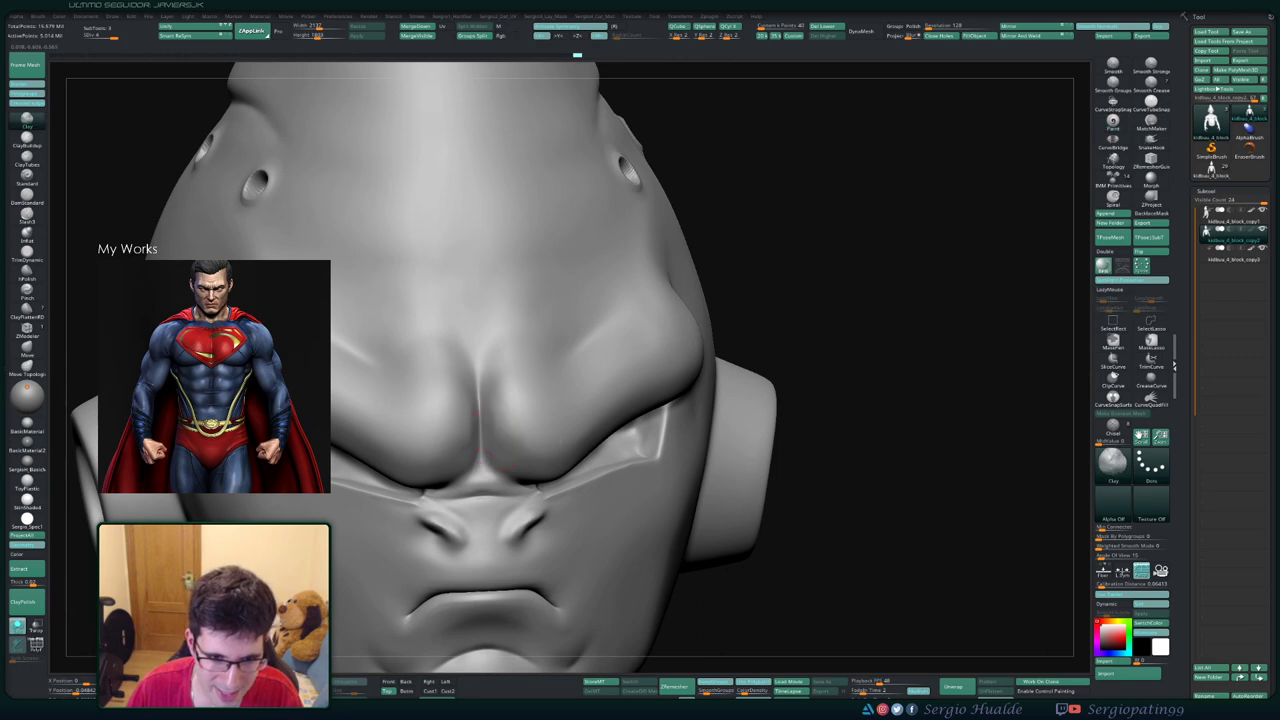
key(shift)
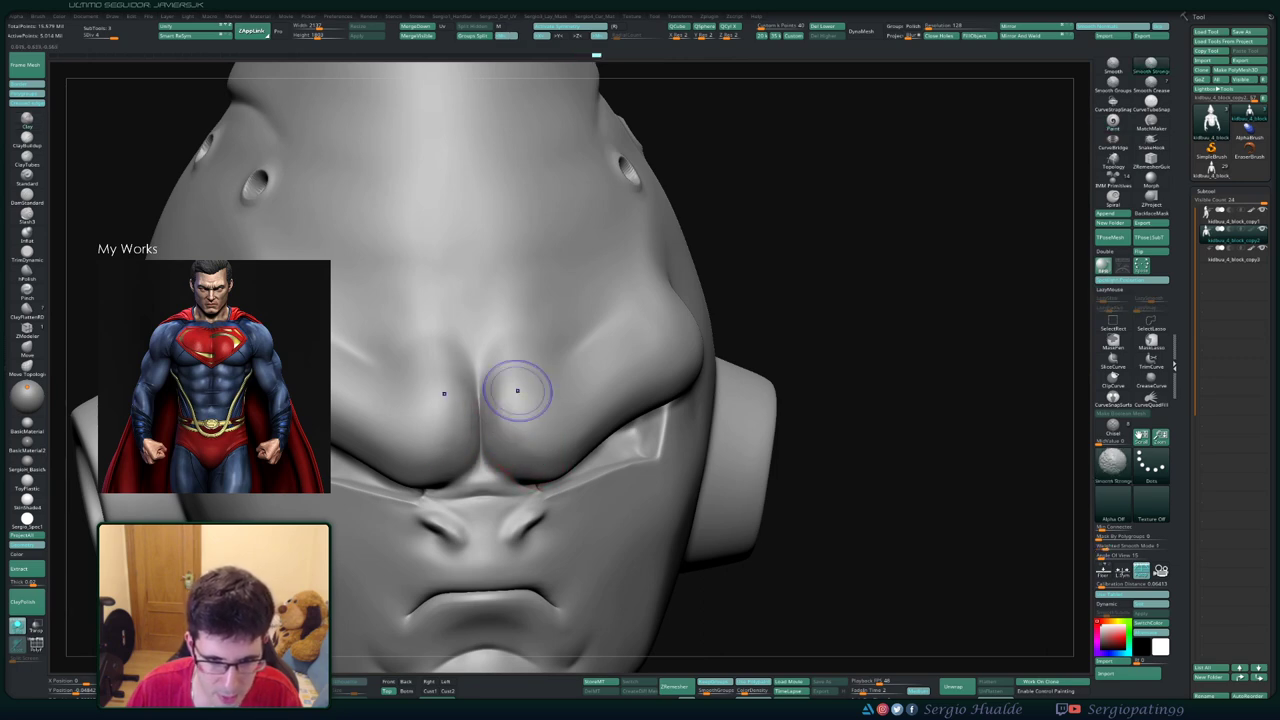
mouse_move(554, 435)
ctrl+right_down()
mouse_move(520, 380)
mouse_move(590, 460)
ctrl+right_up()
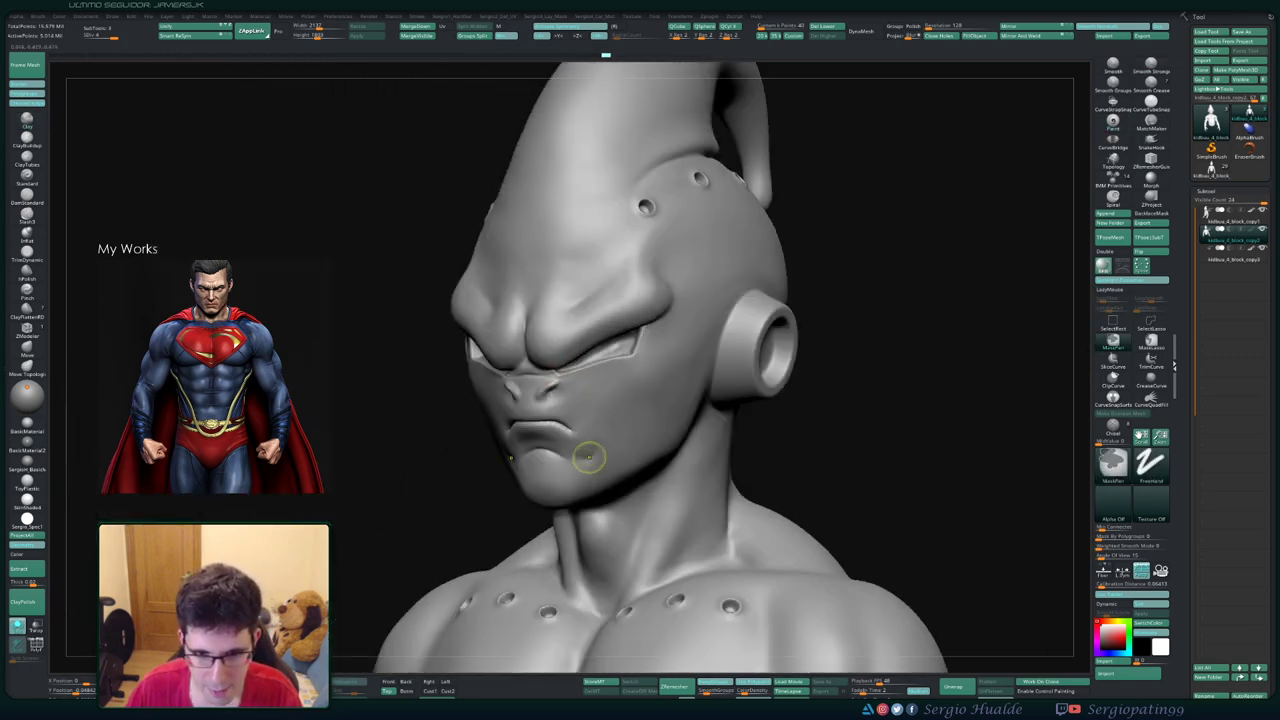
key(f)
mouse_move(600, 400)
right_down()
mouse_move(640, 400)
mouse_move(612, 455)
right_up()
- Smooth the fingernails and knuckle creases from several angles with a larger brush
mouse_move(560, 500)
right_down()
mouse_move(528, 466)
mouse_move(543, 523)
right_up()
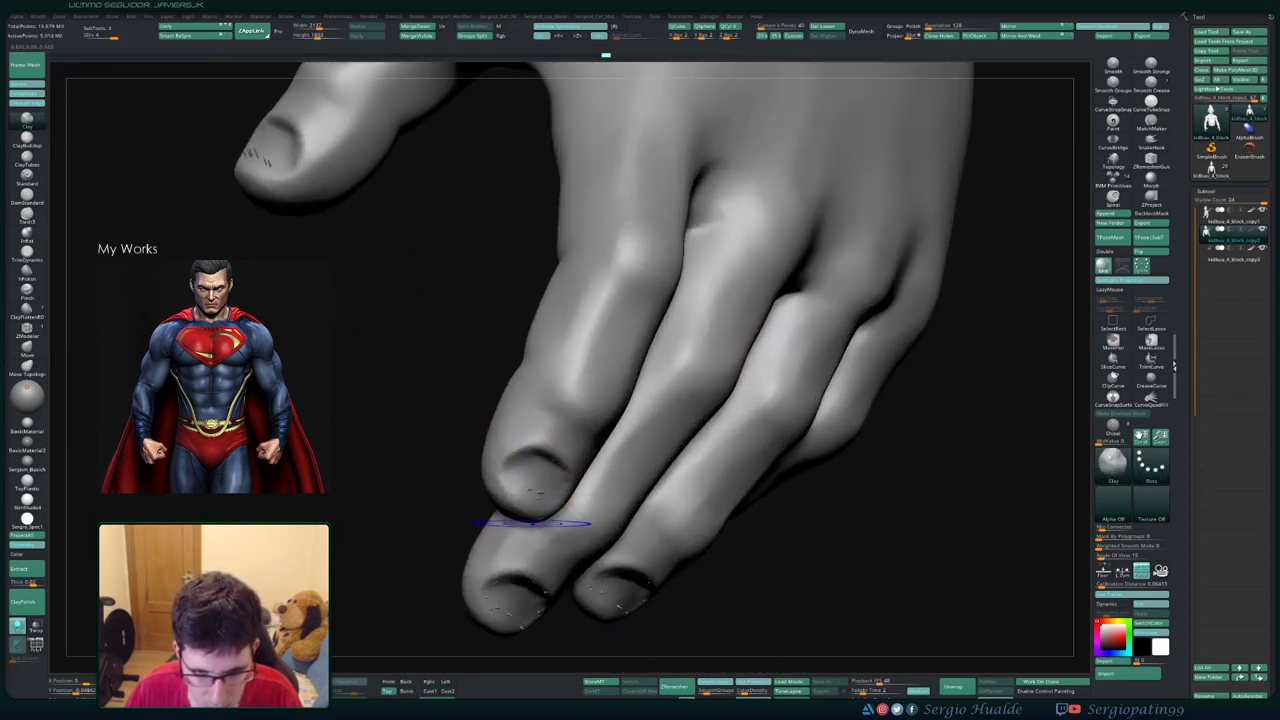
key(shift+f)
key(shift+f)
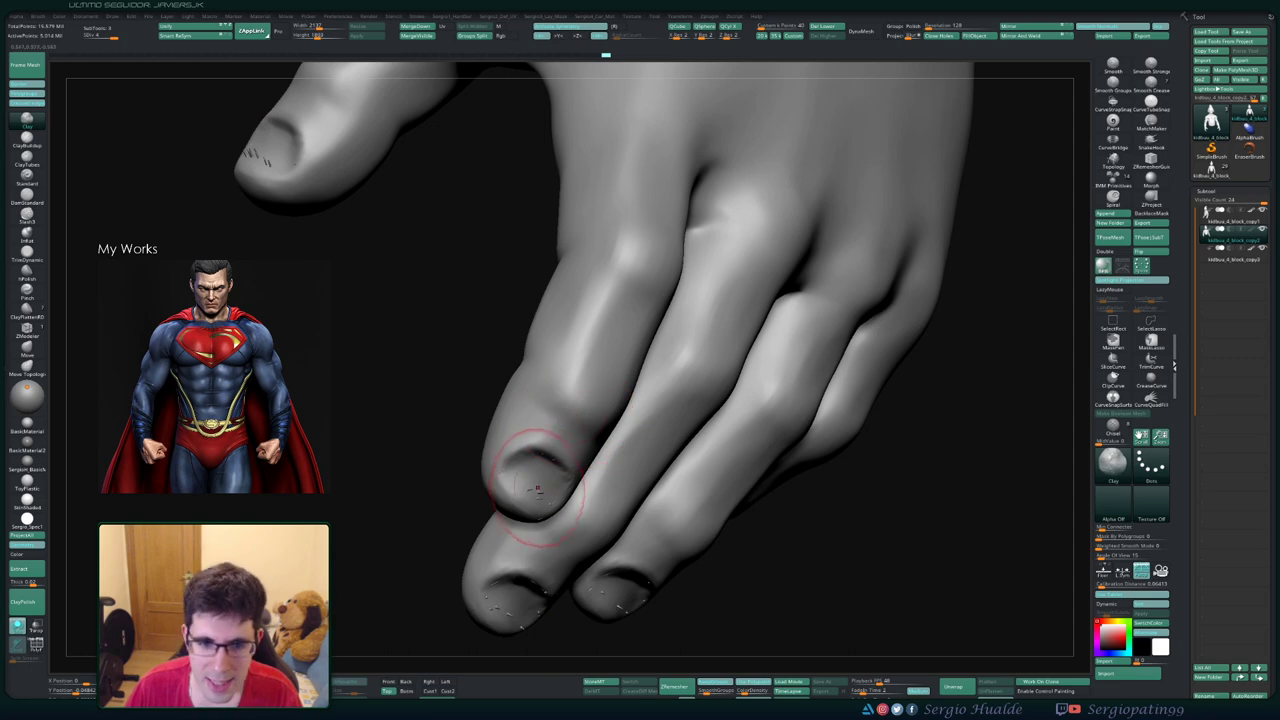
key(s)
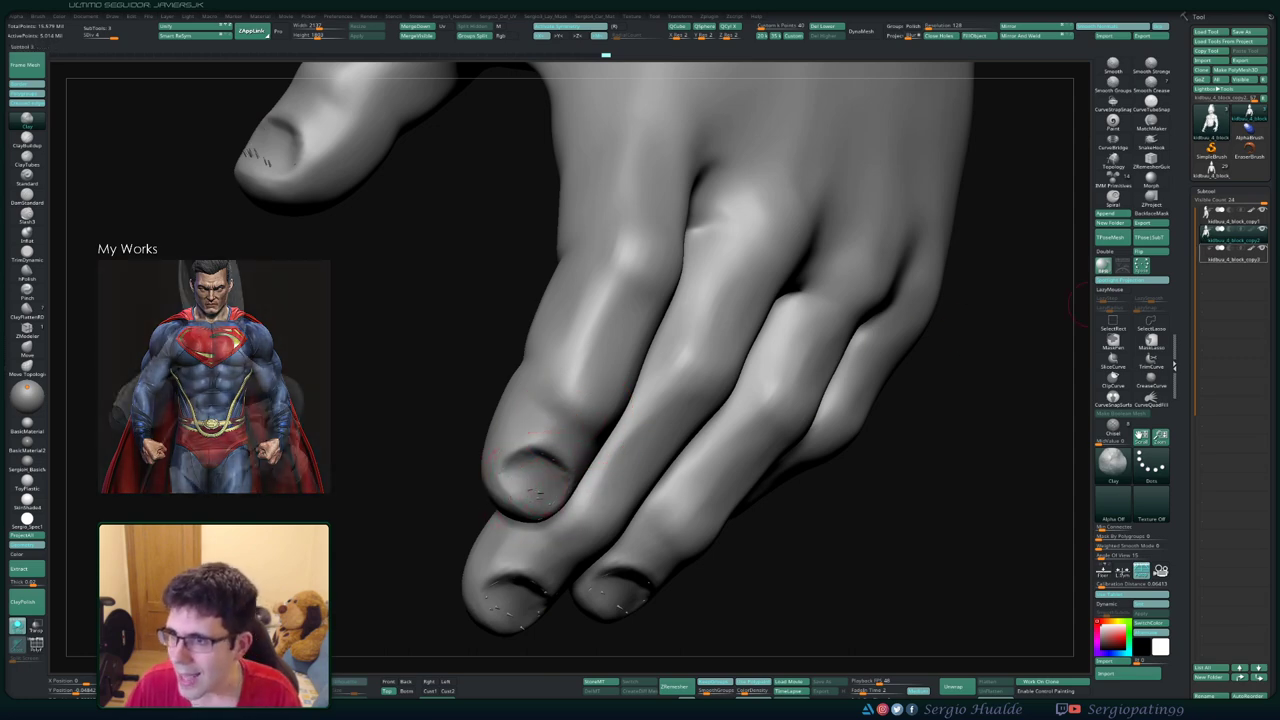
key(shift)
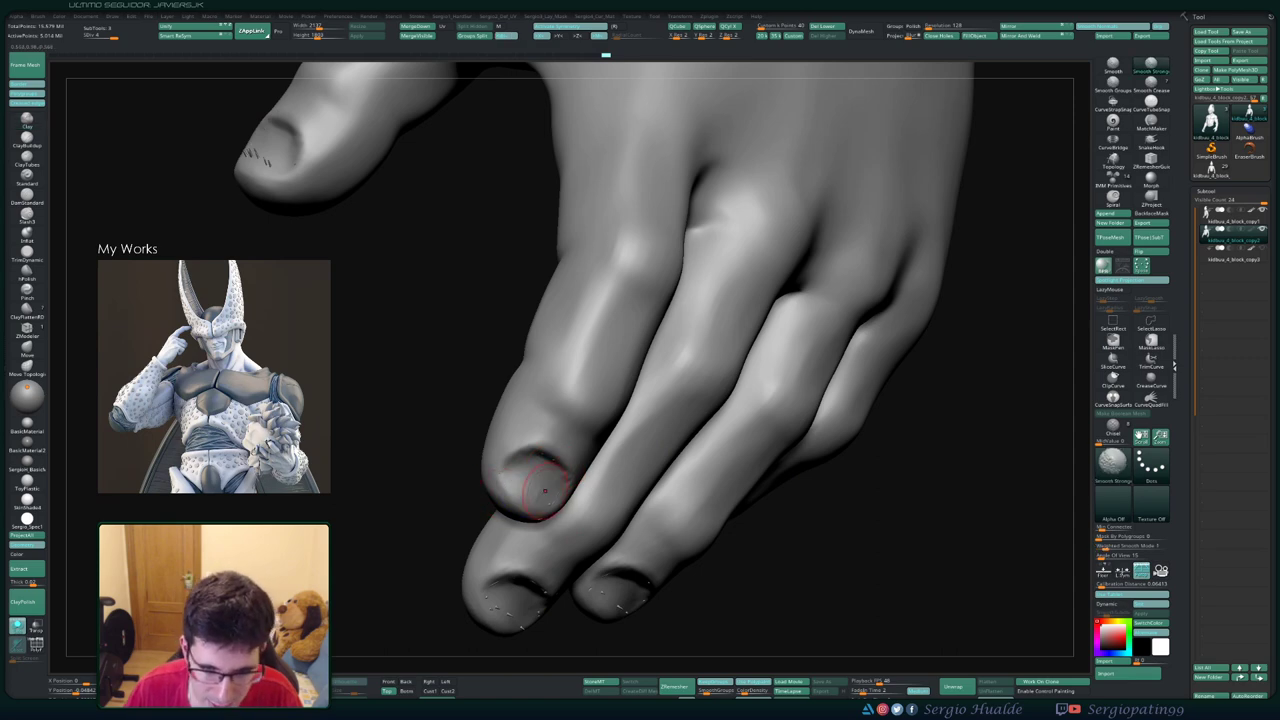
right_drag(544, 489, 605, 485)
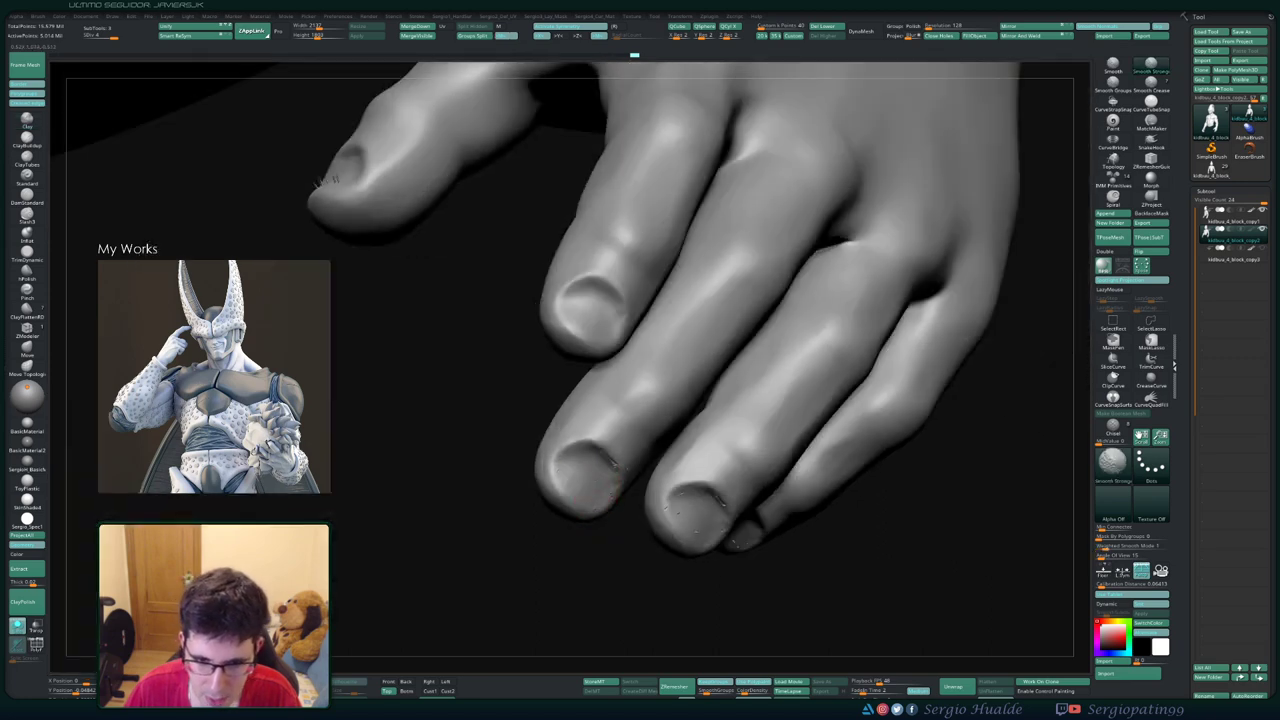
mouse_move(598, 498)
right_down()
mouse_move(660, 470)
mouse_move(457, 403)
mouse_move(808, 466)
mouse_move(729, 459)
mouse_move(640, 390)
mouse_move(657, 366)
mouse_move(672, 455)
right_up()
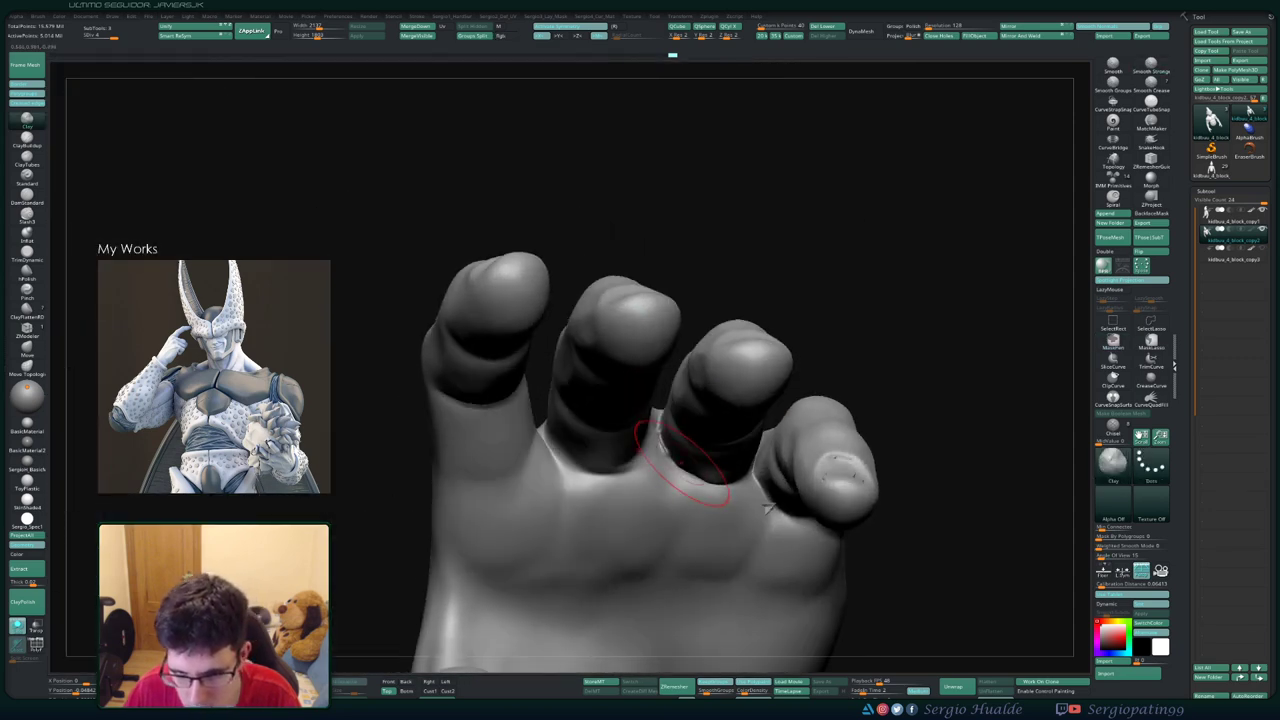
key(shift)
mouse_move(769, 507)
right_down()
mouse_move(749, 428)
mouse_move(766, 423)
mouse_move(752, 481)
mouse_move(749, 457)
mouse_move(812, 351)
right_up()
key(shift)
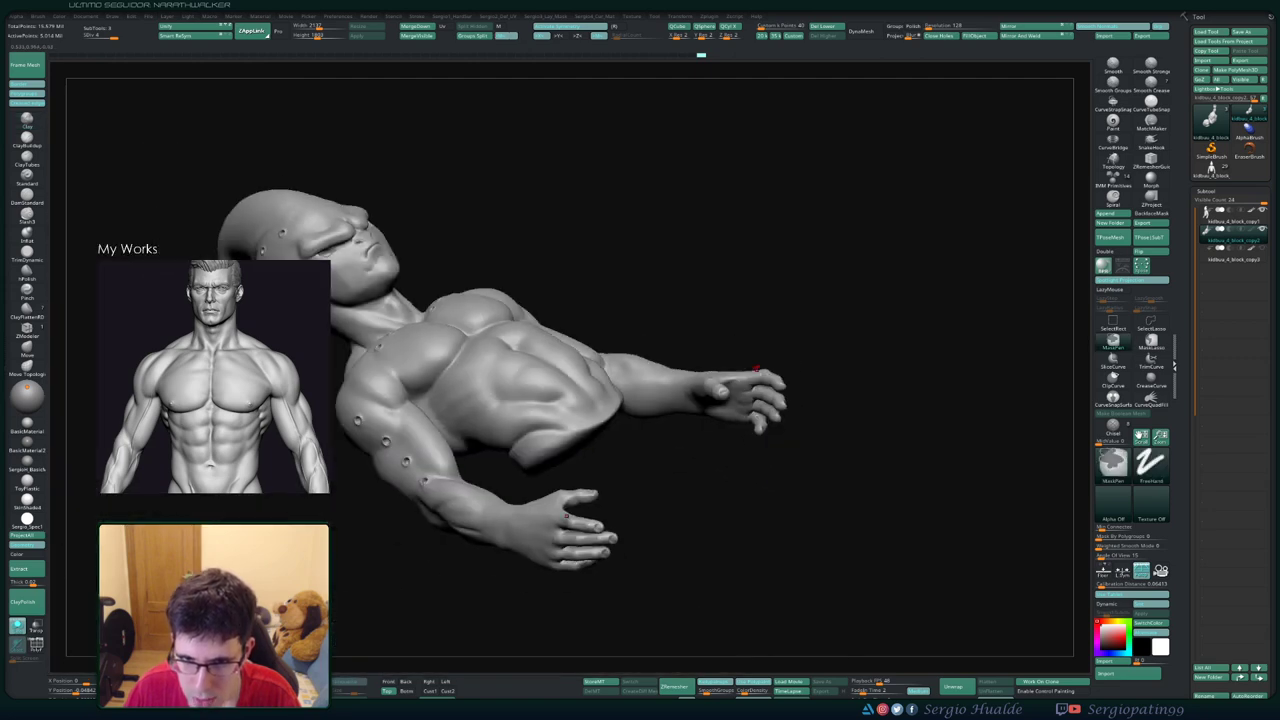
- Isolate the outstretched hand, enable double-sided display, and inspect its palm
key(ctrl+shift)
ctrl+shift+drag(812, 351, 709, 481)
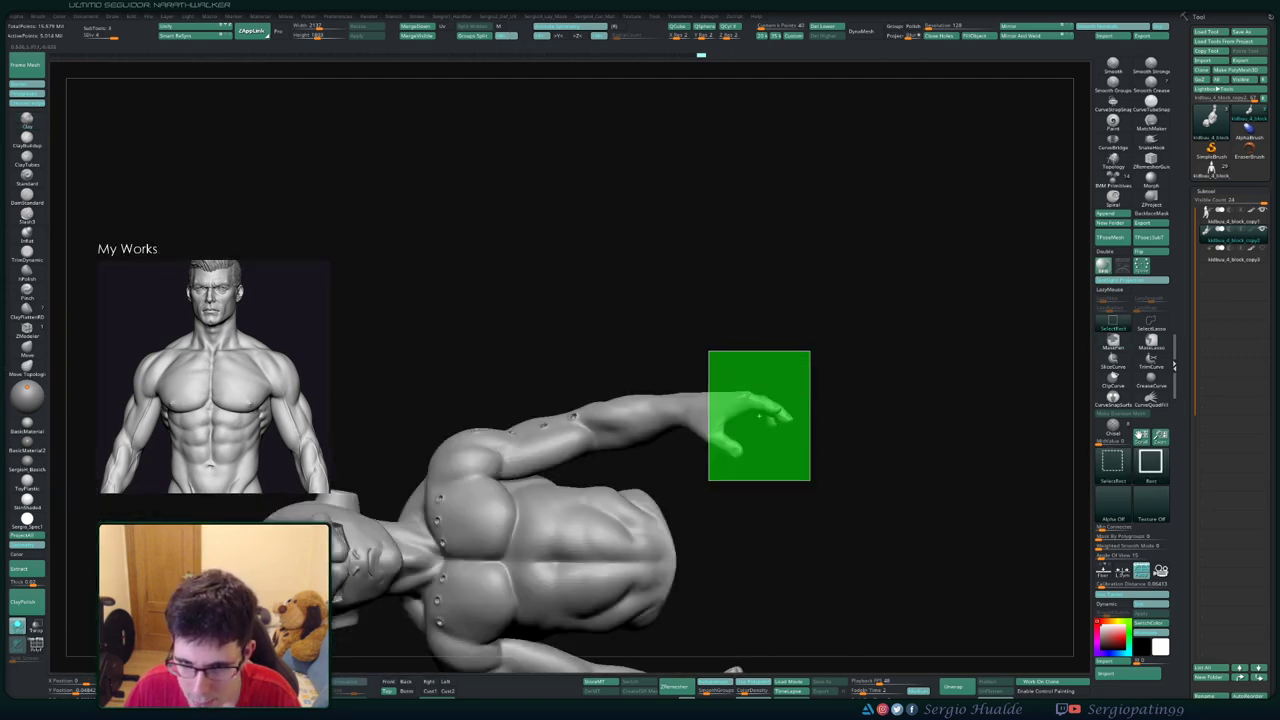
right_drag(900, 420, 1010, 490)
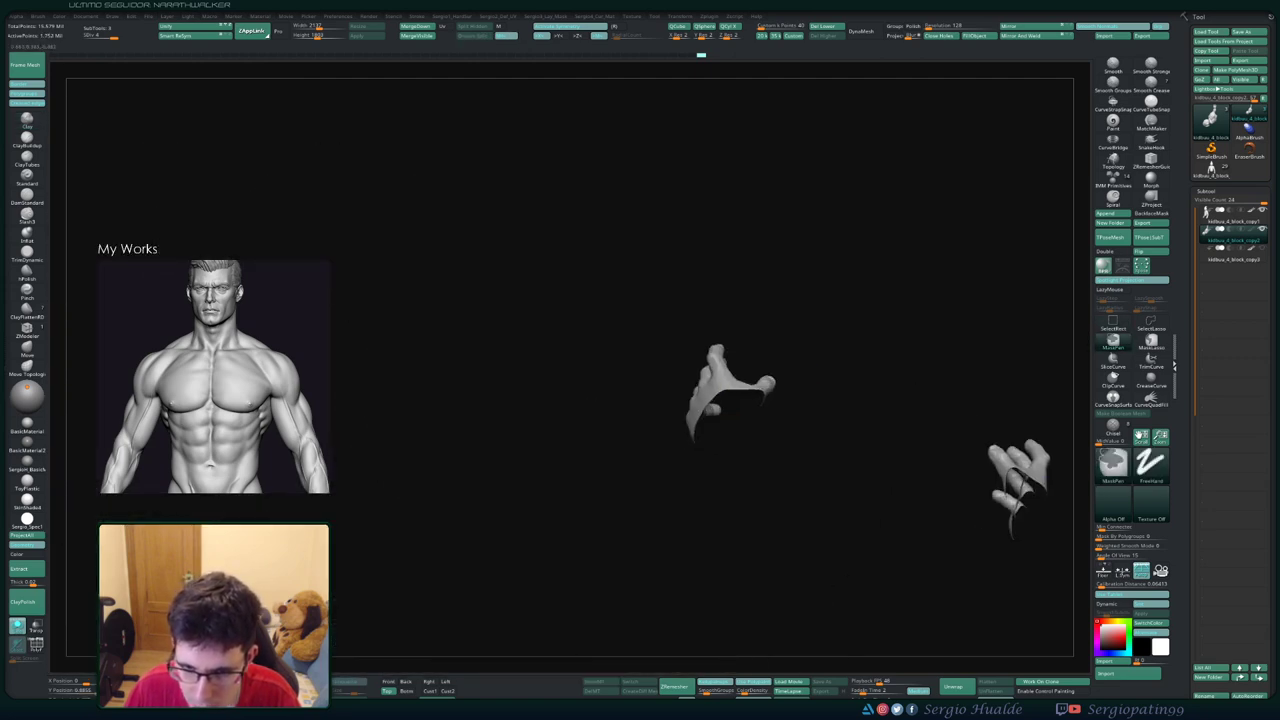
key(f)
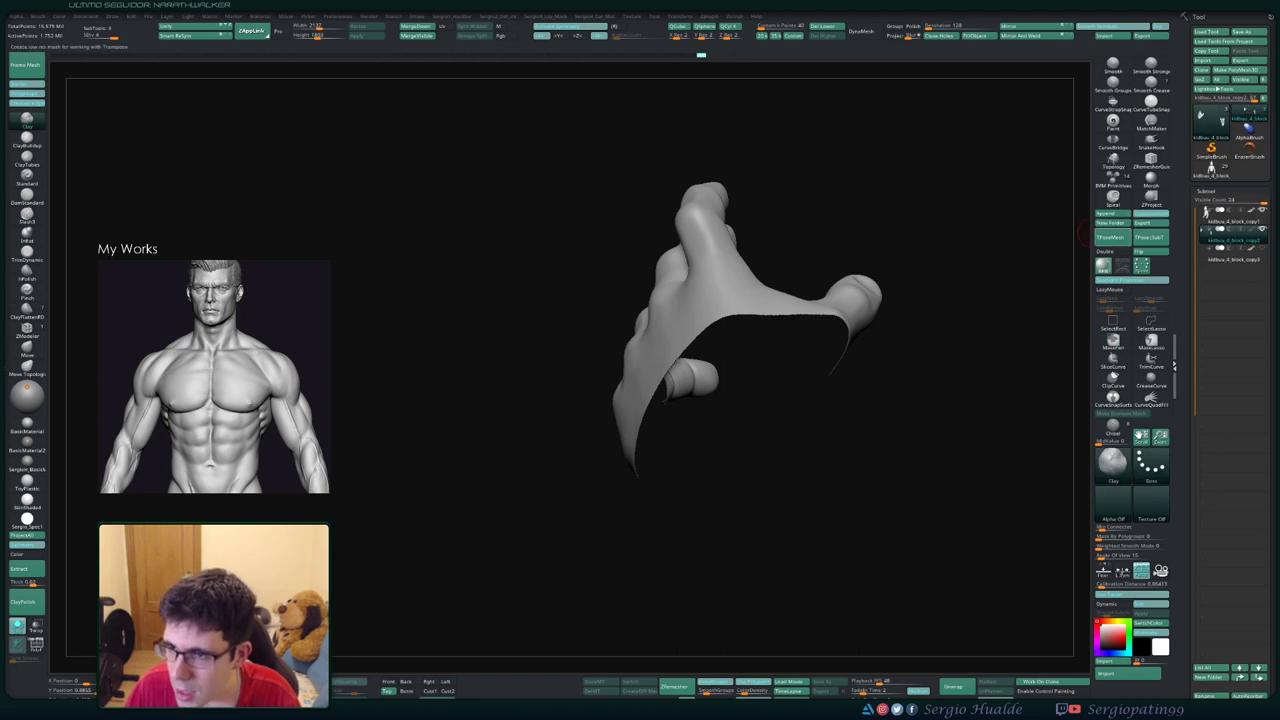
click(1103, 250)
right_drag(700, 400, 716, 278)
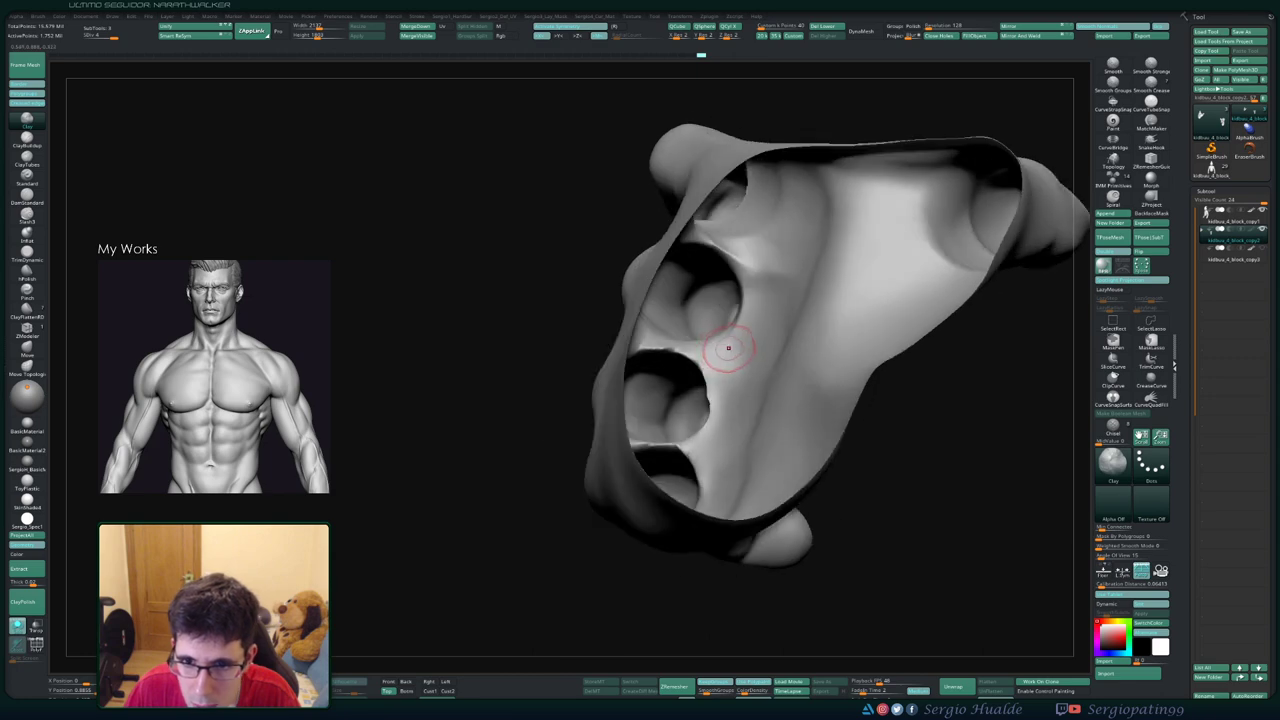
mouse_move(729, 349)
mouse_down()
mouse_move(780, 360)
mouse_move(727, 346)
mouse_up()
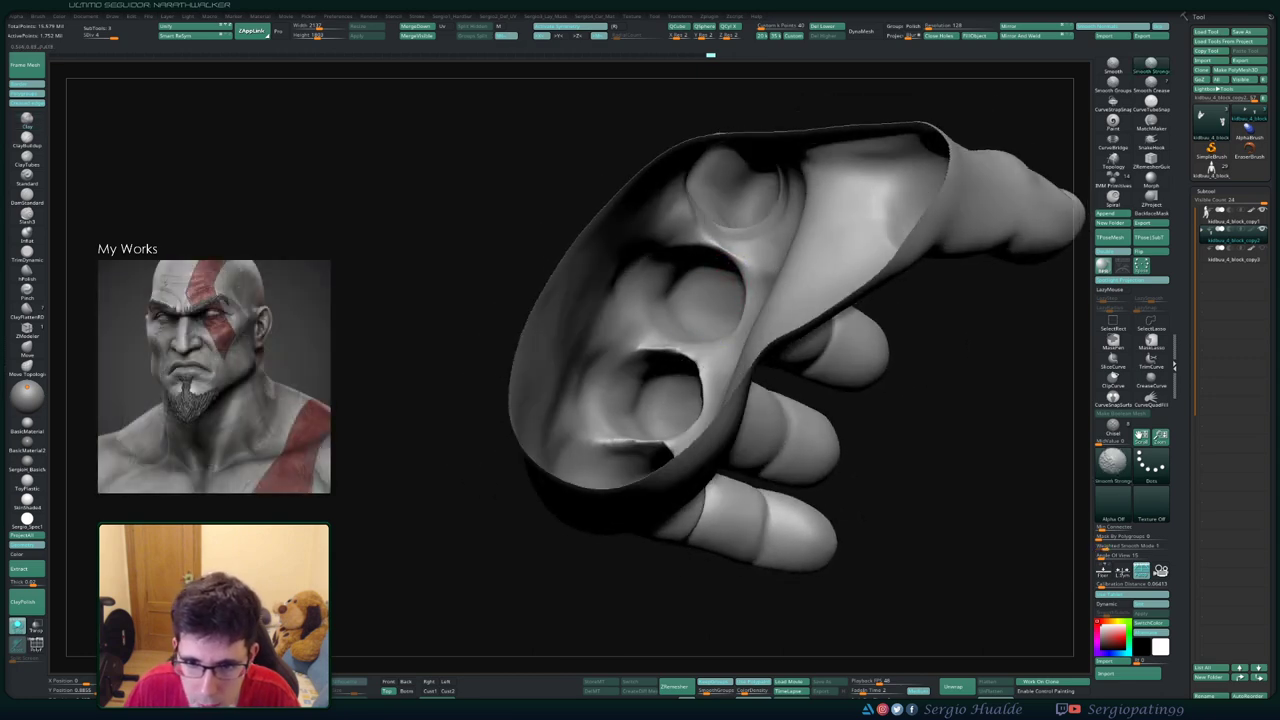
mouse_move(701, 386)
mouse_down()
mouse_move(660, 445)
mouse_move(694, 448)
mouse_move(698, 478)
mouse_move(661, 508)
mouse_up()
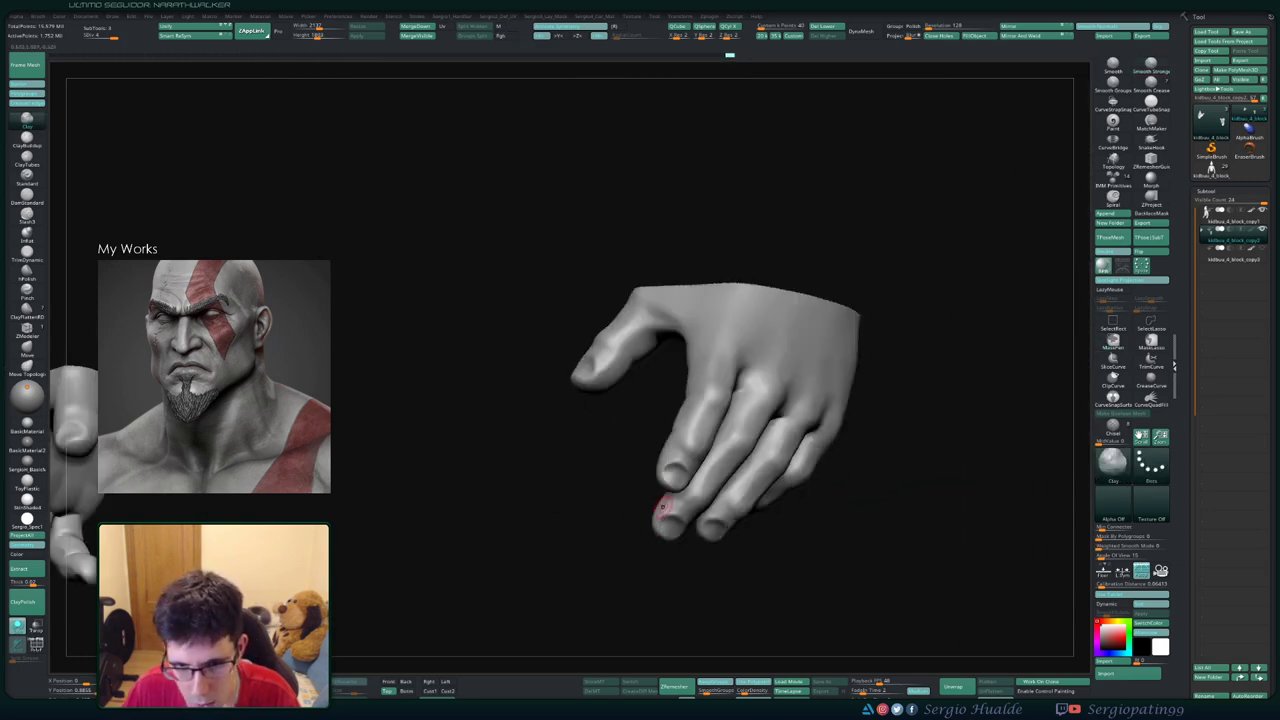
- Isolate the hand subtool, subdivide it with Ctrl+D, and Project All detail onto it
alt+click(663, 508)
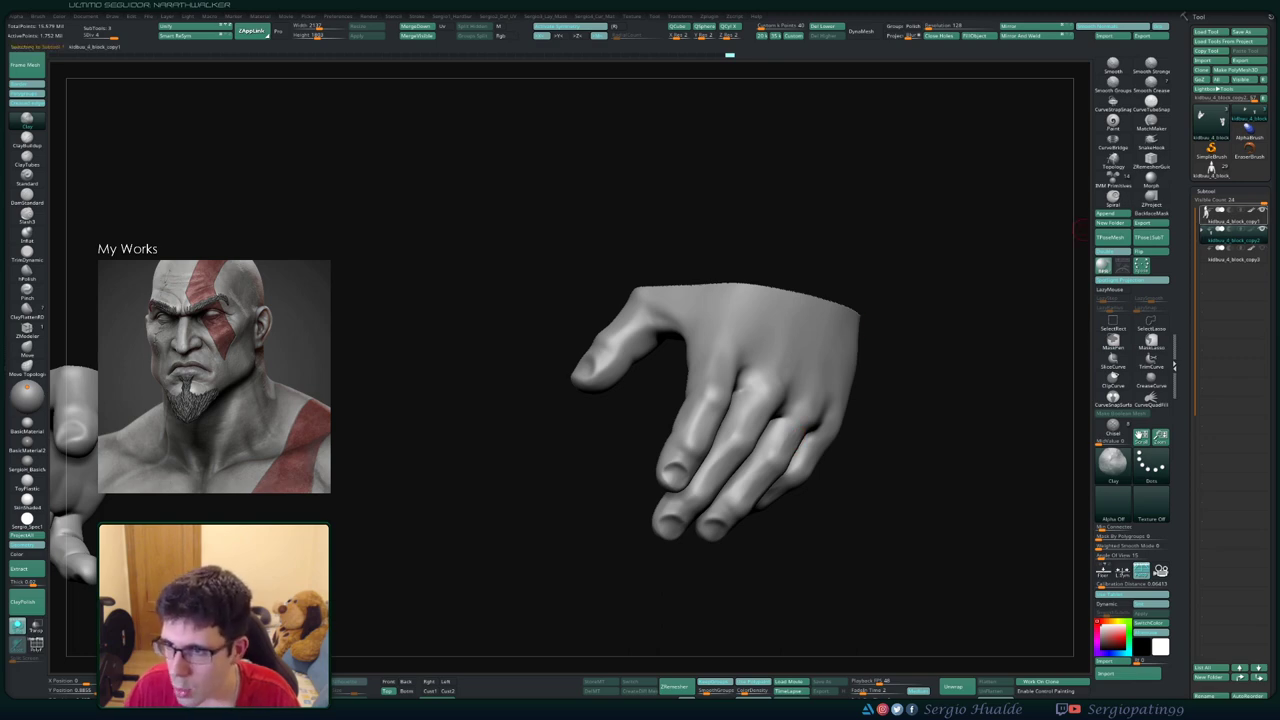
alt+drag(800, 420, 807, 341)
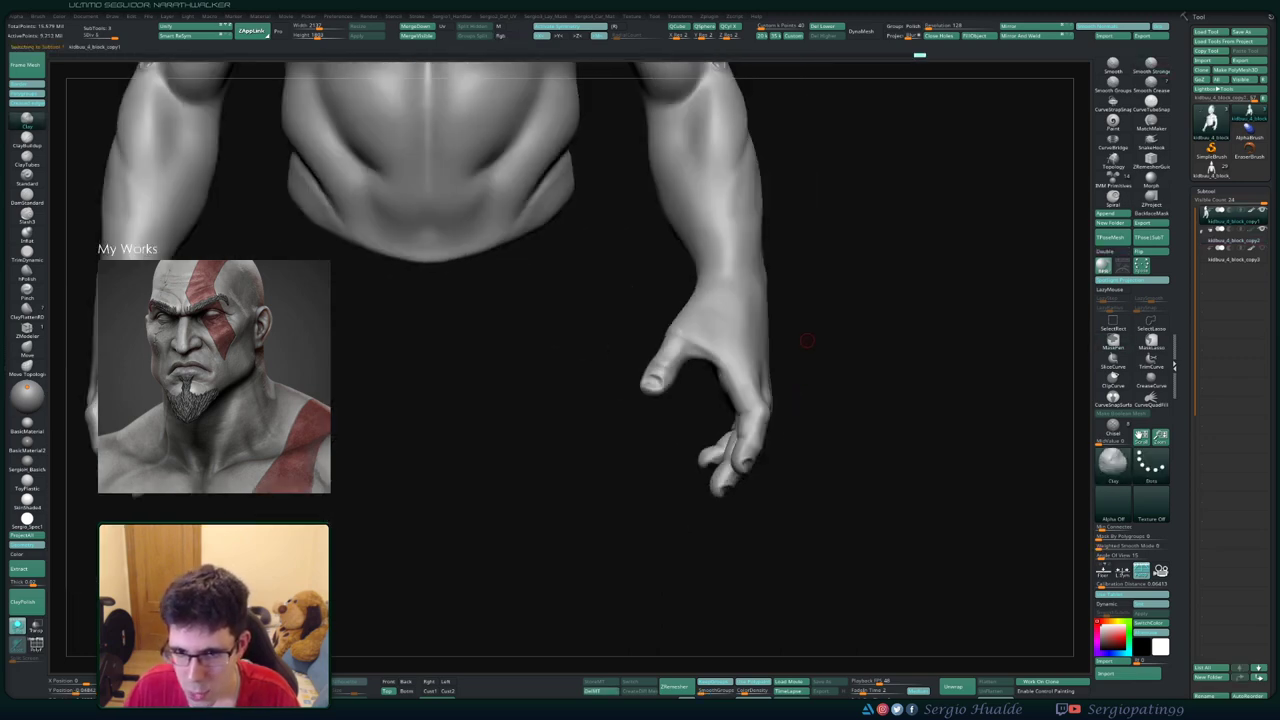
ctrl+shift+drag(842, 300, 577, 512)
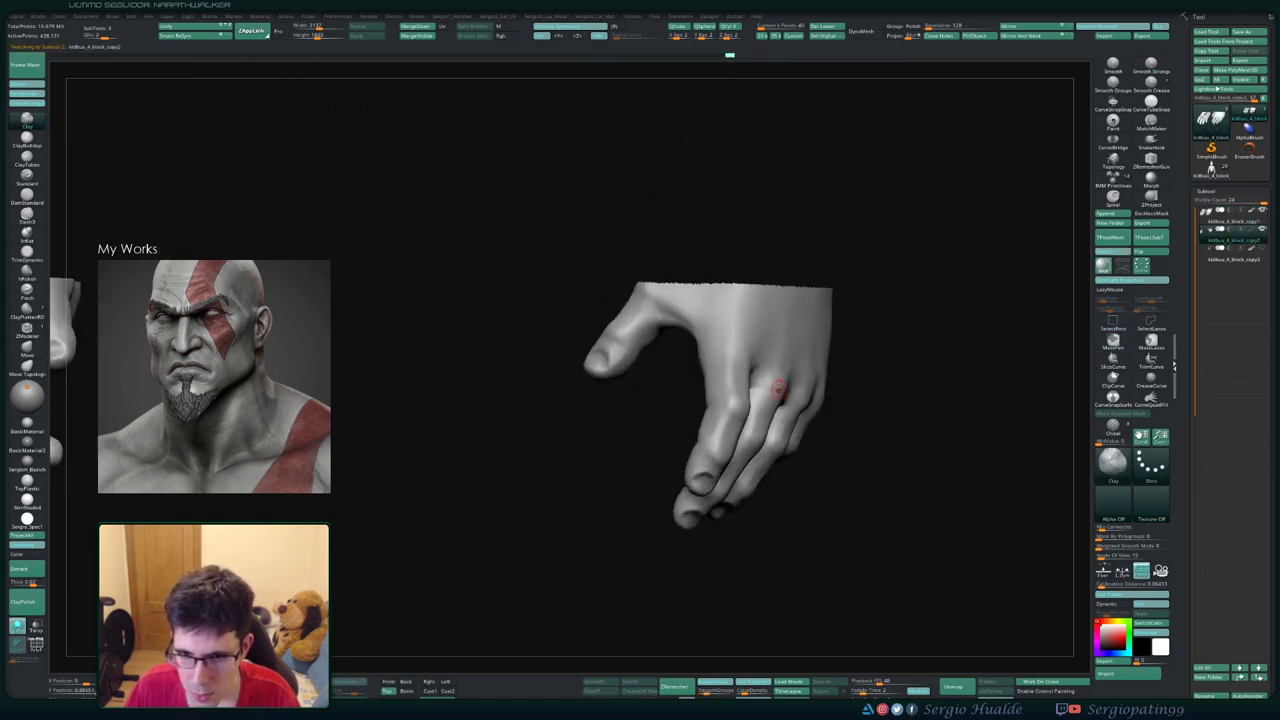
click(30, 535)
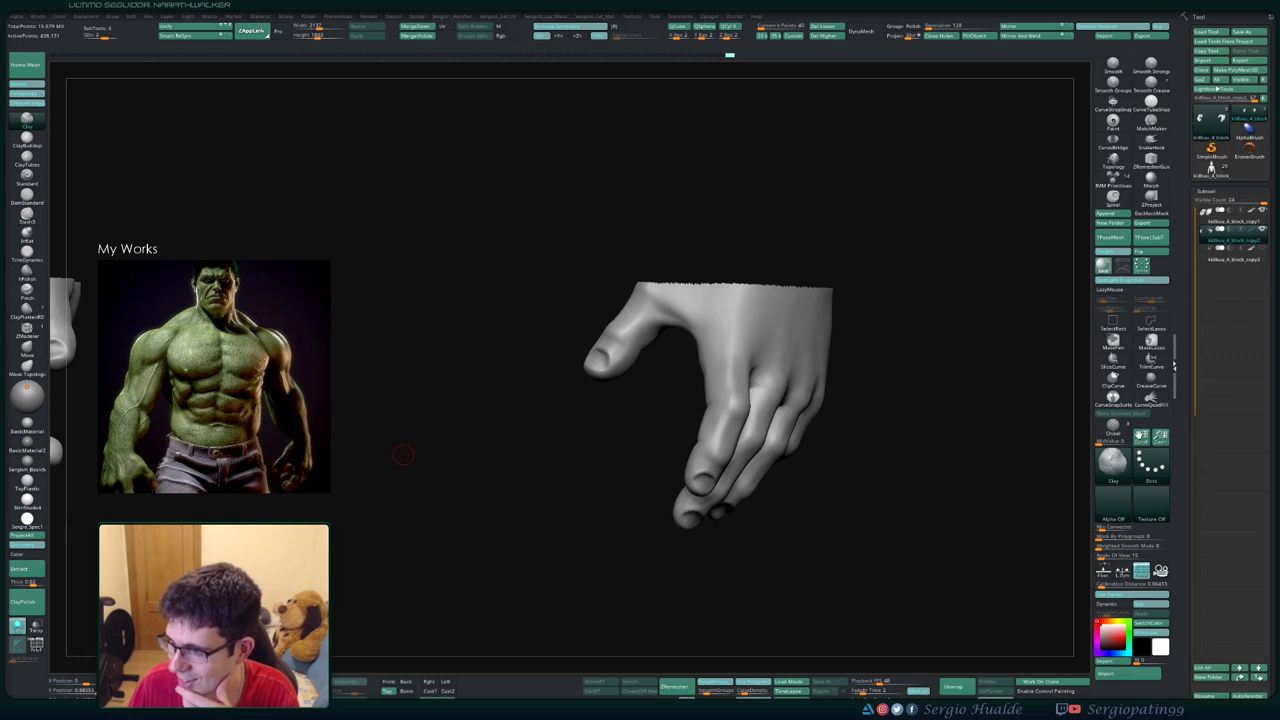
key(ctrl+d)
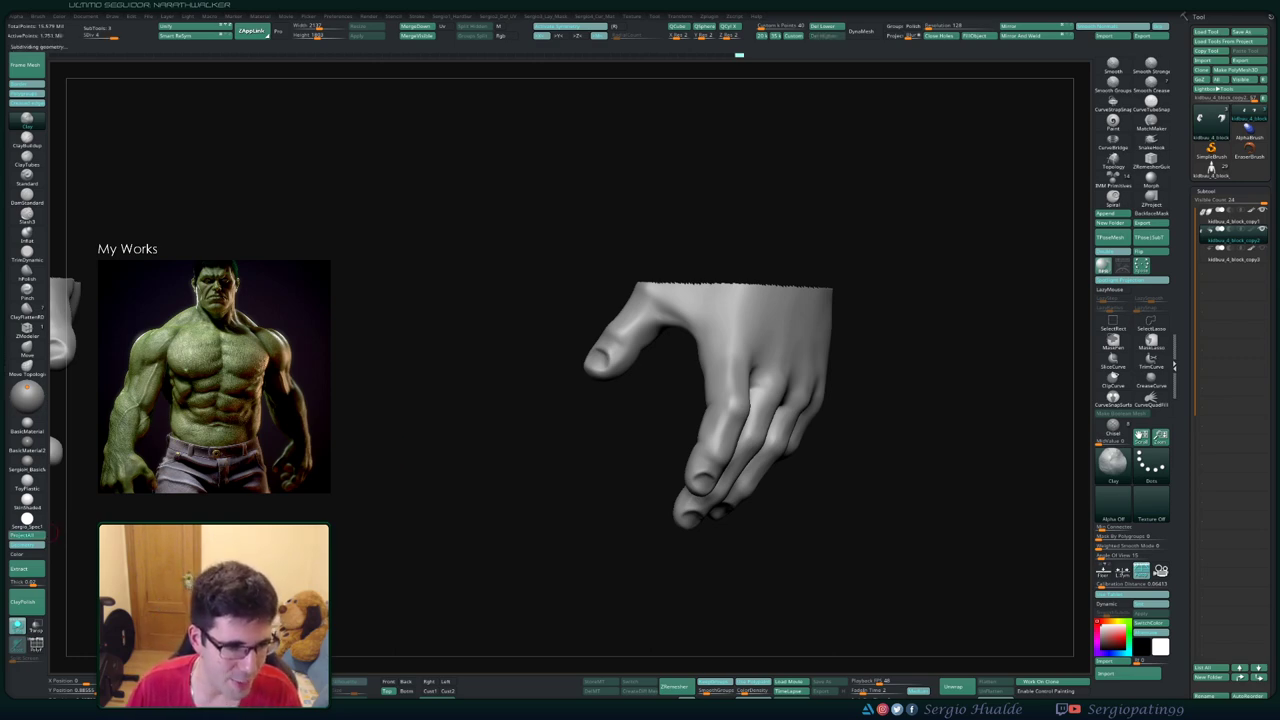
click(48, 534)
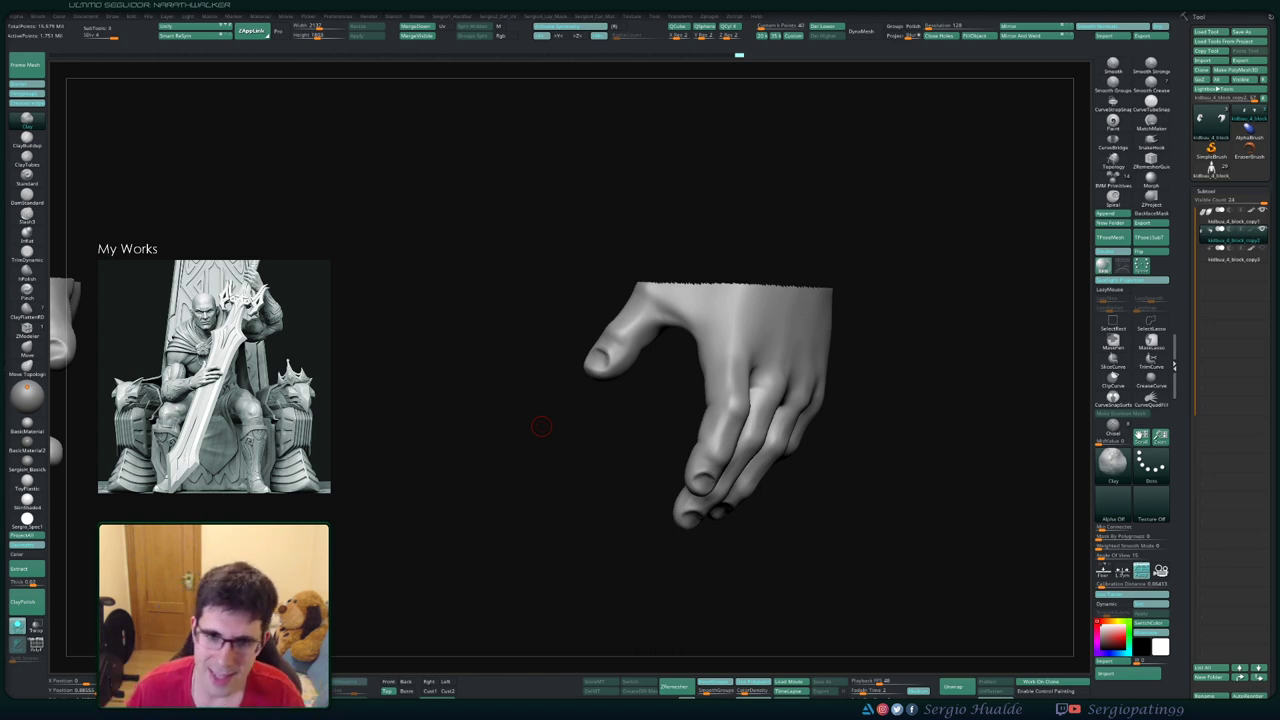
- Rotate the hand to view its palm and switch to the Move brush
mouse_move(541, 426)
mouse_down()
mouse_move(714, 400)
mouse_move(694, 380)
mouse_move(663, 414)
mouse_move(670, 385)
mouse_move(700, 396)
mouse_move(839, 354)
mouse_move(886, 357)
mouse_up()
key(b)
key(m)
key(v)
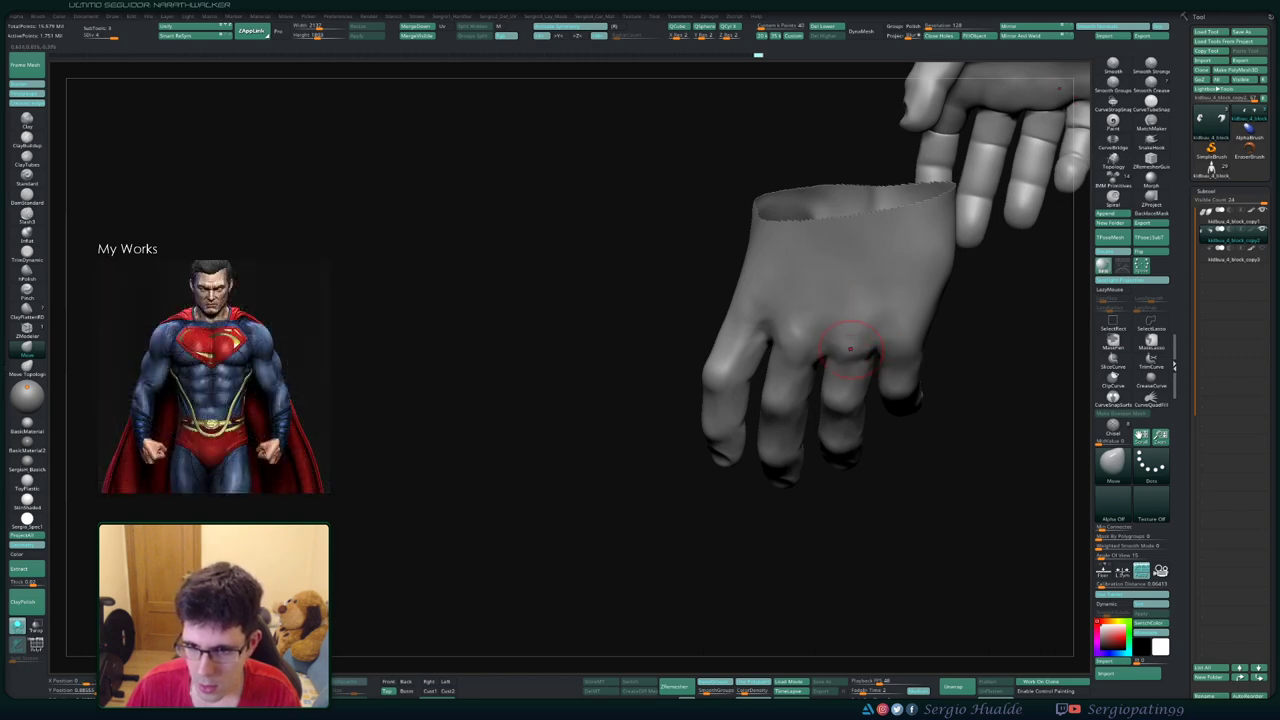
mouse_move(842, 366)
mouse_down()
mouse_move(869, 345)
mouse_move(788, 356)
mouse_up()
- Unhide the torso and arms in front view, then isolate the red-pieces subtool
ctrl+shift+click(862, 345)
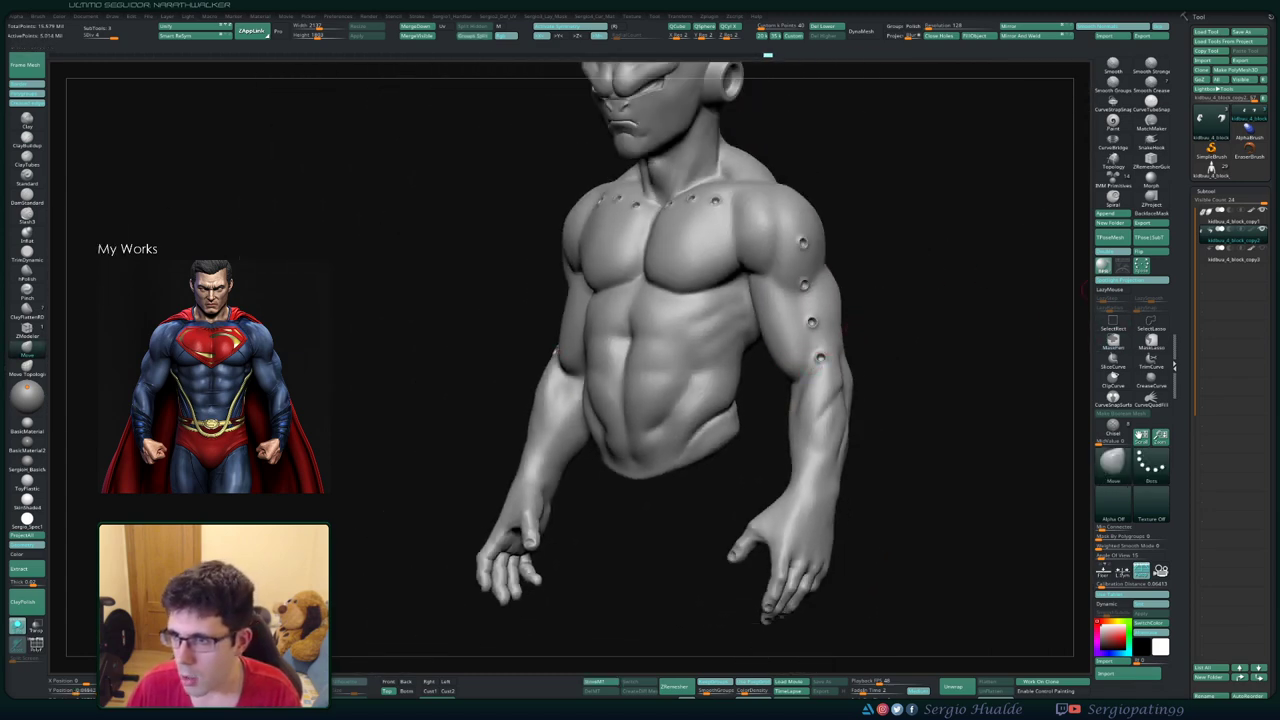
mouse_move(843, 325)
mouse_down()
mouse_move(910, 345)
mouse_move(1080, 291)
mouse_move(1078, 350)
mouse_up()
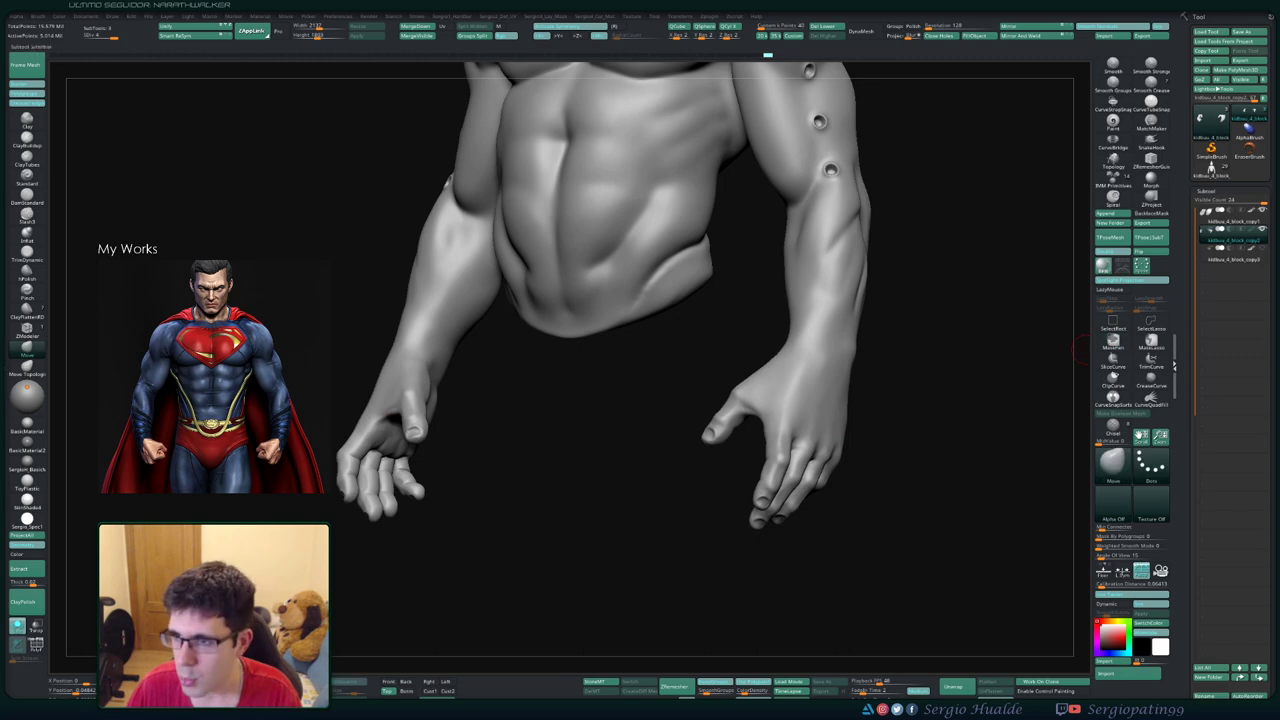
click(1230, 240)
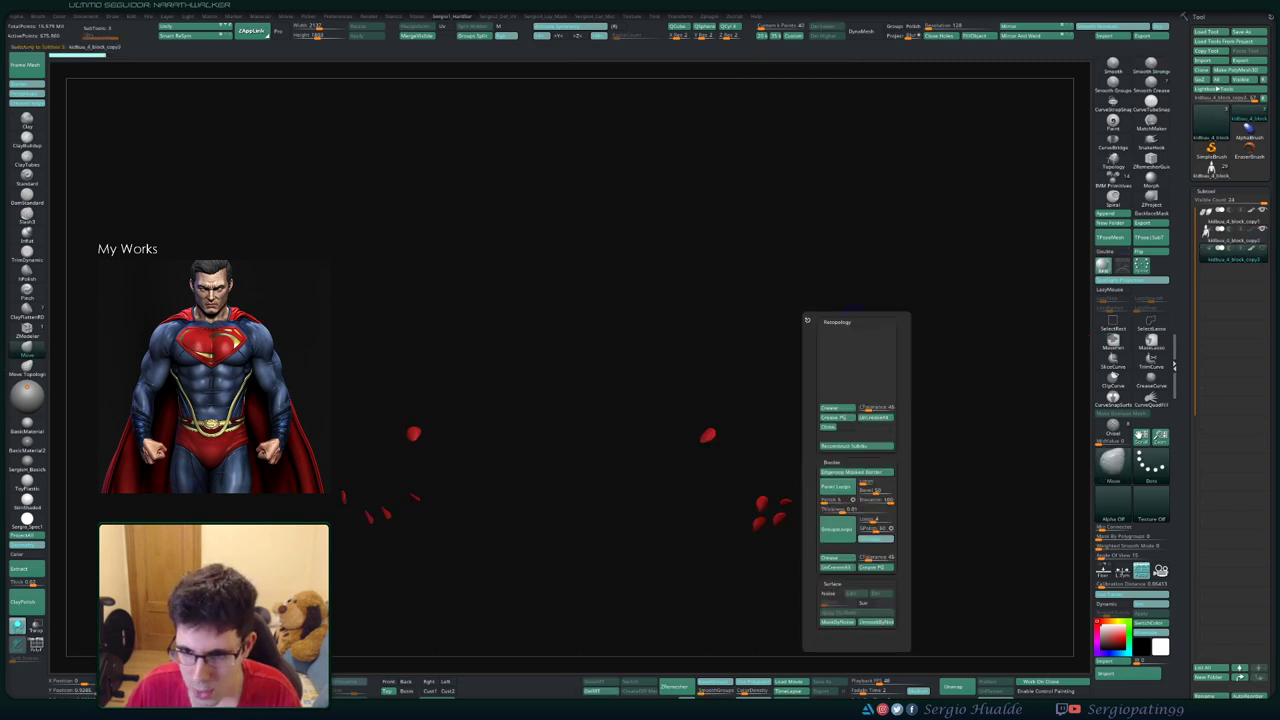
- Reconstruct Subdiv on the red pieces, inspect one, then select kidbus_4_block_copy2
click(856, 445)
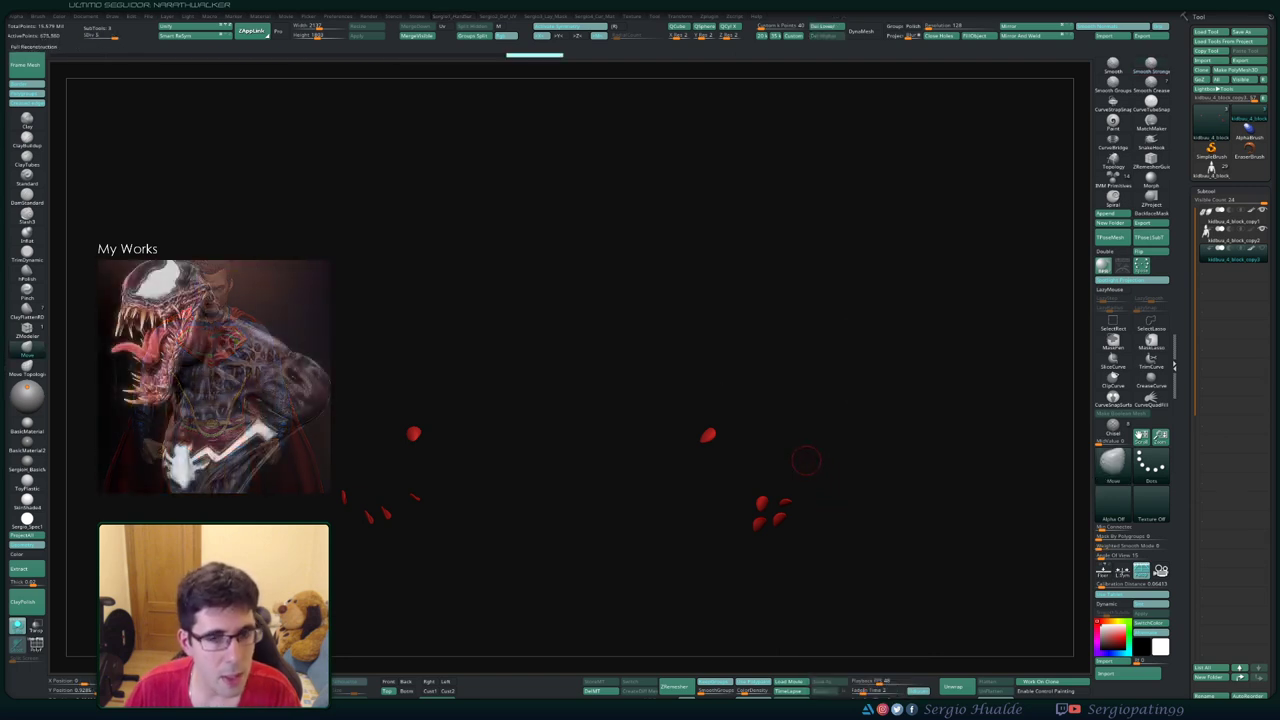
ctrl+right_drag(771, 534, 651, 500)
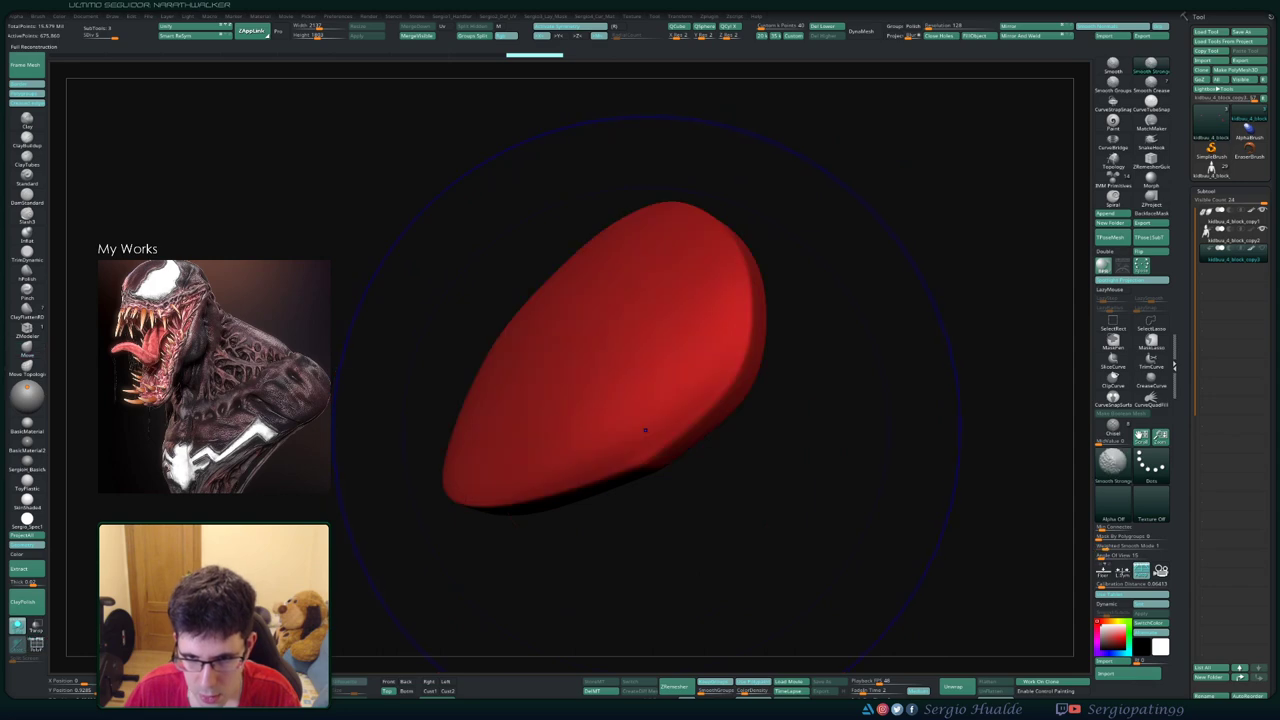
key(b)
key(m)
key(v)
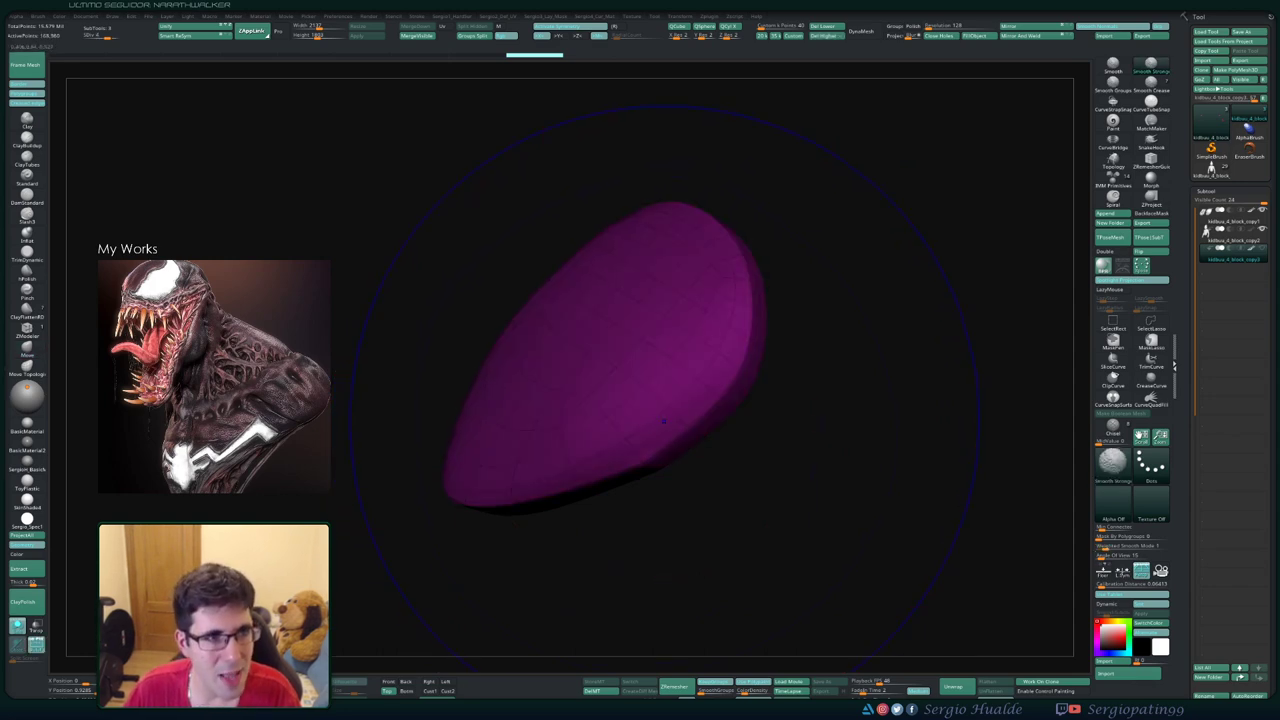
mouse_move(663, 420)
right_down()
mouse_move(658, 352)
mouse_move(690, 396)
right_up()
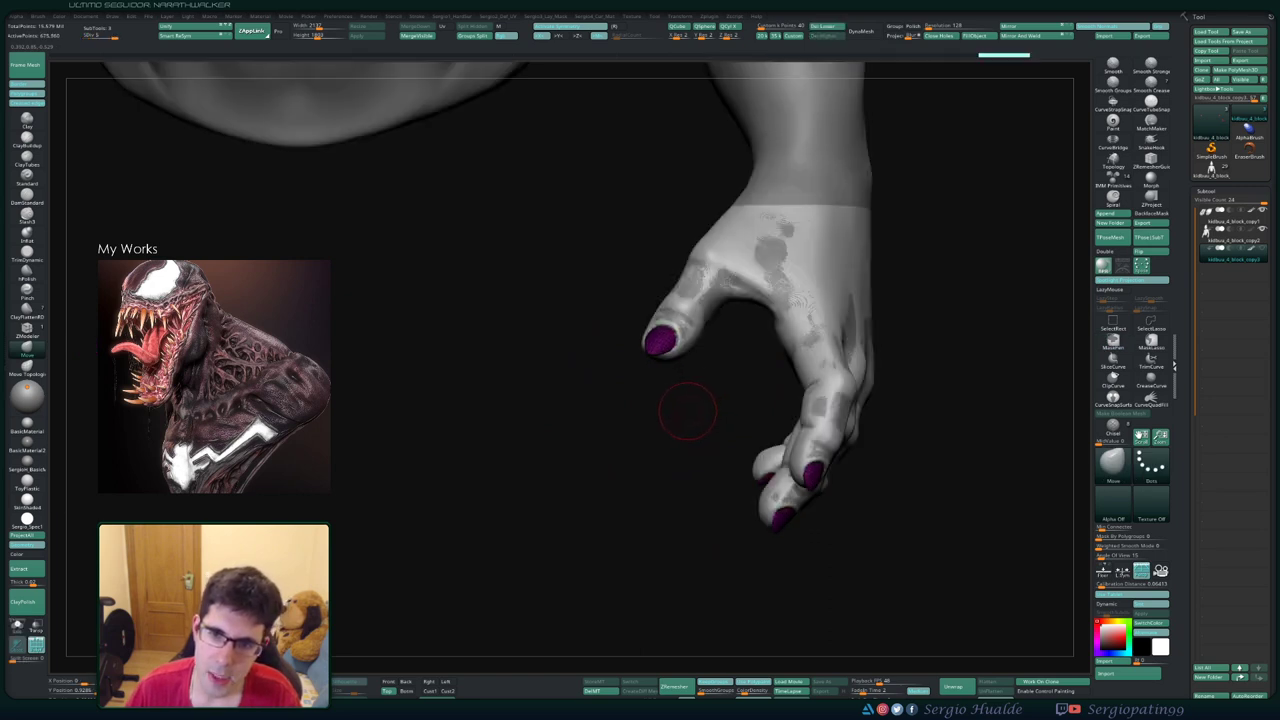
click(1232, 241)
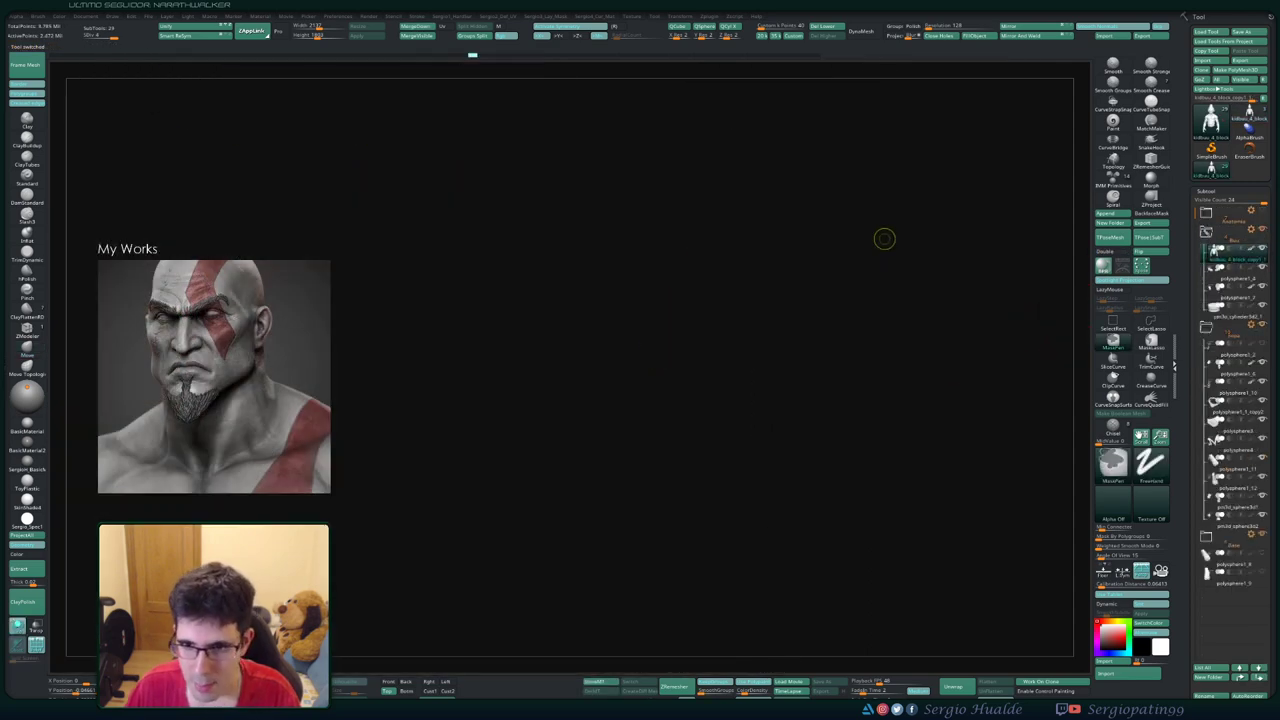
- Load the full Majin Buu tool from Quick Pick and append the edited torso as a new subtool
alt+drag(688, 400, 950, 384)
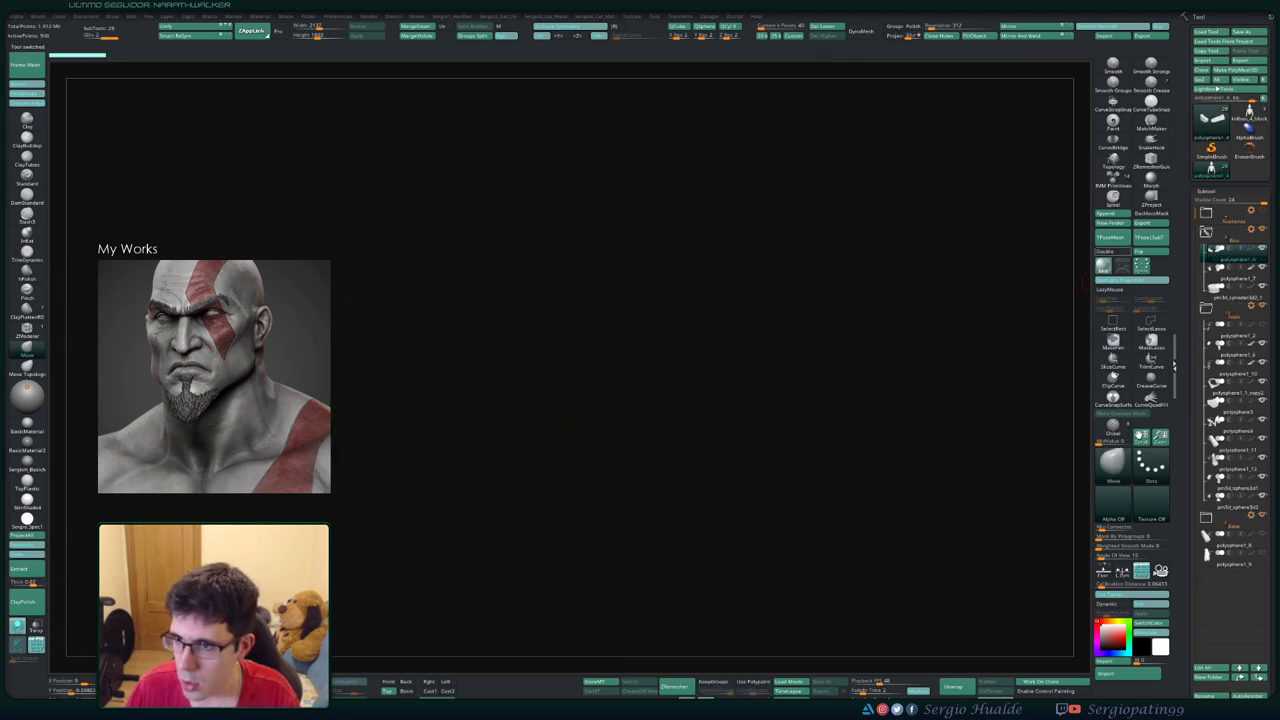
click(1106, 213)
click(870, 238)
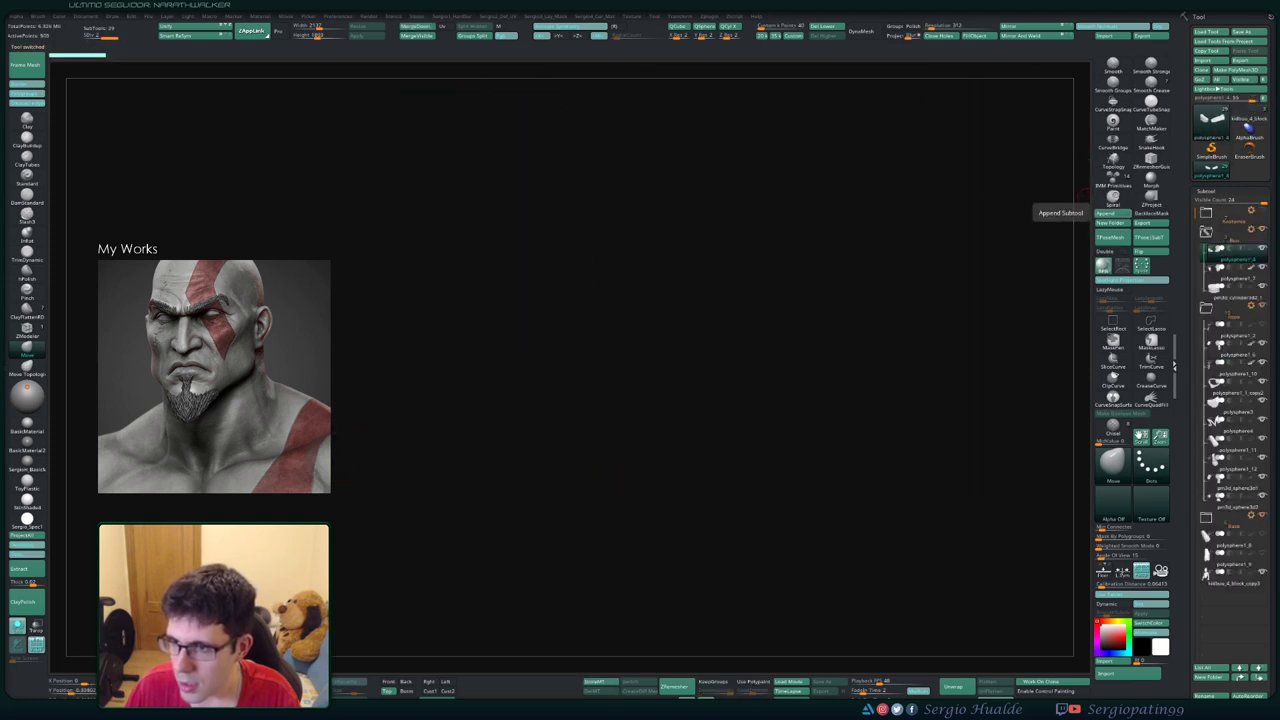
click(1106, 213)
click(1106, 213)
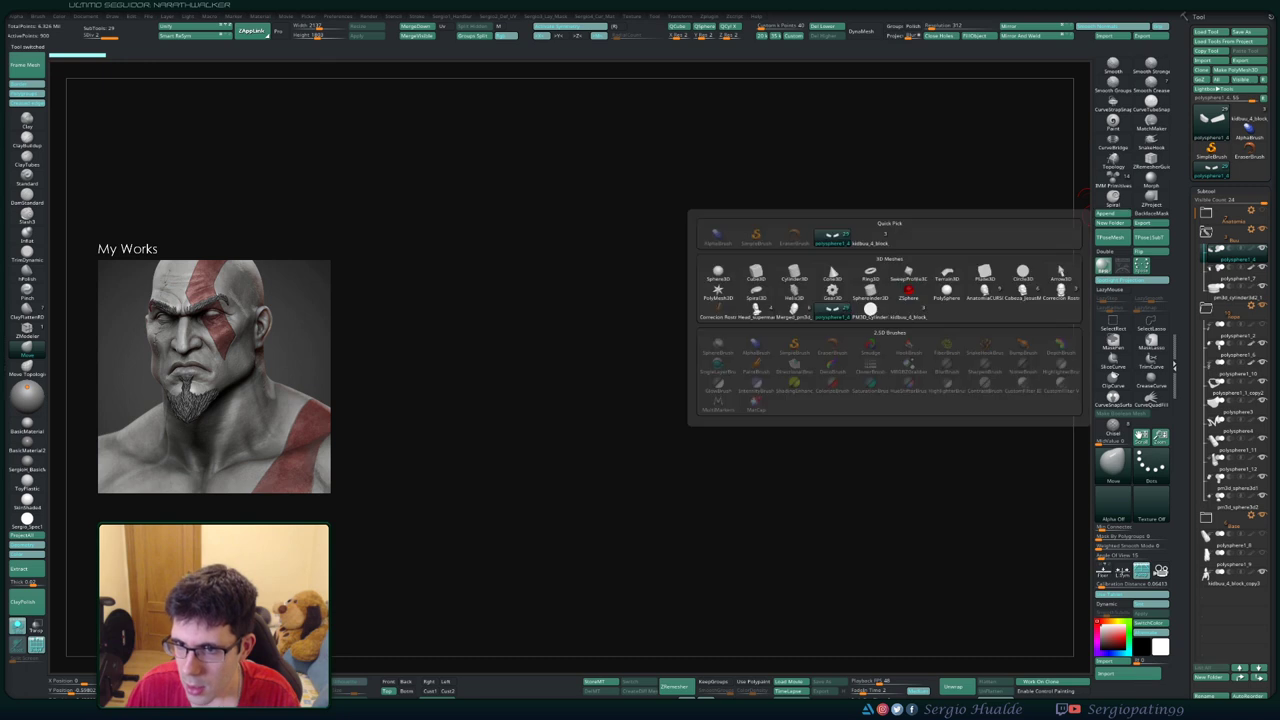
click(1082, 420)
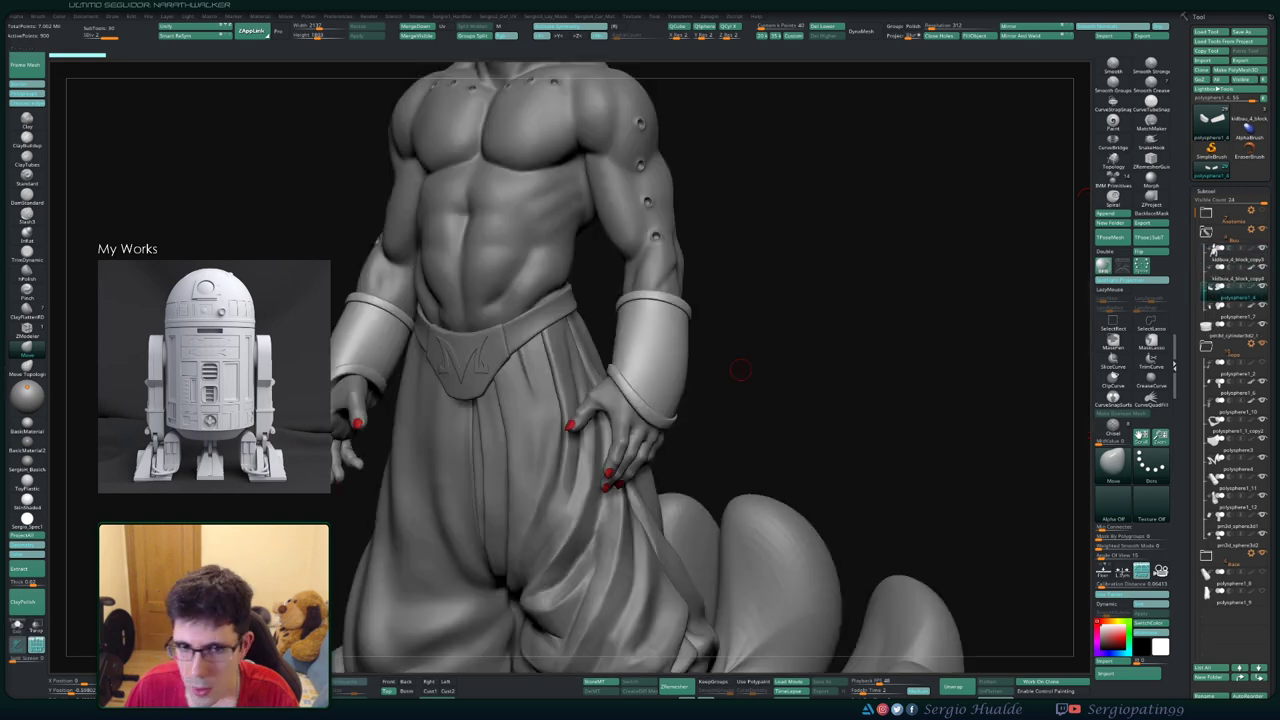
- Toggle Solo on the appended torso and turn the whole figure to a front view
ctrl+right_drag(656, 379, 660, 420)
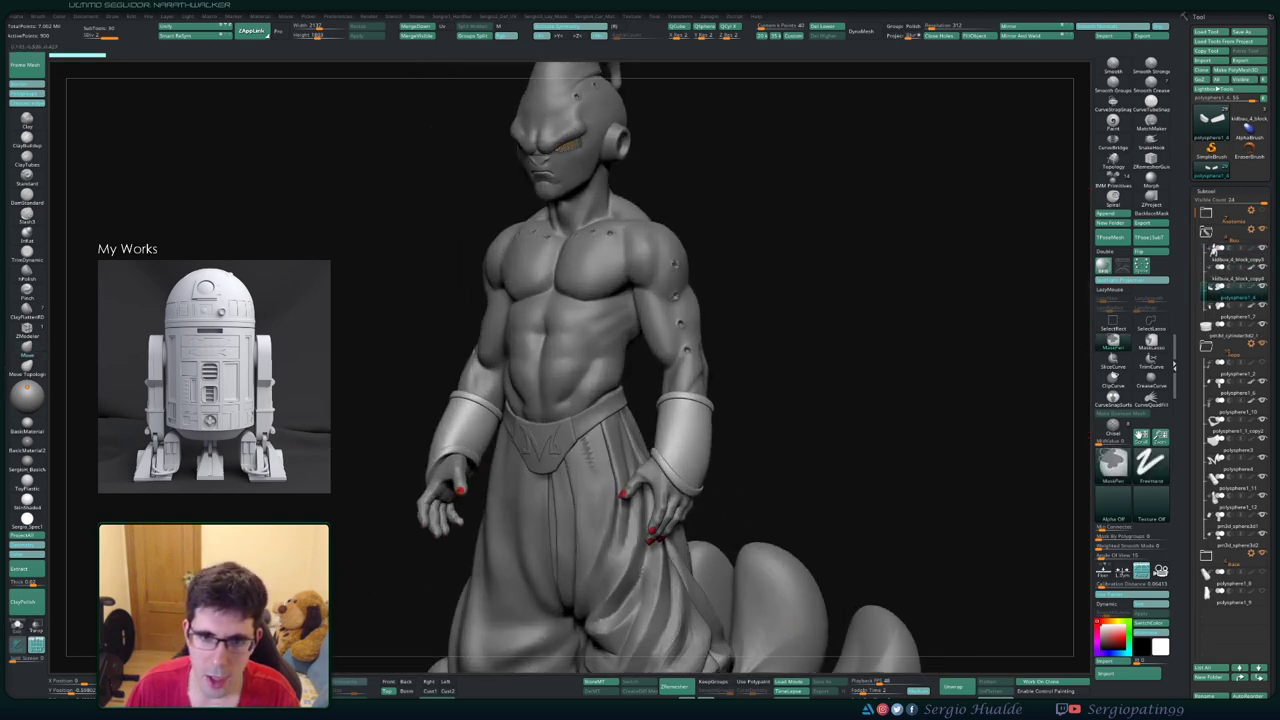
drag(925, 545, 940, 562)
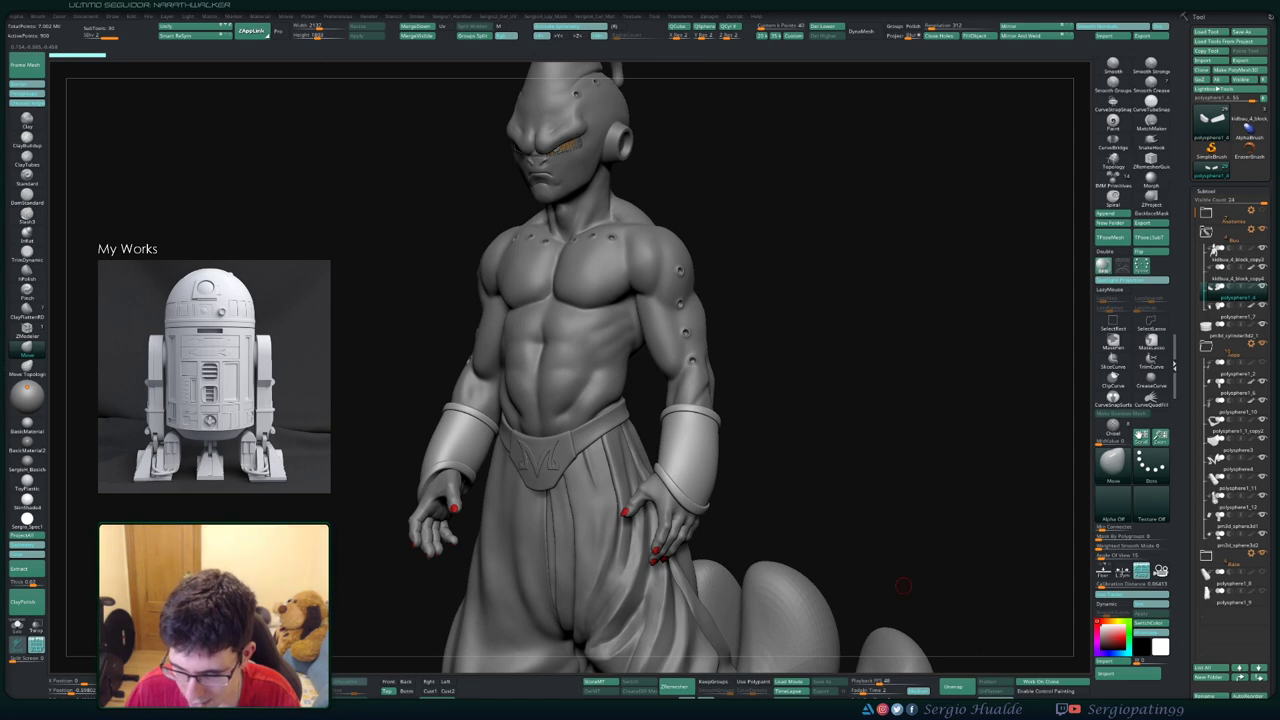
ctrl+shift+click(626, 511)
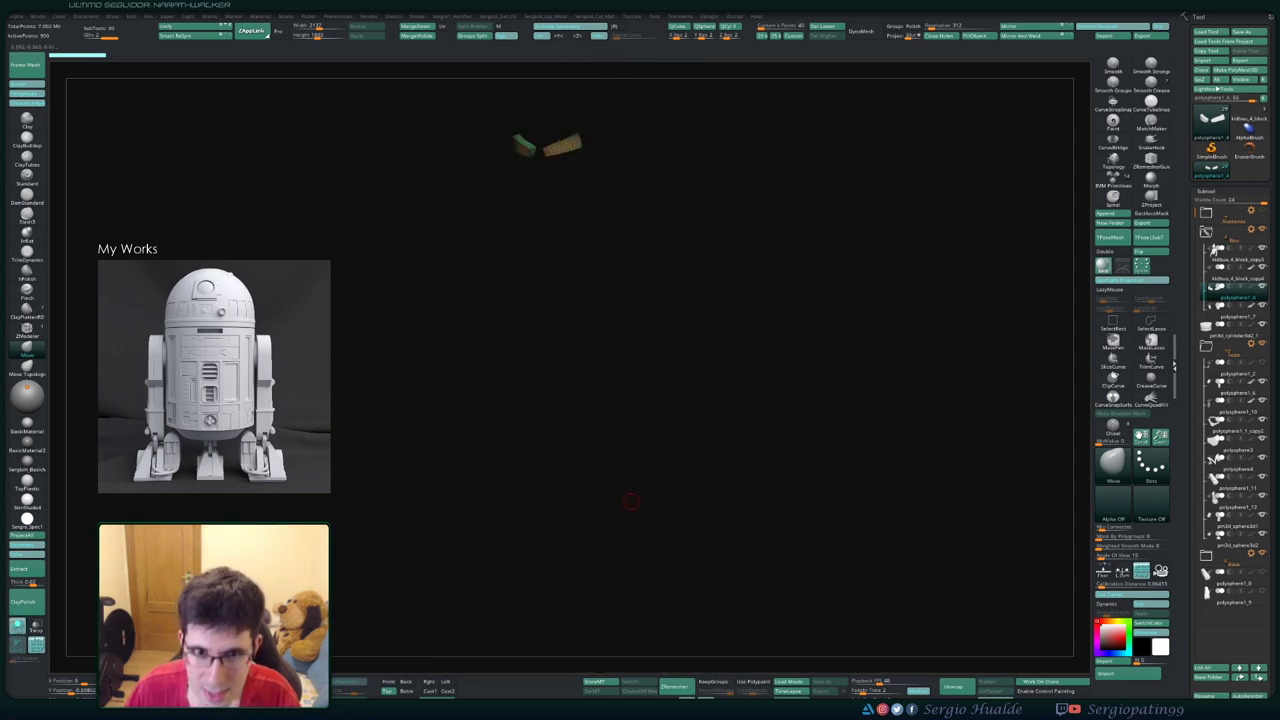
ctrl+shift+click(631, 501)
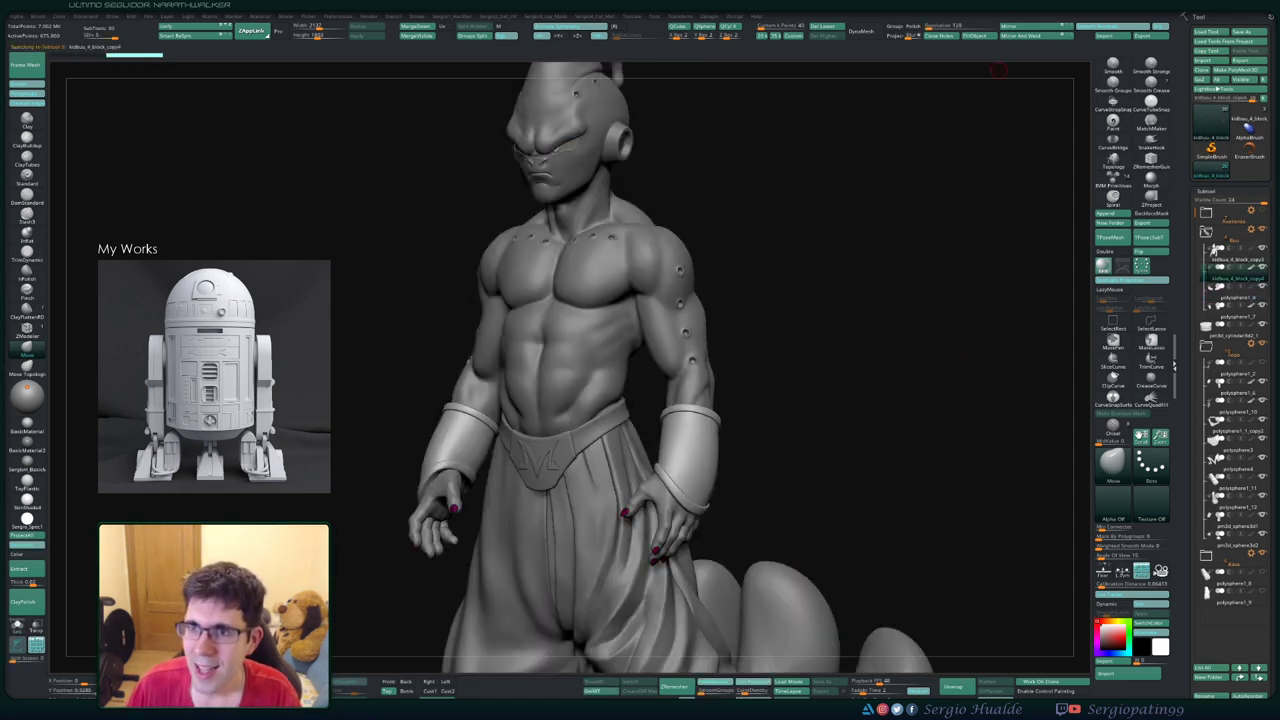
key(shift)
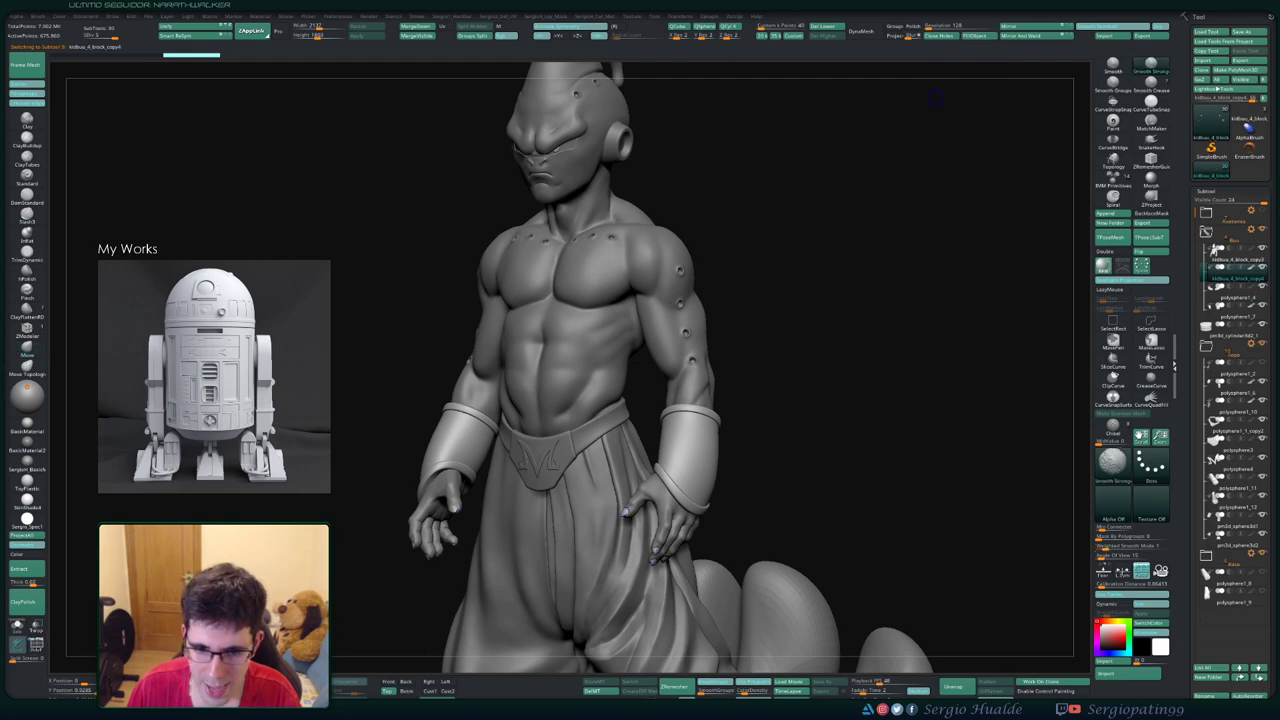
ctrl+shift+click(626, 511)
ctrl+shift+click(673, 402)
mouse_move(662, 347)
right_down()
mouse_move(600, 352)
mouse_move(640, 400)
mouse_move(740, 357)
mouse_move(728, 330)
right_up()
- Turn on PolyF to inspect the new torso's polygroups around the chest and head
key(shift+f)
key(shift+f)
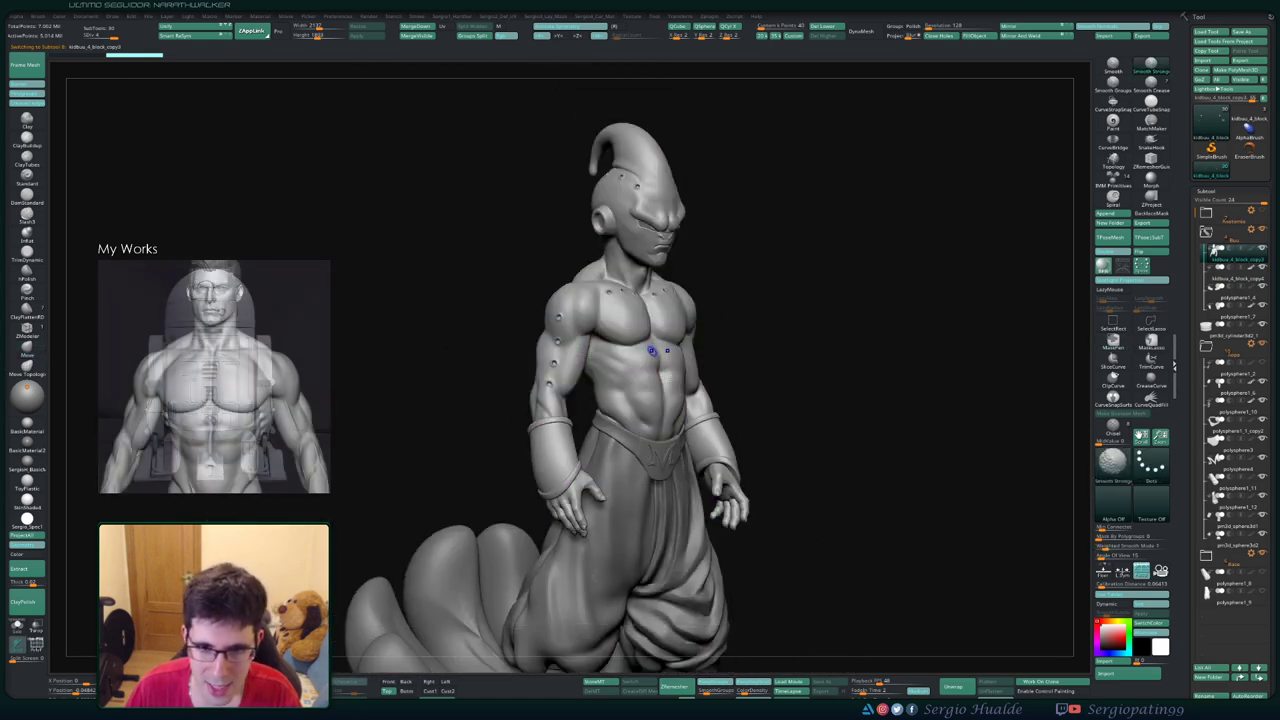
ctrl+right_drag(651, 290, 651, 329)
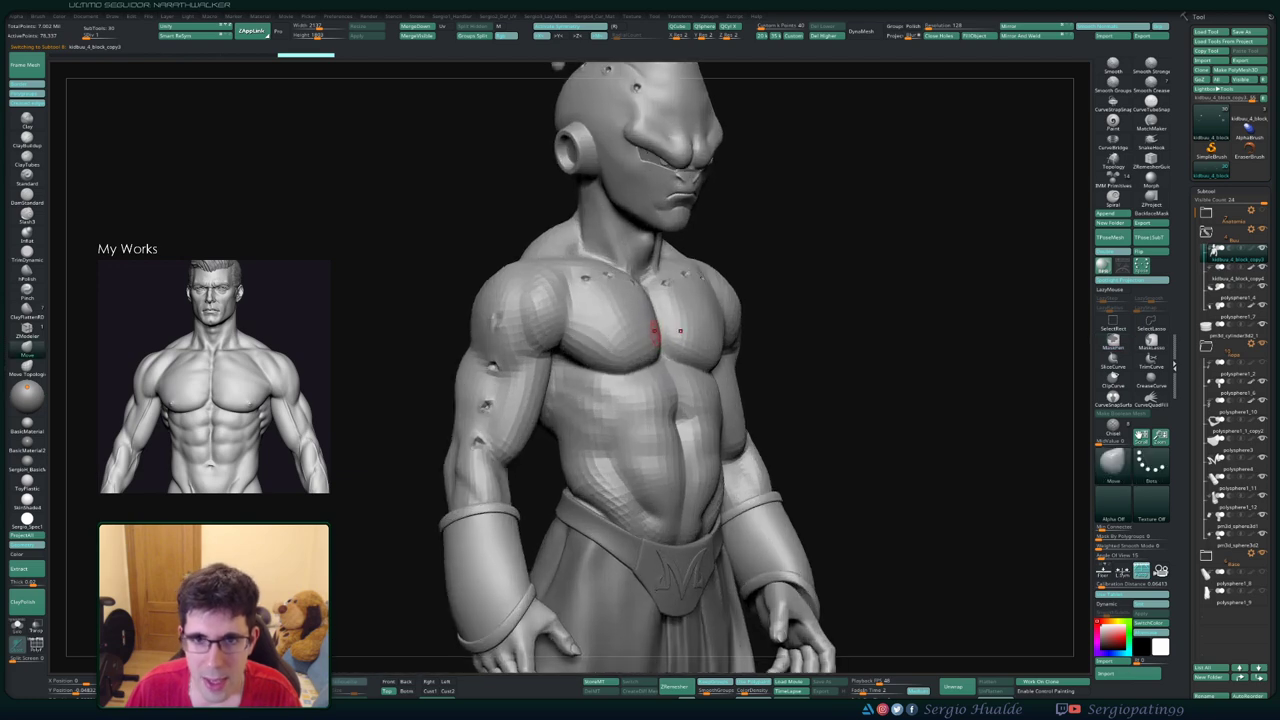
key(shift+f)
key(shift+f)
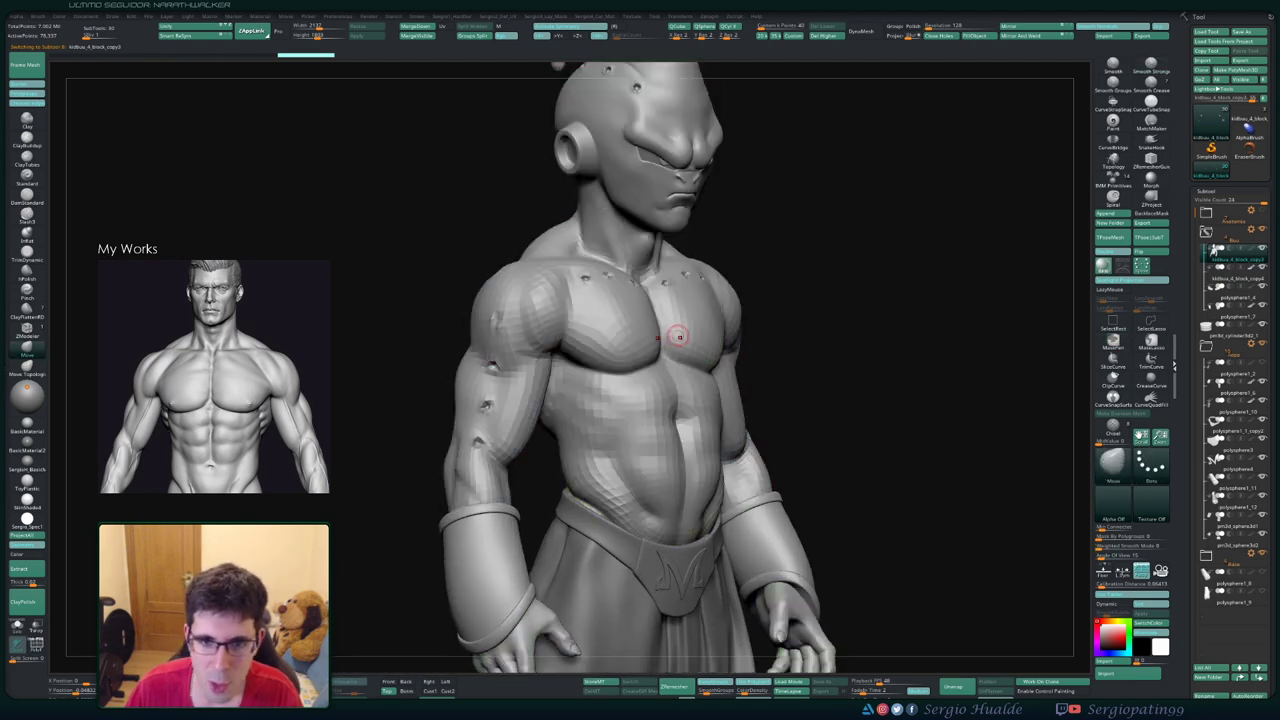
mouse_move(663, 347)
ctrl+right_down()
mouse_move(663, 300)
mouse_move(652, 343)
mouse_move(723, 337)
mouse_move(666, 360)
mouse_move(660, 320)
mouse_move(644, 375)
mouse_move(675, 368)
ctrl+right_up()
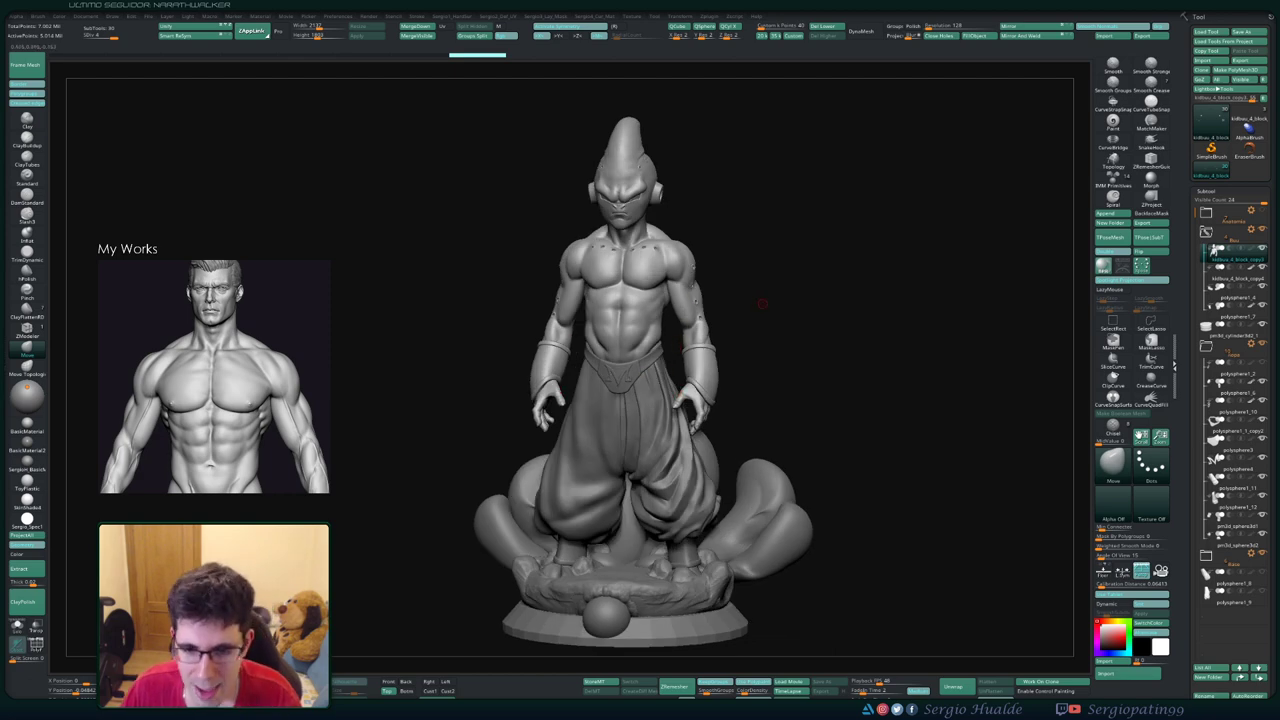
- Return the model to a front view and save the project with Ctrl+S
right_drag(761, 303, 732, 268)
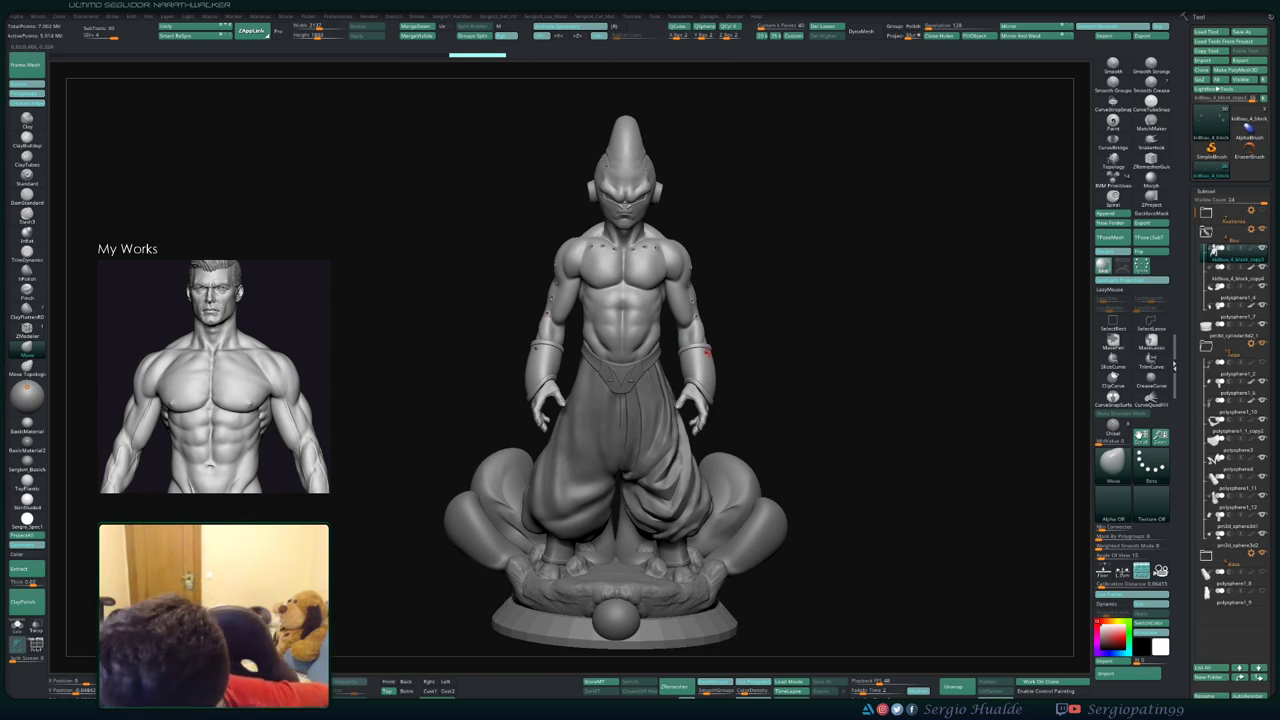
key(ctrl)
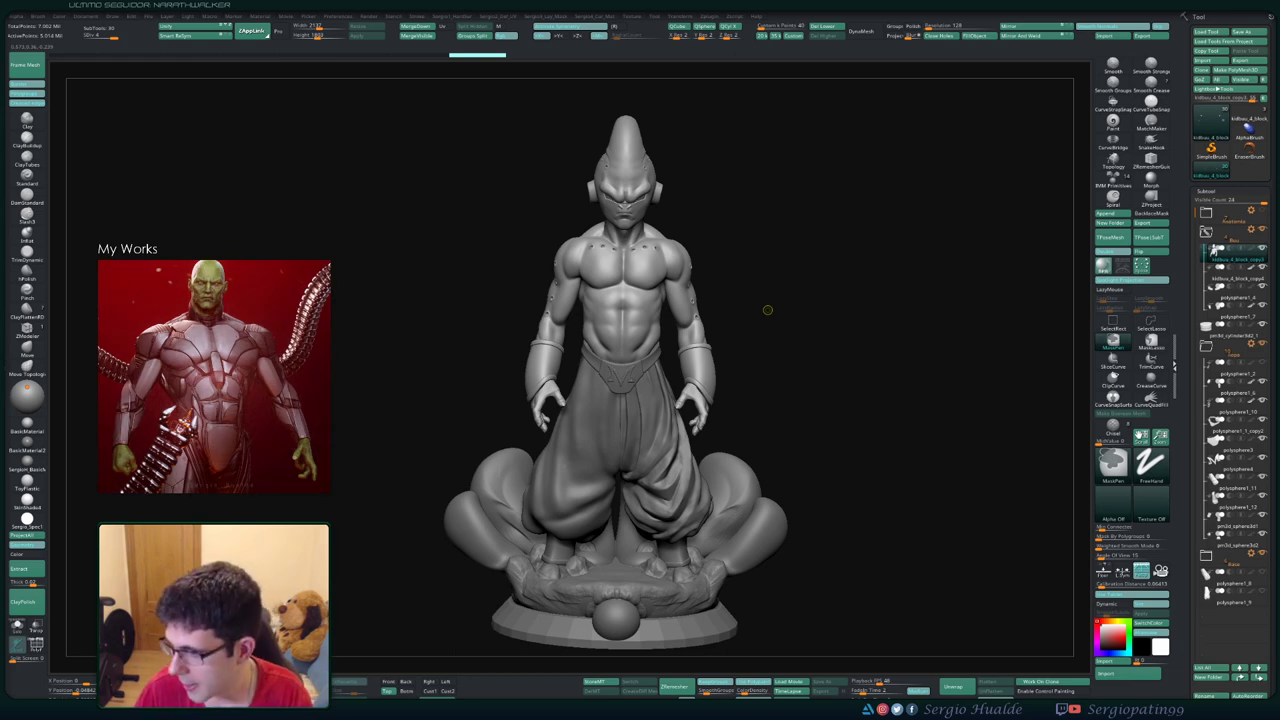
key(ctrl+s)
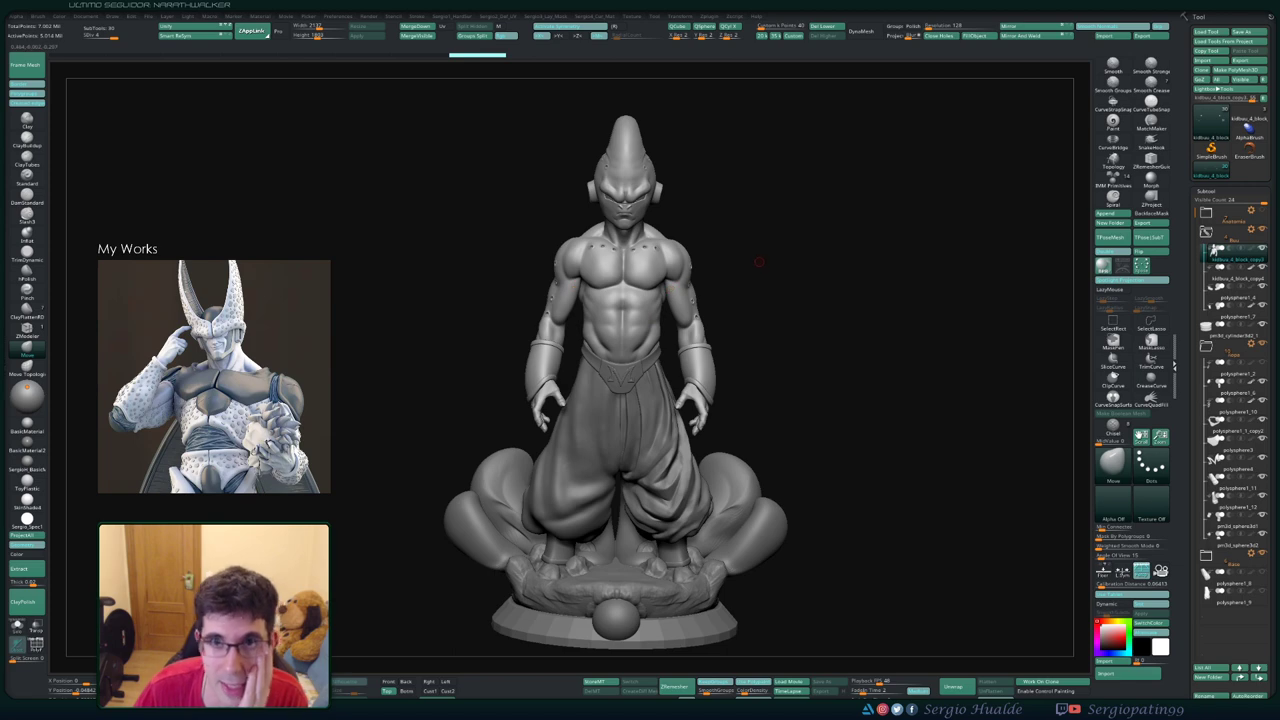
drag(759, 261, 706, 278)
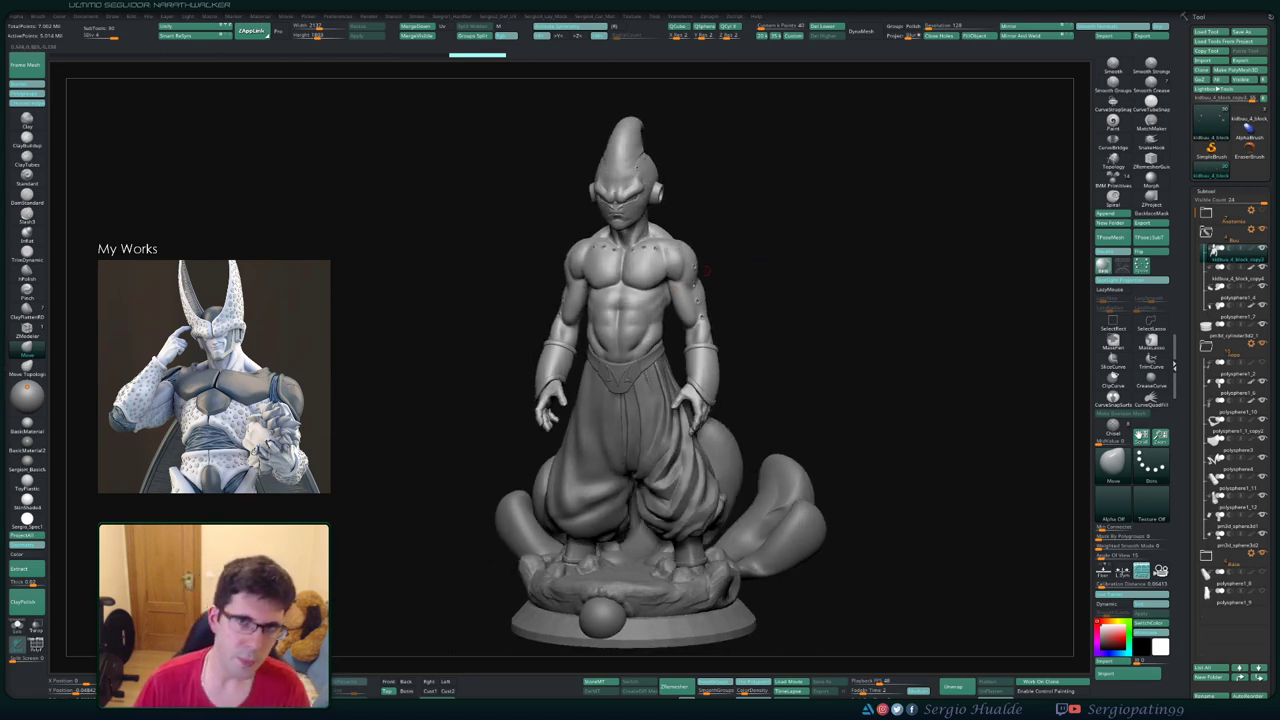
mouse_move(771, 287)
ctrl+right_down()
mouse_move(586, 435)
mouse_move(652, 325)
ctrl+right_up()
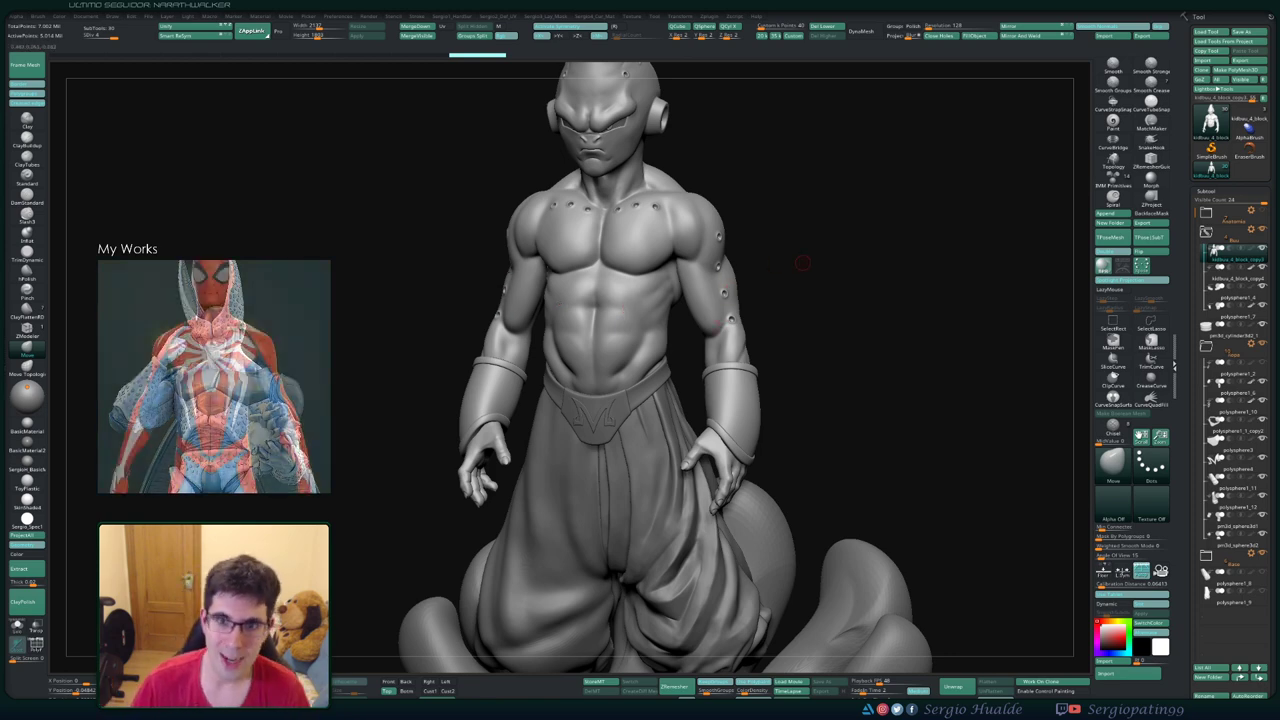
mouse_move(722, 336)
mouse_down()
mouse_move(800, 336)
mouse_move(703, 267)
mouse_up()
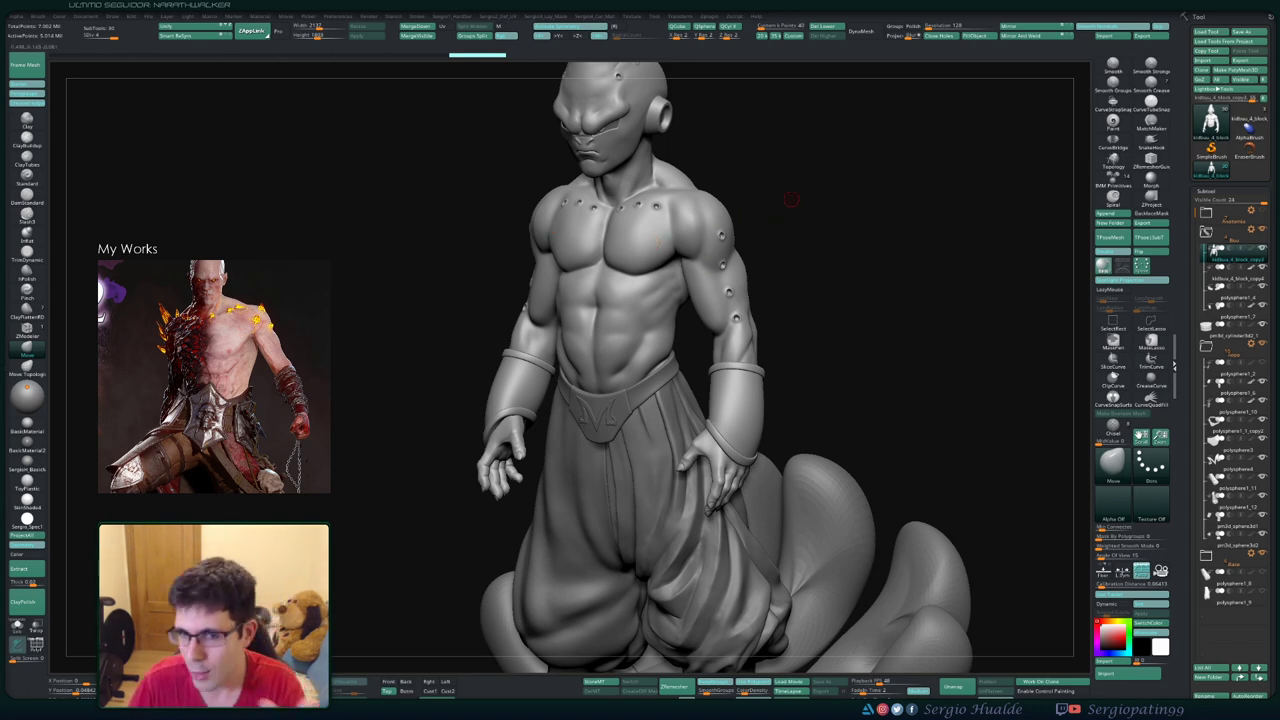
drag(790, 220, 740, 240)
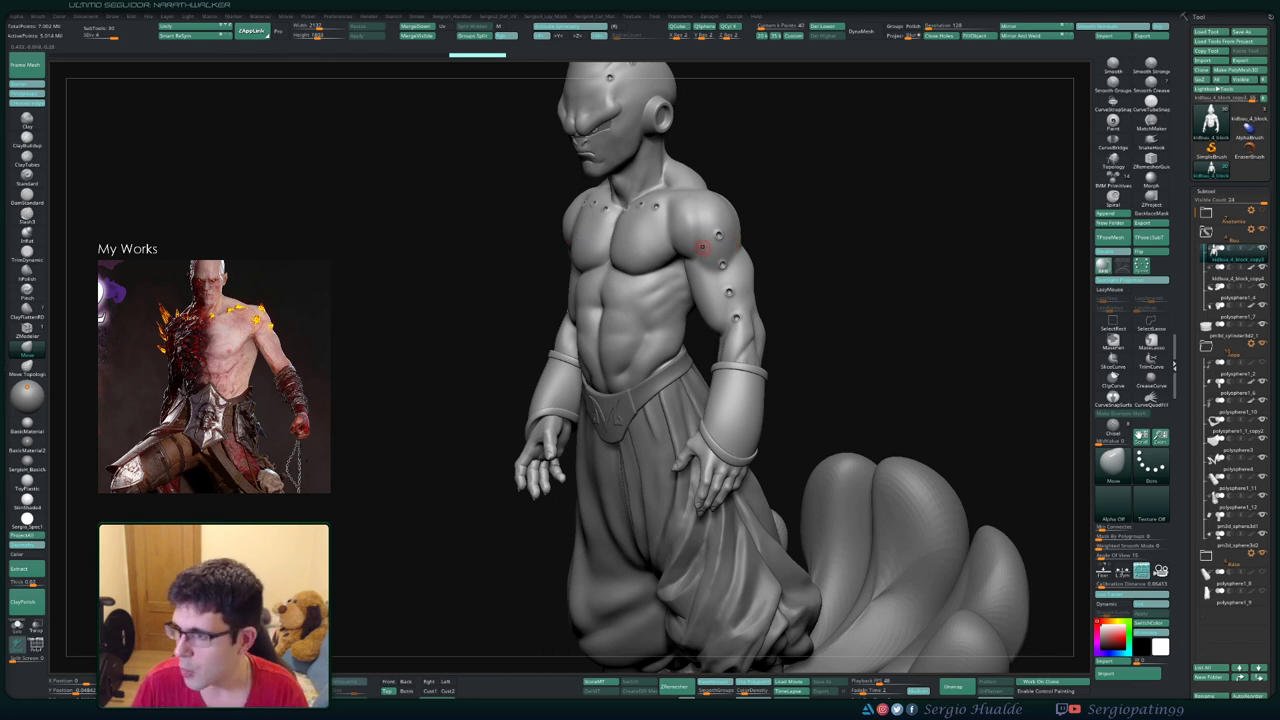
mouse_move(701, 252)
mouse_down()
mouse_move(708, 241)
mouse_move(692, 262)
mouse_move(607, 253)
mouse_move(614, 270)
mouse_up()
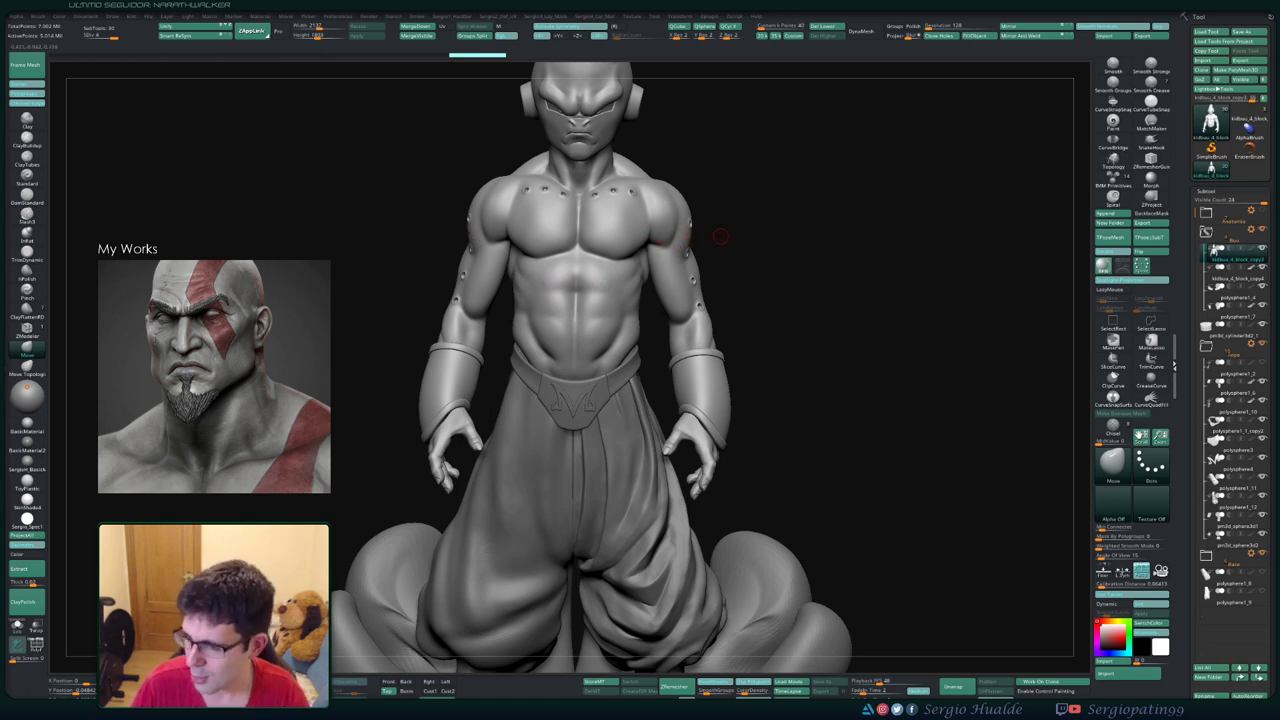
drag(748, 251, 700, 252)
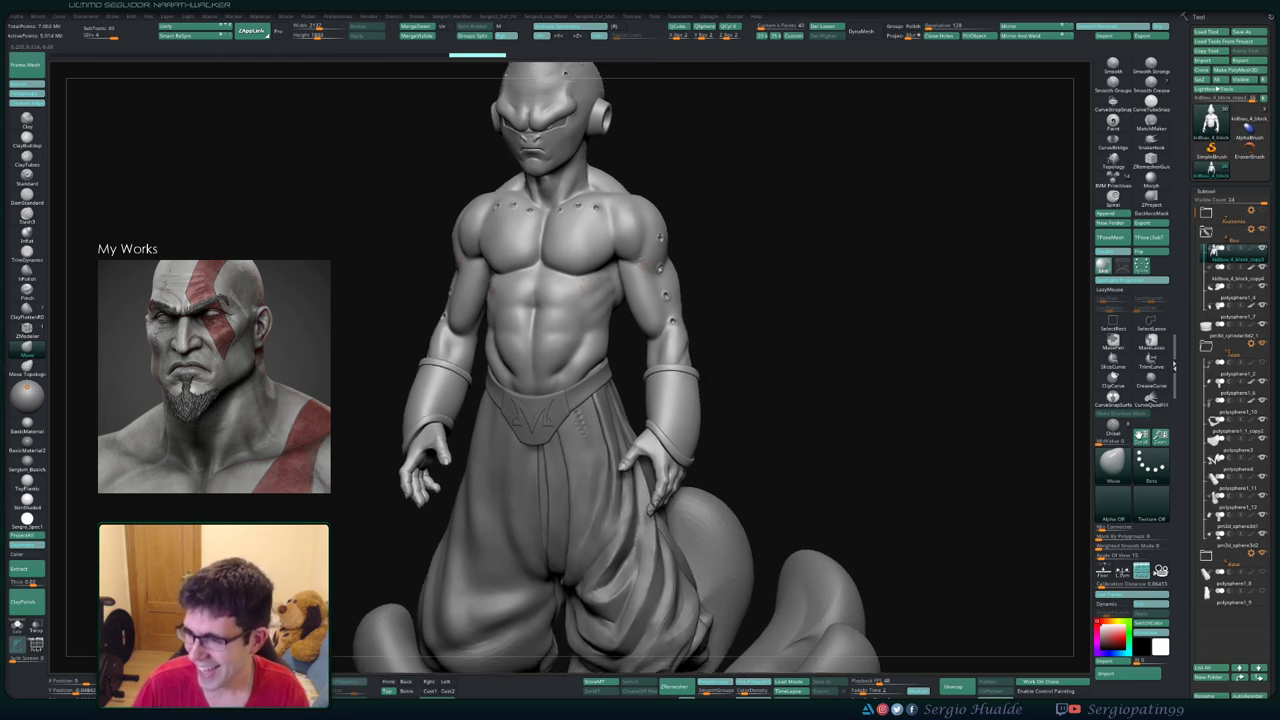
mouse_move(626, 270)
alt+right_down()
mouse_move(545, 284)
mouse_move(548, 322)
mouse_move(606, 298)
alt+right_up()
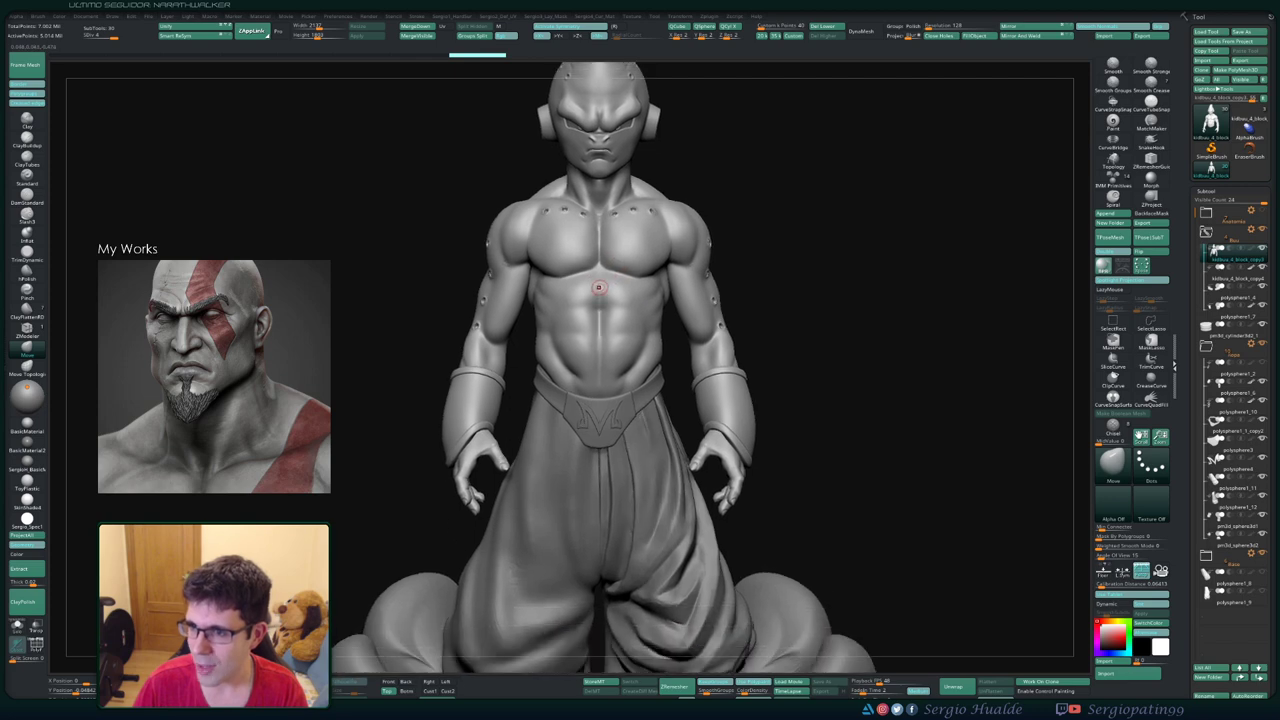
key(f)
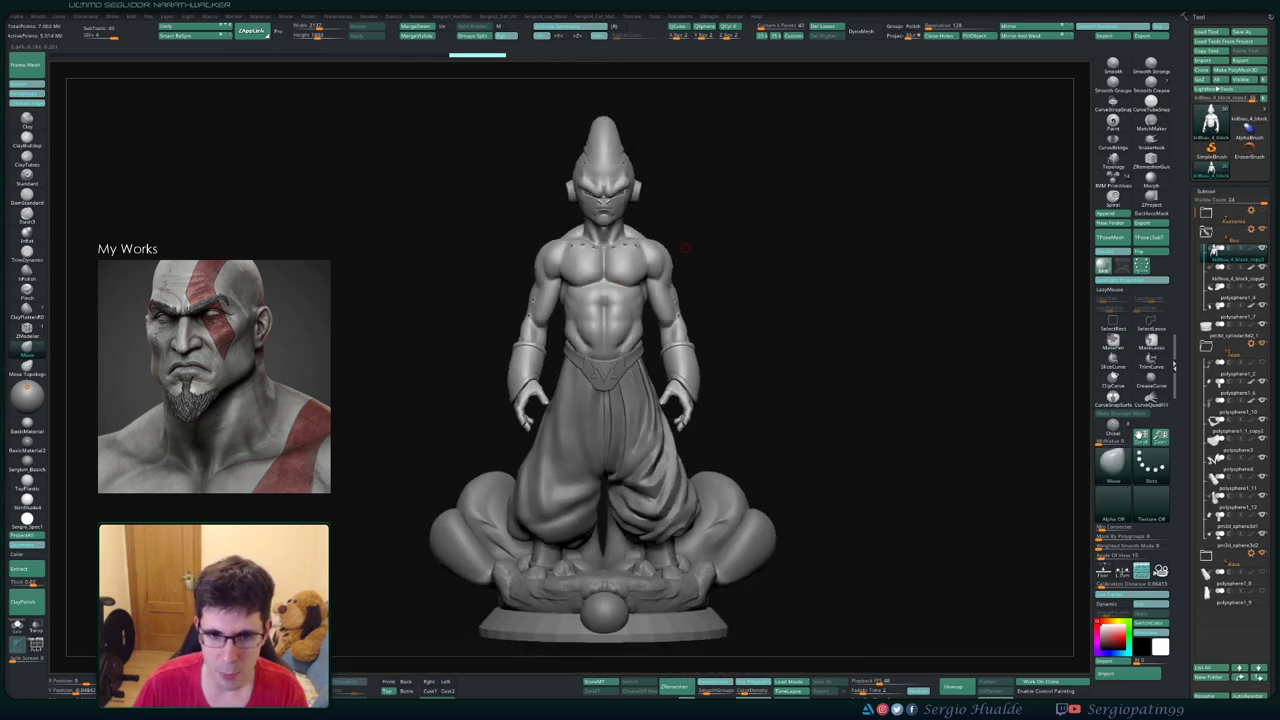
- Collapse the polysphere folder and switch off the base folder so only Buu stands visible
click(1206, 346)
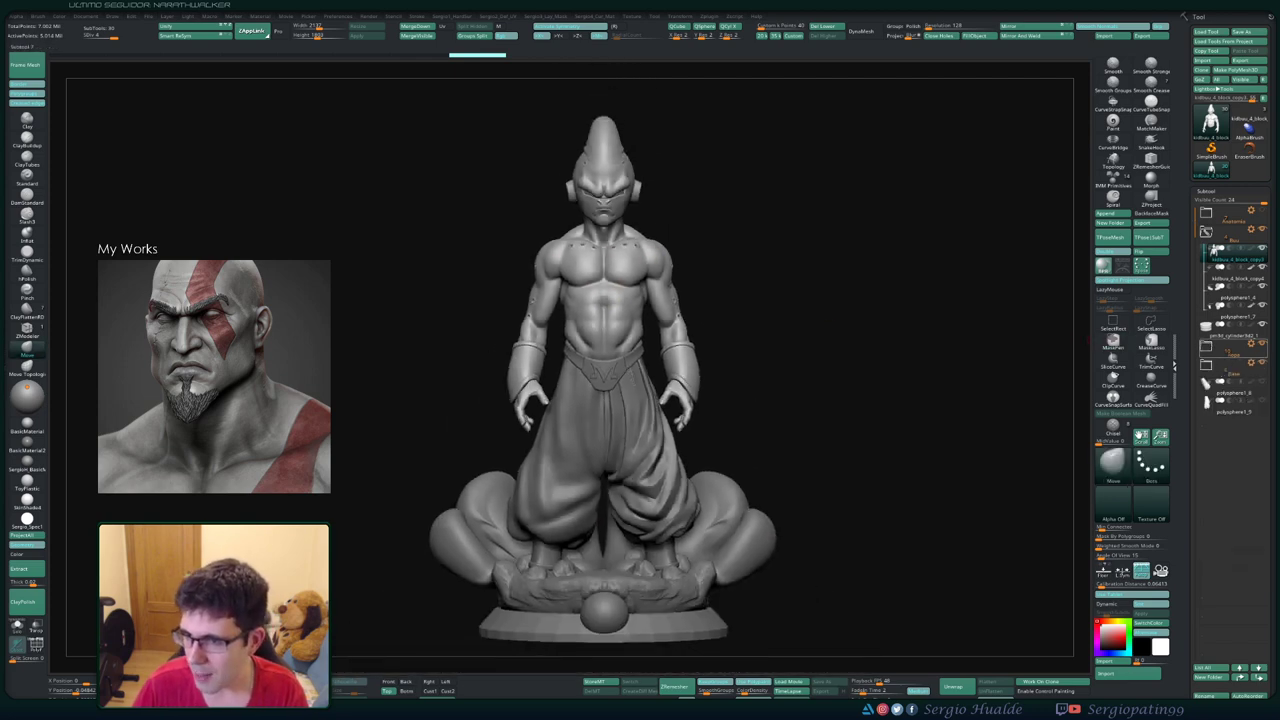
click(1206, 364)
click(1120, 500)
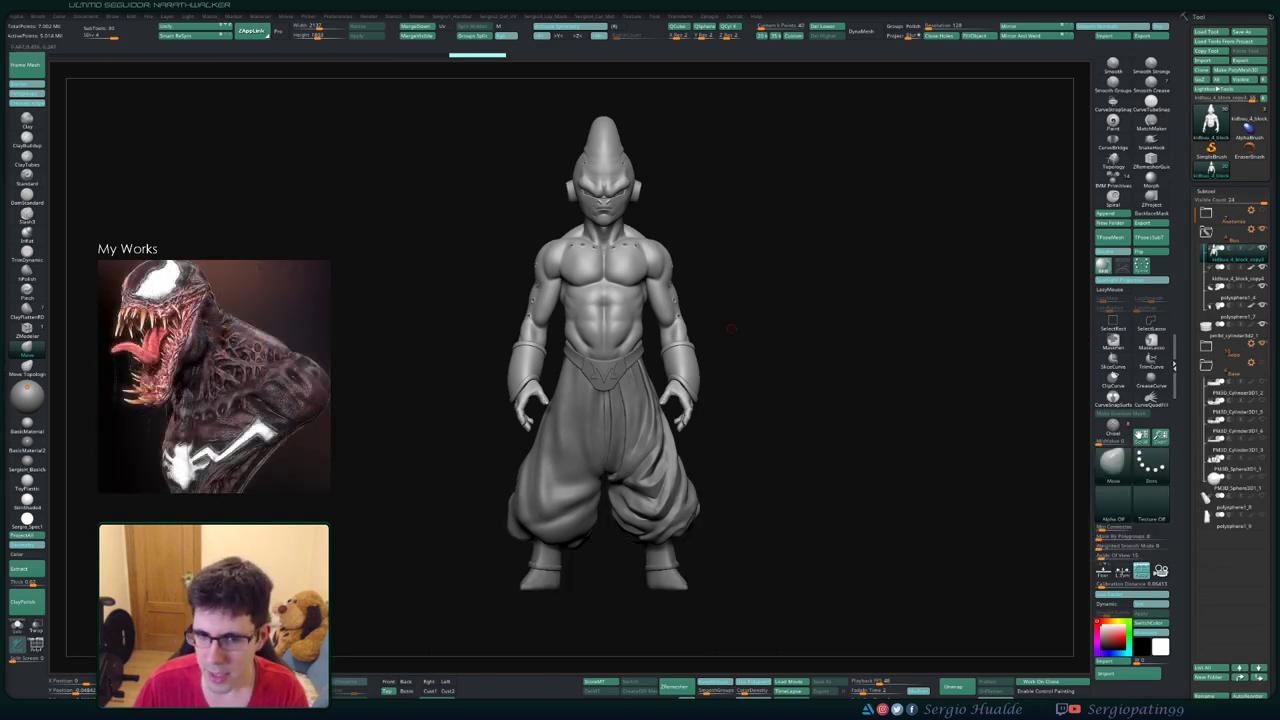
scroll(745, 318, up, 2)
scroll(738, 326, up, 2)
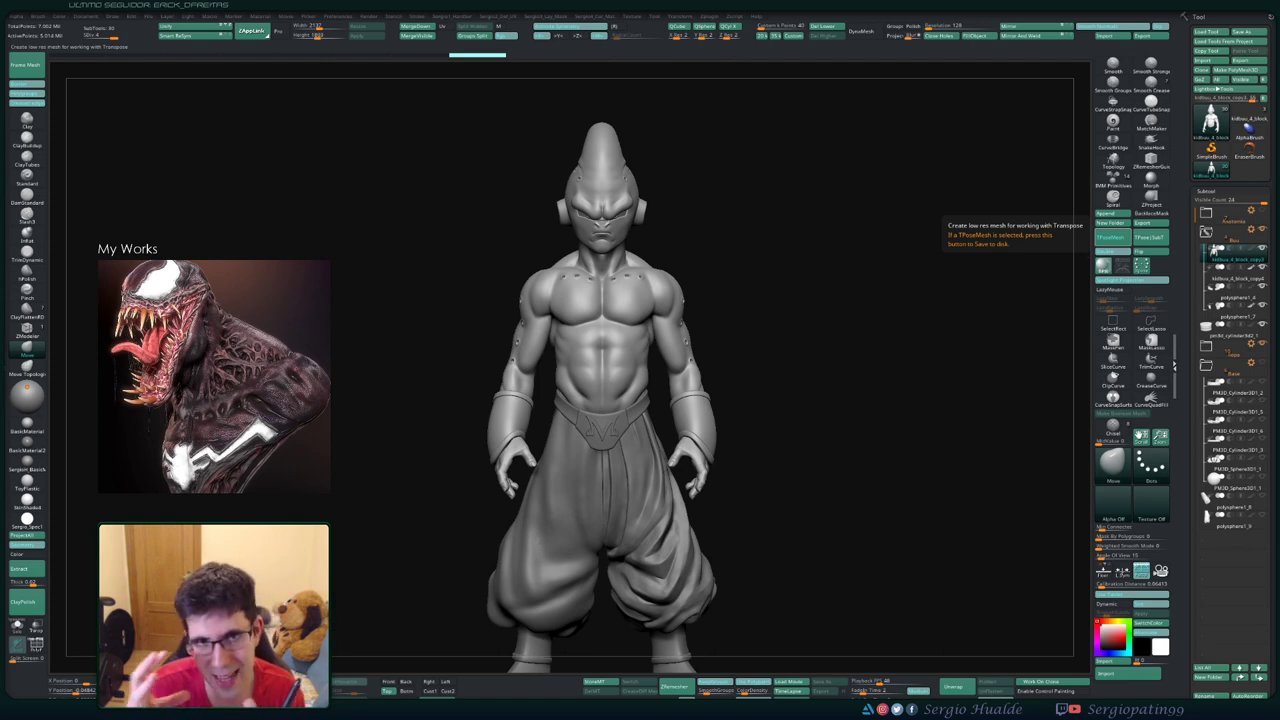
- Generate a TPoseMesh of the figure, enable PolyF and switch to Transpose
click(1112, 237)
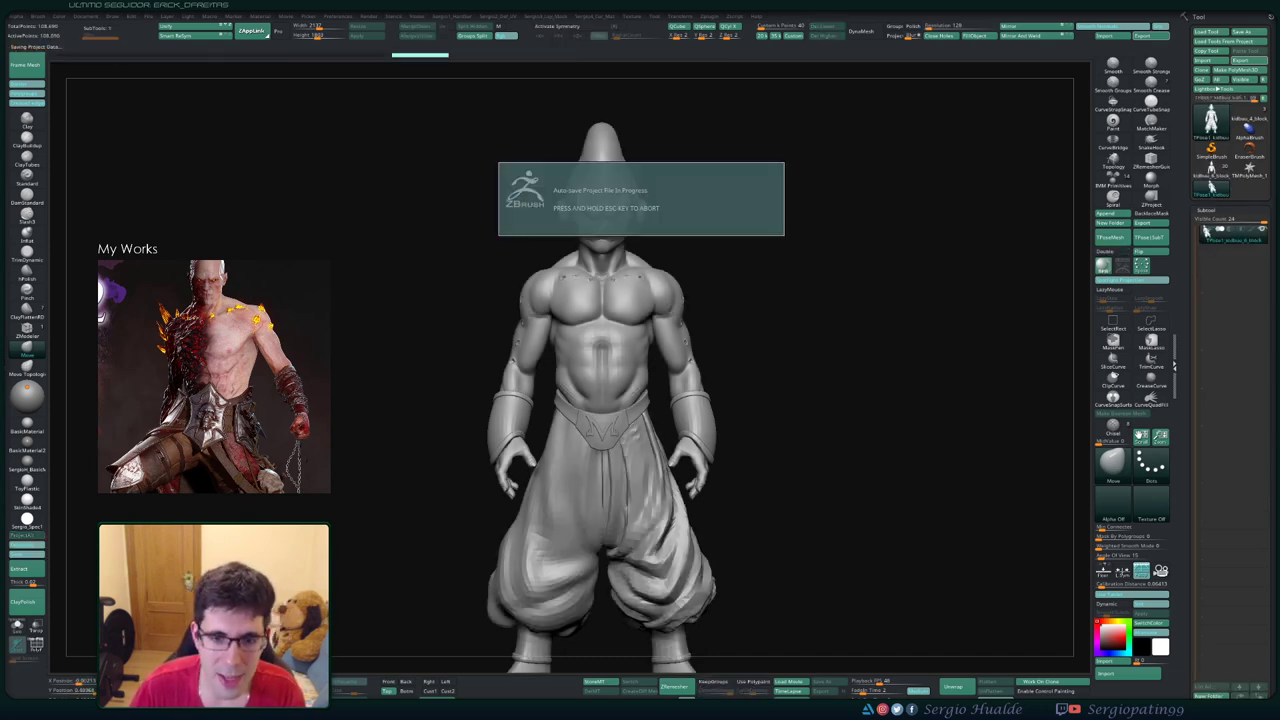
drag(800, 400, 583, 316)
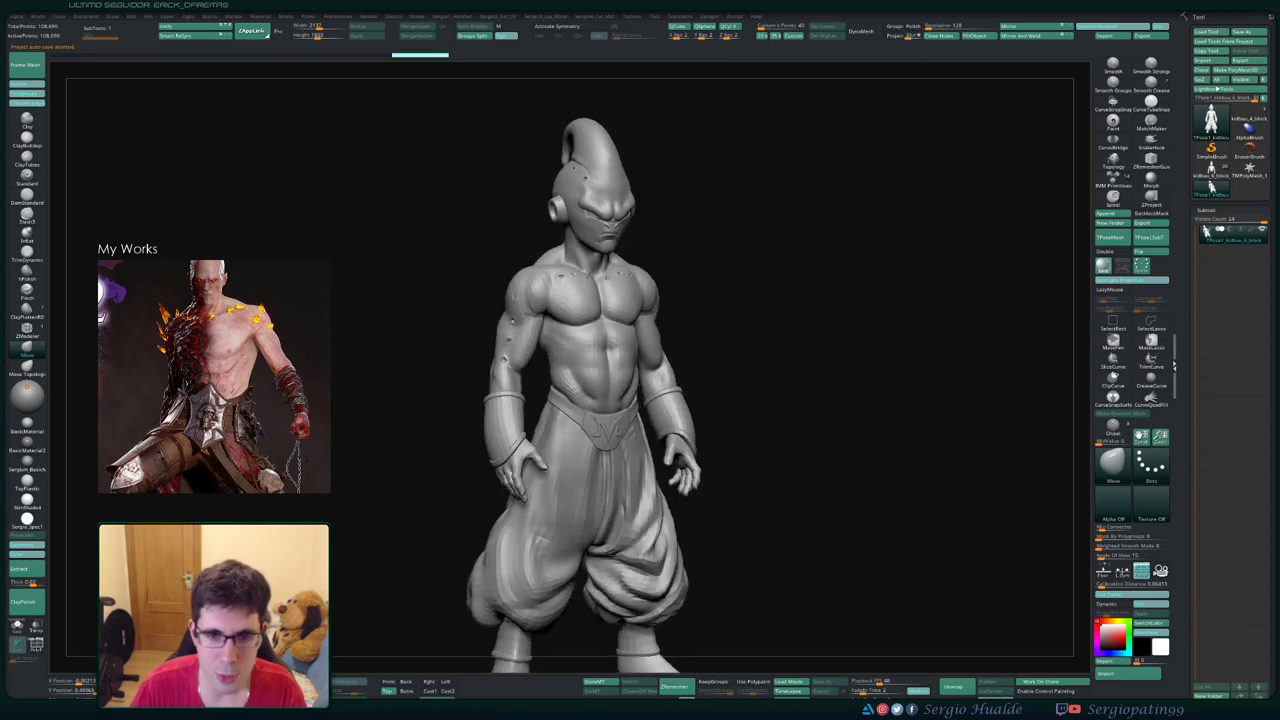
drag(850, 400, 800, 400)
click(36, 645)
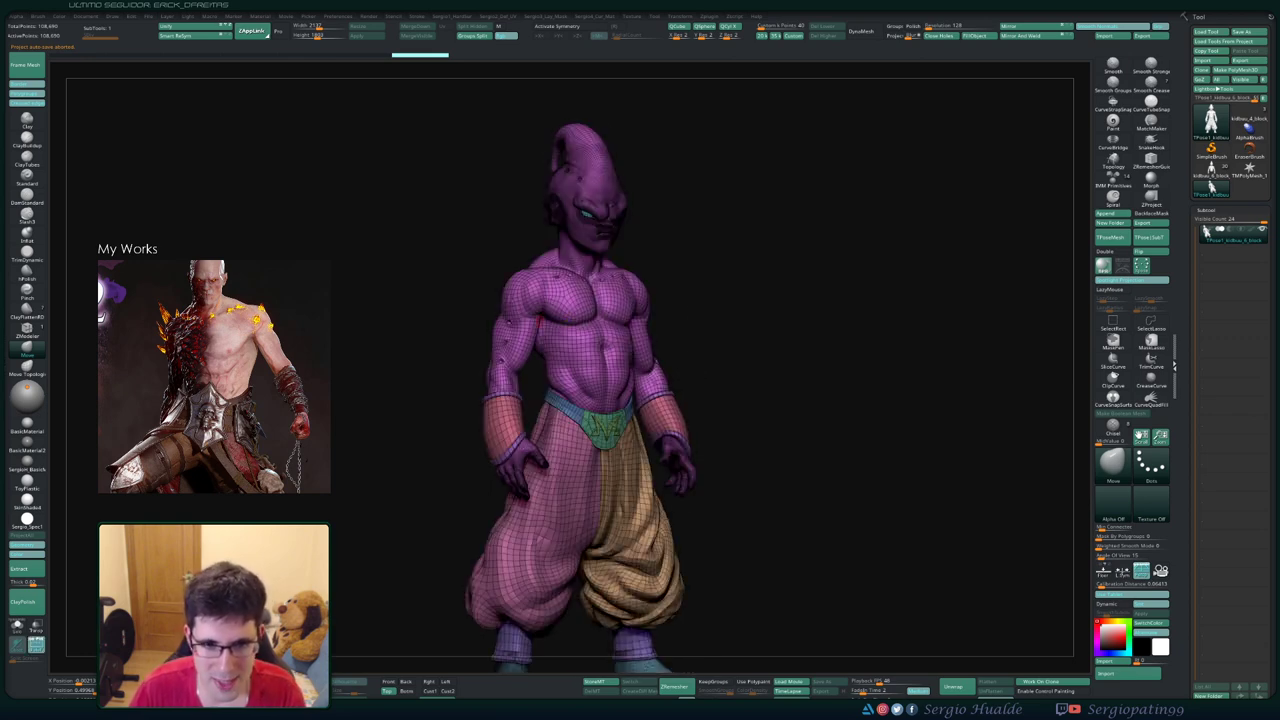
key(w)
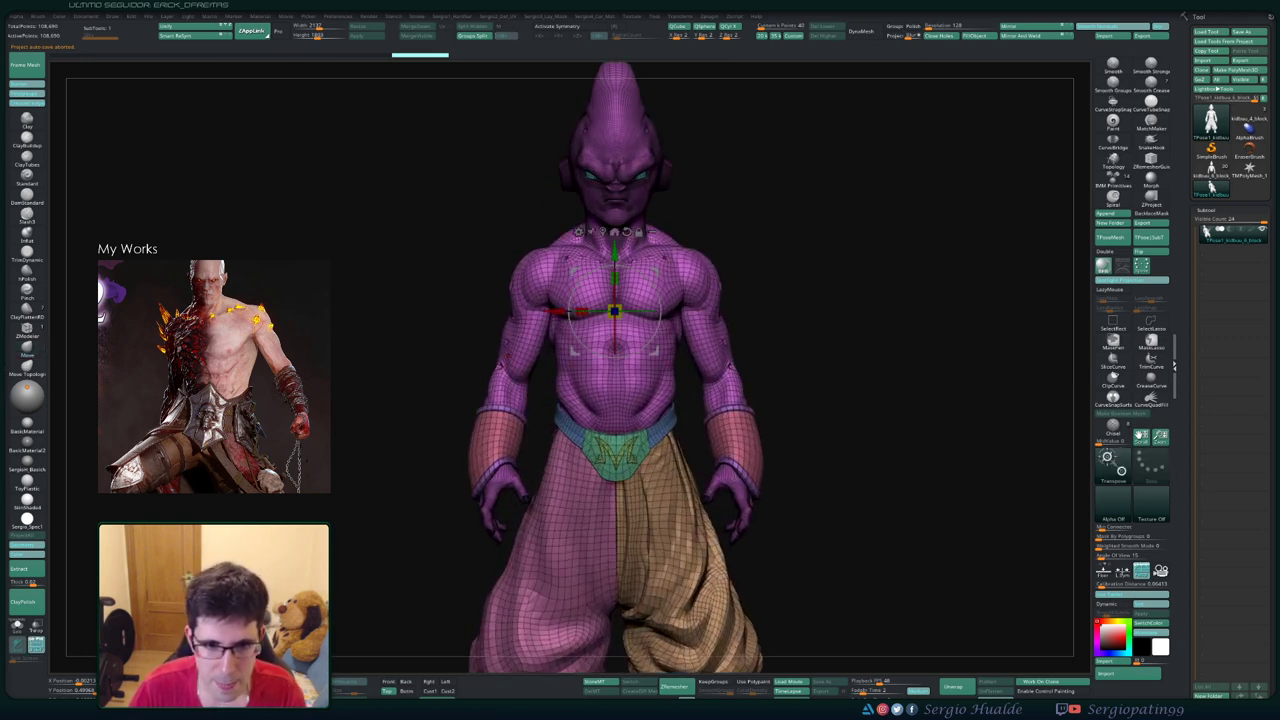
- Test ctrl-click masking around the left upper arm and shoulder, then clear the mask
ctrl+click(510, 370)
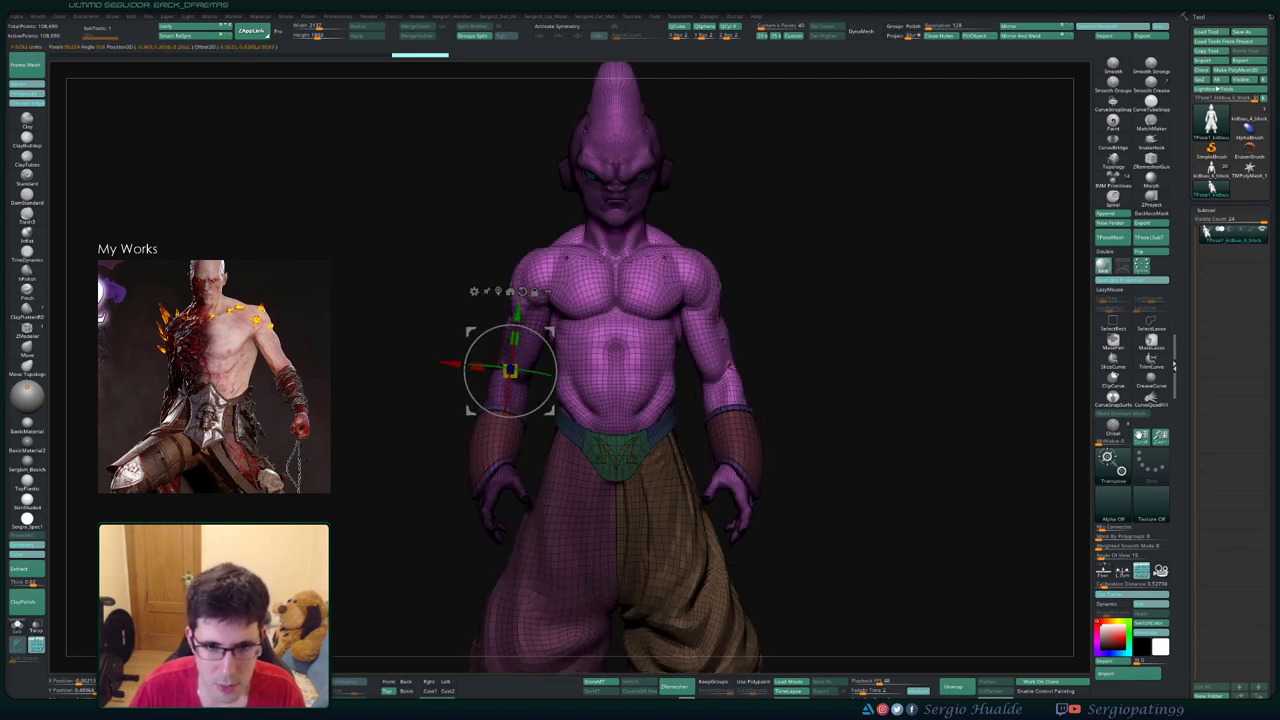
drag(850, 400, 950, 400)
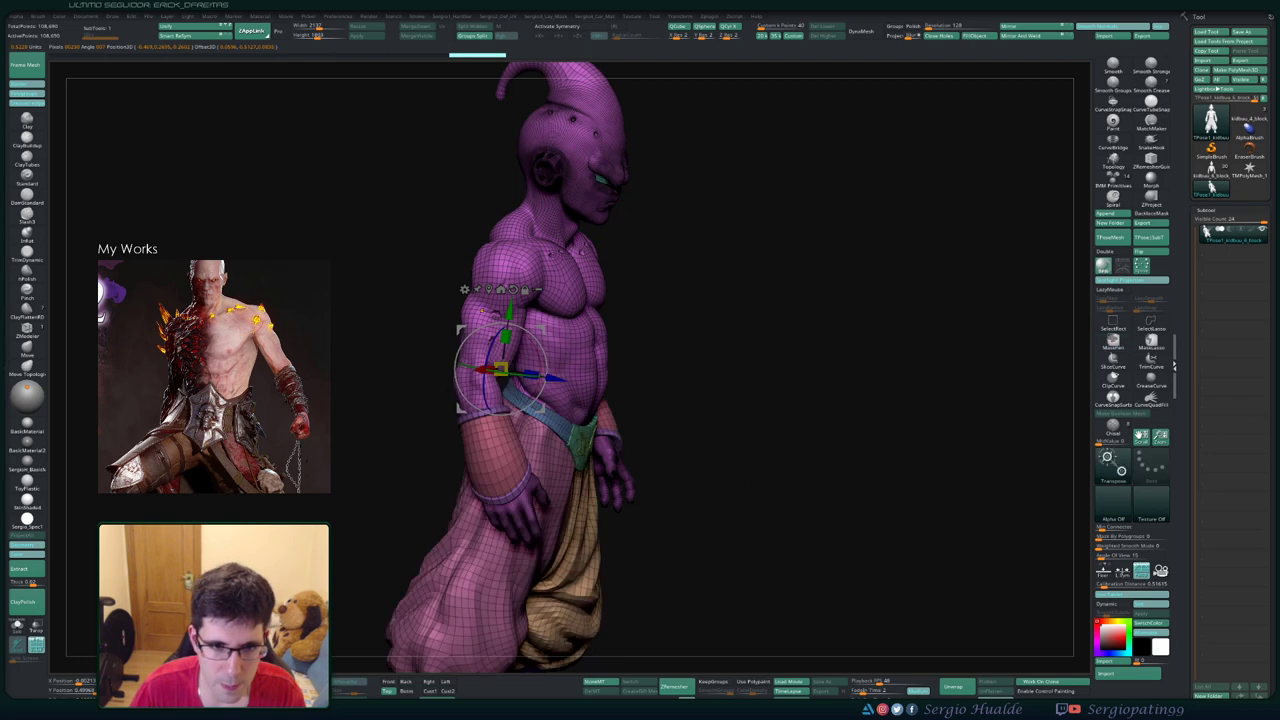
ctrl+click(480, 313)
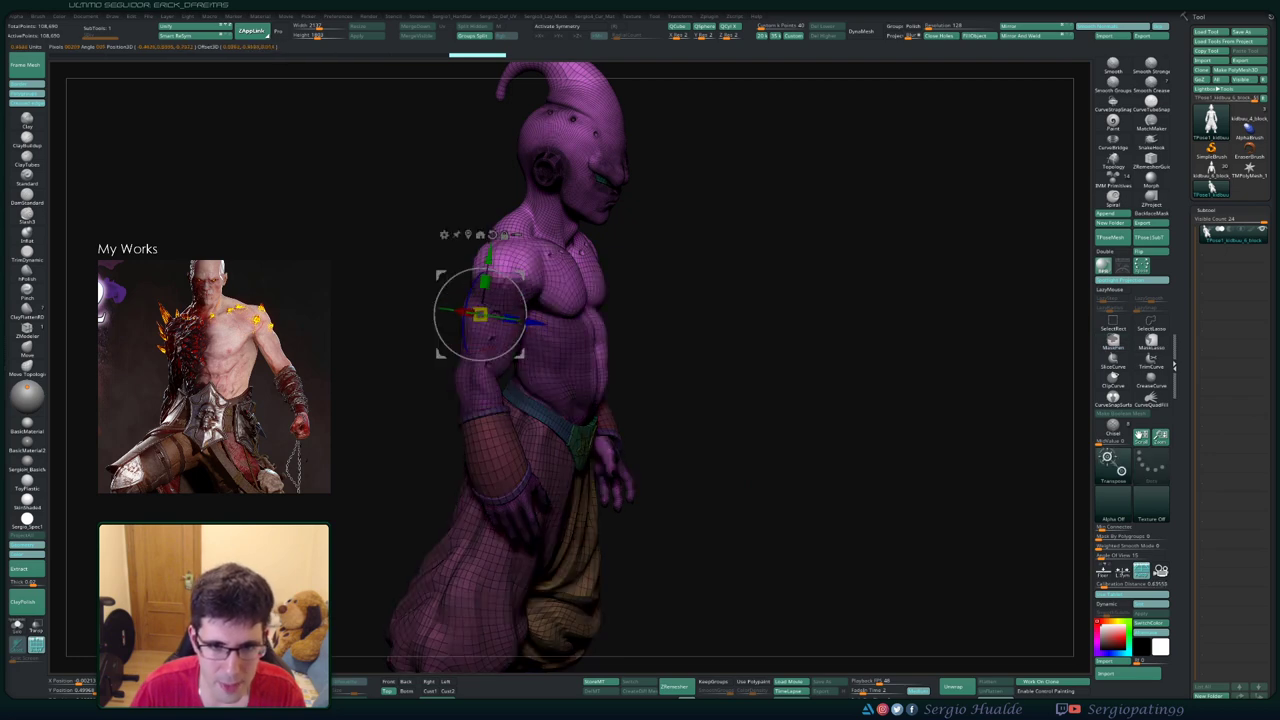
drag(800, 400, 960, 400)
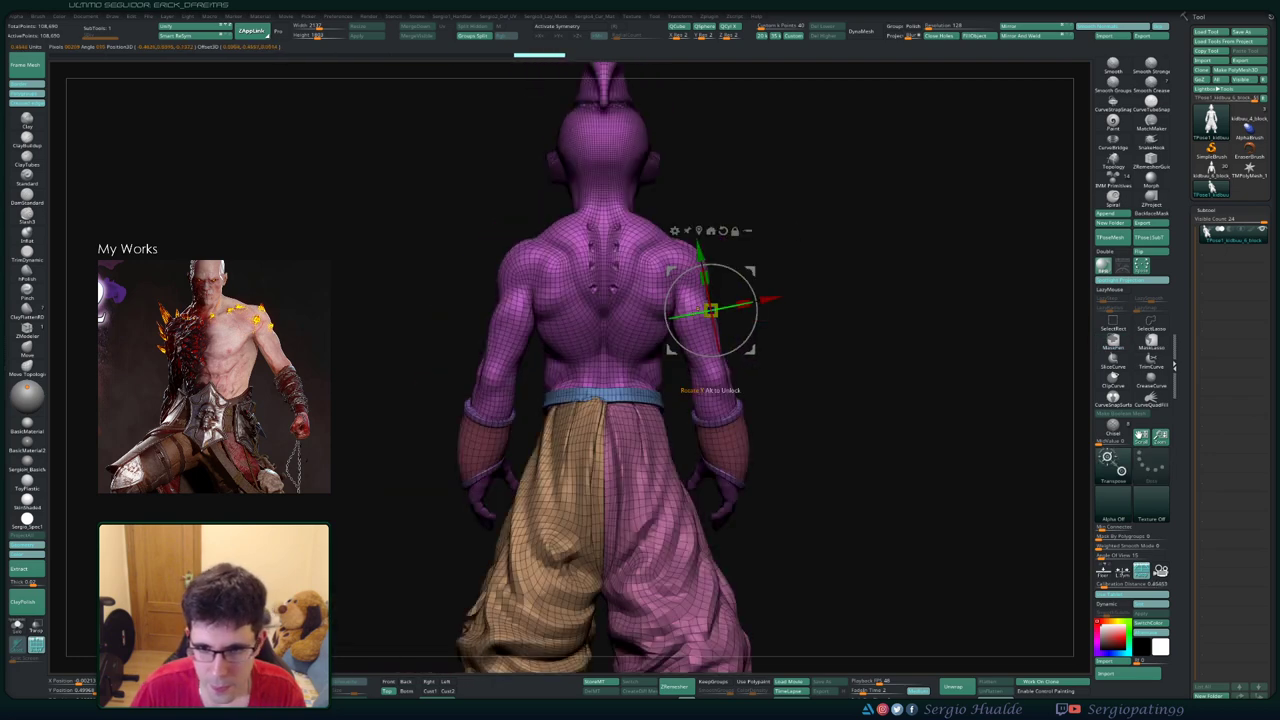
ctrl+click(720, 330)
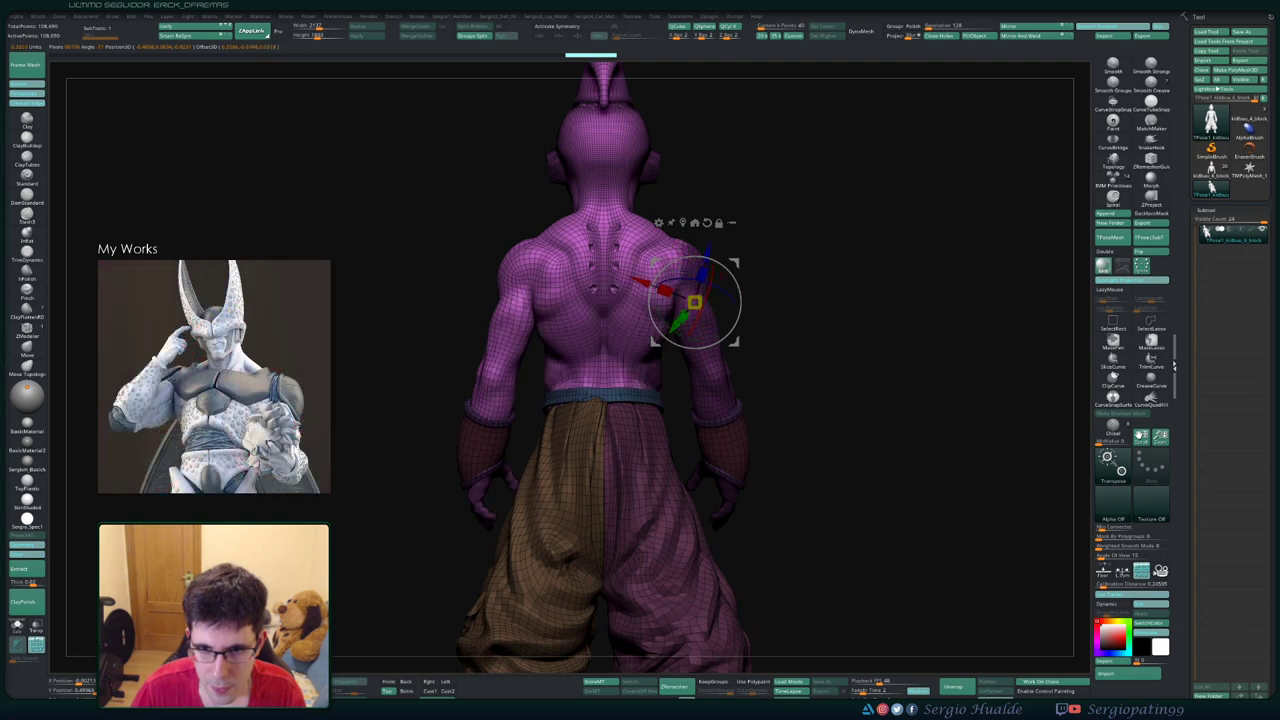
ctrl+click(694, 300)
mouse_move(750, 300)
ctrl+mouse_down()
mouse_move(770, 310)
mouse_move(726, 312)
ctrl+mouse_up()
key(q)
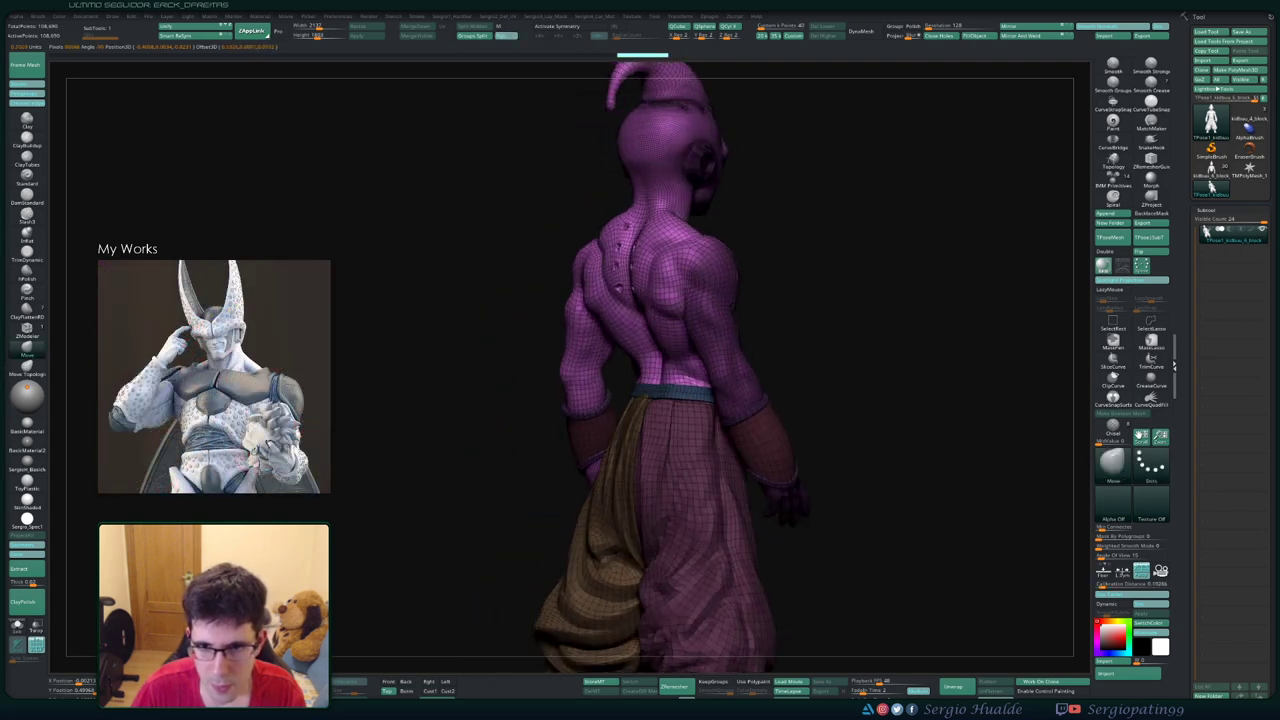
- Turn off the polygroup wireframe and hide the trousers and loincloth parts
key(shift+f)
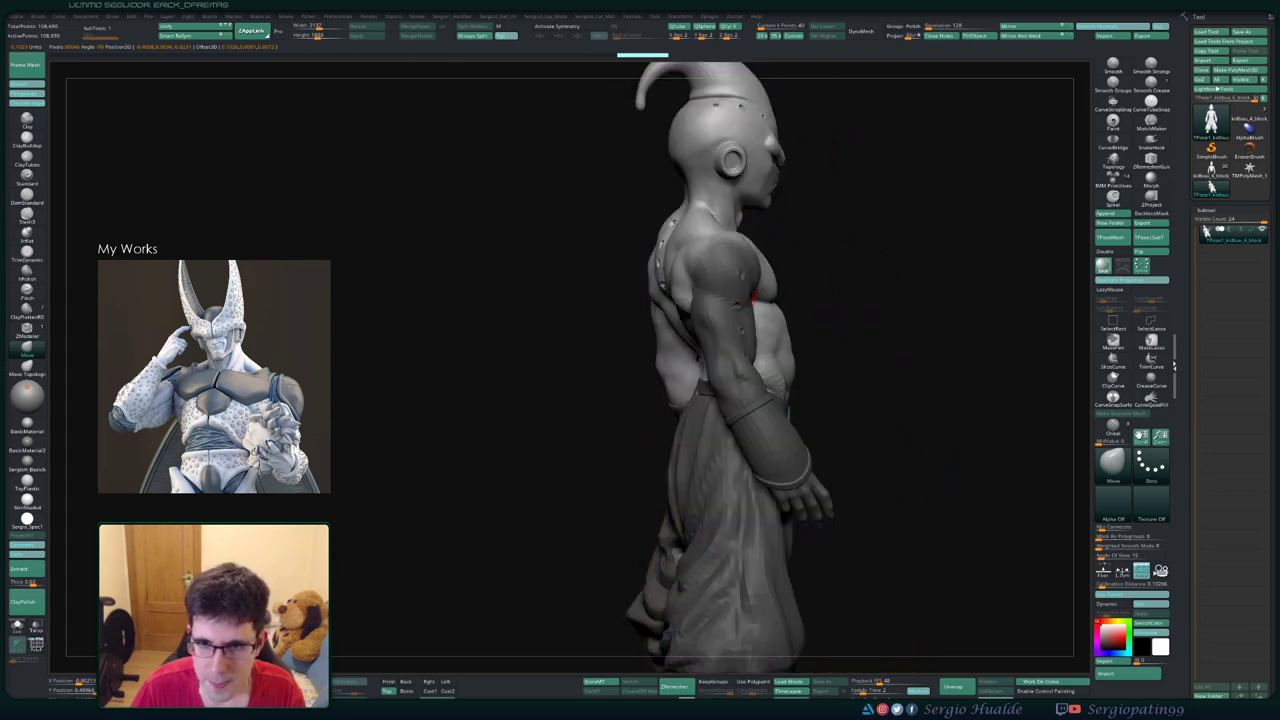
mouse_move(720, 312)
mouse_down()
mouse_move(590, 330)
mouse_move(641, 361)
mouse_up()
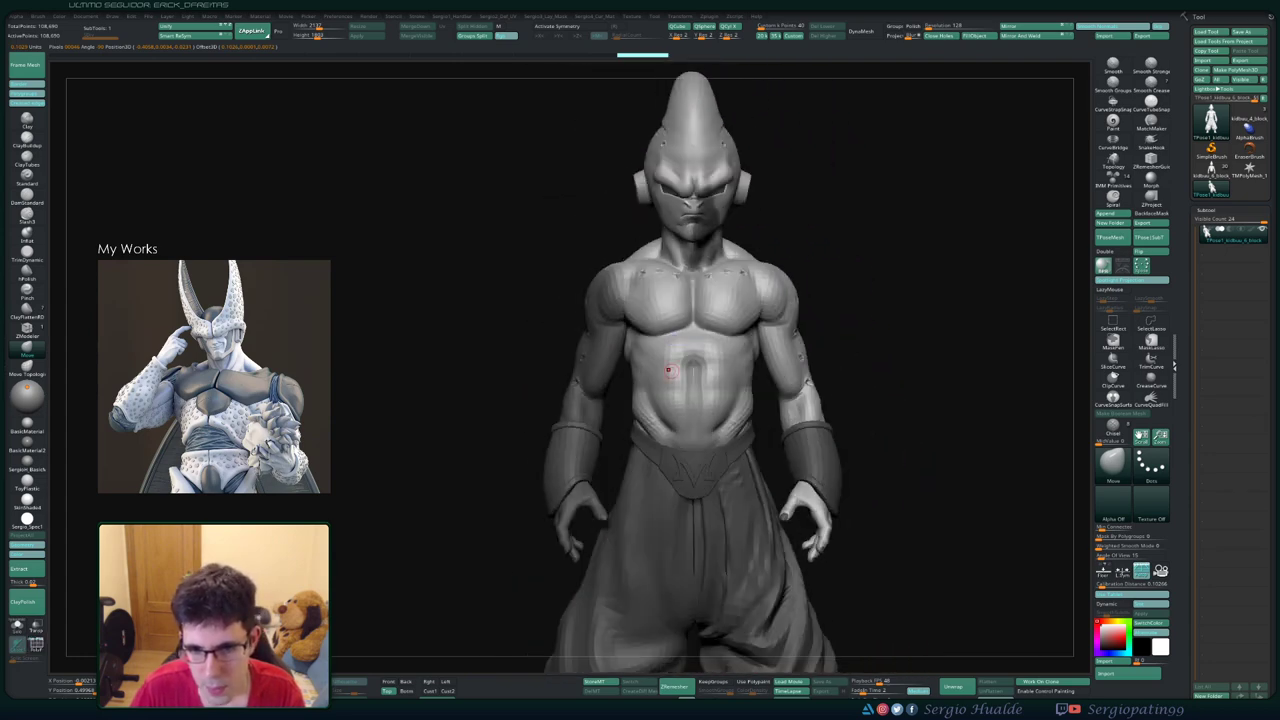
ctrl+shift+click(641, 361)
ctrl+shift+click(660, 345)
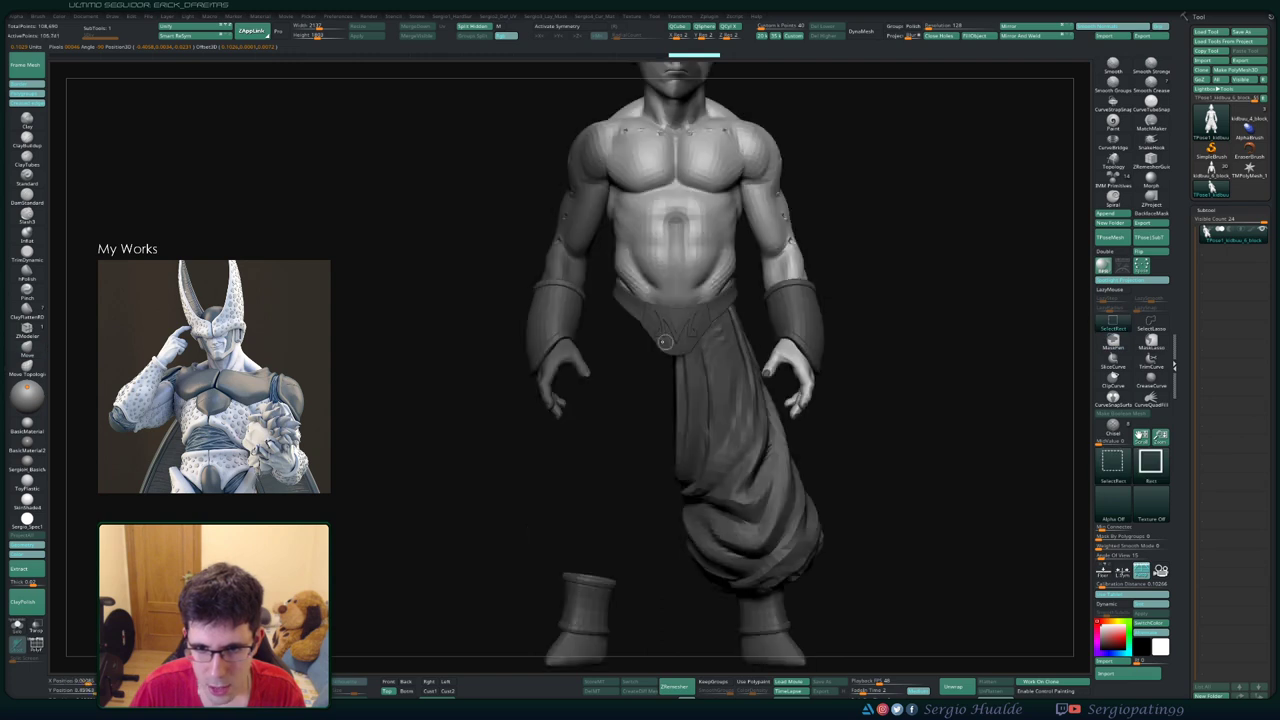
ctrl+alt+shift+click(699, 346)
ctrl+alt+shift+click(699, 346)
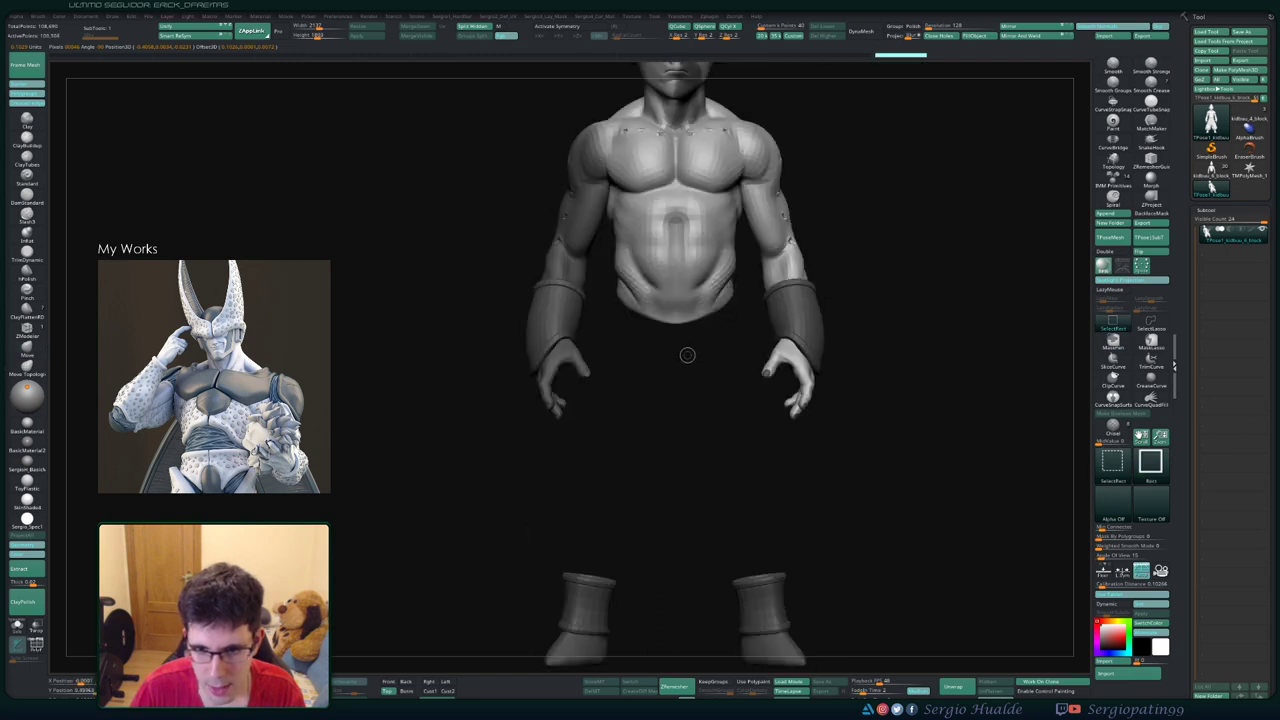
- Hide the boots with a SelectRect drag, then frame the remaining torso and head
alt+drag(660, 446, 629, 286)
mouse_move(804, 334)
ctrl+alt+shift+mouse_down()
mouse_move(420, 539)
mouse_move(430, 650)
ctrl+alt+shift+mouse_up()
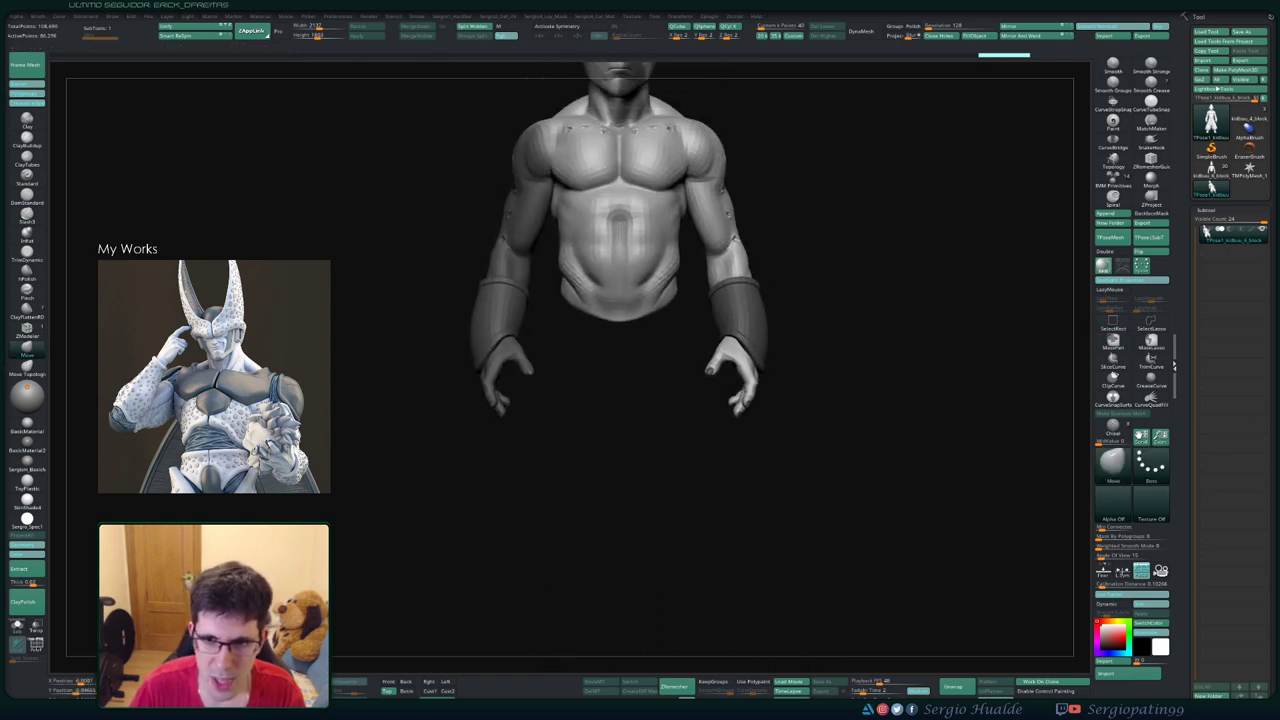
ctrl+drag(820, 268, 687, 428)
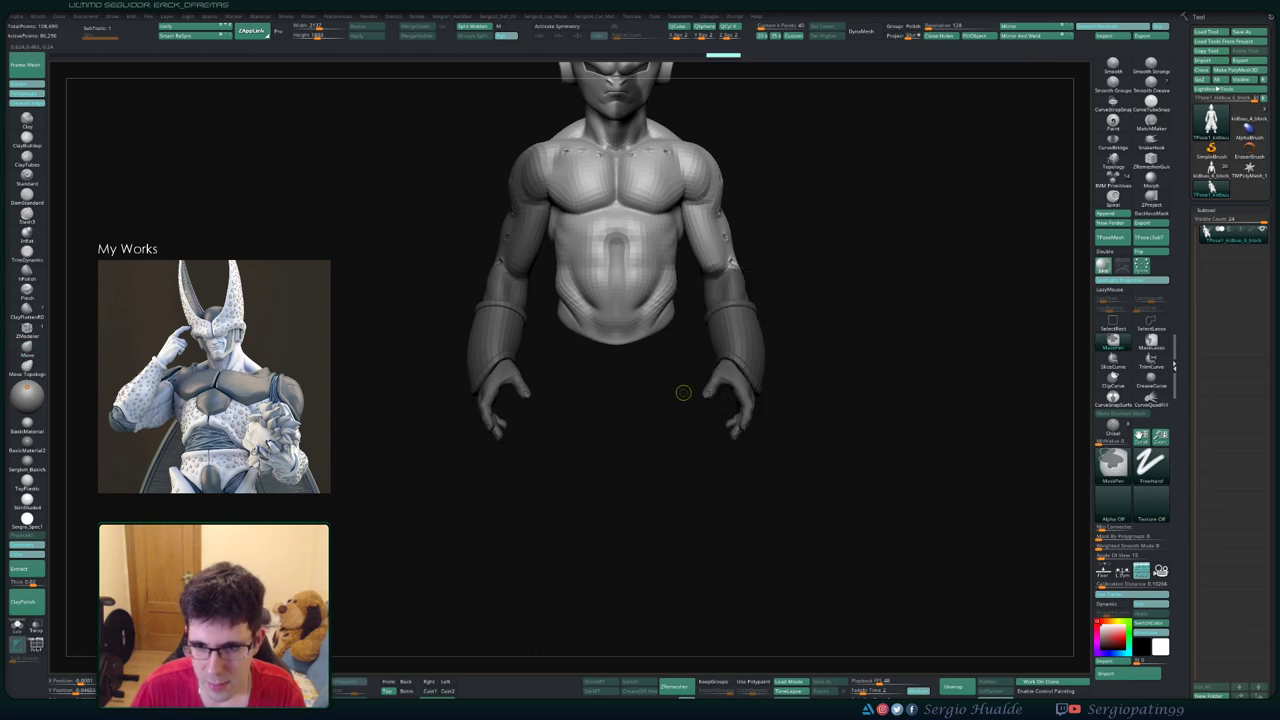
ctrl+alt+drag(817, 274, 694, 398)
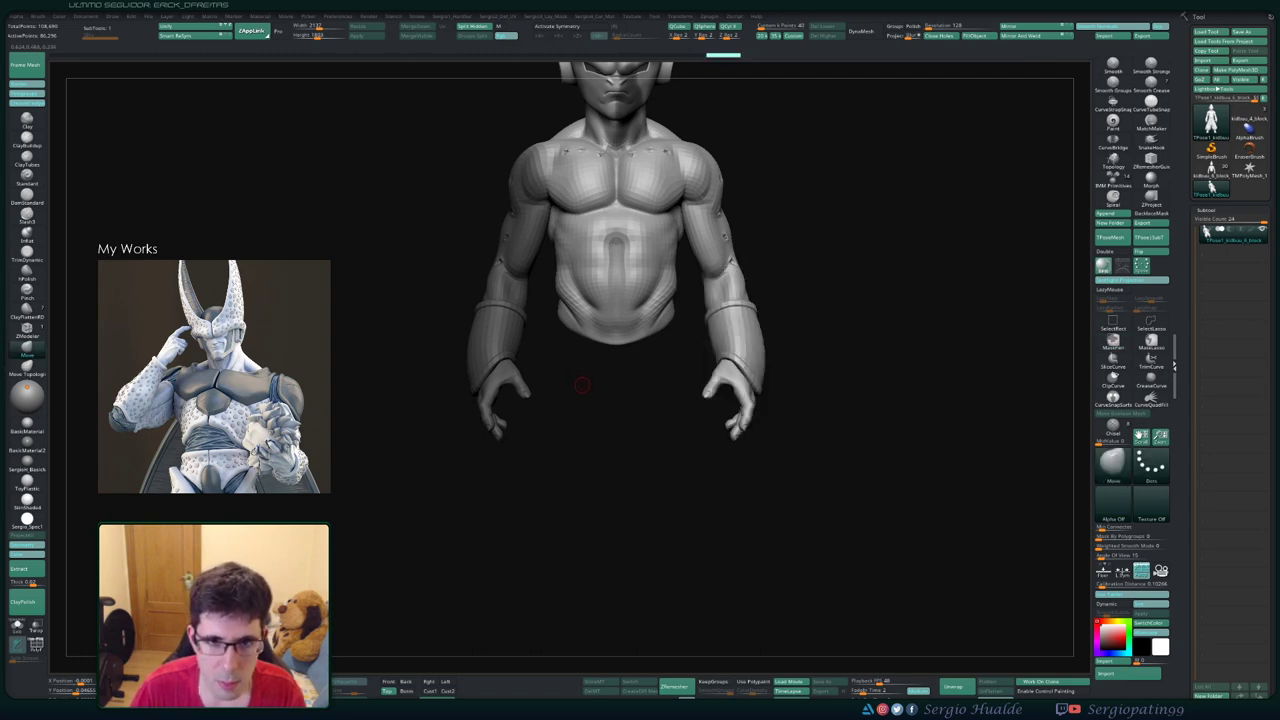
key(f)
mouse_move(754, 106)
ctrl+mouse_down()
mouse_move(580, 388)
mouse_move(700, 400)
mouse_move(686, 357)
ctrl+mouse_up()
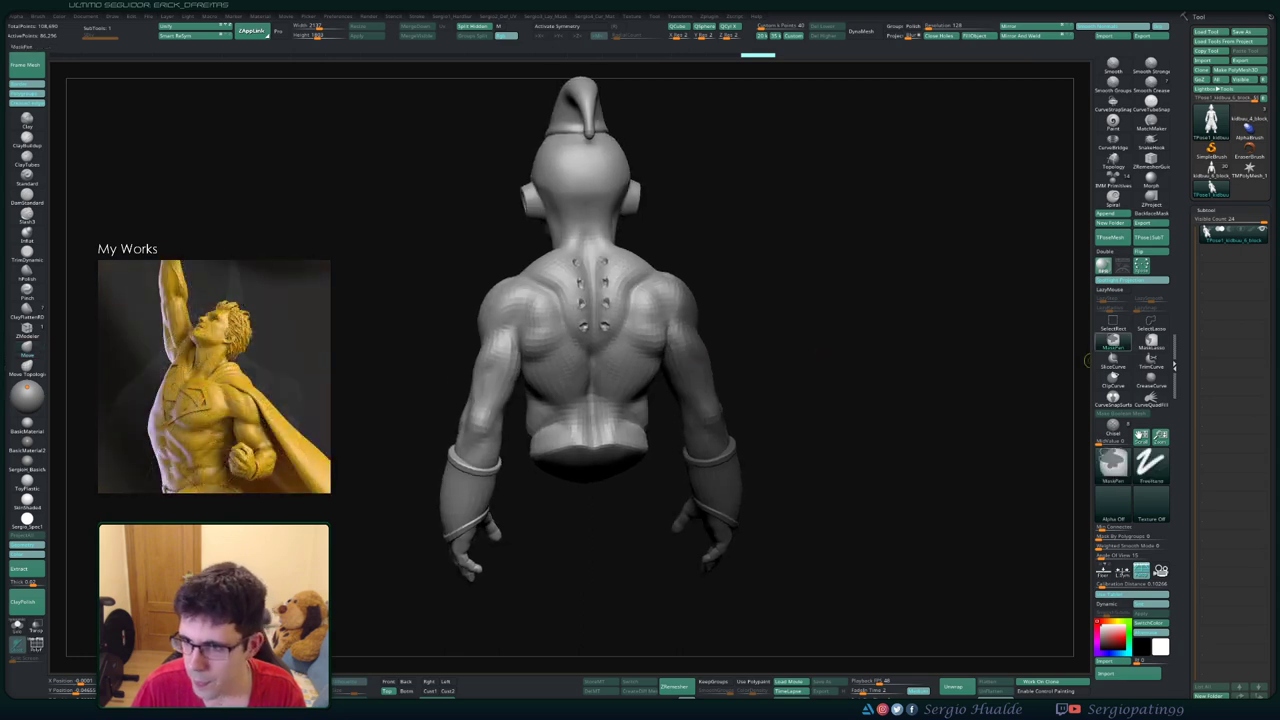
- Turn off Polyframe and mask the body, inverting the mask so only one arm is free
click(1113, 330)
click(1091, 348)
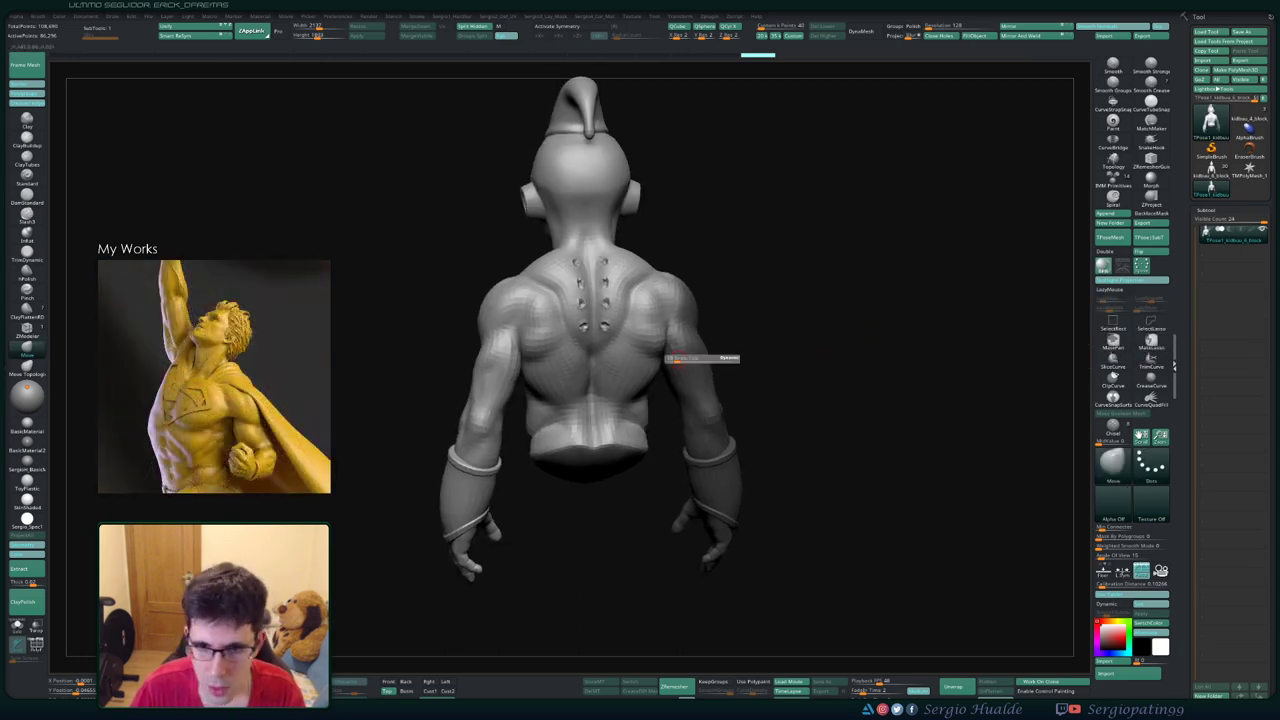
ctrl+shift+drag(700, 280, 704, 344)
mouse_move(850, 300)
mouse_down()
mouse_move(784, 342)
mouse_move(620, 350)
mouse_up()
key(shift+f)
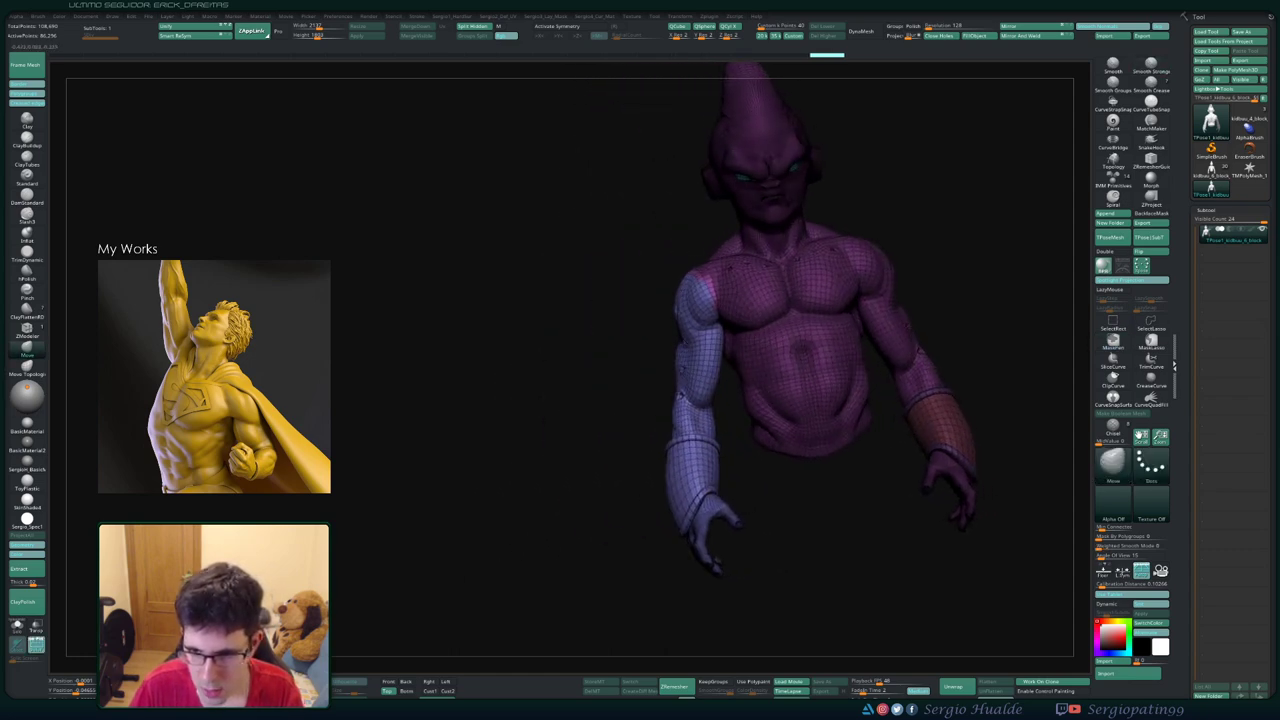
key(shift+f)
alt+drag(624, 304, 670, 375)
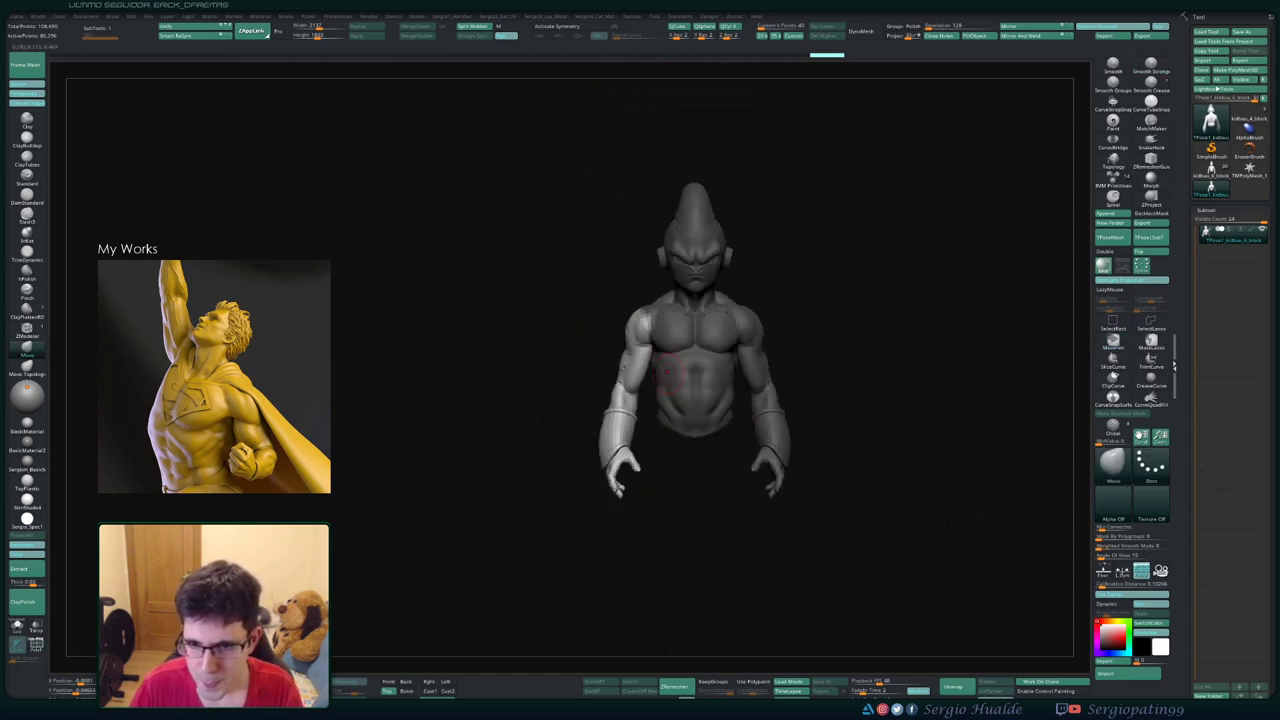
key(f)
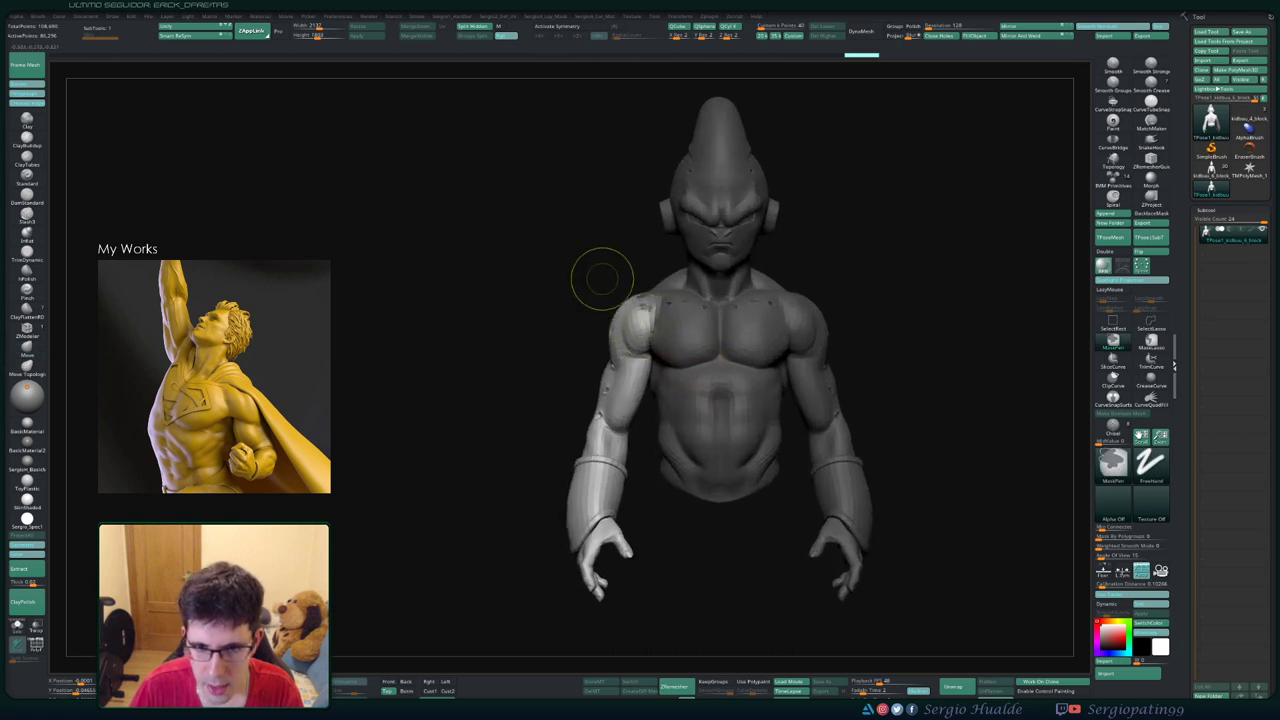
ctrl+click(601, 278)
ctrl+click(615, 312)
shift+drag(560, 330, 760, 335)
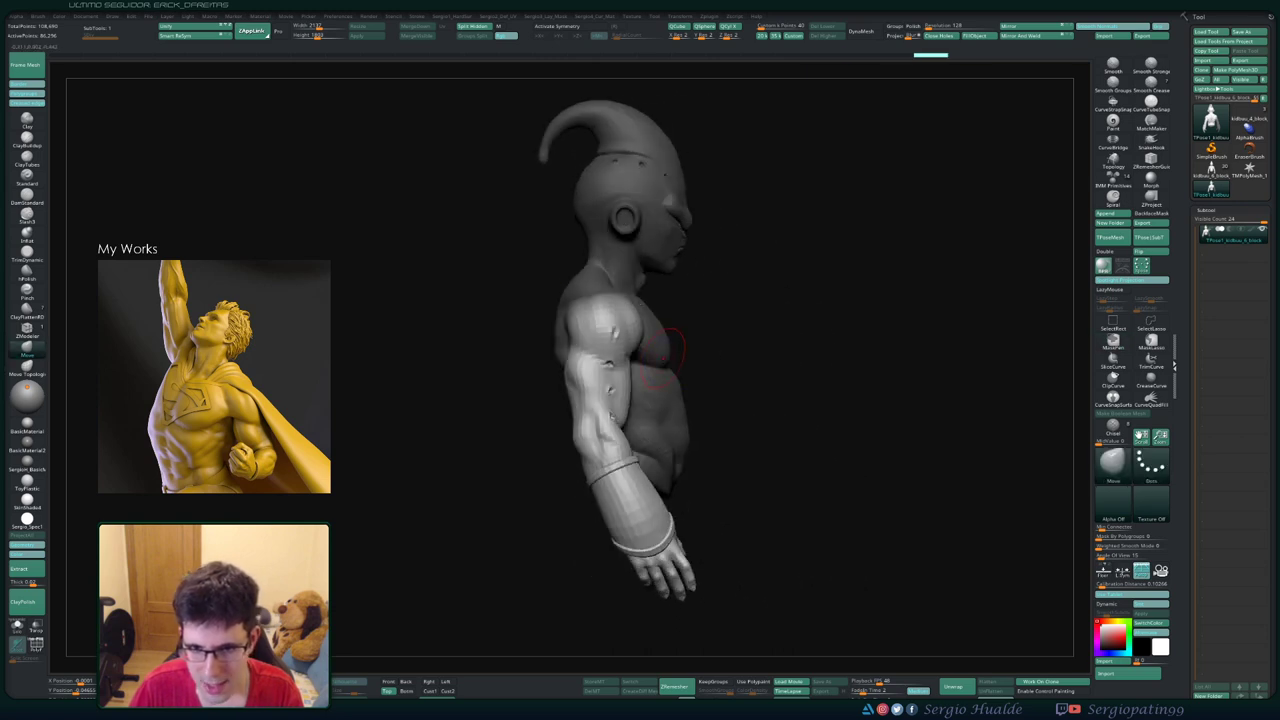
- With Transpose, rotate the free arm up around the shoulder until it points straight forward
key(w)
mouse_move(610, 360)
alt+mouse_down()
mouse_move(605, 330)
mouse_move(648, 371)
mouse_move(681, 307)
mouse_move(642, 318)
mouse_move(644, 330)
alt+mouse_up()
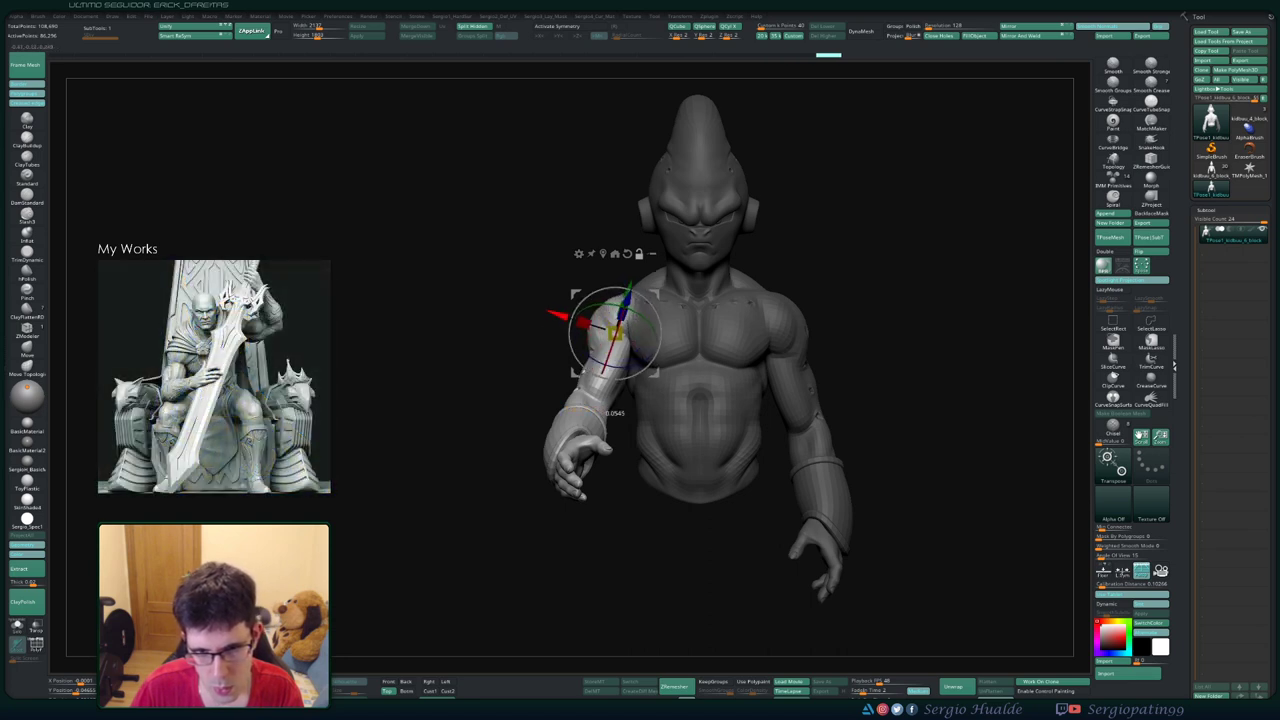
drag(645, 365, 650, 372)
mouse_move(605, 410)
mouse_down()
mouse_move(612, 420)
mouse_move(600, 400)
mouse_move(650, 398)
mouse_move(604, 390)
mouse_up()
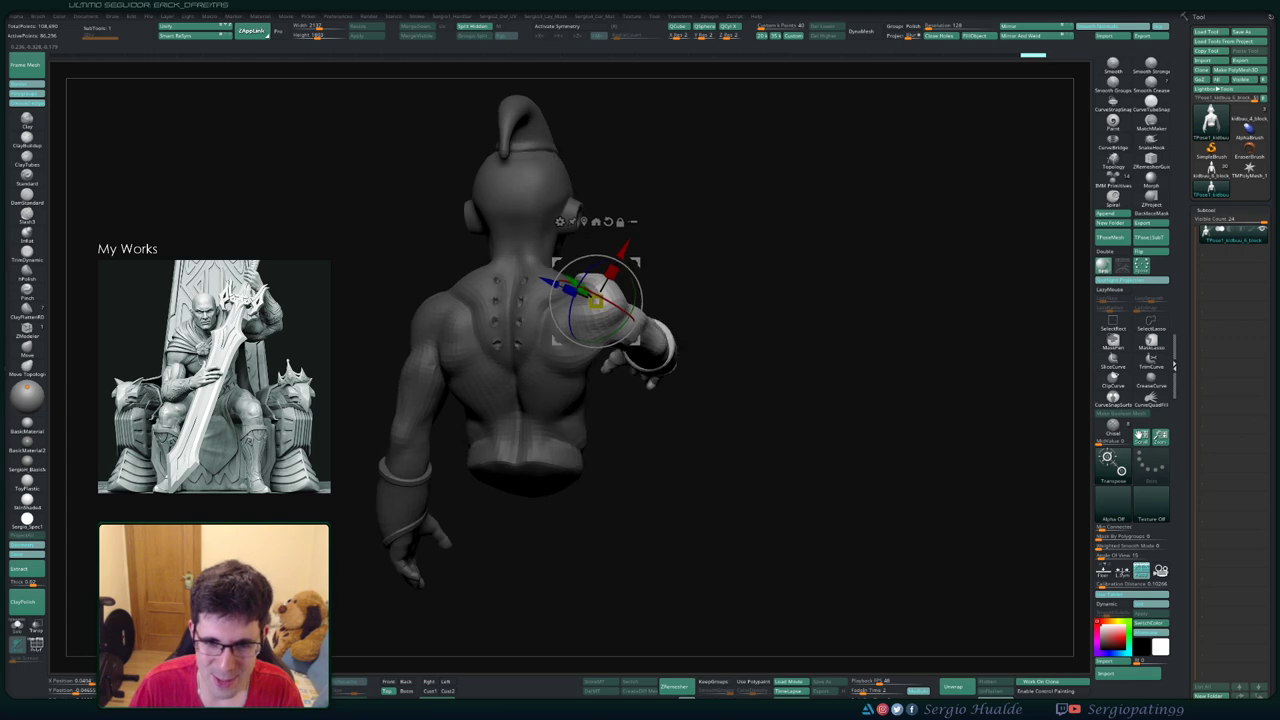
drag(720, 420, 700, 450)
drag(610, 395, 596, 382)
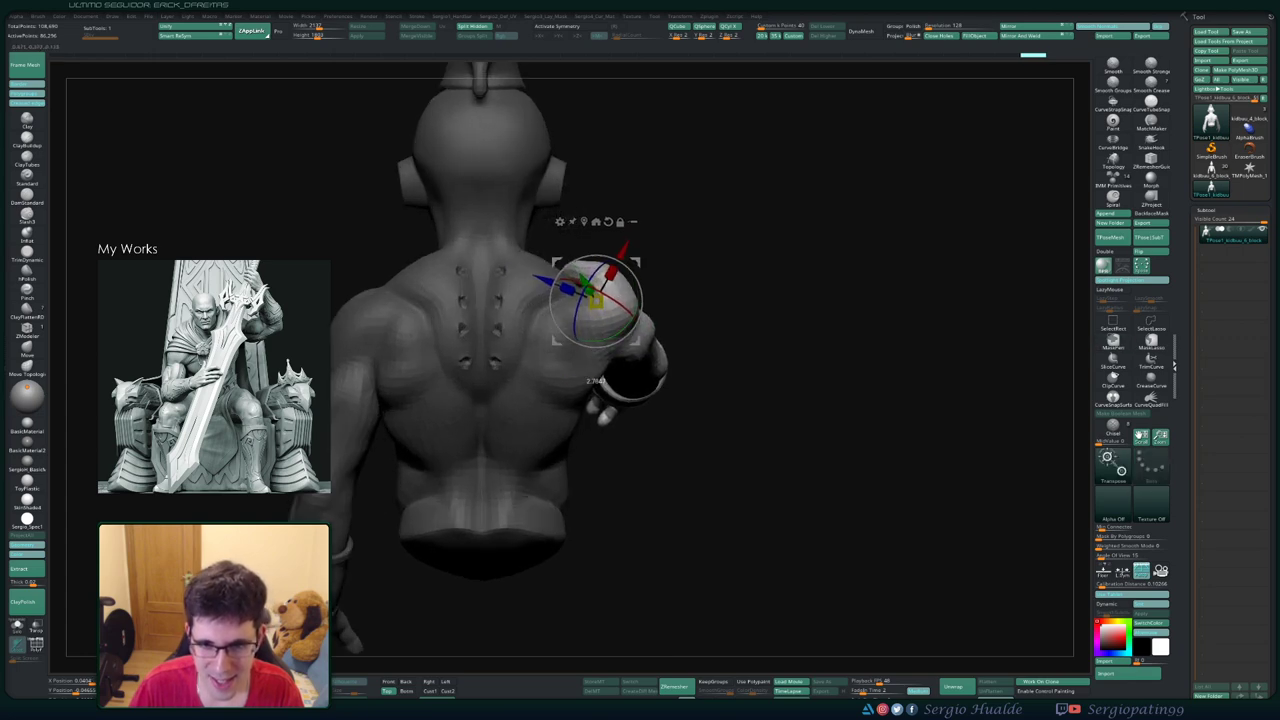
mouse_move(820, 400)
mouse_down()
mouse_move(880, 410)
mouse_move(840, 430)
mouse_move(860, 470)
mouse_move(880, 440)
mouse_up()
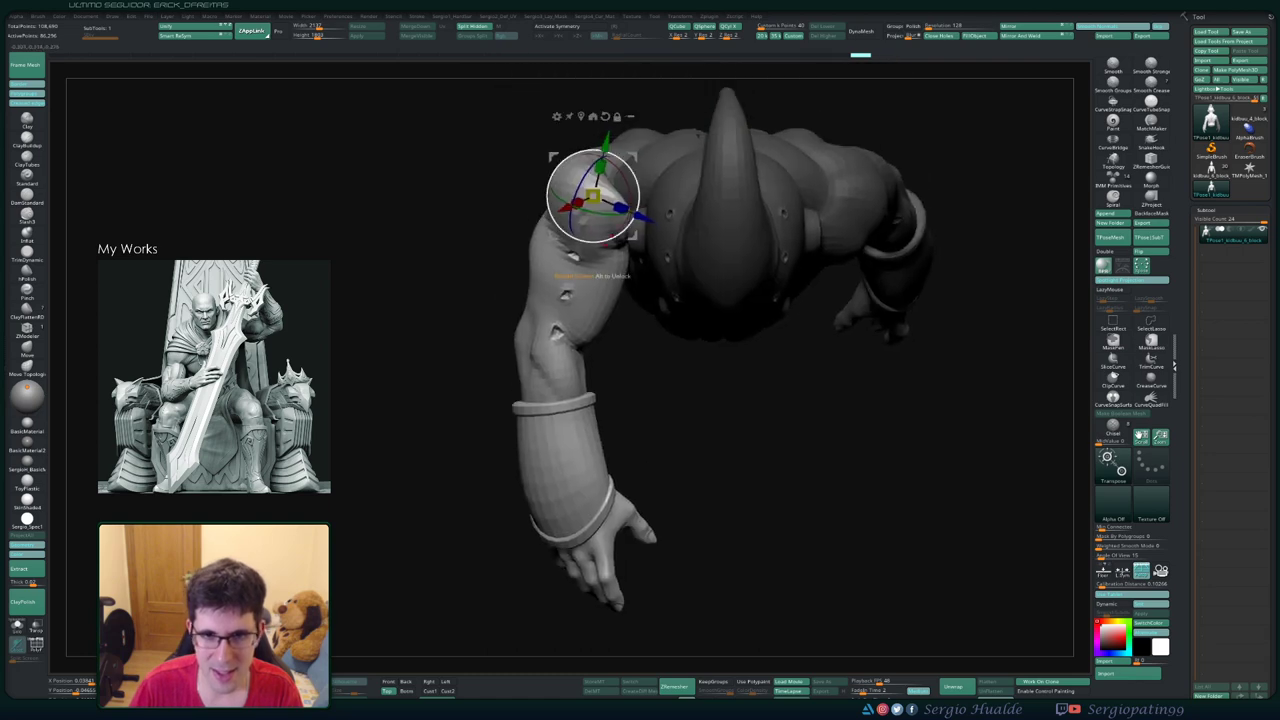
drag(596, 280, 612, 300)
mouse_move(880, 420)
mouse_down()
mouse_move(551, 421)
mouse_move(620, 425)
mouse_move(558, 410)
mouse_move(560, 378)
mouse_up()
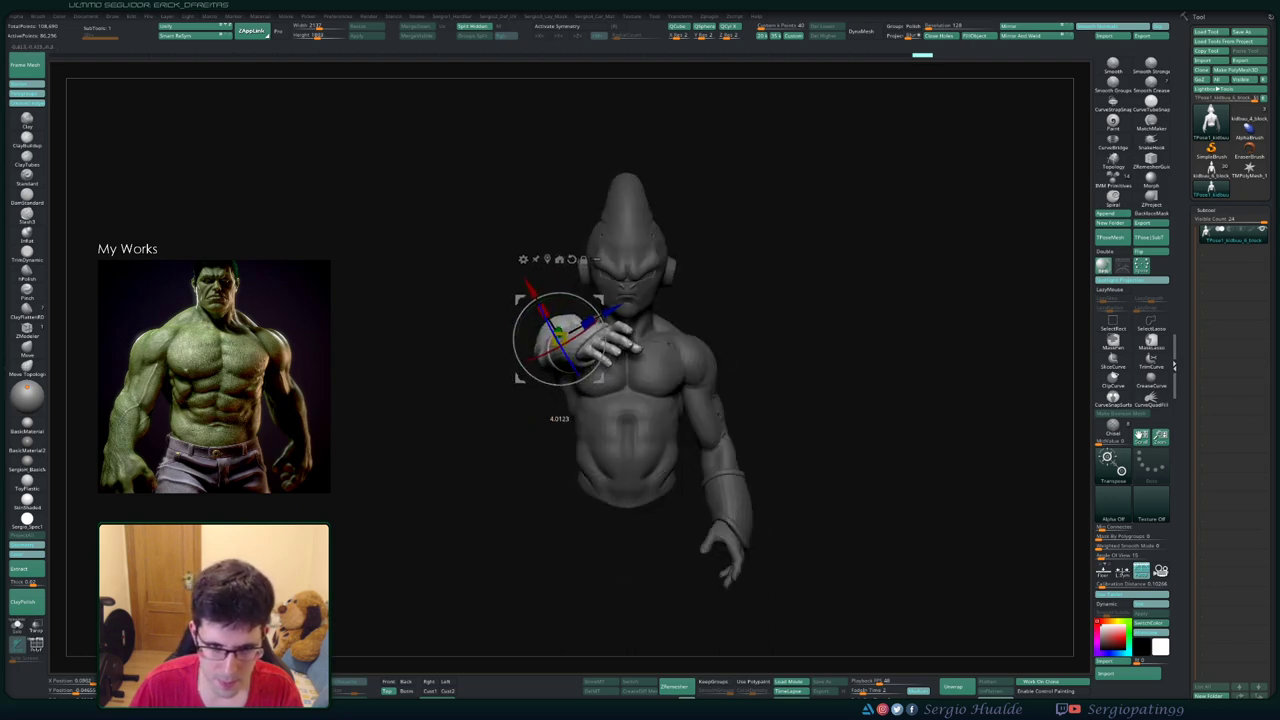
drag(820, 420, 640, 425)
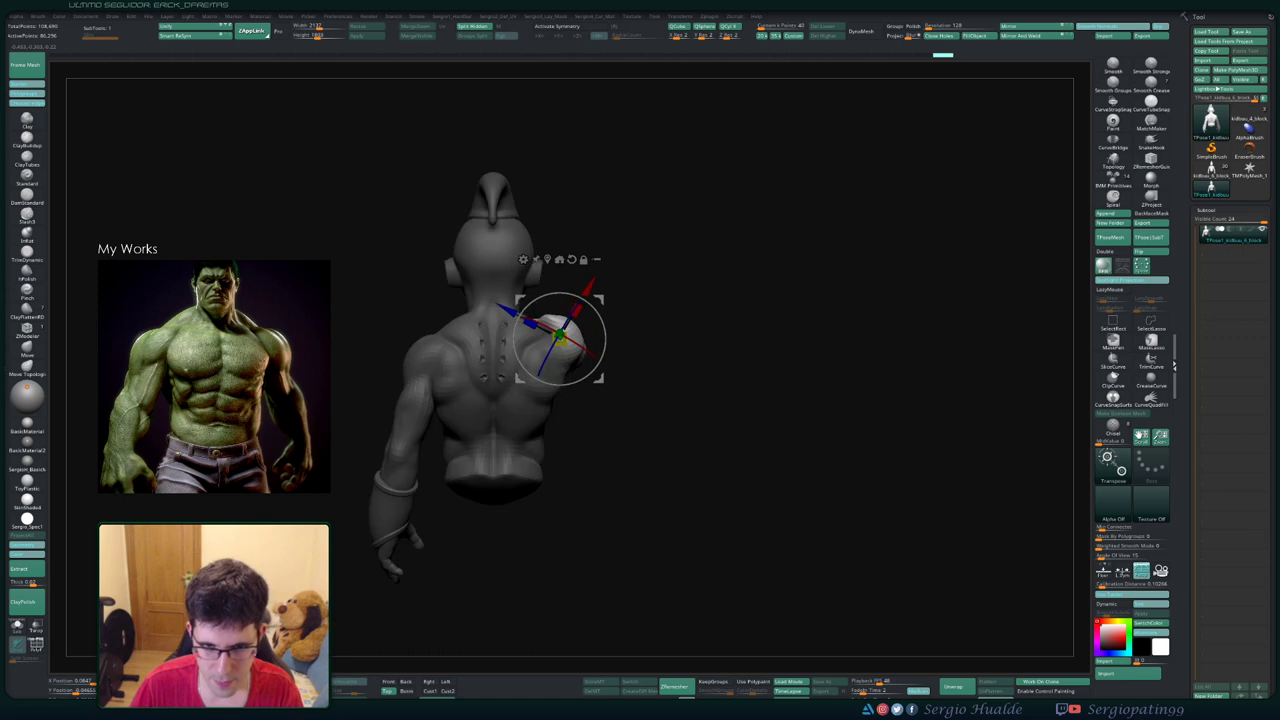
alt+drag(584, 390, 780, 390)
- Orbit the model to check the forward-reaching arm from the side and from above
key(q)
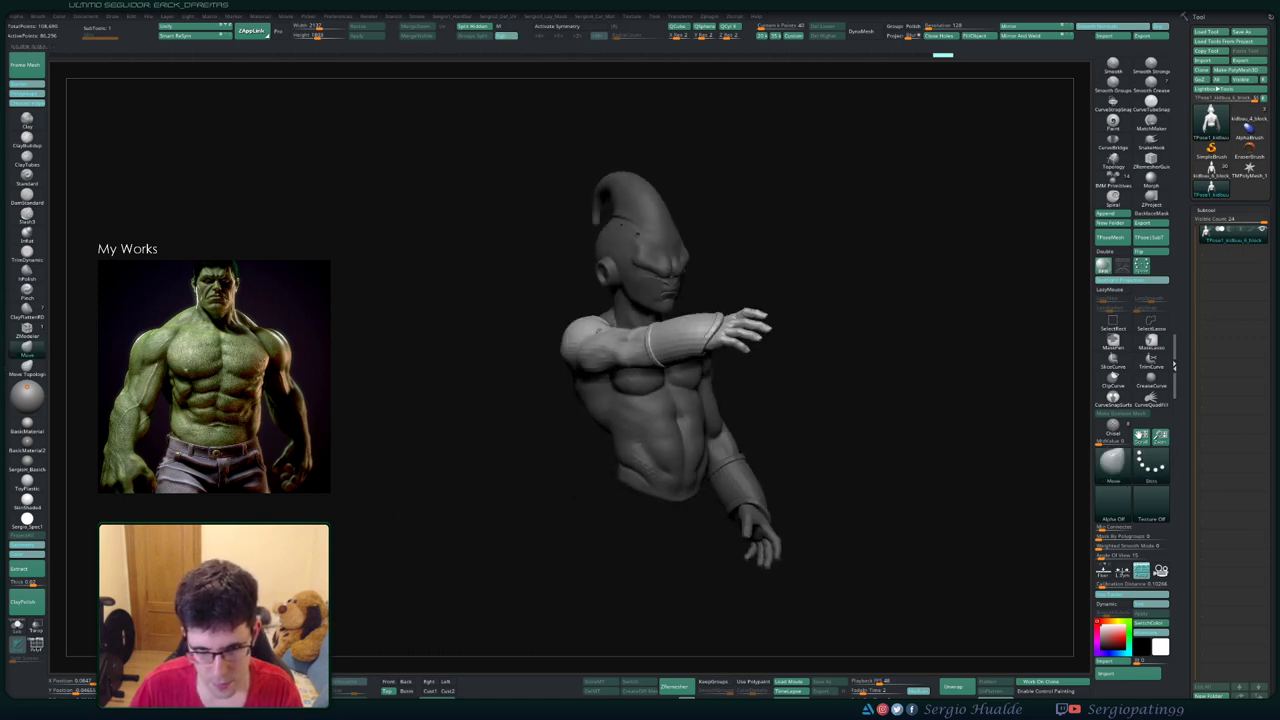
drag(531, 400, 811, 300)
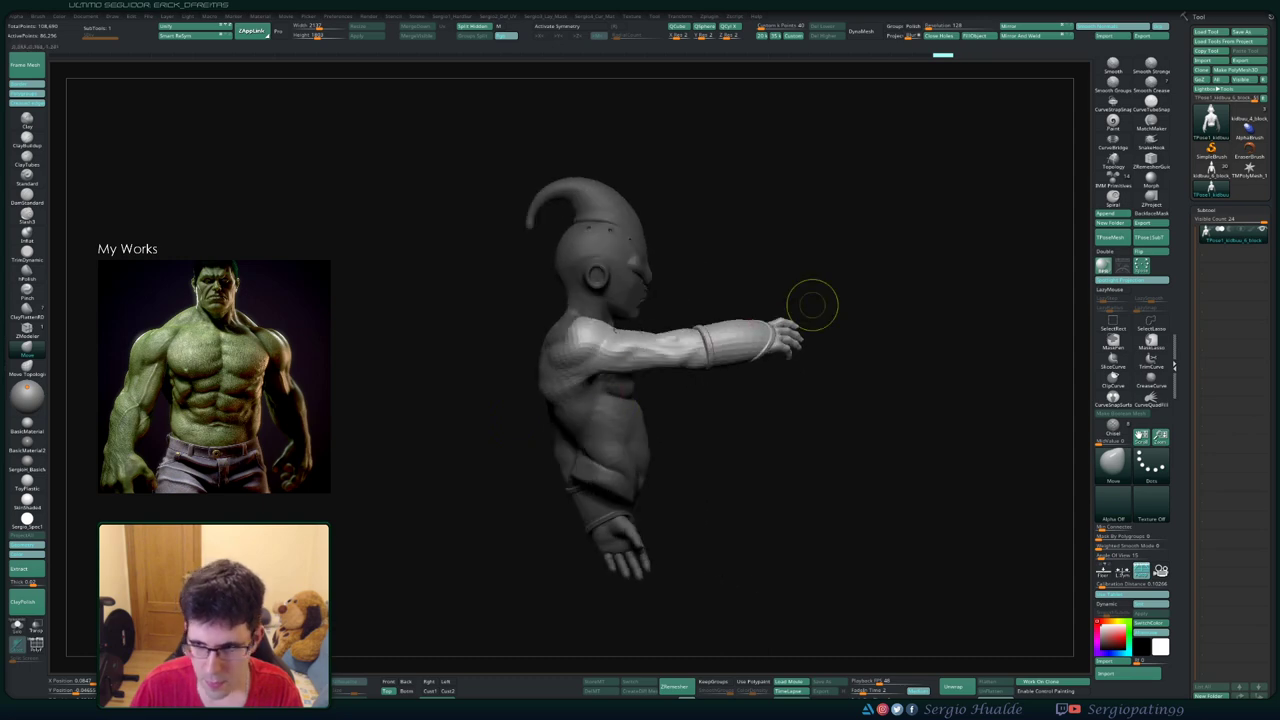
alt+drag(716, 297, 692, 265)
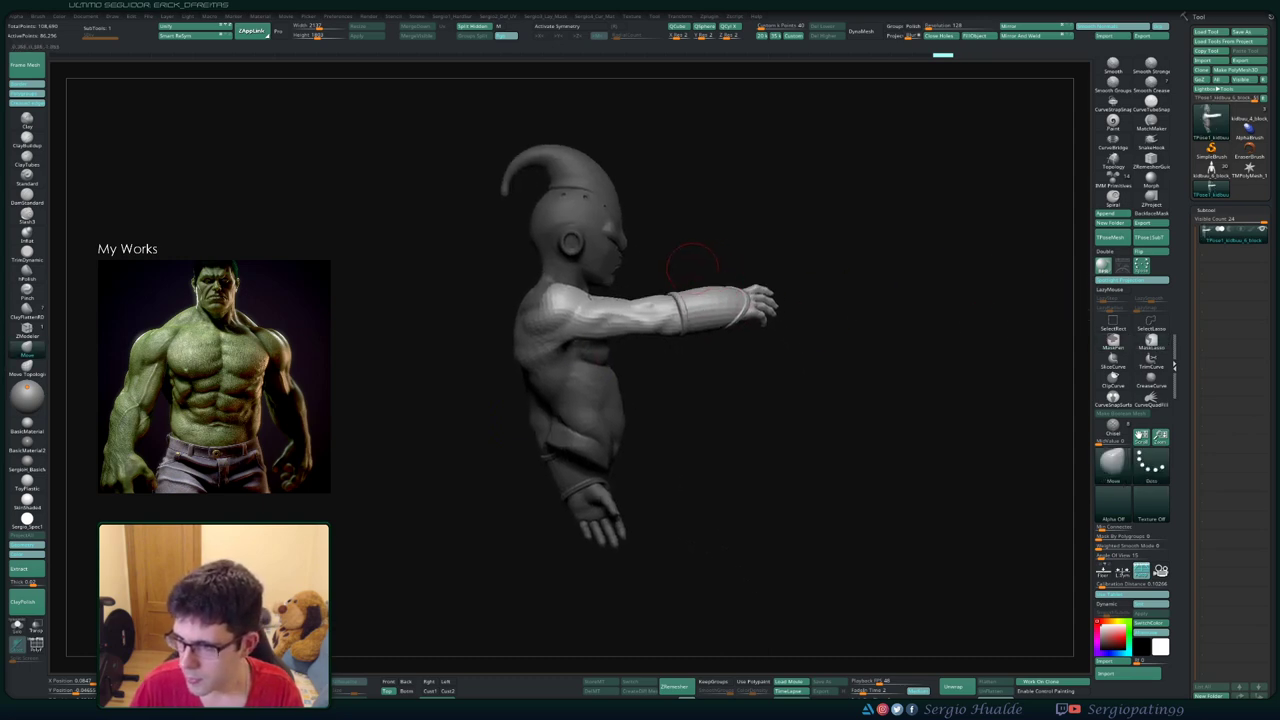
drag(770, 231, 707, 380)
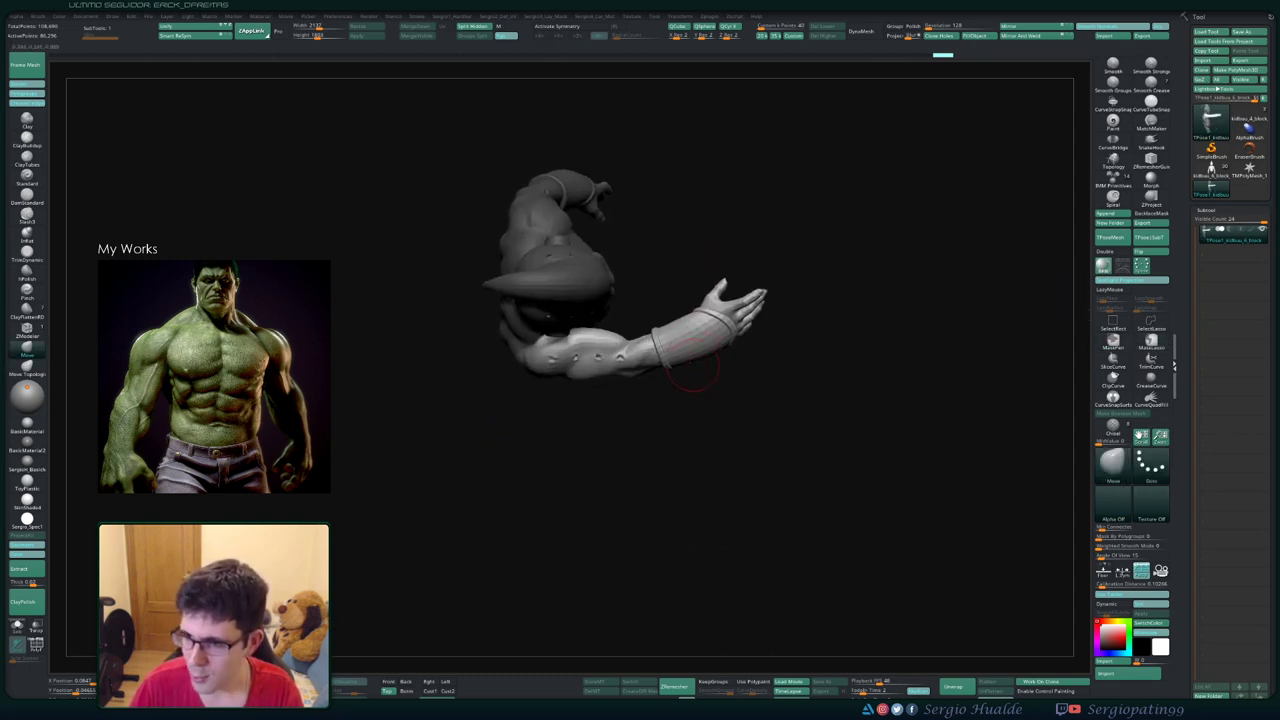
mouse_move(632, 403)
mouse_down()
mouse_move(622, 372)
mouse_move(557, 422)
mouse_up()
- Reinvert the mask onto the body and stretch the forearm longer along the arm with Transpose
ctrl+click(557, 423)
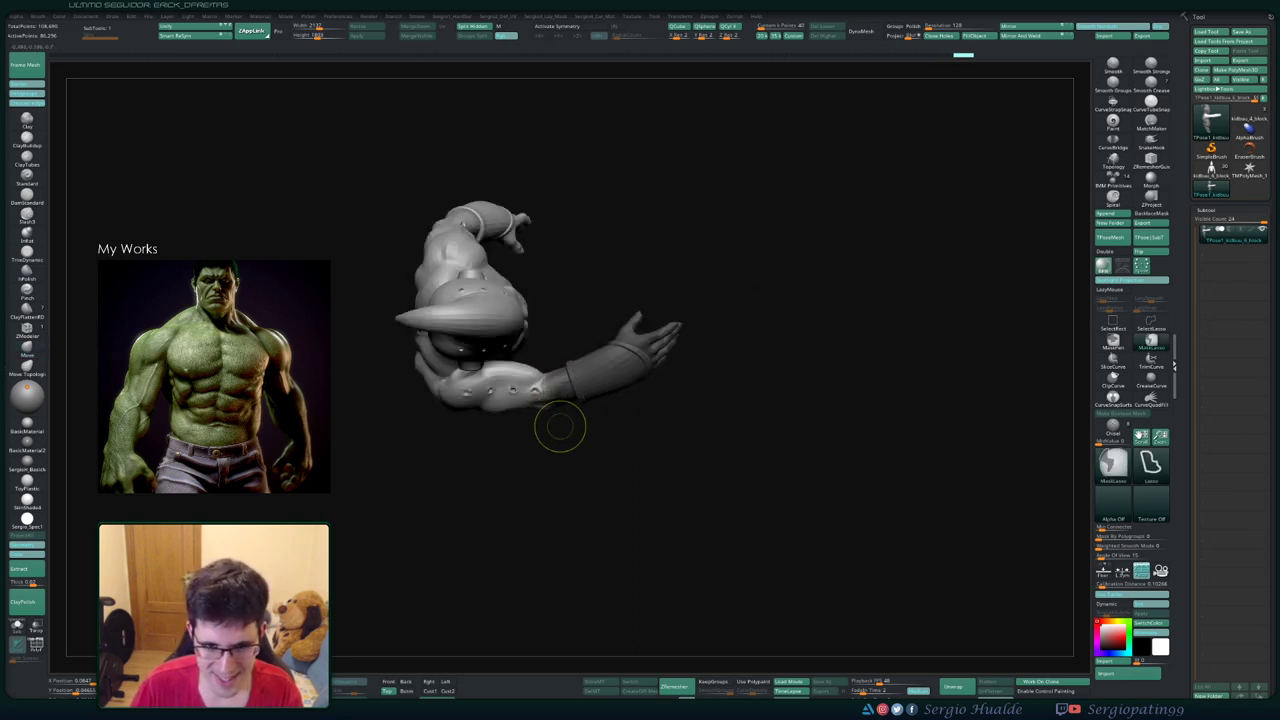
ctrl+click(555, 415)
ctrl+click(560, 432)
ctrl+click(562, 436)
key(w)
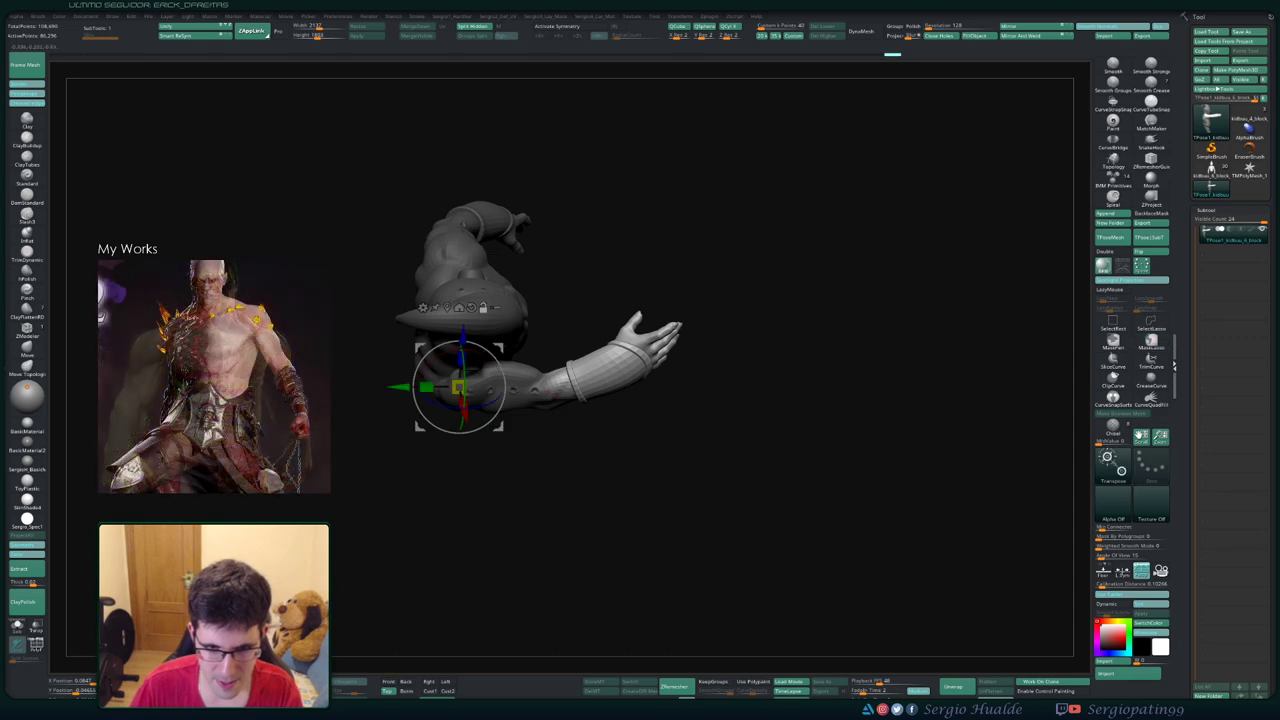
drag(545, 425, 538, 440)
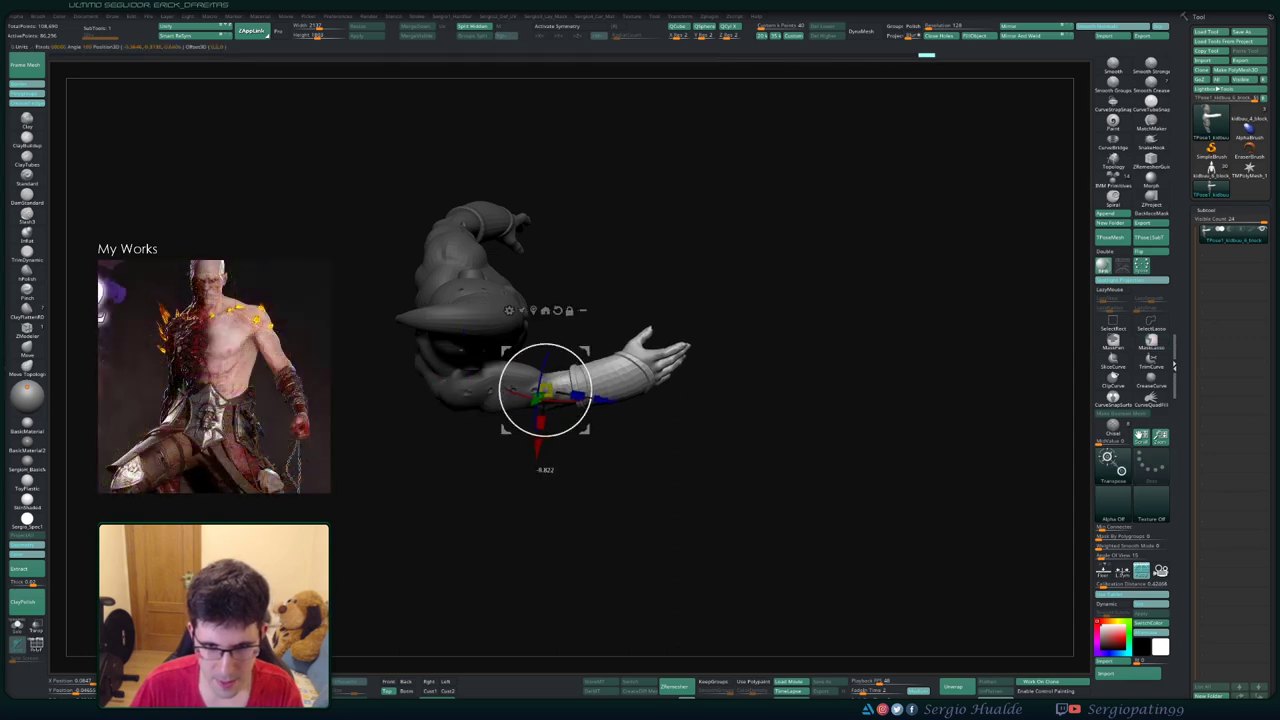
mouse_move(820, 300)
mouse_down()
mouse_move(850, 490)
mouse_move(950, 492)
mouse_up()
key(q)
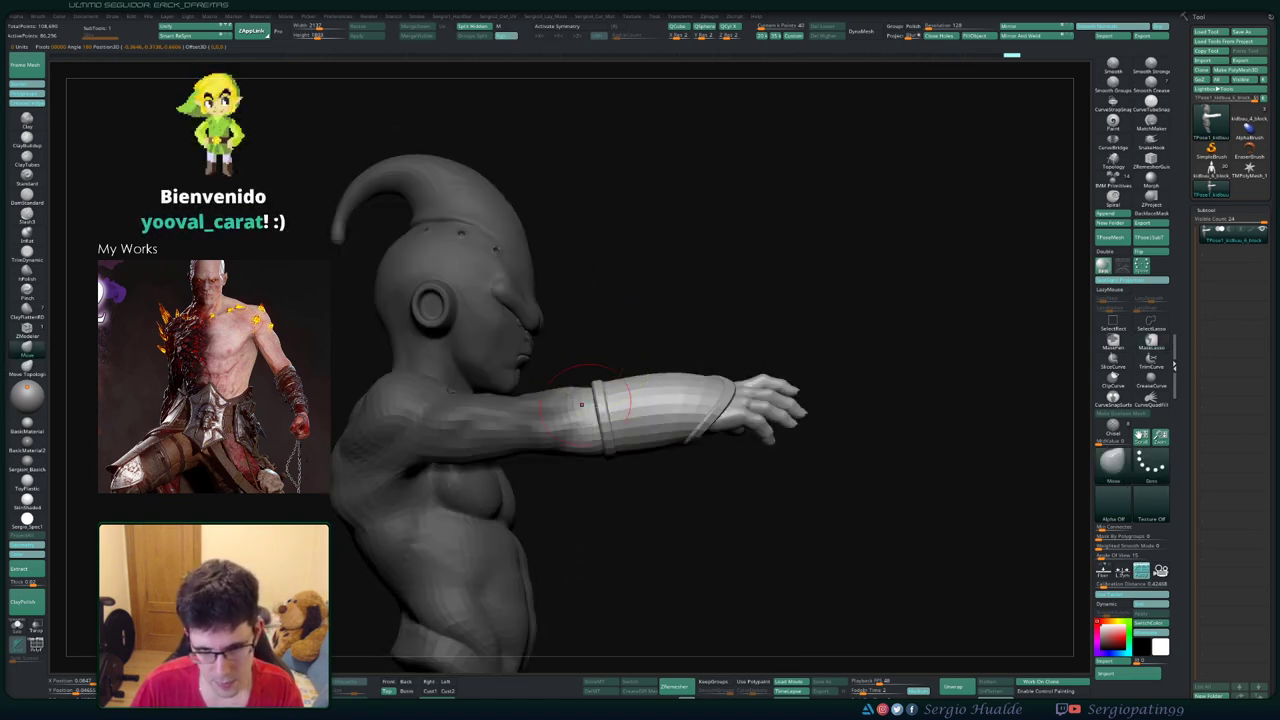
- Twist the forearm slightly around its axis and check the arm from the front
drag(540, 415, 587, 440)
key(w)
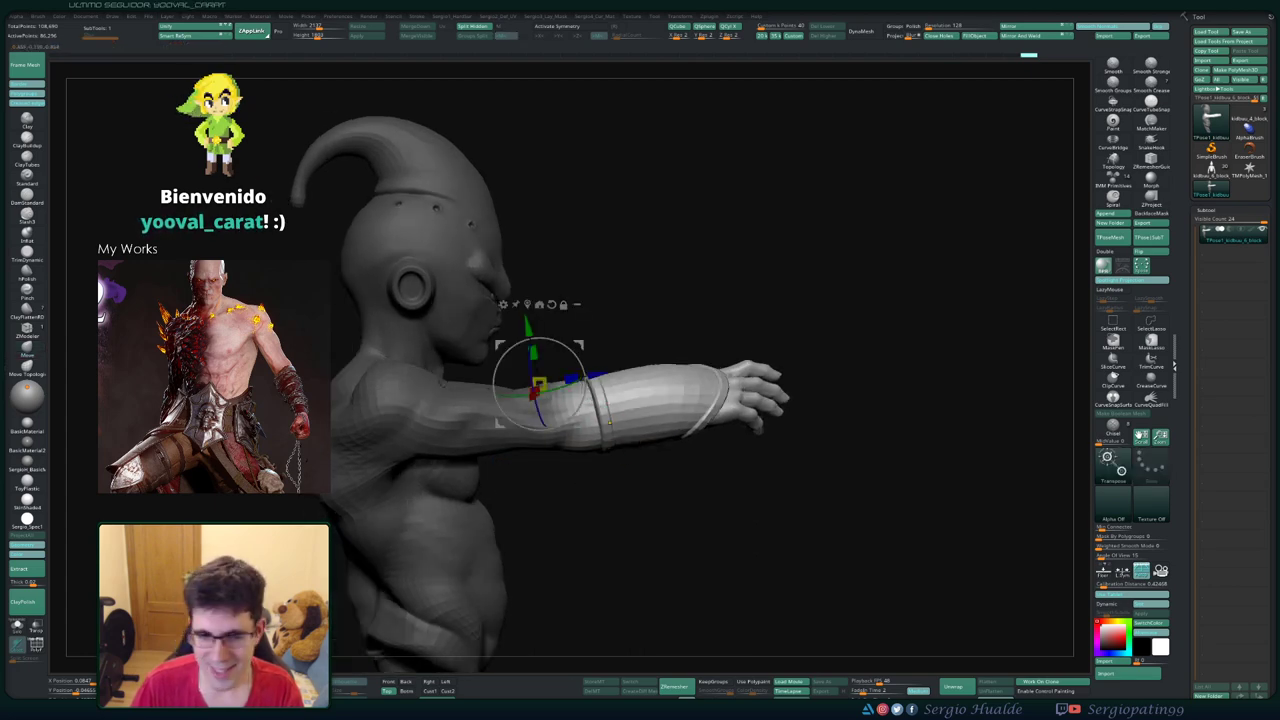
mouse_move(880, 450)
mouse_down()
mouse_move(820, 460)
mouse_move(950, 455)
mouse_move(850, 450)
mouse_up()
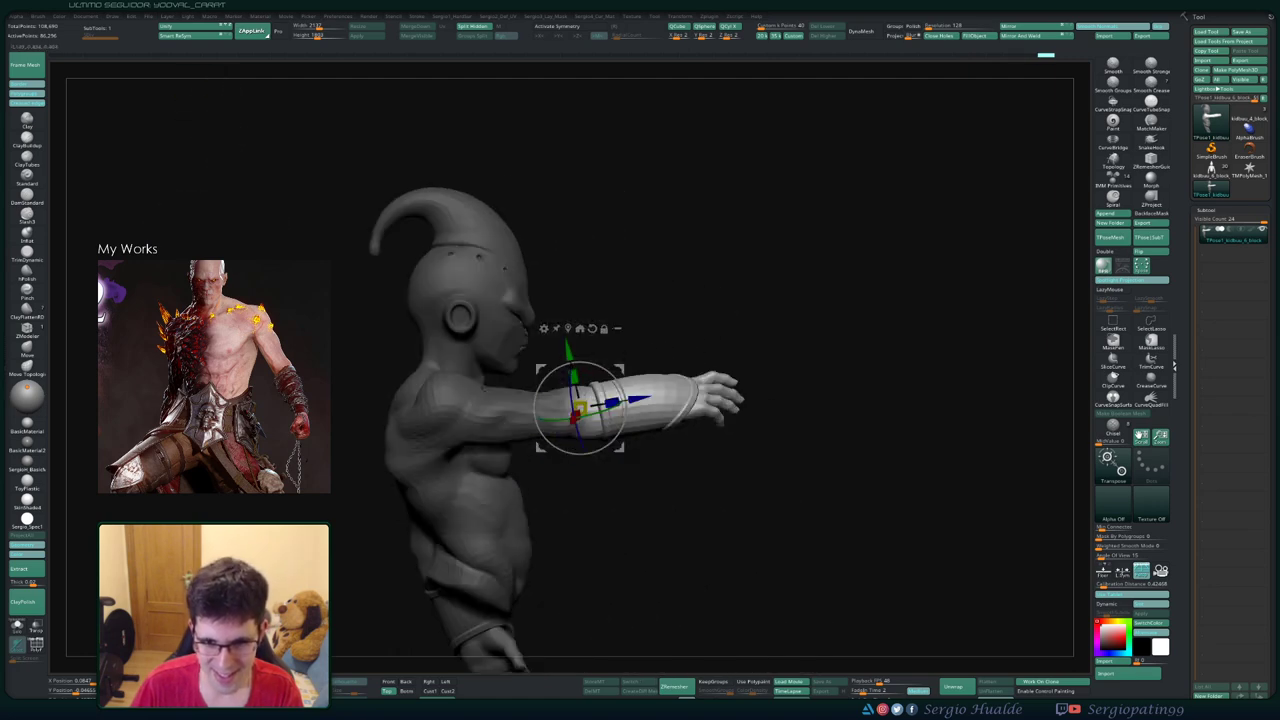
drag(600, 445, 605, 440)
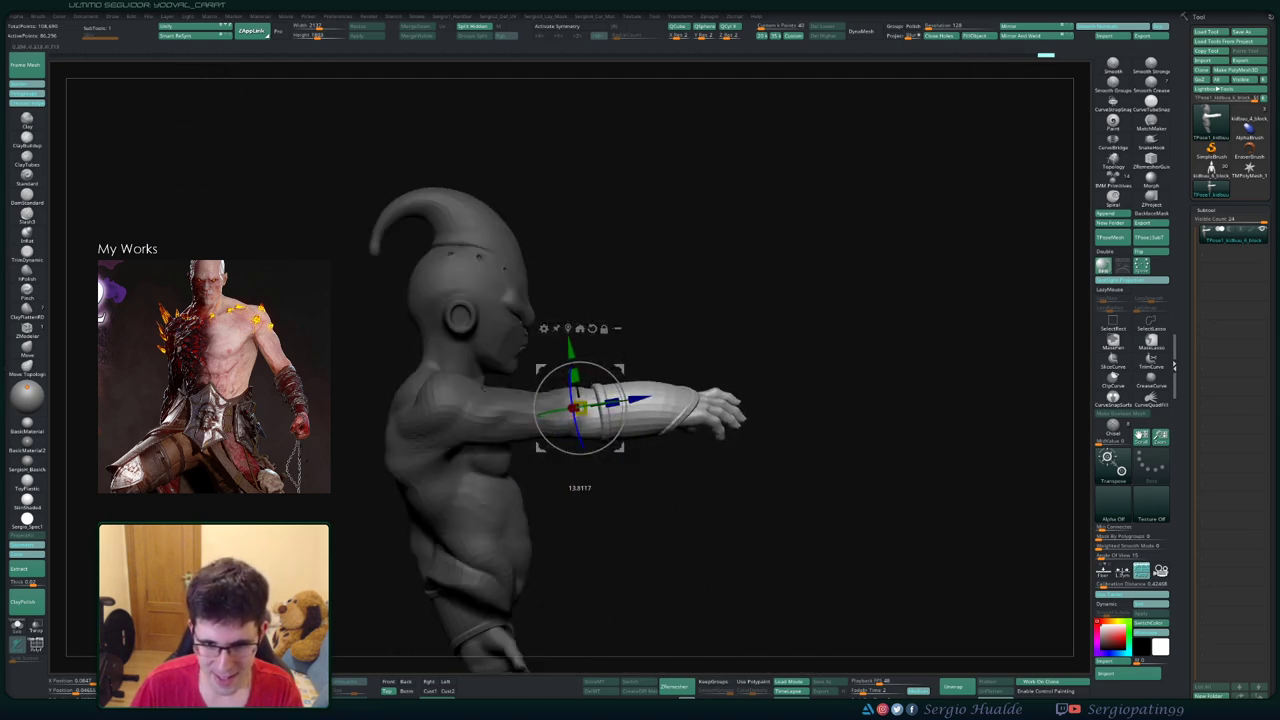
mouse_move(850, 450)
mouse_down()
mouse_move(950, 455)
mouse_move(725, 440)
mouse_move(561, 395)
mouse_move(700, 277)
mouse_move(600, 330)
mouse_up()
key(q)
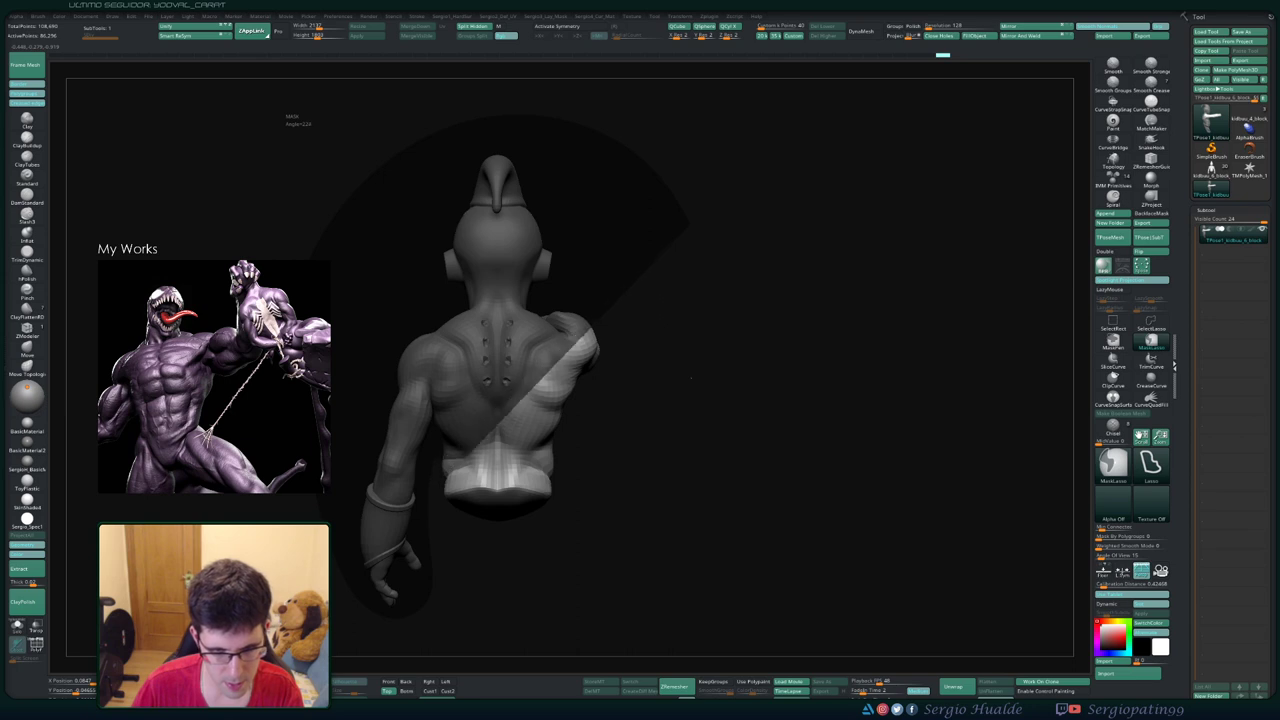
- Clear the mask, pivot Transpose at the lower back and tilt the bust slightly
ctrl+click(691, 377)
drag(691, 377, 480, 455)
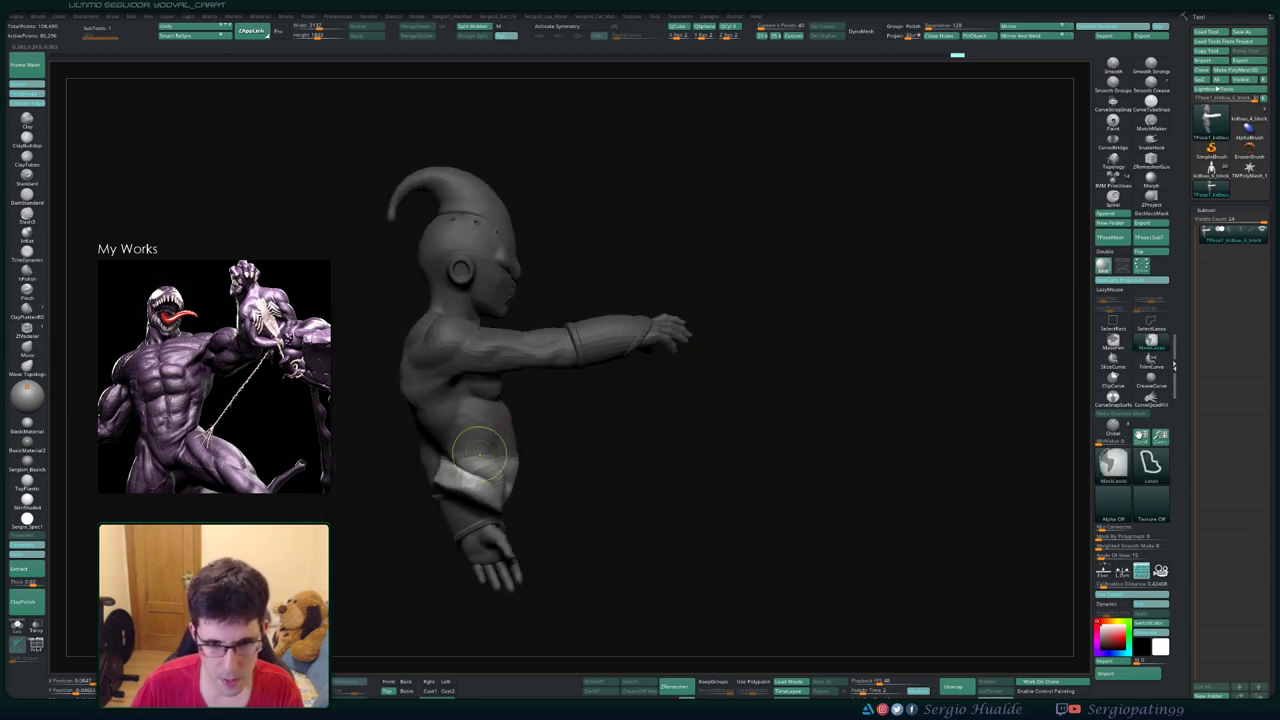
drag(557, 448, 480, 448)
key(w)
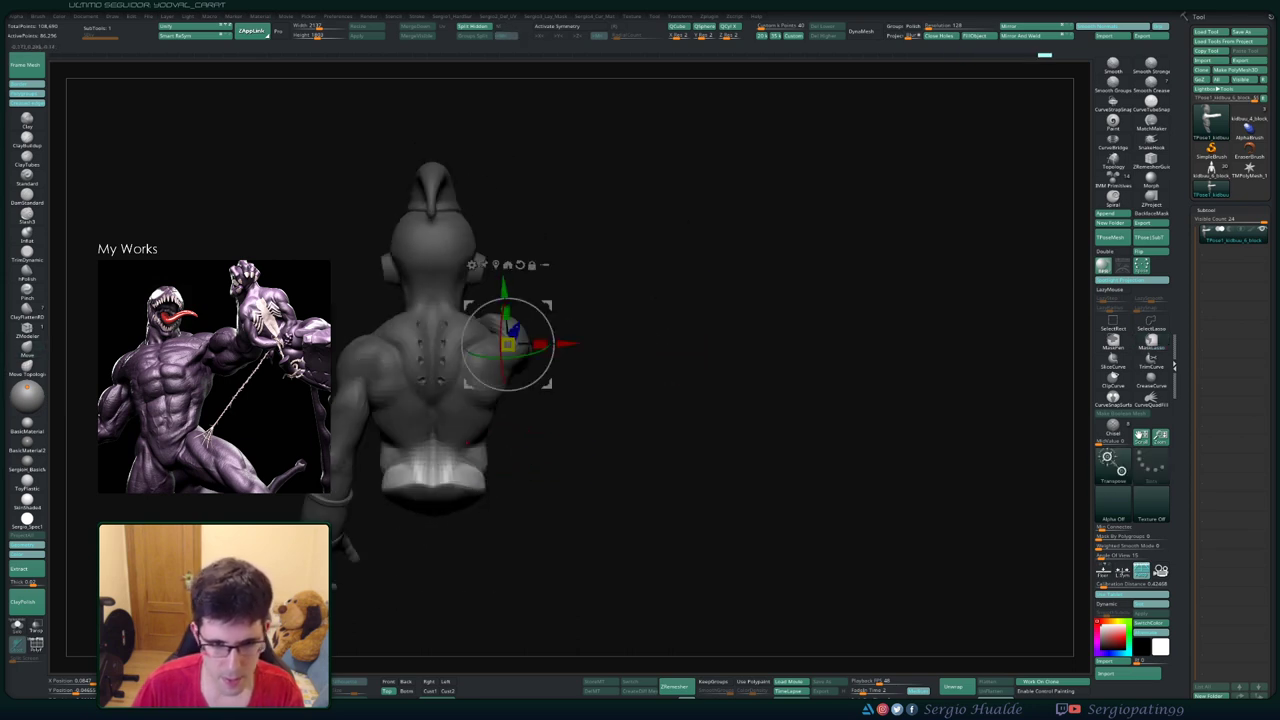
click(430, 447)
drag(431, 490, 600, 490)
drag(430, 440, 472, 460)
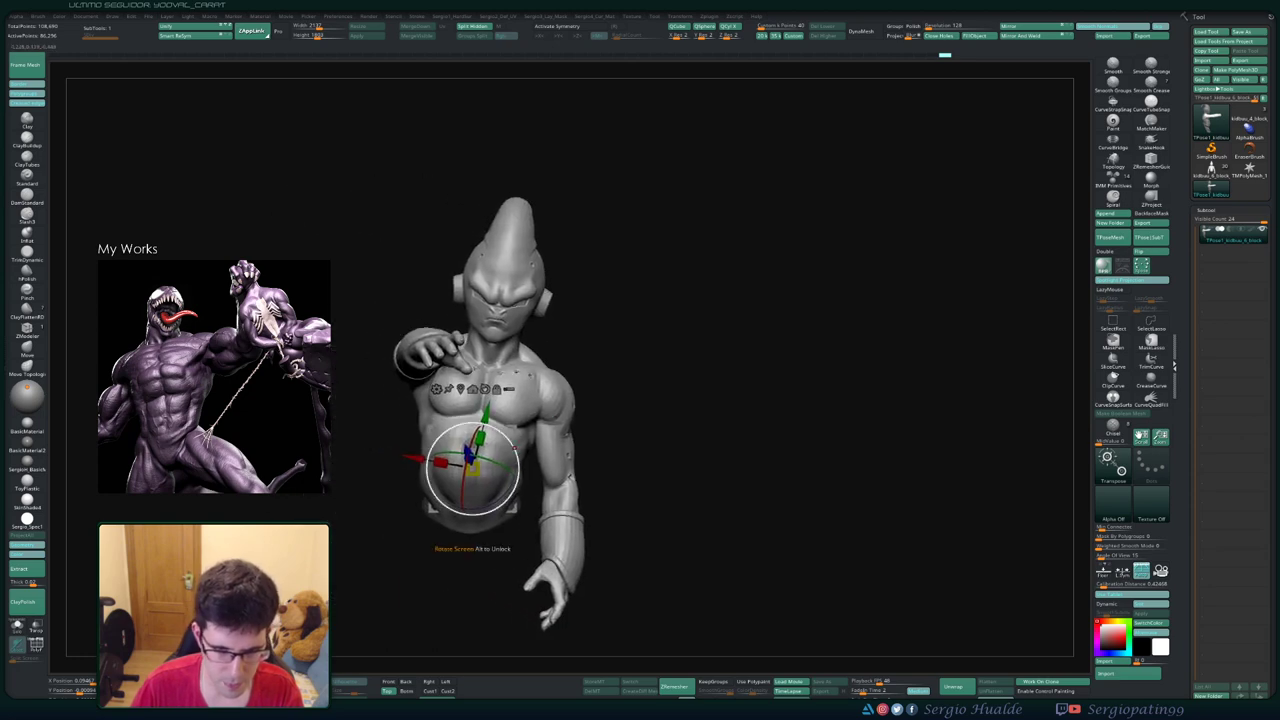
mouse_move(470, 512)
mouse_down()
mouse_move(454, 512)
mouse_move(468, 515)
mouse_move(498, 358)
mouse_move(362, 400)
mouse_up()
- Lasso-mask around the head, clear it again and orbit back to an upright front view
key(q)
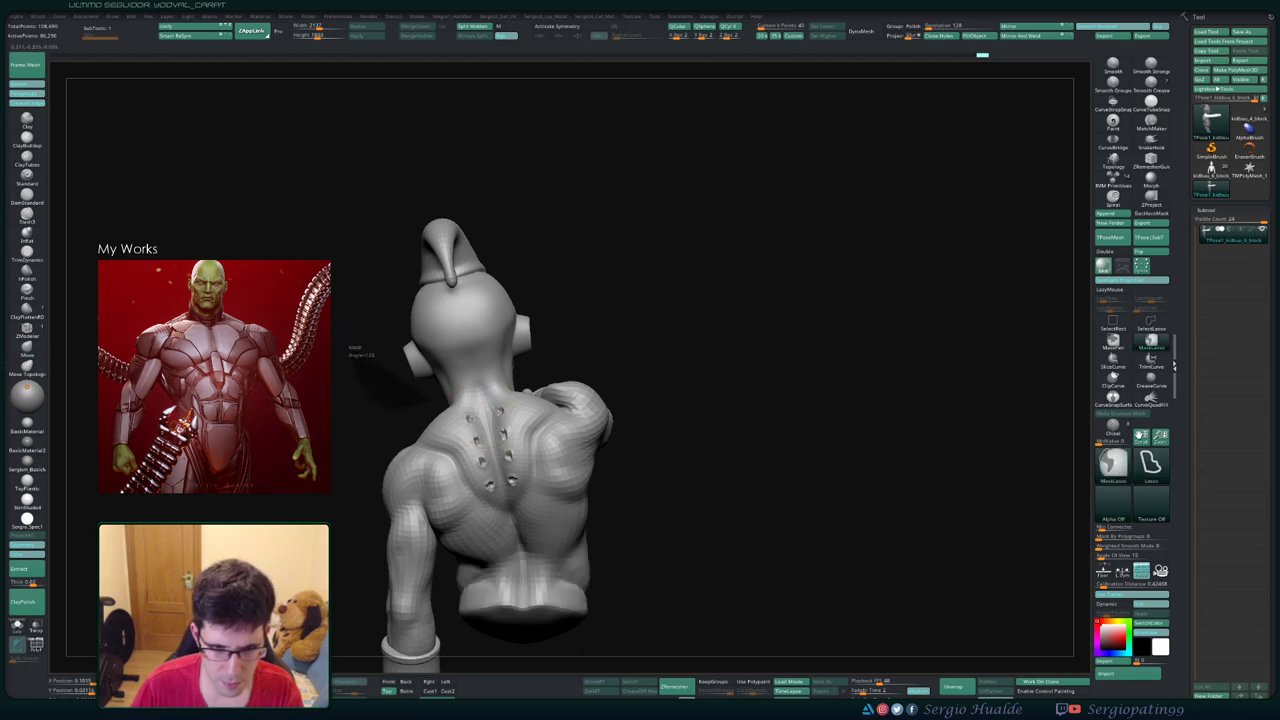
mouse_move(360, 354)
ctrl+mouse_down()
mouse_move(360, 219)
mouse_move(470, 230)
ctrl+mouse_up()
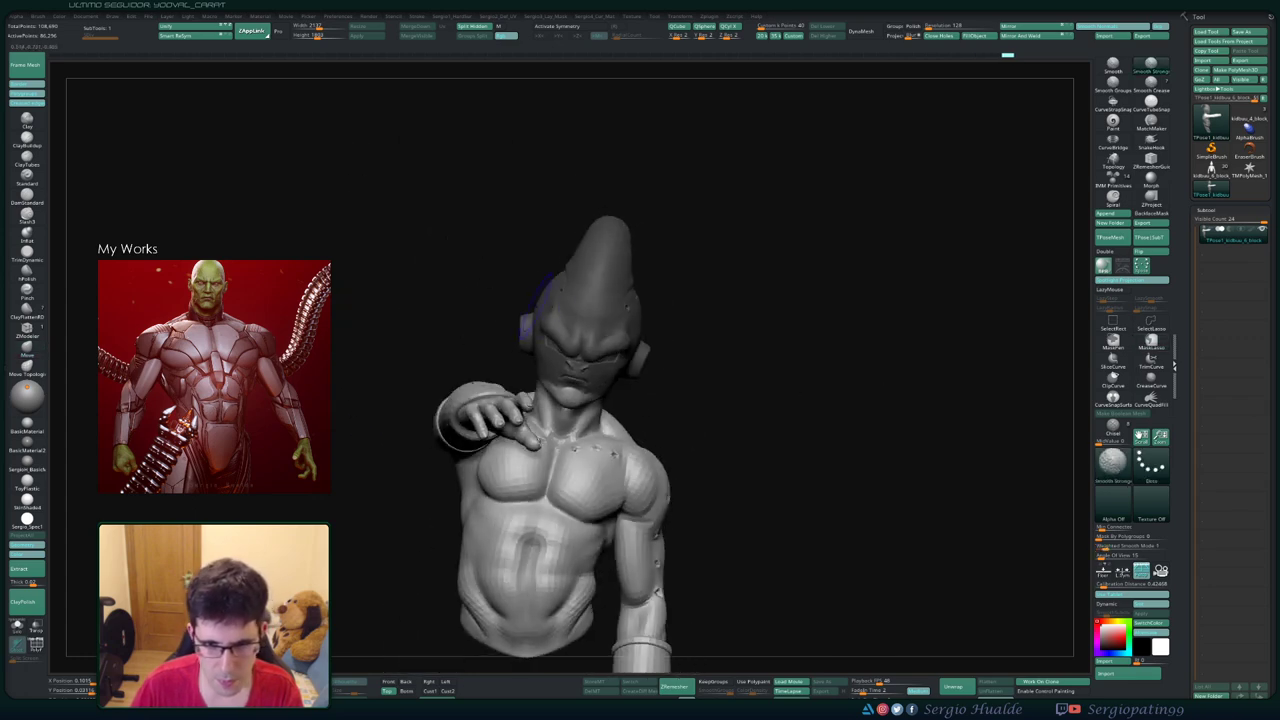
mouse_move(683, 352)
mouse_down()
mouse_move(662, 318)
mouse_move(666, 365)
mouse_up()
ctrl+click(690, 323)
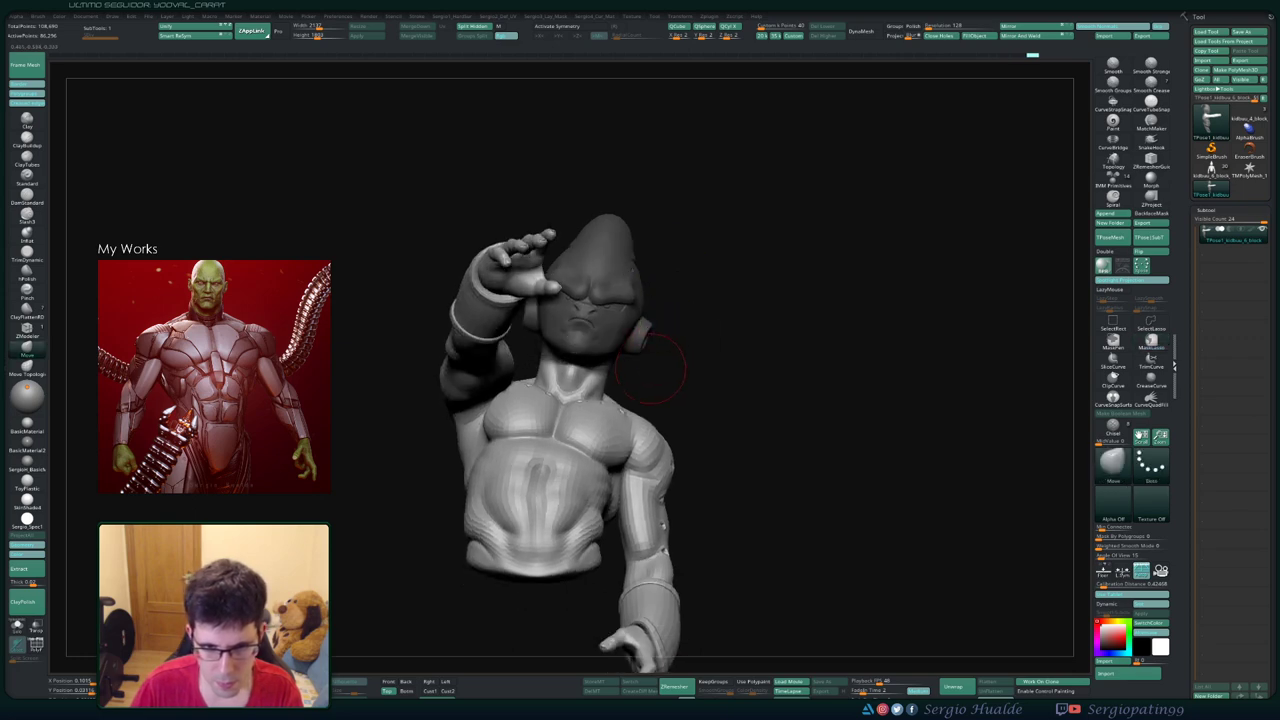
mouse_move(677, 362)
mouse_down()
mouse_move(640, 300)
mouse_move(614, 371)
mouse_up()
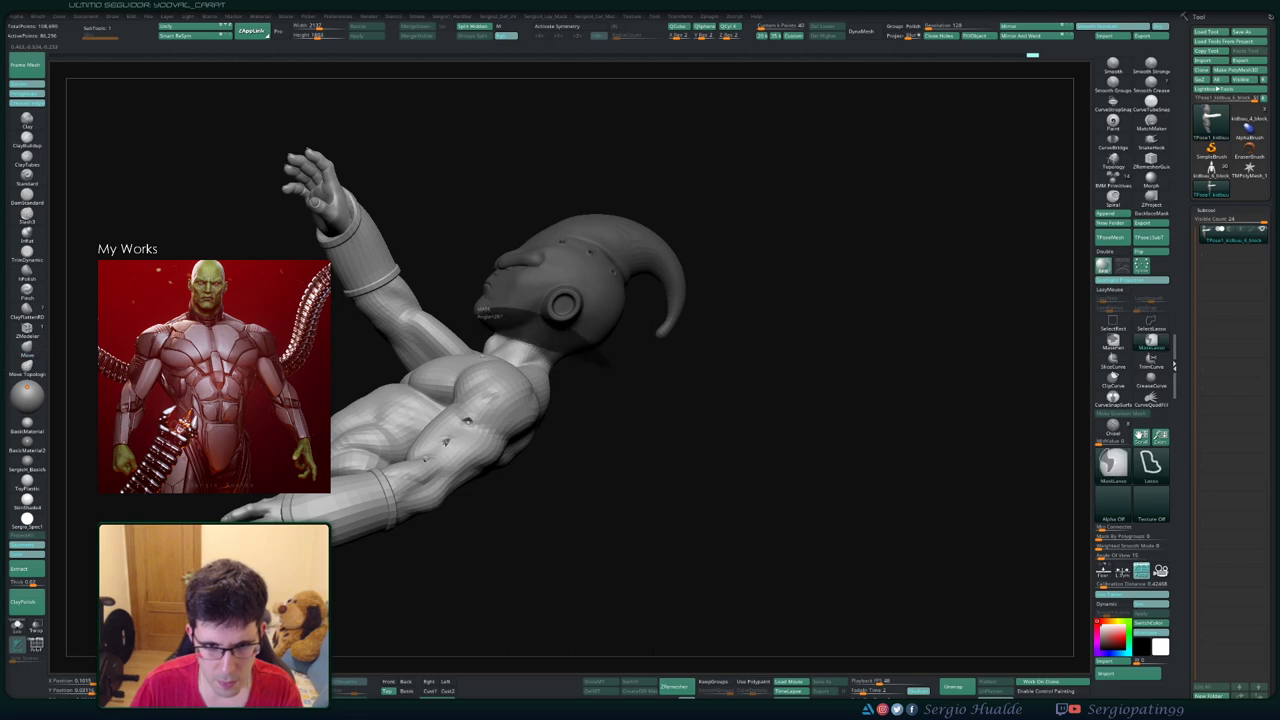
drag(484, 311, 655, 395)
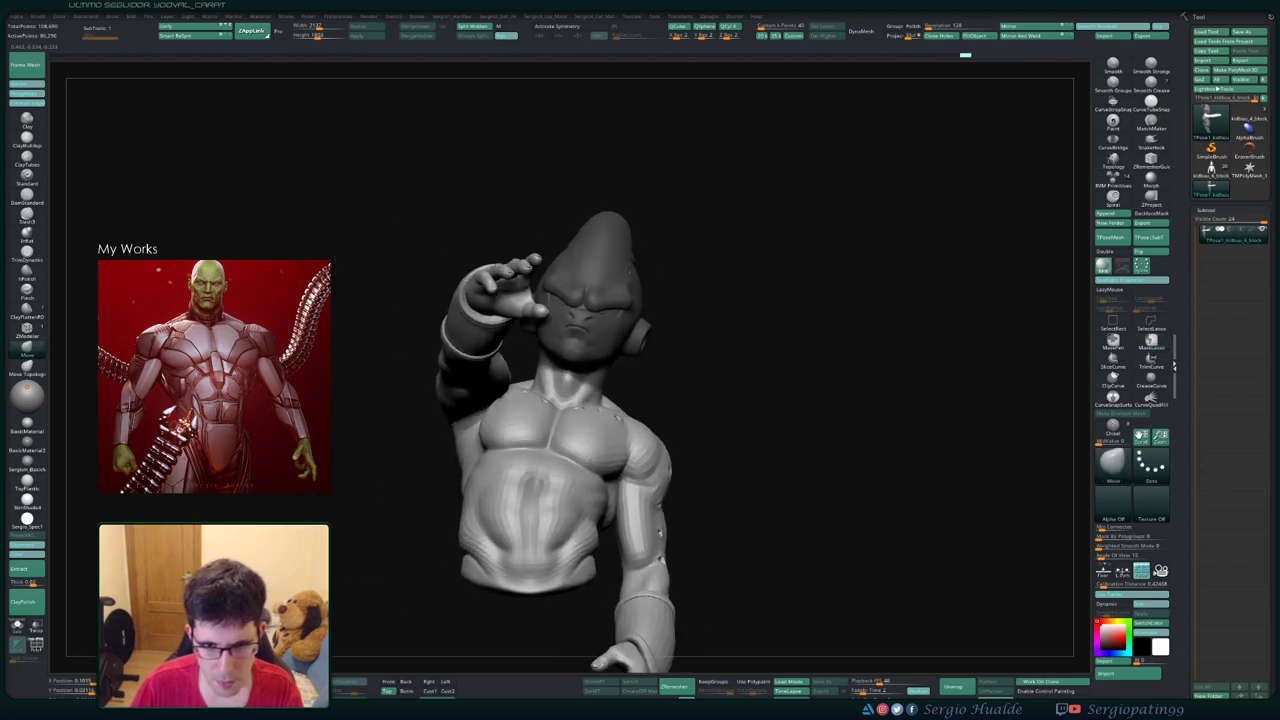
key(ctrl)
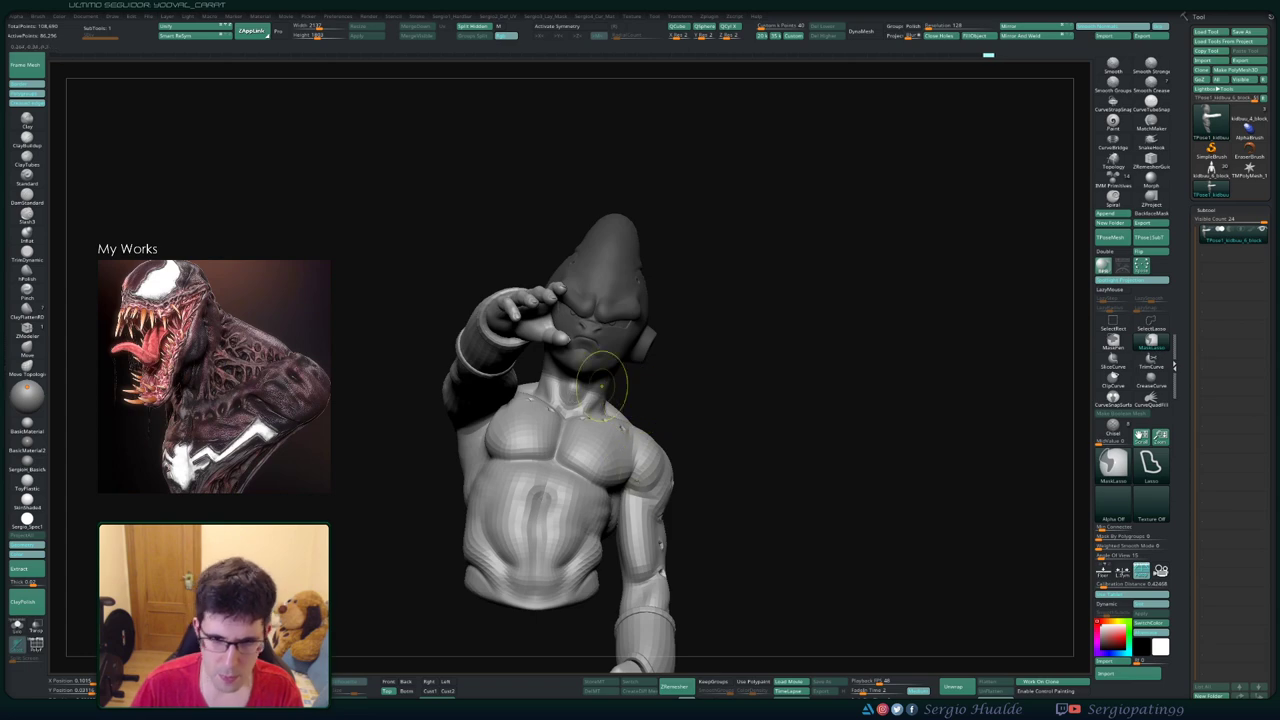
- Step up one subdivision level and rotate the head upright around the neck with Transpose
key(d)
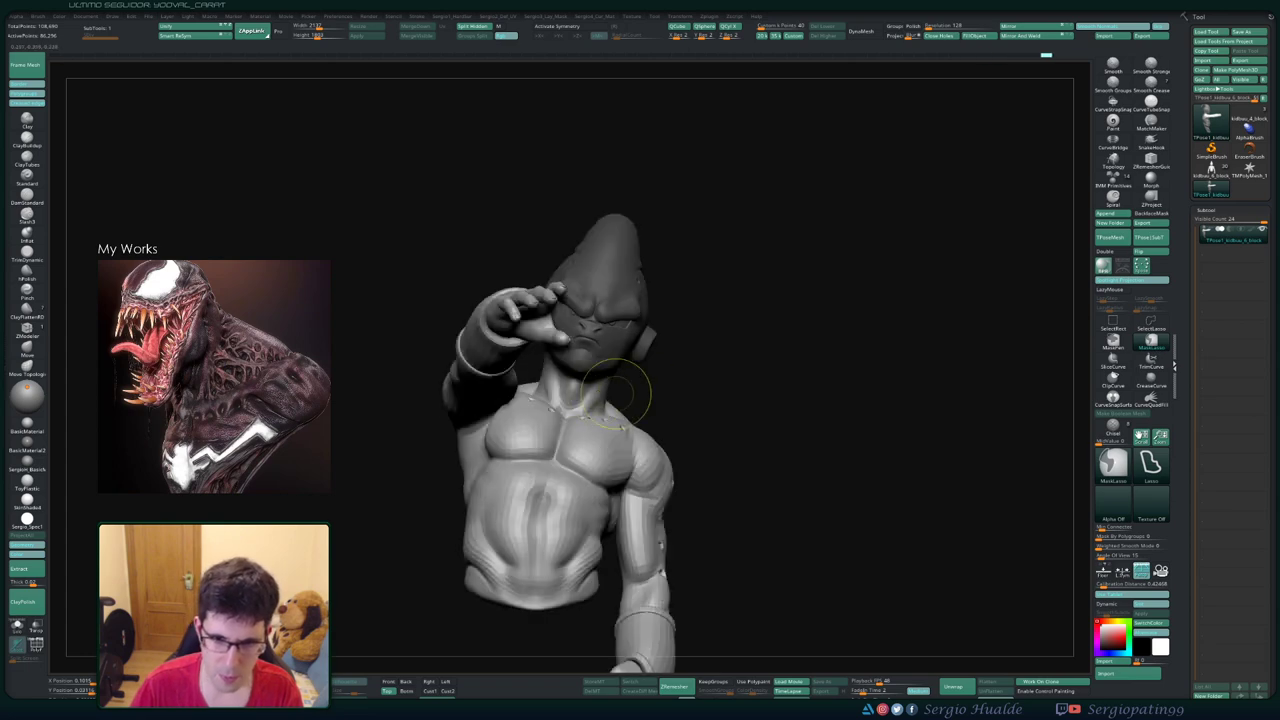
right_drag(615, 393, 648, 380)
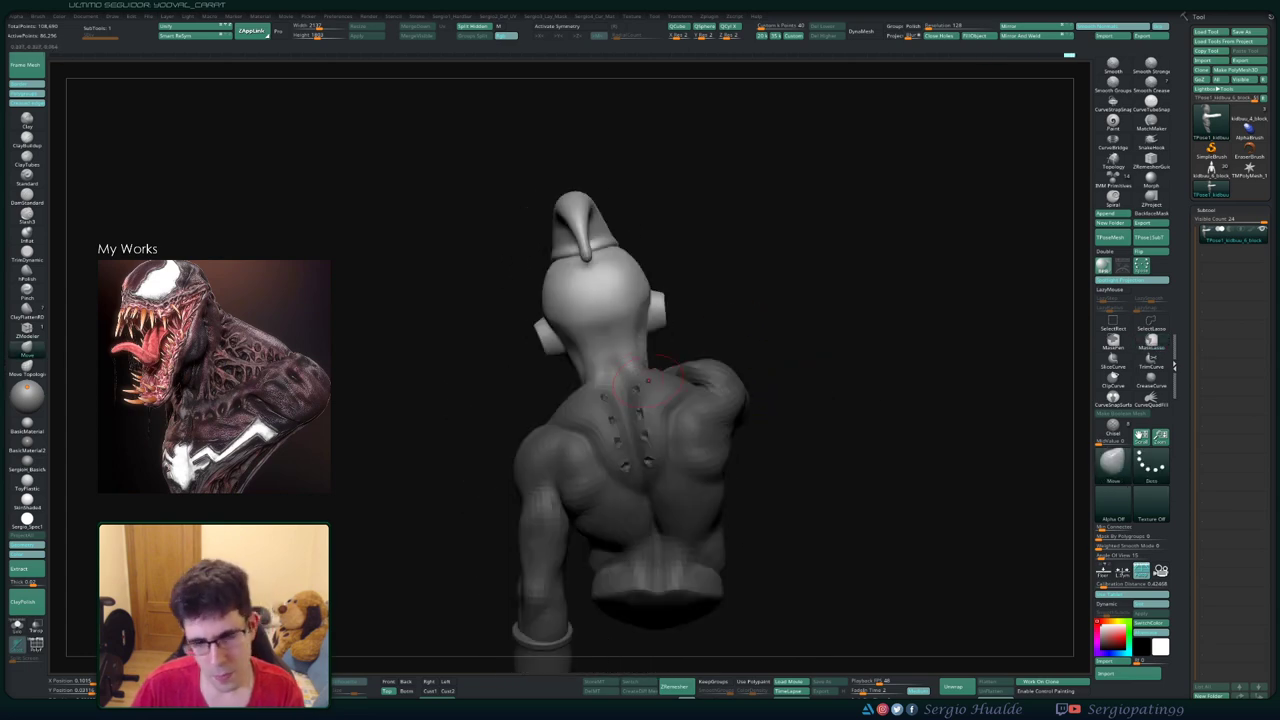
key(w)
click(617, 384)
mouse_move(655, 405)
mouse_down()
mouse_move(662, 392)
mouse_move(617, 385)
mouse_move(618, 430)
mouse_up()
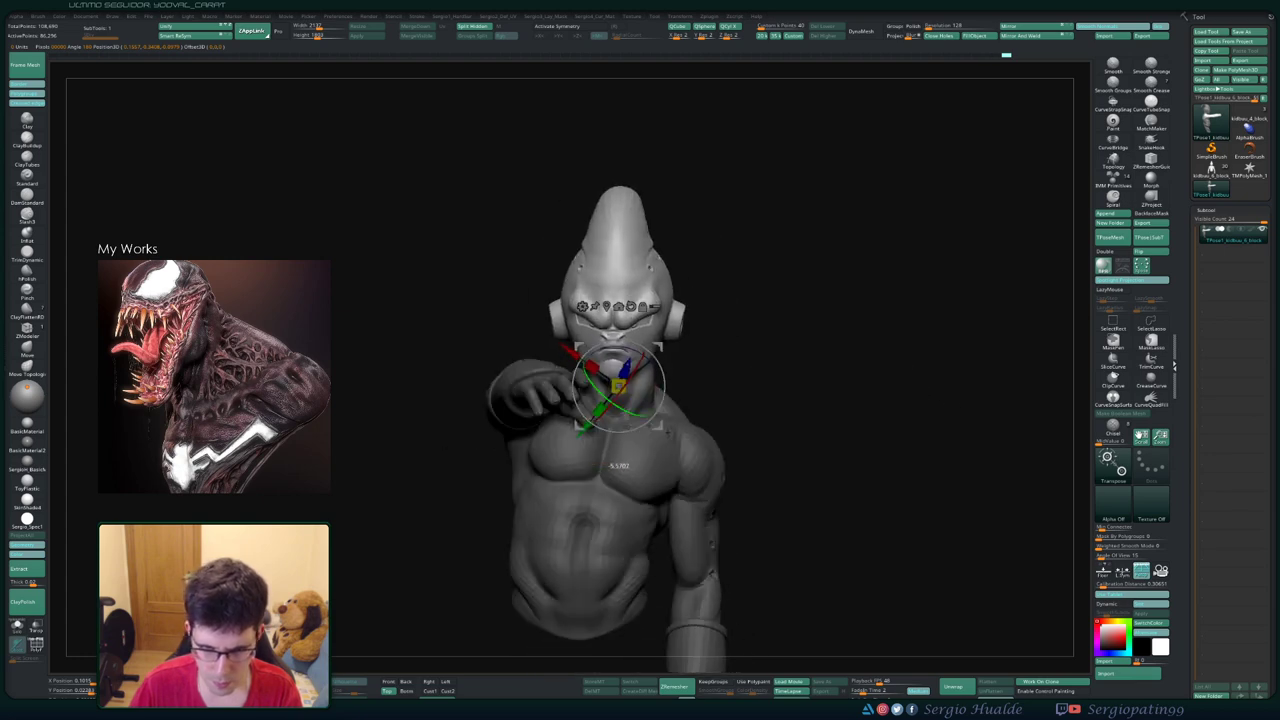
- Move the gizmo lower on the neck and tilt the head slightly to the left
drag(618, 430, 680, 432)
drag(618, 385, 576, 380)
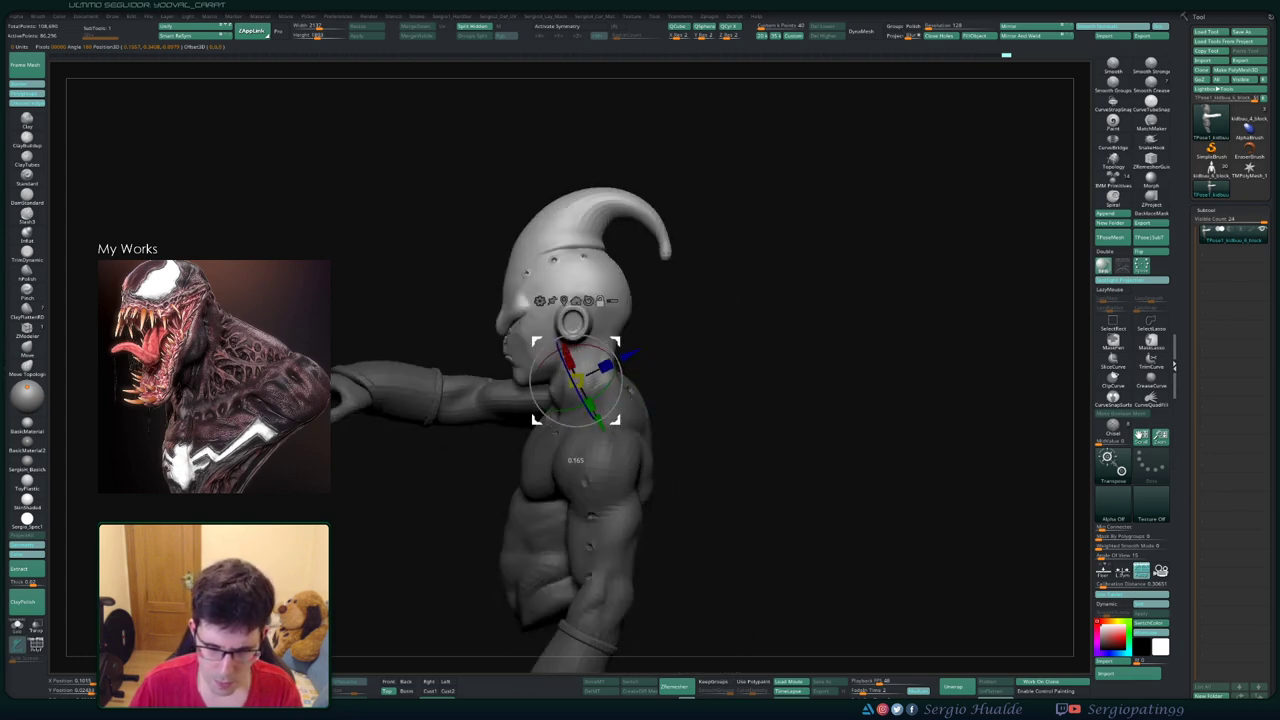
drag(700, 450, 780, 452)
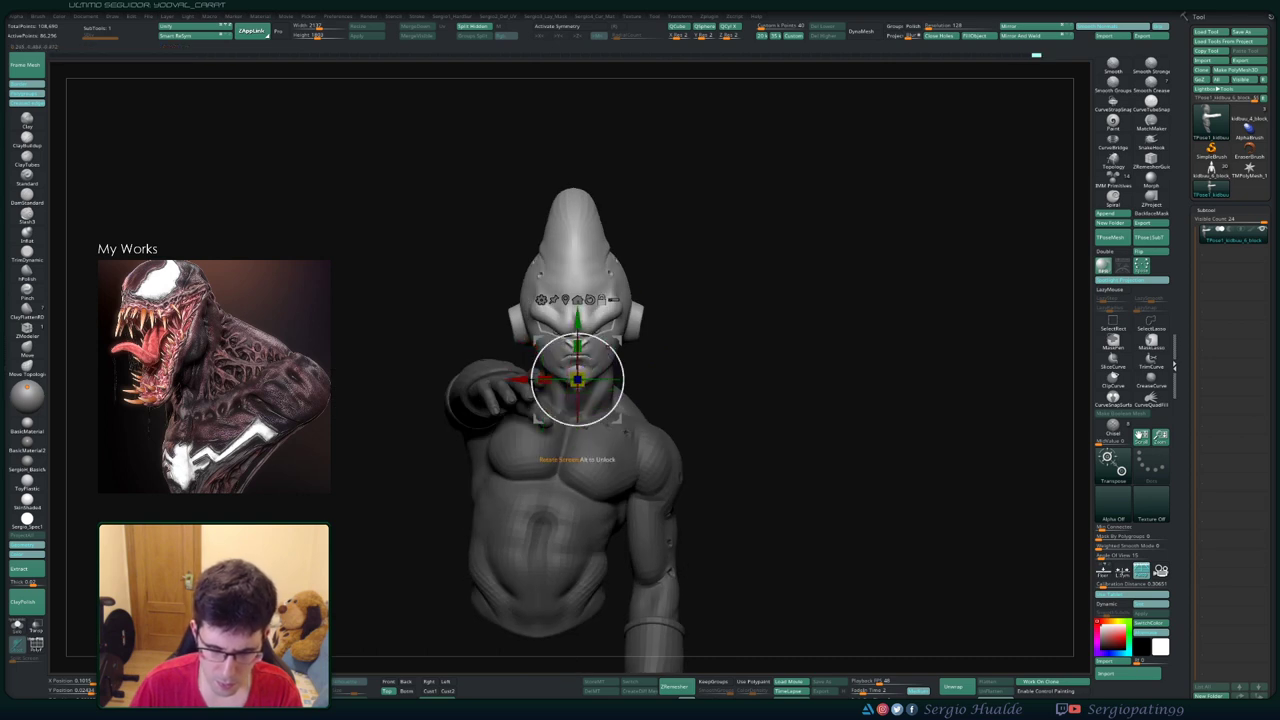
drag(577, 379, 577, 384)
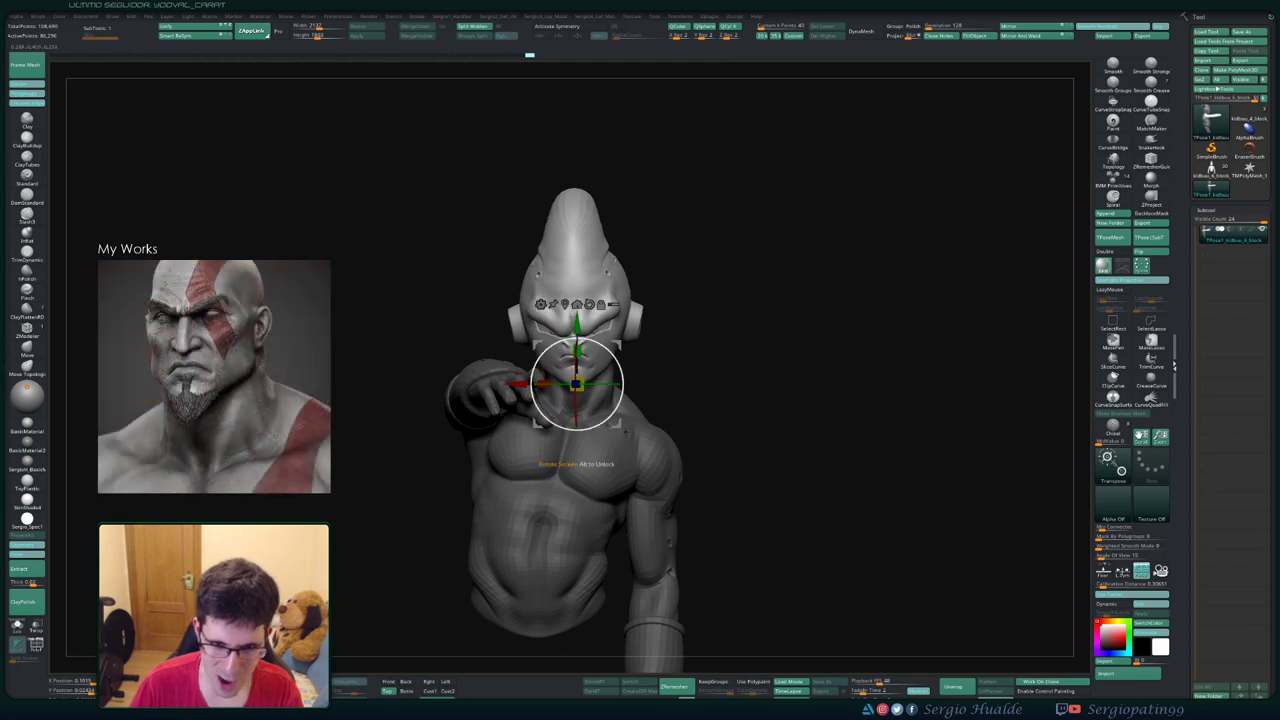
drag(577, 430, 566, 428)
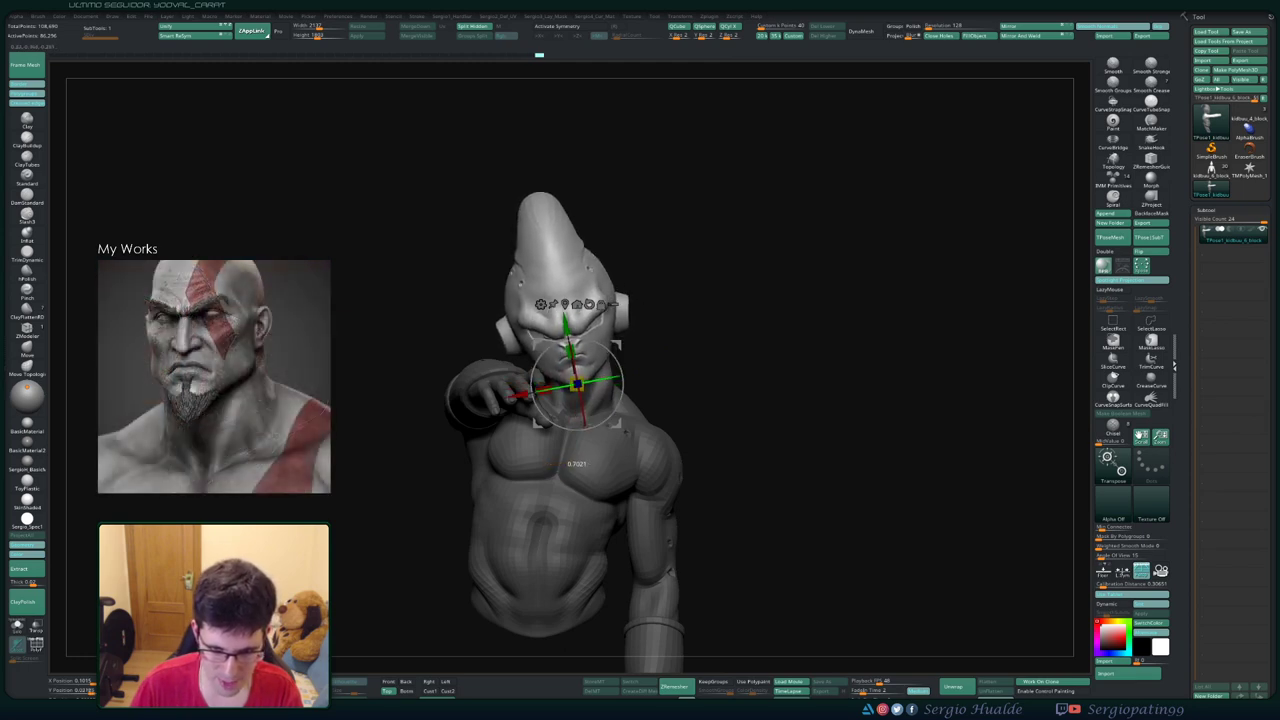
drag(577, 430, 571, 433)
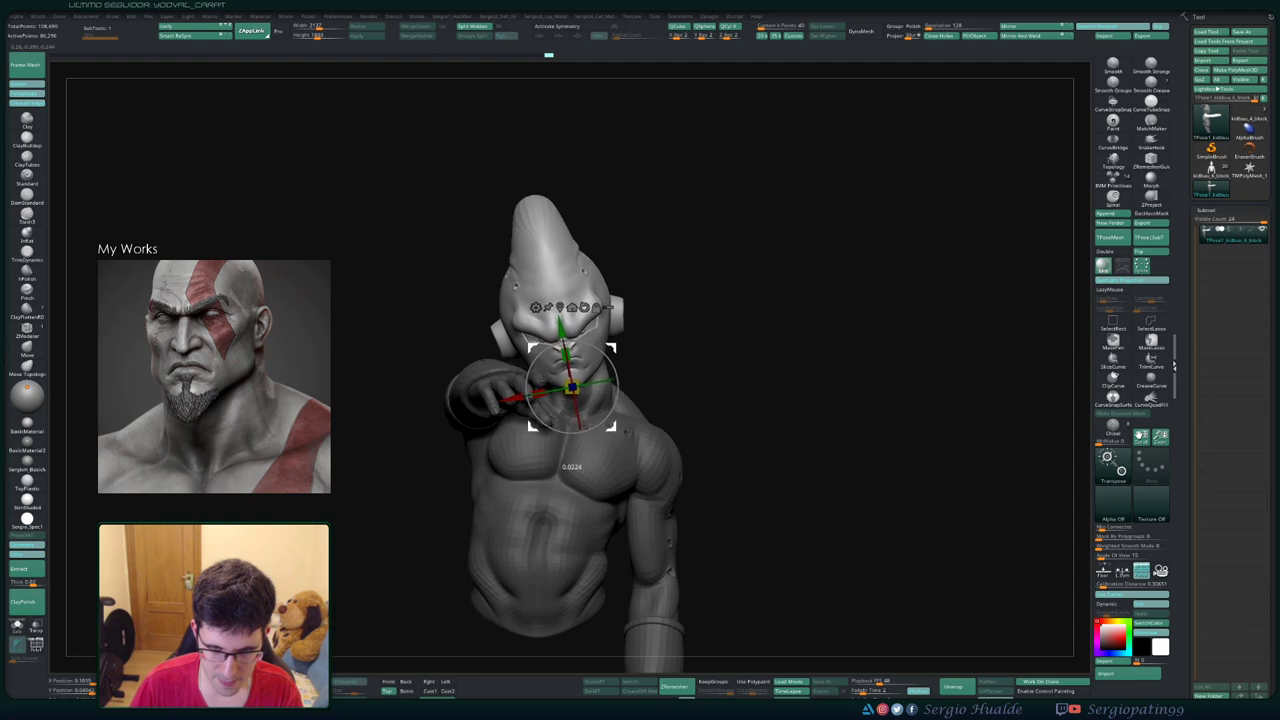
key(q)
- Rotate the head a little further around the neck, comparing the result with undo and redo
key(f)
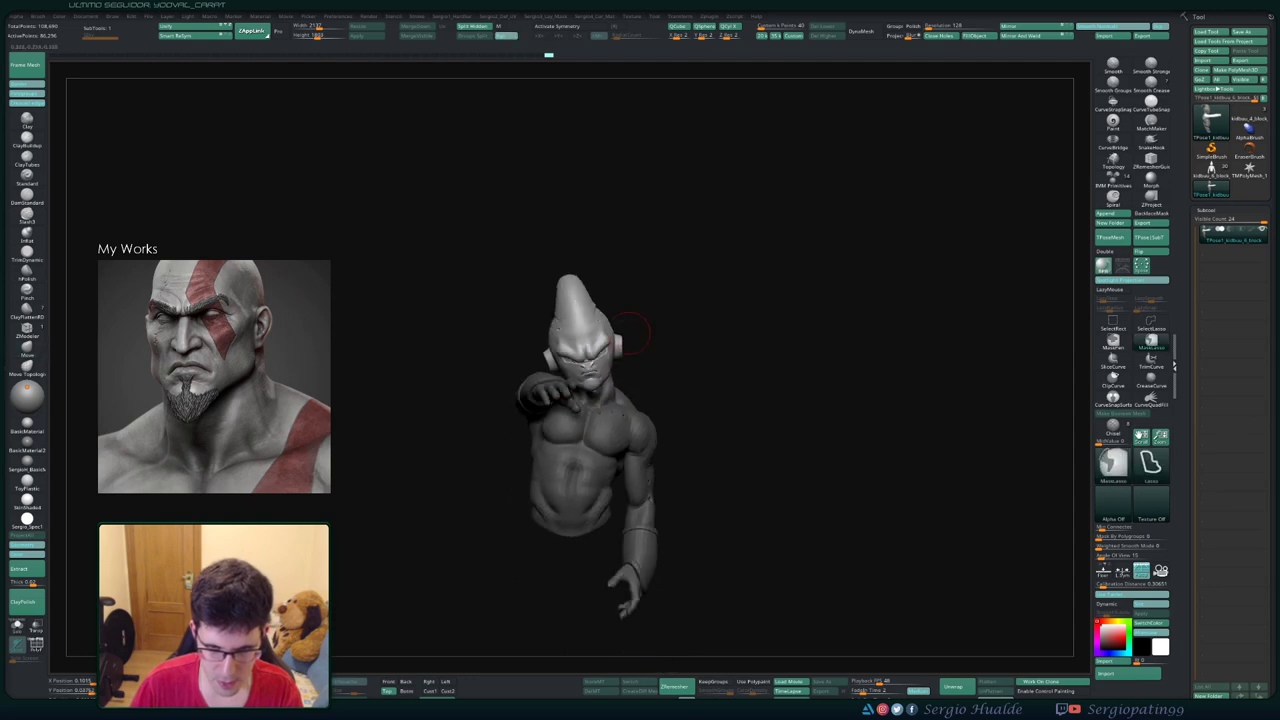
drag(820, 400, 960, 415)
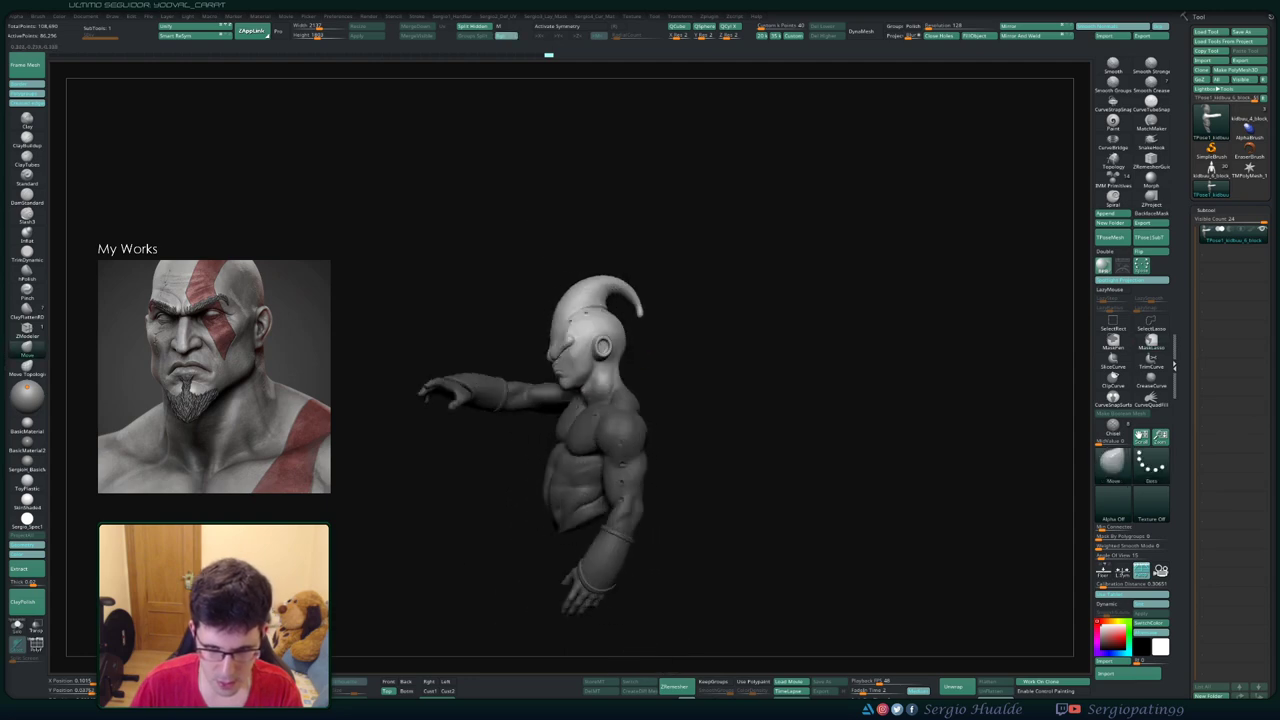
key(w)
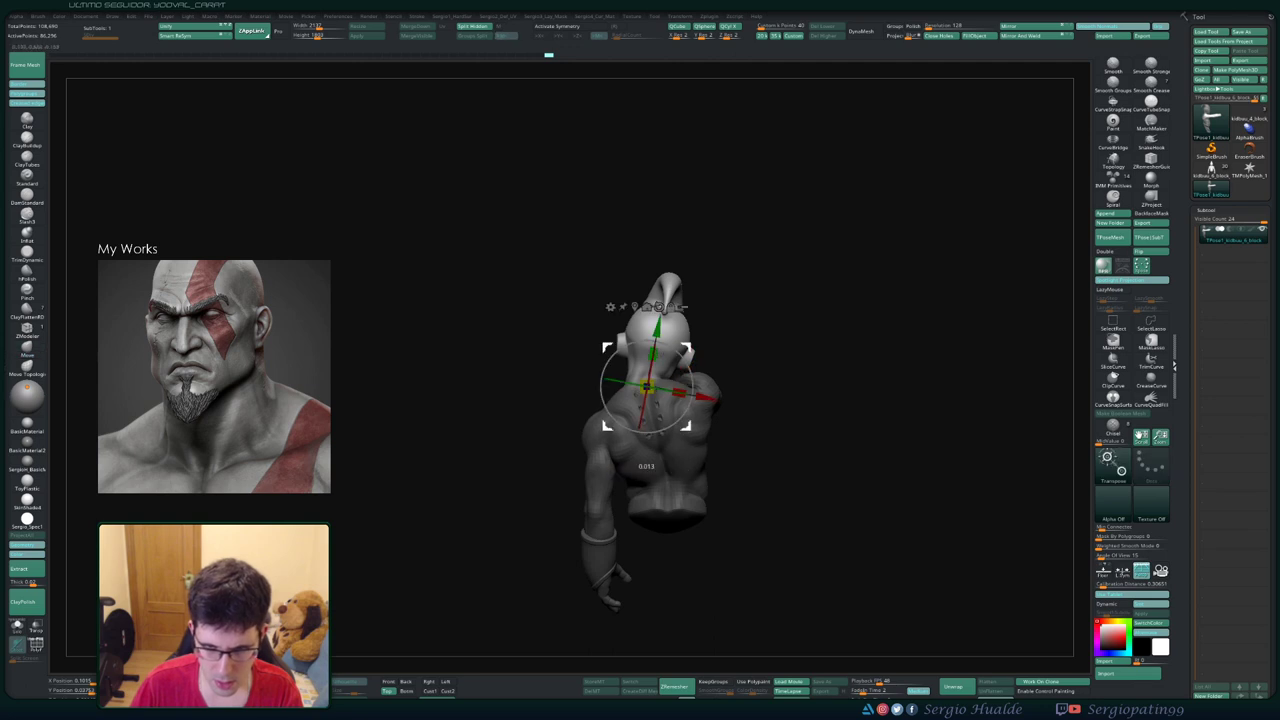
drag(860, 410, 900, 420)
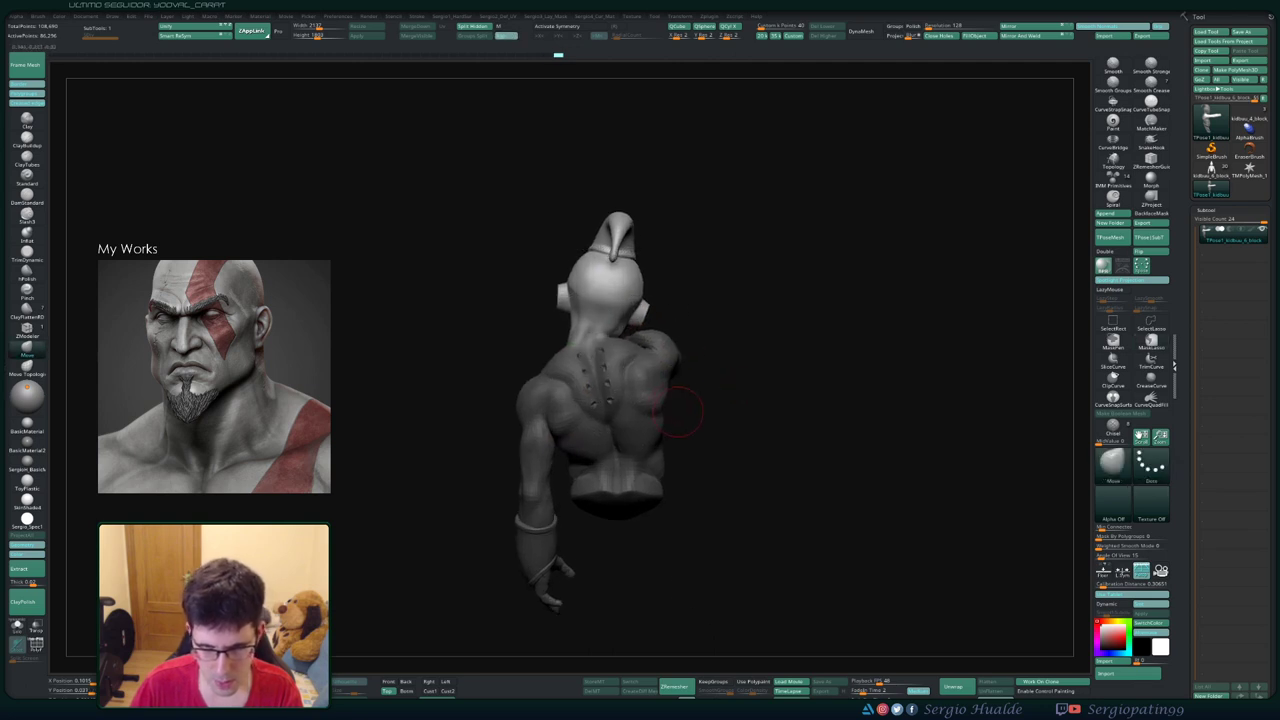
alt+drag(593, 346, 590, 337)
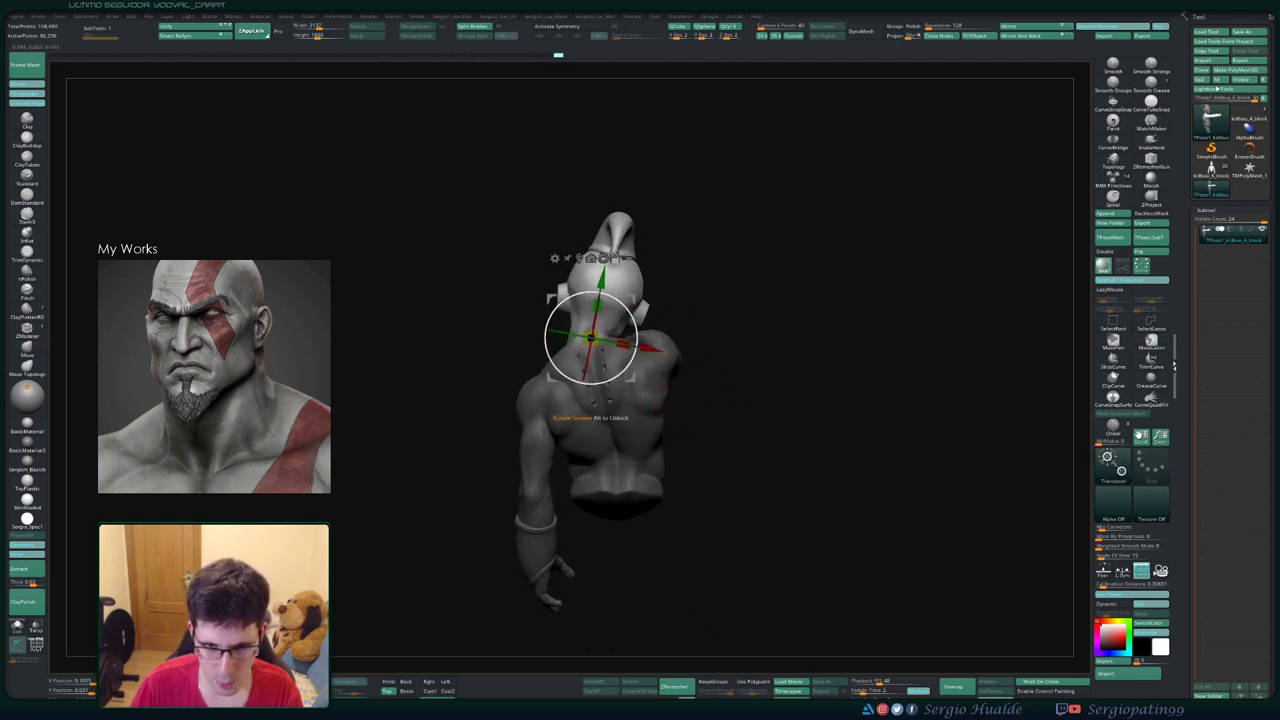
drag(590, 384, 588, 378)
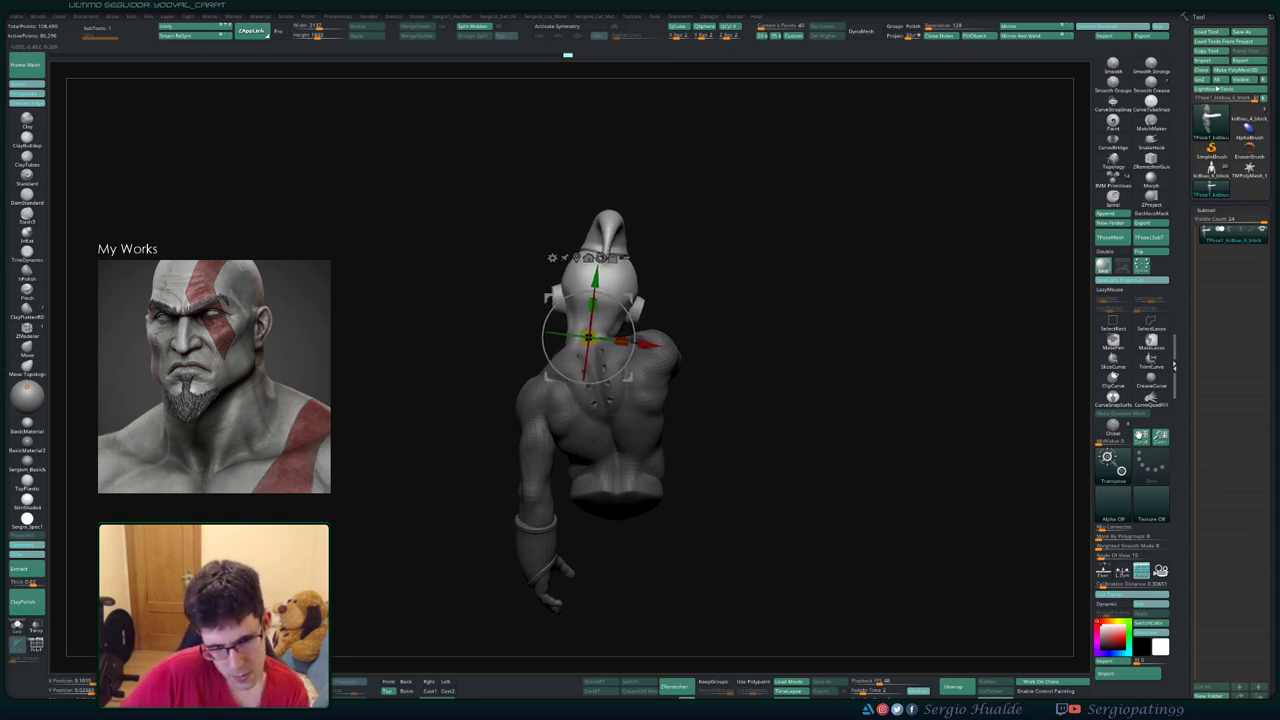
key(ctrl+z)
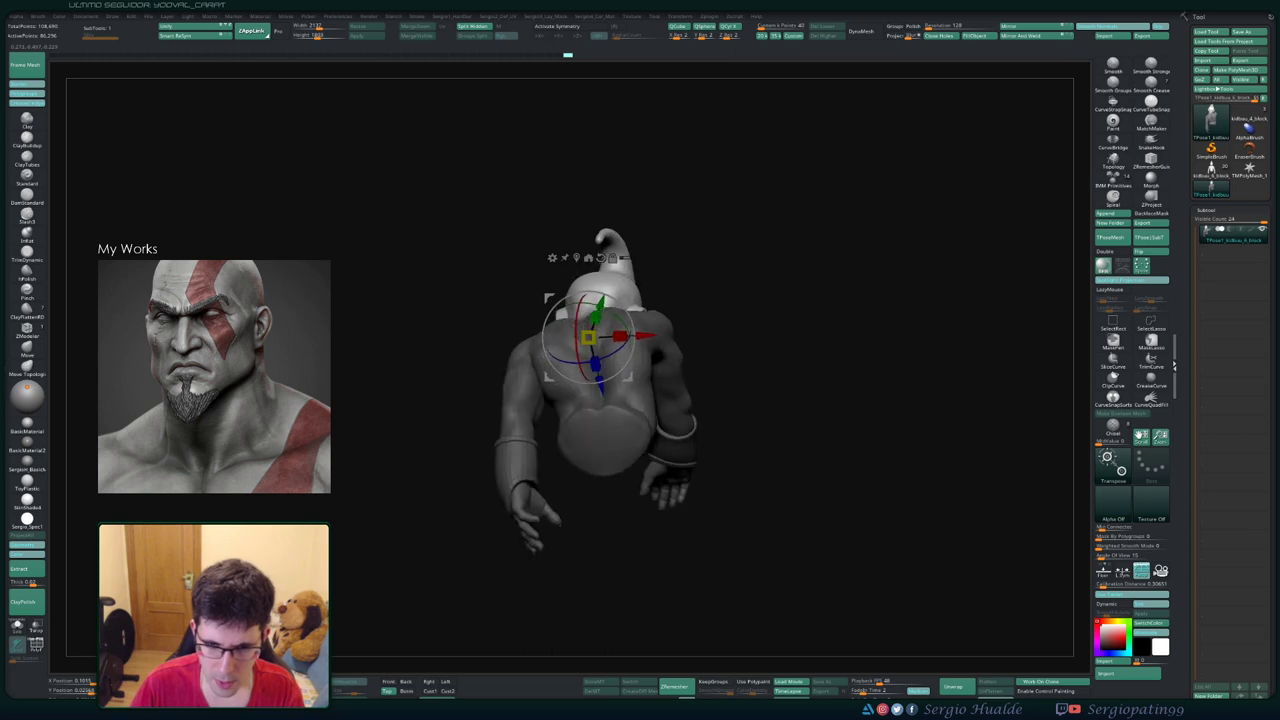
key(ctrl+shift+z)
key(ctrl+z)
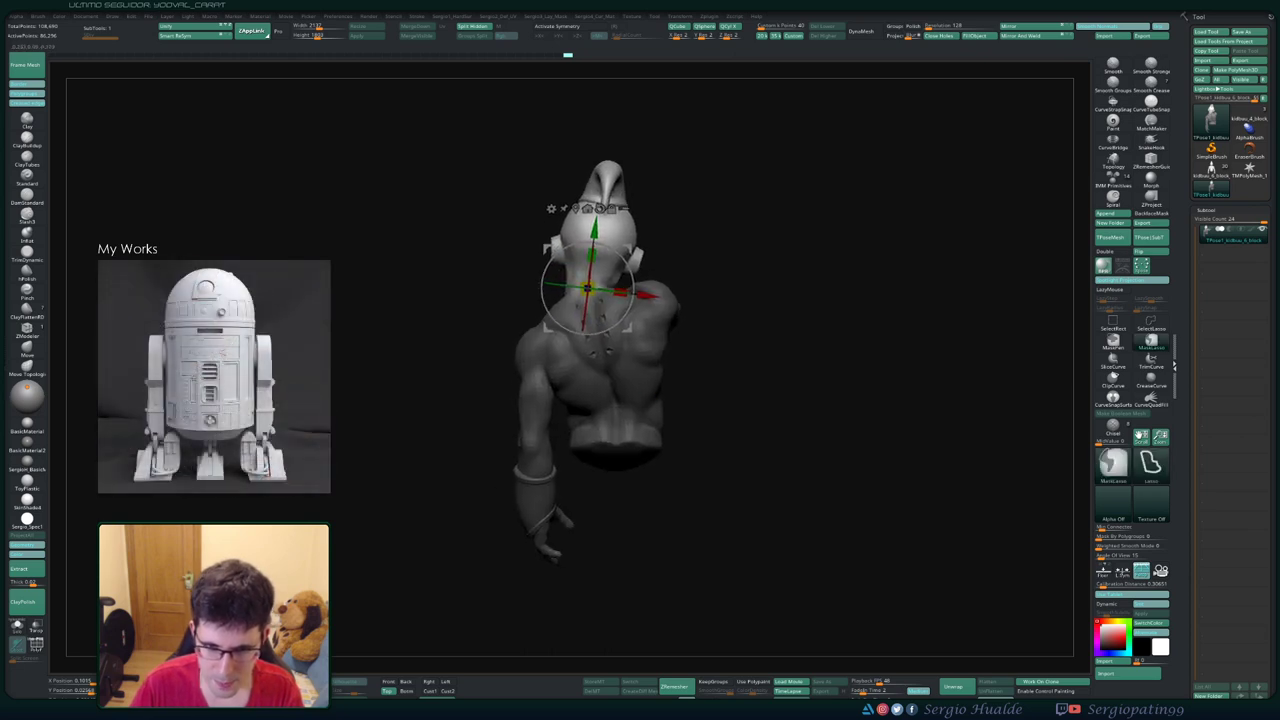
ctrl+shift+drag(682, 396, 682, 398)
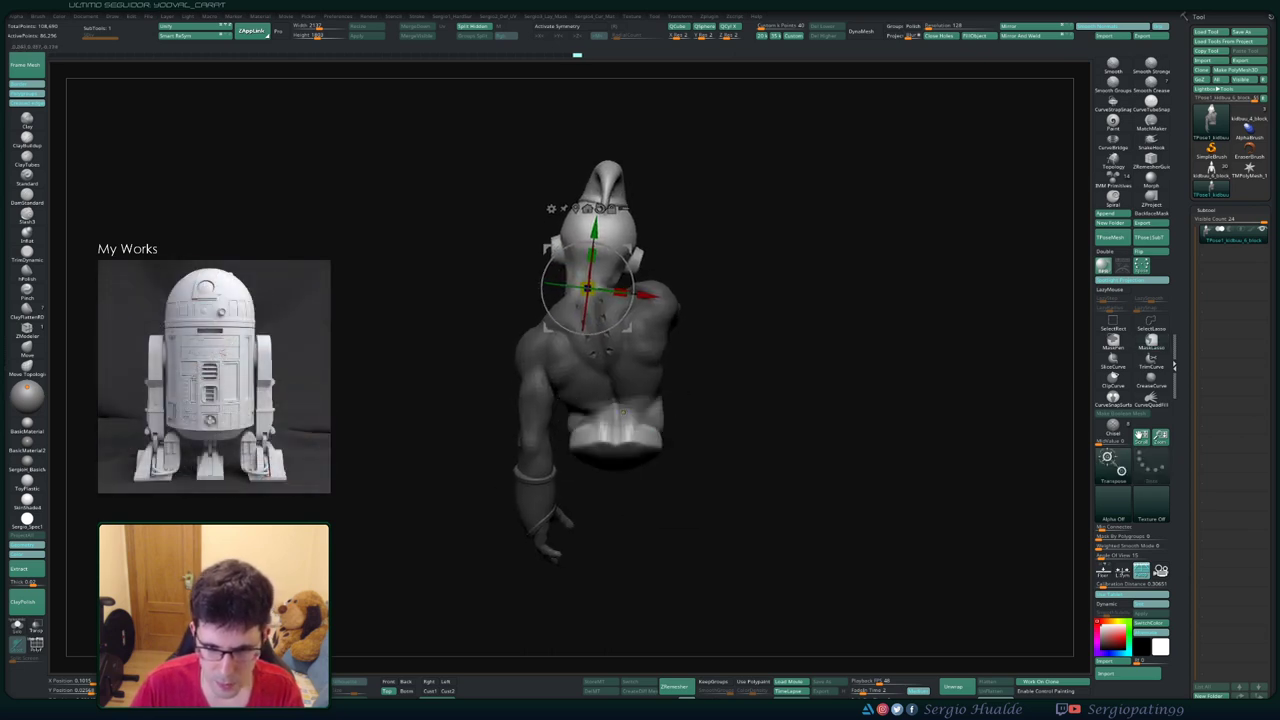
click(1151, 341)
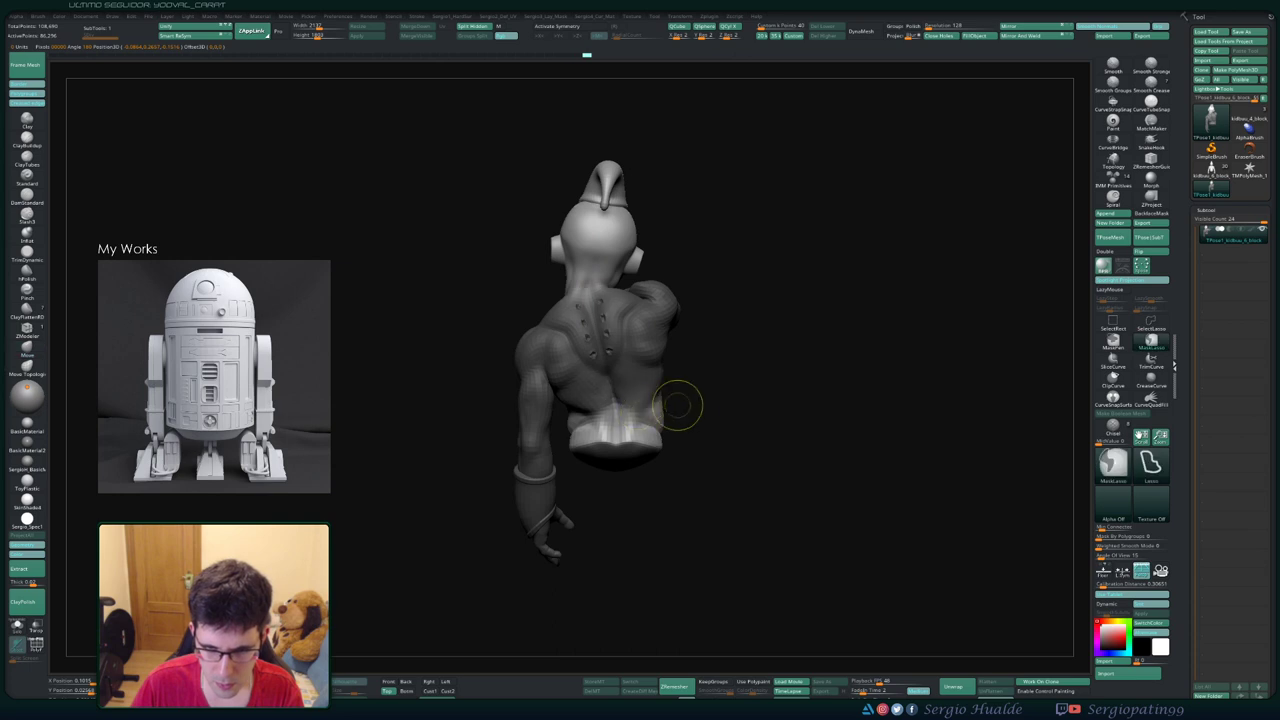
- Undo the trim cut on the bust, then turn the model to inspect its side and back
key(ctrl+z)
key(ctrl+shift+z)
key(ctrl+z)
key(w)
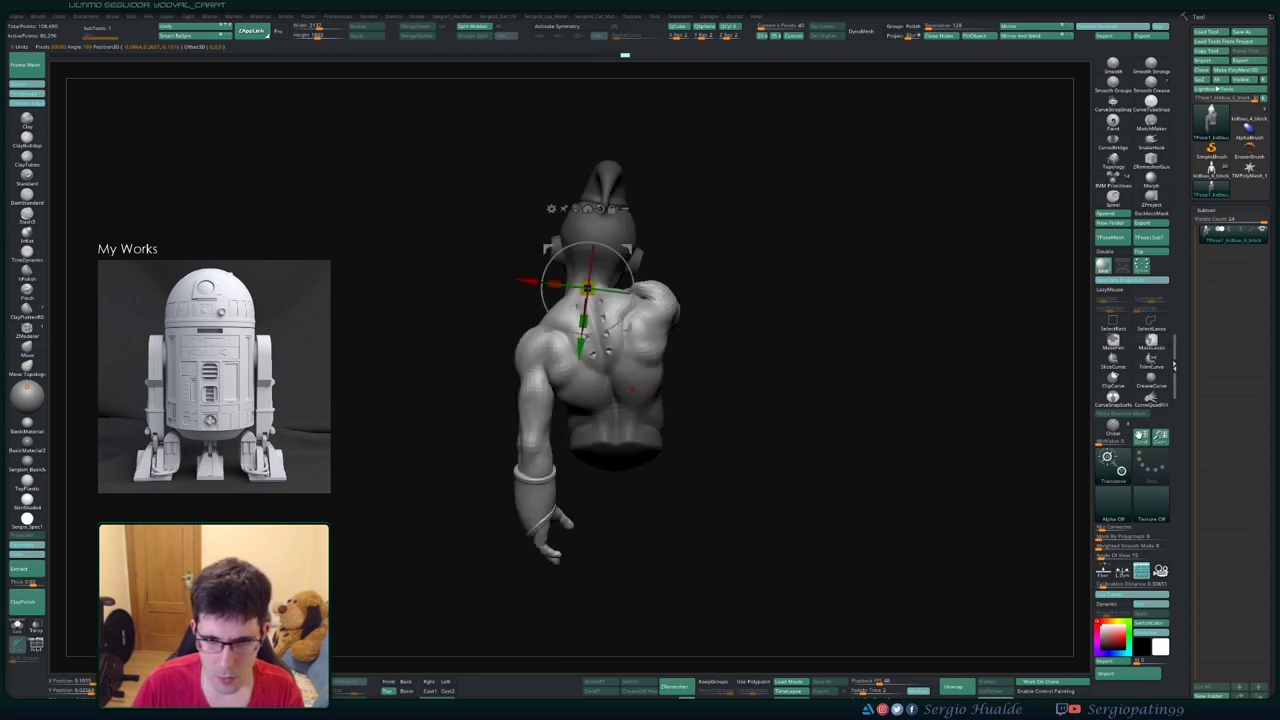
mouse_move(800, 380)
mouse_down()
mouse_move(900, 380)
mouse_move(780, 380)
mouse_up()
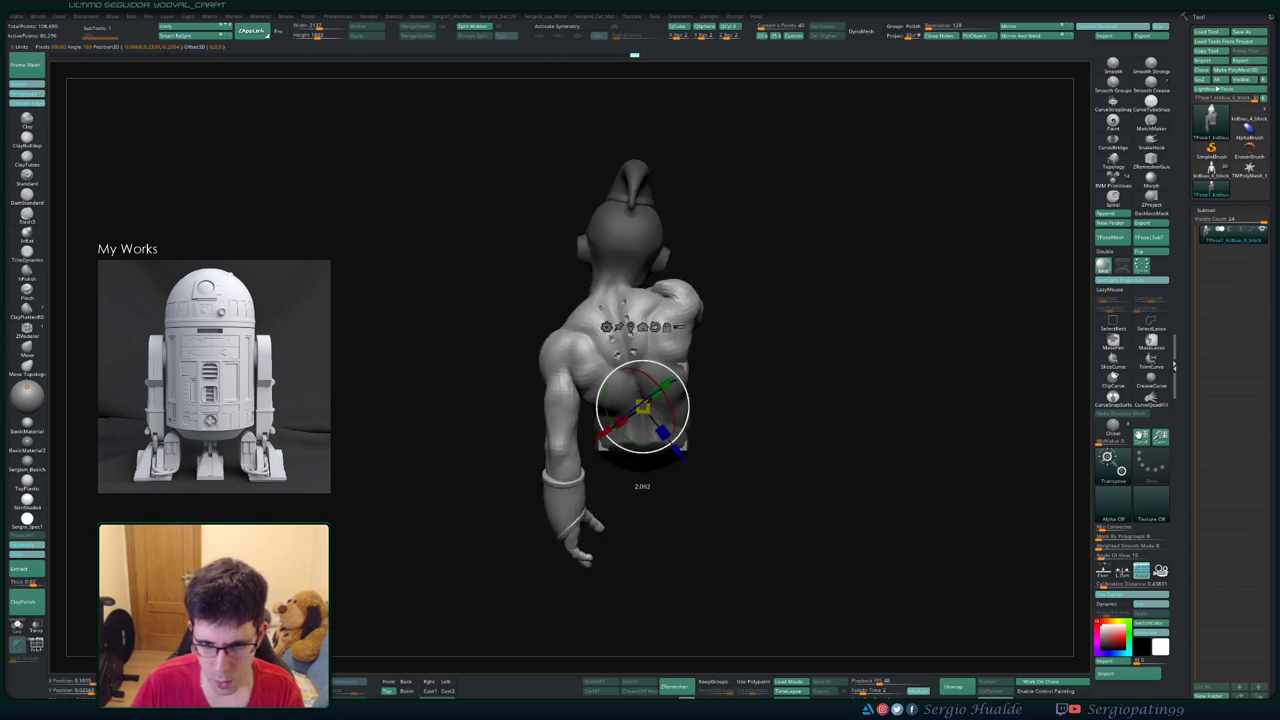
mouse_move(642, 407)
mouse_down()
mouse_move(650, 400)
mouse_move(578, 410)
mouse_up()
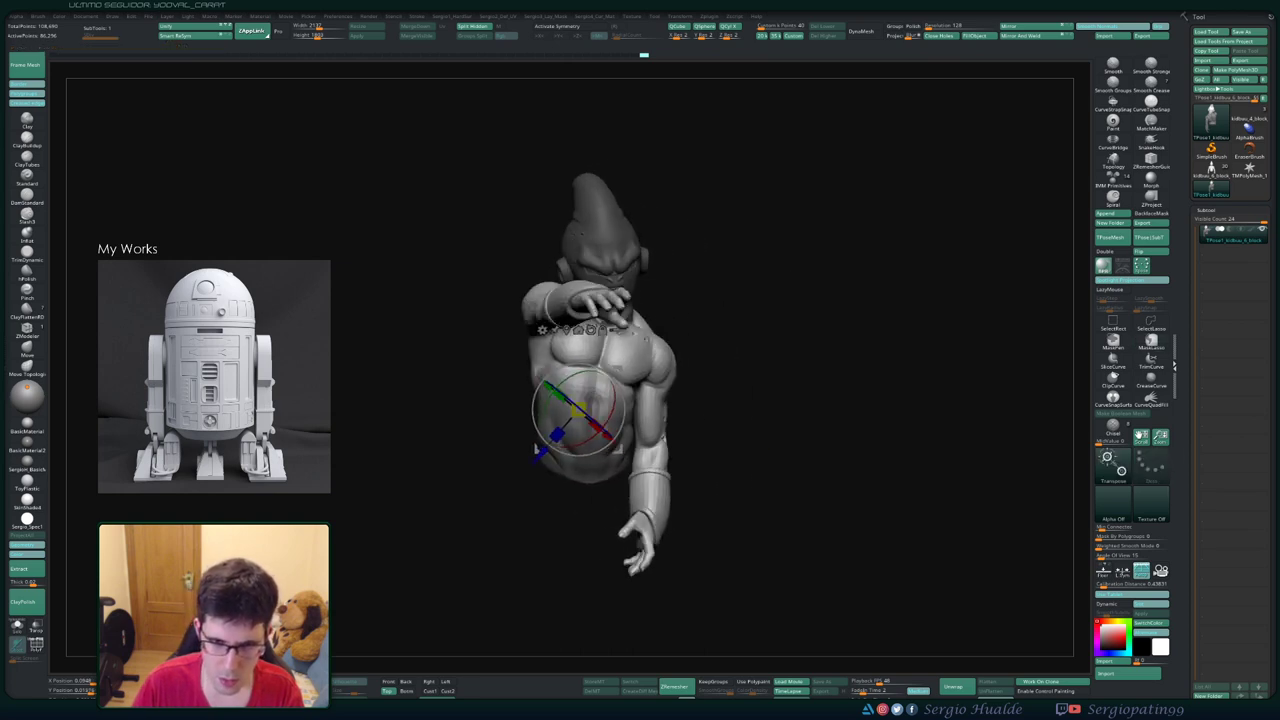
drag(538, 450, 620, 450)
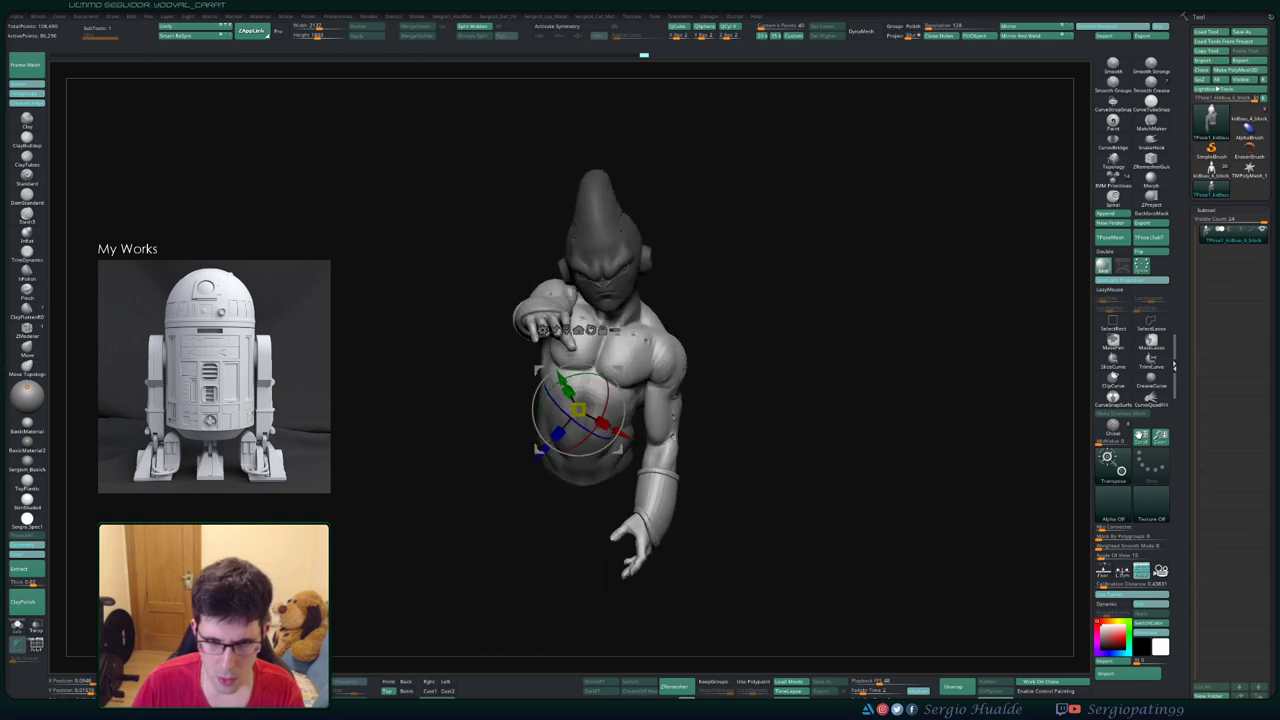
- Lasso-mask Buu's head from an upright front view and orbit around to check the mask
key(q)
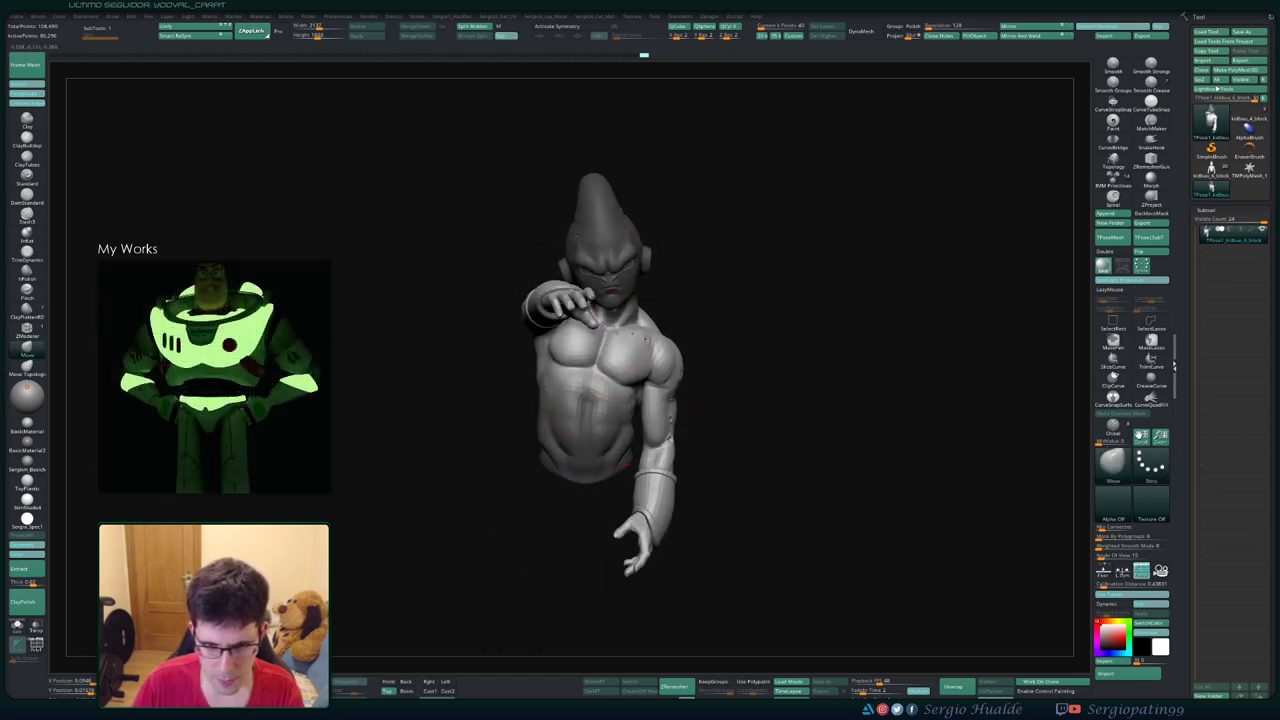
drag(627, 465, 573, 310)
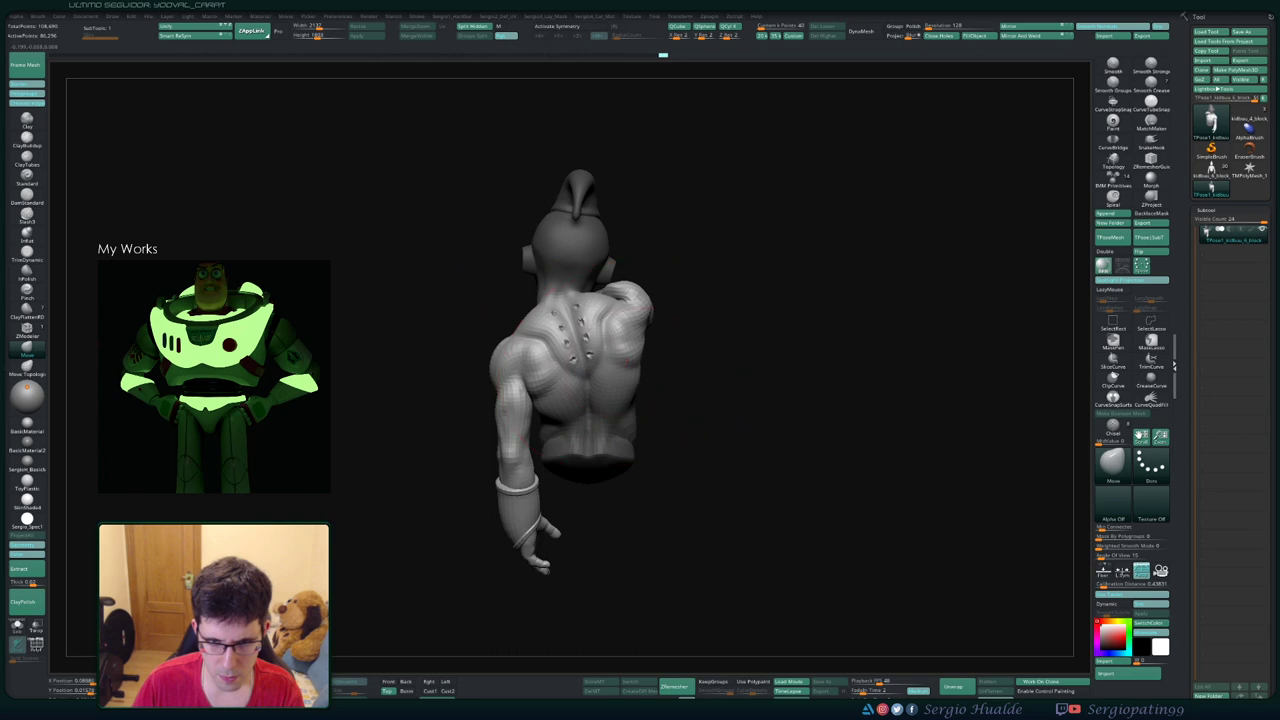
mouse_move(592, 388)
mouse_down()
mouse_move(670, 410)
mouse_move(700, 371)
mouse_move(646, 314)
mouse_move(657, 370)
mouse_move(591, 334)
mouse_move(714, 343)
mouse_move(700, 375)
mouse_up()
key(ctrl)
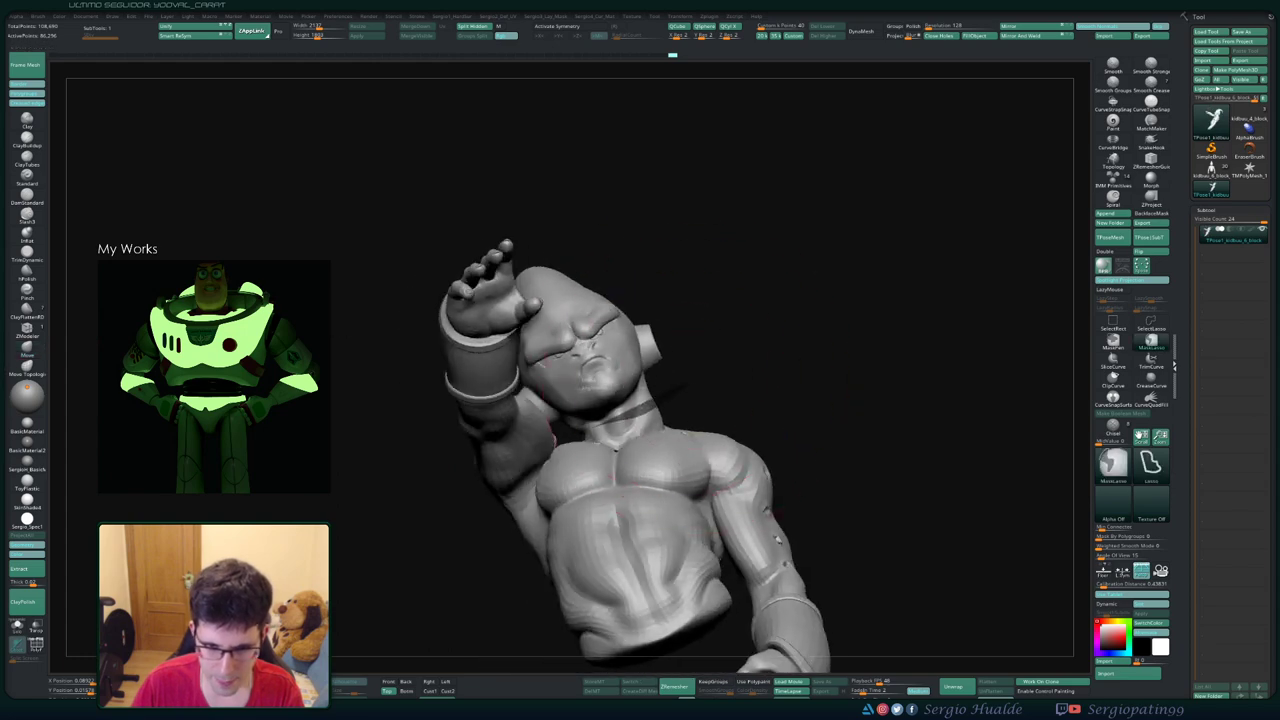
mouse_move(722, 298)
mouse_down()
mouse_move(592, 395)
mouse_move(592, 350)
mouse_up()
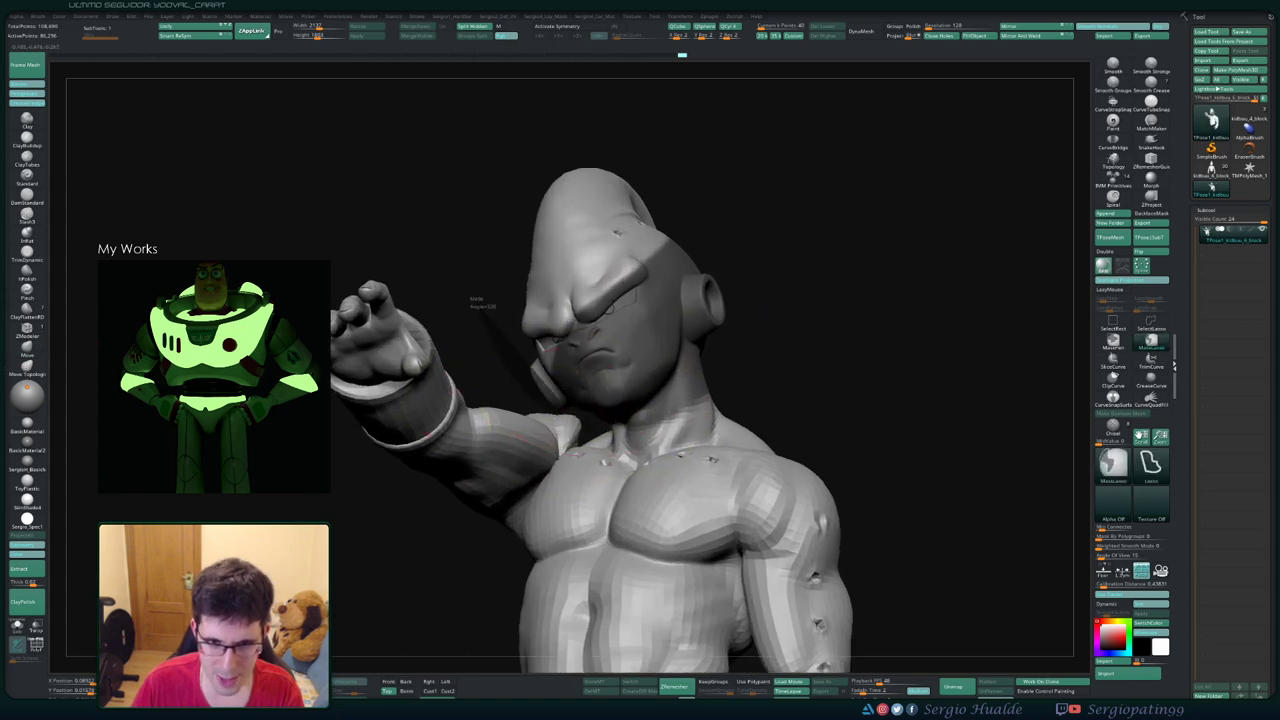
ctrl+drag(470, 300, 455, 113)
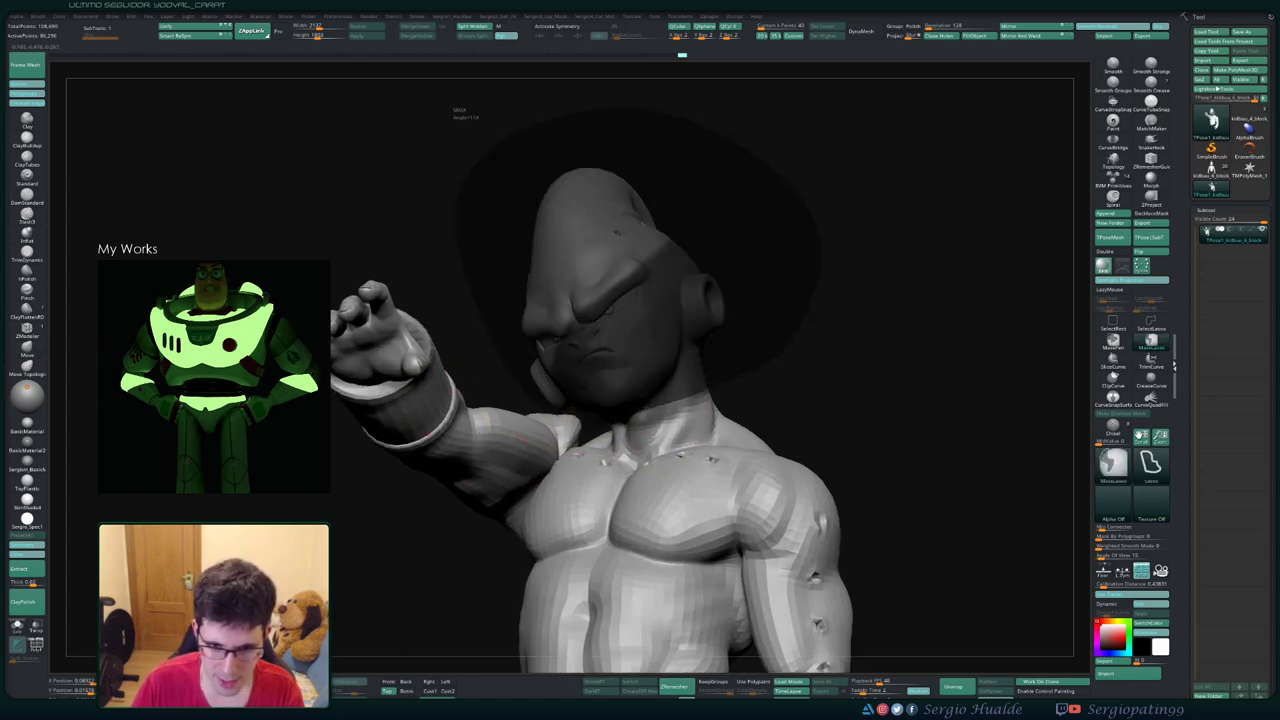
mouse_move(455, 113)
mouse_down()
mouse_move(560, 405)
mouse_move(680, 380)
mouse_up()
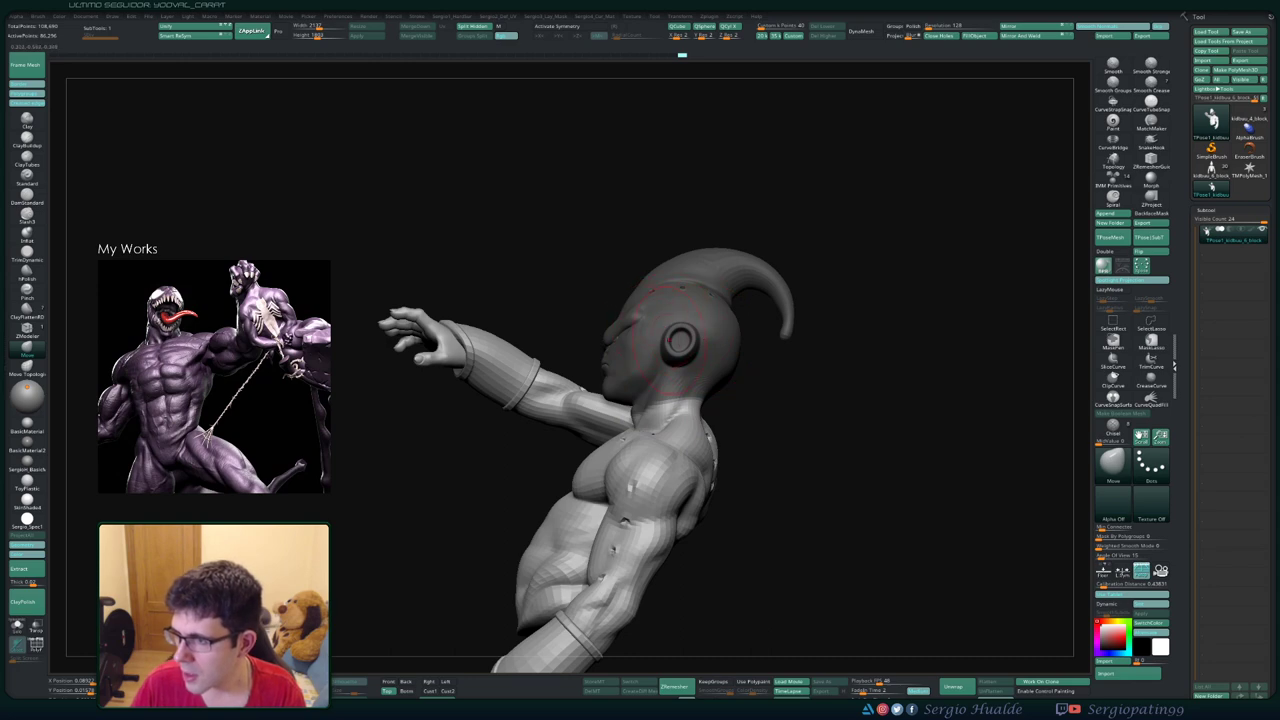
drag(679, 375, 708, 405)
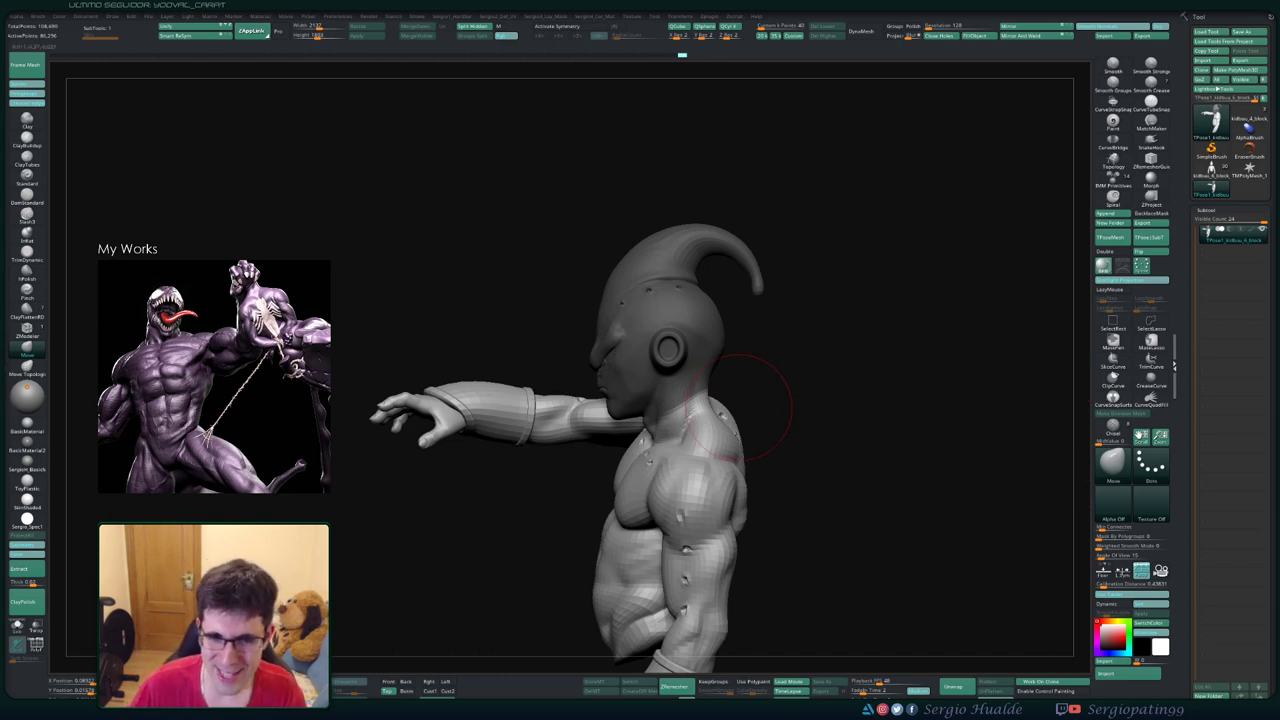
drag(745, 405, 660, 395)
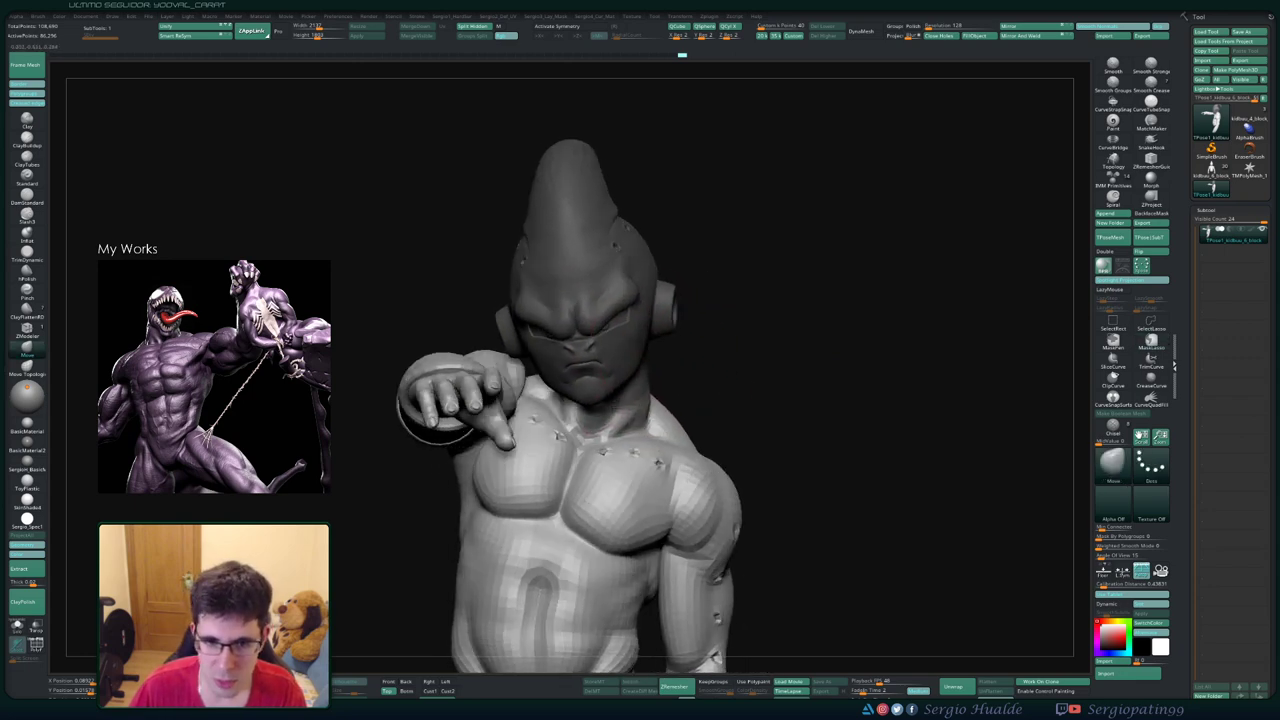
- Mask and invert so only the head moves, then rotate it forward toward the raised hand
key(w)
key(y)
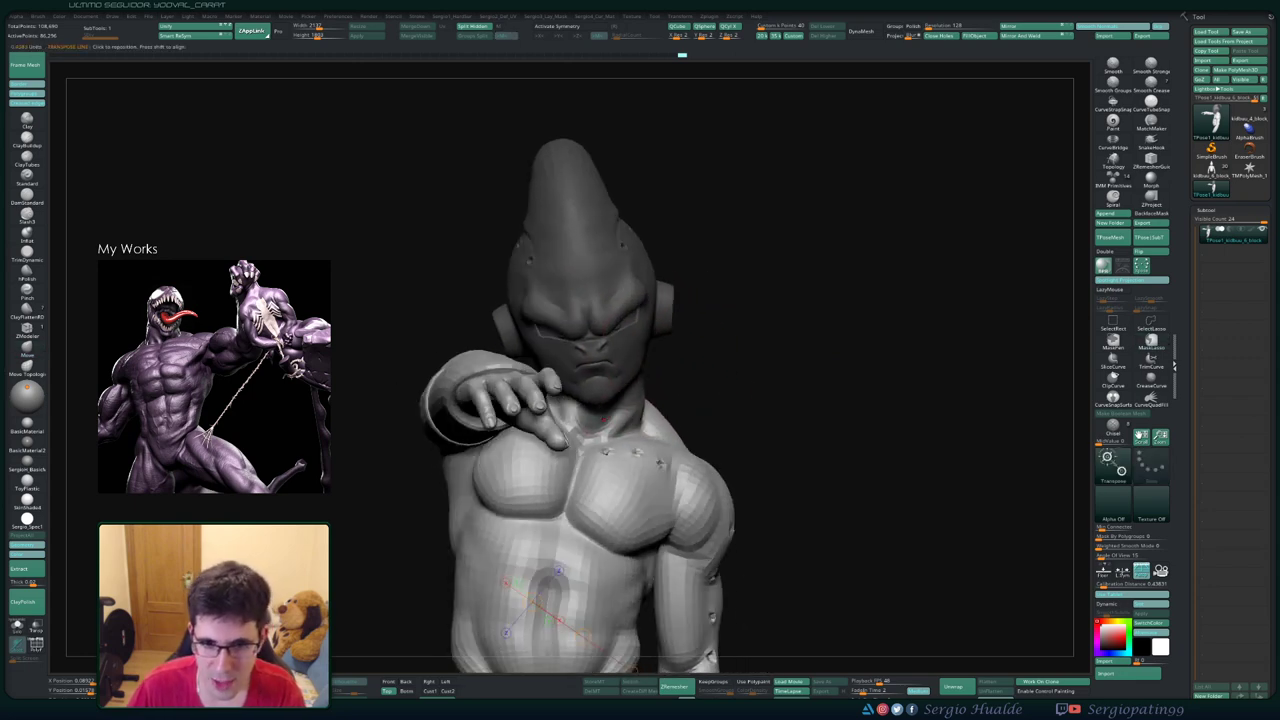
key(d)
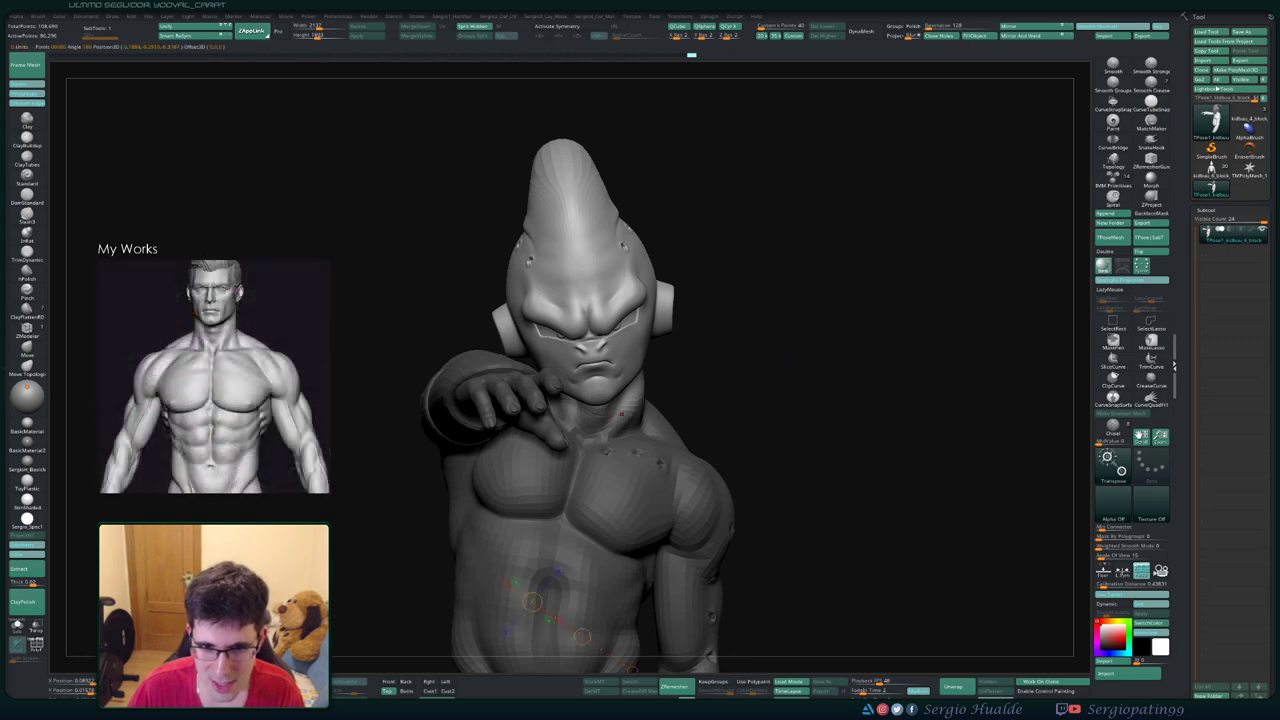
key(ctrl)
ctrl+drag(505, 633, 558, 572)
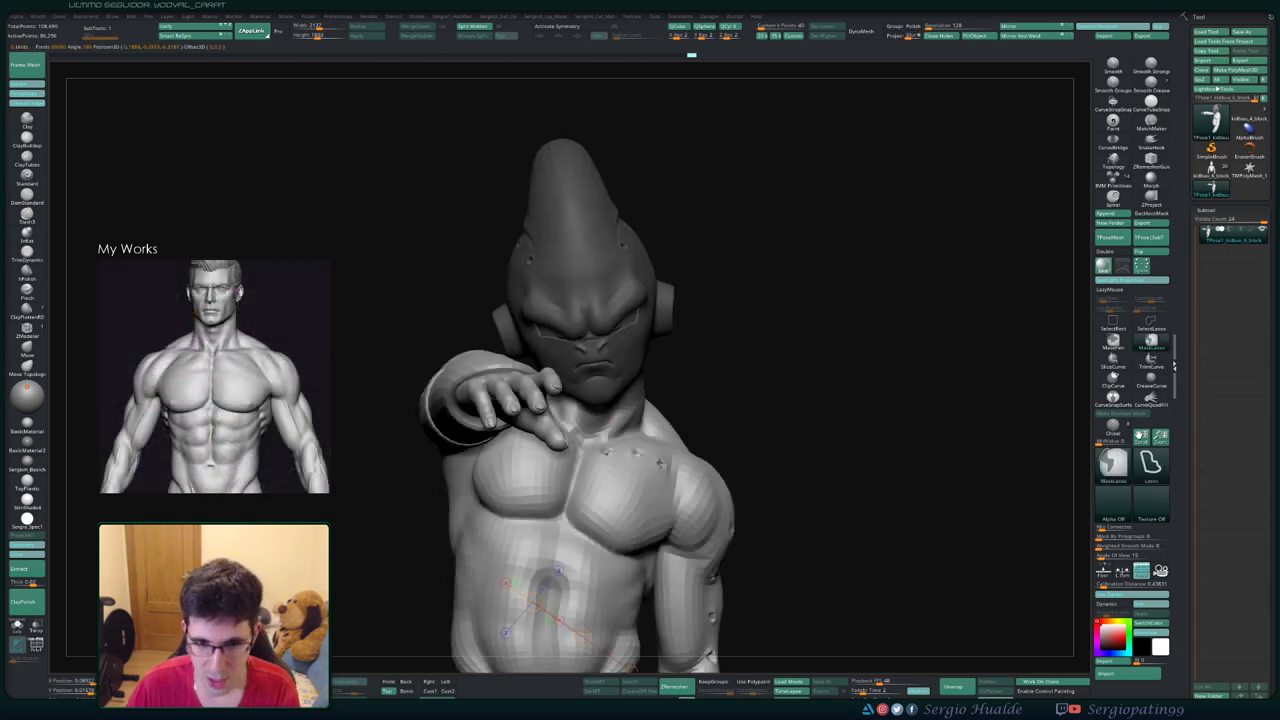
key(ctrl+i)
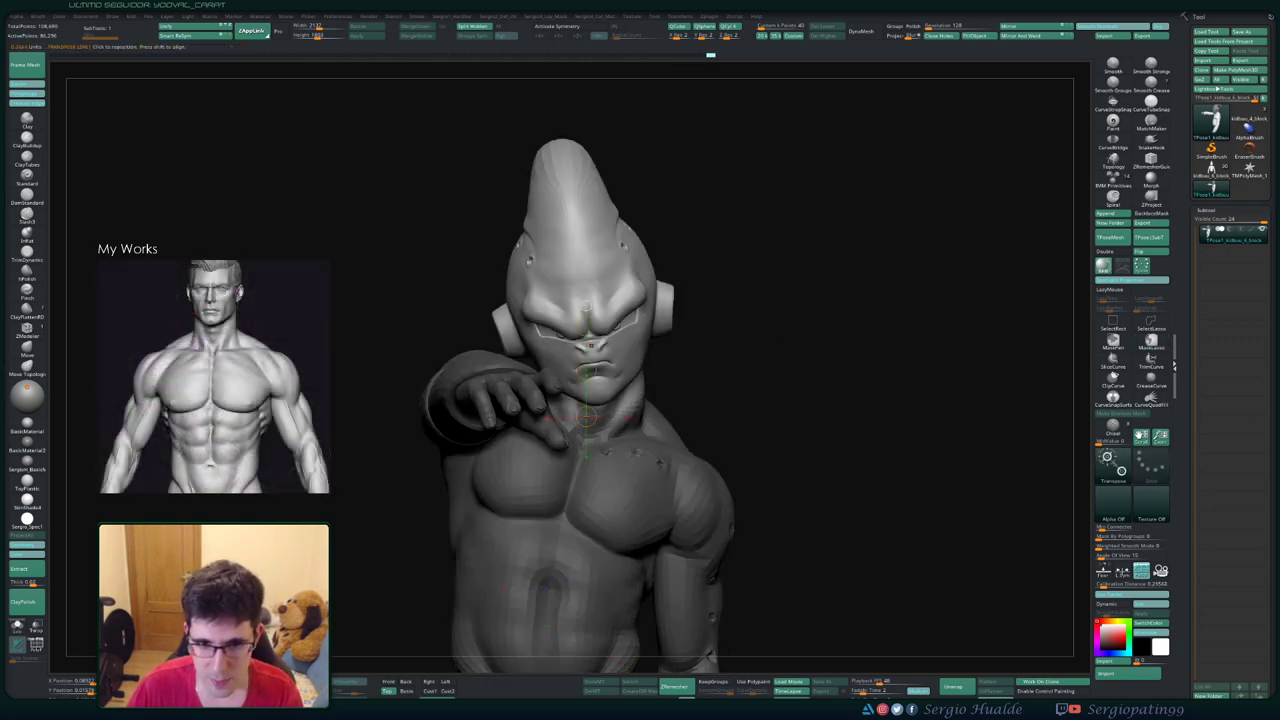
drag(586, 327, 586, 380)
mouse_move(680, 430)
alt+mouse_down()
mouse_move(680, 400)
mouse_move(920, 405)
mouse_move(920, 440)
mouse_move(621, 374)
mouse_move(648, 421)
alt+mouse_up()
- Clear the mask and orbit around the back, shoulder and front to check the head pose
ctrl+click(680, 402)
key(q)
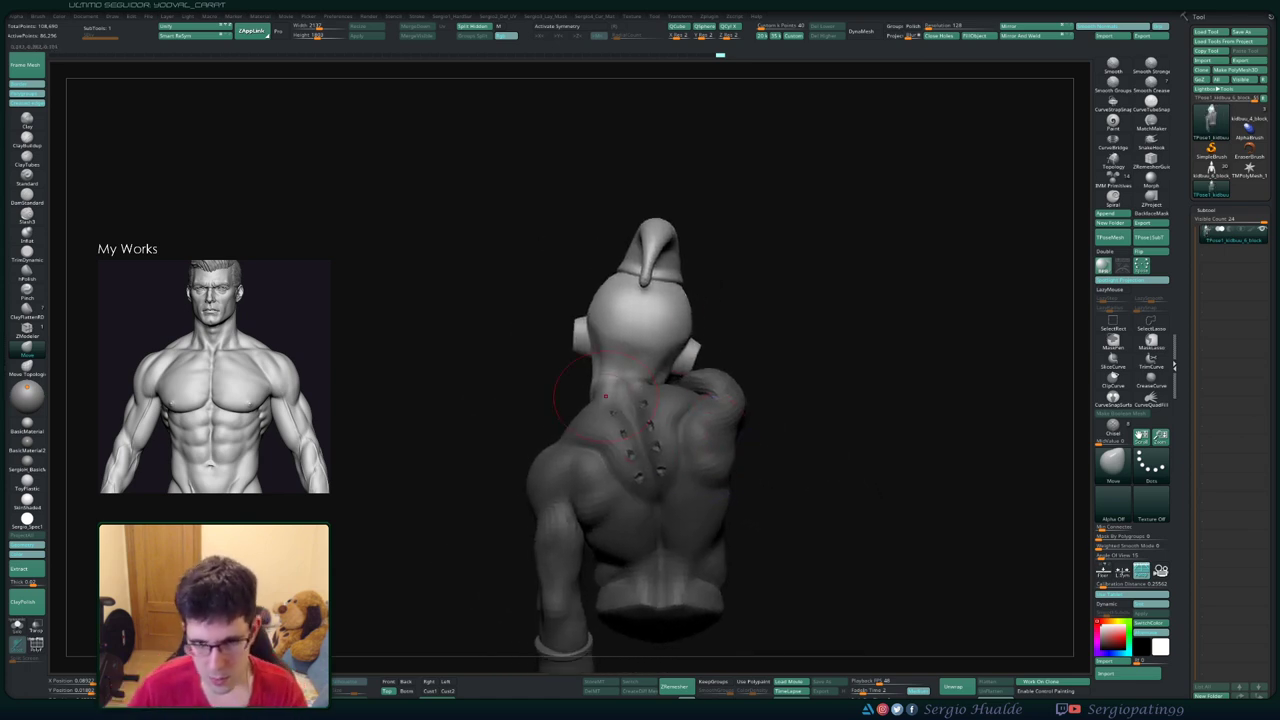
drag(632, 380, 582, 395)
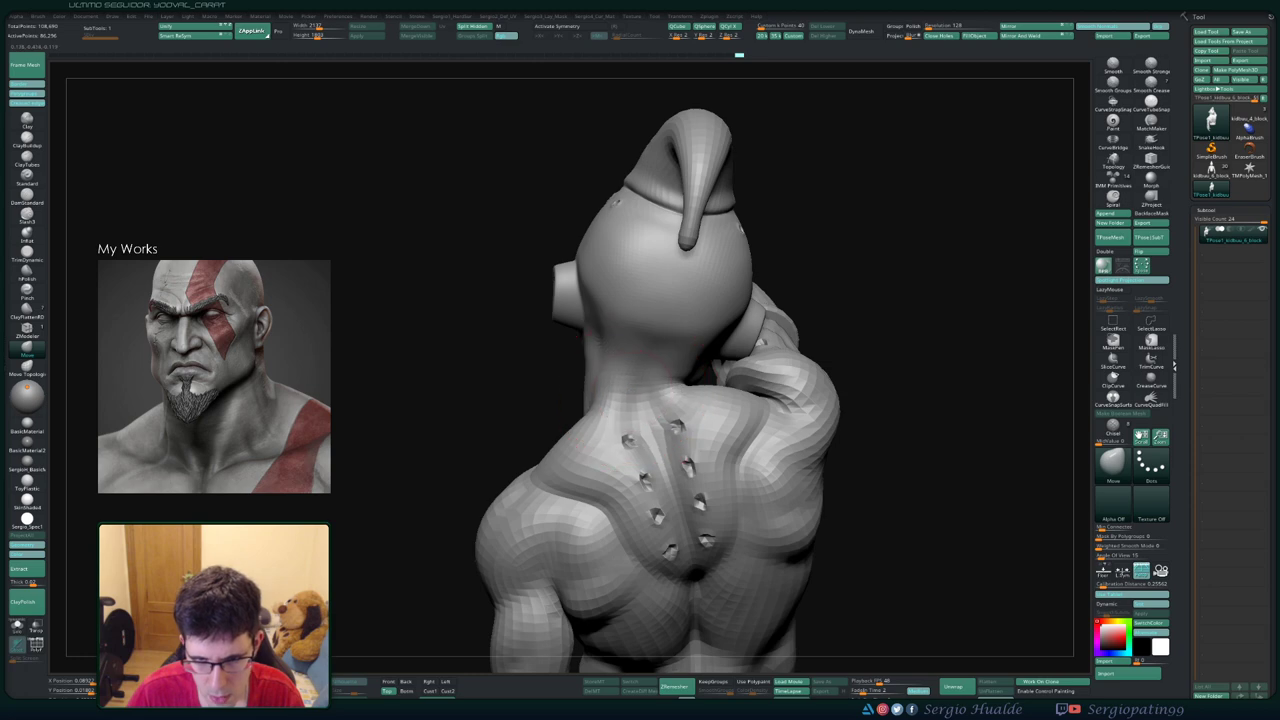
mouse_move(665, 388)
right_down()
mouse_move(702, 405)
mouse_move(660, 405)
mouse_move(688, 370)
mouse_move(610, 395)
right_up()
right_click(660, 405)
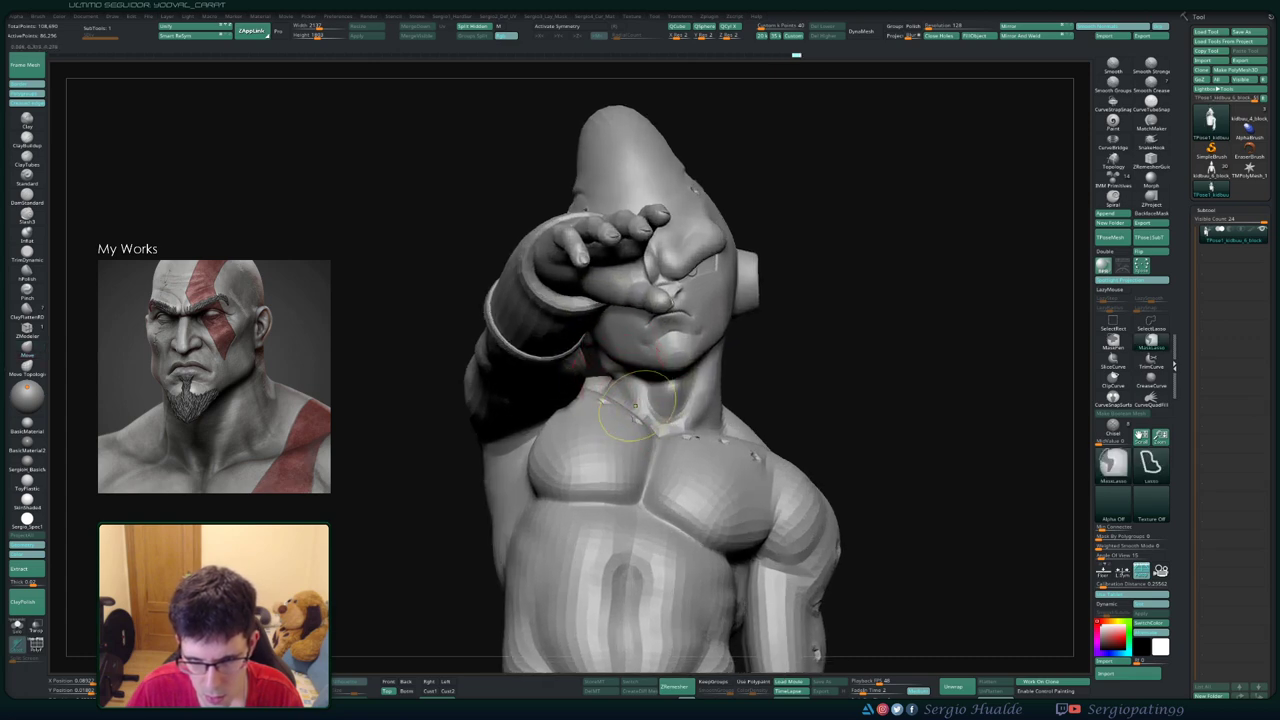
shift+right_drag(660, 390, 685, 397)
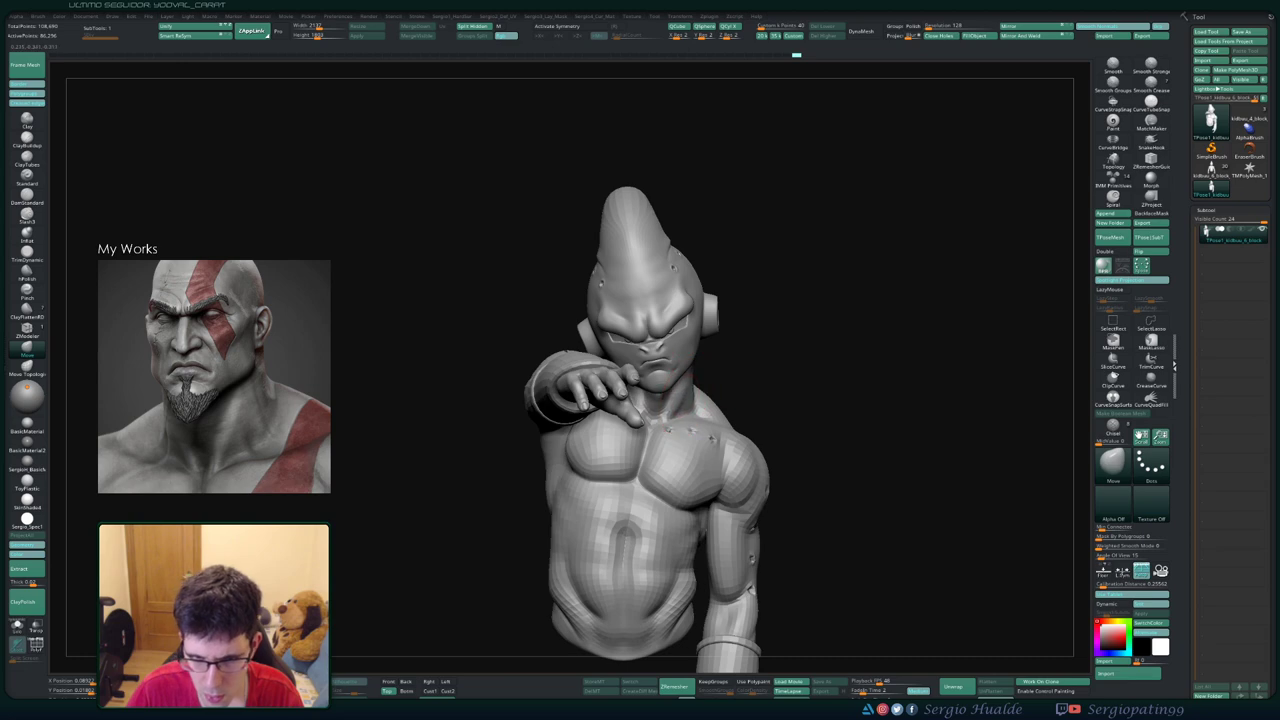
mouse_move(676, 397)
ctrl+right_down()
mouse_move(700, 360)
mouse_move(690, 335)
mouse_move(705, 337)
ctrl+right_up()
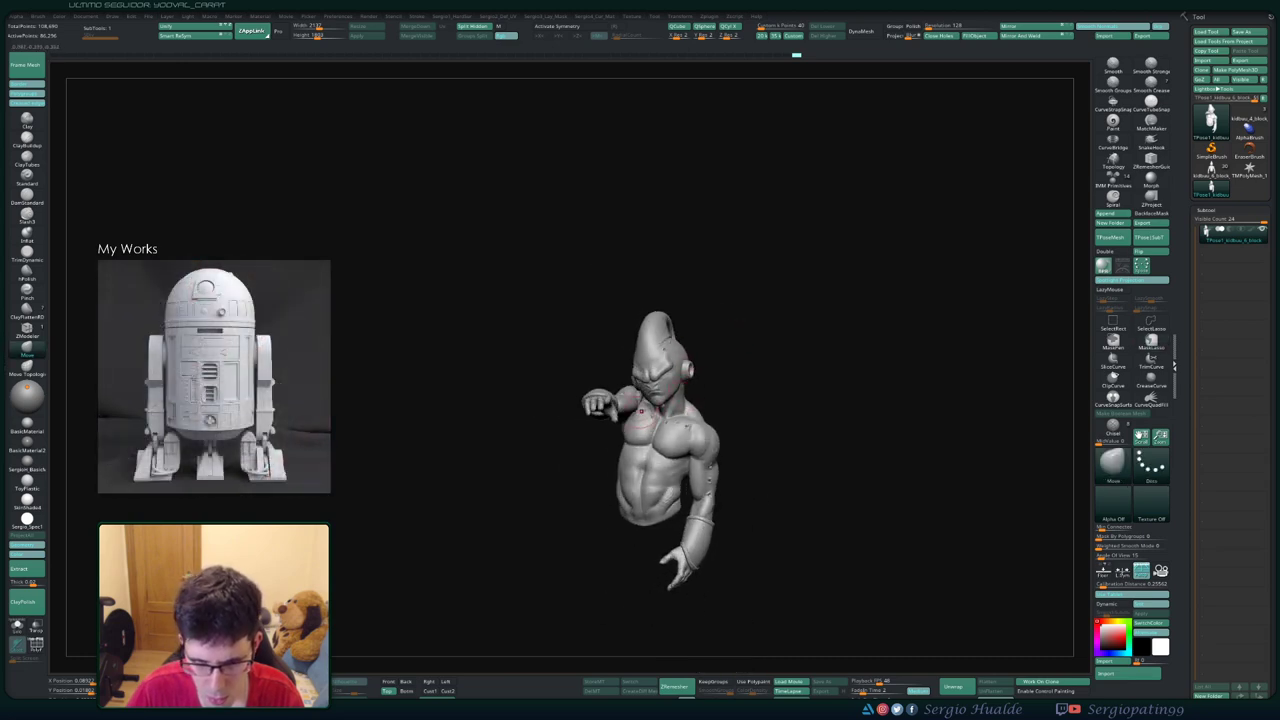
- Zoom in on the outstretched forearm and mask the wristband and hand
right_drag(641, 410, 716, 372)
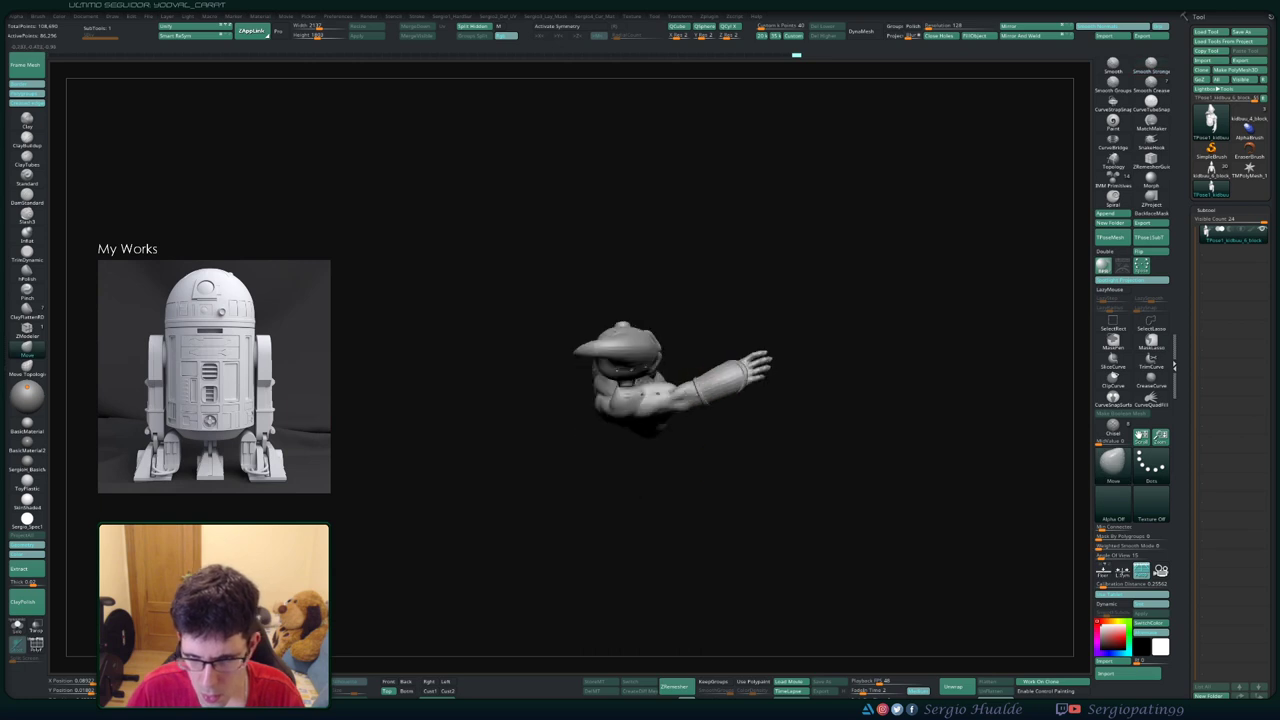
mouse_move(640, 390)
right_down()
mouse_move(660, 380)
mouse_move(600, 300)
right_up()
right_drag(640, 390, 655, 378)
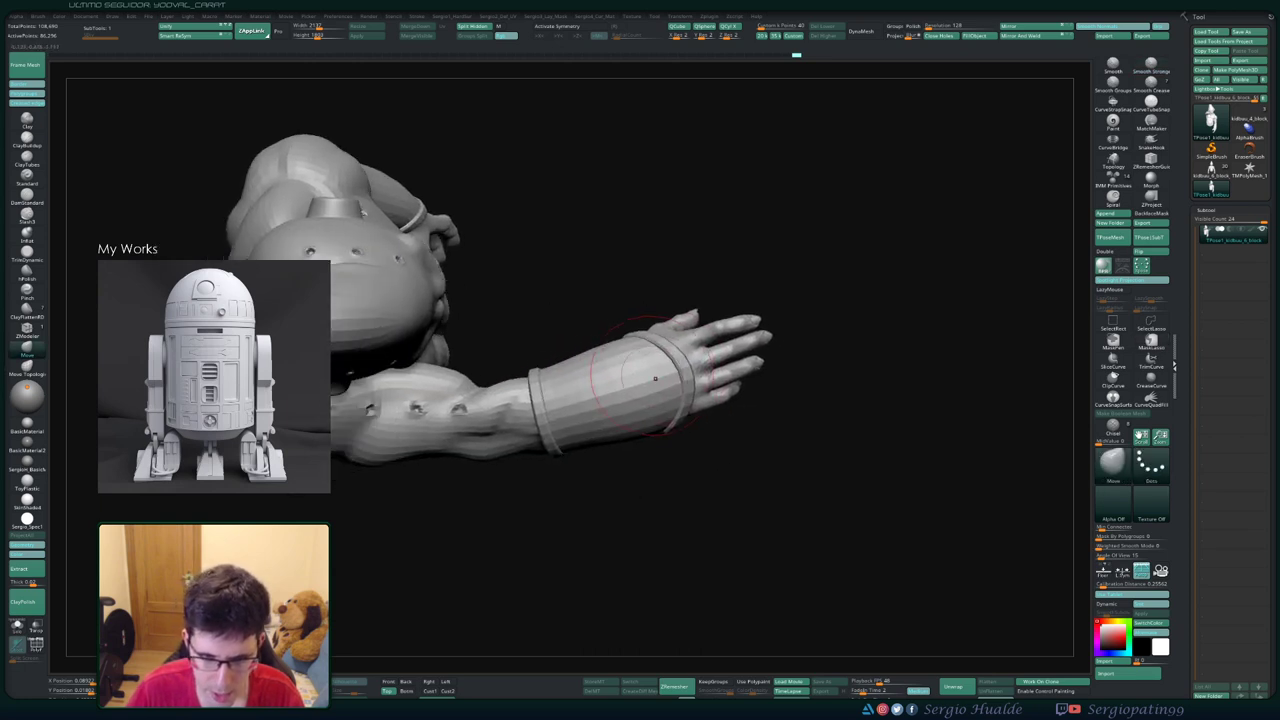
key(shift+f)
key(shift+f)
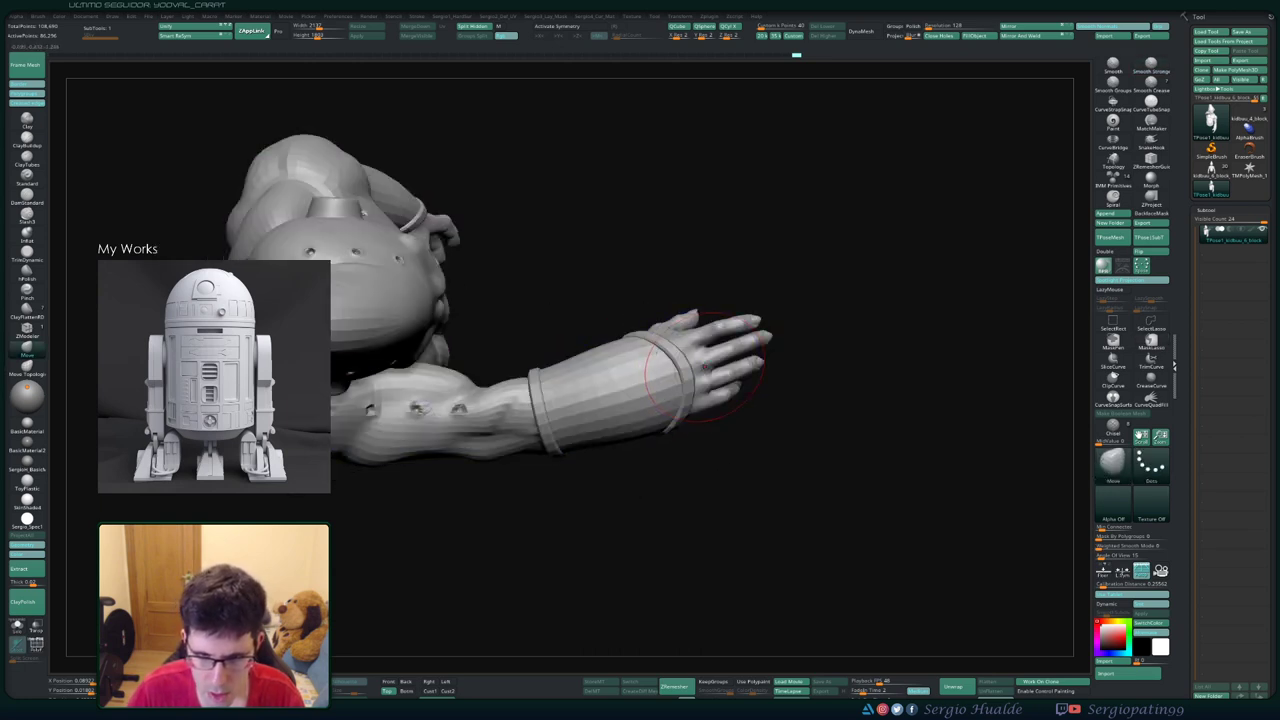
shift+right_drag(710, 375, 680, 390)
key(w)
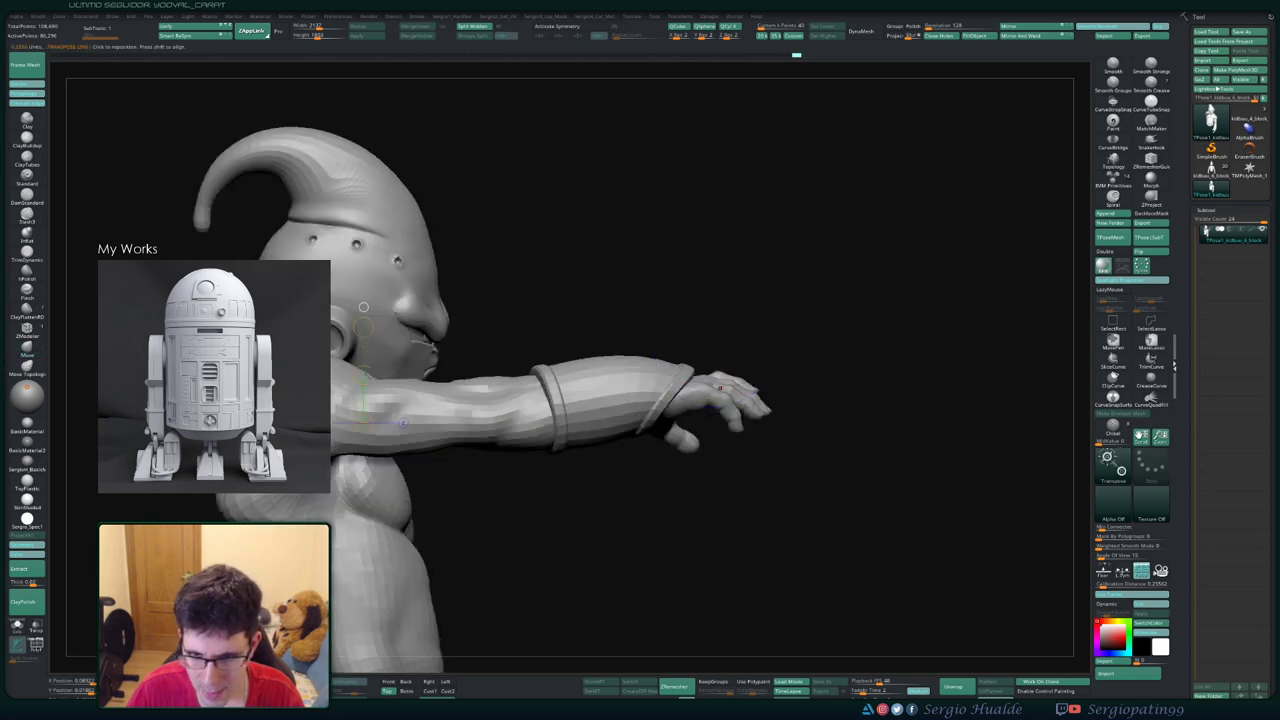
ctrl+click(680, 390)
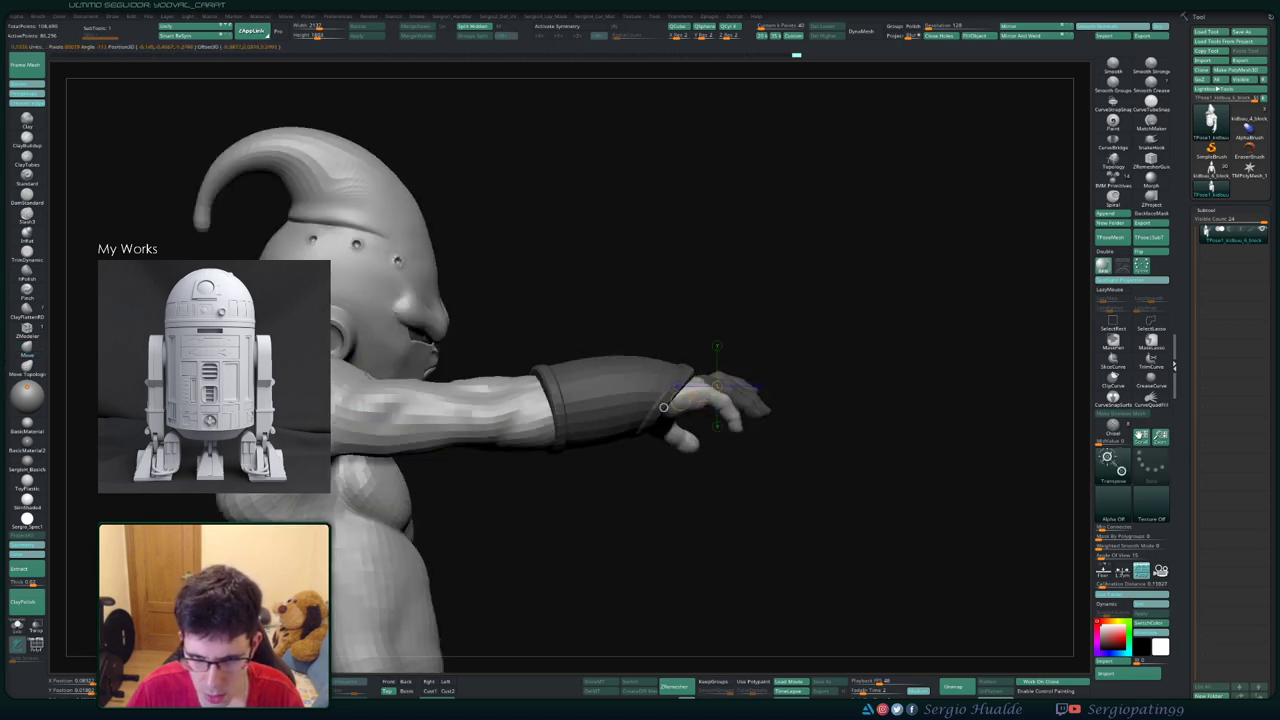
- Lasso-mask everything except the wristband cuff, then view the figure from the front in polygroup colours
key(ctrl)
ctrl+drag(590, 435, 590, 355)
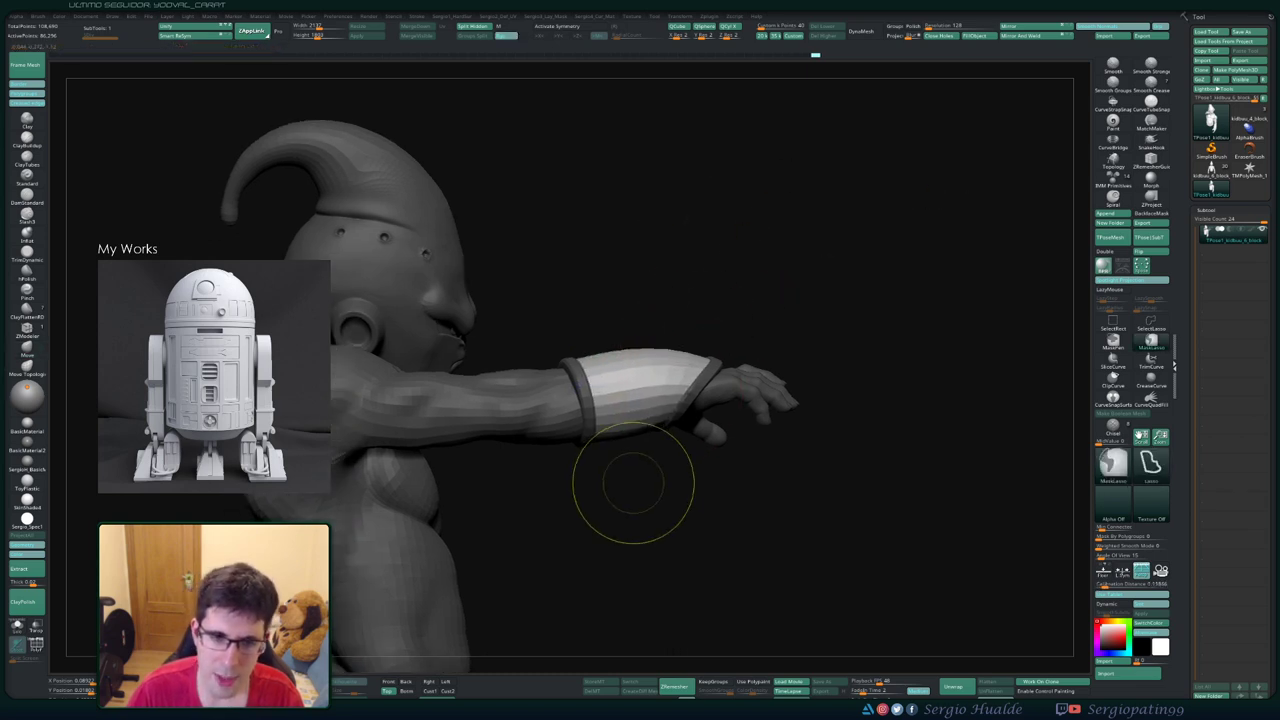
drag(629, 486, 607, 393)
drag(709, 309, 790, 310)
key(shift+f)
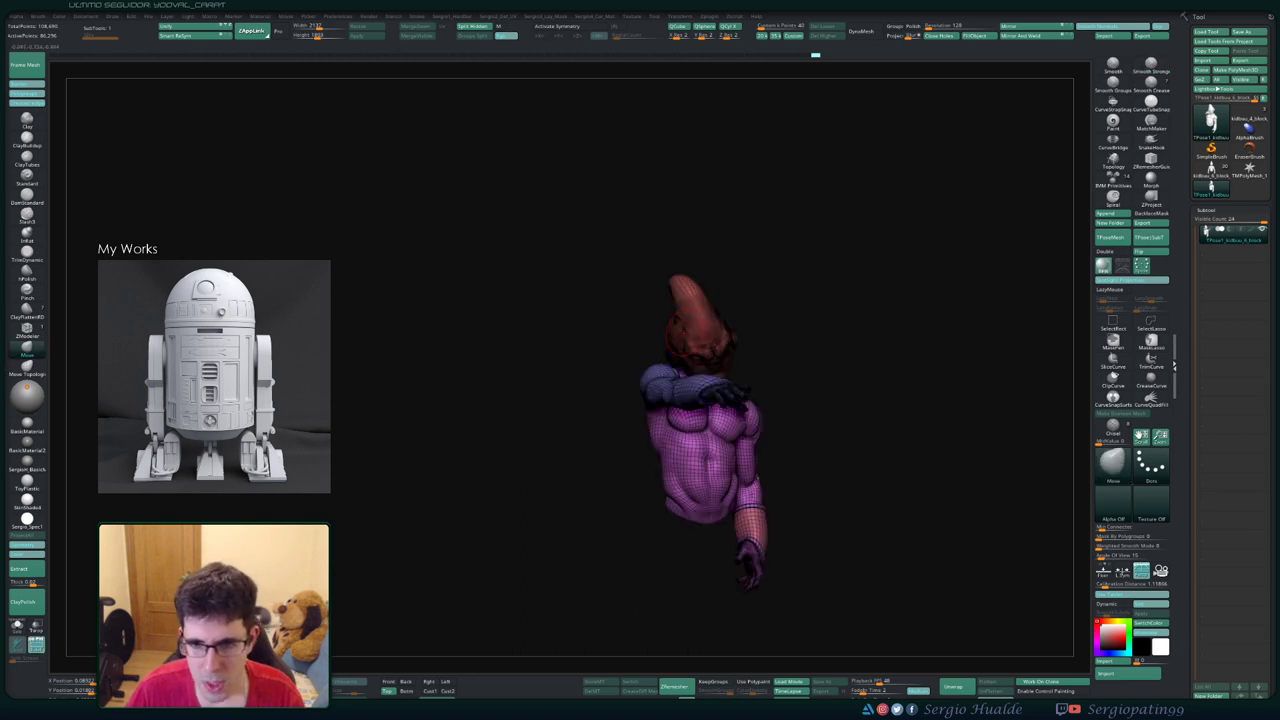
- Isolate the forearm polygroup, hide the wristband, and regroup the visible arm
ctrl+shift+click(694, 329)
ctrl+shift+click(694, 329)
ctrl+shift+click(692, 385)
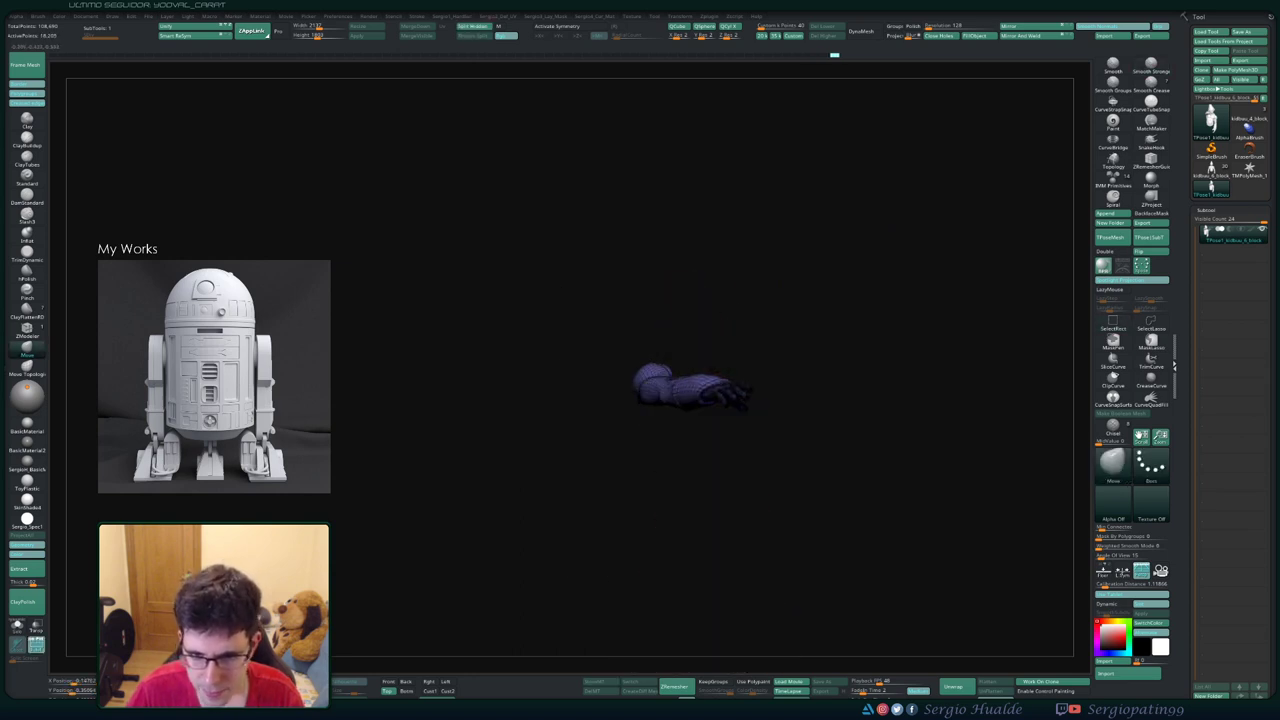
key(f)
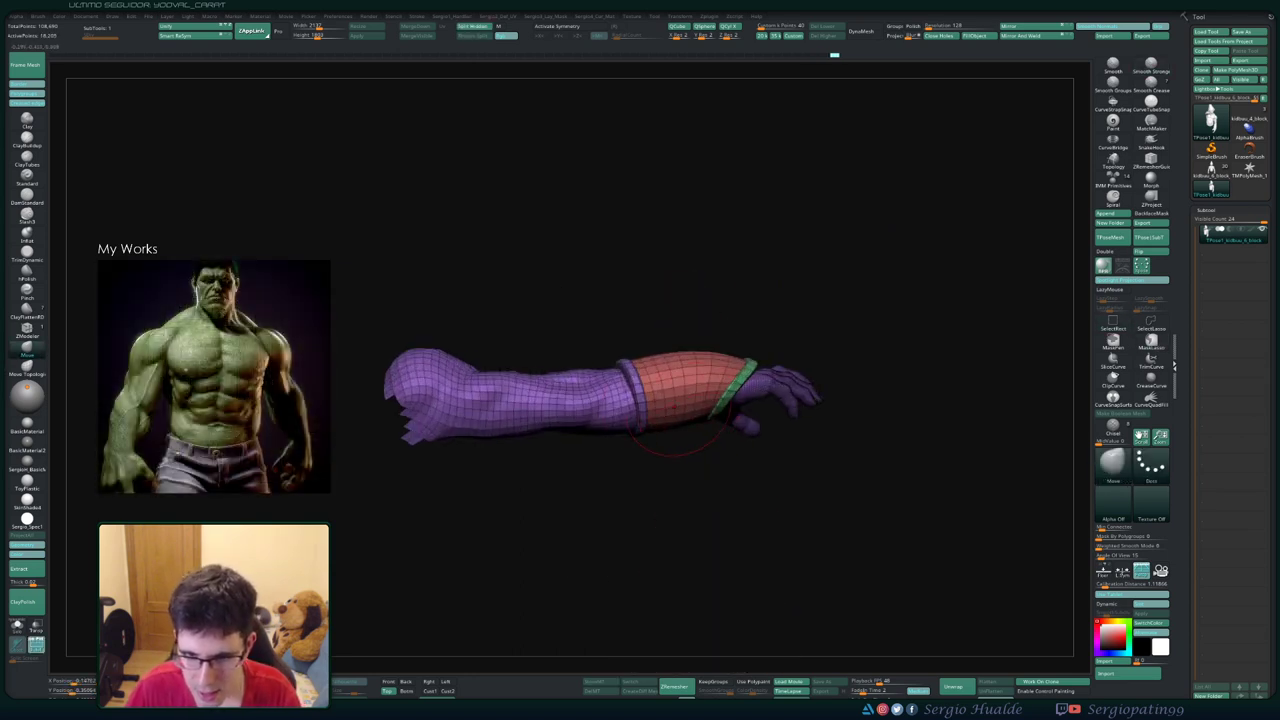
scroll(678, 432, up, 3)
key(ctrl+w)
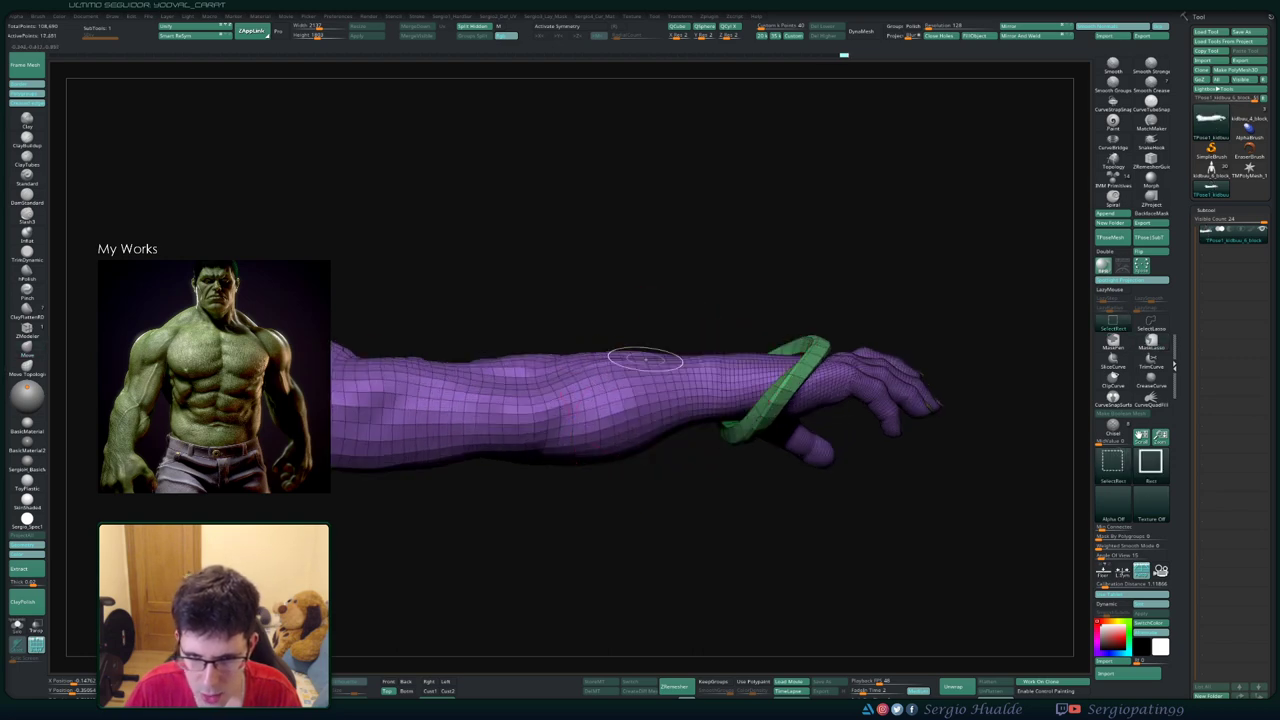
ctrl+alt+shift+click(760, 392)
scroll(680, 400, down, 3)
key(ctrl+w)
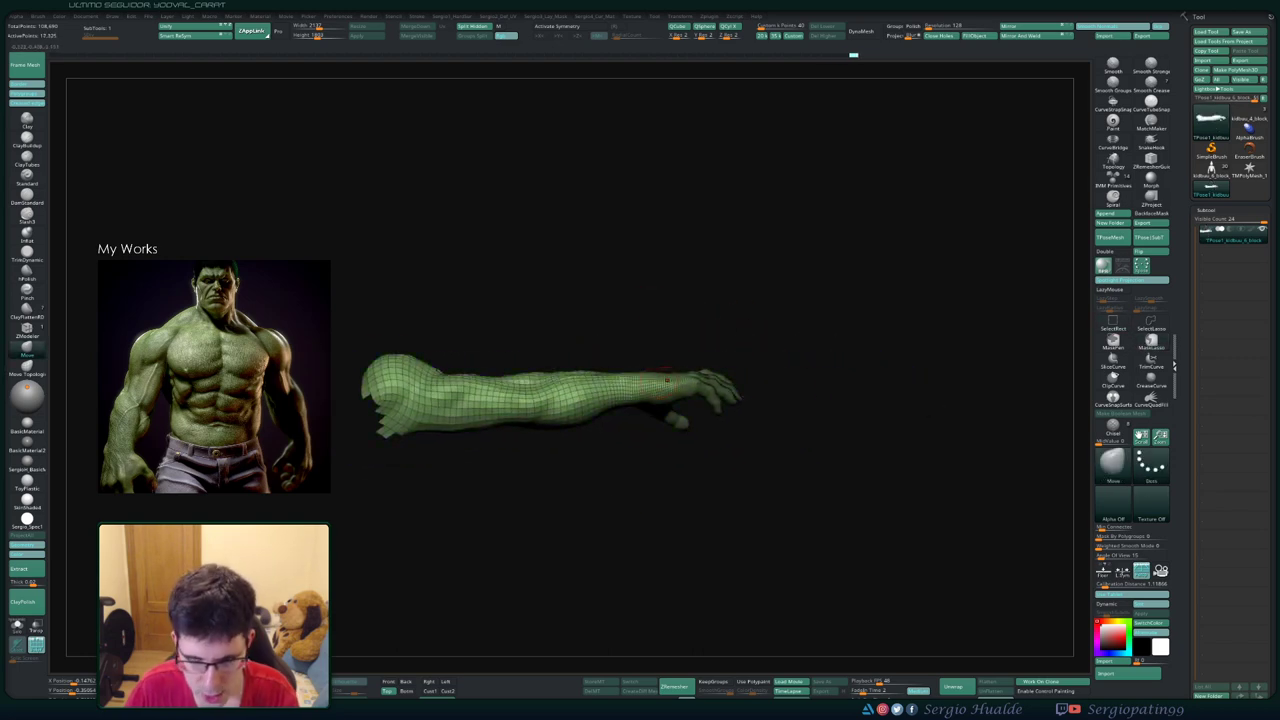
mouse_move(745, 372)
shift+mouse_down()
mouse_move(775, 350)
mouse_move(681, 375)
mouse_move(651, 463)
shift+mouse_up()
- Mask the arm and Transpose-rotate the hand upward at the wrist
key(w)
key(ctrl+i)
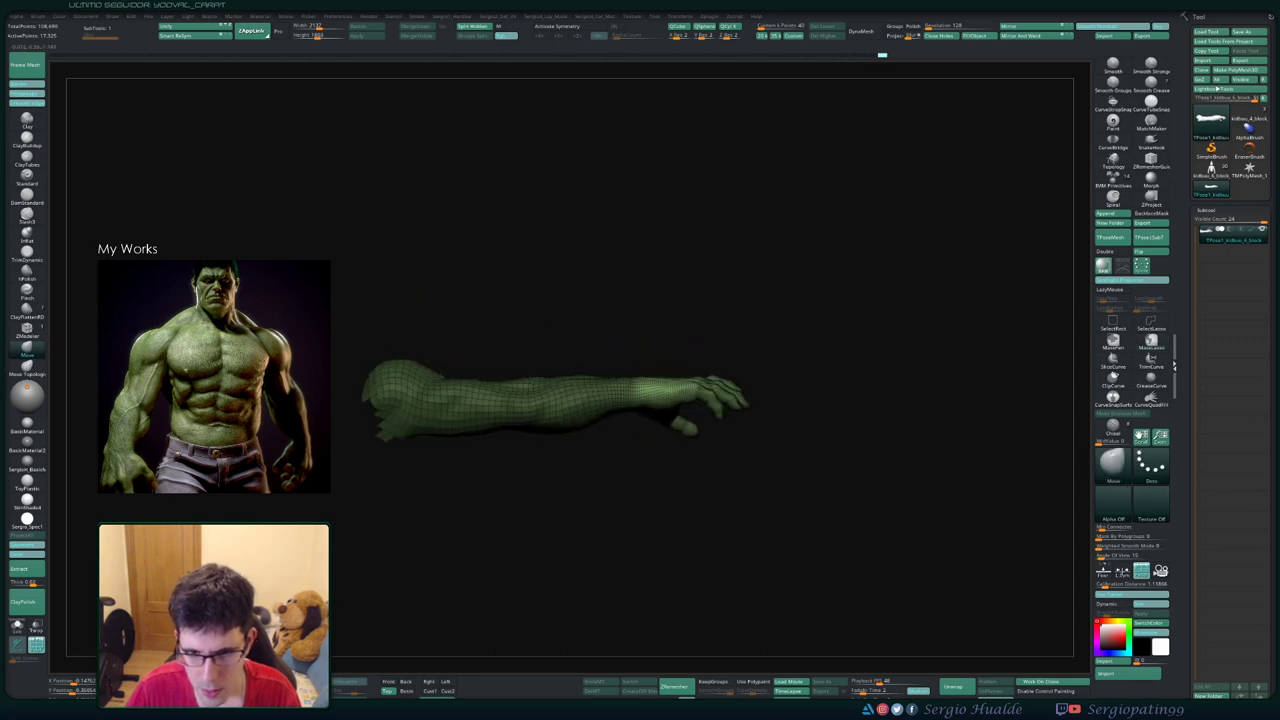
drag(603, 390, 885, 223)
drag(642, 440, 642, 330)
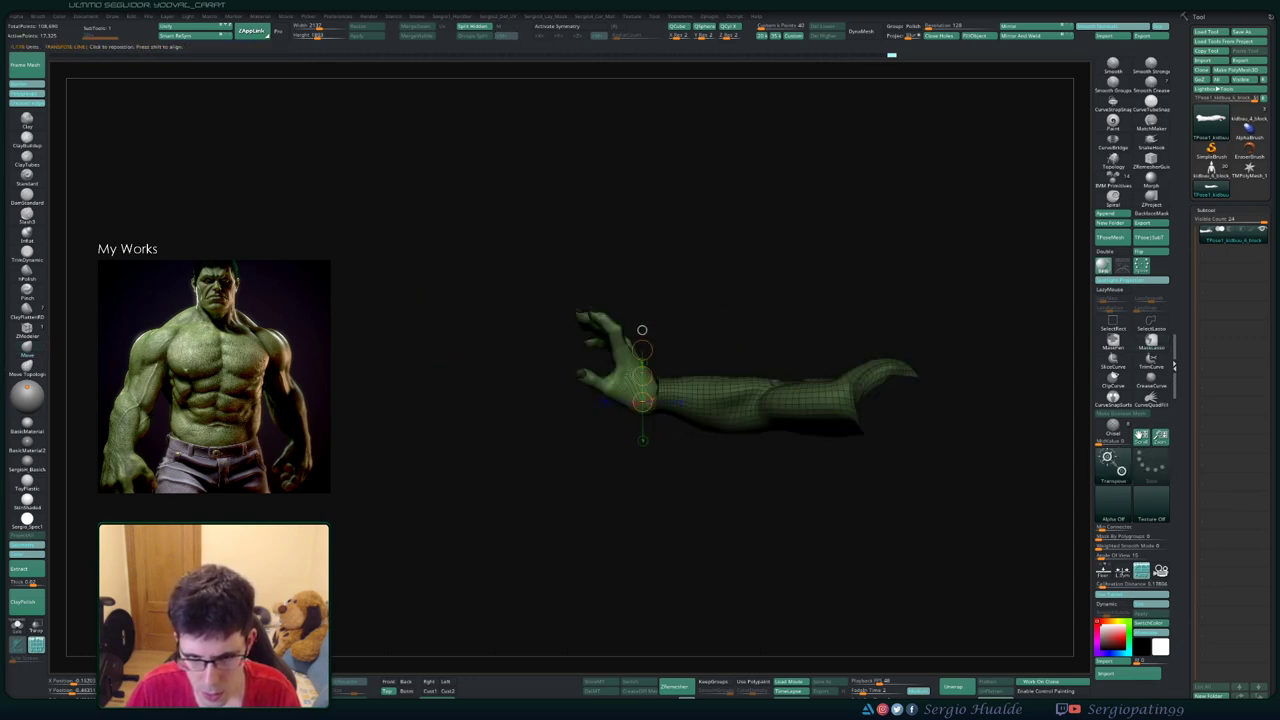
drag(677, 450, 670, 322)
key(q)
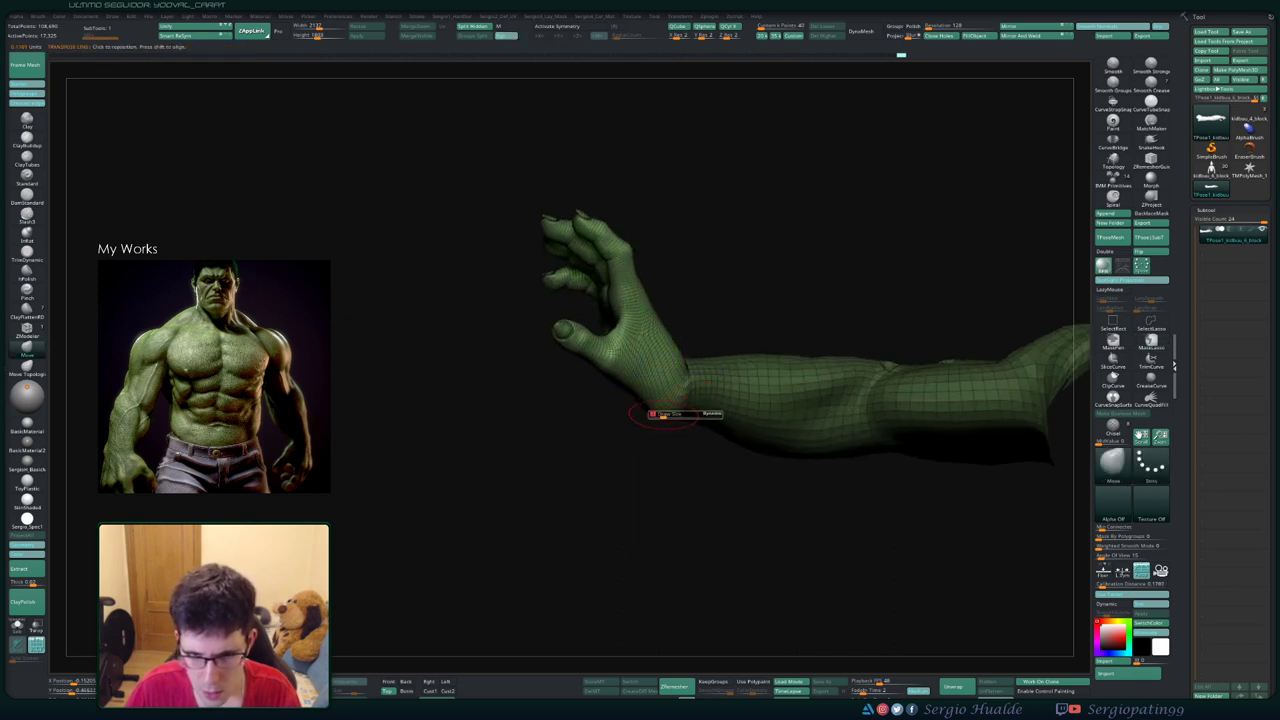
mouse_move(657, 408)
right_down()
mouse_move(658, 394)
mouse_move(671, 414)
mouse_move(645, 405)
mouse_move(657, 390)
mouse_move(665, 425)
mouse_move(630, 460)
right_up()
- Twist the hand around the wrist, check it from other angles, then unhide the whole character
key(w)
mouse_move(630, 420)
mouse_down()
mouse_move(630, 473)
mouse_move(630, 453)
mouse_up()
key(q)
right_drag(630, 430, 760, 400)
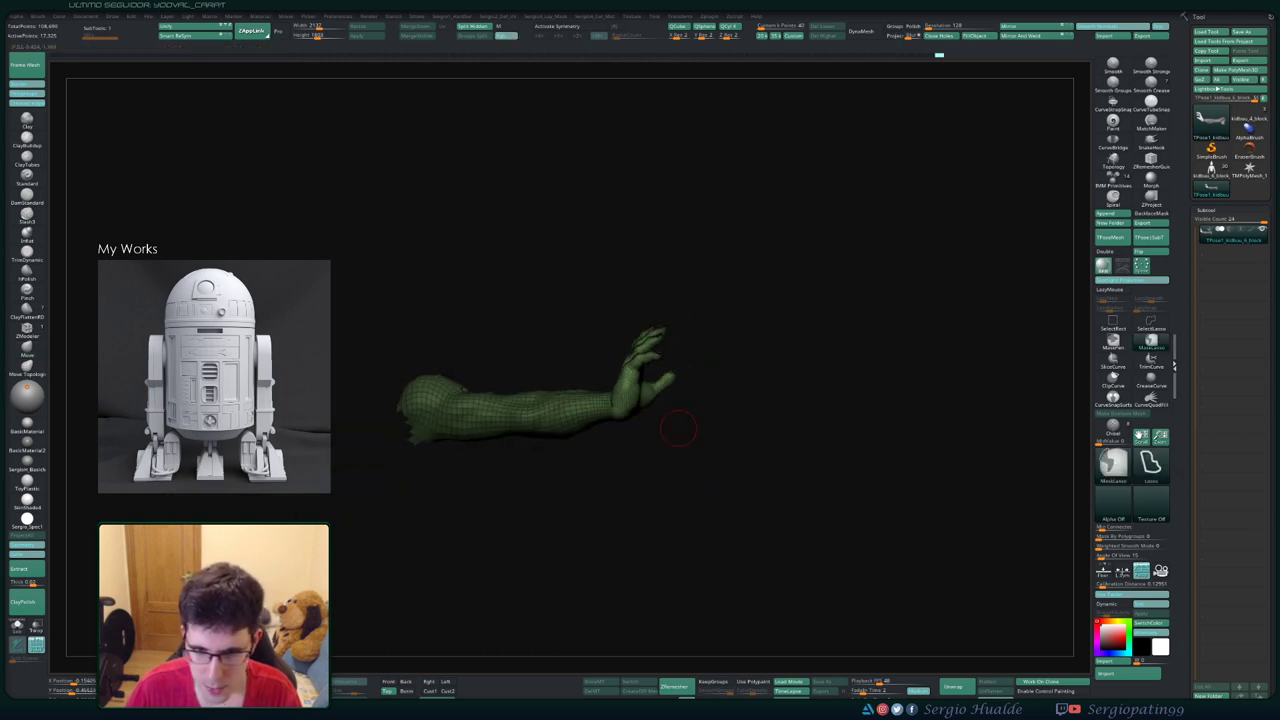
mouse_move(660, 420)
right_down()
mouse_move(639, 424)
mouse_move(714, 414)
mouse_move(818, 320)
mouse_move(700, 430)
right_up()
key(ctrl+shift)
ctrl+shift+click(728, 414)
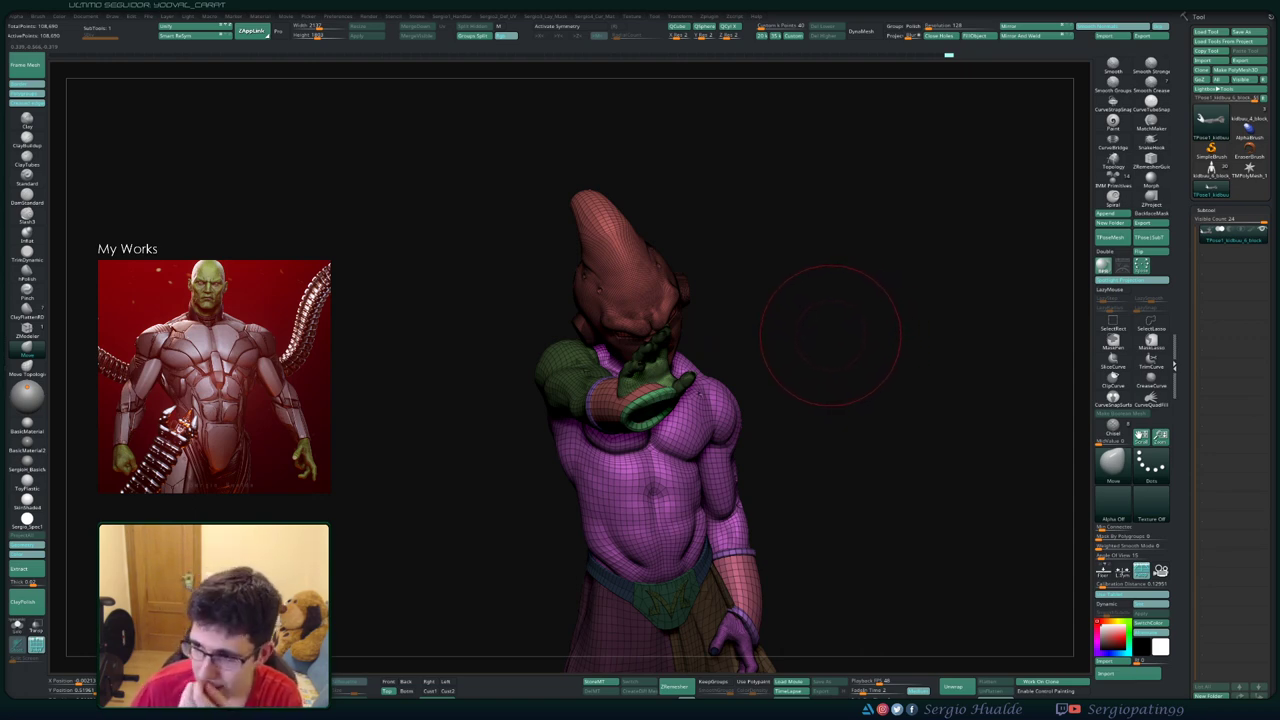
- Hide polyframes, load the full-body Buu tool with trousers, and snap to a straight front view
mouse_move(857, 329)
mouse_down()
mouse_move(760, 440)
mouse_move(763, 398)
mouse_move(831, 408)
mouse_move(765, 405)
mouse_move(743, 347)
mouse_up()
key(shift+f)
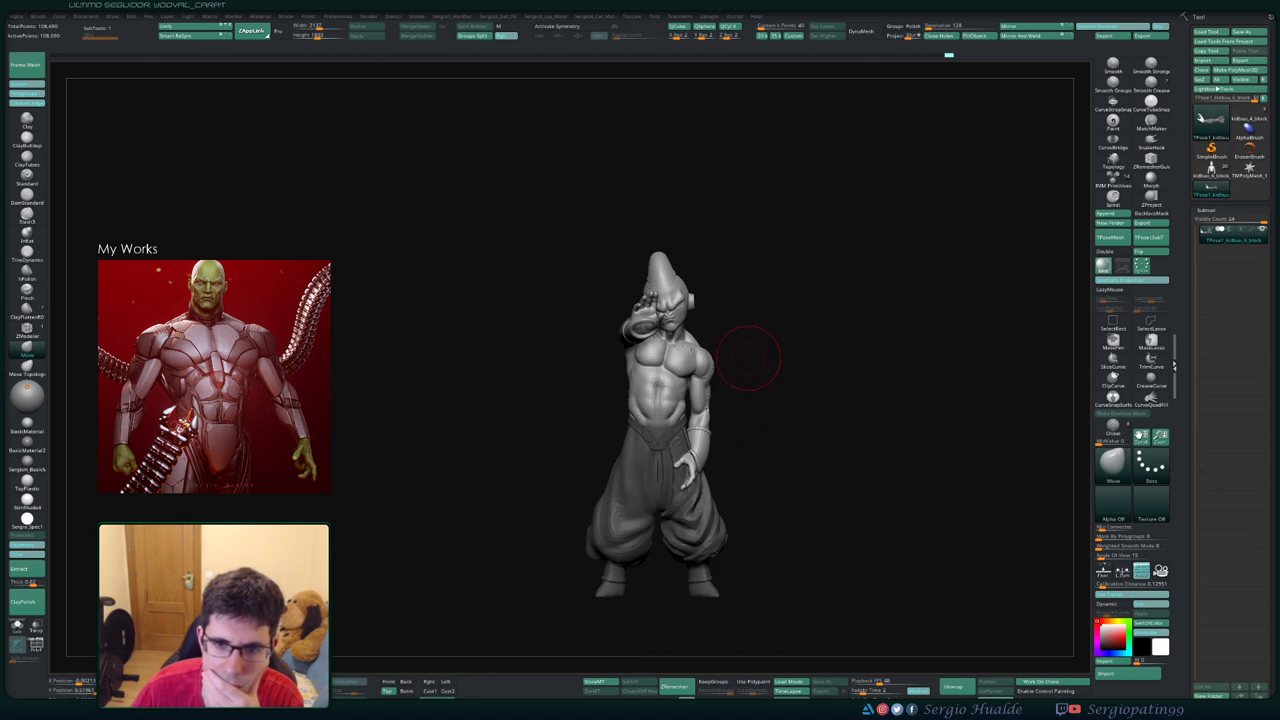
click(1212, 170)
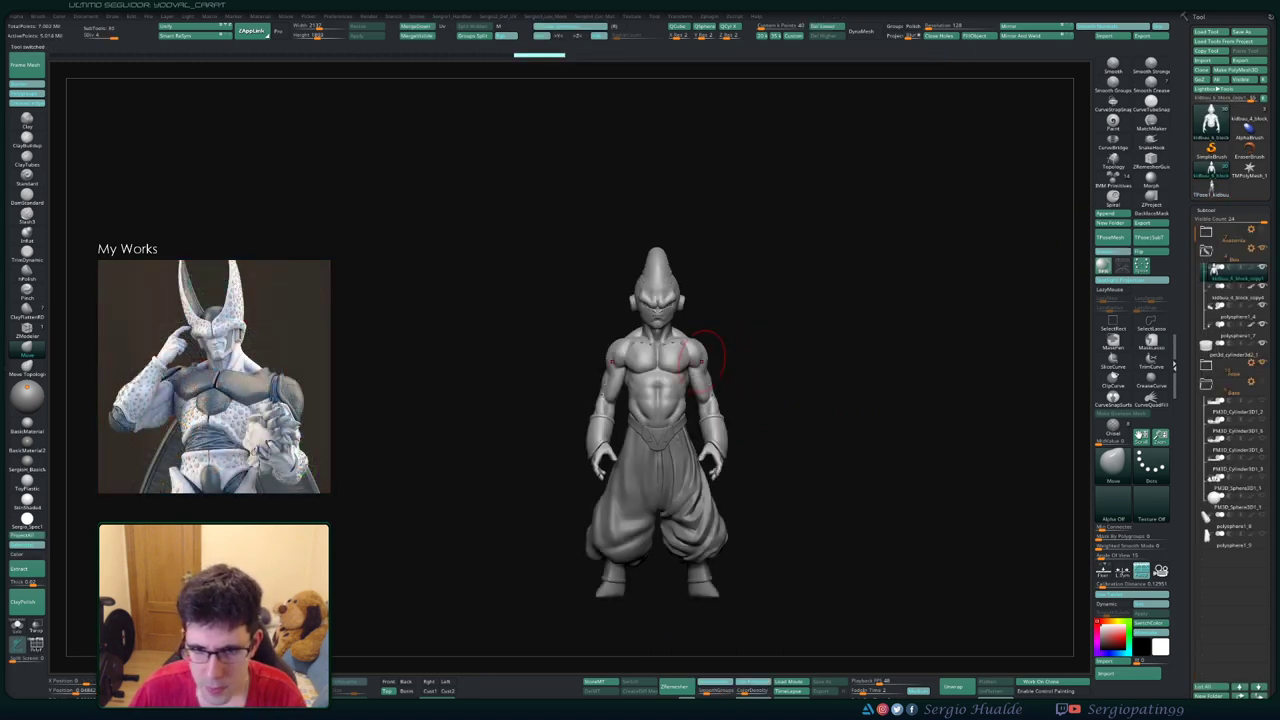
scroll(670, 345, up, 3)
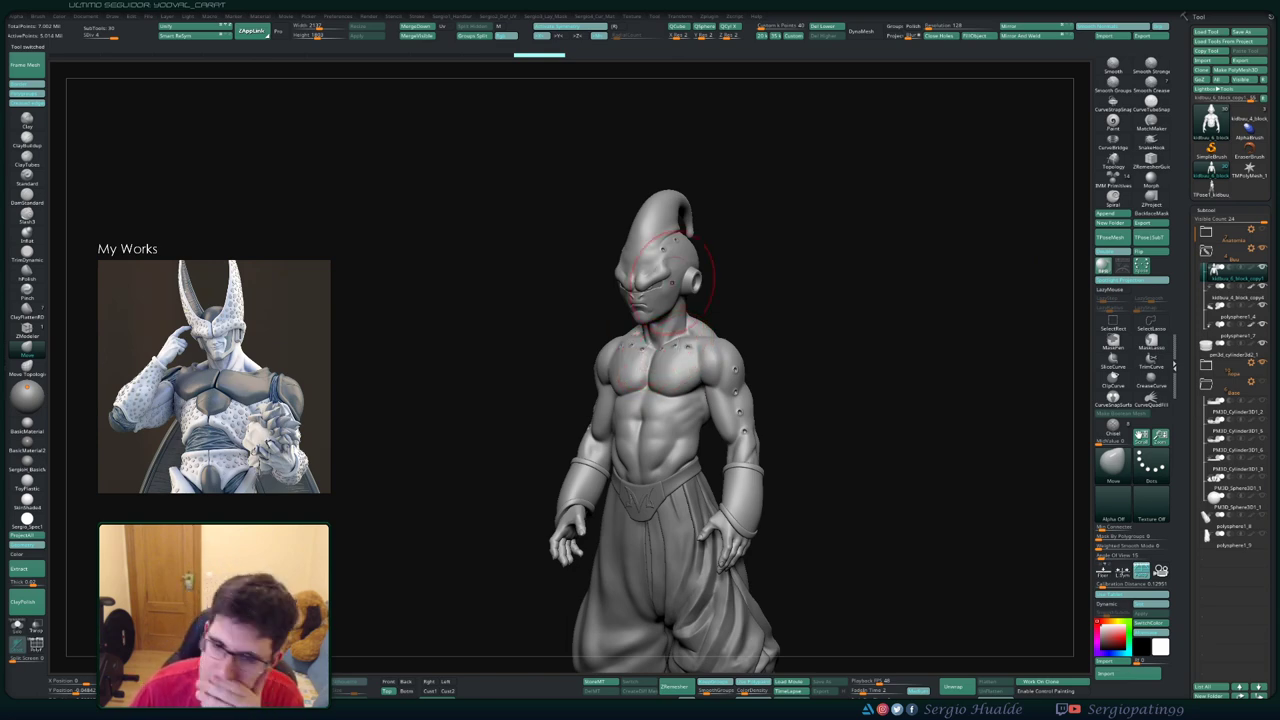
shift+right_drag(725, 390, 737, 420)
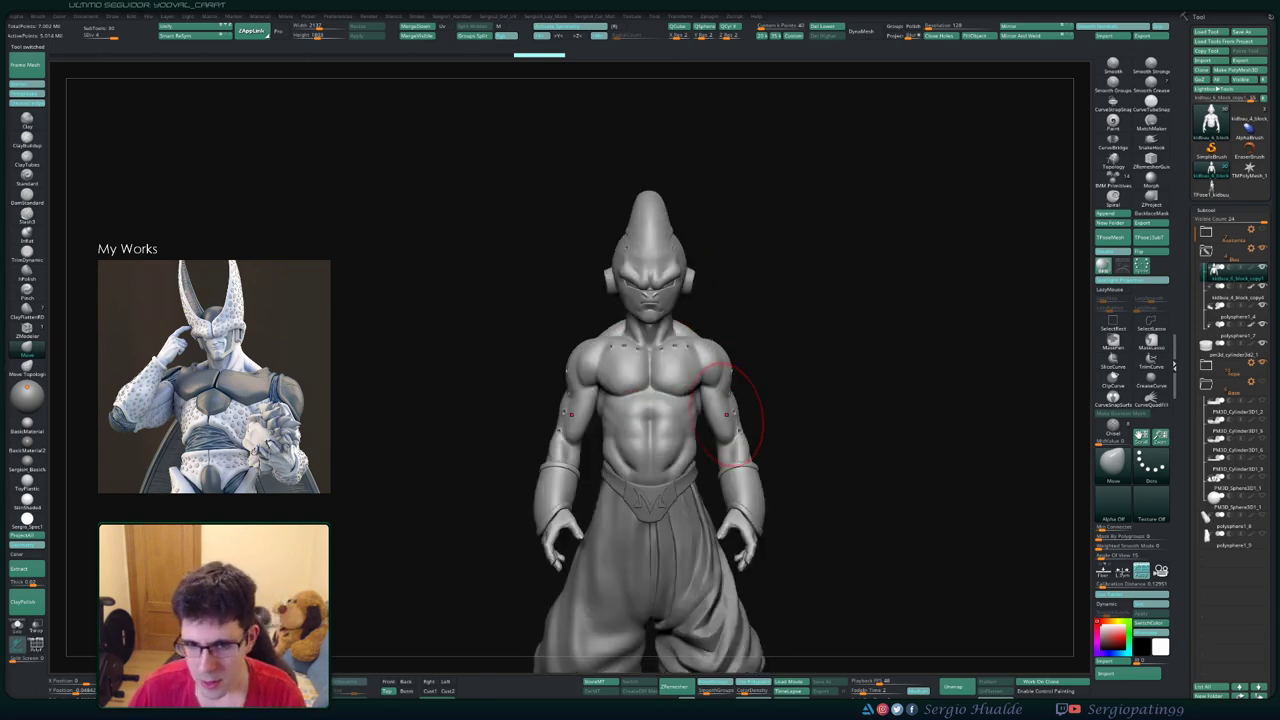